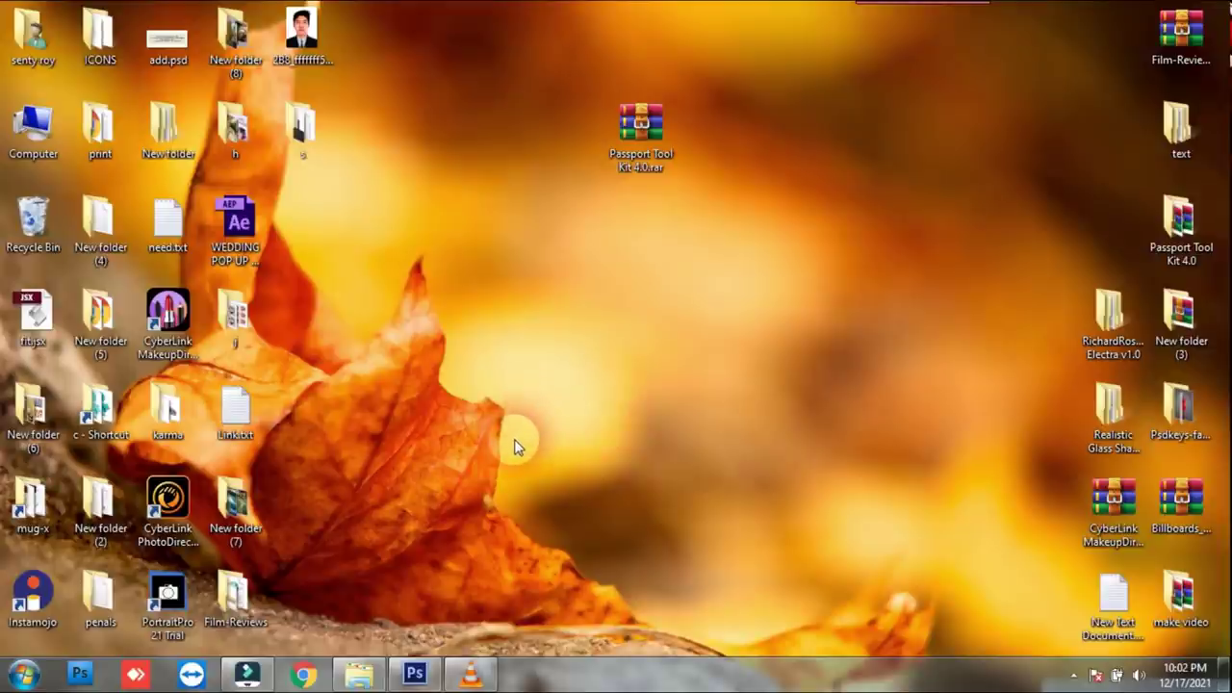
Step: Bring Photoshop back over the desktop and point out the kit's white background option
{"action": "left_click", "coordinate": [415, 674]}
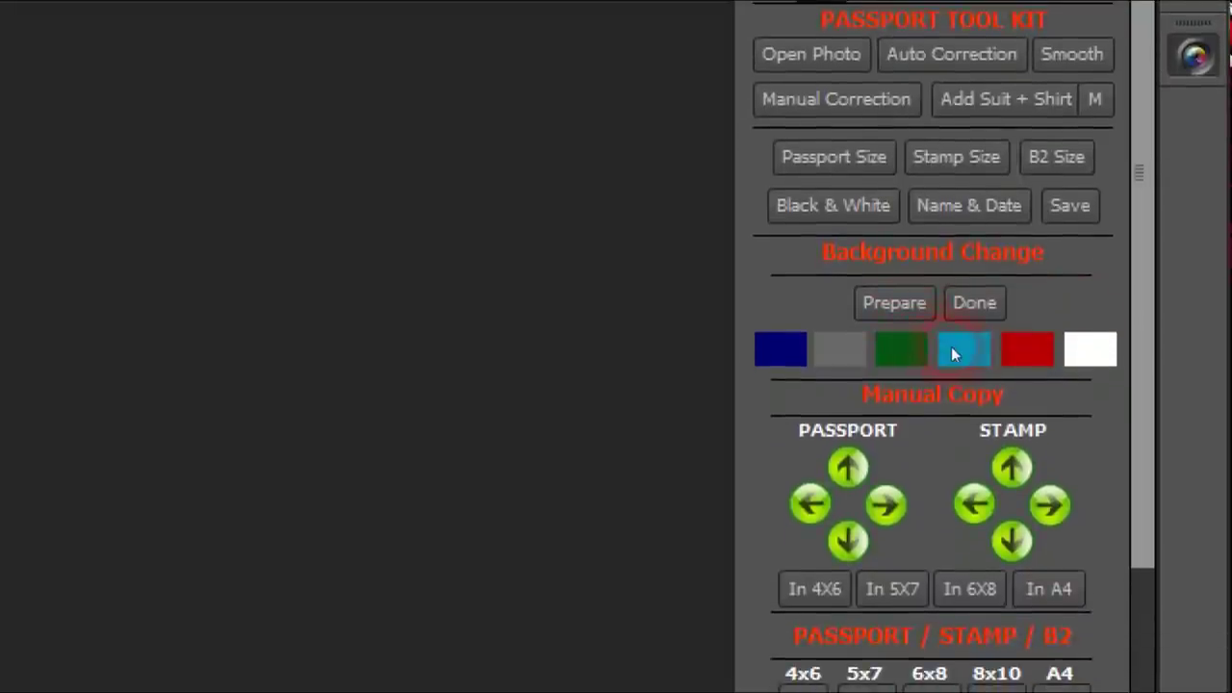
{"action": "left_click", "coordinate": [1085, 353]}
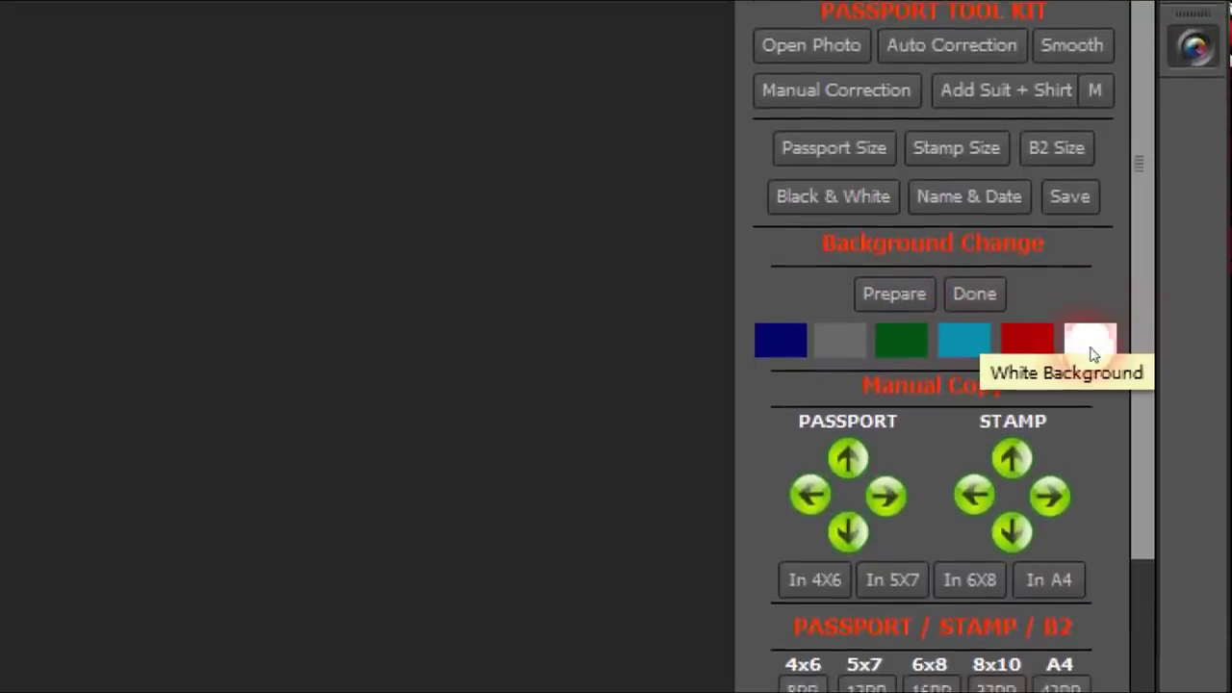
{"action": "scroll", "coordinate": [949, 352], "scroll_direction": "down", "scroll_amount": 1}
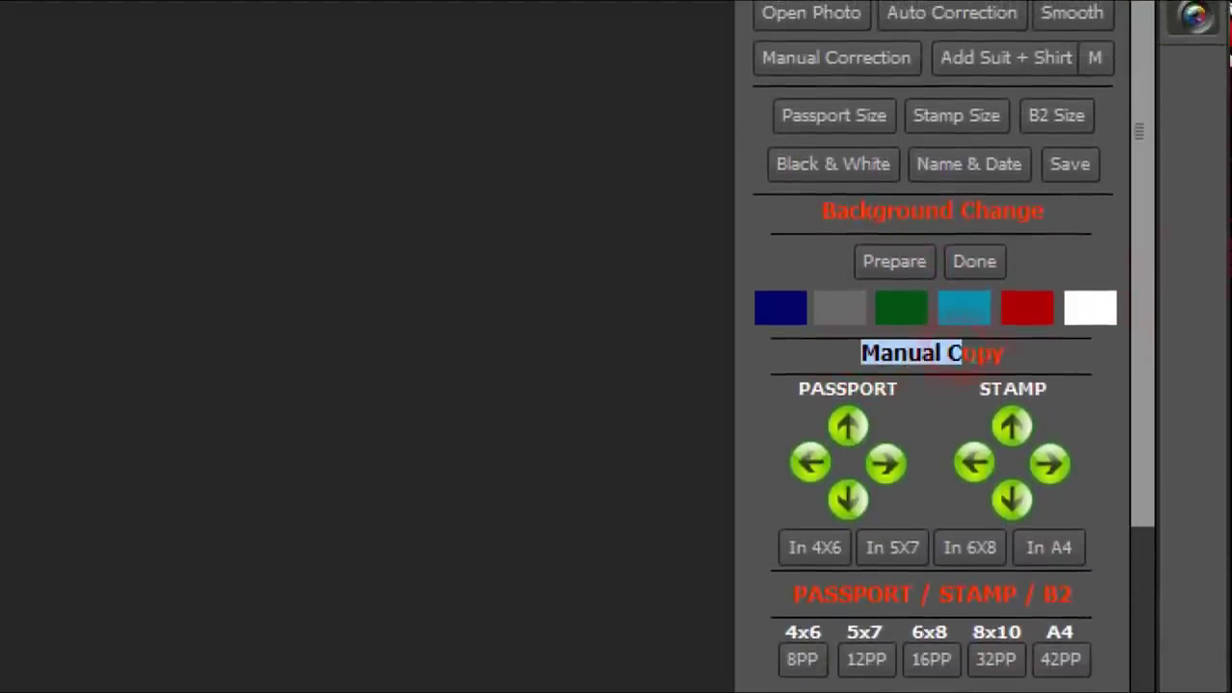
{"action": "scroll", "coordinate": [1015, 352], "scroll_direction": "down", "scroll_amount": 1}
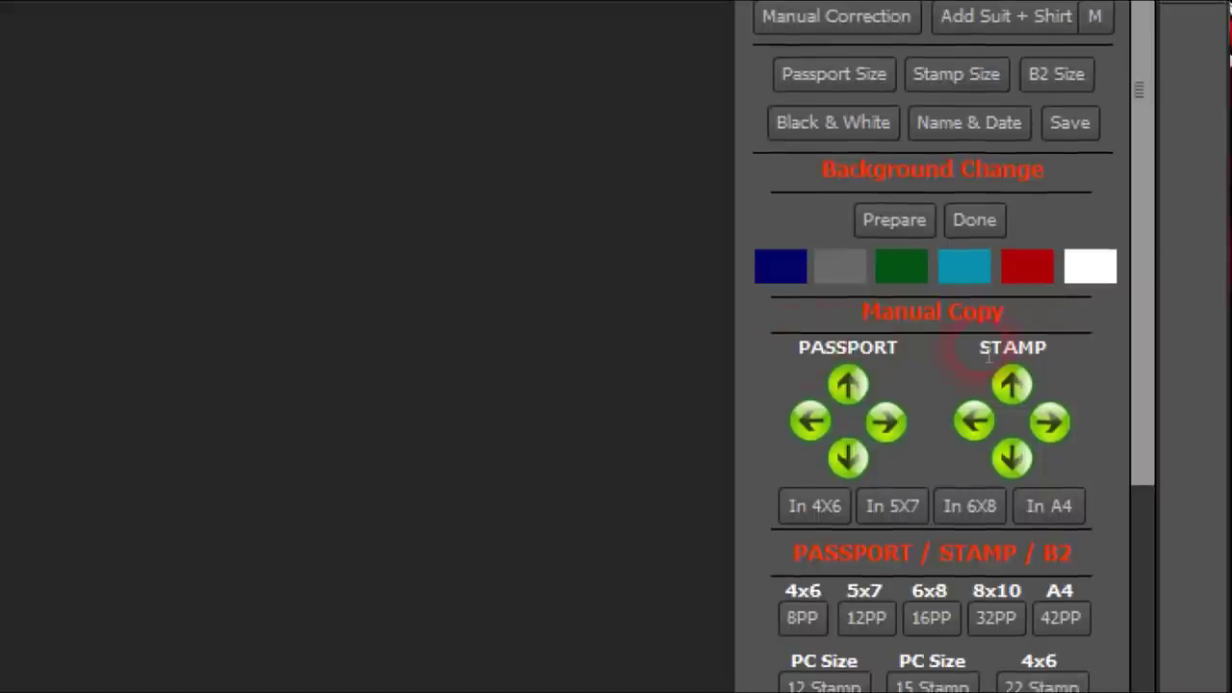
{"action": "scroll", "coordinate": [944, 354], "scroll_direction": "down", "scroll_amount": 1}
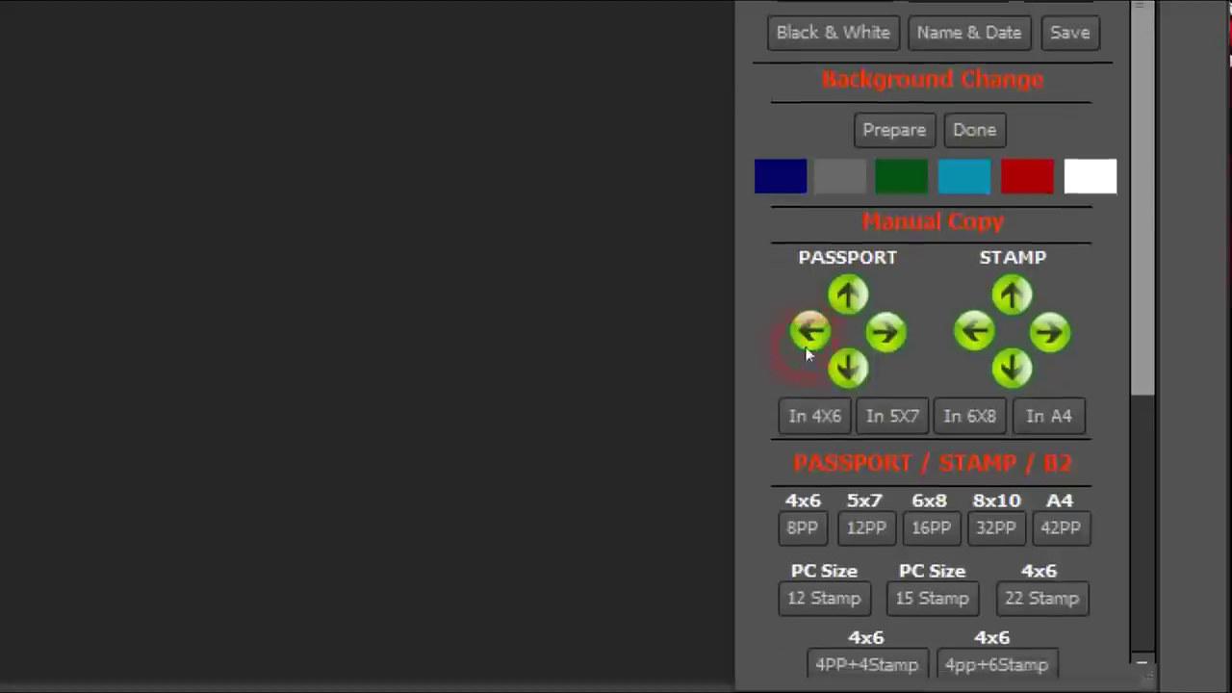
{"action": "scroll", "coordinate": [968, 351], "scroll_direction": "down", "scroll_amount": 1}
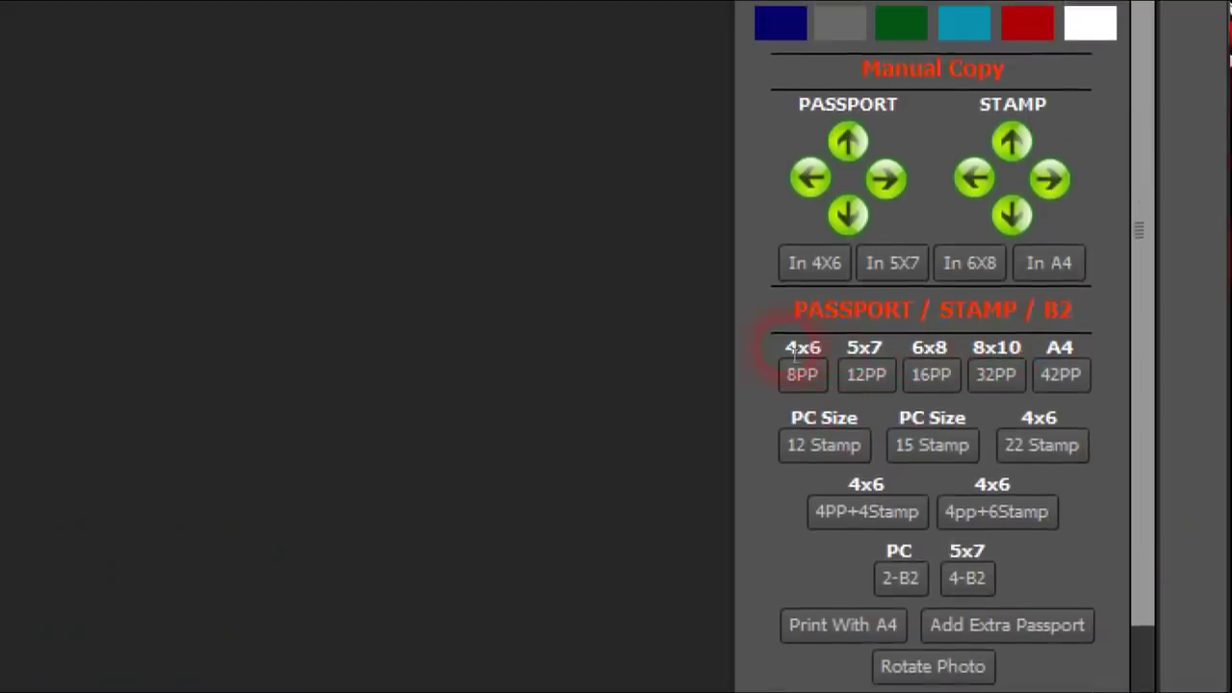
Step: Demonstrate the 8-copy 4x6 and 12-copy 5x7 passport sheet layouts
{"action": "left_click_drag", "start_coordinate": [854, 355], "coordinate": [951, 353]}
{"action": "left_click", "coordinate": [802, 353]}
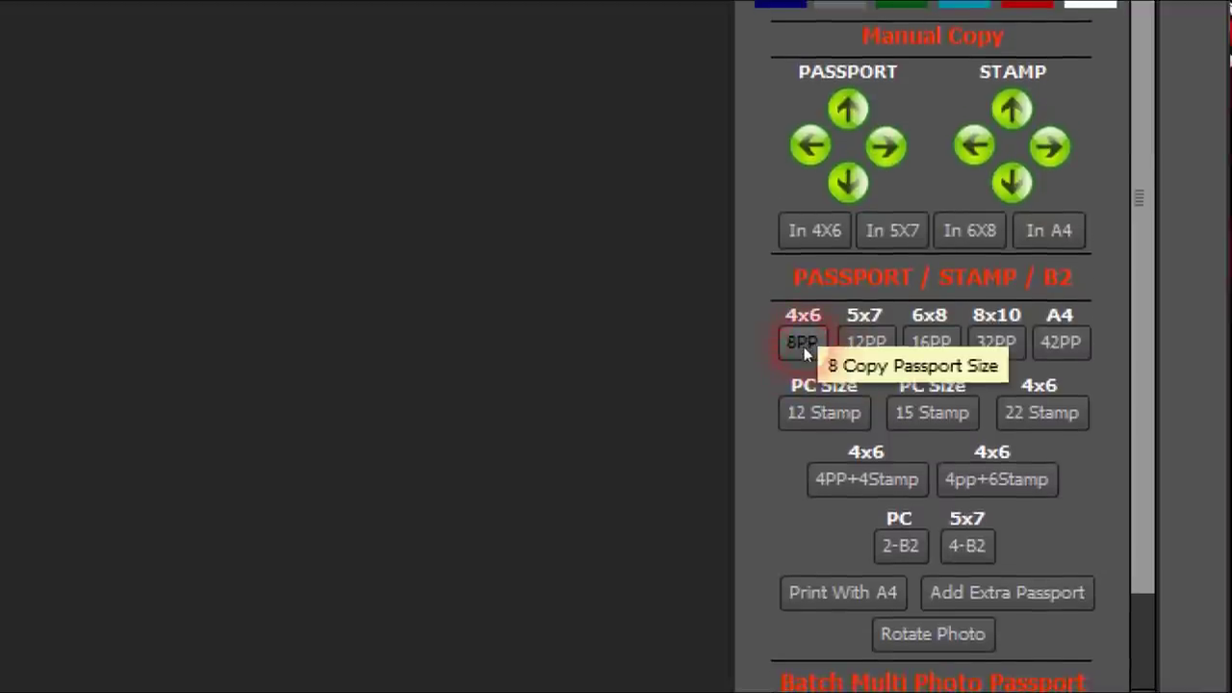
{"action": "left_click", "coordinate": [866, 352]}
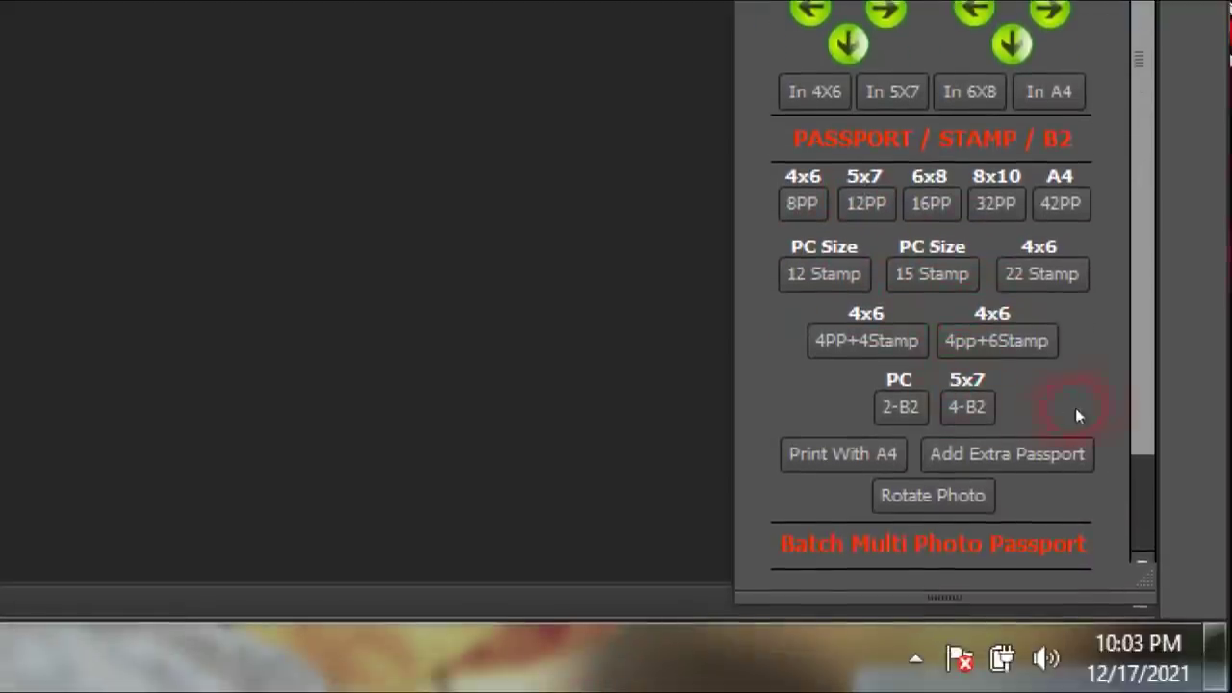
{"action": "left_click_drag", "start_coordinate": [1137, 386], "coordinate": [1132, 551]}
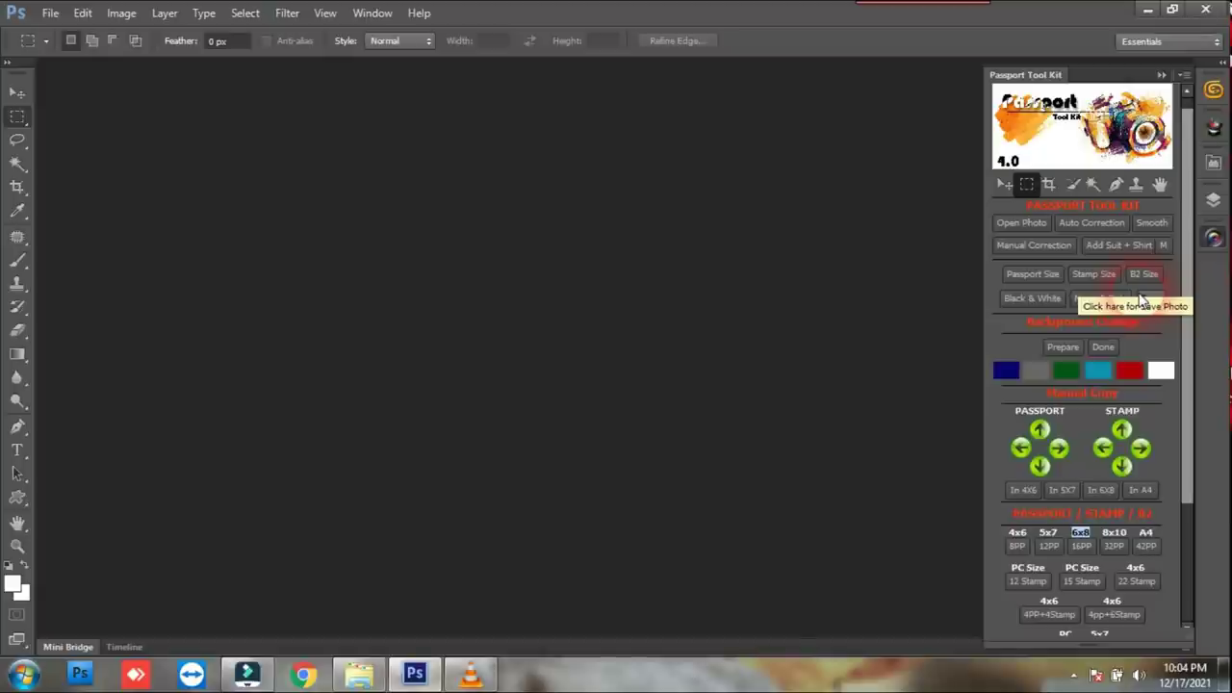
Step: Point out the kit's photo Save function, then minimize Photoshop to the desktop
{"action": "left_click", "coordinate": [1142, 300]}
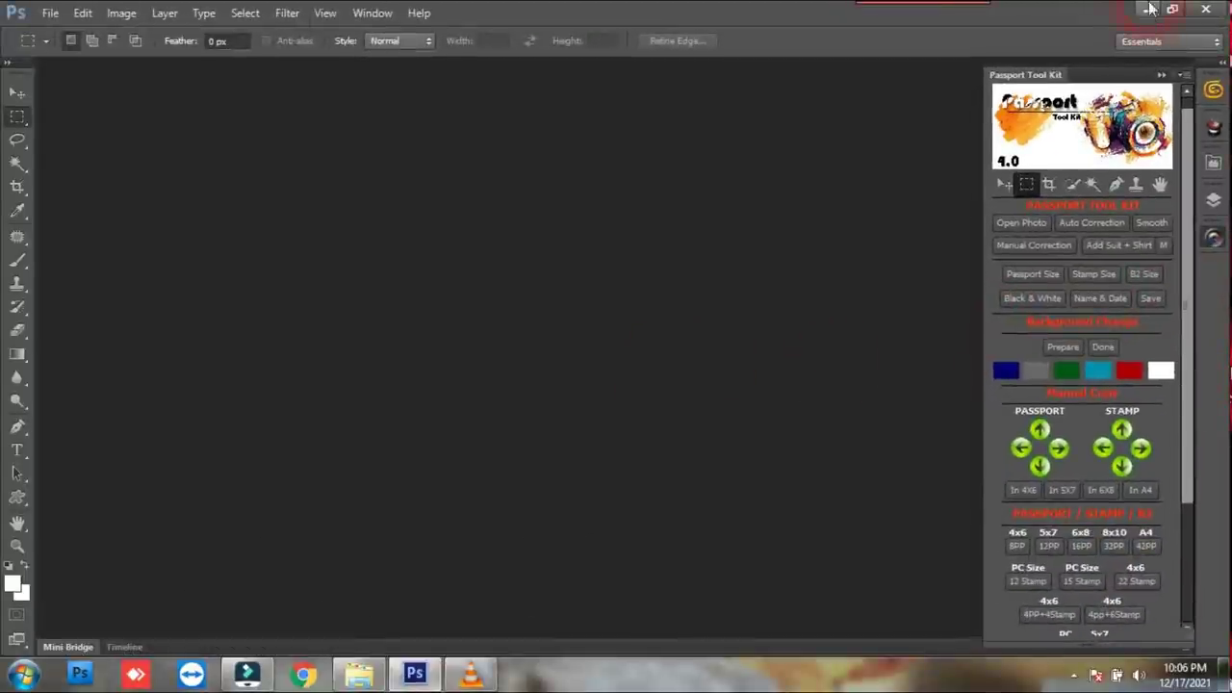
{"action": "left_click", "coordinate": [1147, 8]}
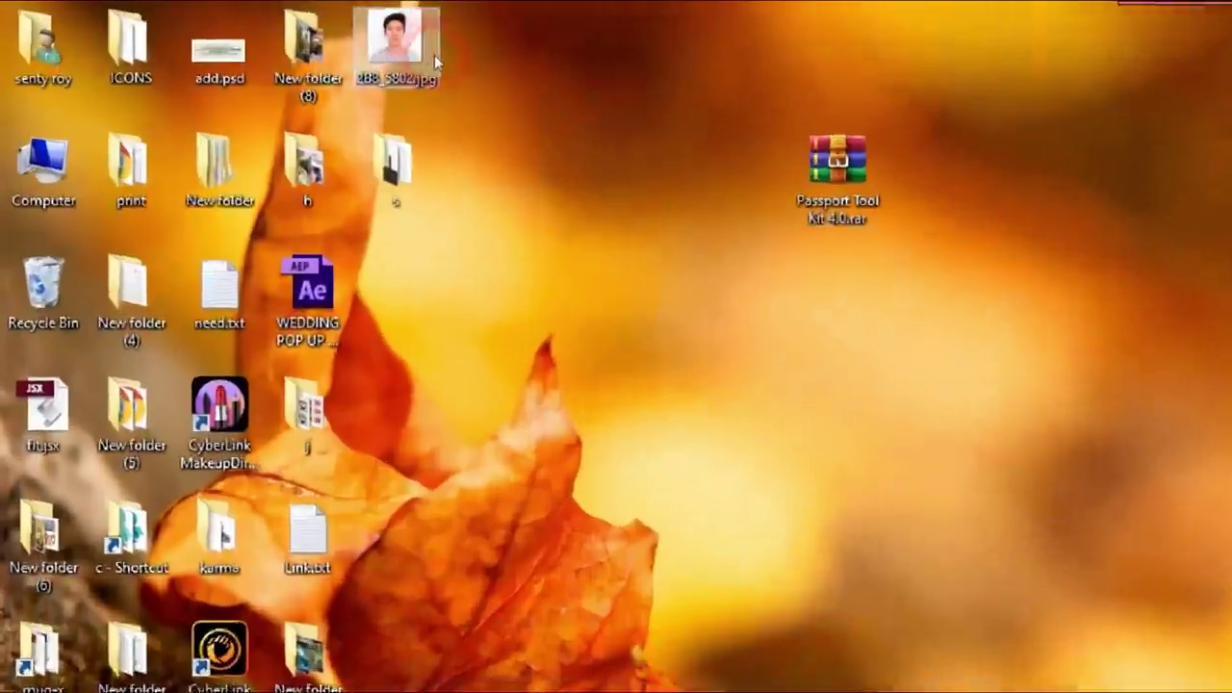
Step: Cut the 2B8_5802.jpg photo from the desktop
{"action": "left_click_drag", "start_coordinate": [304, 34], "coordinate": [558, 342]}
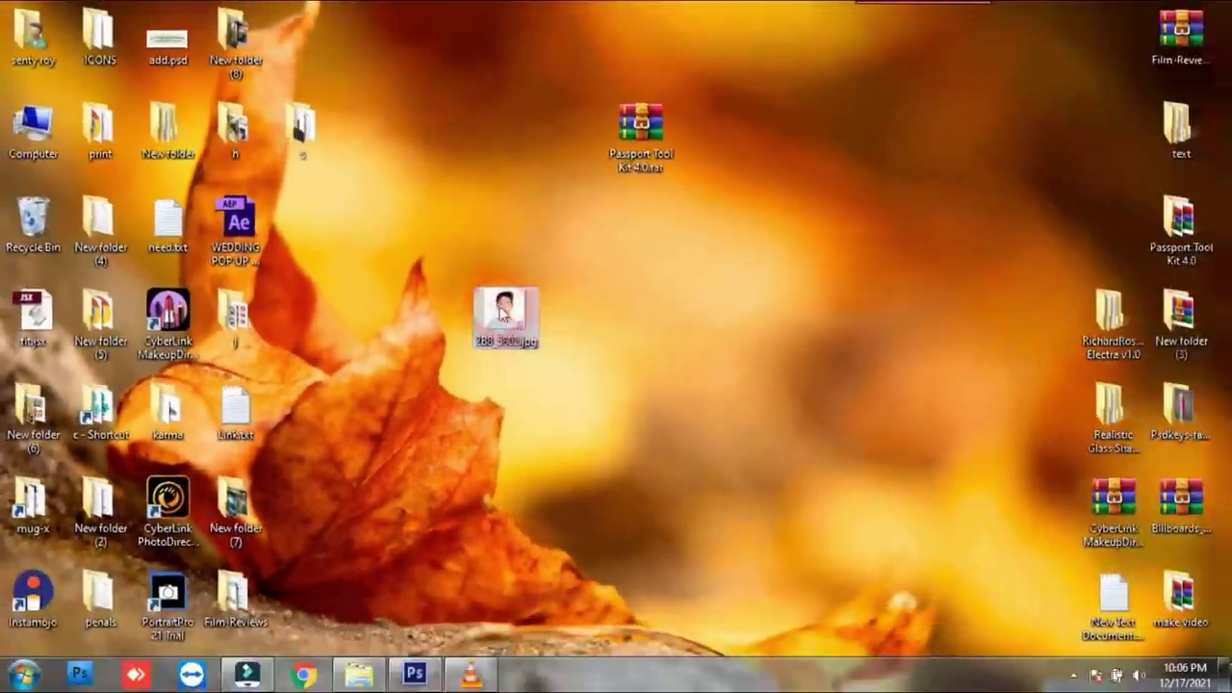
{"action": "right_click", "coordinate": [505, 313]}
{"action": "left_click", "coordinate": [550, 529]}
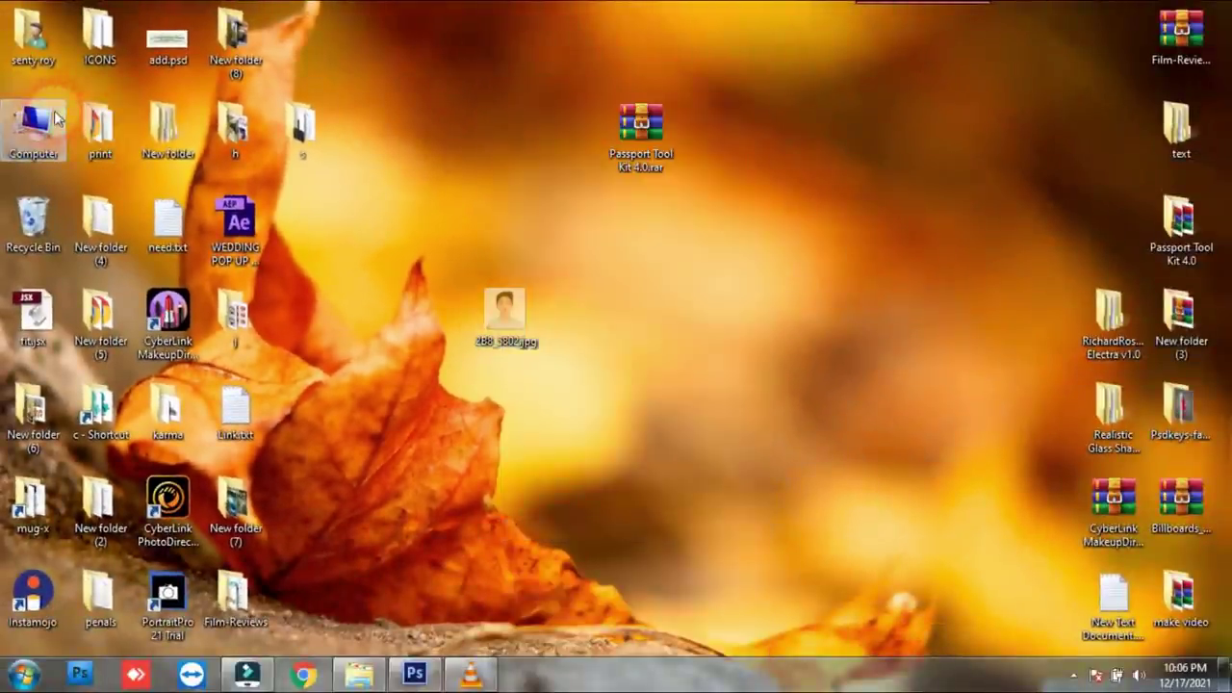
Step: Paste the photo into D:\Passport\Customer Photo and return to Photoshop
{"action": "double_click", "coordinate": [33, 124]}
{"action": "double_click", "coordinate": [549, 129]}
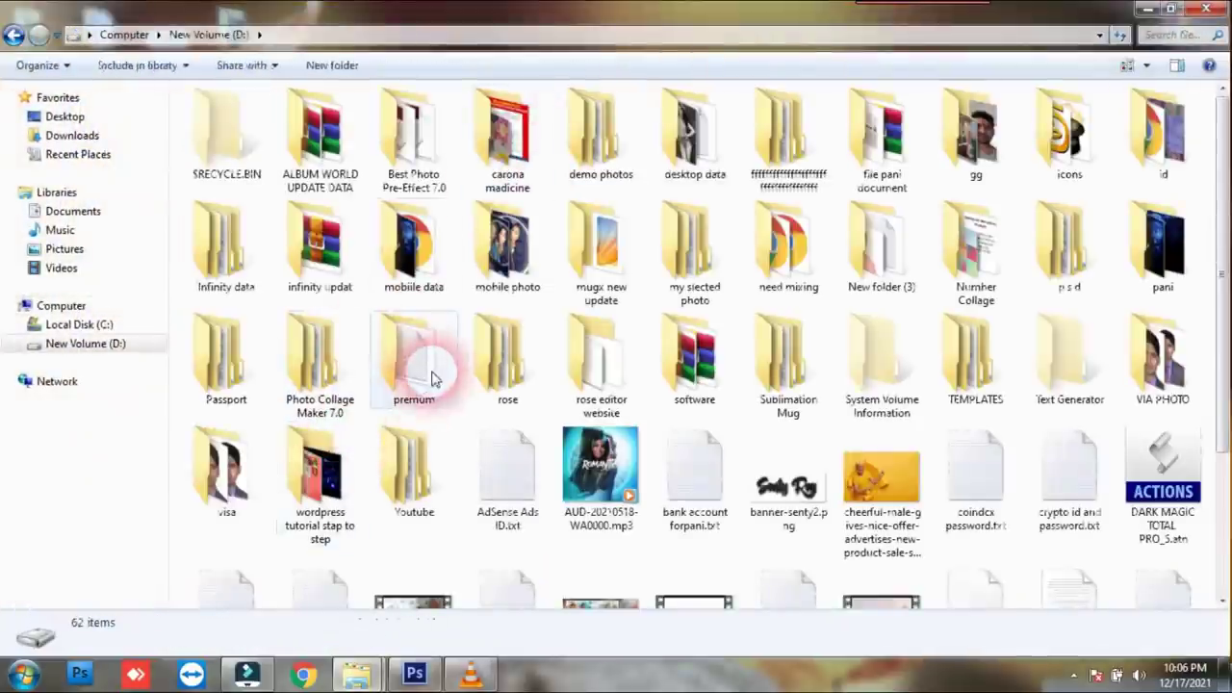
{"action": "double_click", "coordinate": [216, 356]}
{"action": "left_click", "coordinate": [342, 234]}
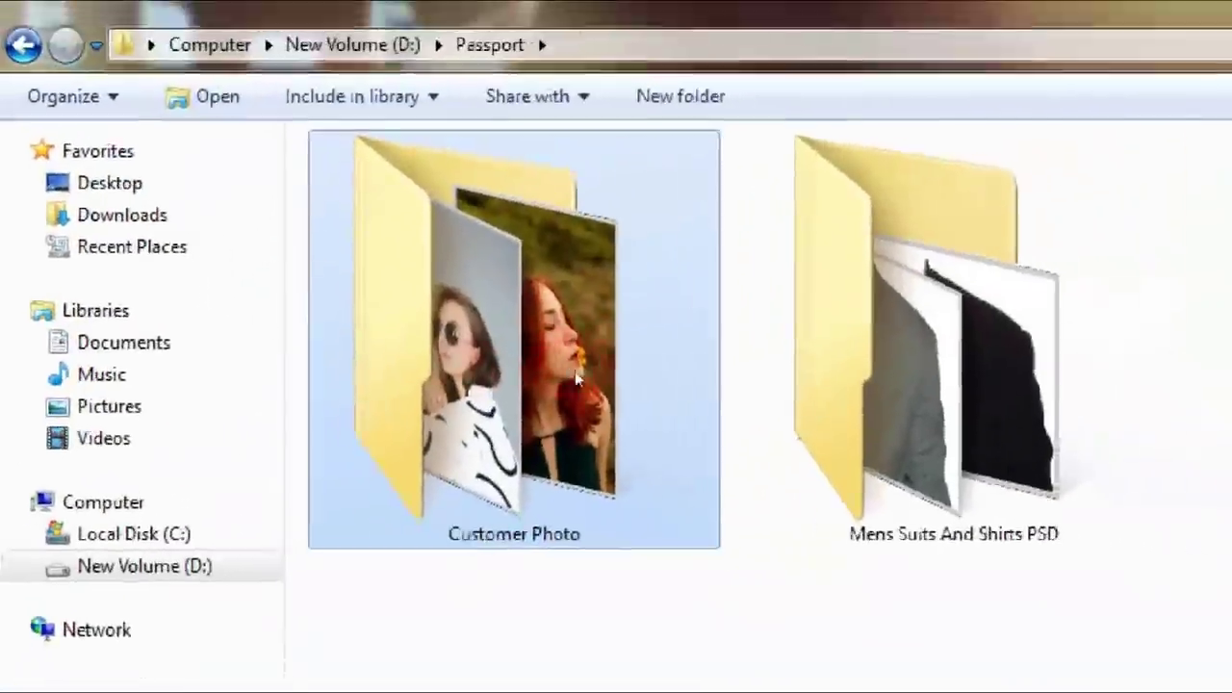
{"action": "double_click", "coordinate": [576, 379]}
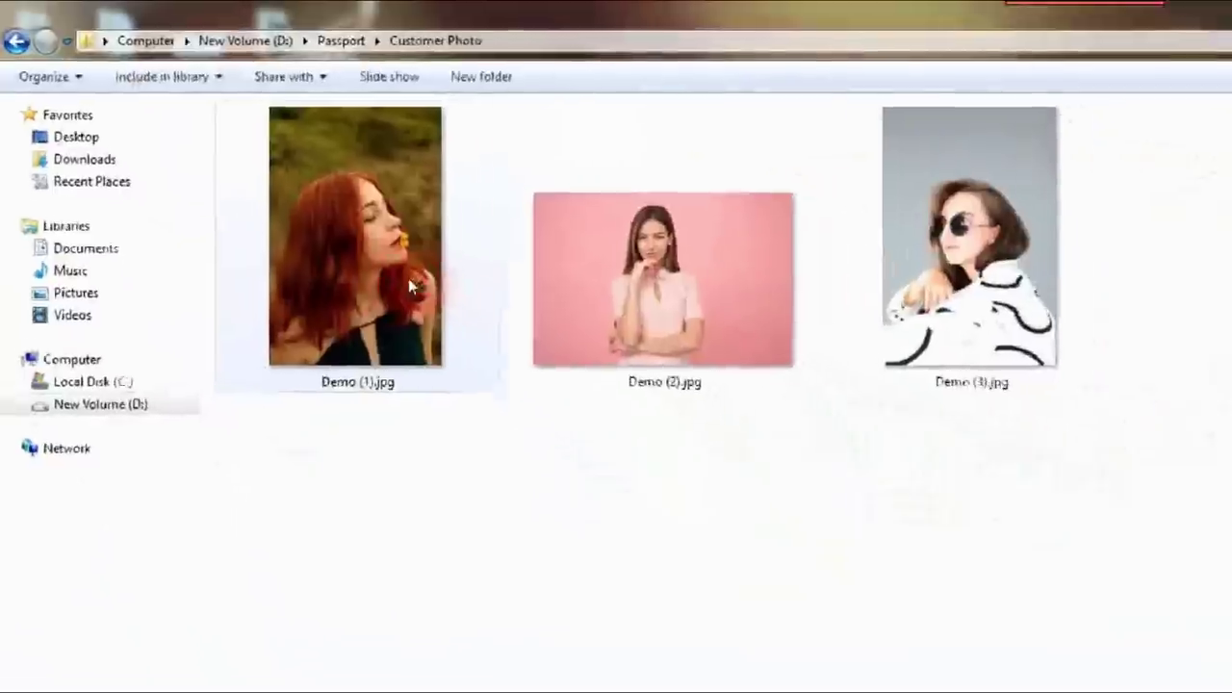
{"action": "right_click", "coordinate": [453, 430]}
{"action": "left_click", "coordinate": [495, 294]}
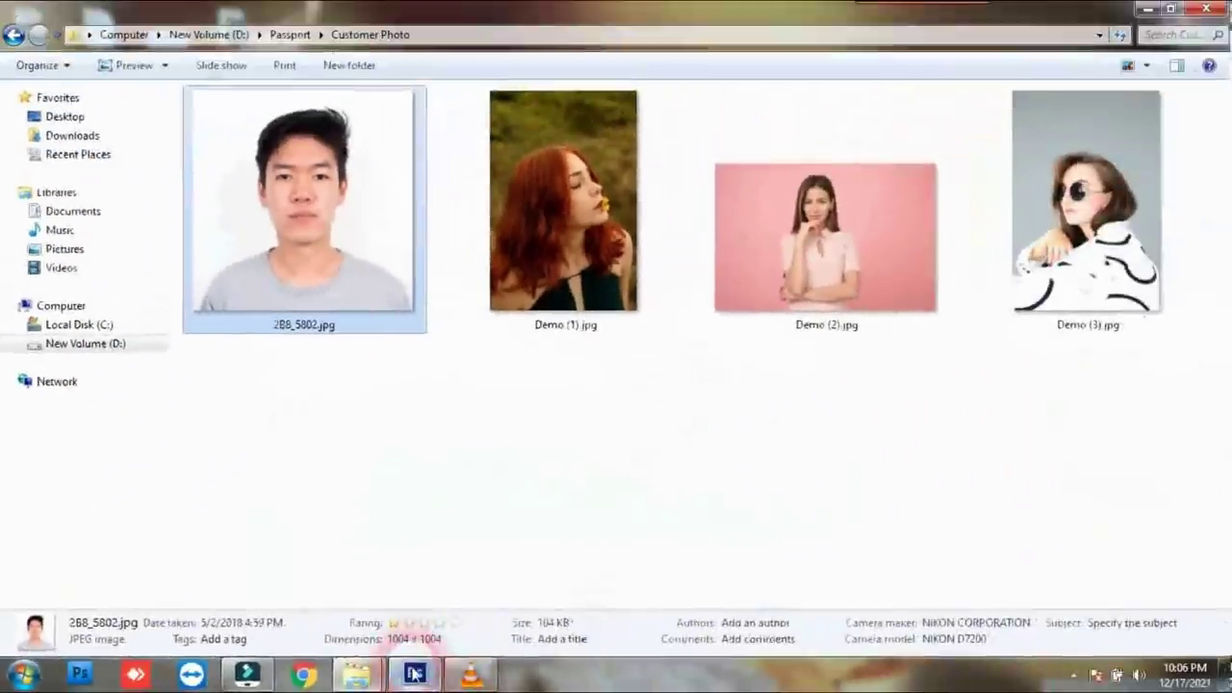
{"action": "left_click", "coordinate": [414, 673]}
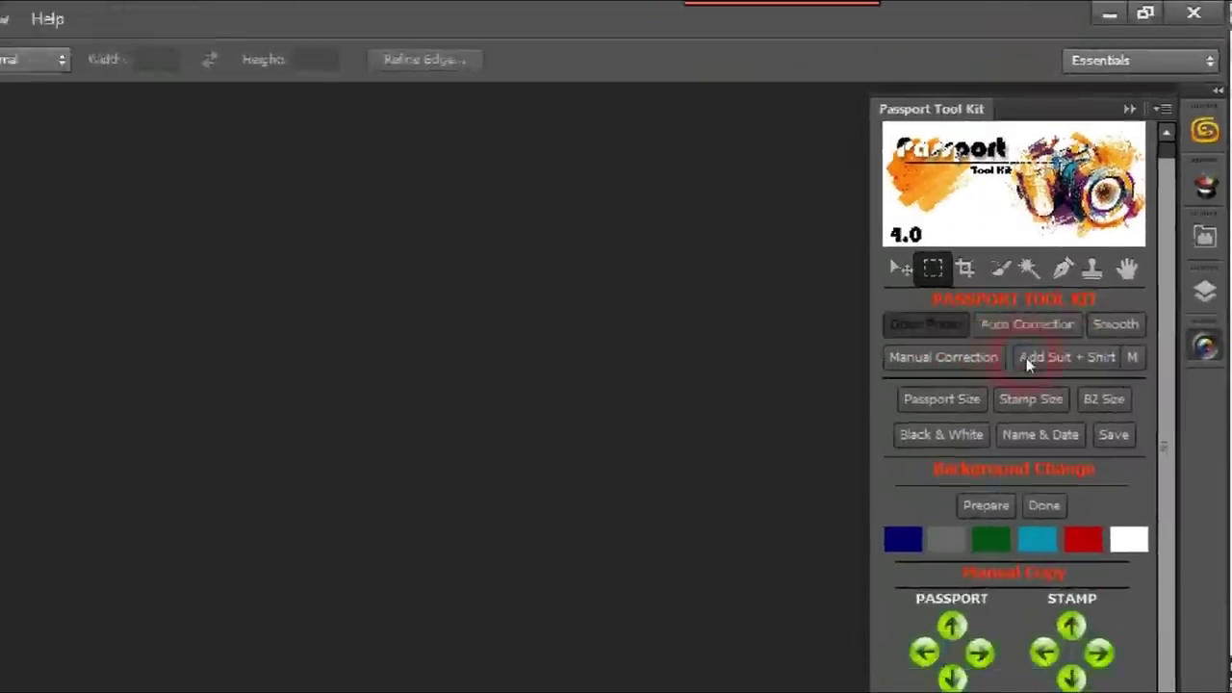
Step: Open 2B8_5802.jpg through the kit and duplicate it as a document named 500
{"action": "left_click", "coordinate": [1027, 357]}
{"action": "left_click", "coordinate": [317, 265]}
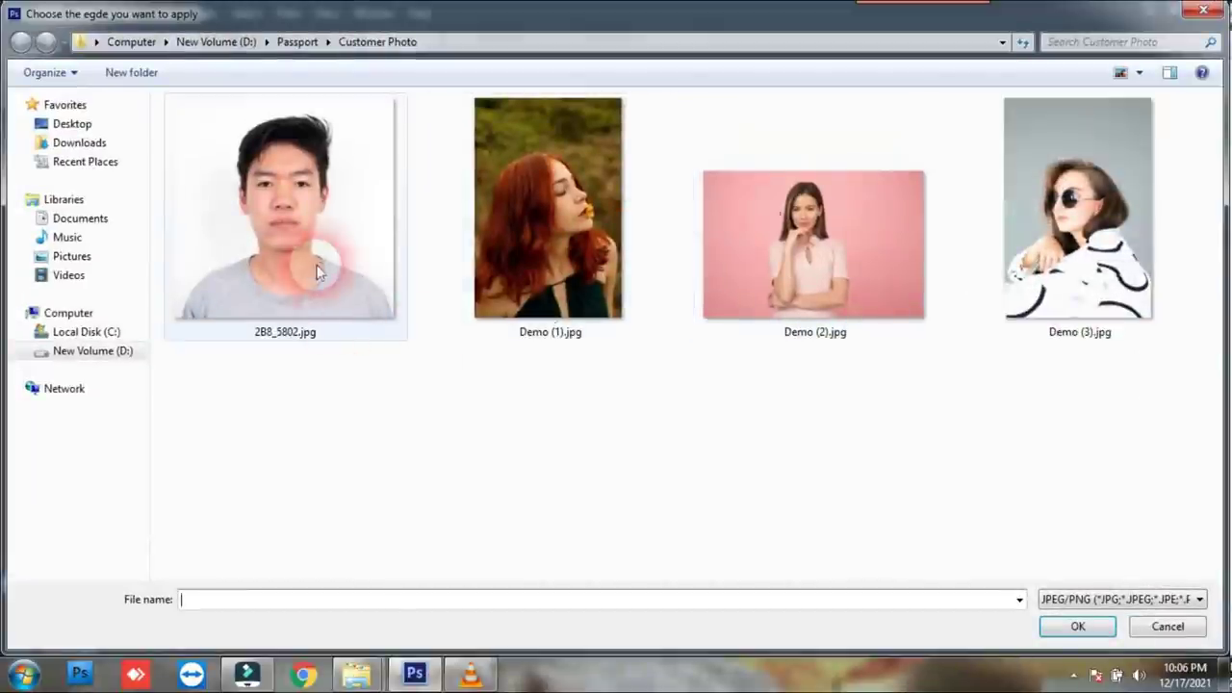
{"action": "double_click", "coordinate": [318, 264]}
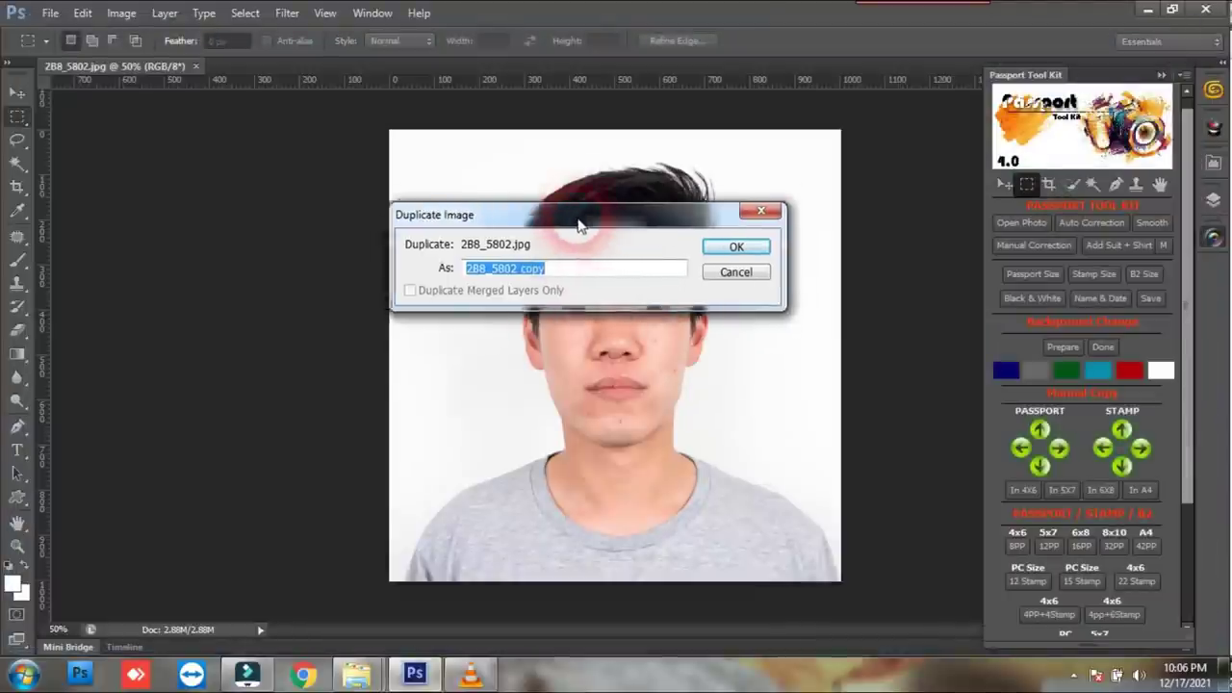
{"action": "left_click_drag", "start_coordinate": [585, 226], "coordinate": [634, 232]}
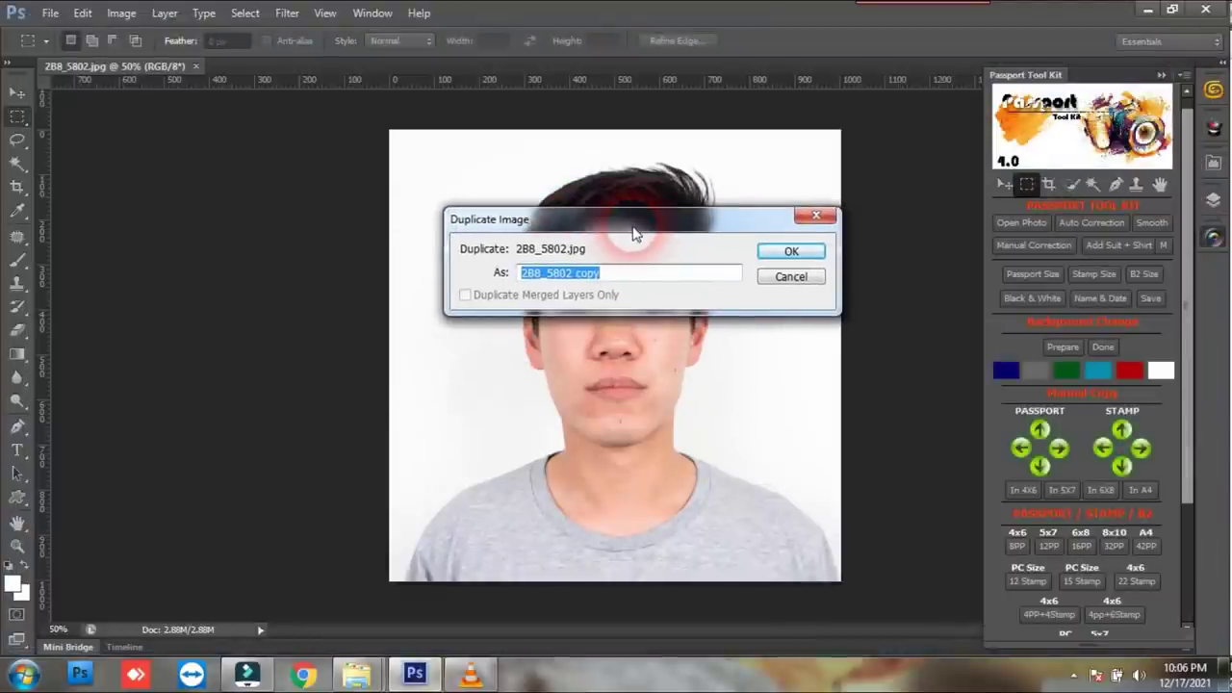
{"action": "type", "text": "500"}
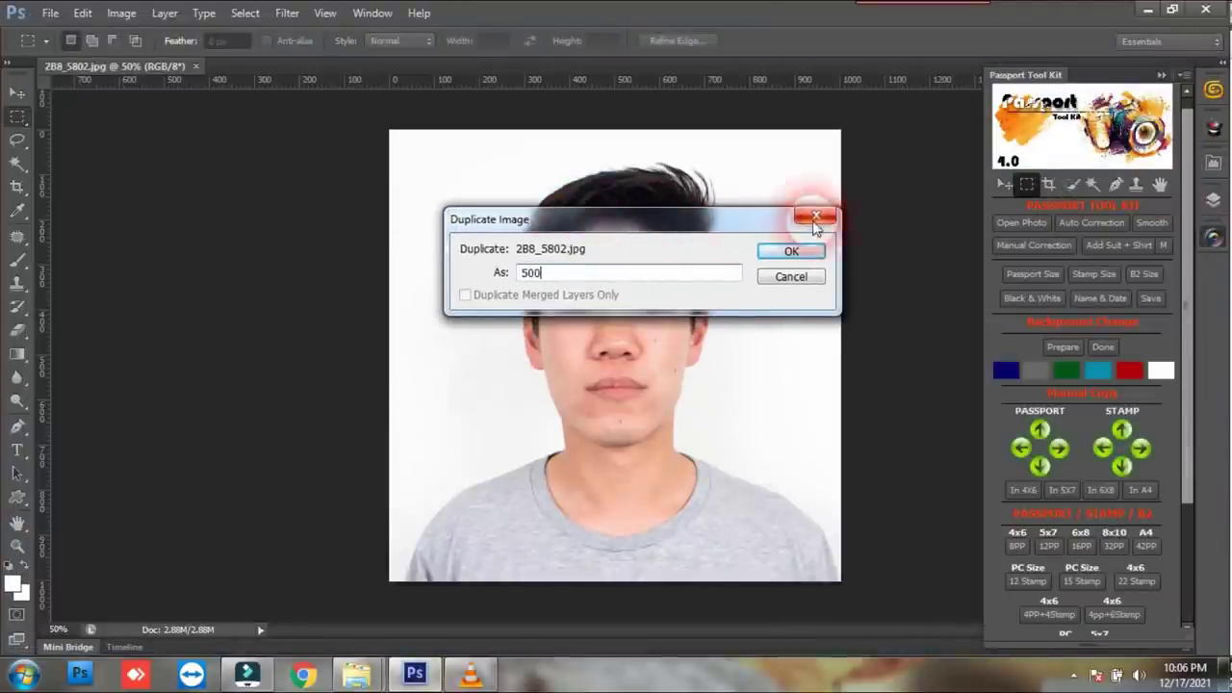
{"action": "left_click", "coordinate": [791, 253]}
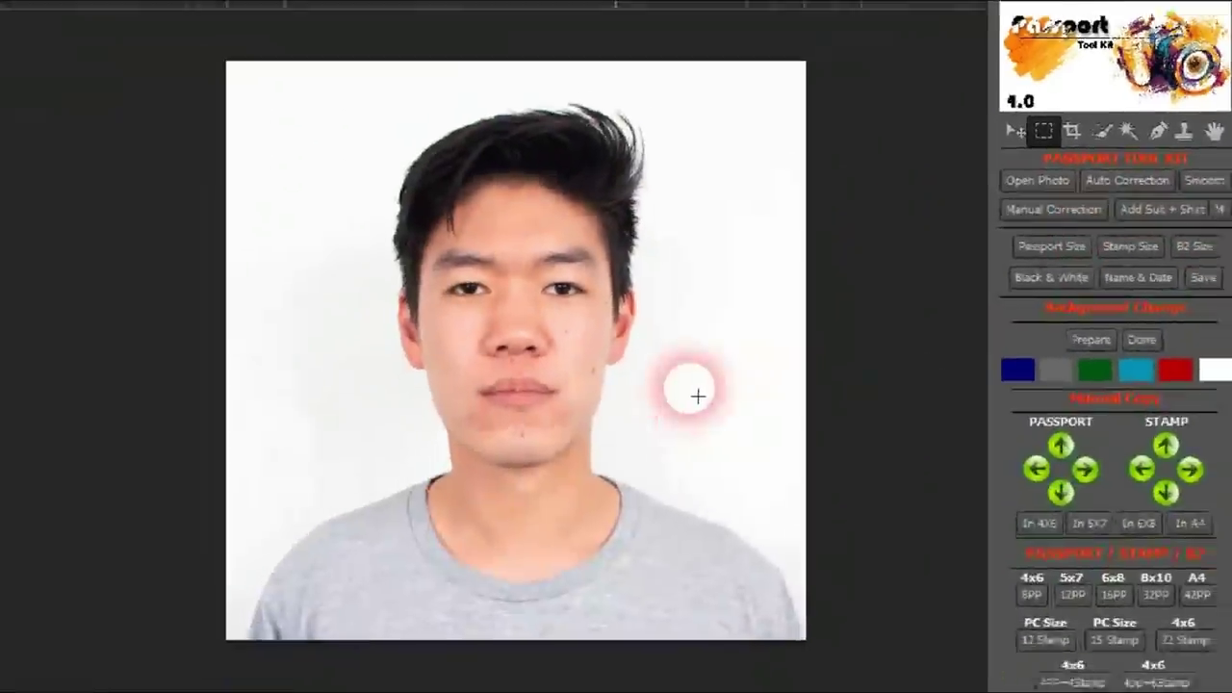
Step: Apply an Auto Levels correction to photo 500, fine-tuning the input levels slightly
{"action": "key", "text": "alt+i"}
{"action": "key", "text": "a"}
{"action": "key", "text": "l"}
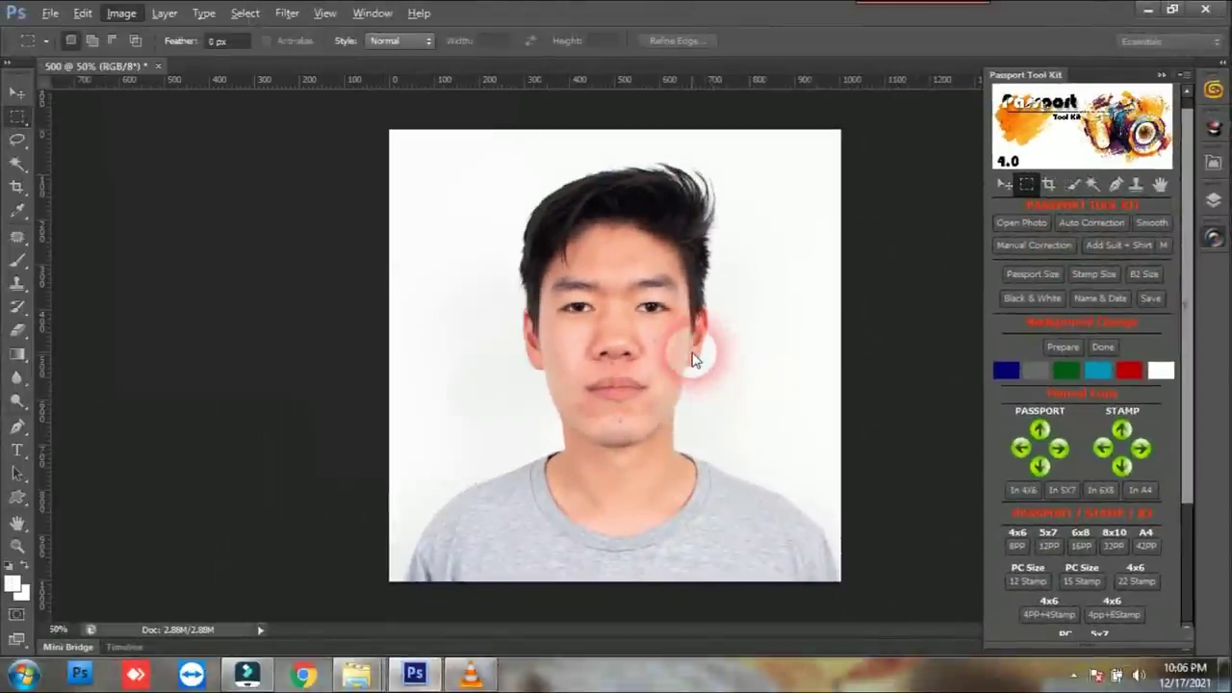
{"action": "left_click", "coordinate": [453, 332]}
{"action": "left_click_drag", "start_coordinate": [267, 476], "coordinate": [292, 476]}
{"action": "left_click", "coordinate": [449, 307]}
{"action": "key", "text": "m"}
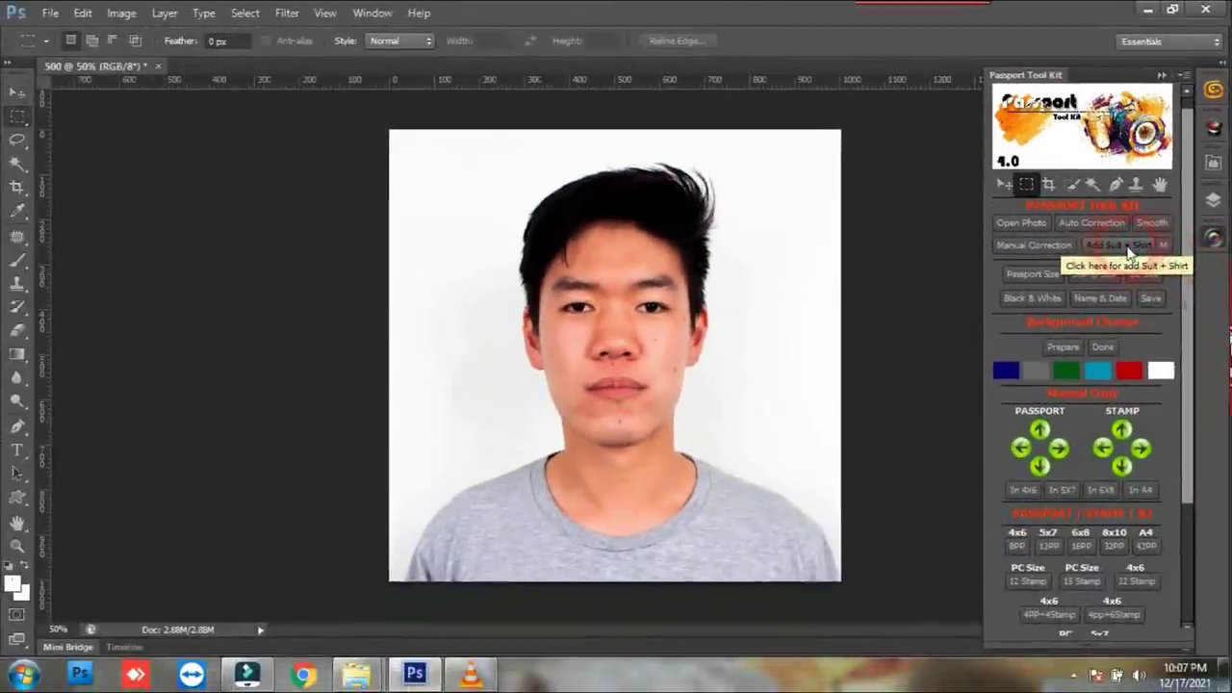
{"action": "left_click", "coordinate": [836, 375]}
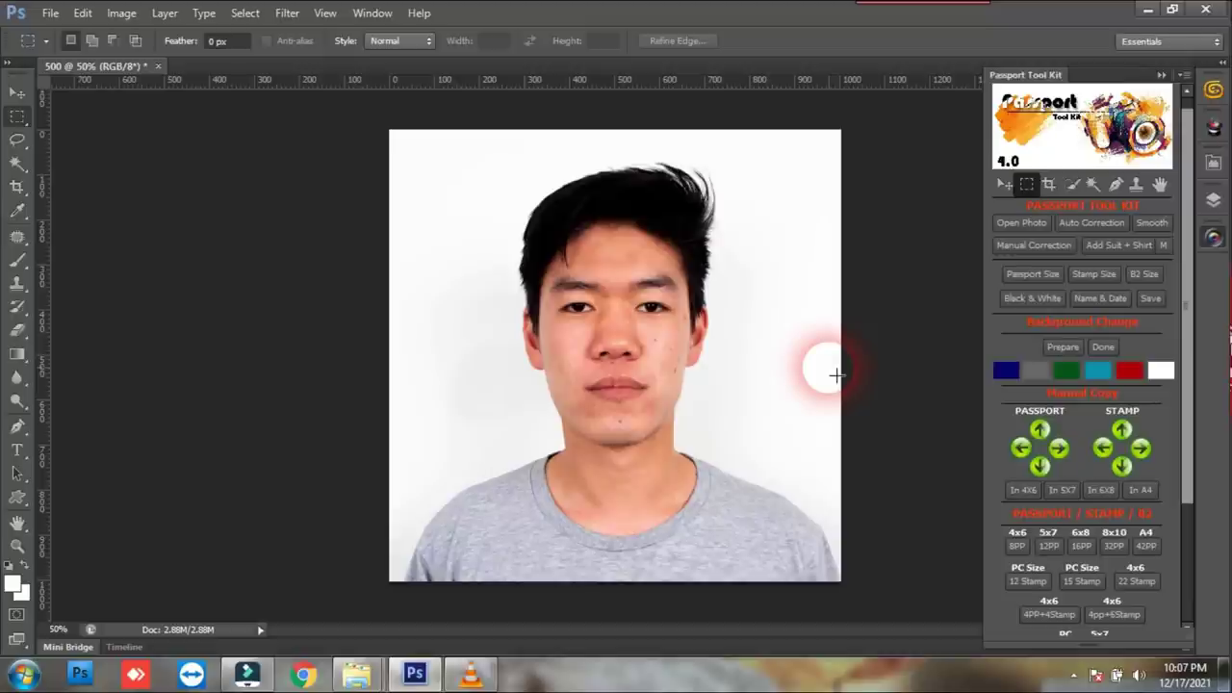
Step: Place suit 15, a dark jacket with white shirt and tie, over the portrait
{"action": "left_click", "coordinate": [1117, 249]}
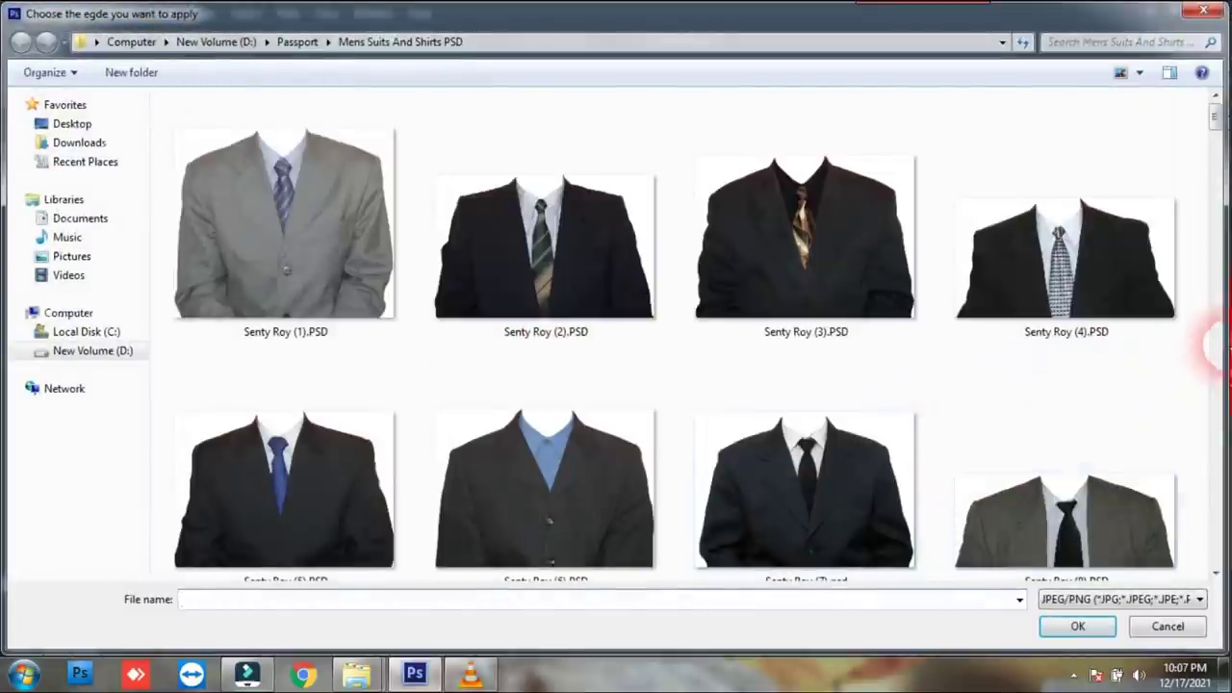
{"action": "left_click_drag", "start_coordinate": [1215, 117], "coordinate": [1216, 563]}
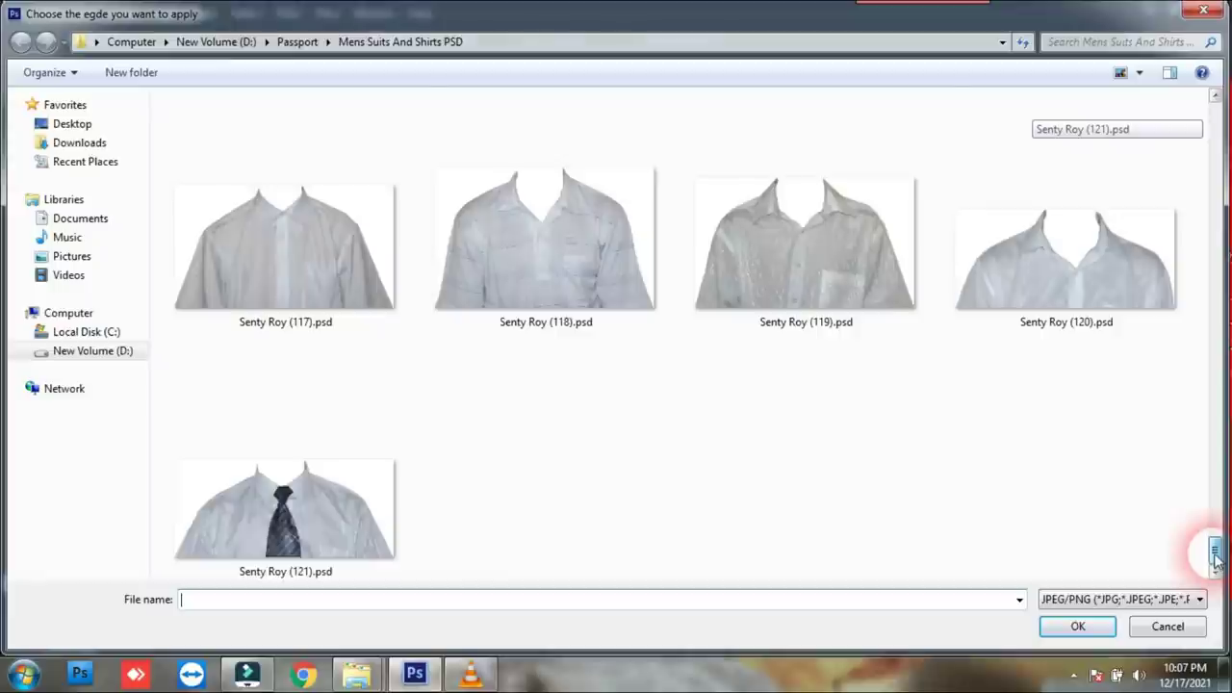
{"action": "left_click_drag", "start_coordinate": [1216, 563], "coordinate": [1218, 403]}
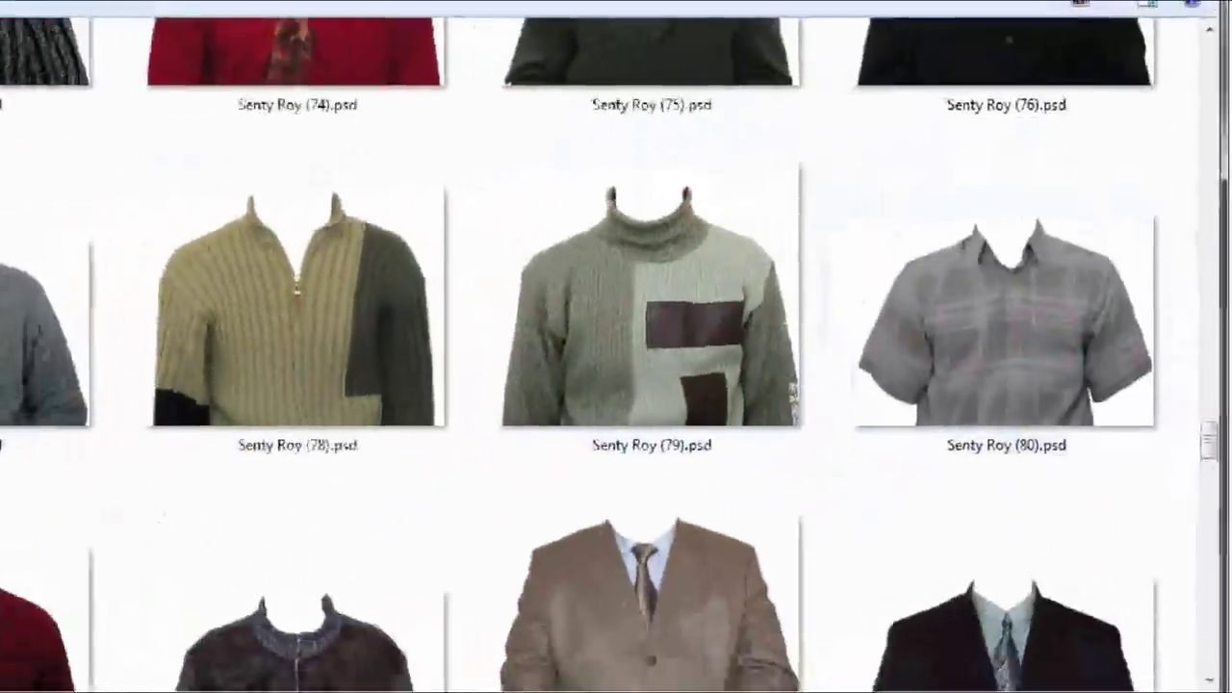
{"action": "mouse_move", "coordinate": [1217, 403]}
{"action": "left_mouse_down"}
{"action": "mouse_move", "coordinate": [1221, 116]}
{"action": "mouse_move", "coordinate": [1215, 140]}
{"action": "left_mouse_up"}
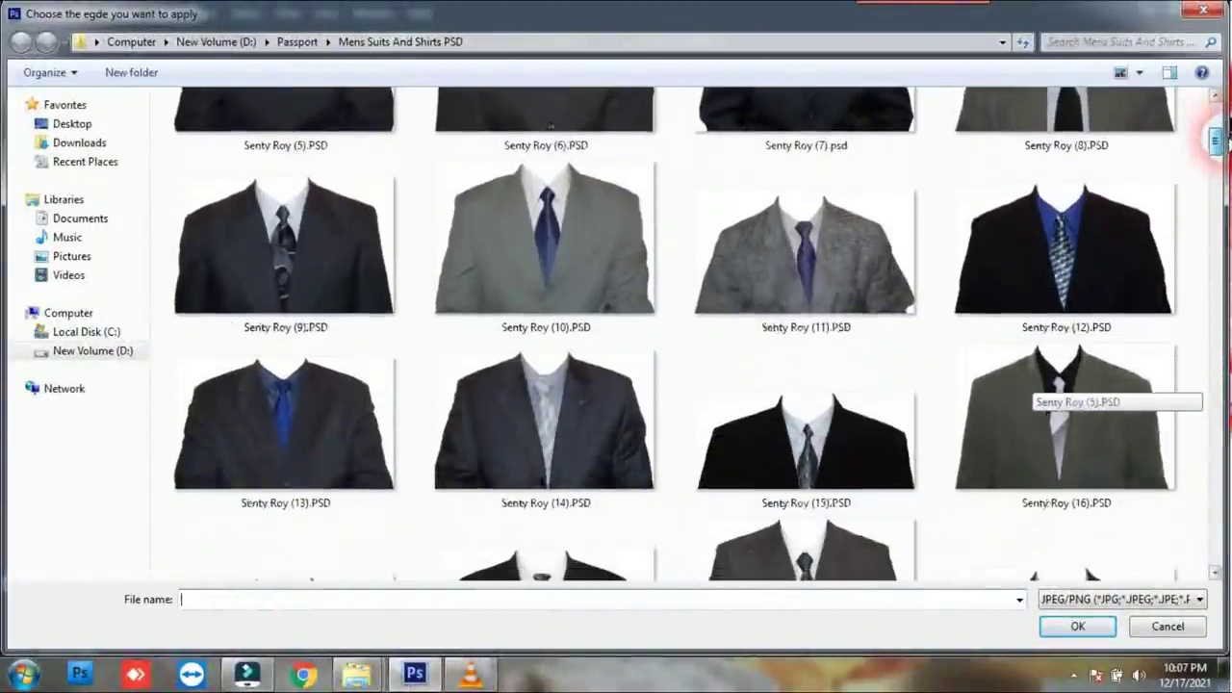
{"action": "double_click", "coordinate": [843, 444]}
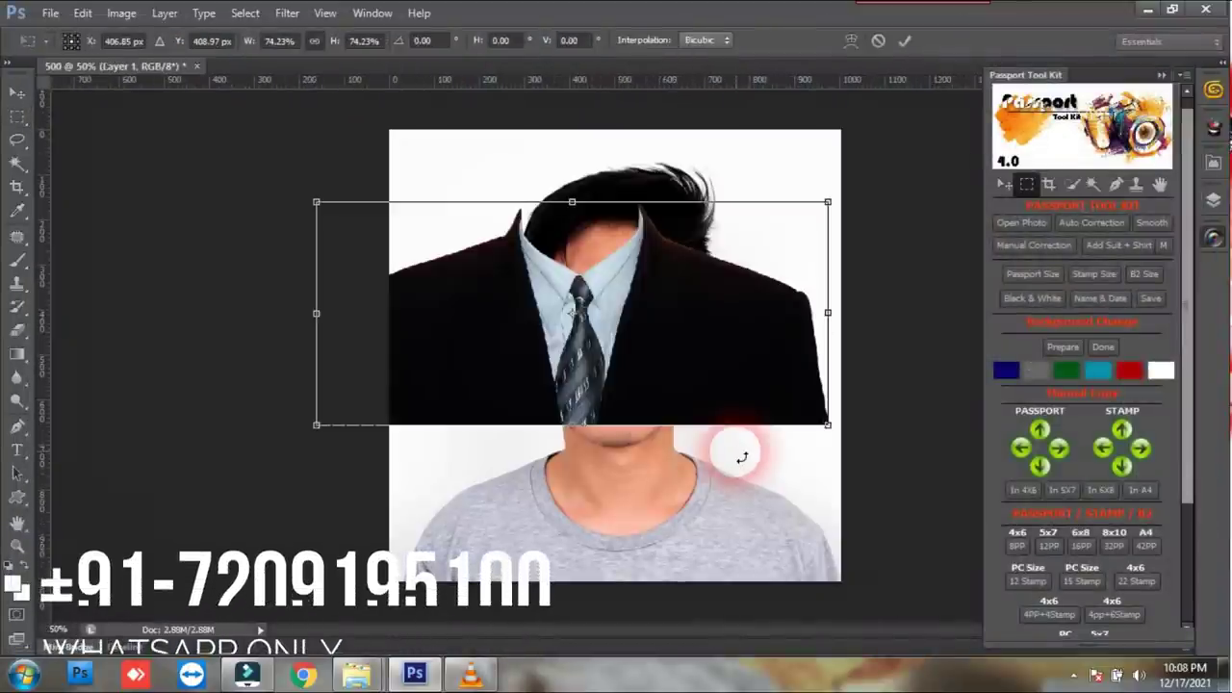
Step: Move the suit under the face, rotate it about 2 degrees and skew both shoulders inward
{"action": "mouse_move", "coordinate": [700, 366]}
{"action": "left_mouse_down"}
{"action": "mouse_move", "coordinate": [721, 578]}
{"action": "mouse_move", "coordinate": [741, 589]}
{"action": "left_mouse_up"}
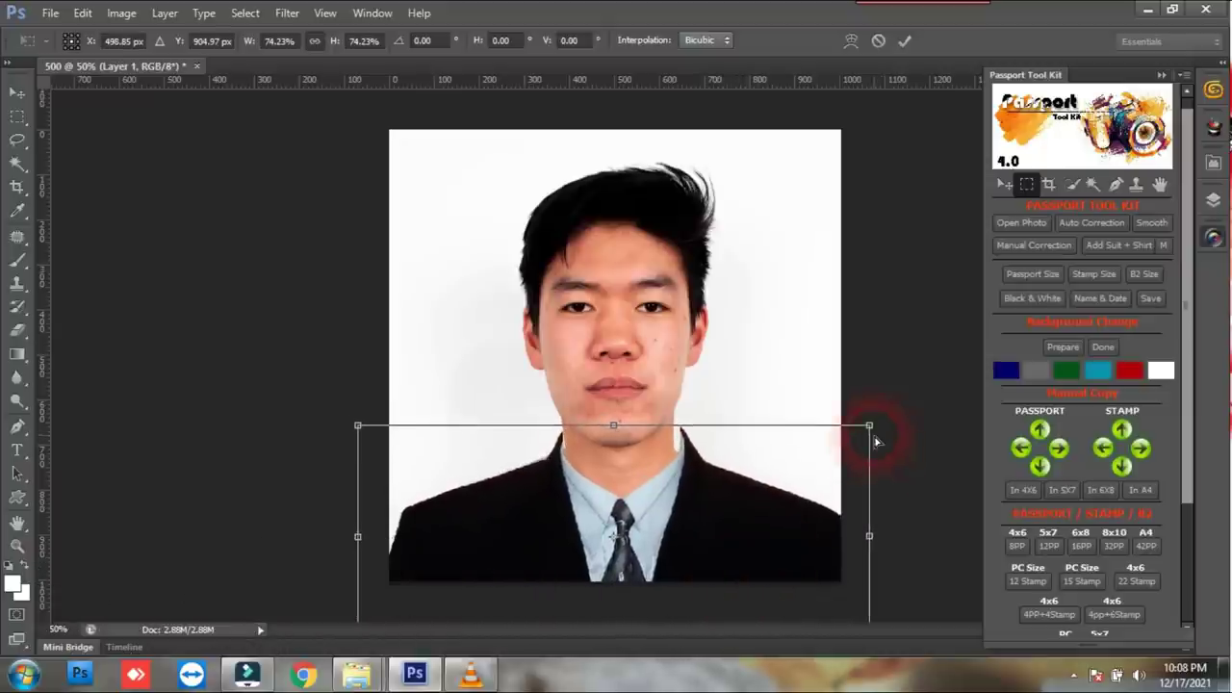
{"action": "left_click_drag", "start_coordinate": [874, 430], "coordinate": [856, 427]}
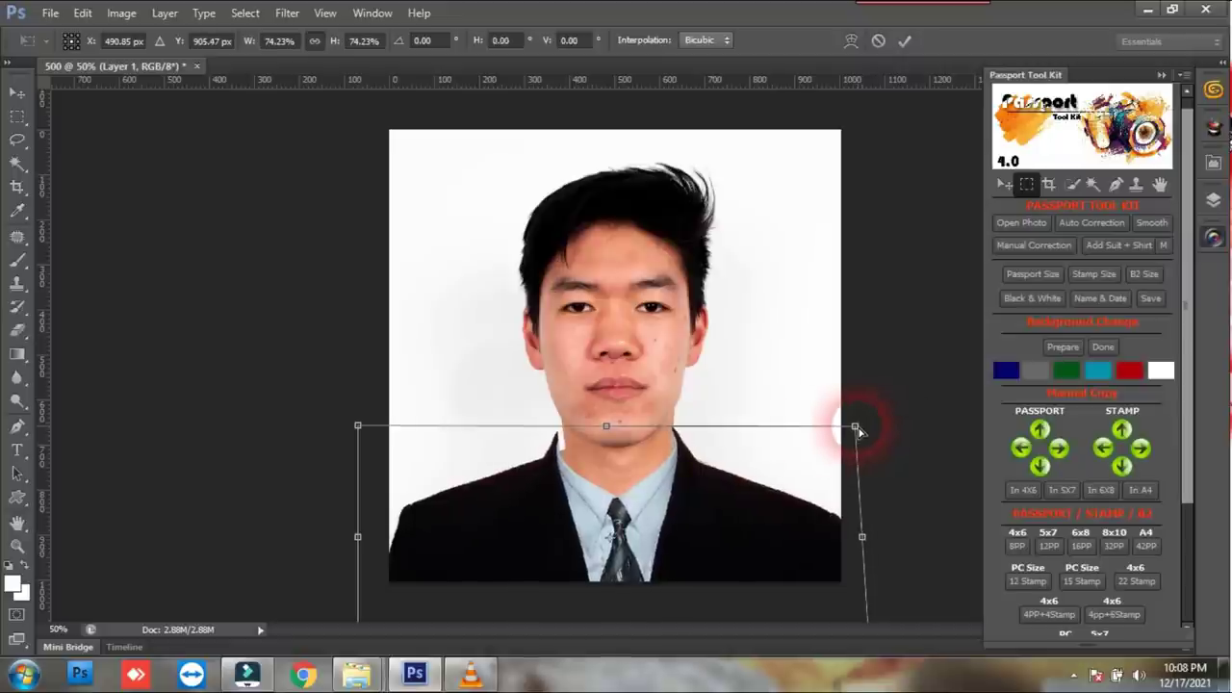
{"action": "left_click_drag", "start_coordinate": [360, 435], "coordinate": [372, 435]}
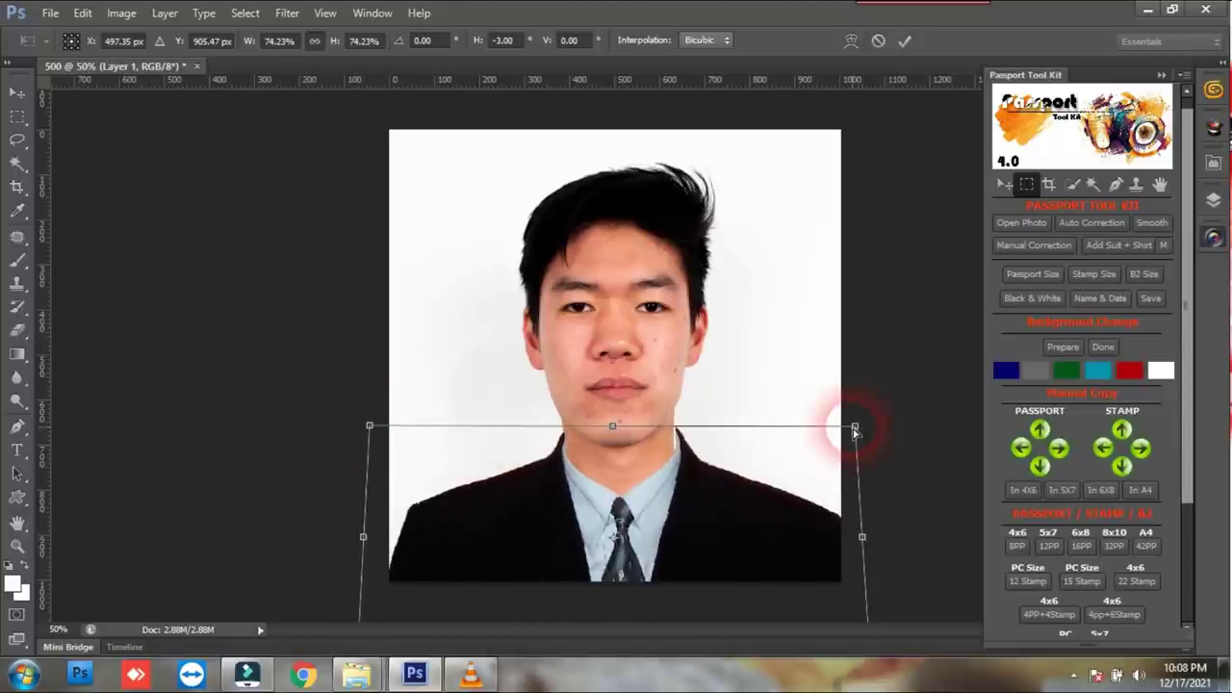
{"action": "left_click_drag", "start_coordinate": [852, 432], "coordinate": [848, 432]}
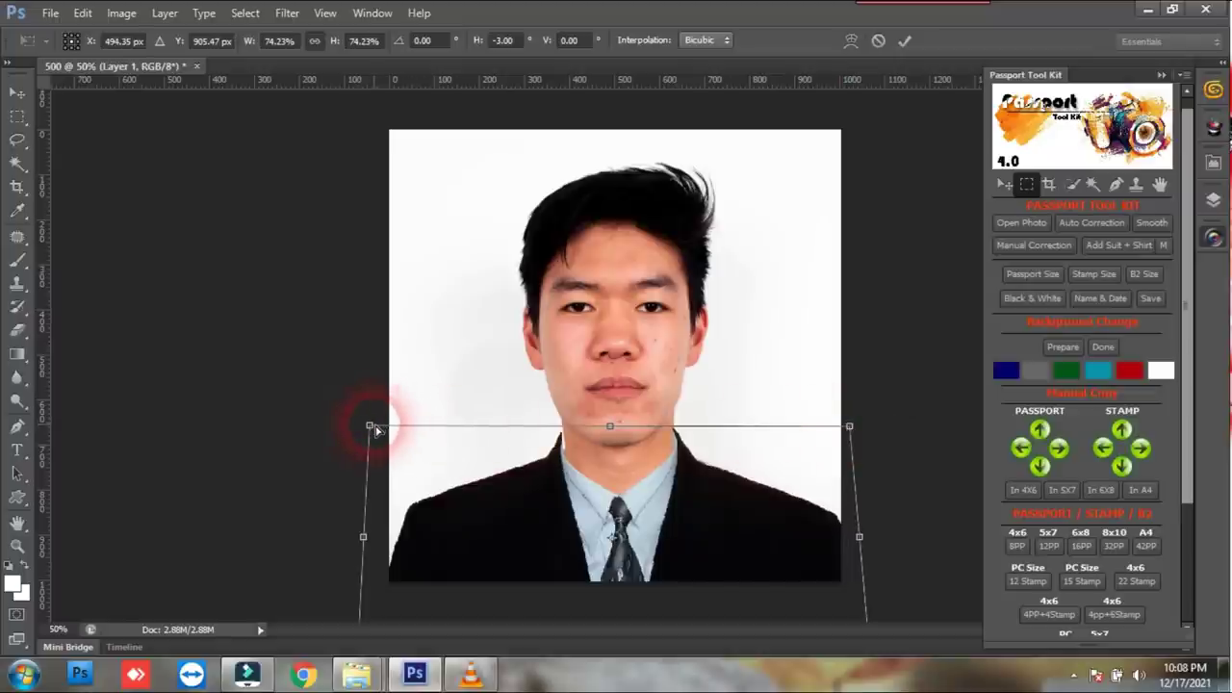
{"action": "left_click_drag", "start_coordinate": [376, 430], "coordinate": [379, 431]}
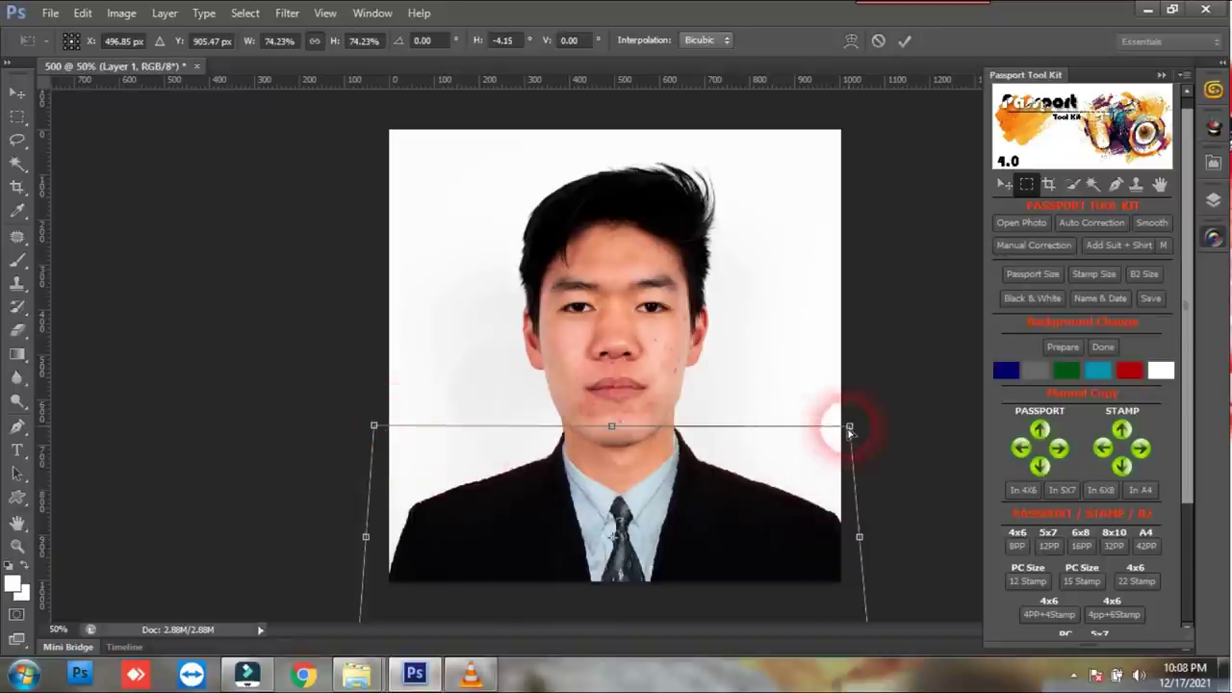
{"action": "left_click_drag", "start_coordinate": [850, 429], "coordinate": [847, 431]}
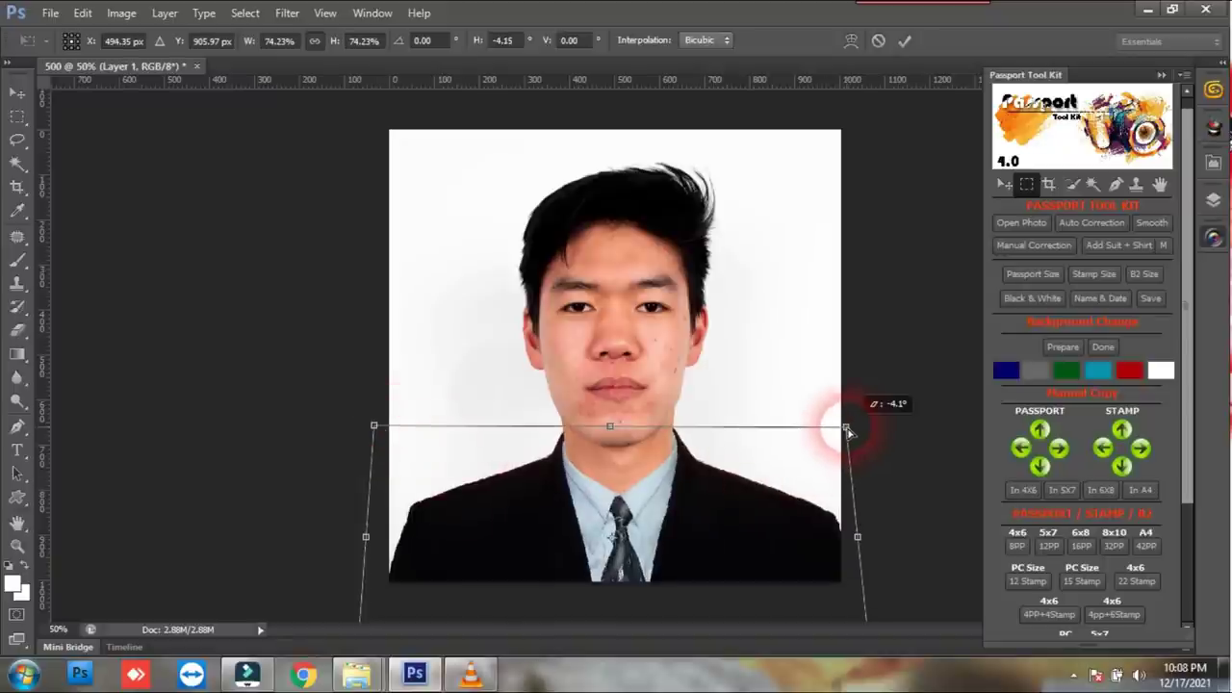
{"action": "double_click", "coordinate": [724, 493]}
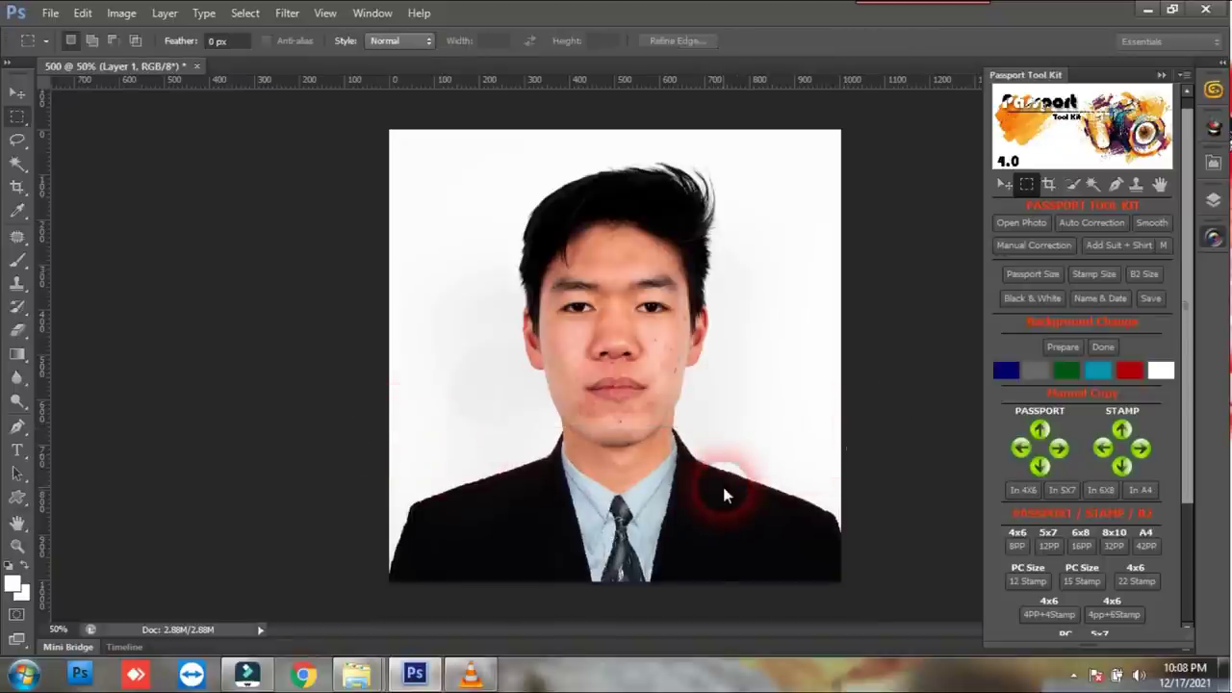
Step: Nudge the suit, then frame head and shoulders in the 1.3 x 1.7 in passport crop
{"action": "key", "text": "v"}
{"action": "left_click_drag", "start_coordinate": [727, 495], "coordinate": [732, 494]}
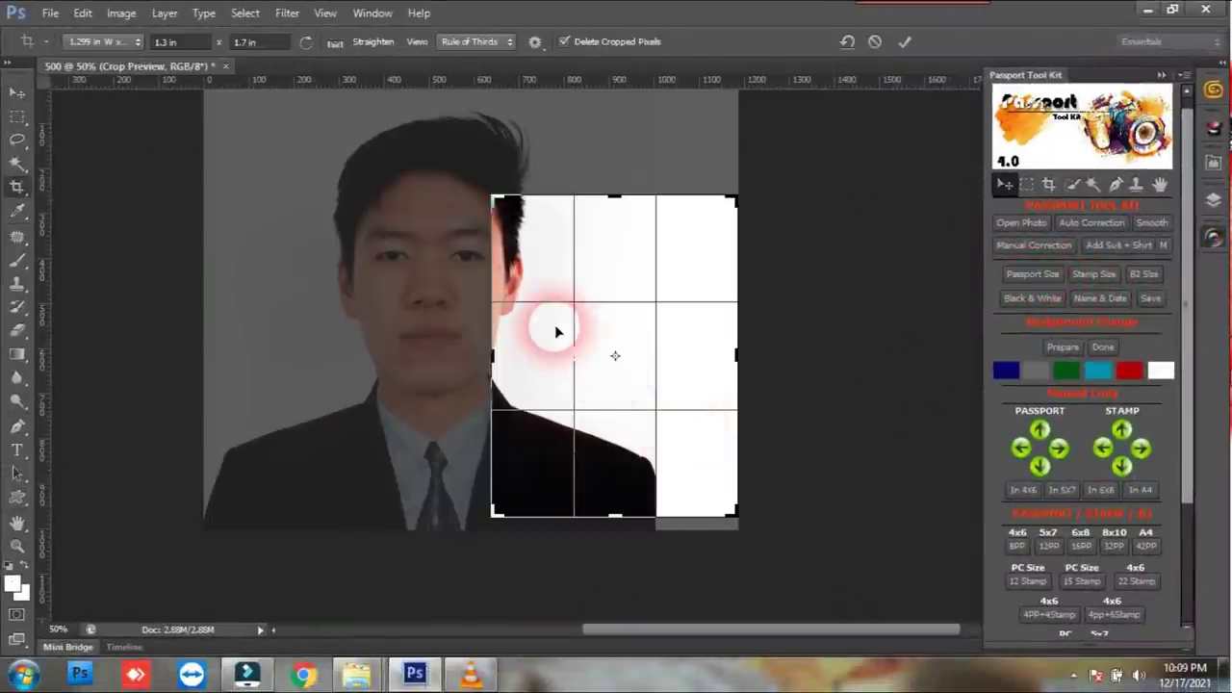
{"action": "left_click_drag", "start_coordinate": [554, 330], "coordinate": [719, 420]}
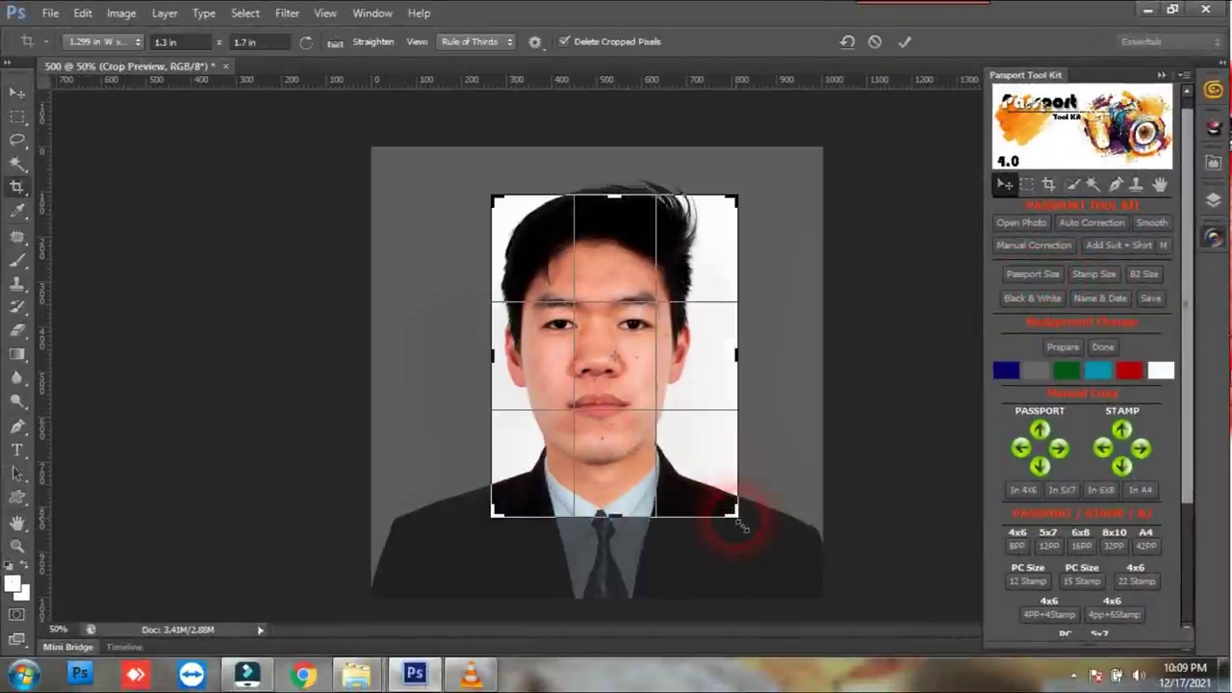
{"action": "left_click_drag", "start_coordinate": [738, 511], "coordinate": [768, 556]}
{"action": "left_click_drag", "start_coordinate": [470, 167], "coordinate": [433, 143]}
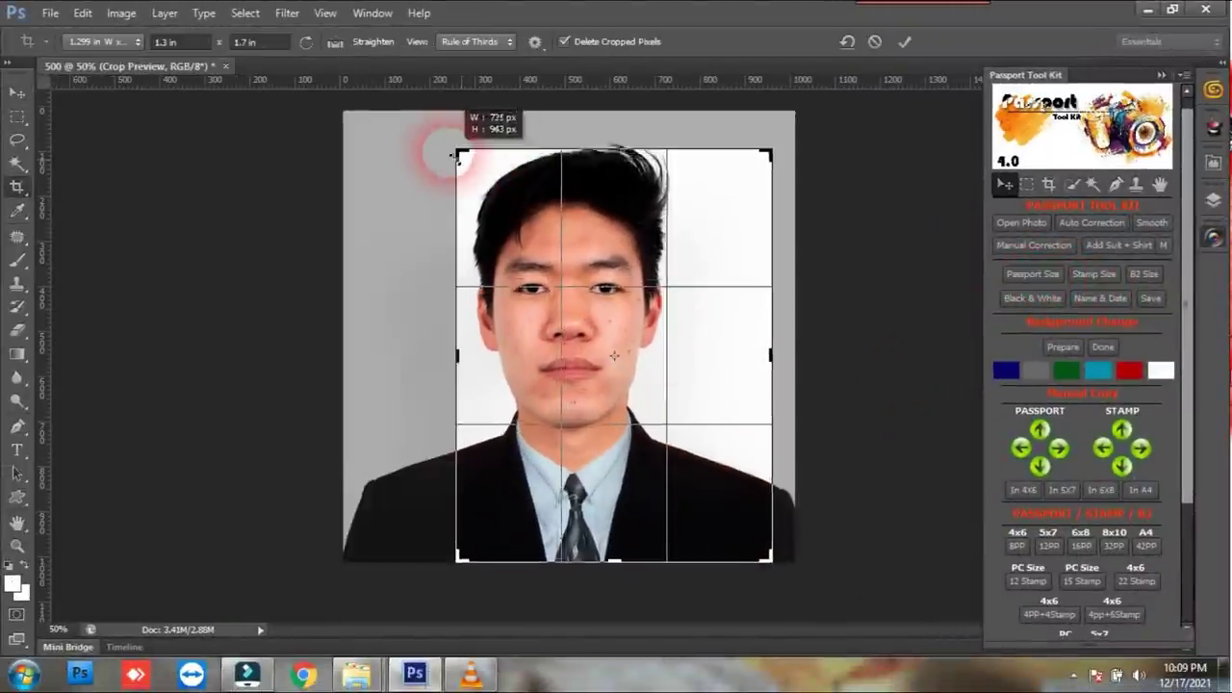
{"action": "mouse_move", "coordinate": [599, 304]}
{"action": "left_mouse_down"}
{"action": "mouse_move", "coordinate": [626, 301]}
{"action": "mouse_move", "coordinate": [631, 343]}
{"action": "left_mouse_up"}
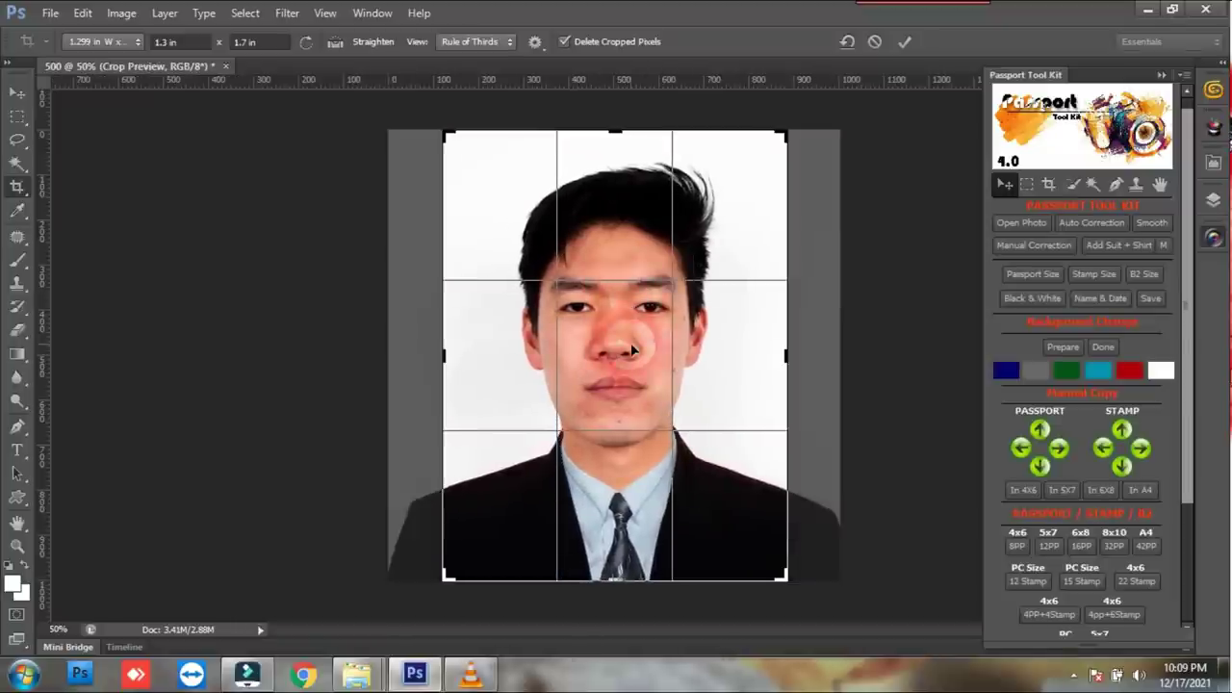
{"action": "double_click", "coordinate": [702, 394]}
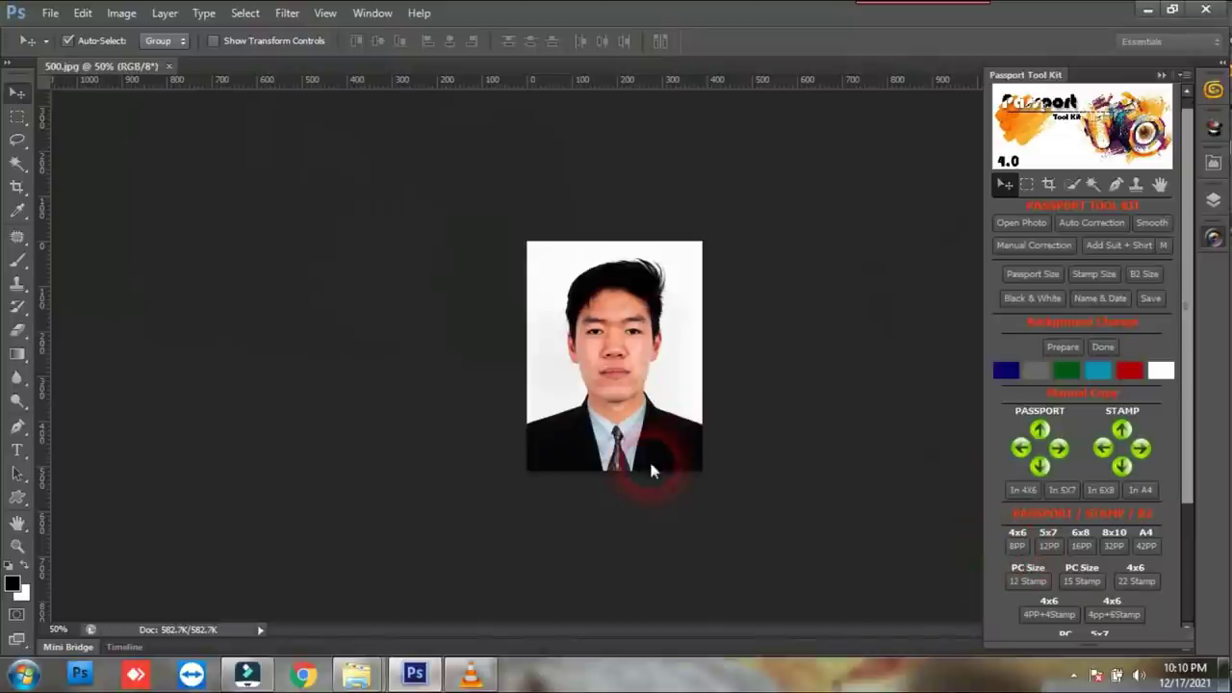
Step: Generate a 4x6 sheet with eight bordered passport copies in two rows
{"action": "left_click", "coordinate": [963, 325]}
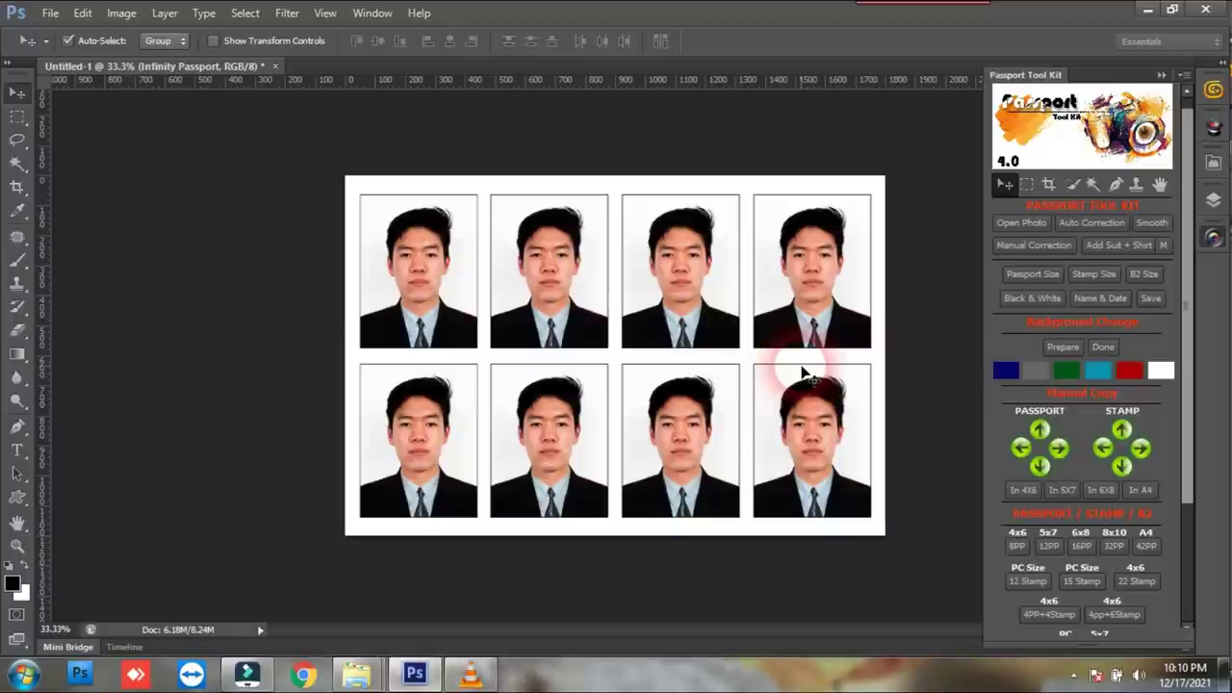
{"action": "scroll", "coordinate": [1067, 580], "scroll_direction": "down", "scroll_amount": 2}
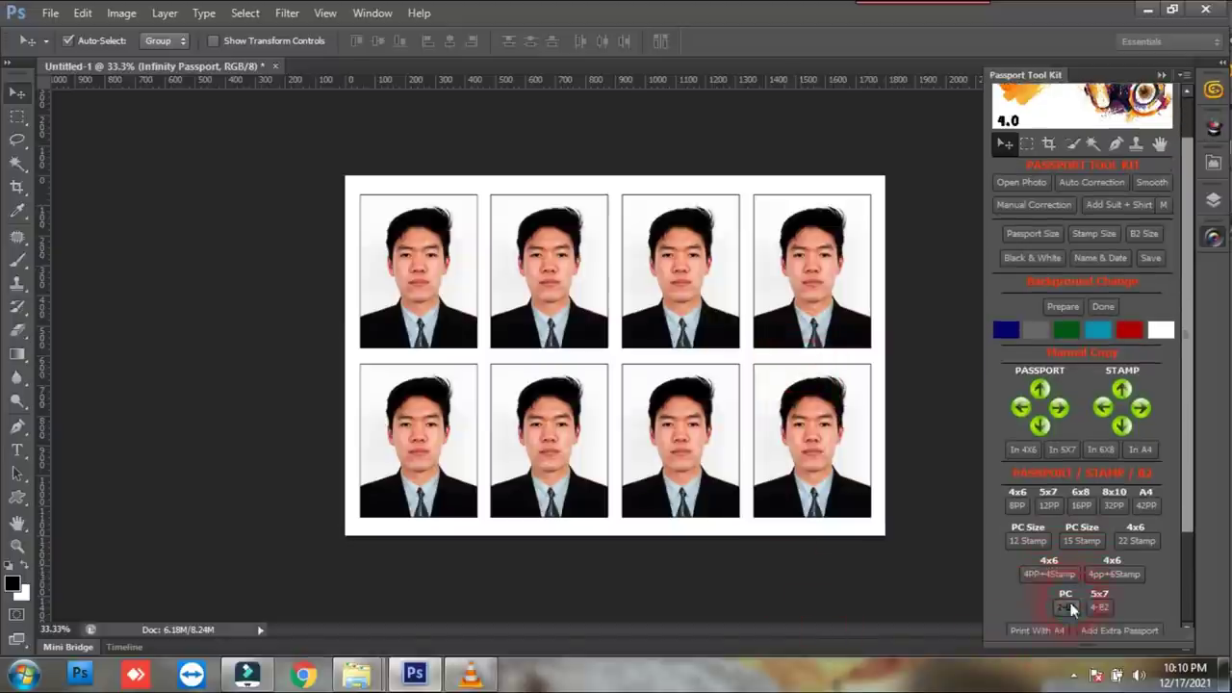
Step: Lay the eight passport photos onto an A4 sheet, then close the documents without saving
{"action": "left_click", "coordinate": [1025, 590]}
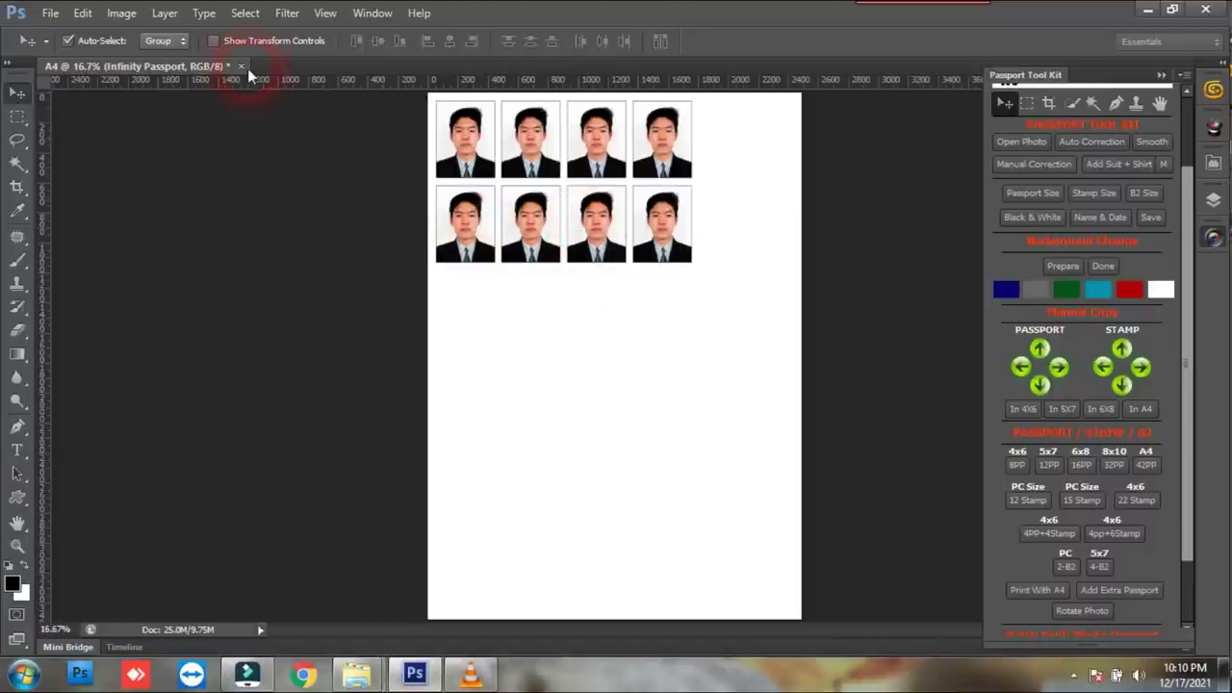
{"action": "left_click", "coordinate": [242, 67]}
{"action": "left_click", "coordinate": [616, 267]}
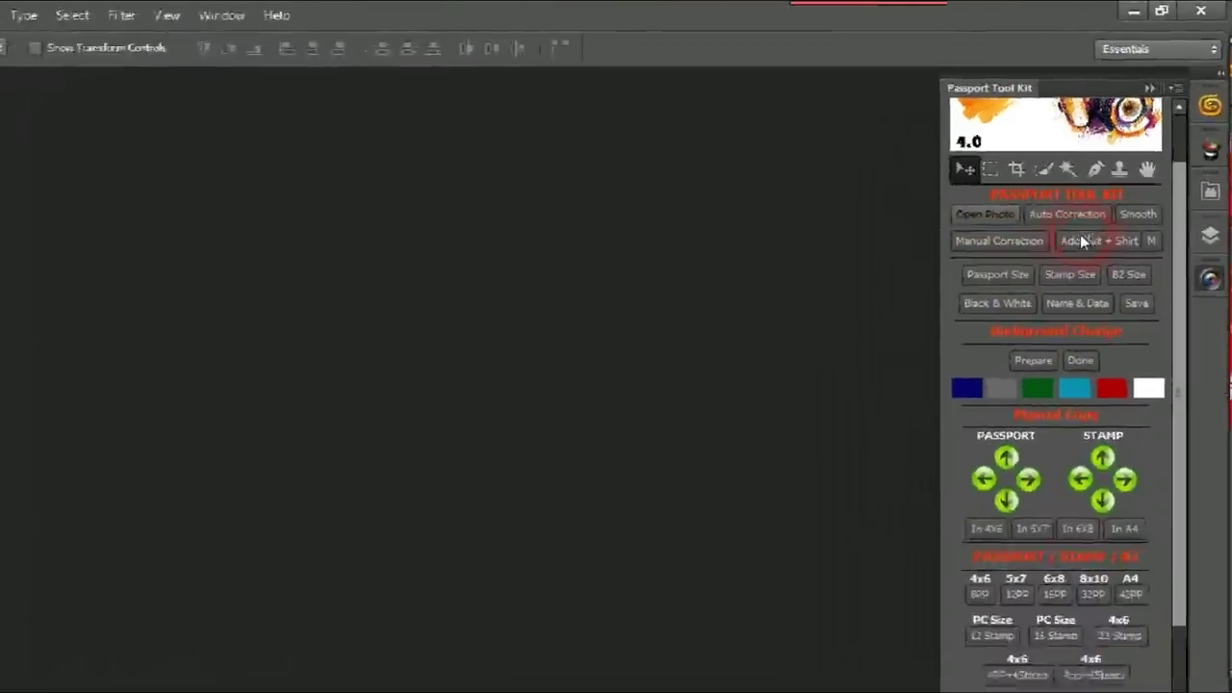
Step: Open Demo (2).jpg and create a working duplicate of it named 501
{"action": "left_click", "coordinate": [1081, 241]}
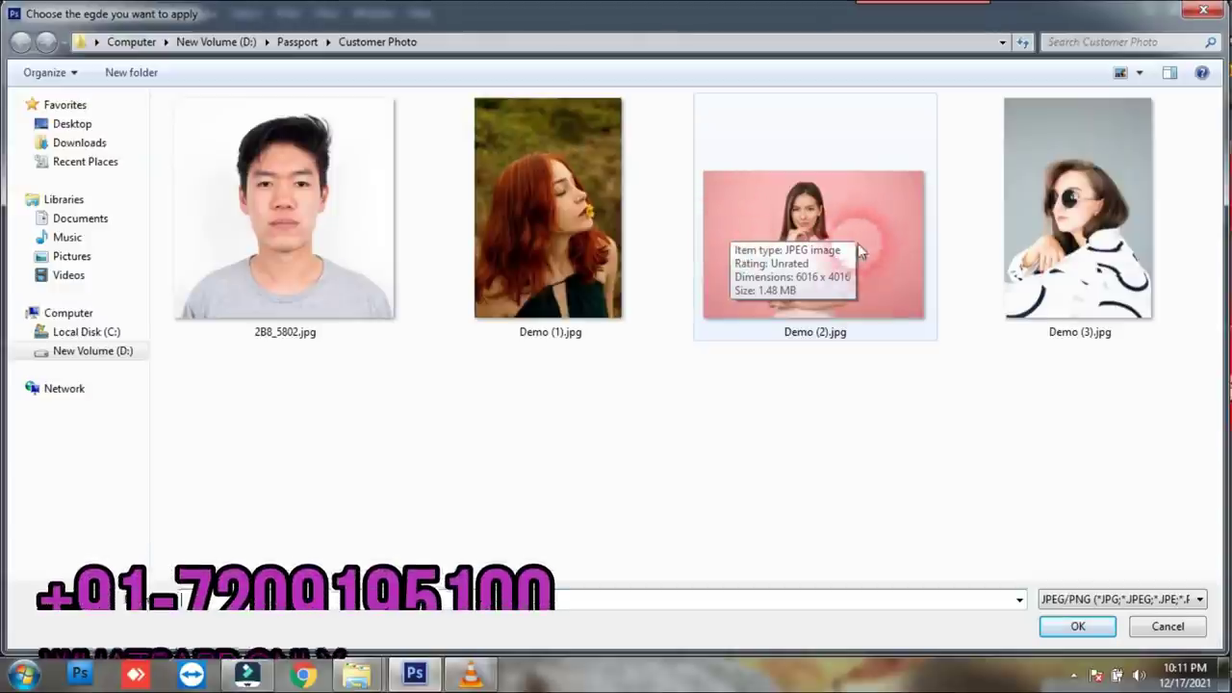
{"action": "left_click", "coordinate": [798, 252]}
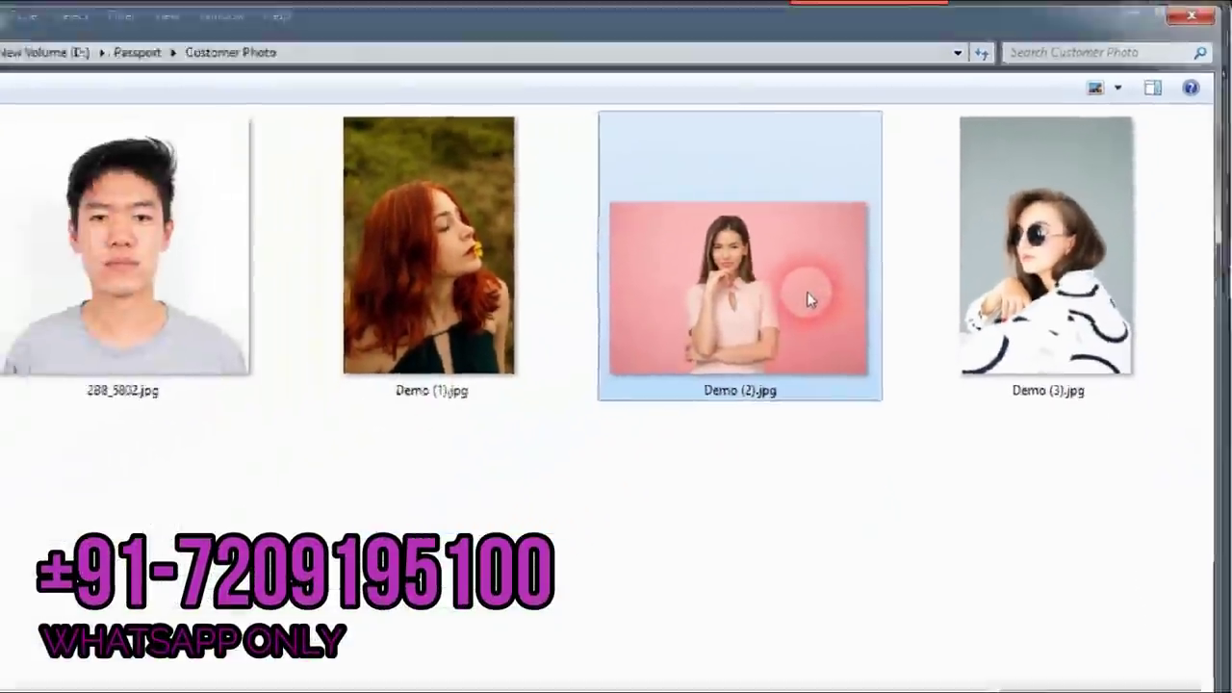
{"action": "double_click", "coordinate": [807, 299]}
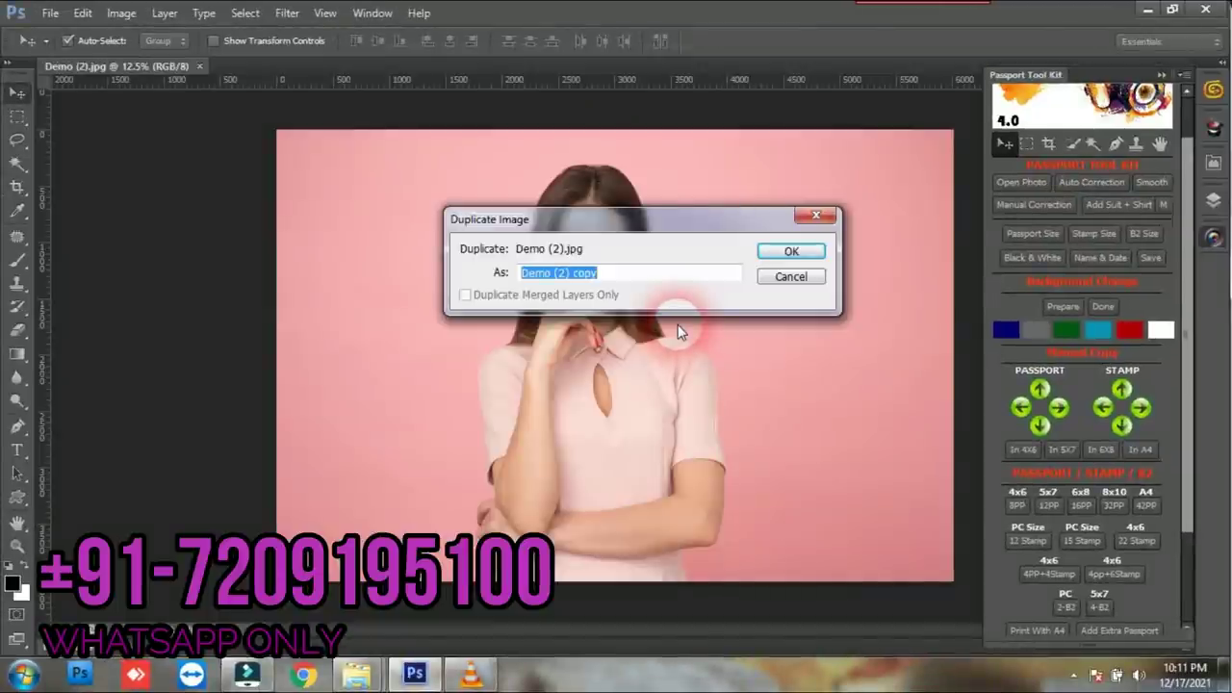
{"action": "type", "text": "501"}
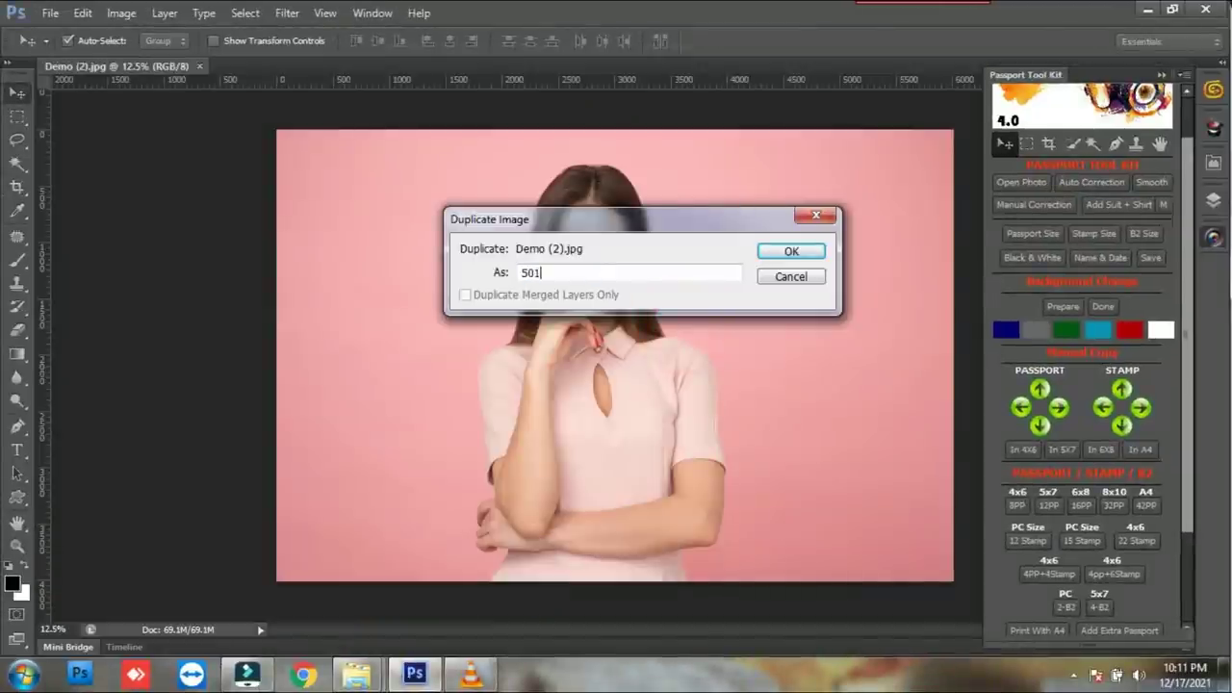
{"action": "key", "text": "Return"}
{"action": "left_click", "coordinate": [679, 335]}
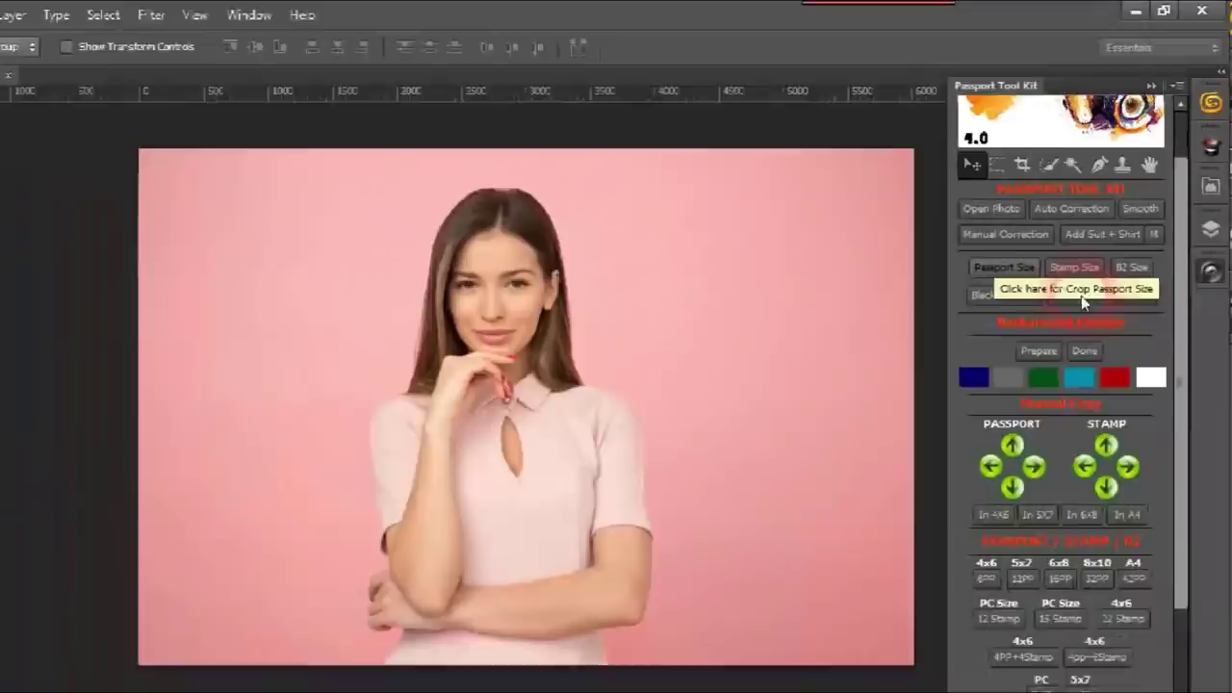
Step: Crop the 501 photo to passport size, slightly straightened, and apply the automatic Levels correction
{"action": "left_click", "coordinate": [819, 347]}
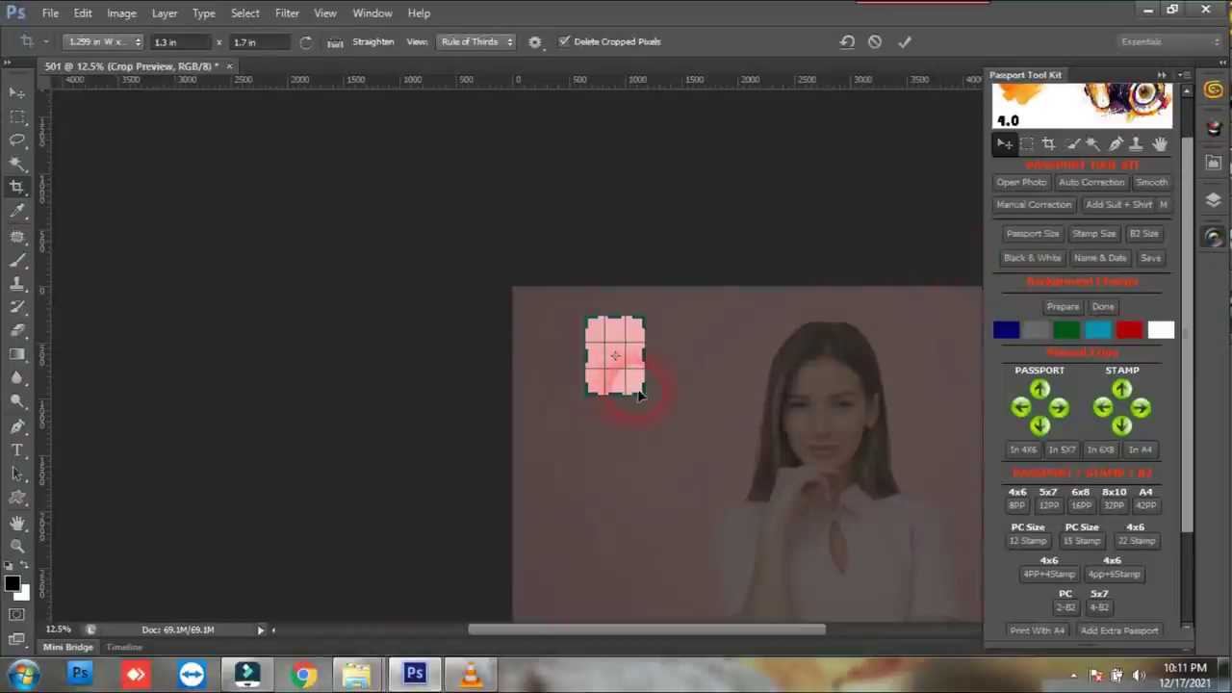
{"action": "mouse_move", "coordinate": [639, 394]}
{"action": "left_mouse_down"}
{"action": "mouse_move", "coordinate": [721, 481]}
{"action": "mouse_move", "coordinate": [569, 440]}
{"action": "left_mouse_up"}
{"action": "mouse_move", "coordinate": [729, 508]}
{"action": "left_mouse_down"}
{"action": "mouse_move", "coordinate": [741, 526]}
{"action": "mouse_move", "coordinate": [729, 504]}
{"action": "left_mouse_up"}
{"action": "mouse_move", "coordinate": [686, 453]}
{"action": "left_mouse_down"}
{"action": "mouse_move", "coordinate": [668, 433]}
{"action": "mouse_move", "coordinate": [683, 440]}
{"action": "left_mouse_up"}
{"action": "double_click", "coordinate": [717, 446]}
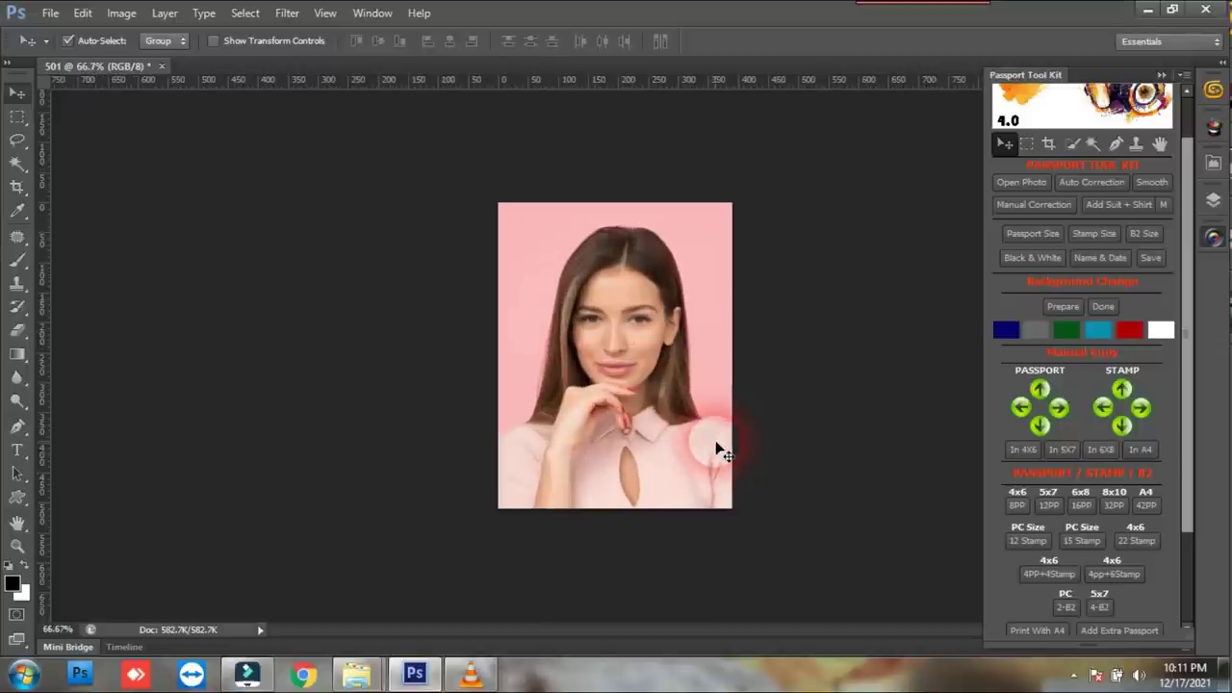
{"action": "key", "text": "ctrl+l"}
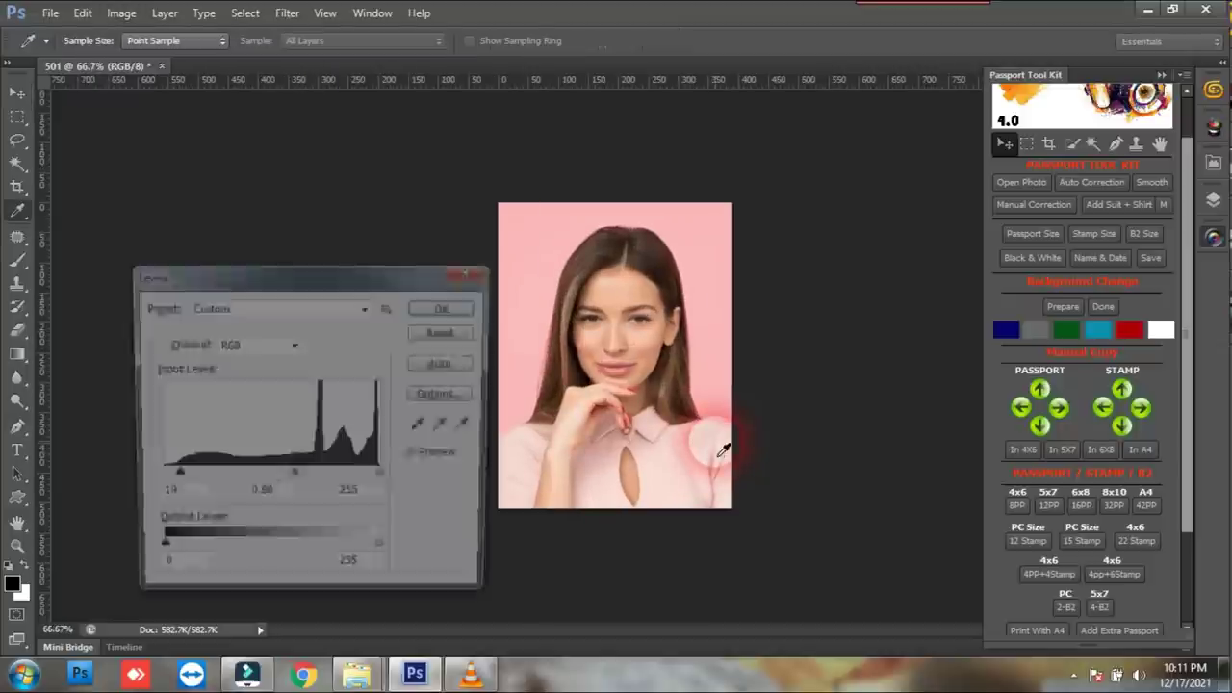
{"action": "left_click", "coordinate": [451, 307]}
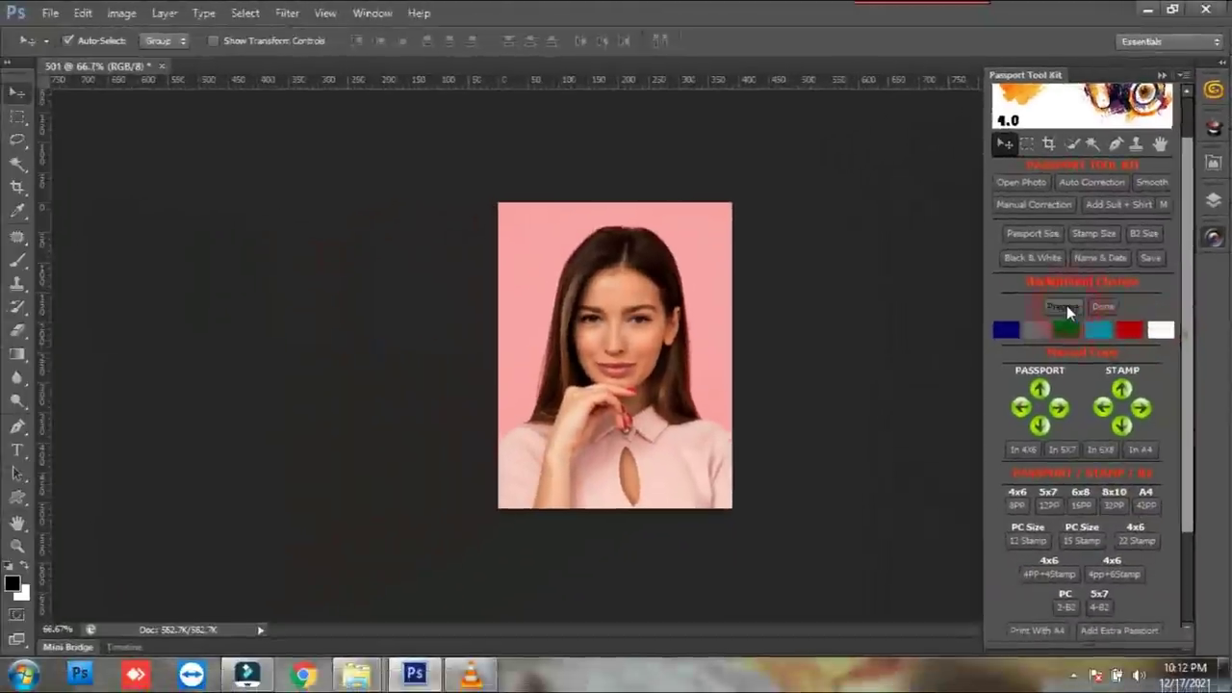
Step: Select the pink background with Color Range, reducing fuzziness and adding the speckled shoulder area
{"action": "left_click", "coordinate": [901, 355]}
{"action": "mouse_move", "coordinate": [886, 55]}
{"action": "left_mouse_down"}
{"action": "mouse_move", "coordinate": [739, 185]}
{"action": "mouse_move", "coordinate": [687, 115]}
{"action": "left_mouse_up"}
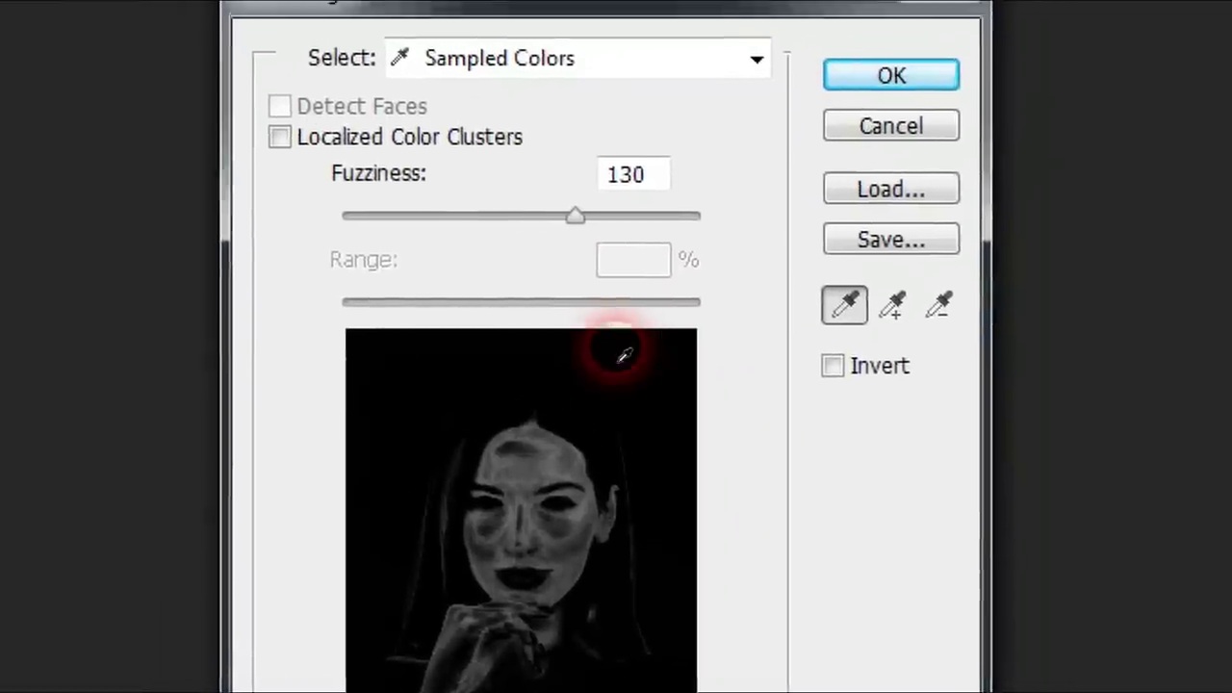
{"action": "left_click", "coordinate": [624, 356]}
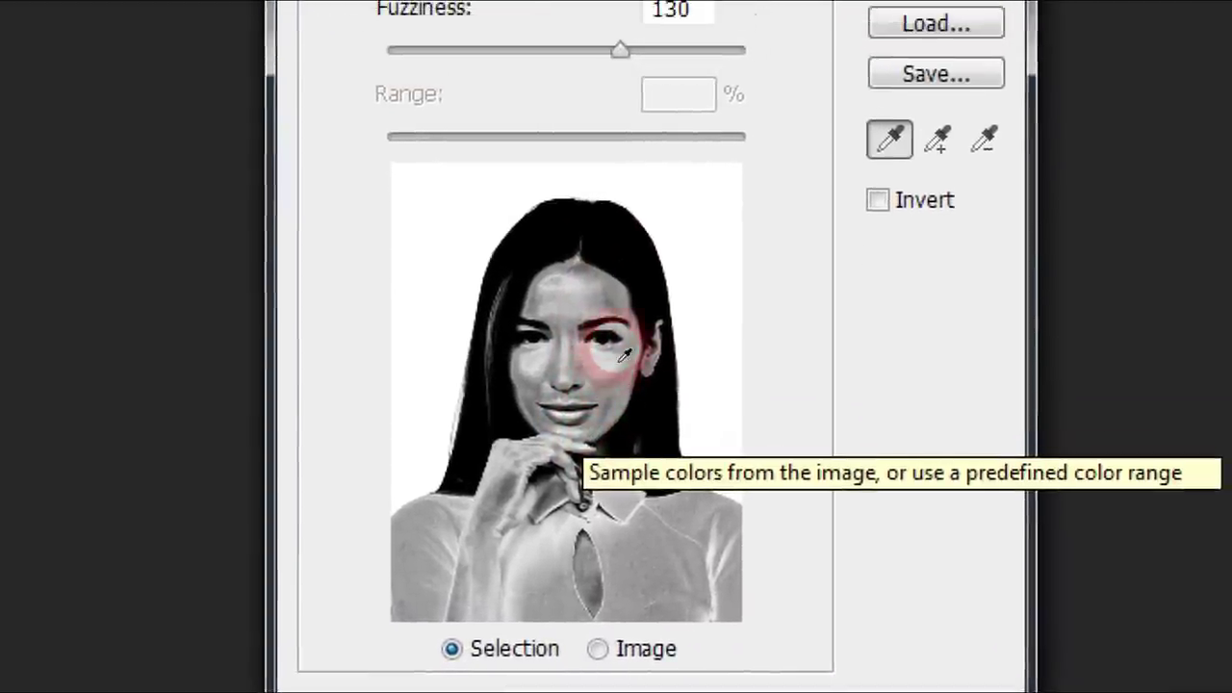
{"action": "left_click", "coordinate": [619, 349]}
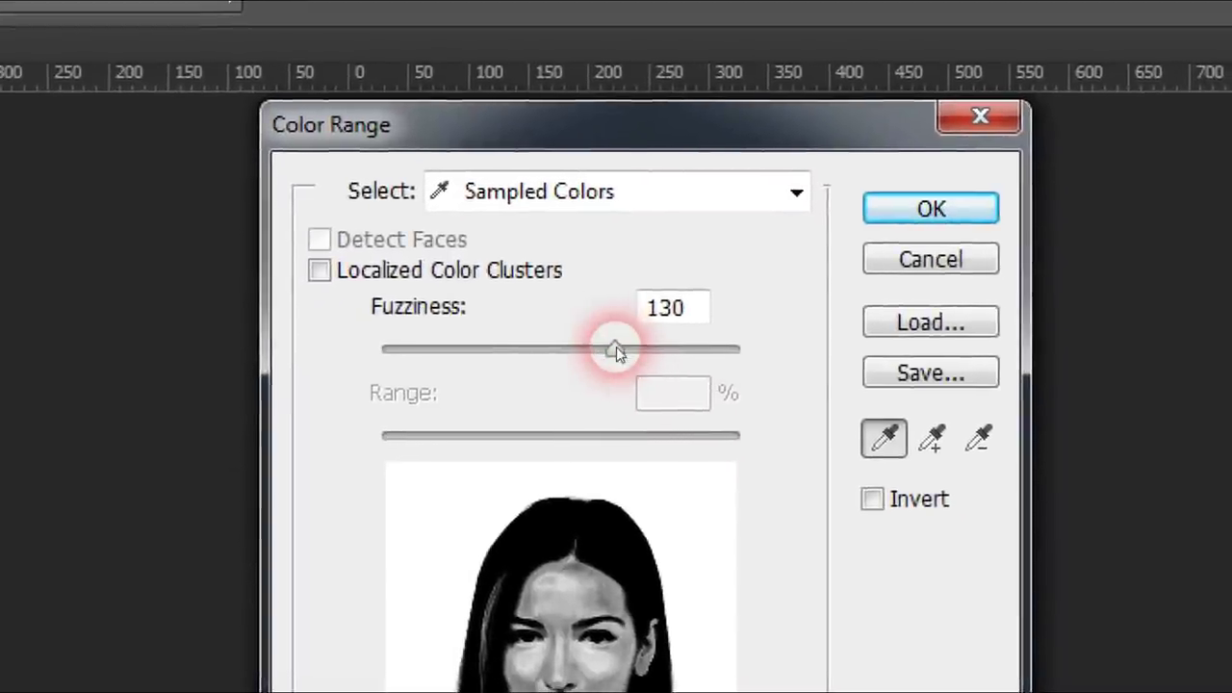
{"action": "left_click_drag", "start_coordinate": [627, 350], "coordinate": [517, 351]}
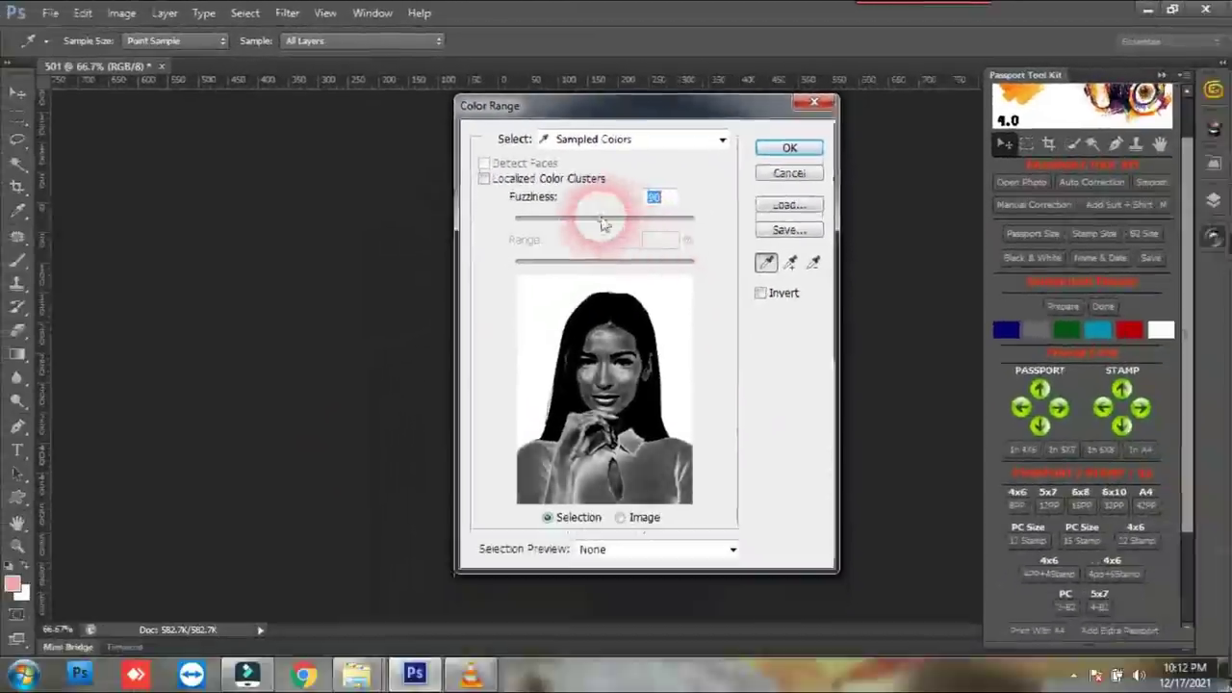
{"action": "left_click_drag", "start_coordinate": [571, 223], "coordinate": [557, 222]}
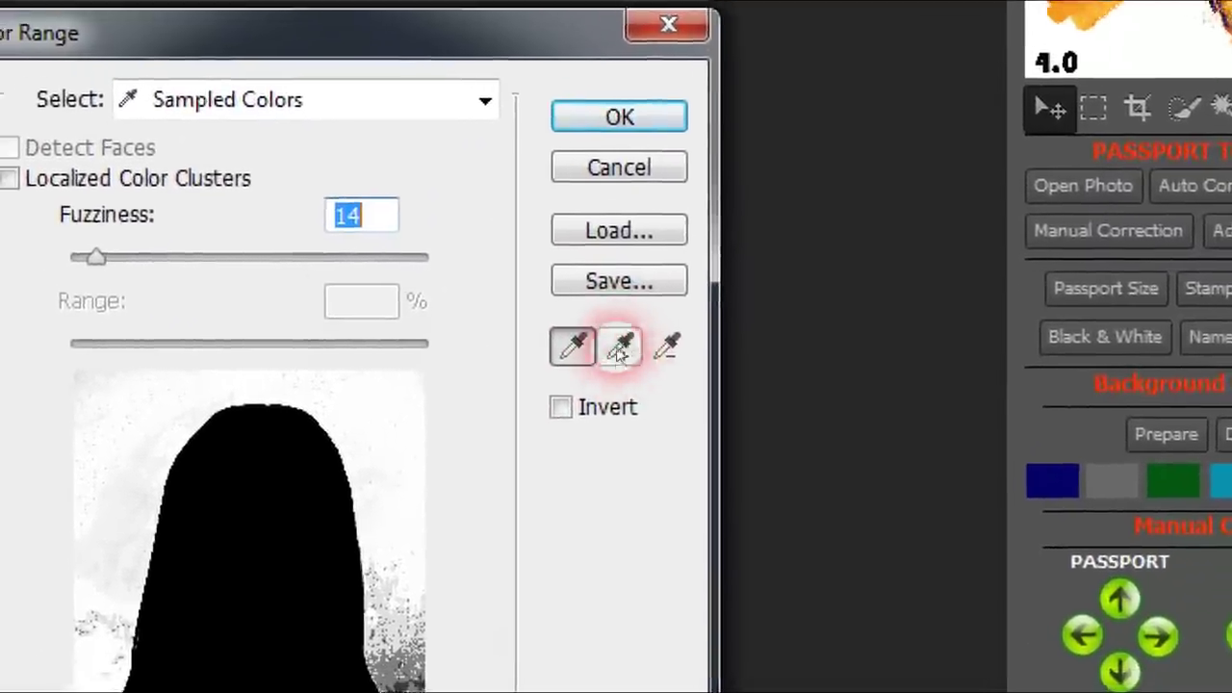
{"action": "left_click", "coordinate": [620, 349]}
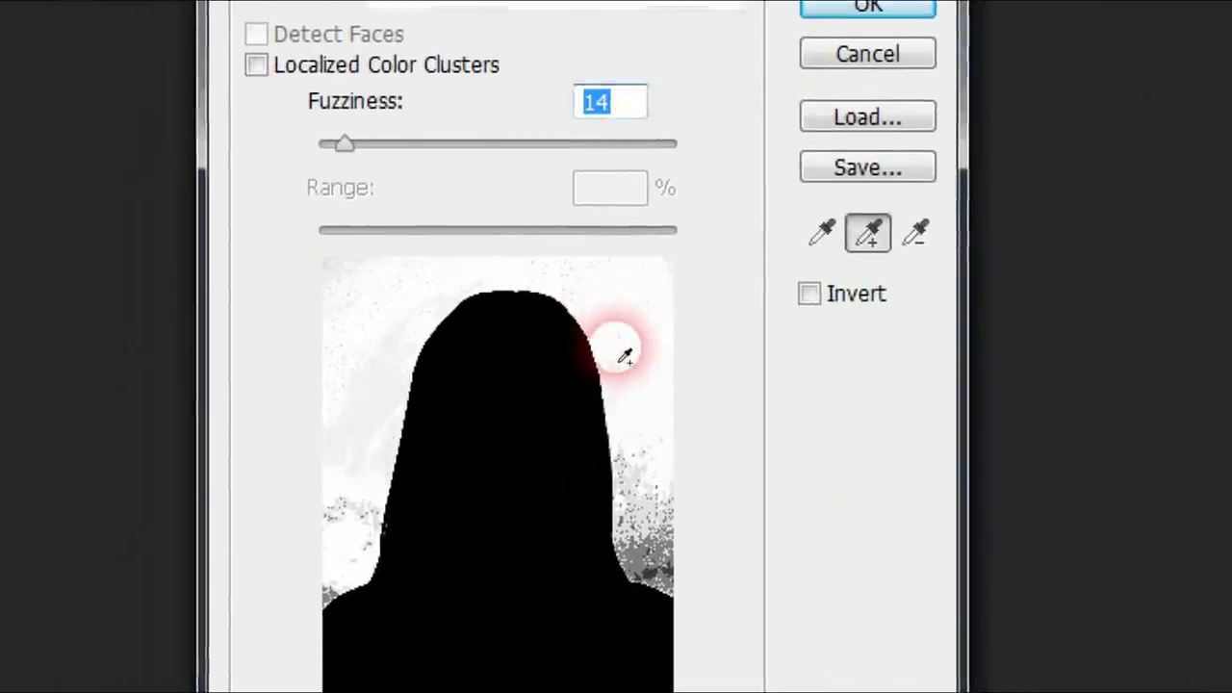
{"action": "left_click", "coordinate": [625, 356]}
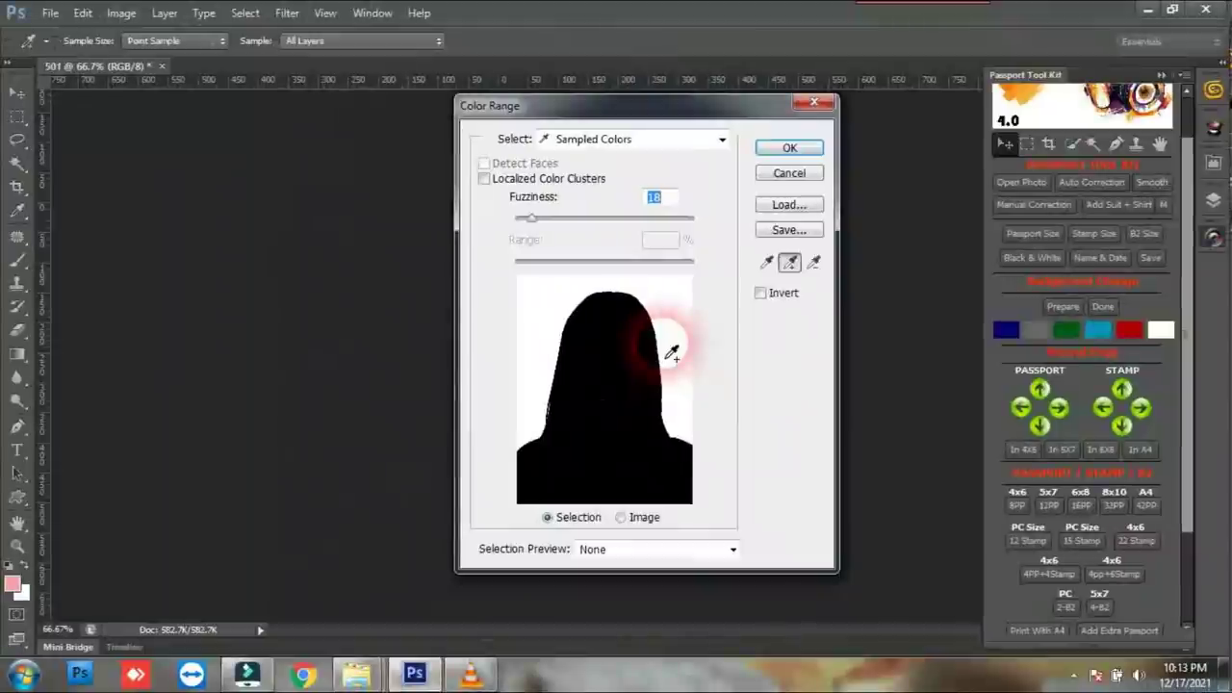
{"action": "left_click", "coordinate": [784, 150]}
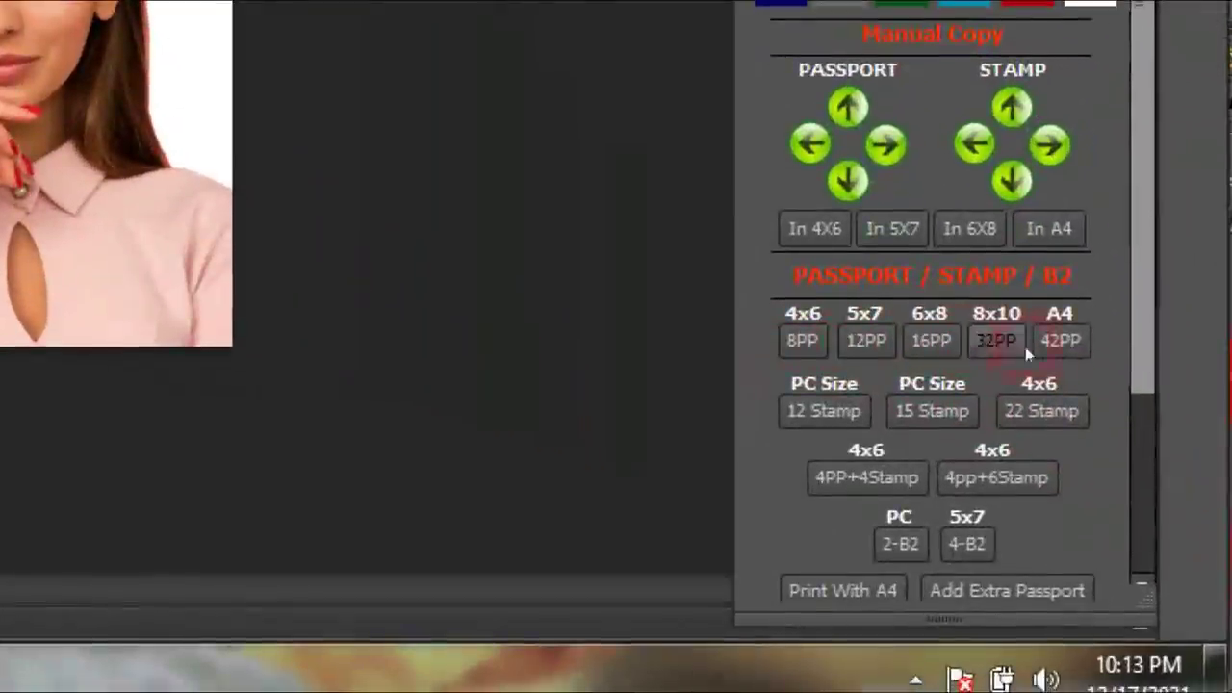
Step: Tile the bordered photo into a 32-copy passport sheet, then close the sheet without saving
{"action": "left_click", "coordinate": [1025, 349]}
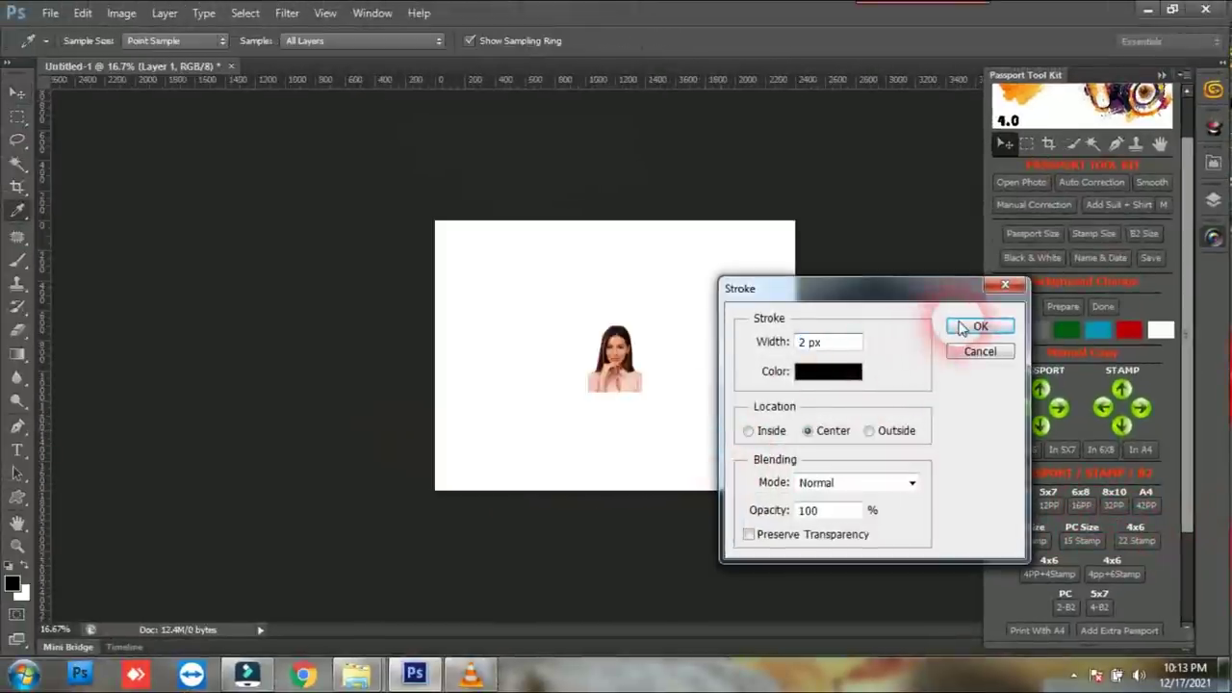
{"action": "left_click", "coordinate": [976, 325]}
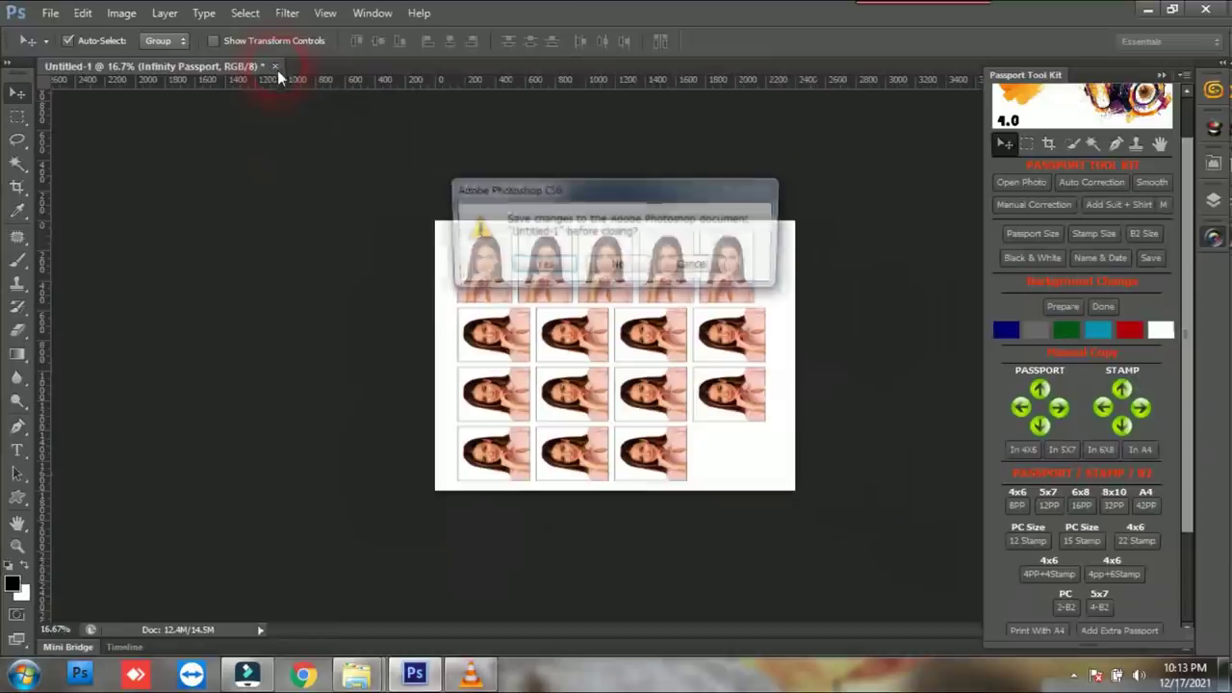
{"action": "left_click", "coordinate": [275, 66]}
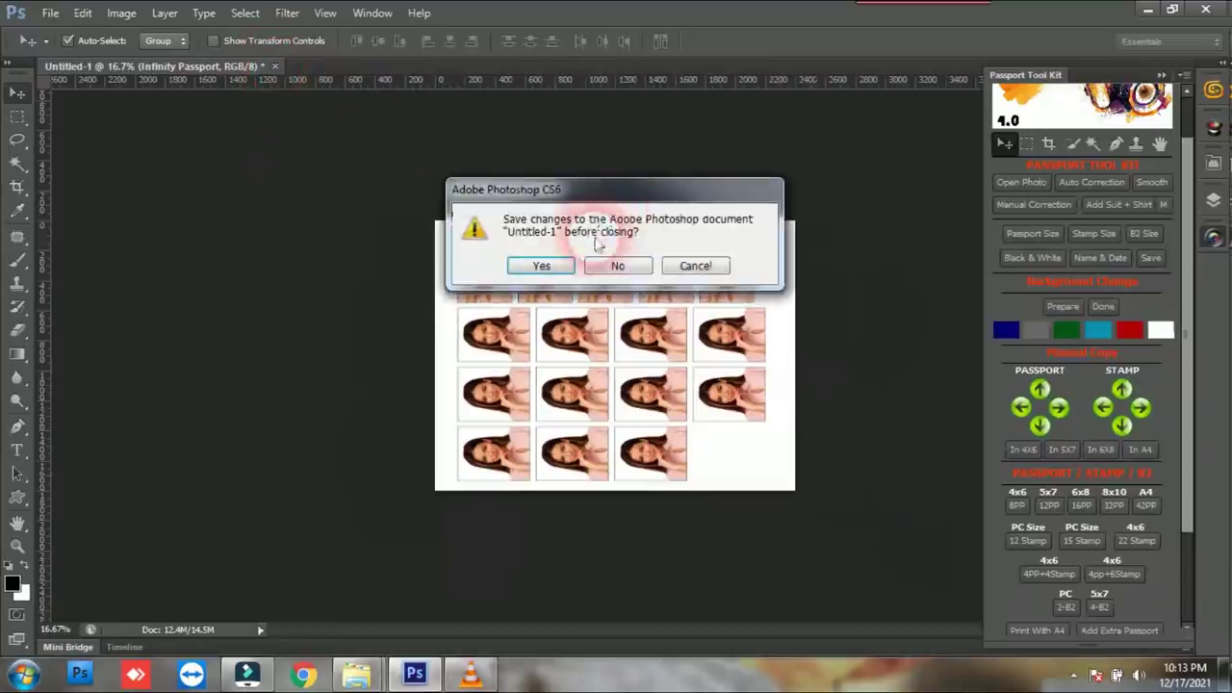
{"action": "left_click", "coordinate": [626, 279]}
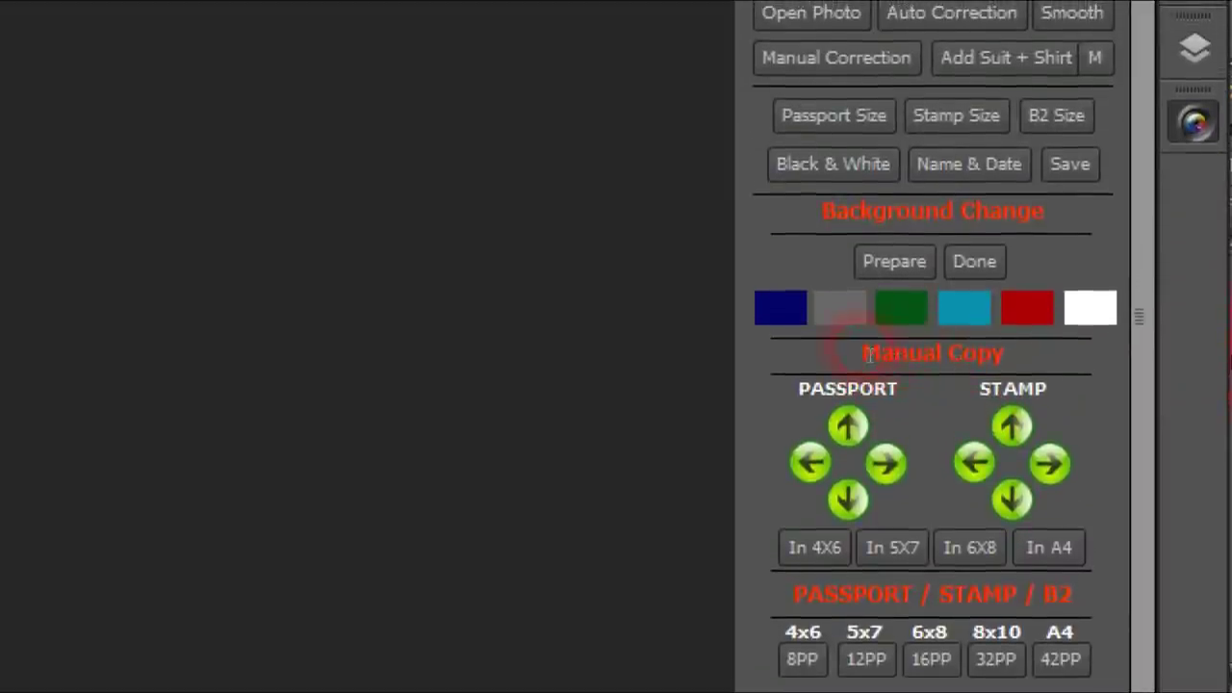
{"action": "left_click_drag", "start_coordinate": [914, 358], "coordinate": [999, 352]}
{"action": "left_click", "coordinate": [999, 353]}
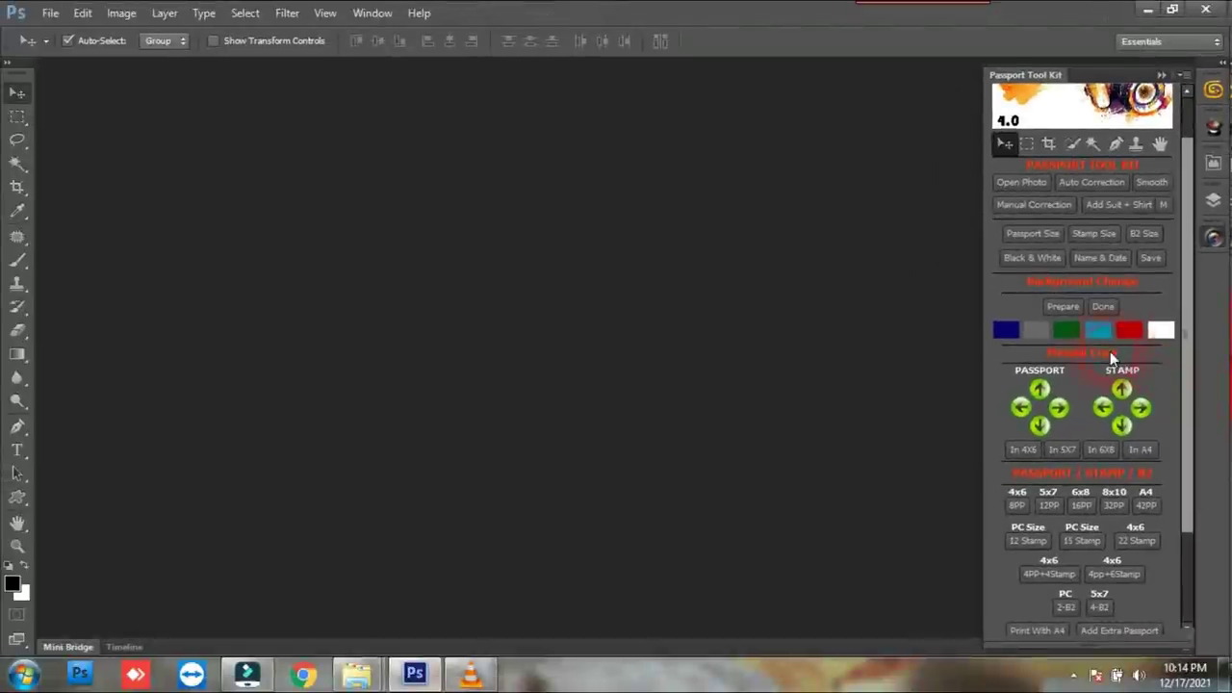
{"action": "key", "text": "super+d"}
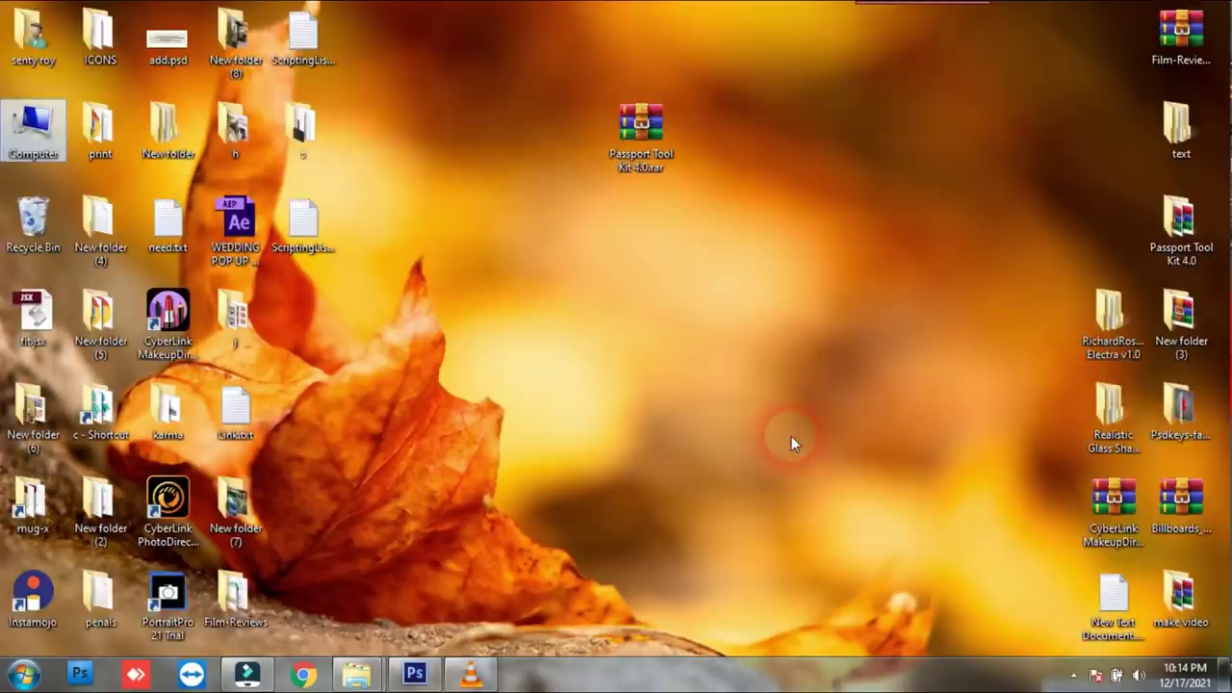
{"action": "double_click", "coordinate": [302, 125]}
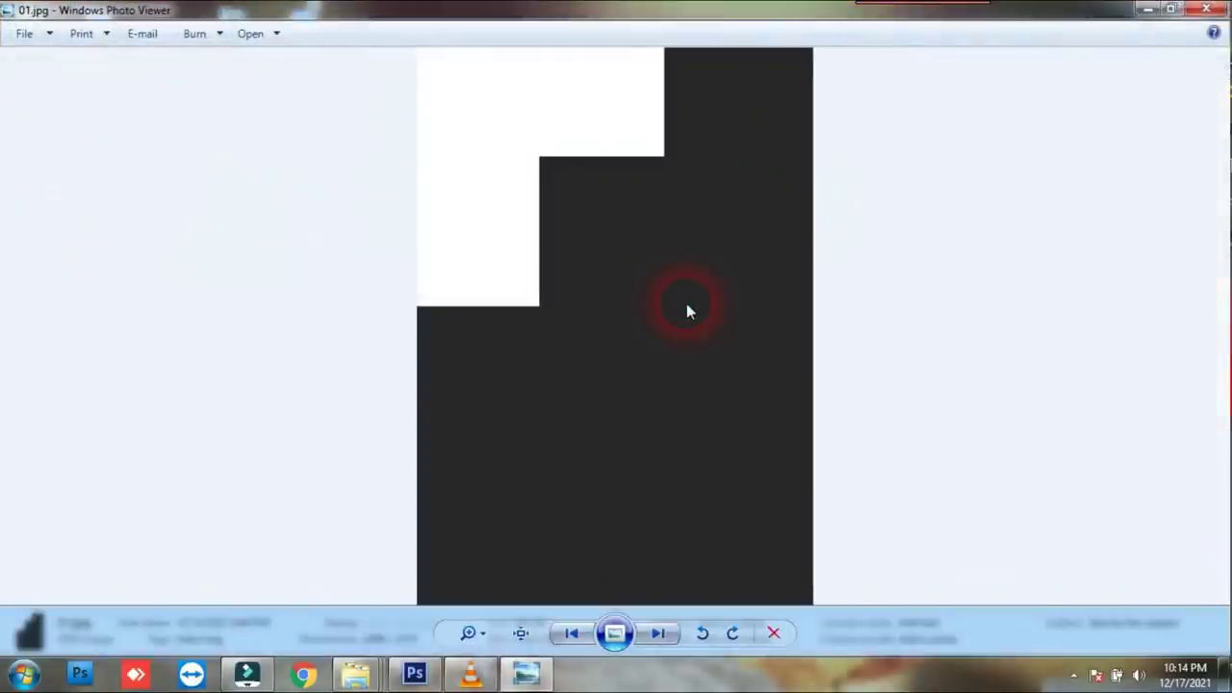
{"action": "scroll", "coordinate": [617, 231], "scroll_direction": "up", "scroll_amount": 1}
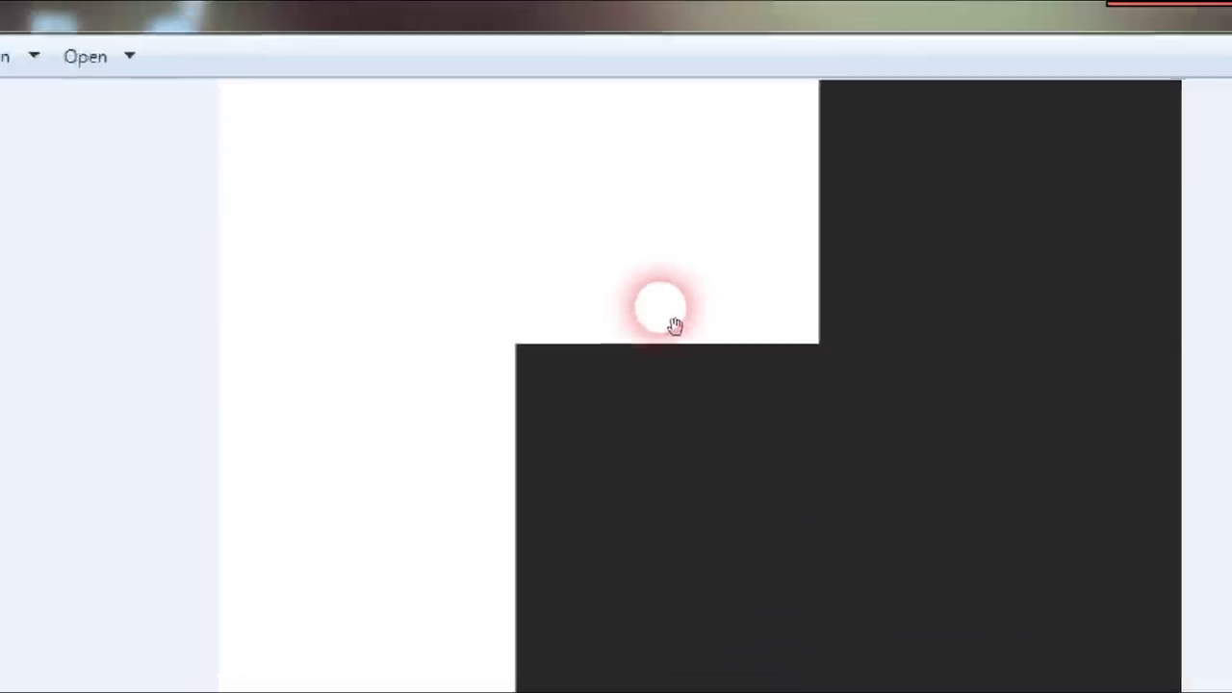
{"action": "key", "text": "Right"}
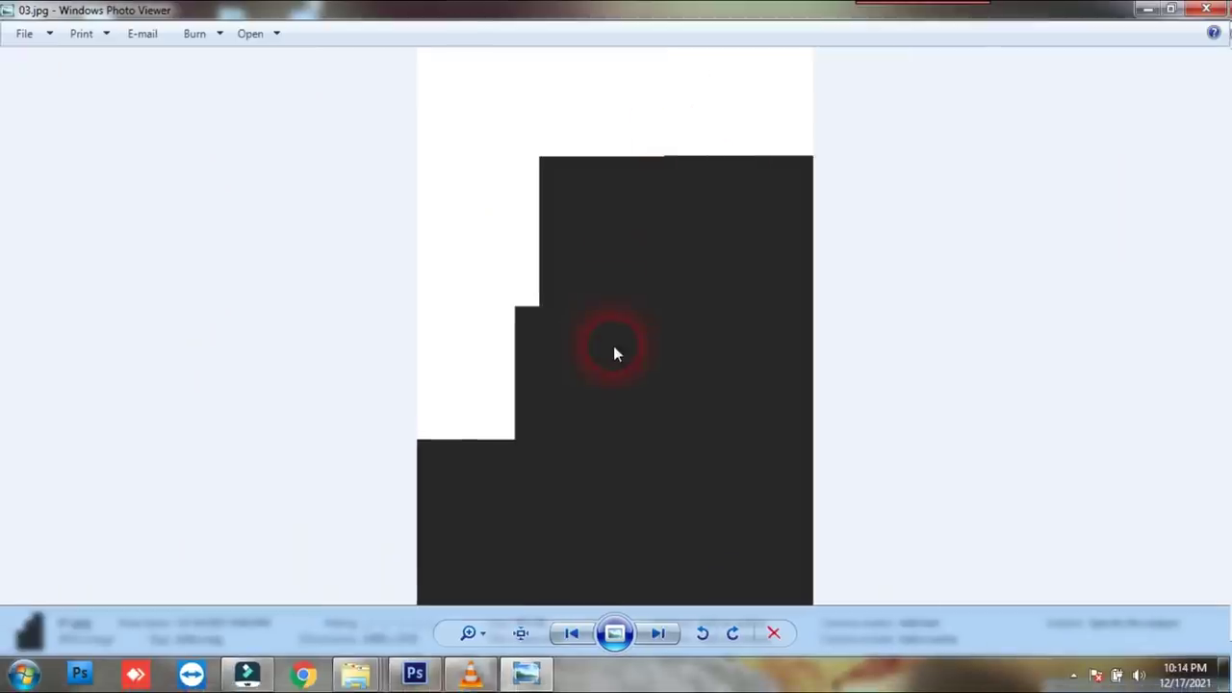
{"action": "key", "text": "Right"}
{"action": "key", "text": "Right"}
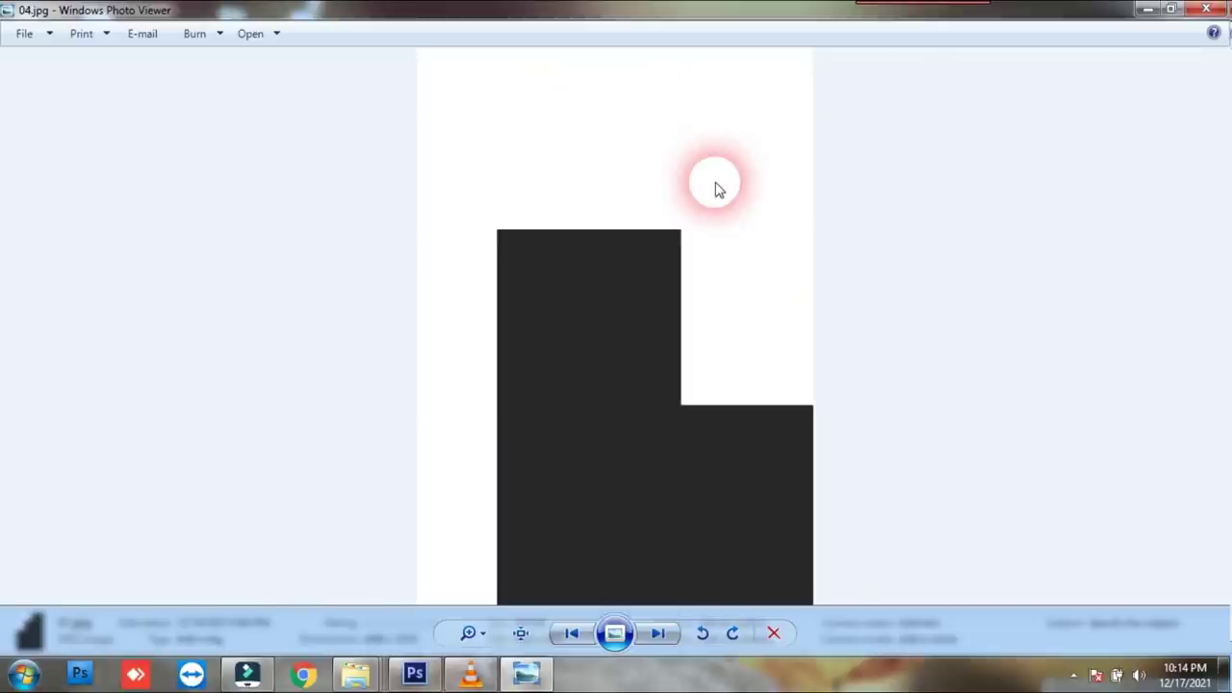
{"action": "key", "text": "Right"}
{"action": "left_click", "coordinate": [1206, 8]}
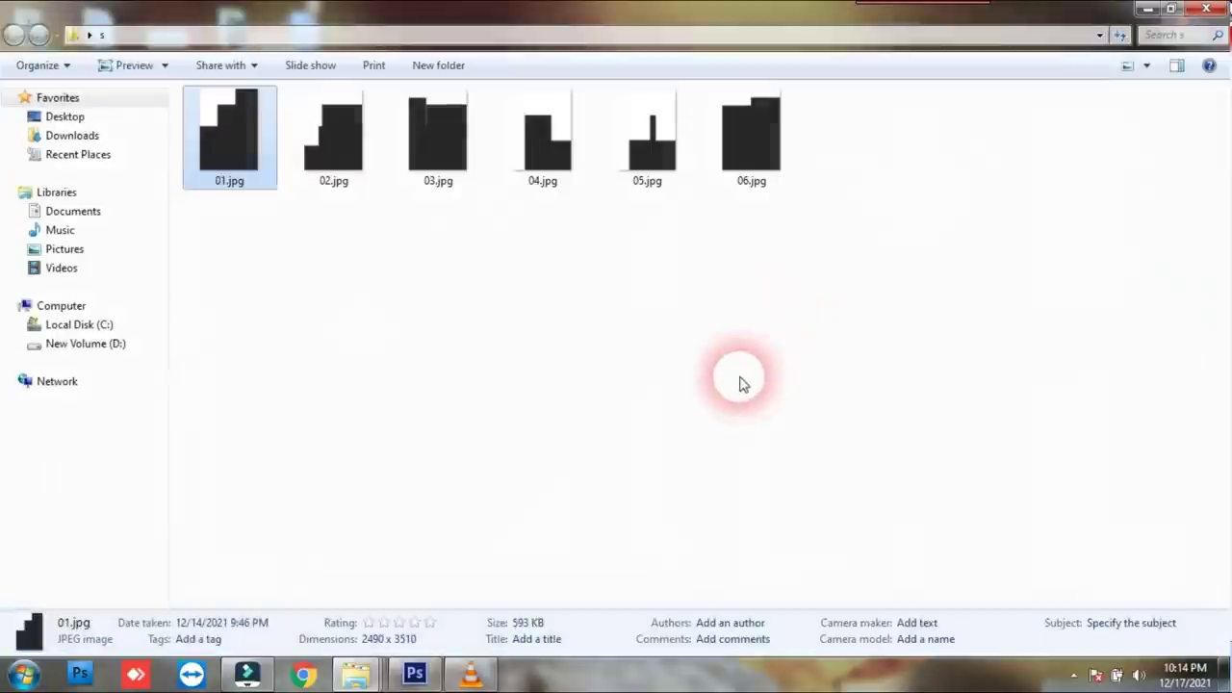
{"action": "left_click", "coordinate": [415, 673]}
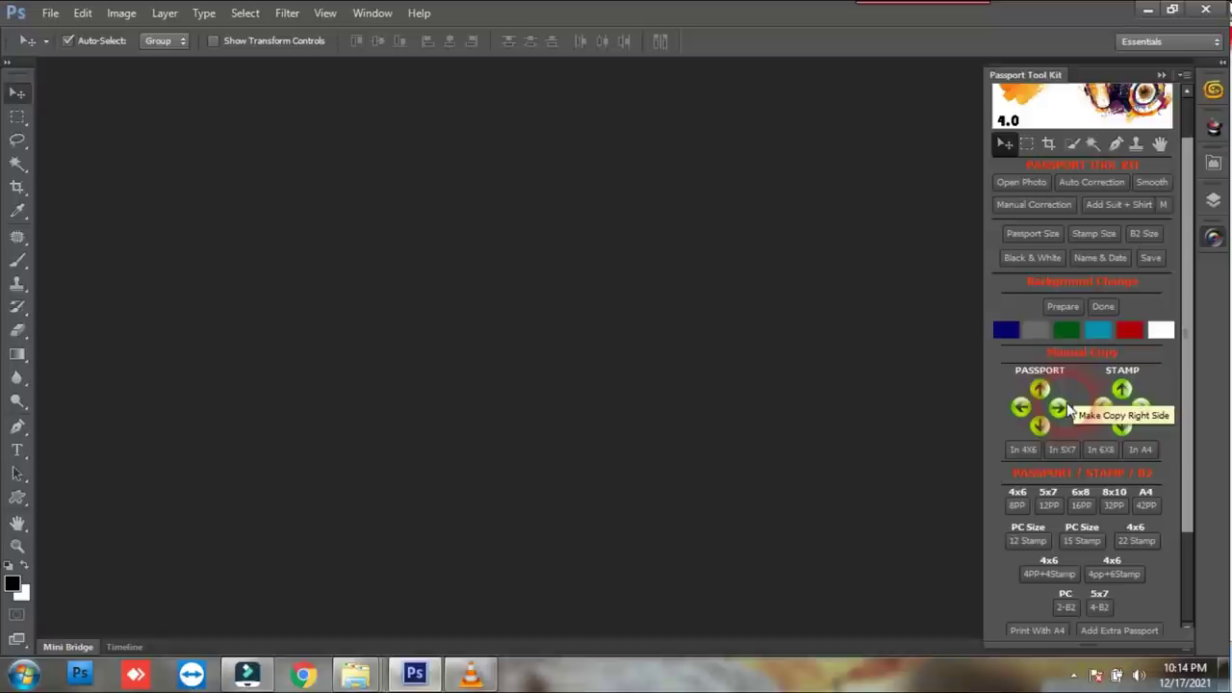
Step: Open 500.jpg from D:\Passport\Save Work without duplicating it, floating it in its own window
{"action": "left_click", "coordinate": [1032, 182]}
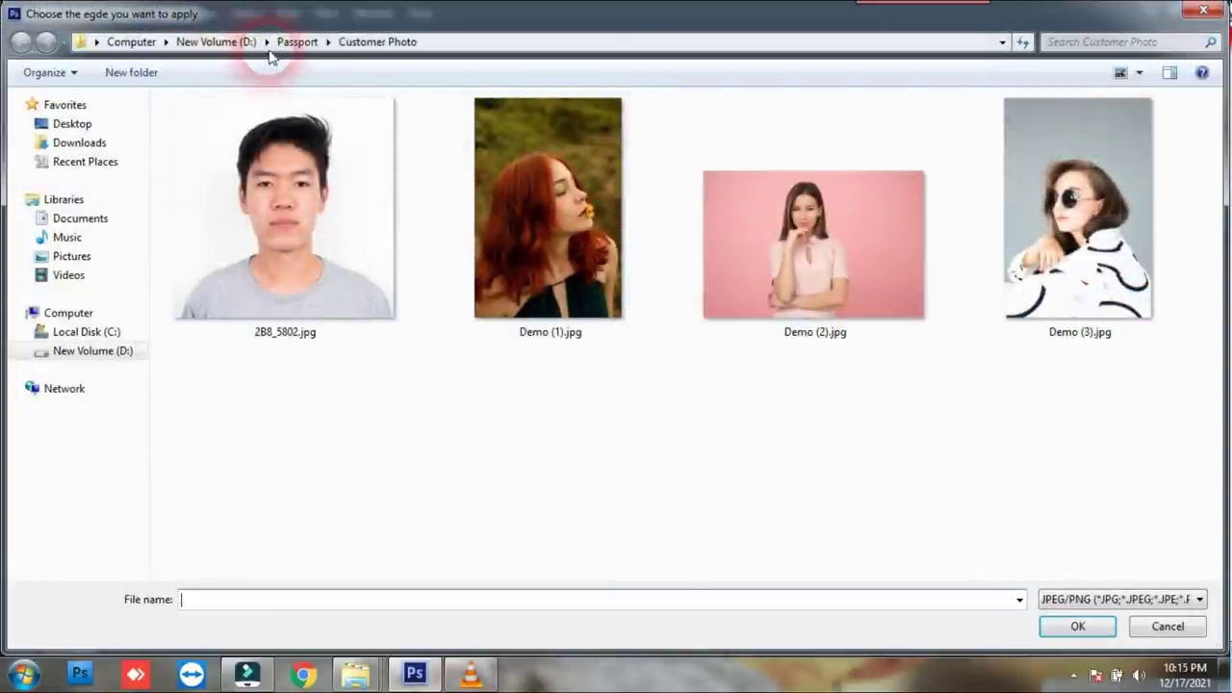
{"action": "left_click", "coordinate": [304, 43]}
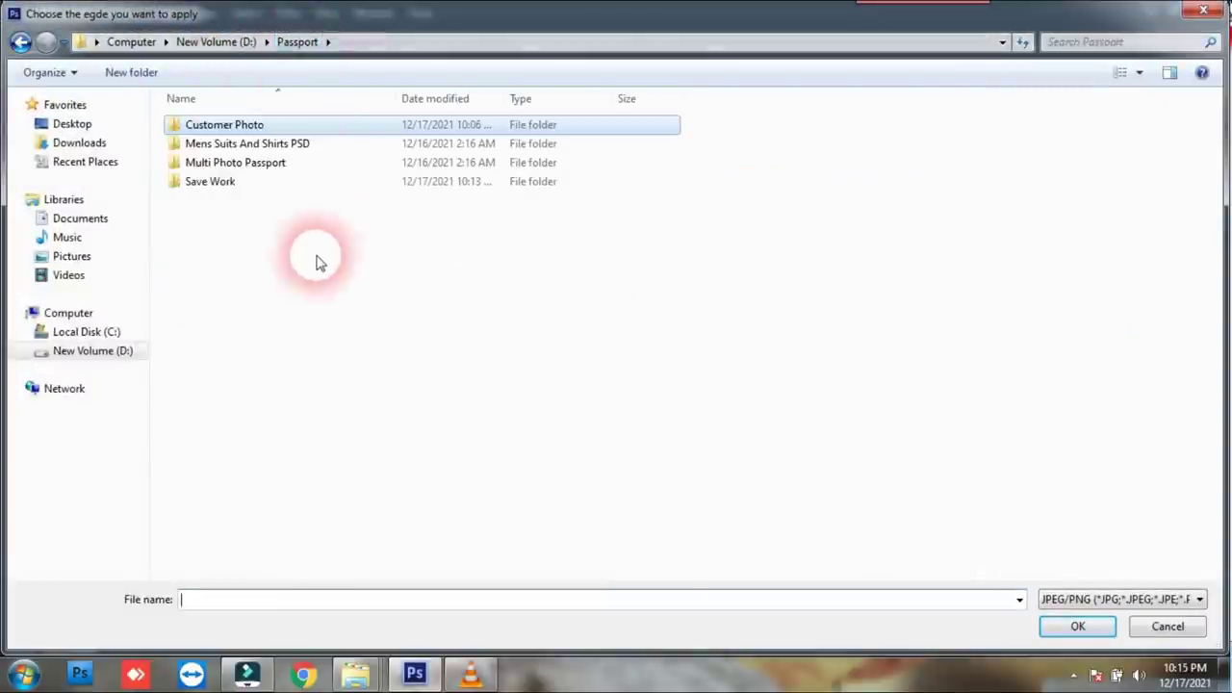
{"action": "double_click", "coordinate": [206, 182]}
{"action": "double_click", "coordinate": [308, 159]}
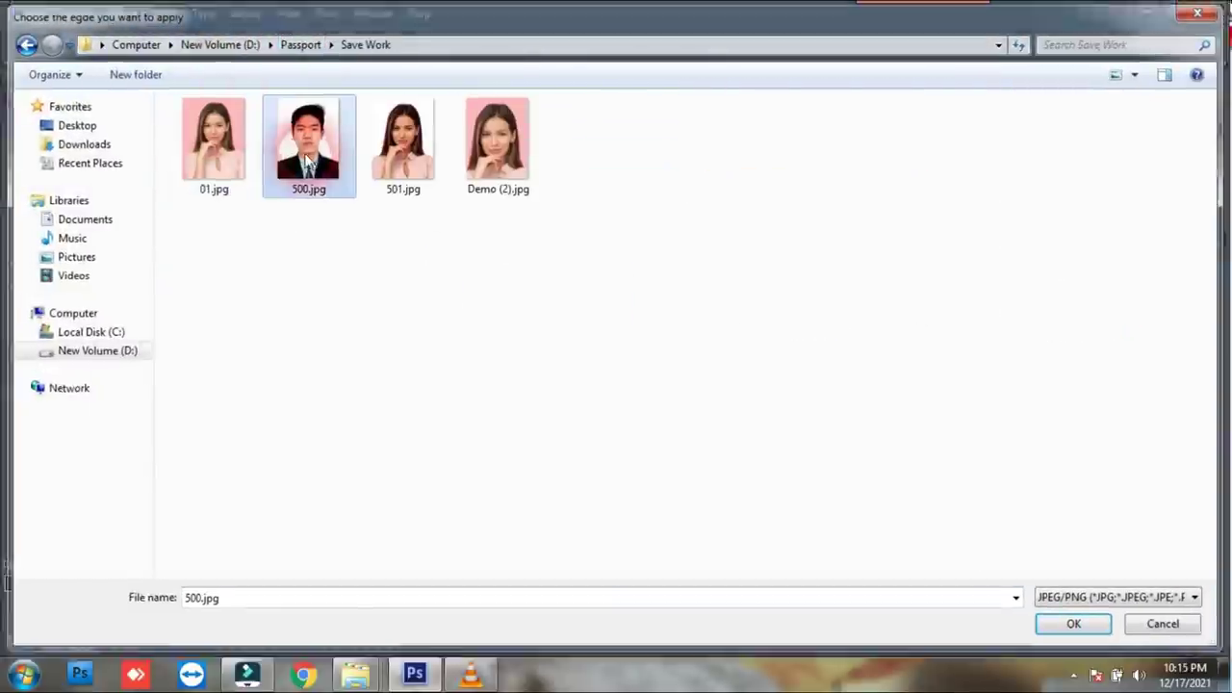
{"action": "left_click", "coordinate": [791, 277]}
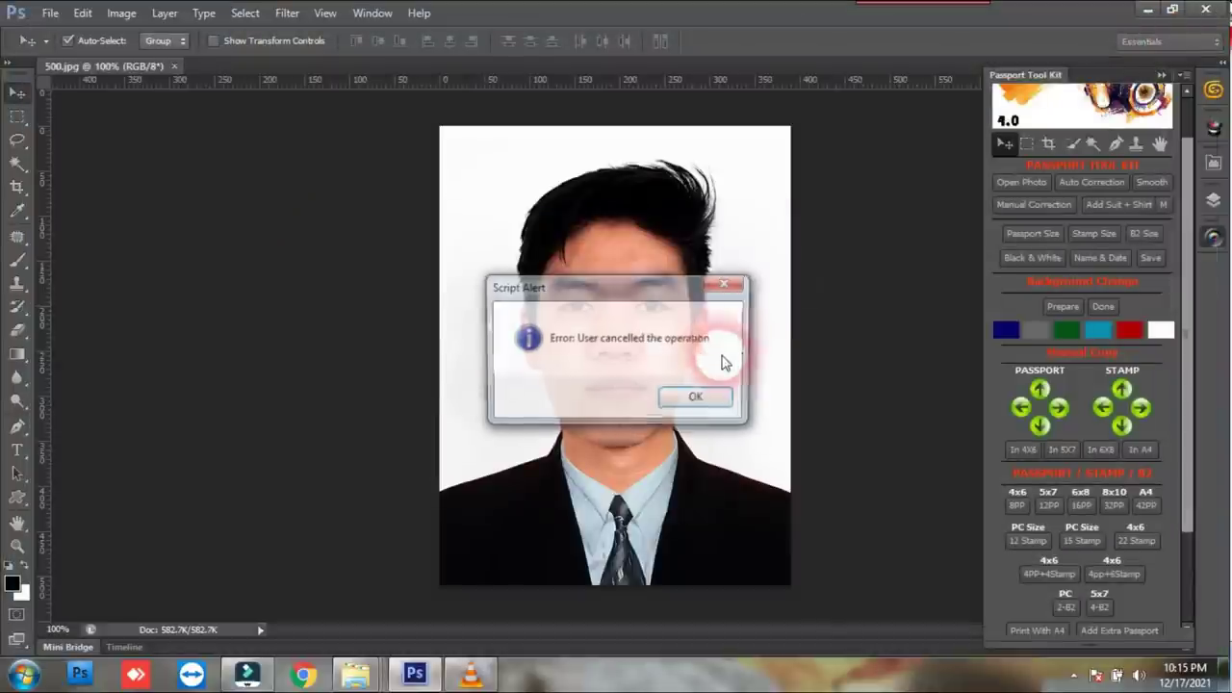
{"action": "left_click", "coordinate": [703, 395]}
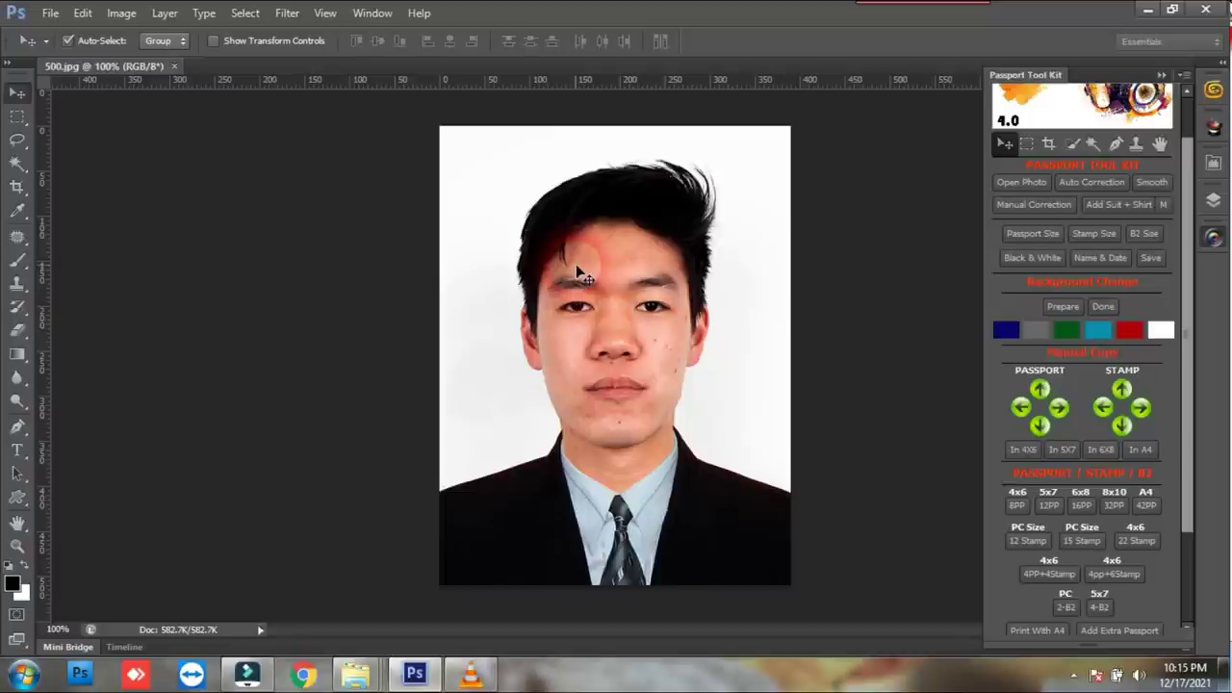
{"action": "left_click_drag", "start_coordinate": [151, 73], "coordinate": [151, 108]}
{"action": "double_click", "coordinate": [801, 322]}
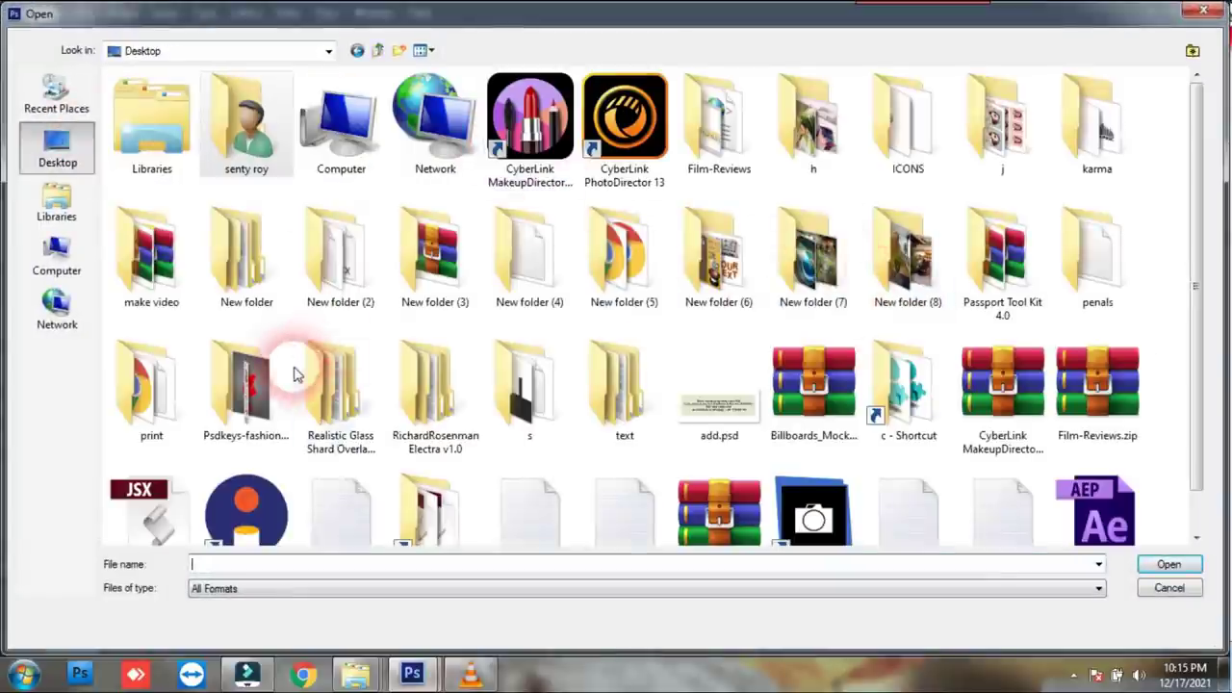
Step: Open 01.jpg from folder s in an enlarged floating window and drag the 500 portrait onto it
{"action": "double_click", "coordinate": [489, 385]}
{"action": "double_click", "coordinate": [153, 125]}
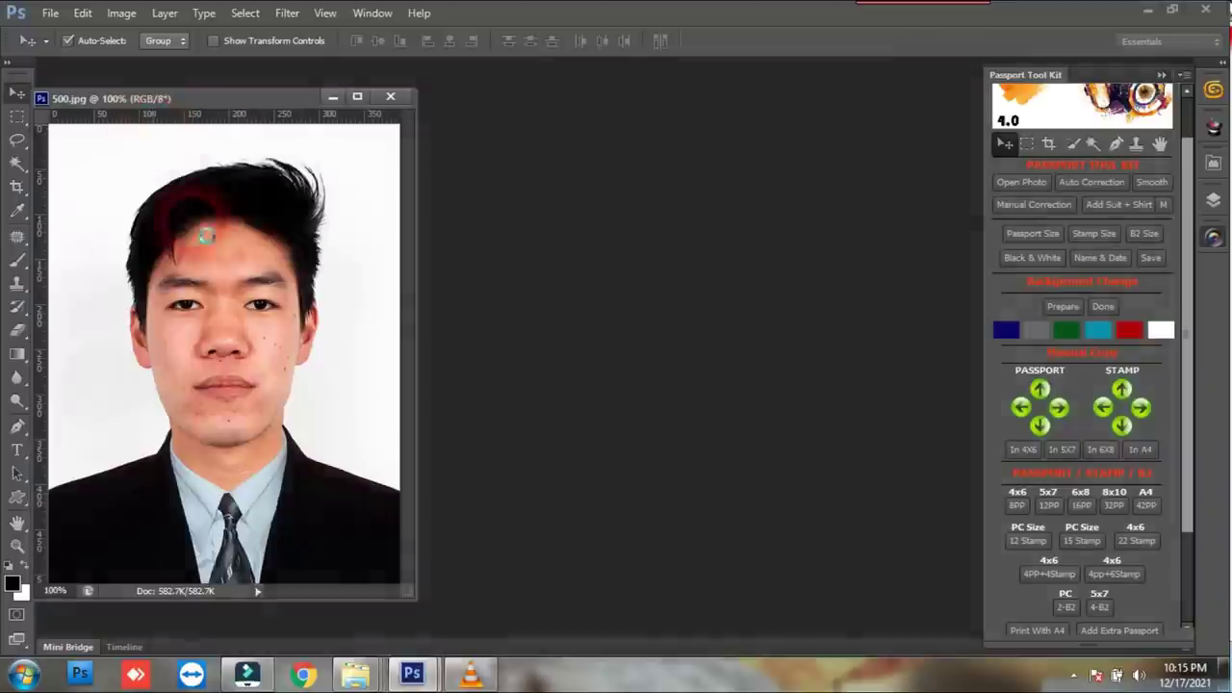
{"action": "left_click_drag", "start_coordinate": [260, 118], "coordinate": [712, 82]}
{"action": "left_click_drag", "start_coordinate": [894, 600], "coordinate": [935, 652]}
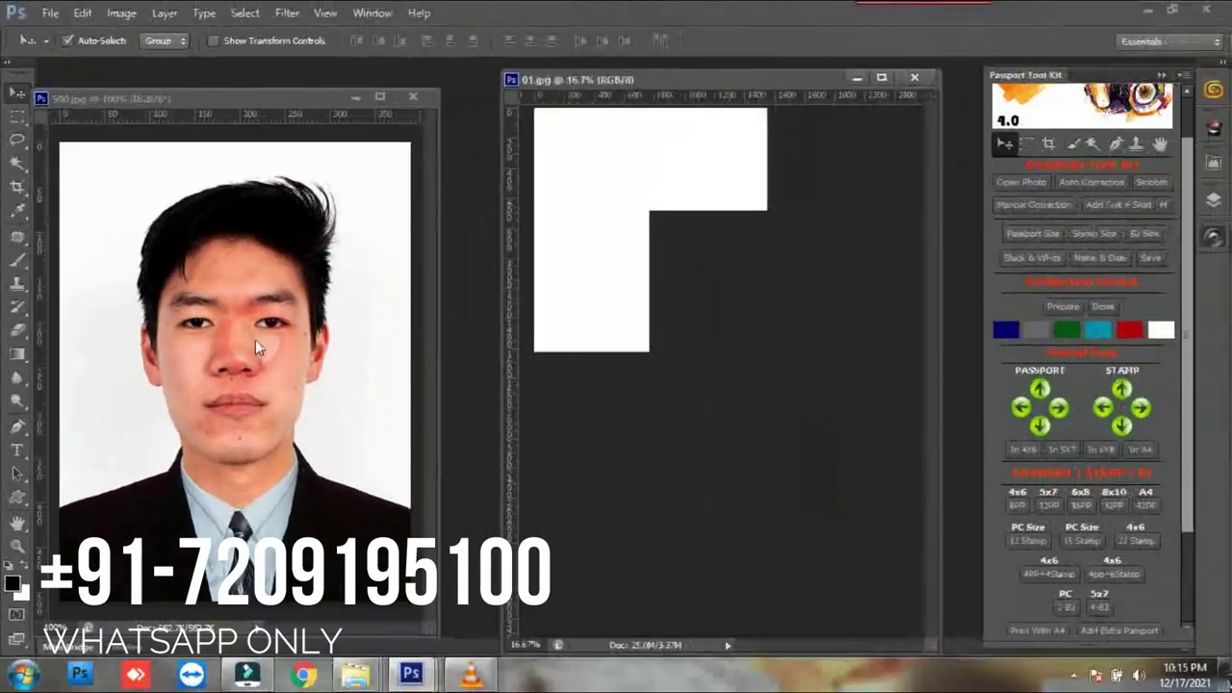
{"action": "left_click_drag", "start_coordinate": [255, 339], "coordinate": [597, 196]}
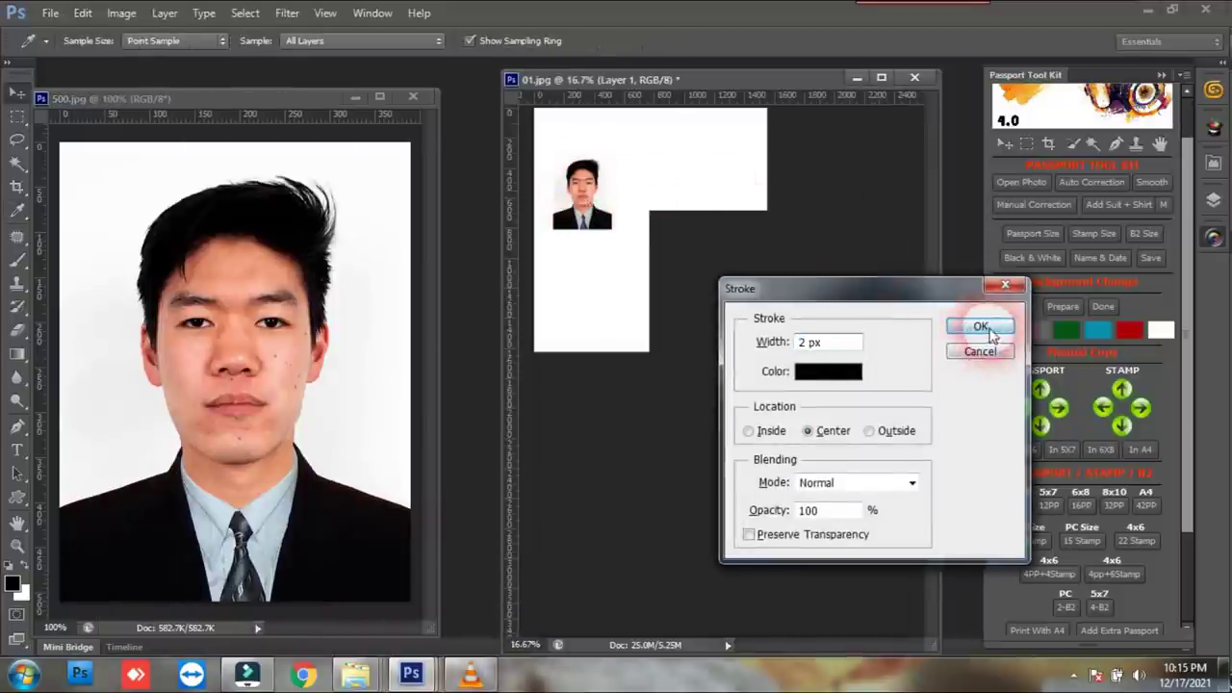
Step: Confirm the black border, place the portrait top-left, and duplicate it into further copies
{"action": "left_click", "coordinate": [981, 326]}
{"action": "mouse_move", "coordinate": [583, 198]}
{"action": "left_mouse_down"}
{"action": "mouse_move", "coordinate": [579, 161]}
{"action": "mouse_move", "coordinate": [576, 181]}
{"action": "left_mouse_up"}
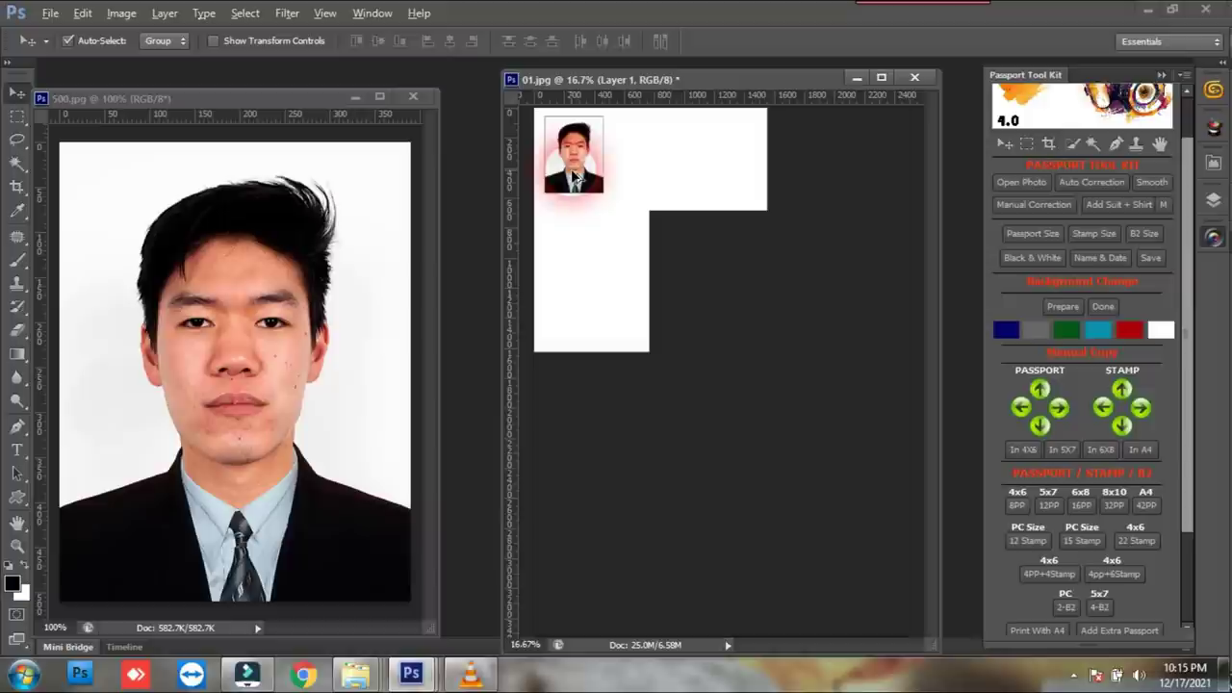
{"action": "key", "text": "ctrl+alt+t"}
{"action": "left_click_drag", "start_coordinate": [574, 180], "coordinate": [634, 183]}
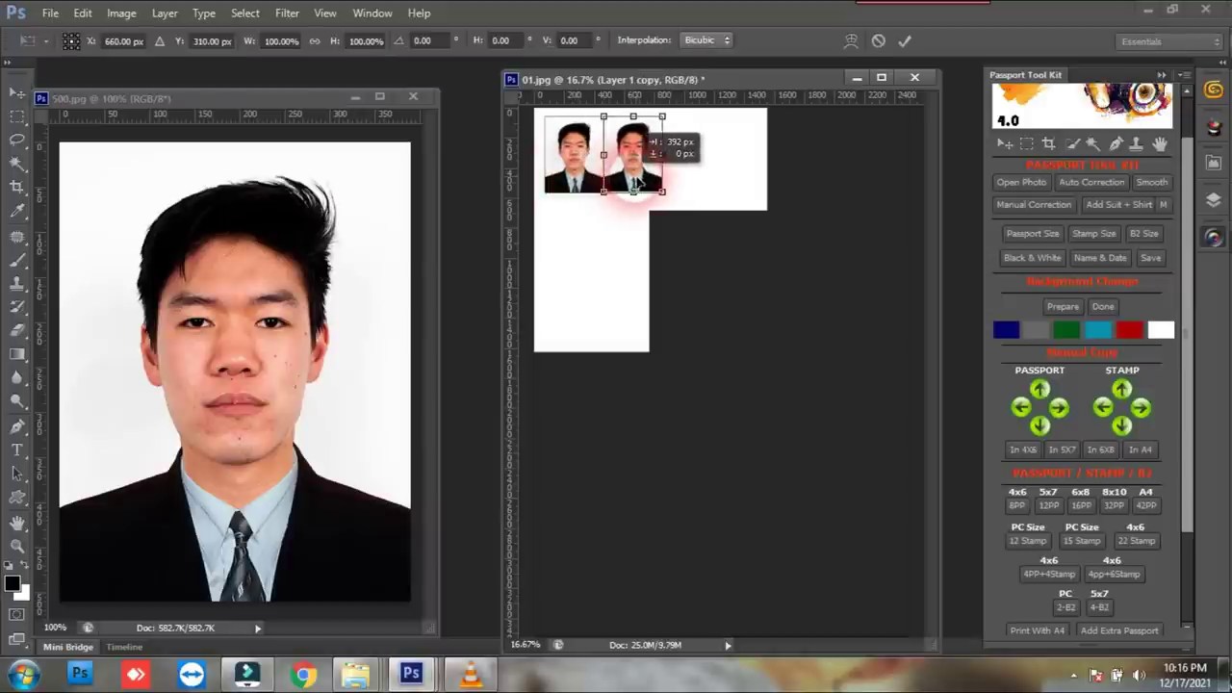
{"action": "key", "text": "Return"}
{"action": "mouse_move", "coordinate": [634, 183]}
{"action": "left_mouse_down"}
{"action": "mouse_move", "coordinate": [704, 185]}
{"action": "mouse_move", "coordinate": [580, 257]}
{"action": "mouse_move", "coordinate": [588, 306]}
{"action": "left_mouse_up"}
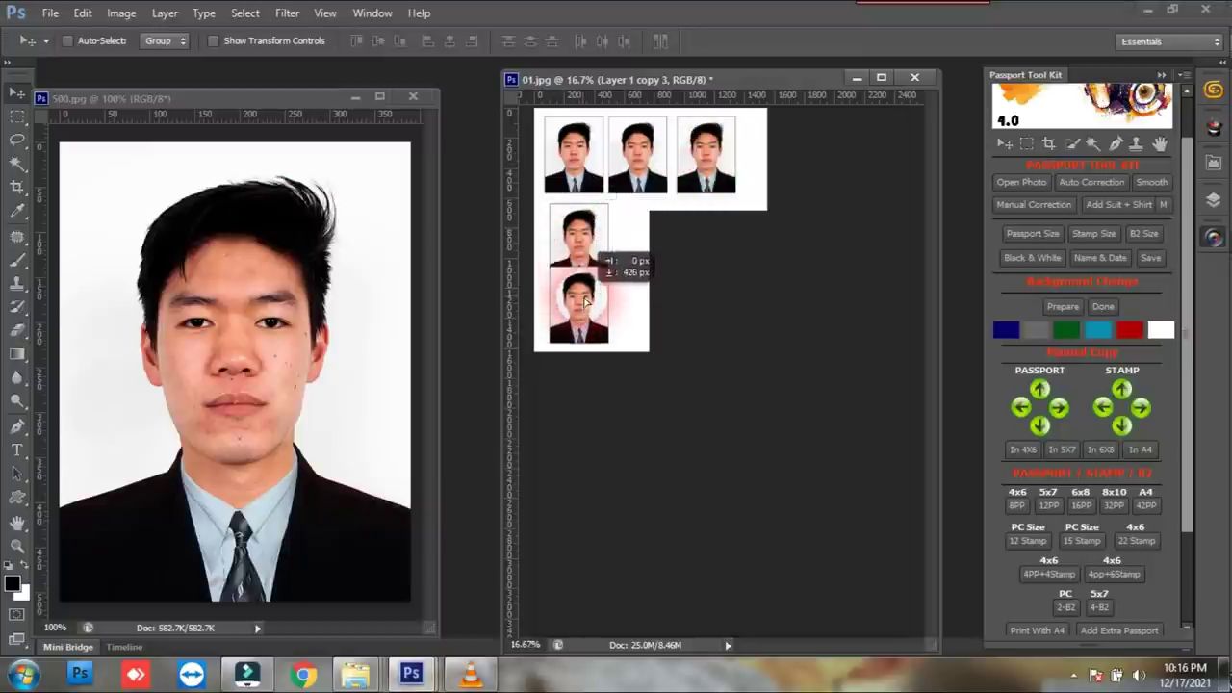
Step: Add a bottom copy rotated 90° clockwise, nudge it into place, and close 01.jpg
{"action": "key", "text": "ctrl+t"}
{"action": "right_click", "coordinate": [602, 313]}
{"action": "left_click", "coordinate": [640, 520]}
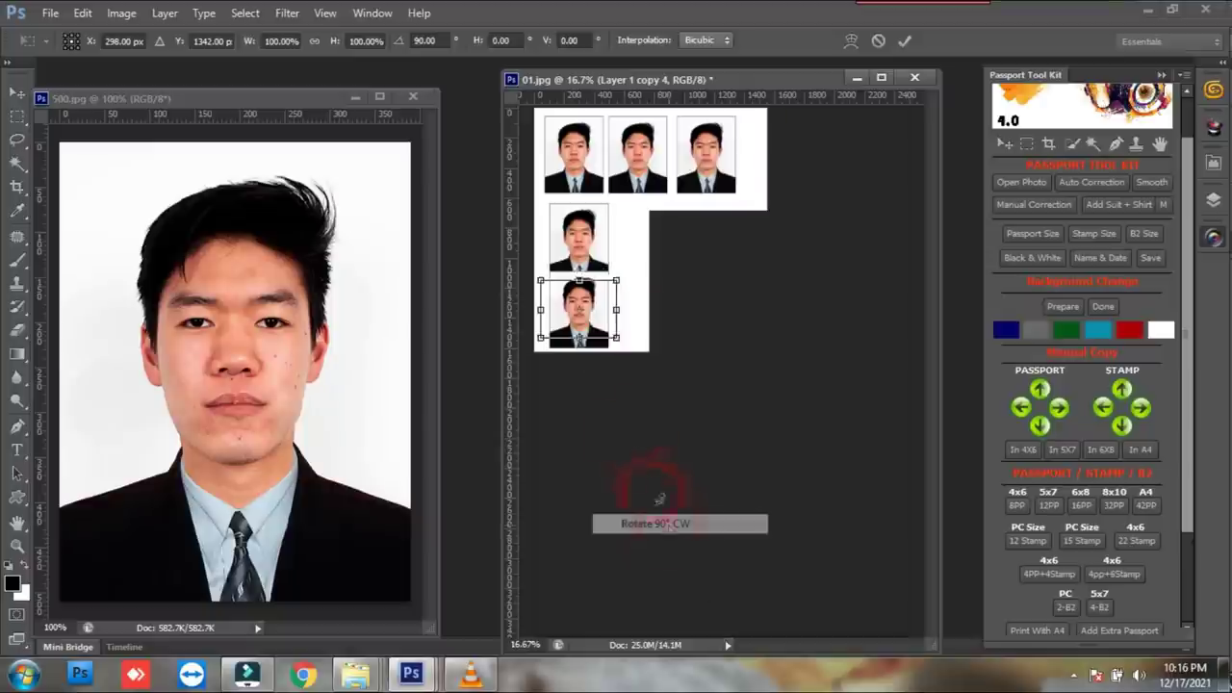
{"action": "key", "text": "Return"}
{"action": "key", "text": "shift+Right"}
{"action": "key", "text": "shift+Right"}
{"action": "key", "text": "shift+Right"}
{"action": "key", "text": "shift+Down"}
{"action": "key", "text": "shift+Down"}
{"action": "key", "text": "shift+Down"}
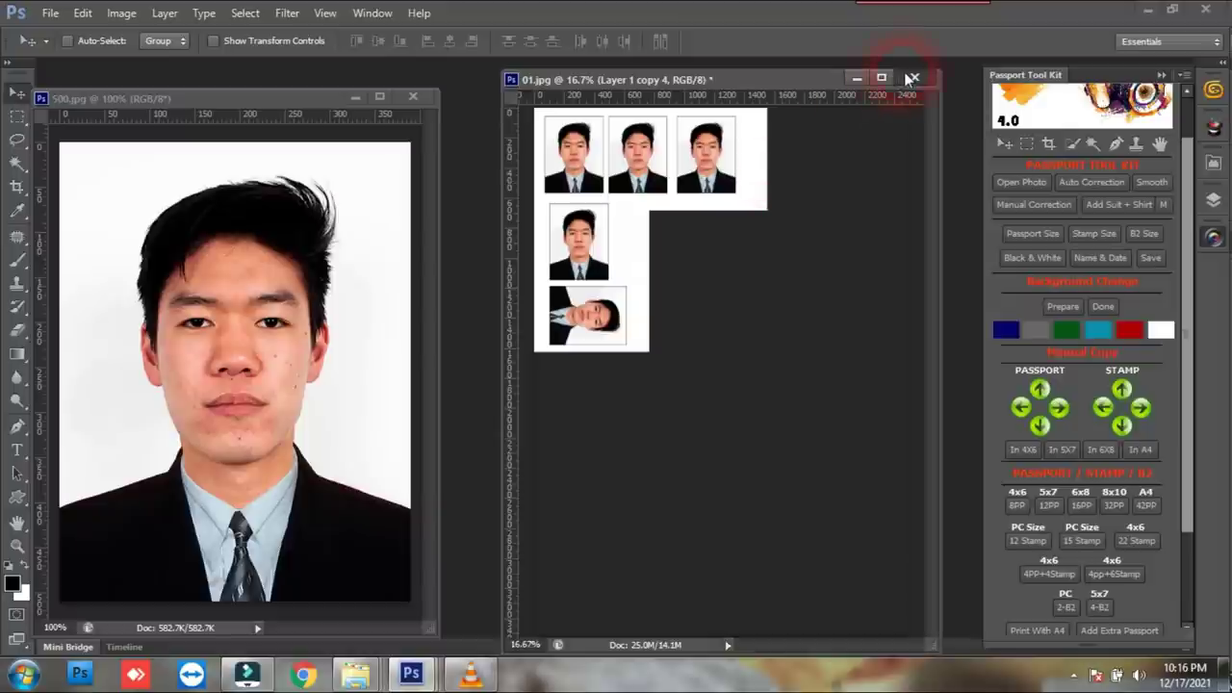
{"action": "left_click", "coordinate": [911, 78]}
Step: Discard the 01.jpg changes and preview the 04.jpg layout from the s folder
{"action": "left_click", "coordinate": [627, 265]}
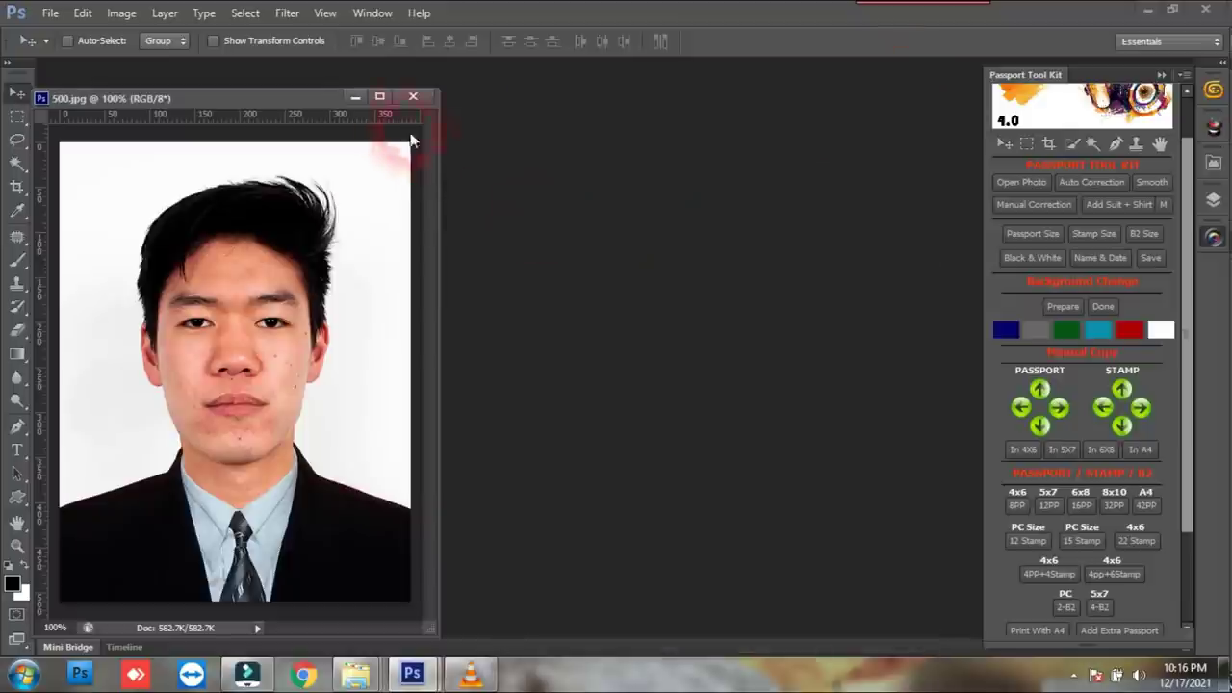
{"action": "left_click_drag", "start_coordinate": [346, 97], "coordinate": [578, 93]}
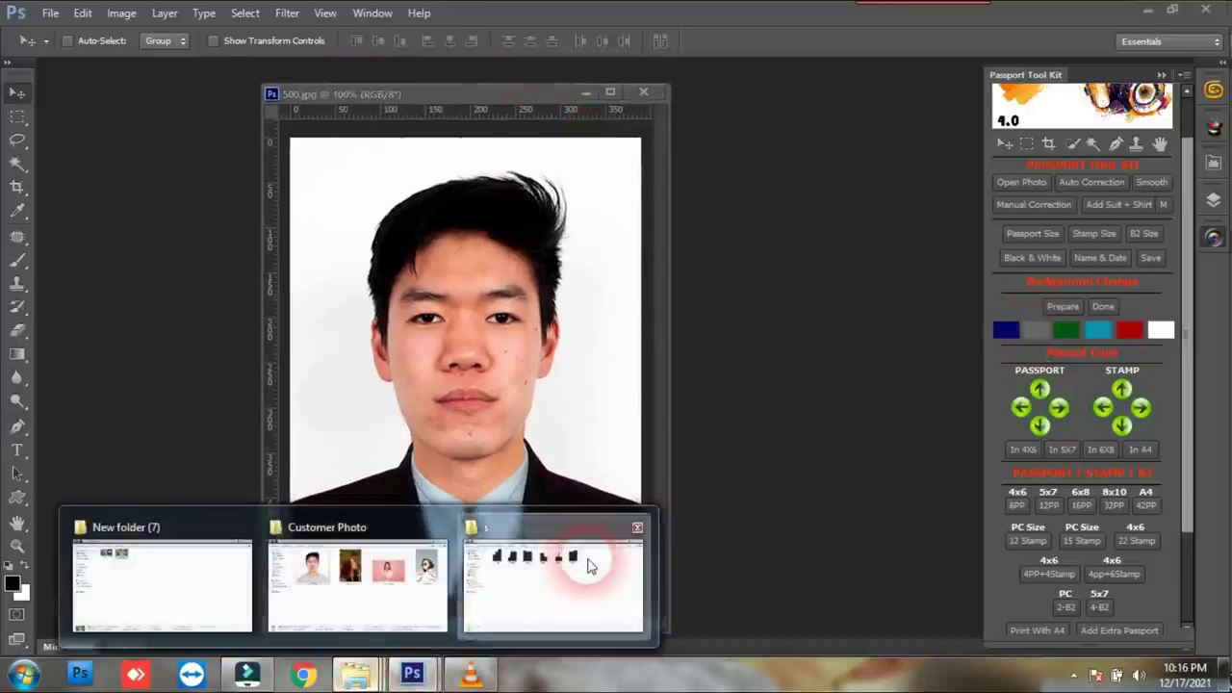
{"action": "mouse_move", "coordinate": [355, 675]}
{"action": "left_click", "coordinate": [586, 565]}
{"action": "double_click", "coordinate": [529, 137]}
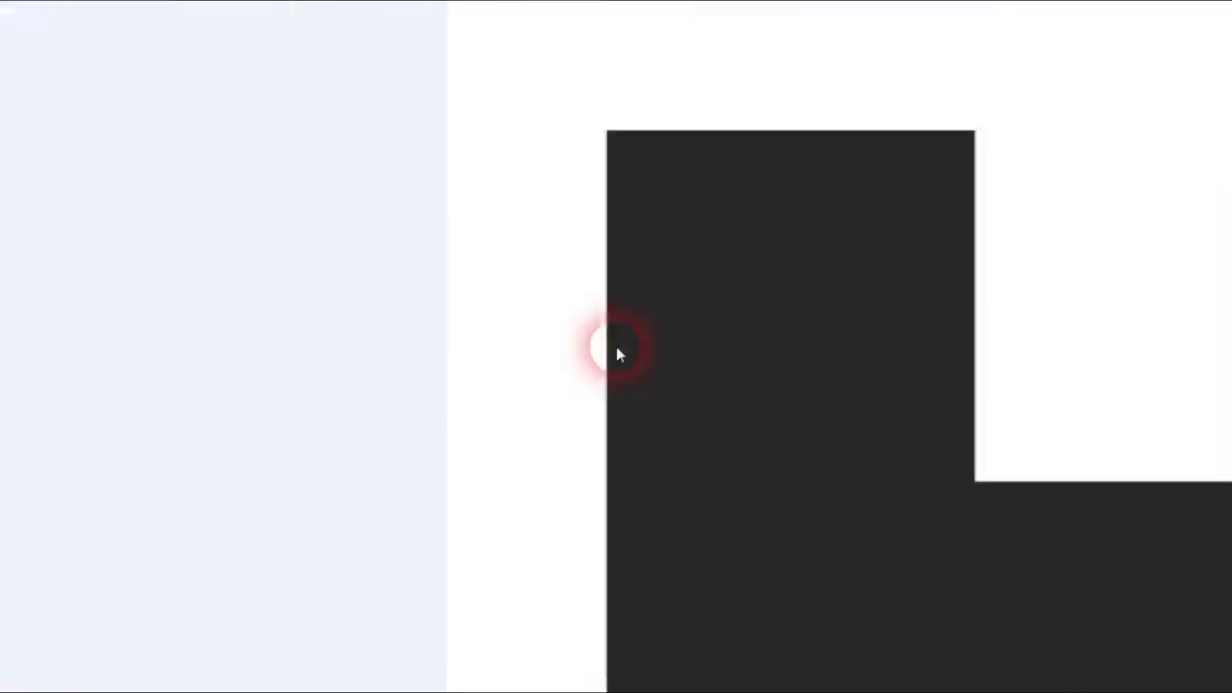
{"action": "key", "text": "Escape"}
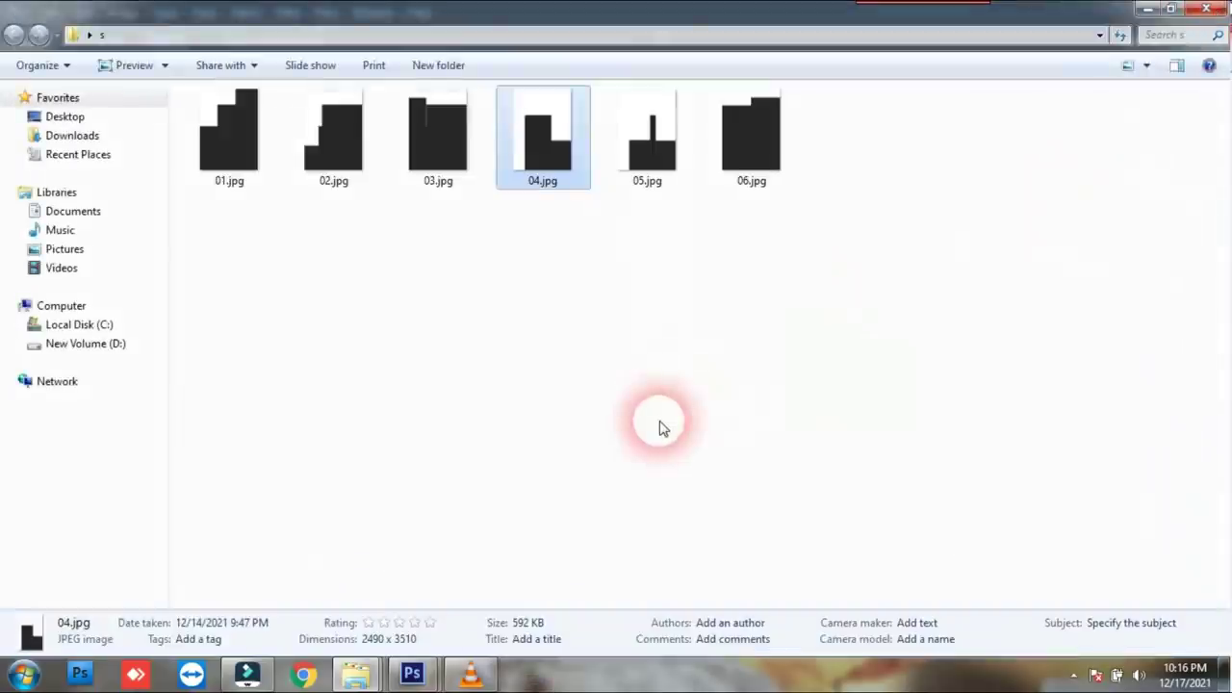
Step: Return to Photoshop's 500.jpg document and shift its window slightly right
{"action": "left_click", "coordinate": [409, 679]}
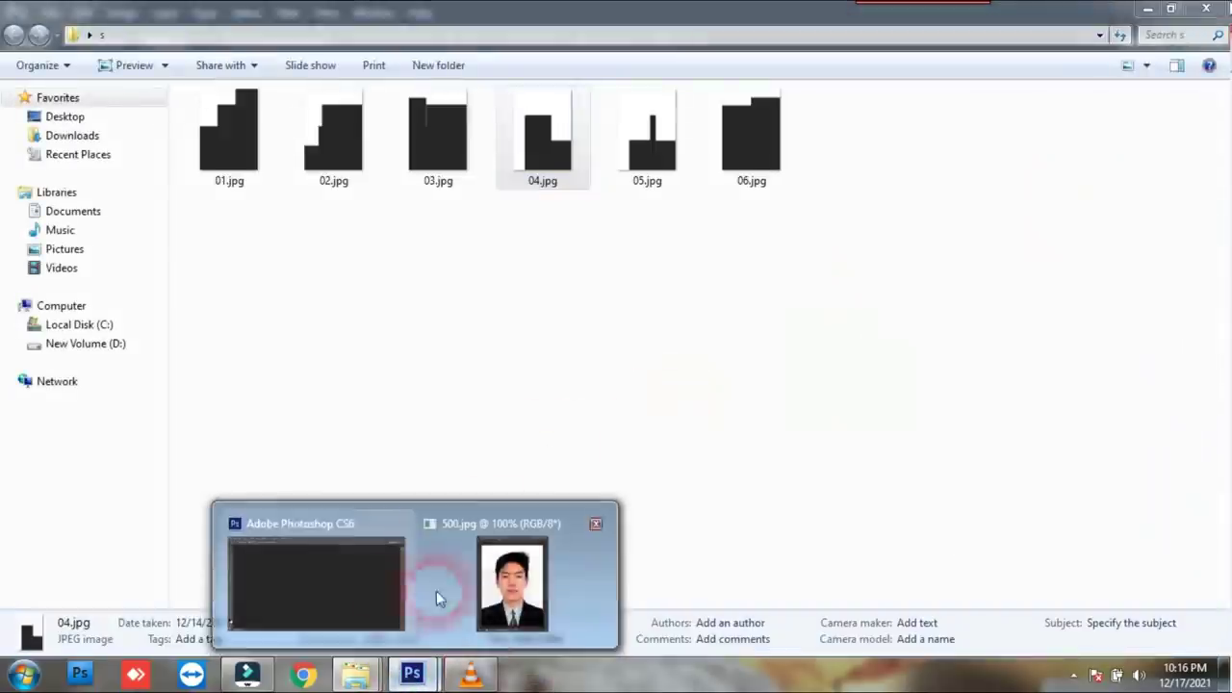
{"action": "left_click", "coordinate": [436, 591]}
{"action": "left_click_drag", "start_coordinate": [517, 97], "coordinate": [563, 102]}
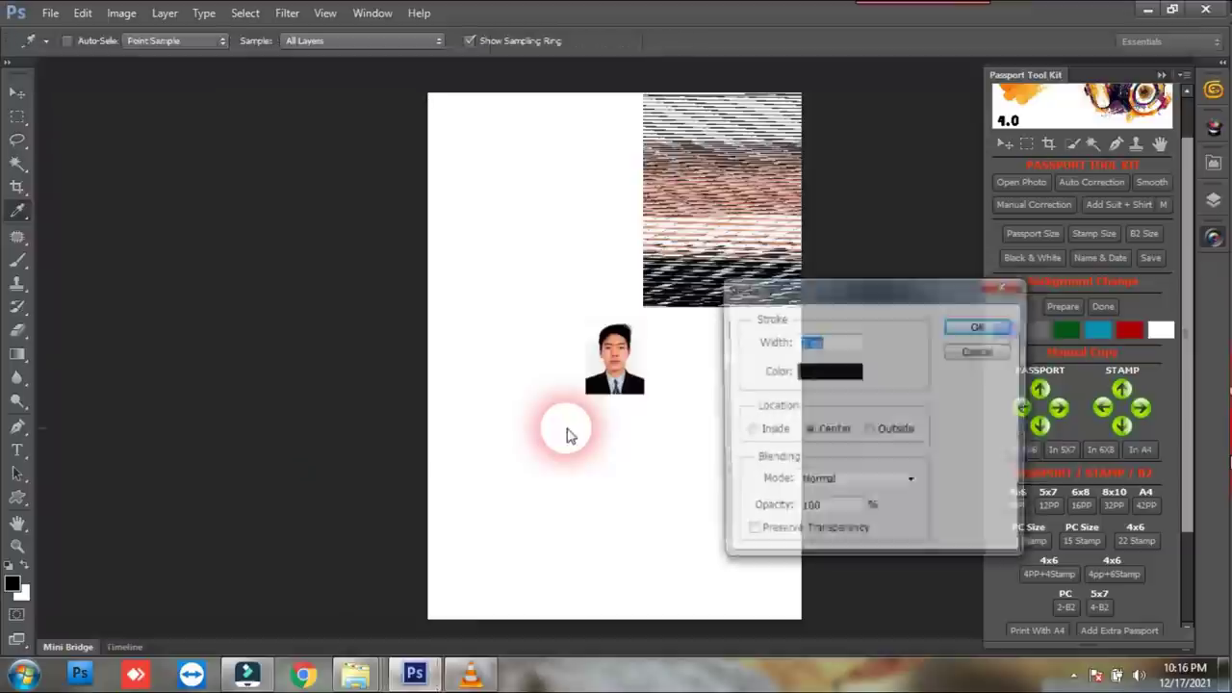
Step: Give the photo a 2 px black border and move it to the page's top-left corner
{"action": "left_click_drag", "start_coordinate": [864, 300], "coordinate": [795, 120]}
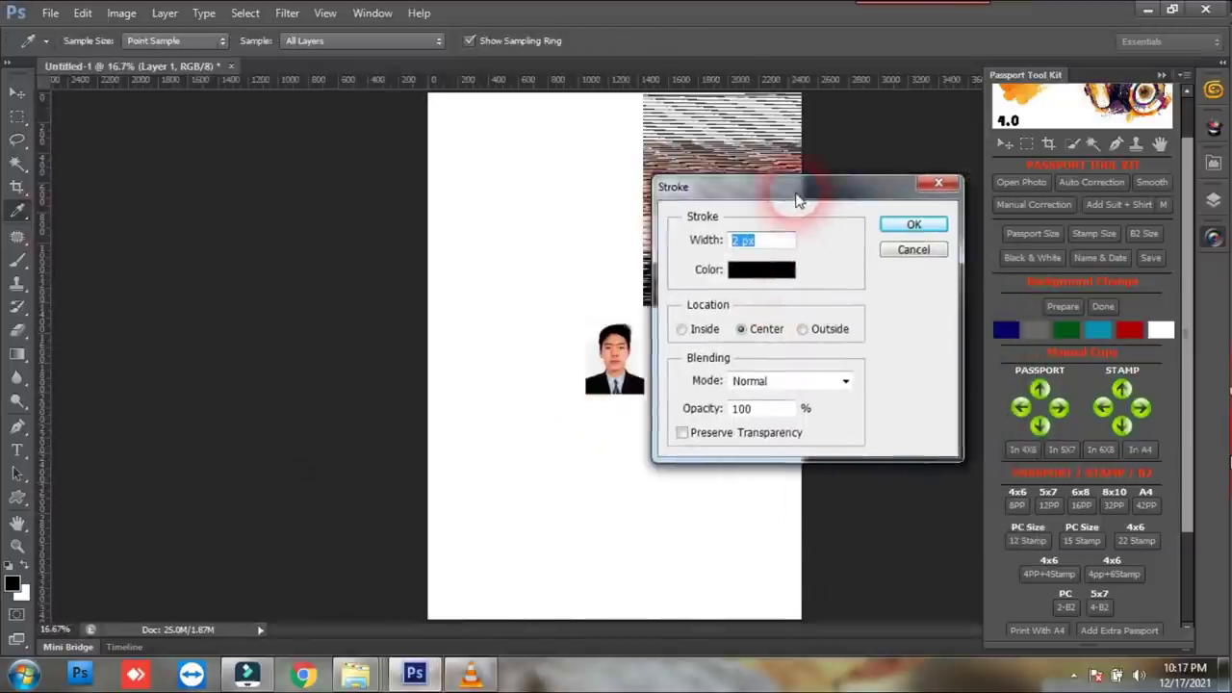
{"action": "left_click", "coordinate": [910, 146]}
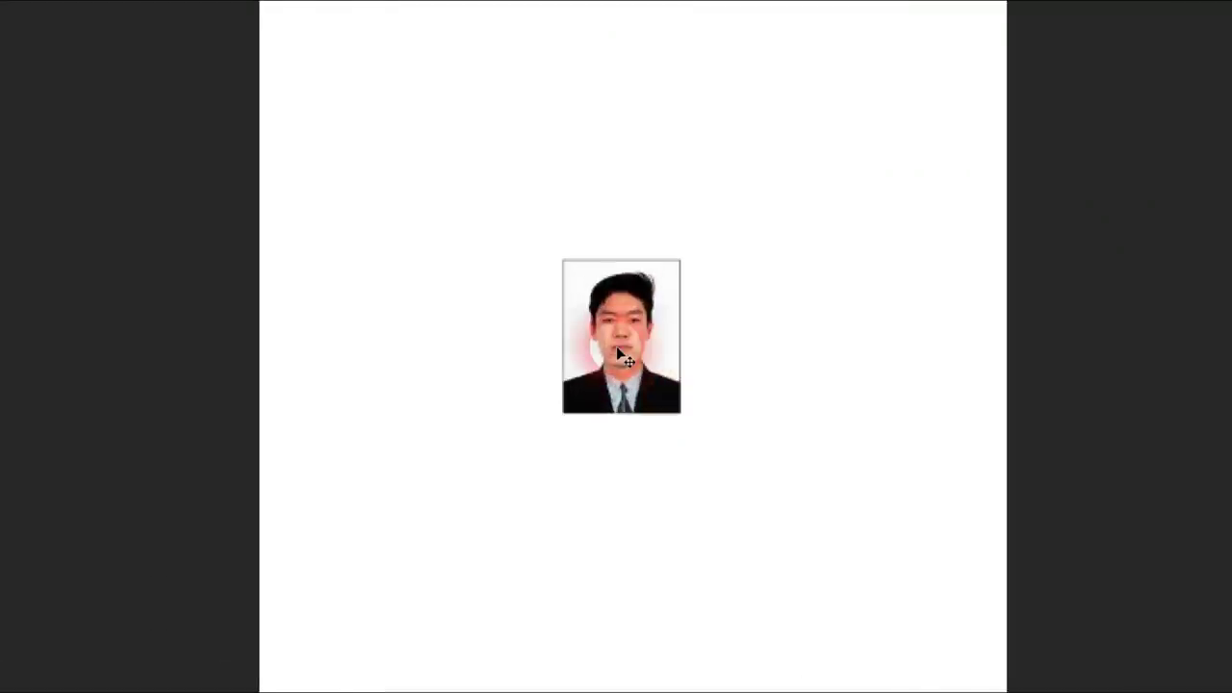
{"action": "left_click_drag", "start_coordinate": [694, 395], "coordinate": [484, 123]}
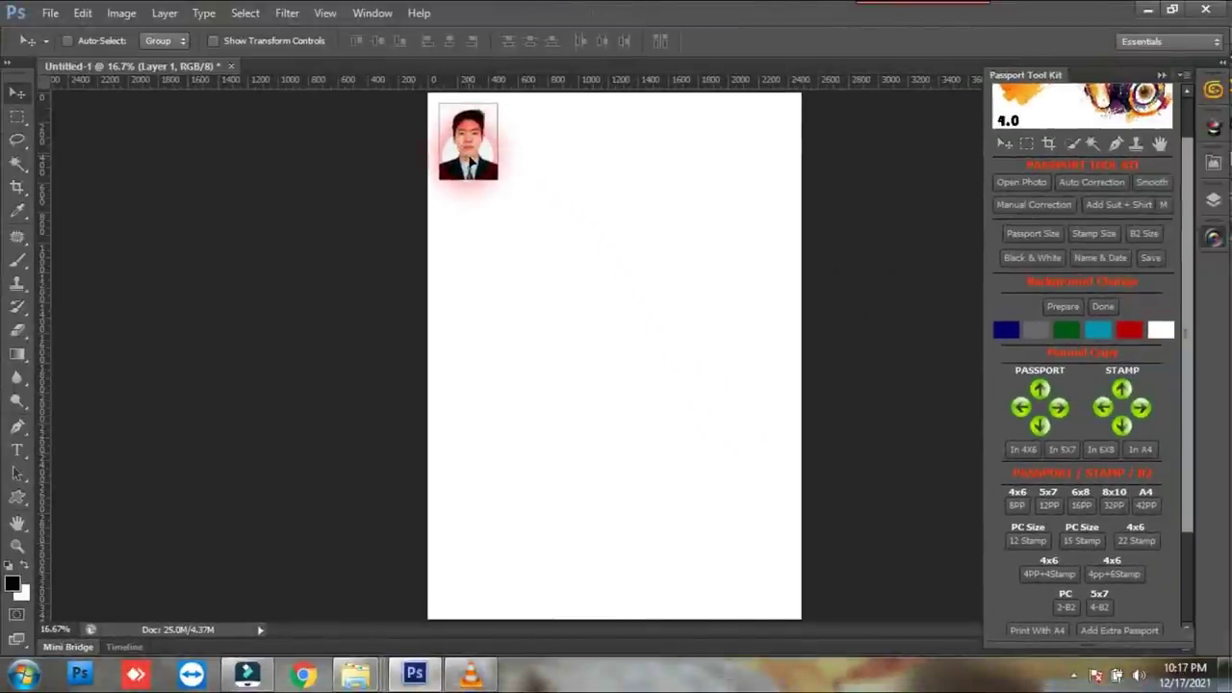
{"action": "left_click", "coordinate": [352, 287]}
Step: Fill the area right of and below the photo dark grey, then deselect
{"action": "left_click", "coordinate": [19, 118]}
{"action": "left_click_drag", "start_coordinate": [868, 220], "coordinate": [518, 628]}
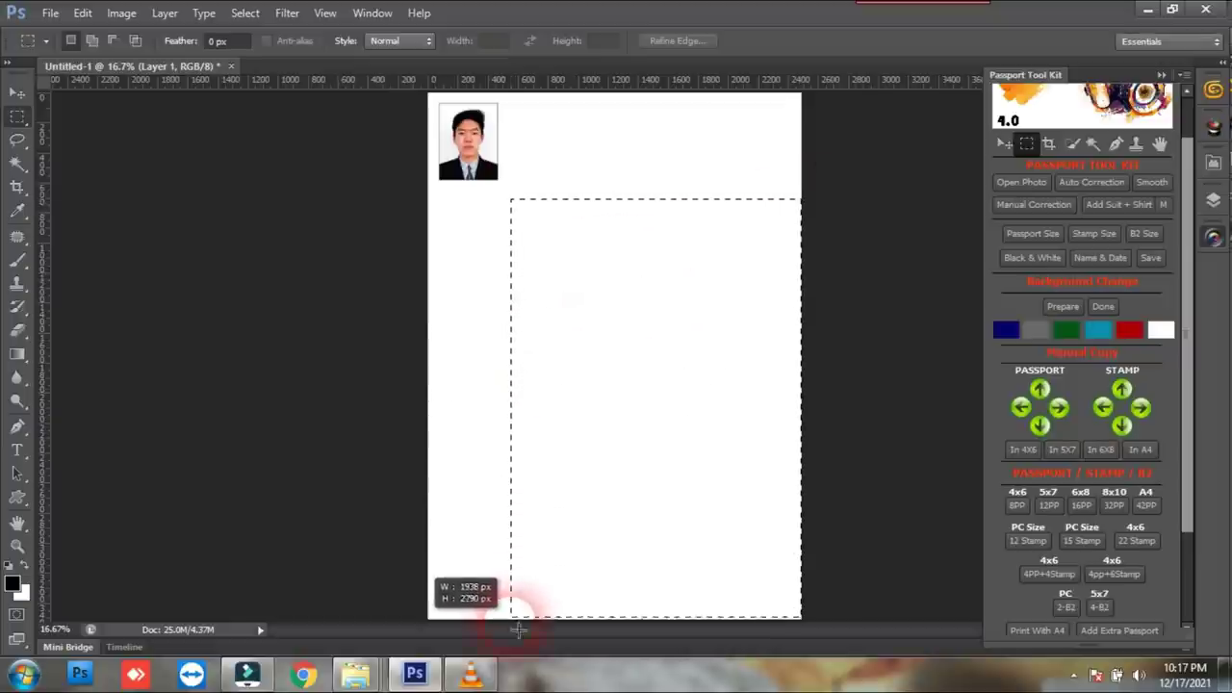
{"action": "left_click_drag", "start_coordinate": [668, 275], "coordinate": [745, 166]}
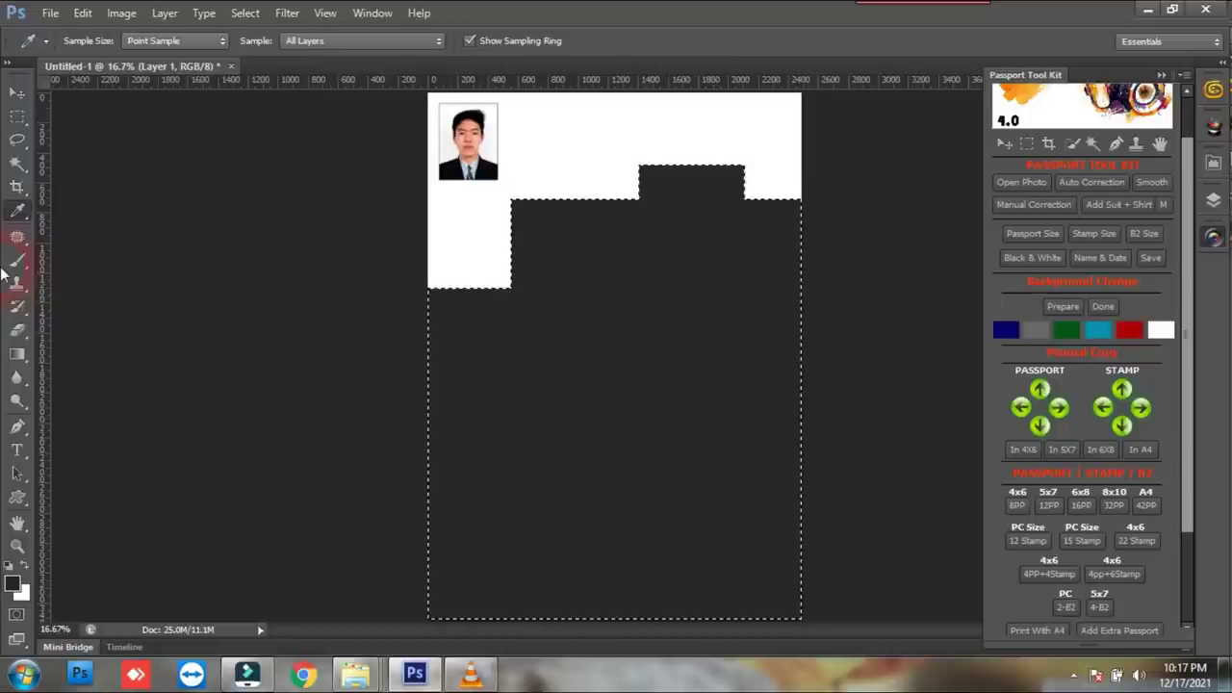
{"action": "key", "text": "ctrl+d"}
{"action": "key", "text": "v"}
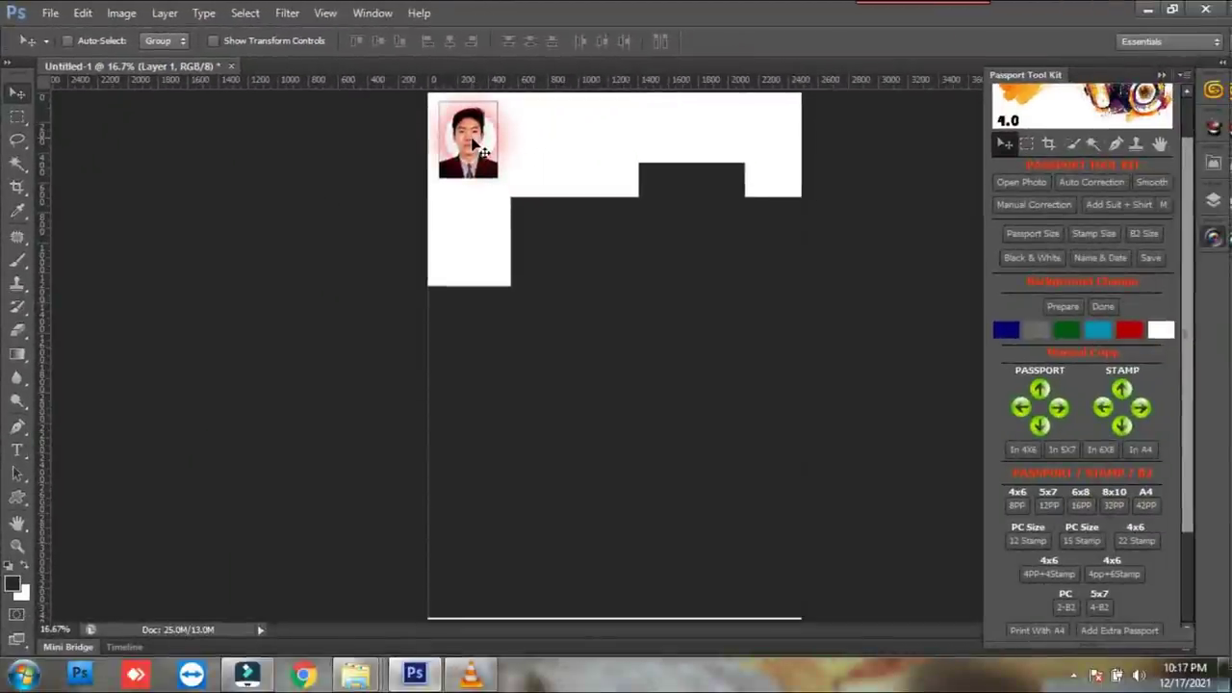
Step: Zoom to 33.3% on the page top and nudge the bordered photo toward the top-left corner
{"action": "key", "text": "z"}
{"action": "left_click", "coordinate": [489, 144]}
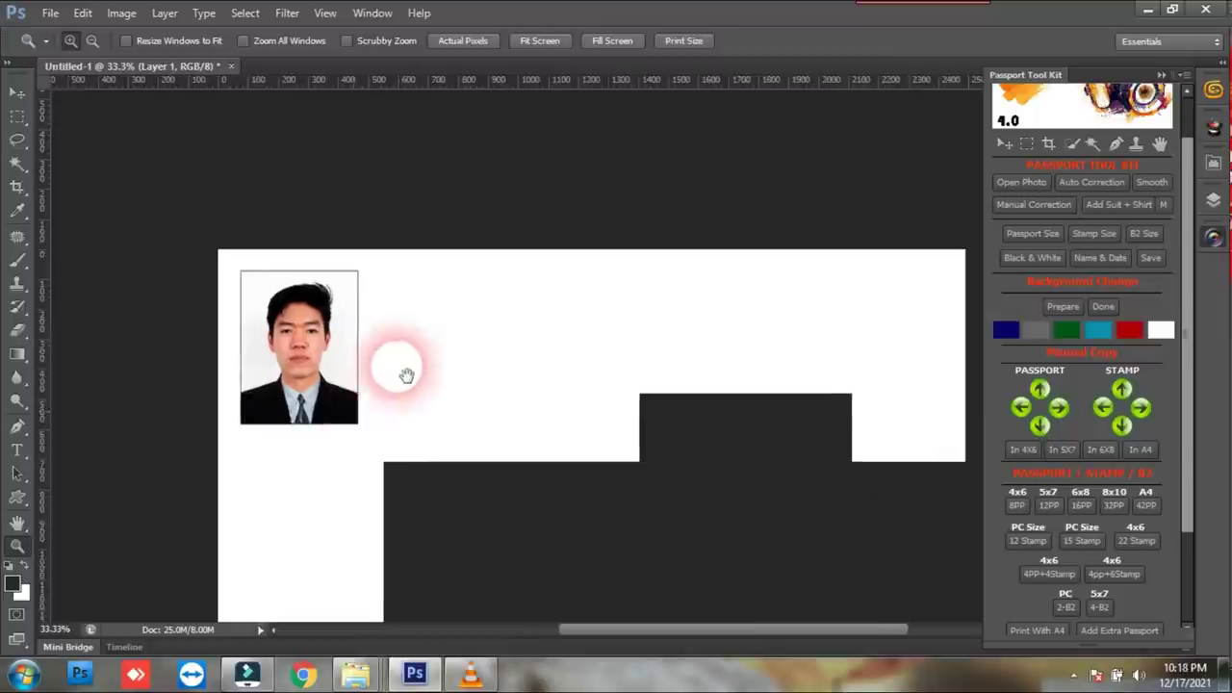
{"action": "left_click_drag", "start_coordinate": [406, 375], "coordinate": [393, 327]}
{"action": "left_click", "coordinate": [17, 92]}
{"action": "left_click_drag", "start_coordinate": [269, 293], "coordinate": [225, 286]}
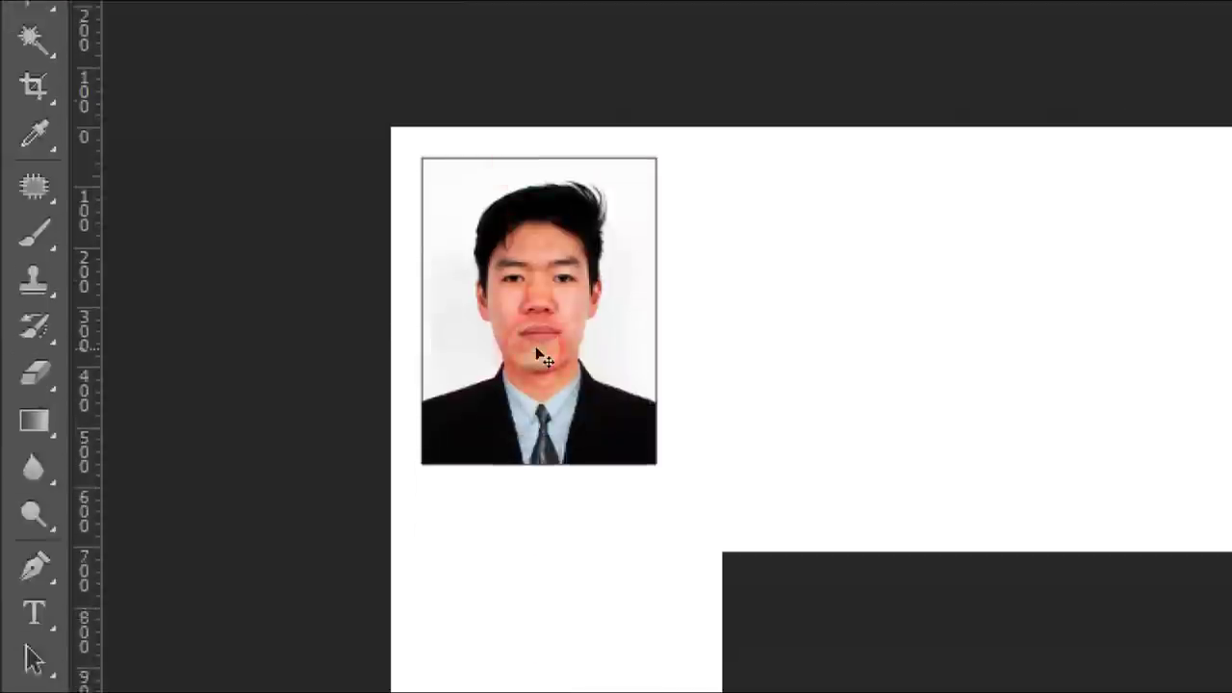
Step: Change settings in the Passport Tool Kit panel
{"action": "left_click", "coordinate": [539, 351]}
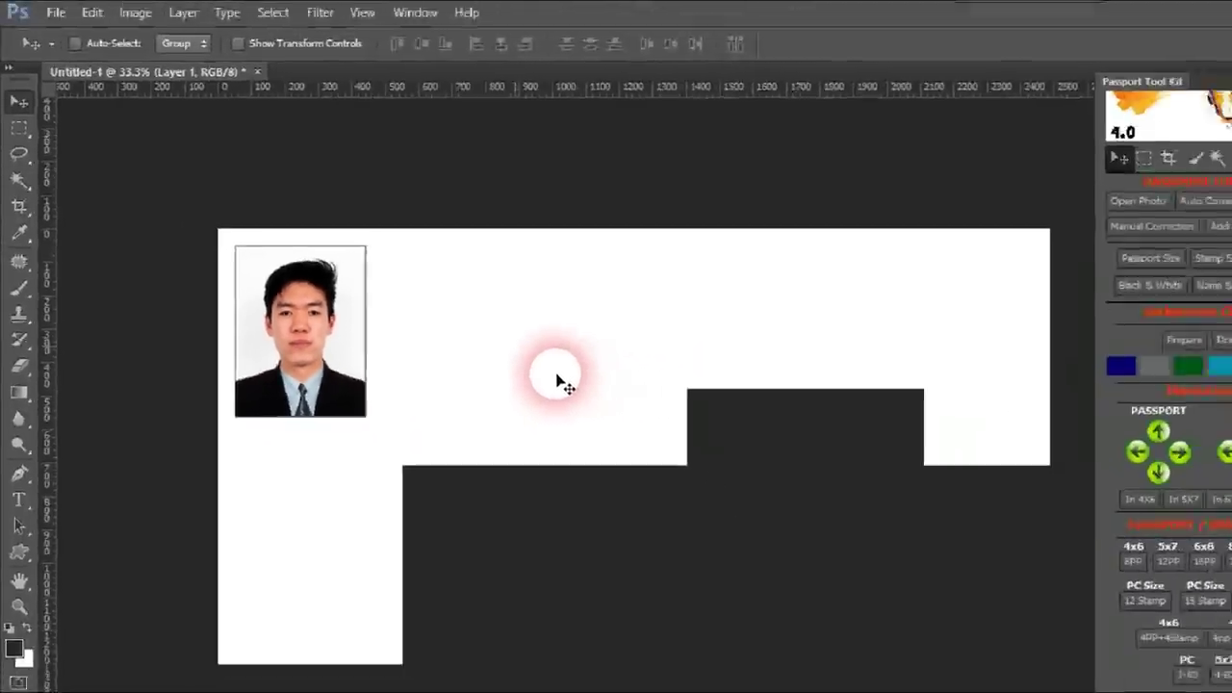
{"action": "left_click", "coordinate": [949, 441]}
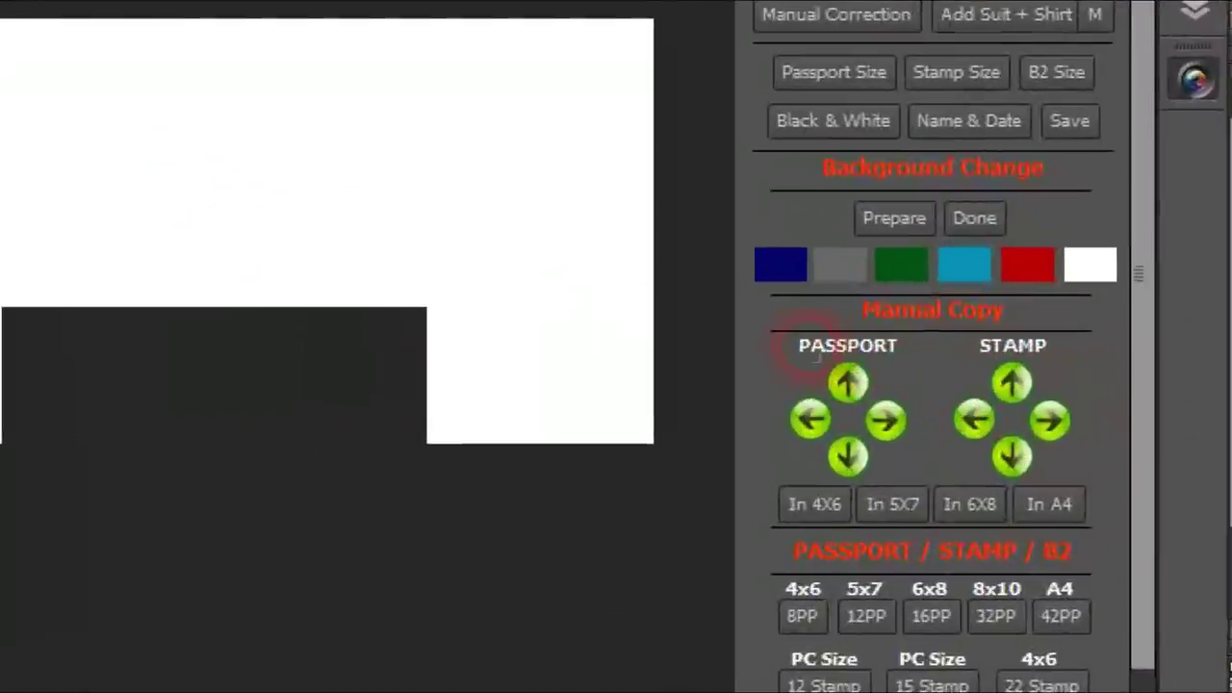
{"action": "left_click_drag", "start_coordinate": [1016, 370], "coordinate": [1056, 369]}
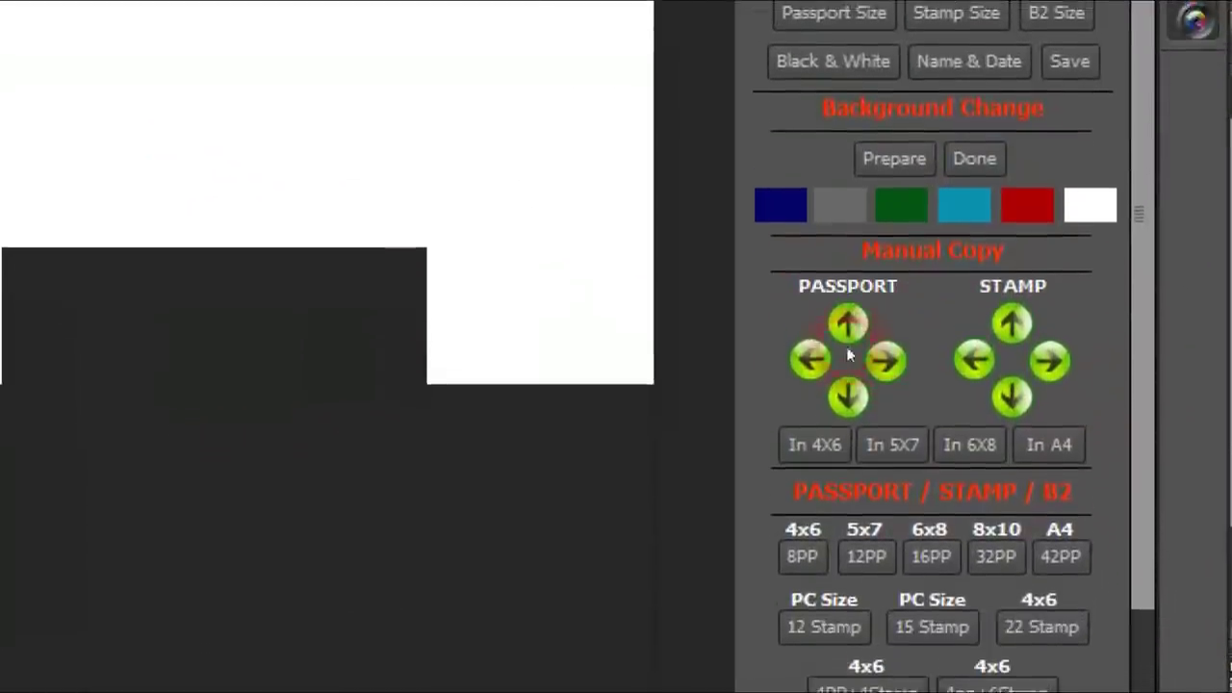
{"action": "left_click", "coordinate": [877, 349]}
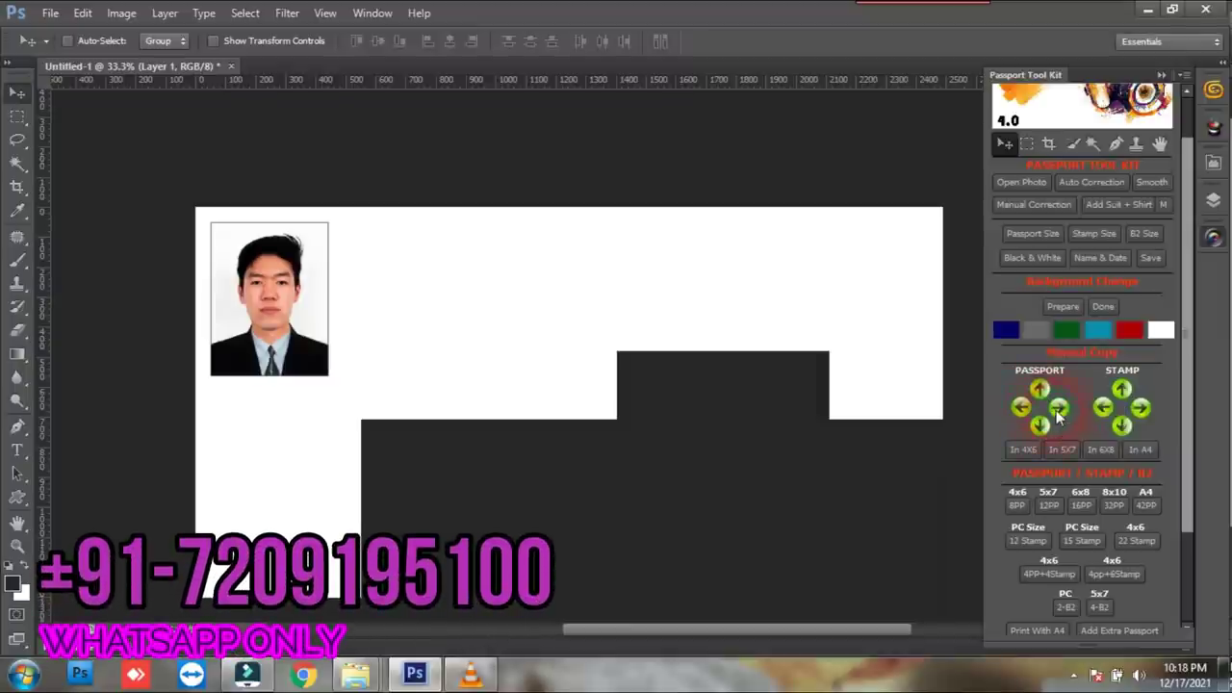
Step: Add three more copies of the passport photo rightward along the top row
{"action": "left_click", "coordinate": [1059, 410]}
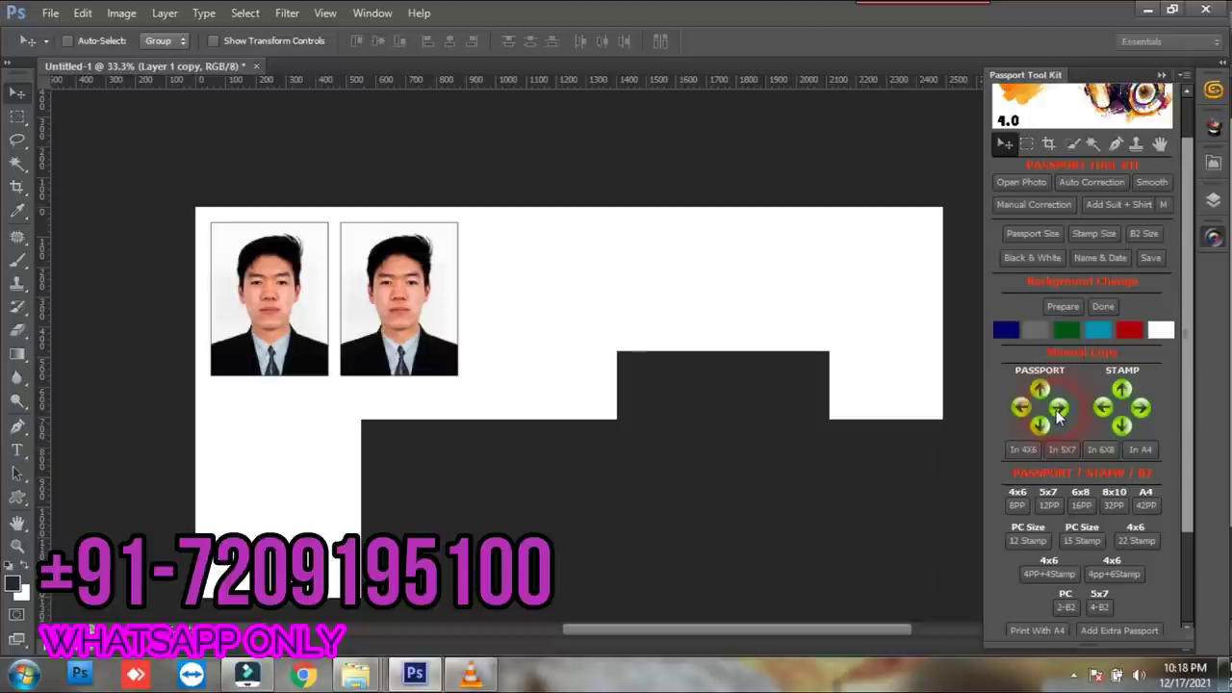
{"action": "left_click", "coordinate": [1059, 409]}
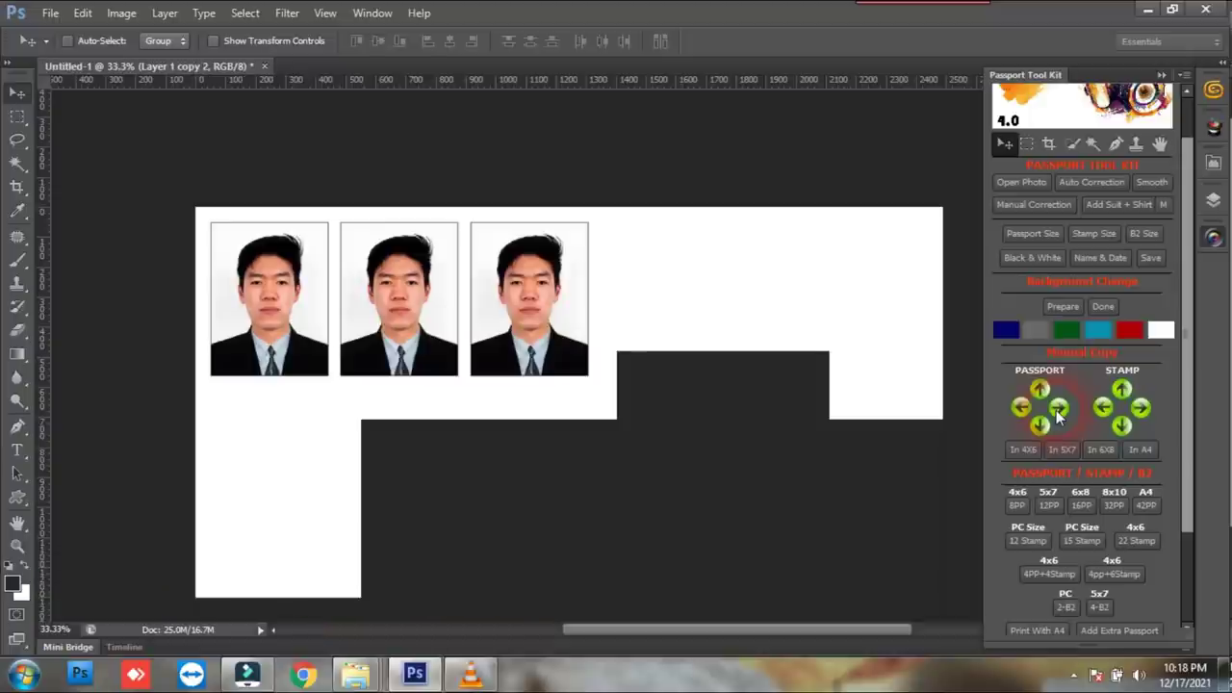
{"action": "left_click", "coordinate": [1059, 409]}
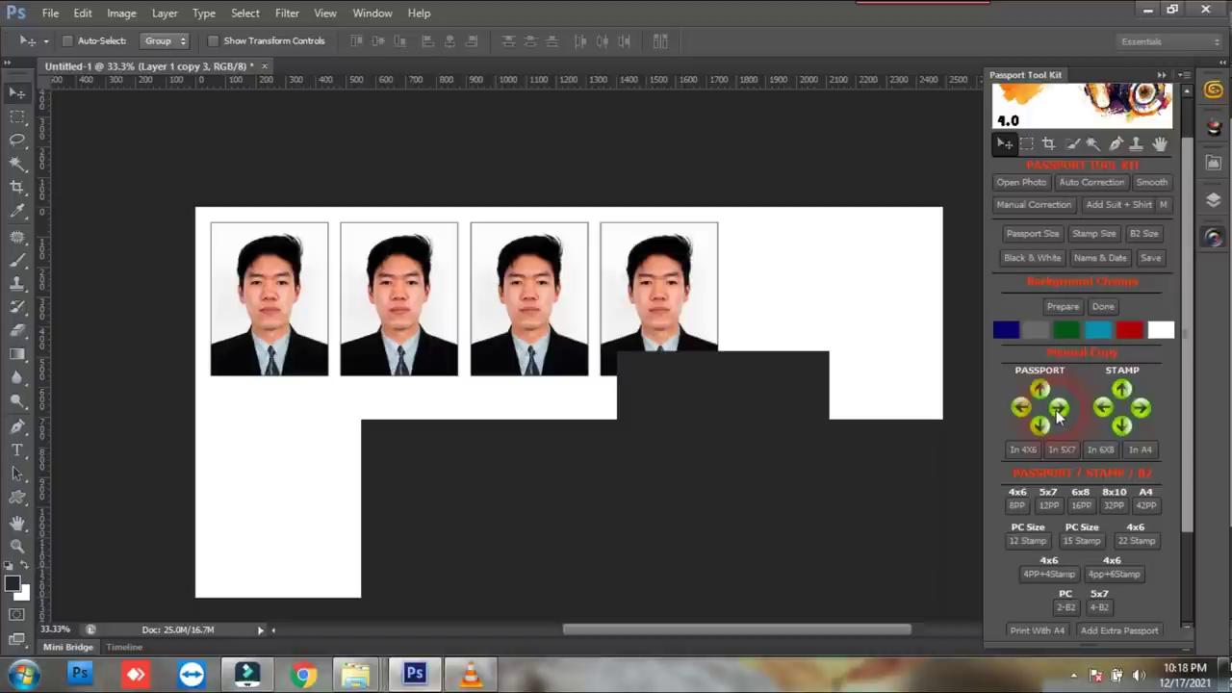
{"action": "left_click_drag", "start_coordinate": [665, 294], "coordinate": [675, 294]}
{"action": "left_click", "coordinate": [1056, 628]}
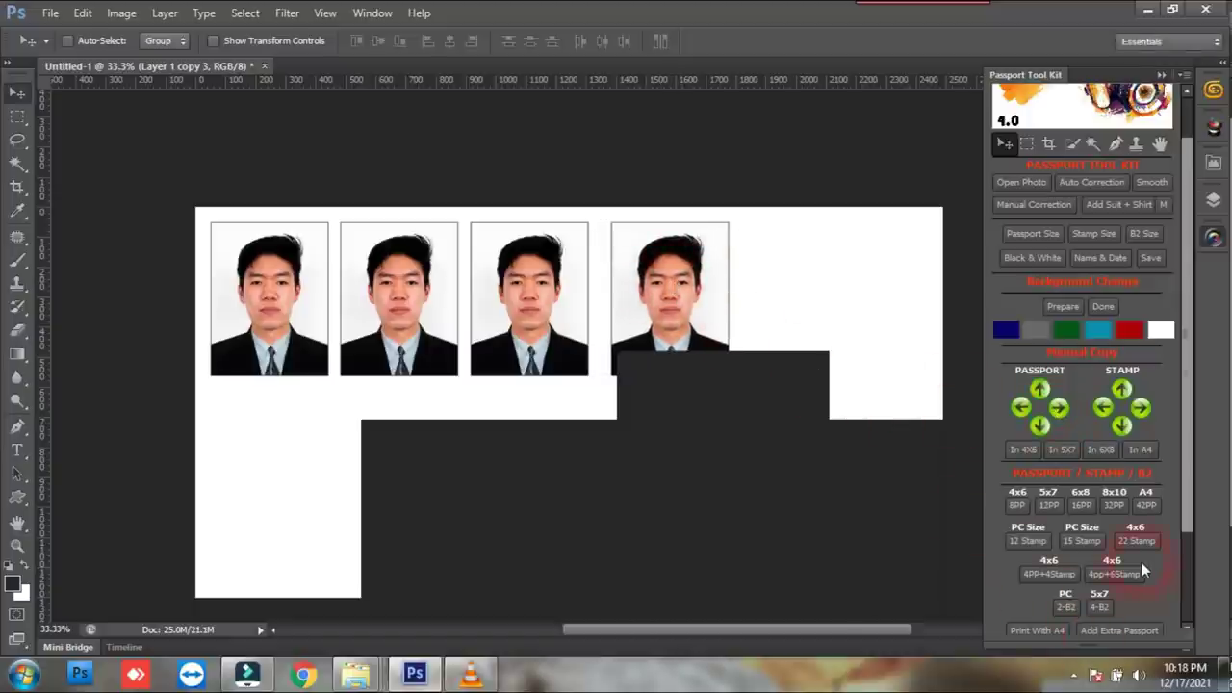
{"action": "scroll", "coordinate": [1142, 569], "scroll_direction": "down", "scroll_amount": 3}
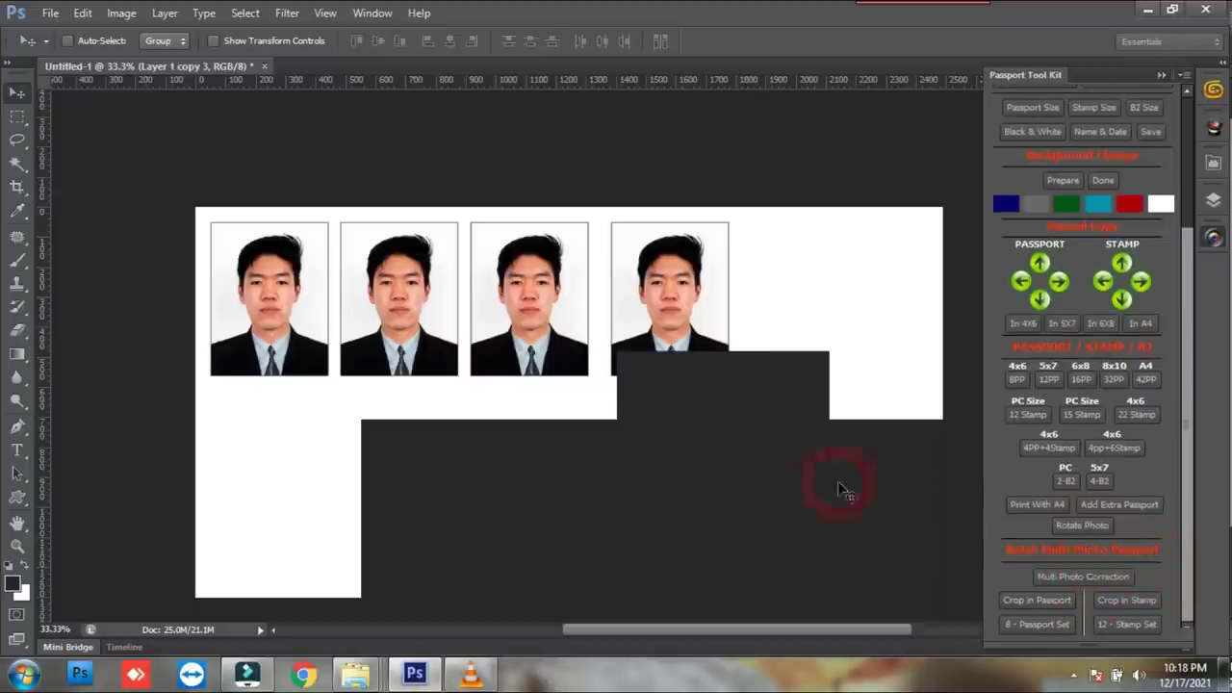
Step: Rotate the fourth photo sideways and place a rotated copy to its right
{"action": "left_click_drag", "start_coordinate": [694, 295], "coordinate": [704, 282]}
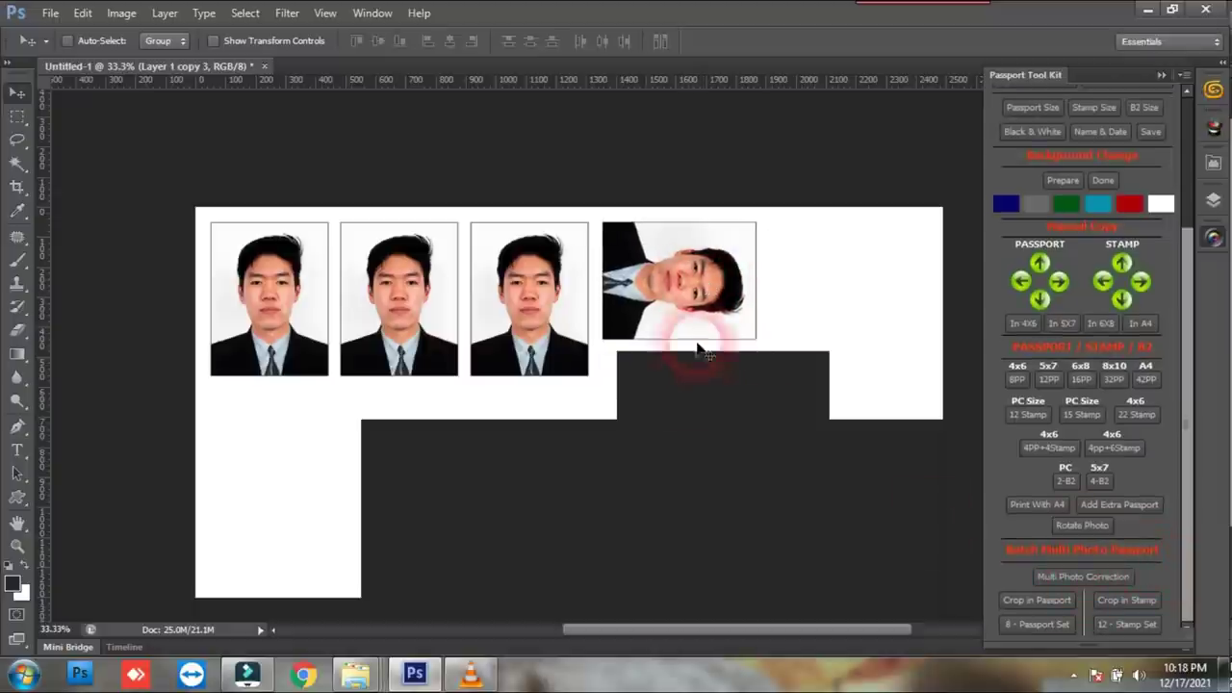
{"action": "left_click", "coordinate": [686, 296]}
{"action": "right_click", "coordinate": [689, 292]}
{"action": "left_click", "coordinate": [1081, 378]}
{"action": "left_click_drag", "start_coordinate": [740, 306], "coordinate": [771, 306]}
{"action": "left_click", "coordinate": [352, 328]}
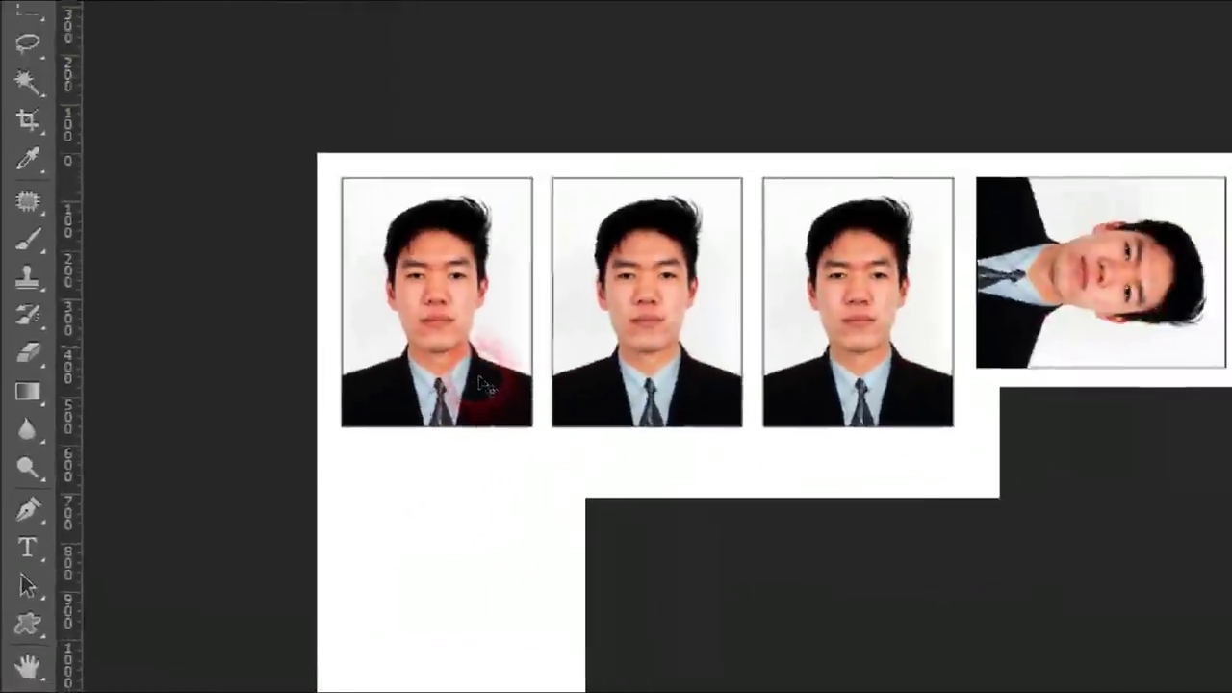
Step: Select the first photo's layer and add an upright copy below it
{"action": "right_click", "coordinate": [486, 385]}
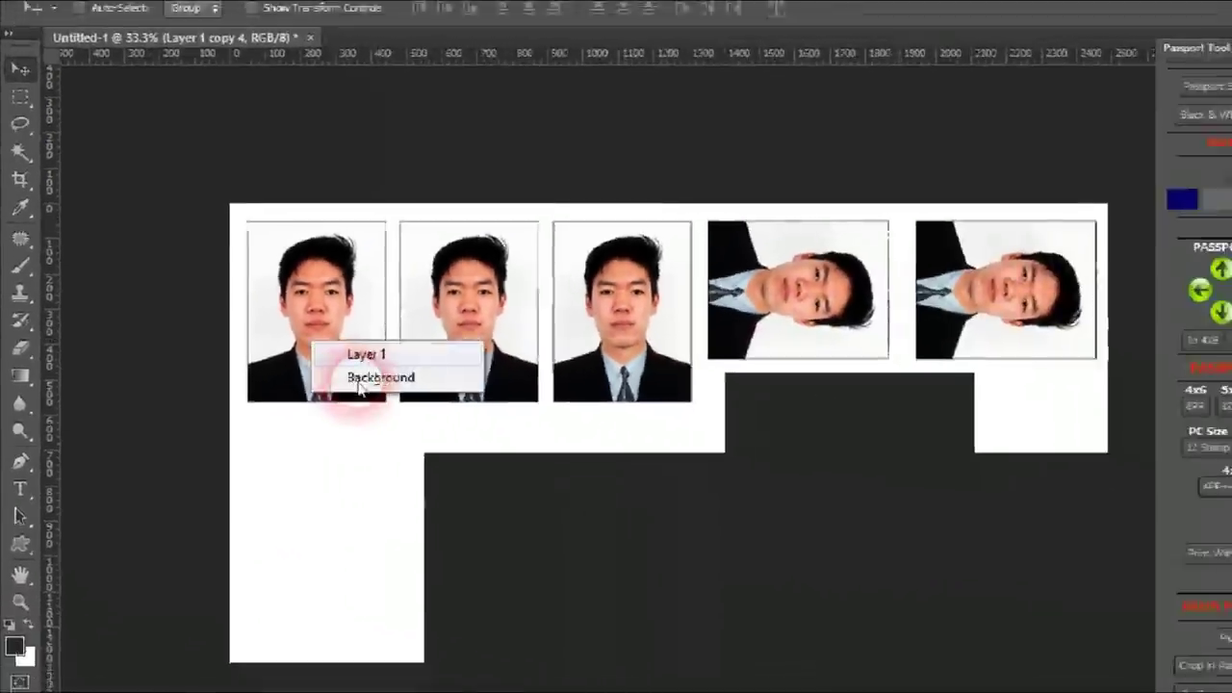
{"action": "left_click", "coordinate": [462, 380]}
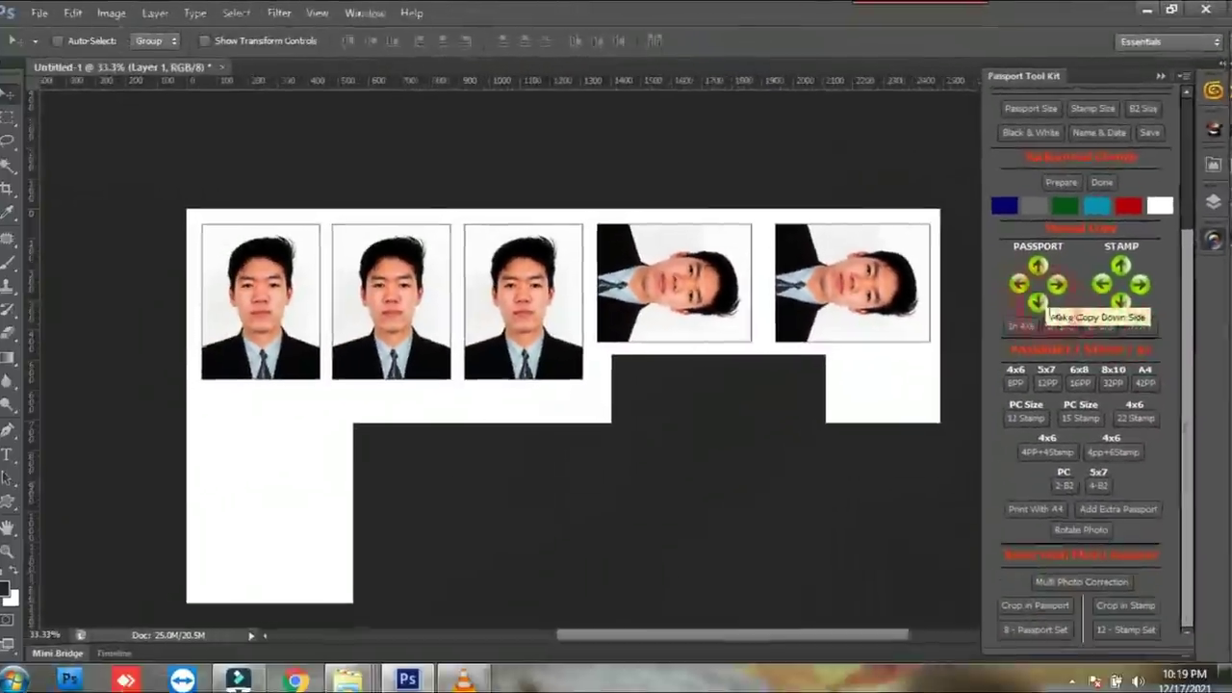
{"action": "left_click", "coordinate": [1041, 300]}
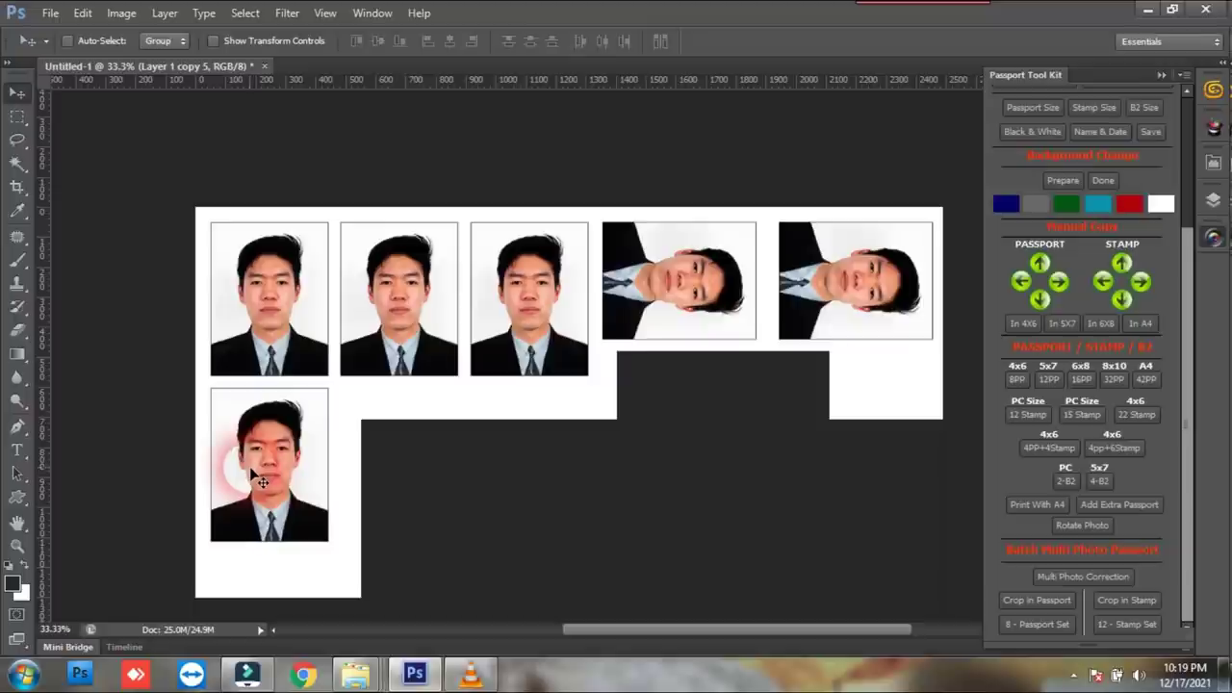
{"action": "left_click", "coordinate": [295, 104]}
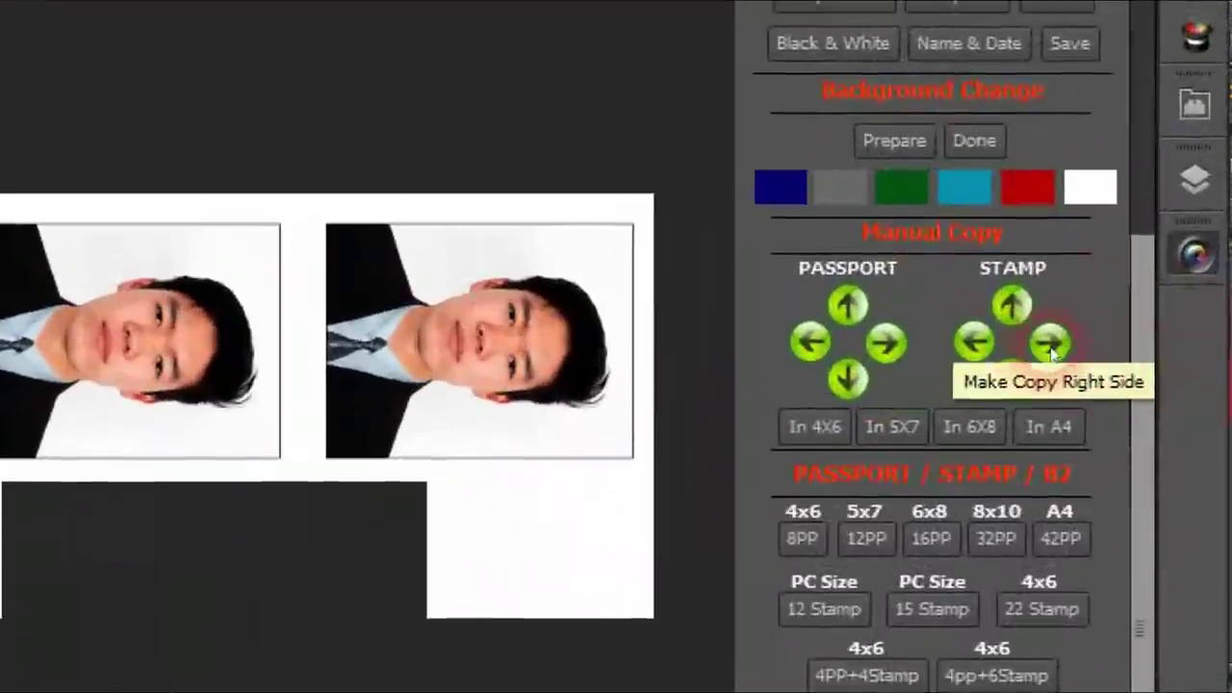
{"action": "left_click", "coordinate": [287, 83]}
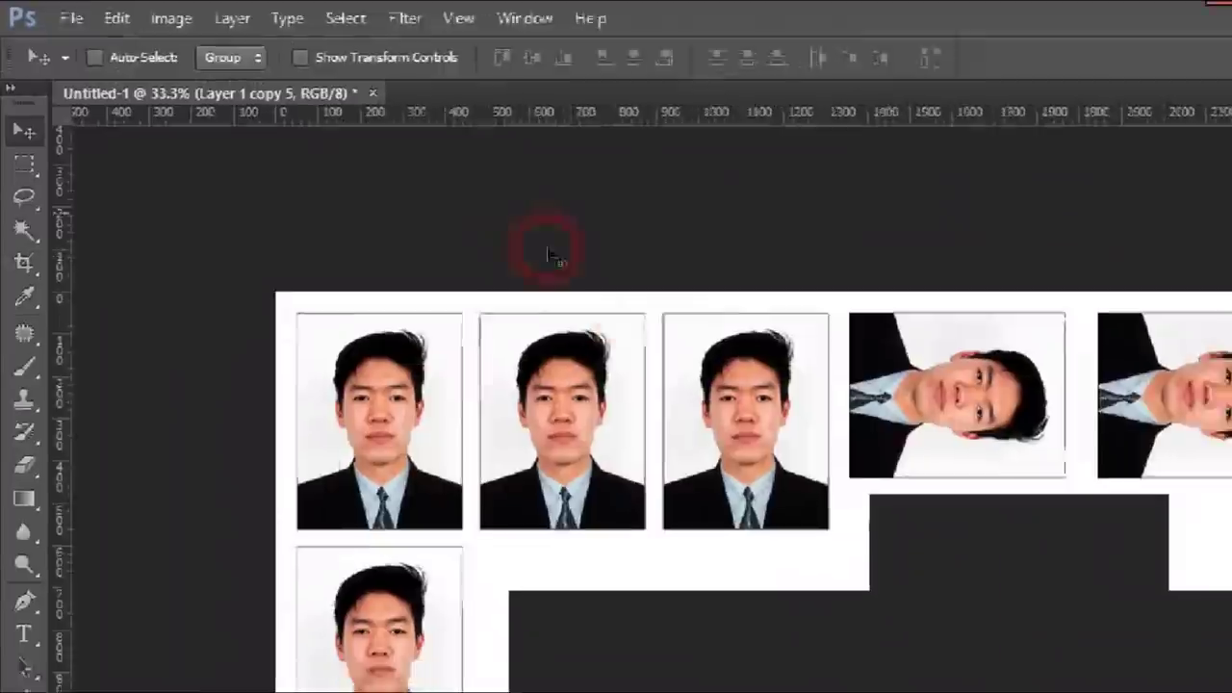
Step: Close the layout without saving and open Demo (1).jpg as duplicate document 502
{"action": "left_click", "coordinate": [273, 68]}
{"action": "left_click", "coordinate": [616, 264]}
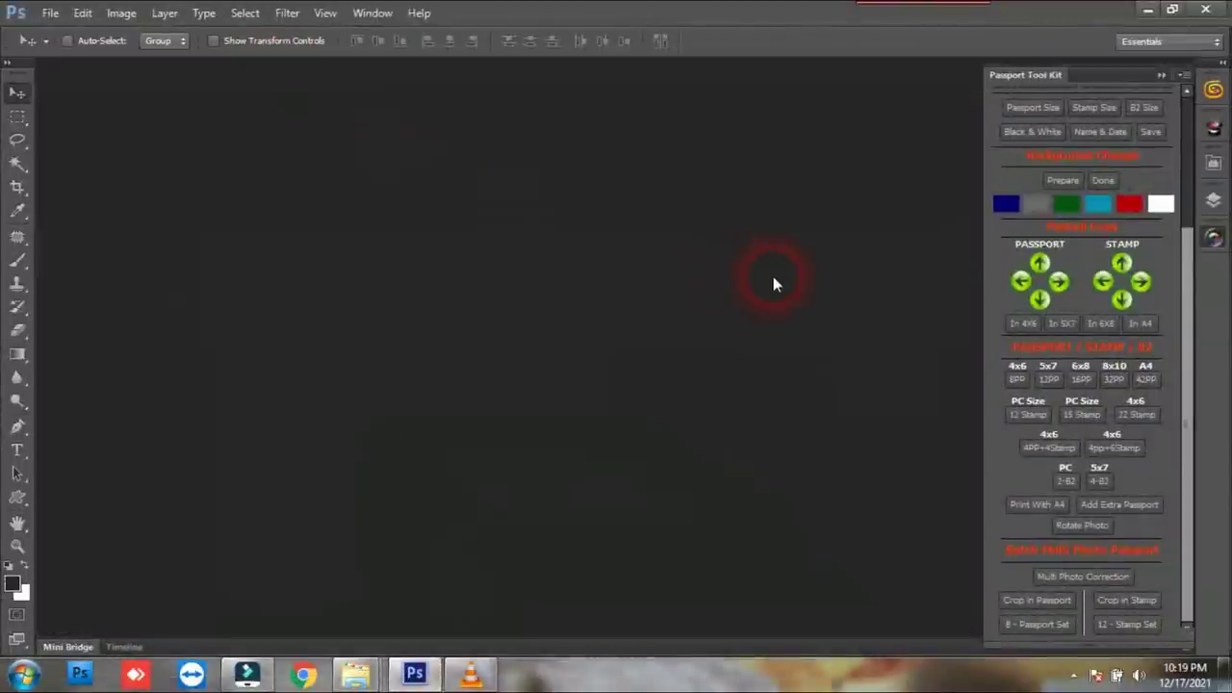
{"action": "left_click_drag", "start_coordinate": [1178, 358], "coordinate": [1136, 197]}
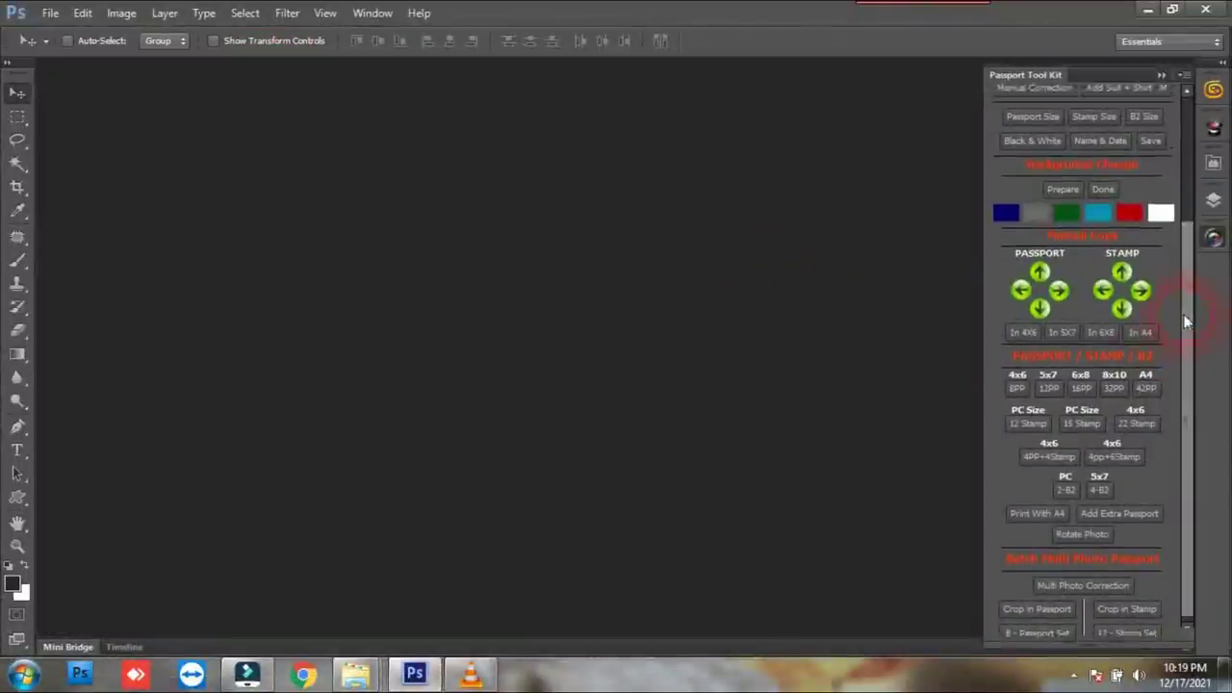
{"action": "double_click", "coordinate": [746, 371]}
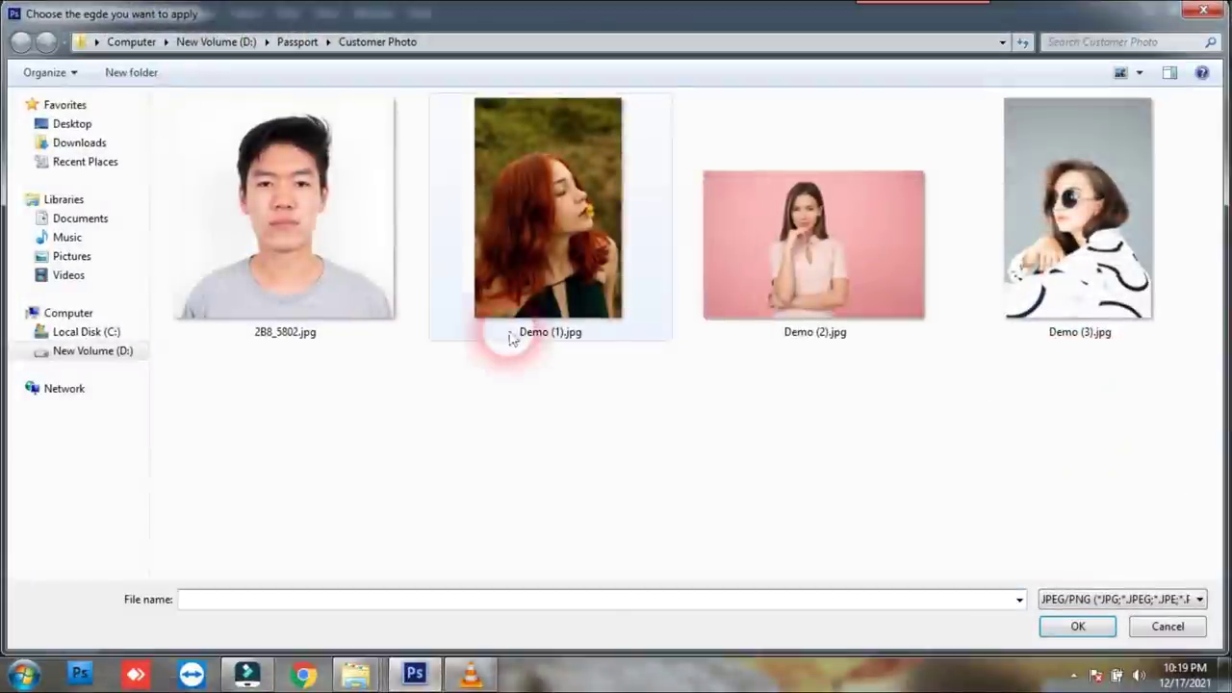
{"action": "double_click", "coordinate": [527, 344]}
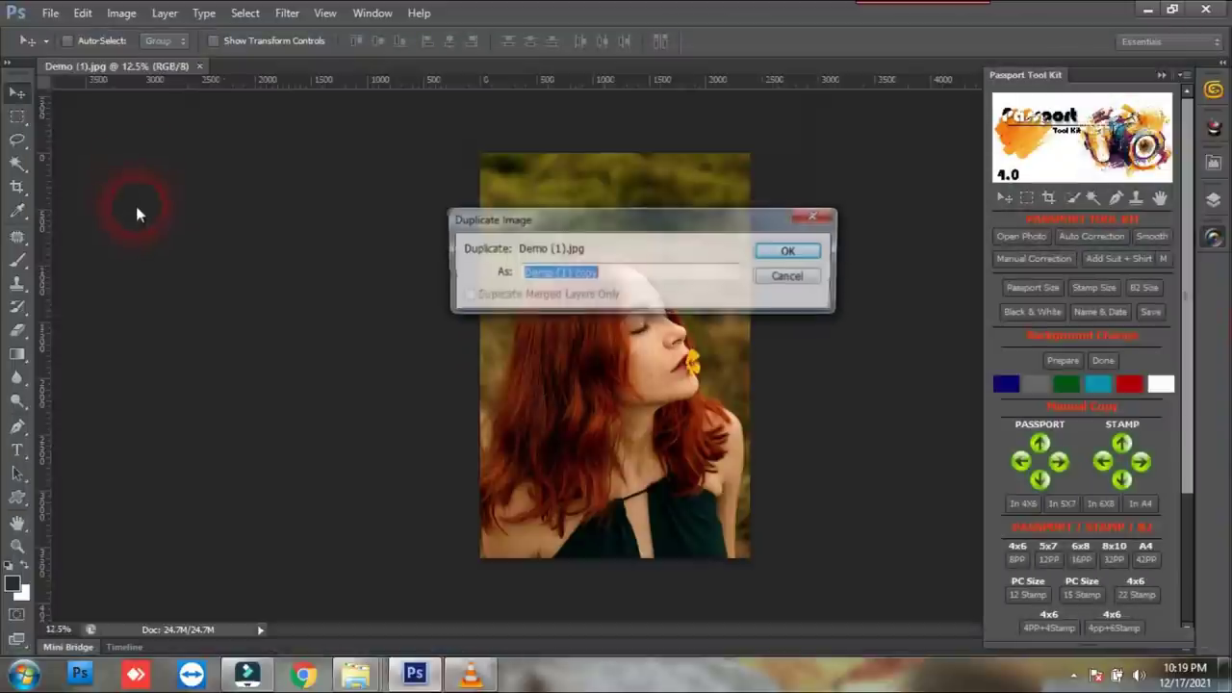
{"action": "type", "text": "502"}
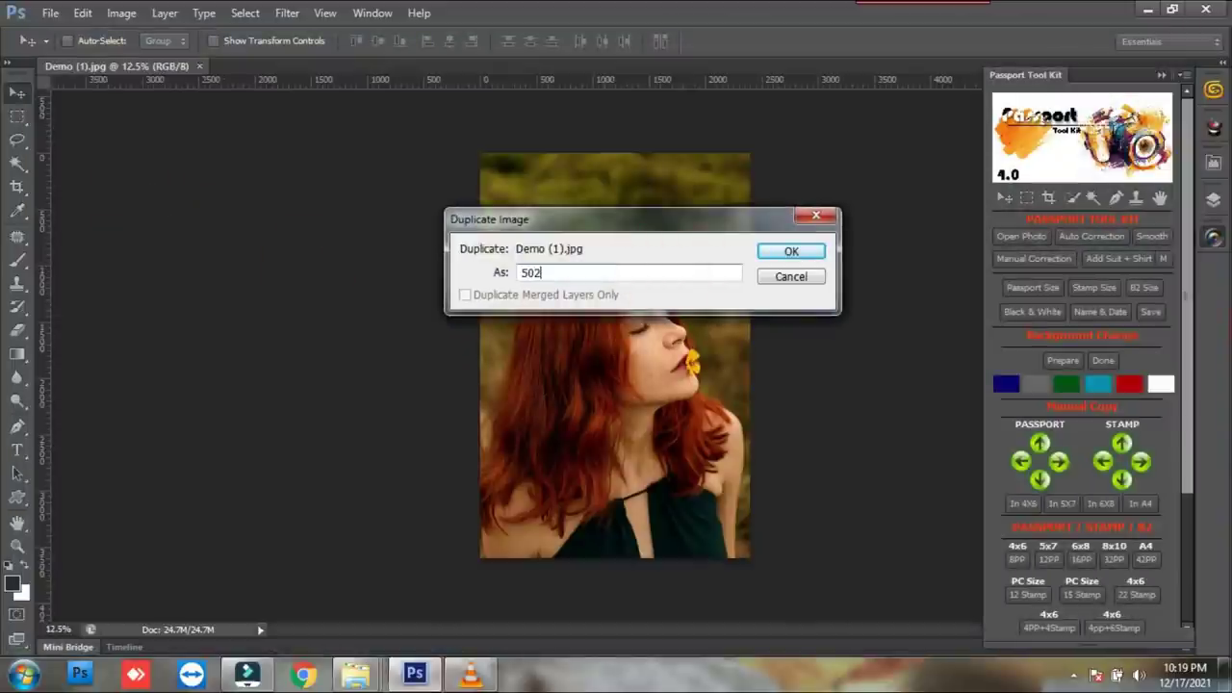
{"action": "key", "text": "Return"}
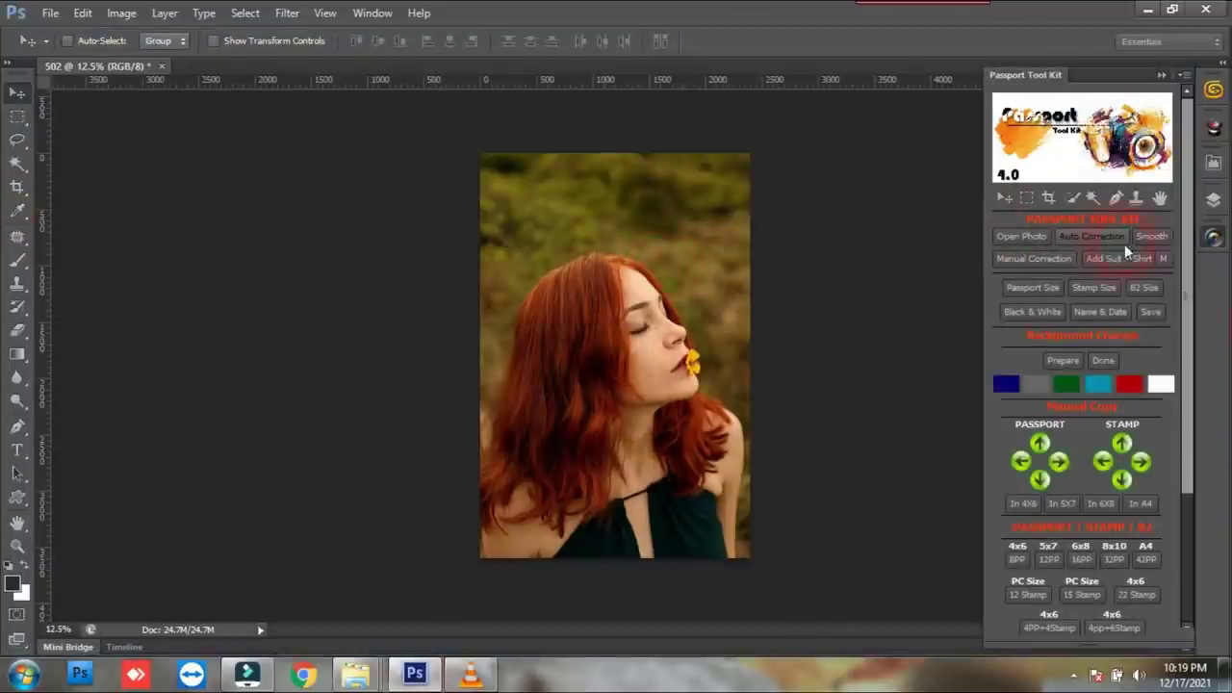
Step: Smooth the skin and crop to 1.3 × 1.7 in around head and shoulders
{"action": "left_click", "coordinate": [1155, 236]}
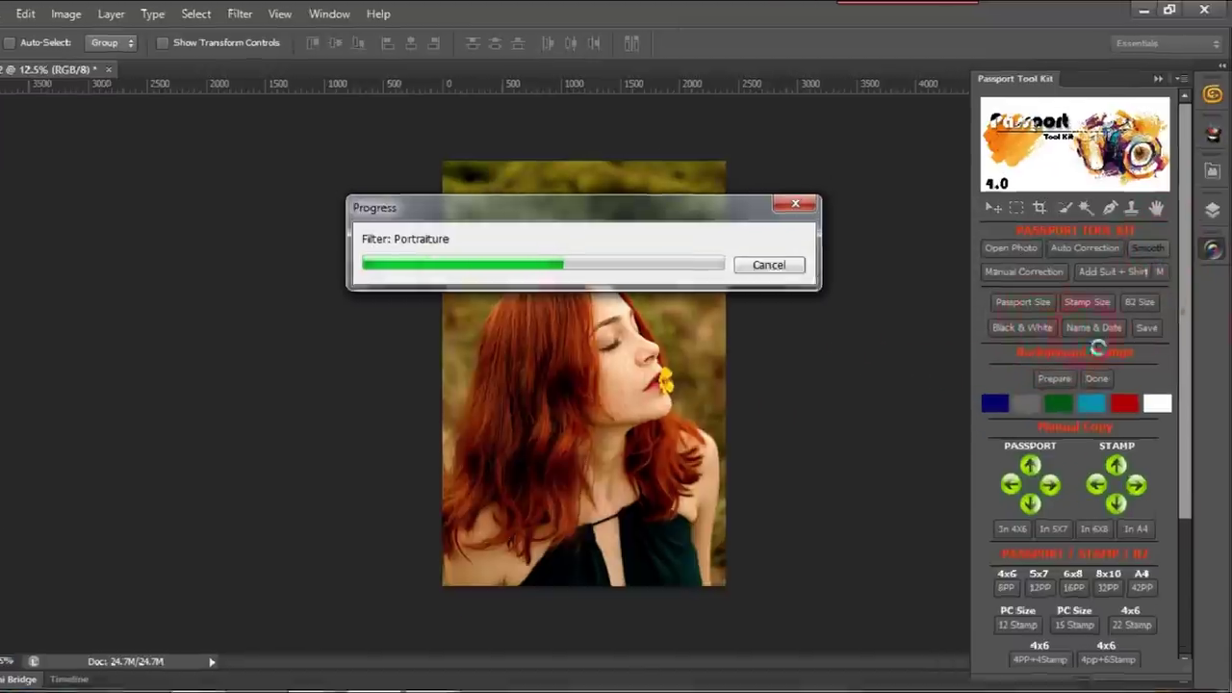
{"action": "left_click", "coordinate": [1035, 288]}
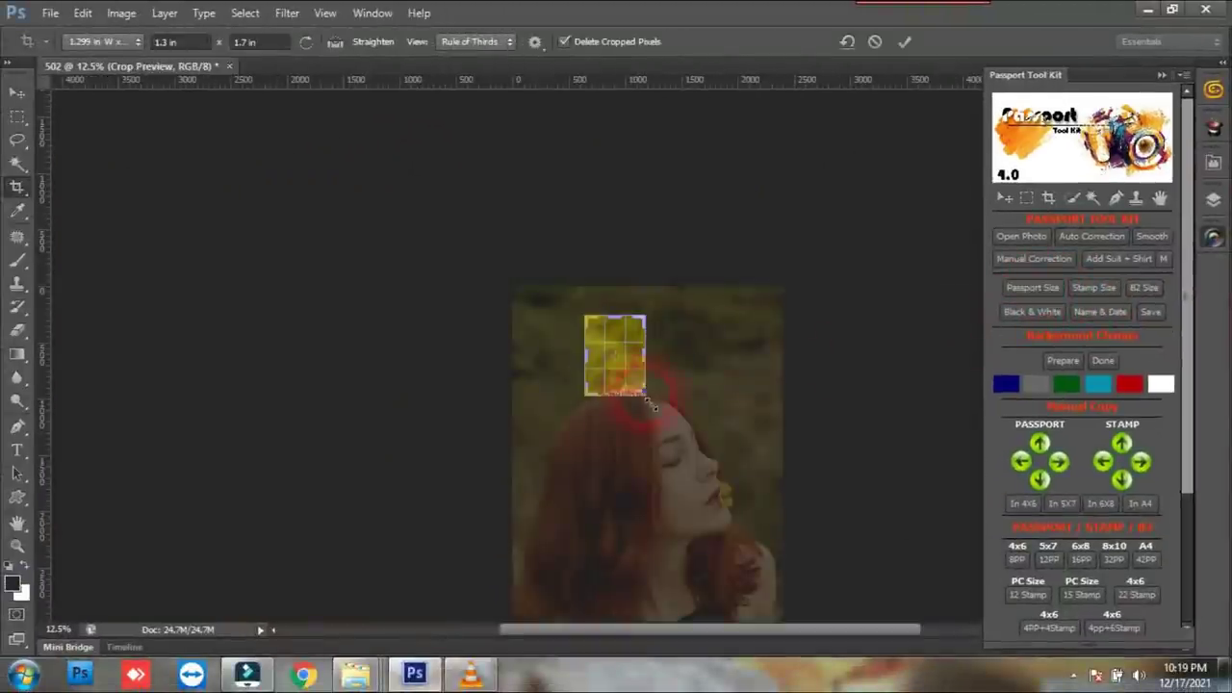
{"action": "left_click_drag", "start_coordinate": [647, 400], "coordinate": [721, 468]}
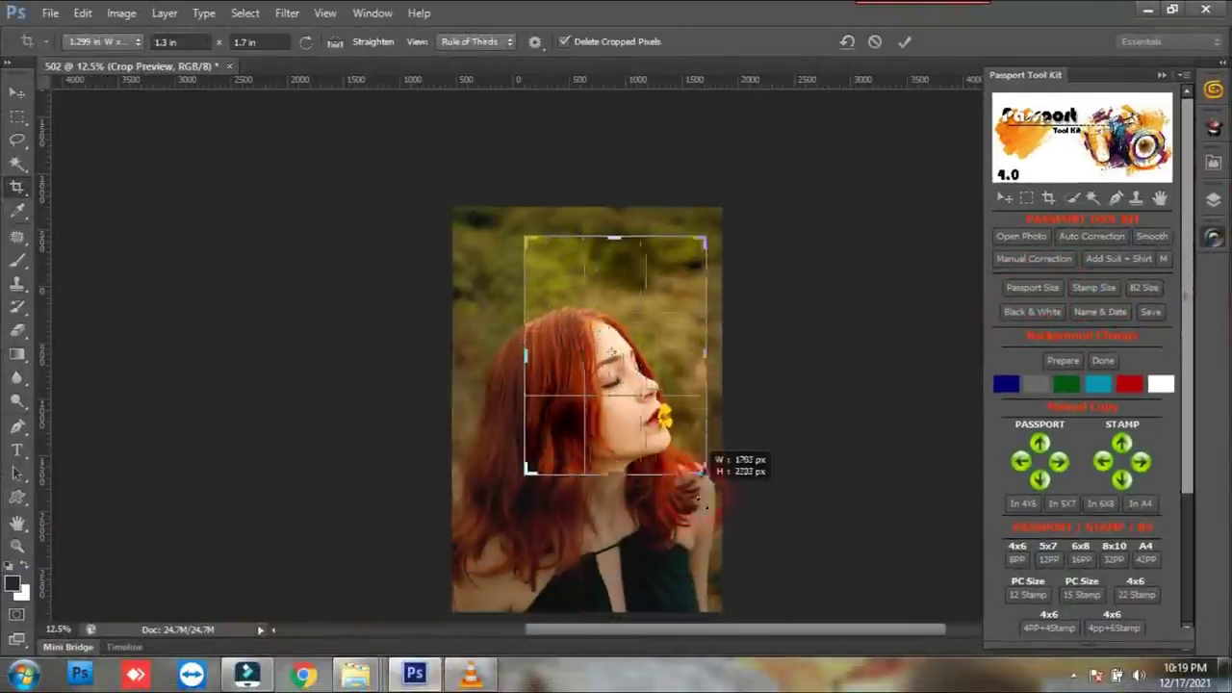
{"action": "left_click_drag", "start_coordinate": [523, 484], "coordinate": [497, 520]}
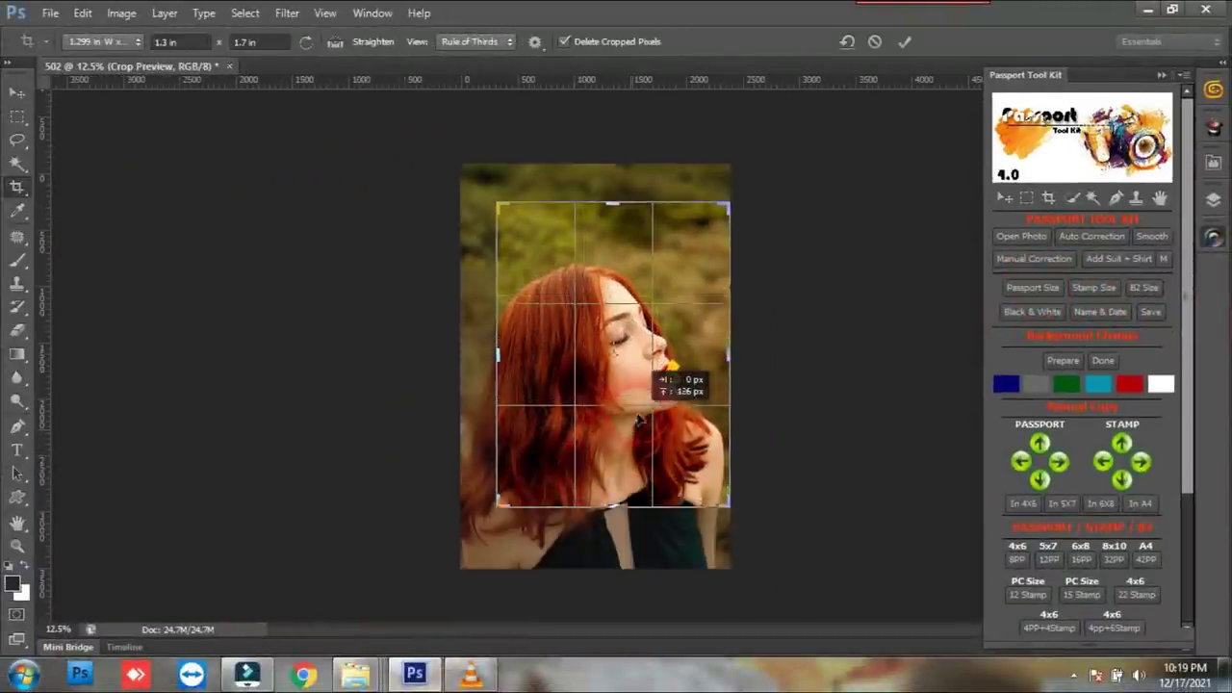
{"action": "left_click_drag", "start_coordinate": [602, 400], "coordinate": [624, 378]}
{"action": "double_click", "coordinate": [661, 432]}
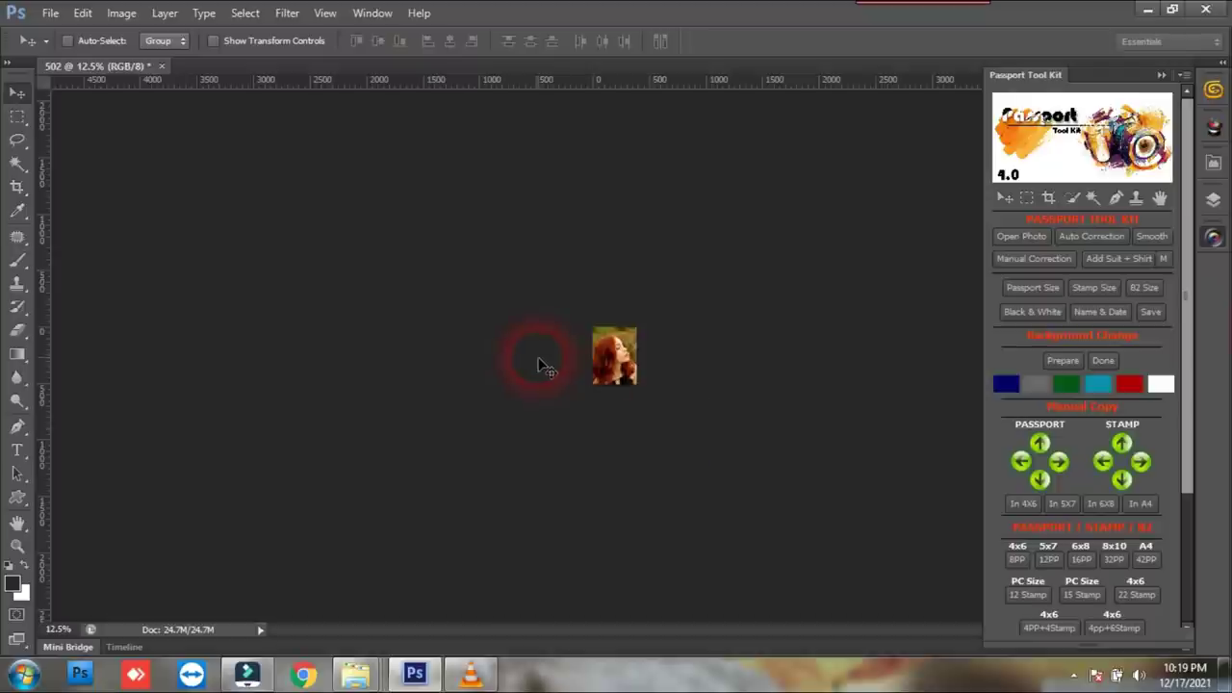
{"action": "key", "text": "ctrl+plus"}
{"action": "key", "text": "ctrl+plus"}
{"action": "key", "text": "ctrl+plus"}
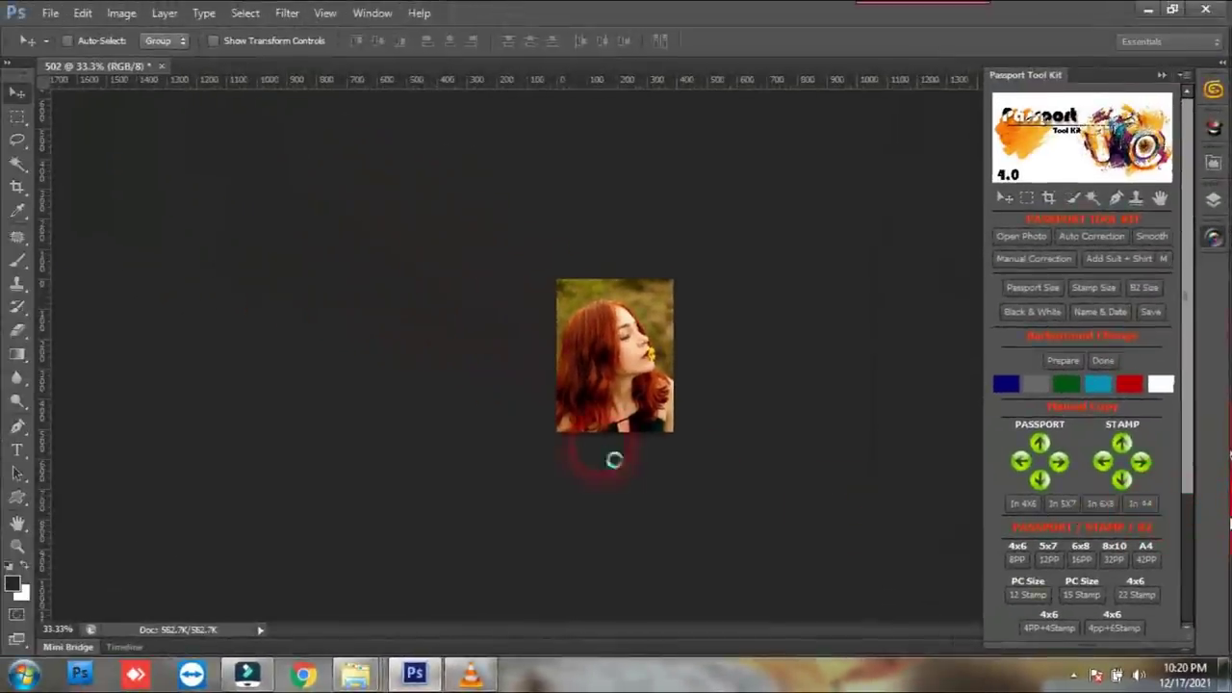
Step: Confirm the photo's border and move it to the page's top-left corner
{"action": "mouse_move", "coordinate": [819, 124]}
{"action": "left_mouse_down"}
{"action": "mouse_move", "coordinate": [824, 216]}
{"action": "mouse_move", "coordinate": [826, 141]}
{"action": "left_mouse_up"}
{"action": "left_click", "coordinate": [923, 168]}
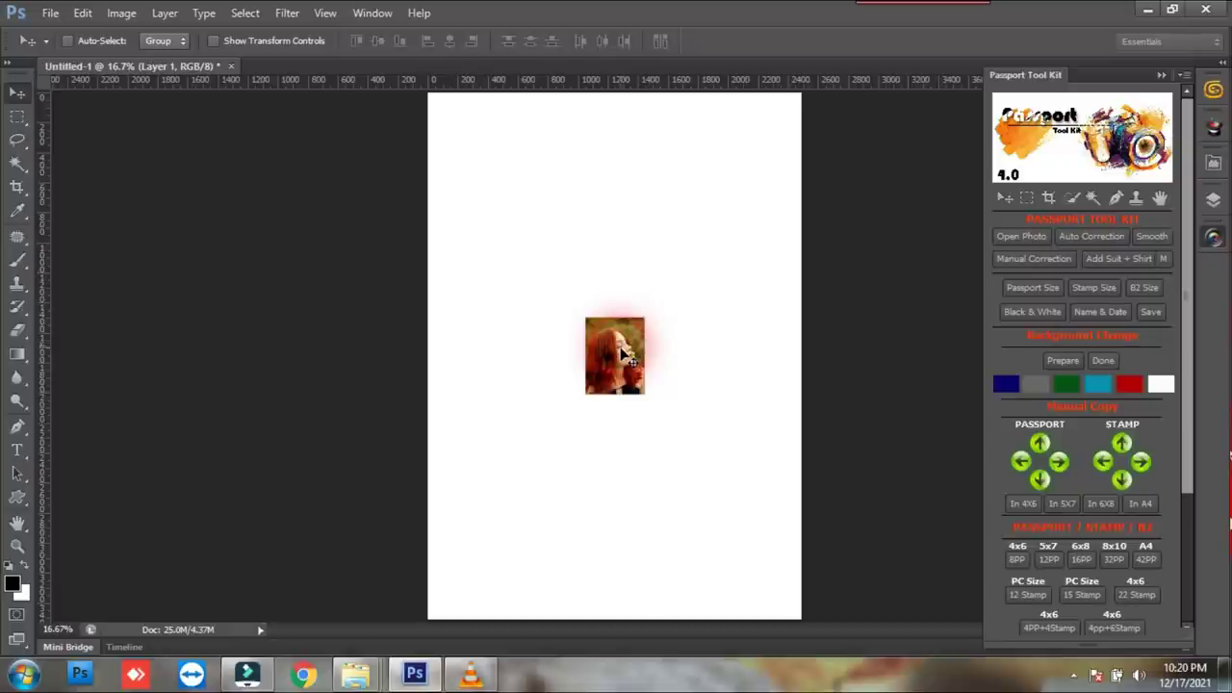
{"action": "left_click_drag", "start_coordinate": [619, 355], "coordinate": [478, 143]}
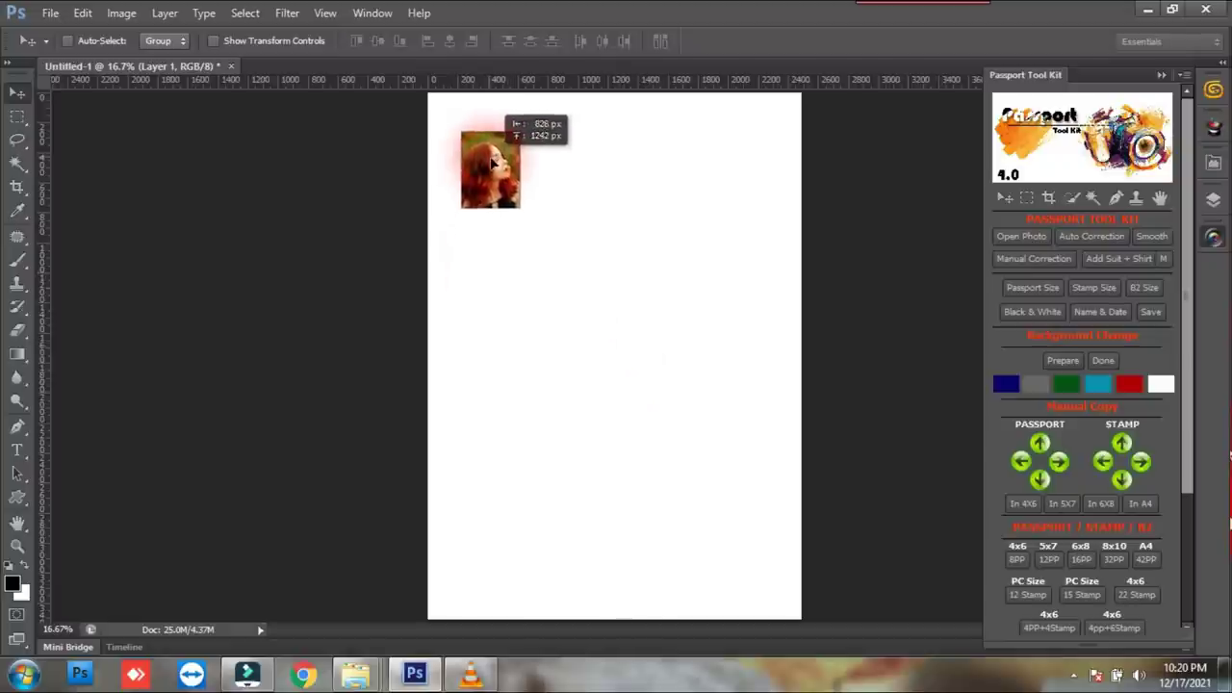
{"action": "left_click_drag", "start_coordinate": [479, 143], "coordinate": [471, 140]}
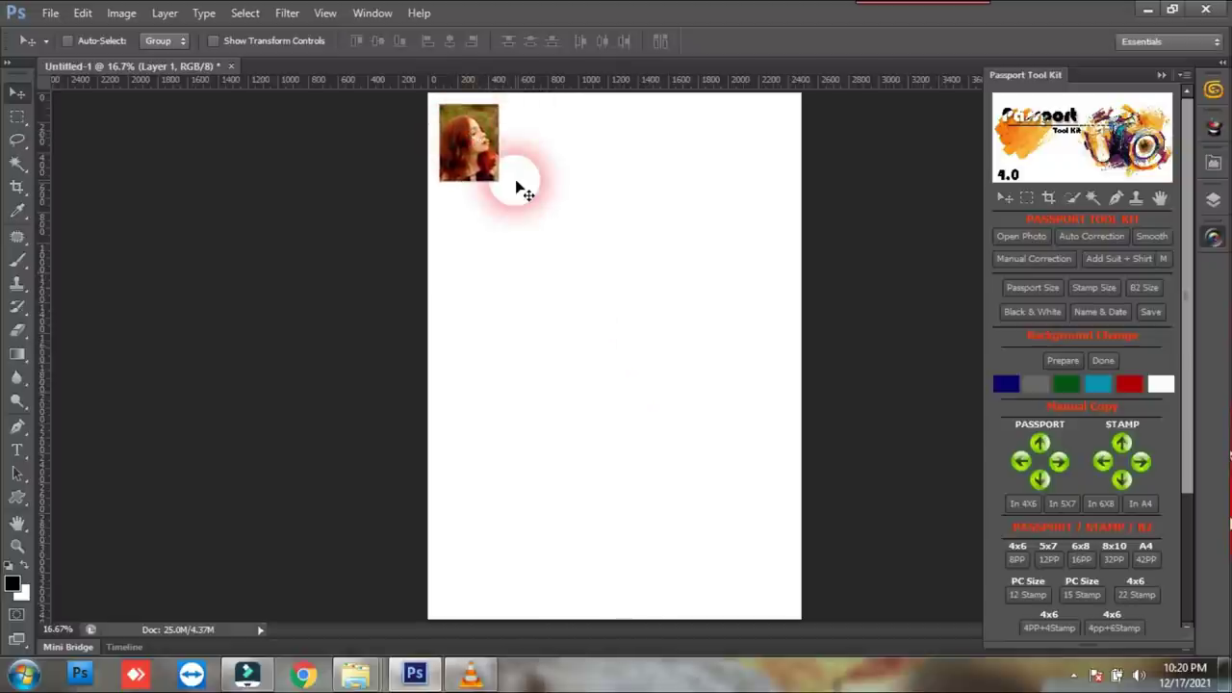
{"action": "key", "text": "shift+Left"}
{"action": "key", "text": "shift+Up"}
{"action": "key", "text": "shift+Up"}
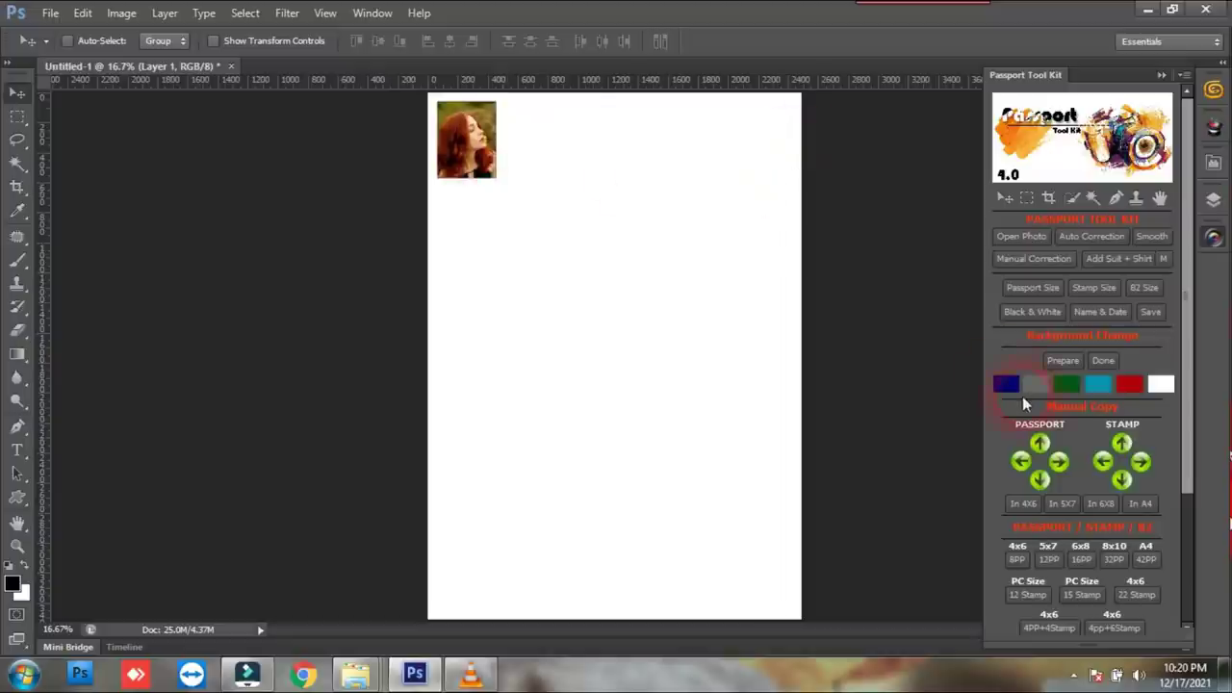
{"action": "key", "text": "ctrl+plus"}
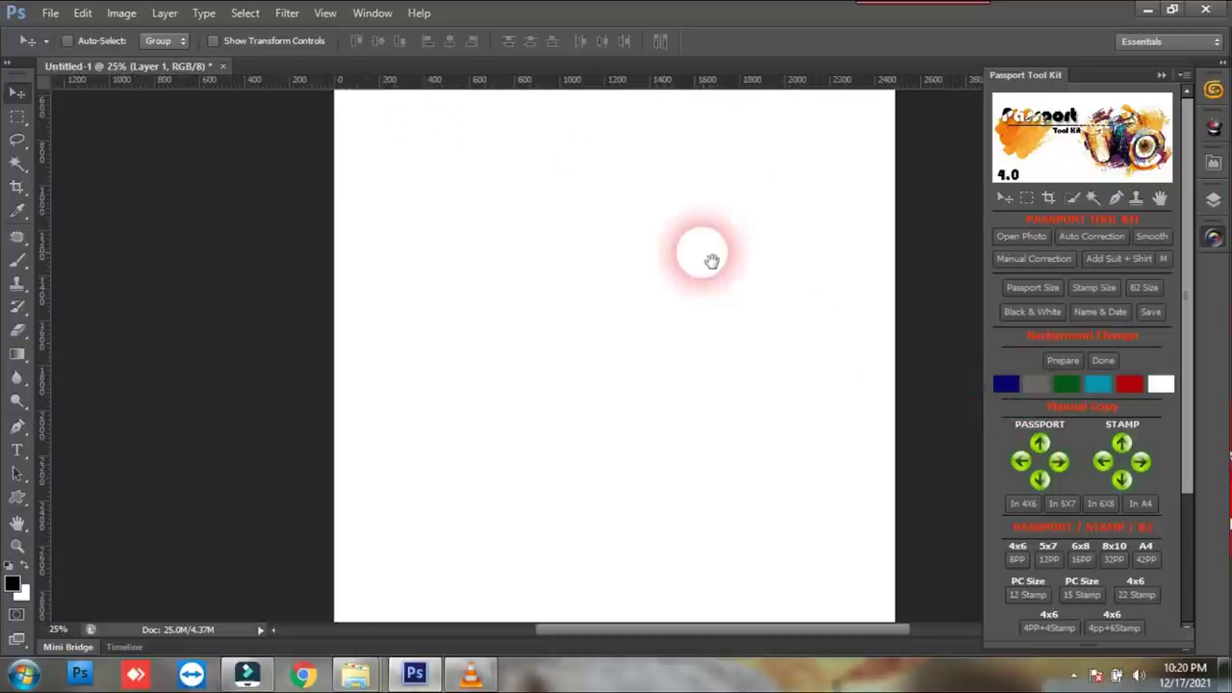
{"action": "left_click_drag", "start_coordinate": [708, 438], "coordinate": [707, 435]}
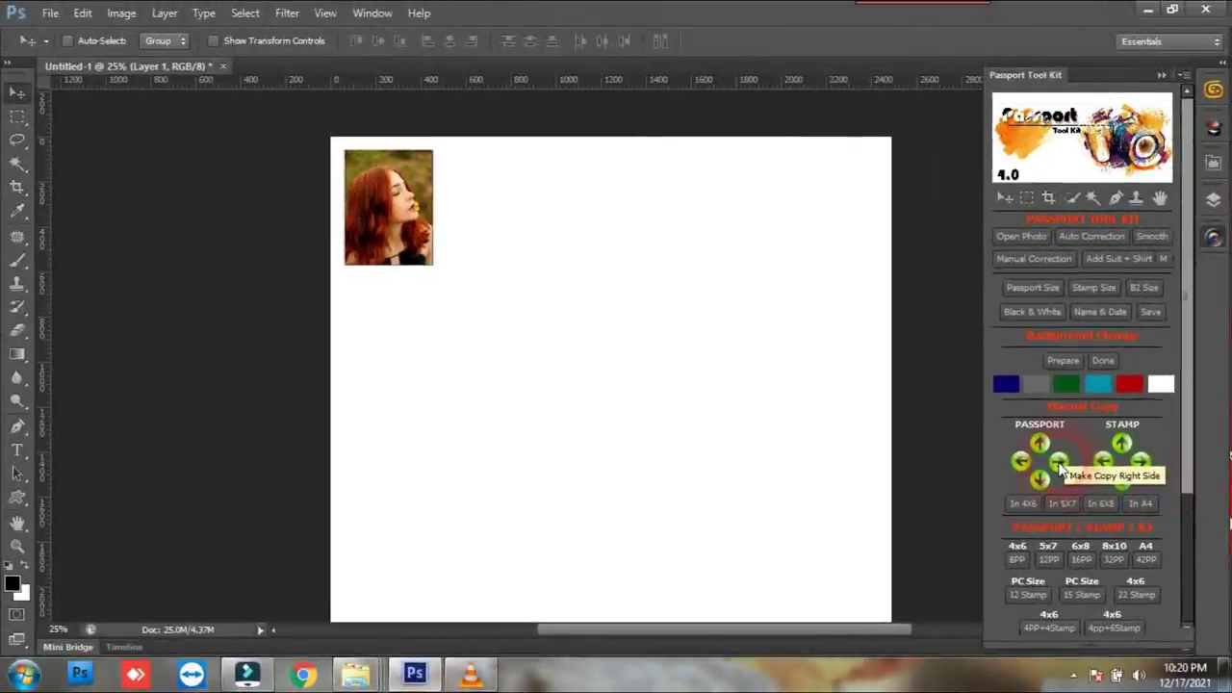
Step: Tile the passport photo into three rows of five copies
{"action": "left_click", "coordinate": [1059, 462]}
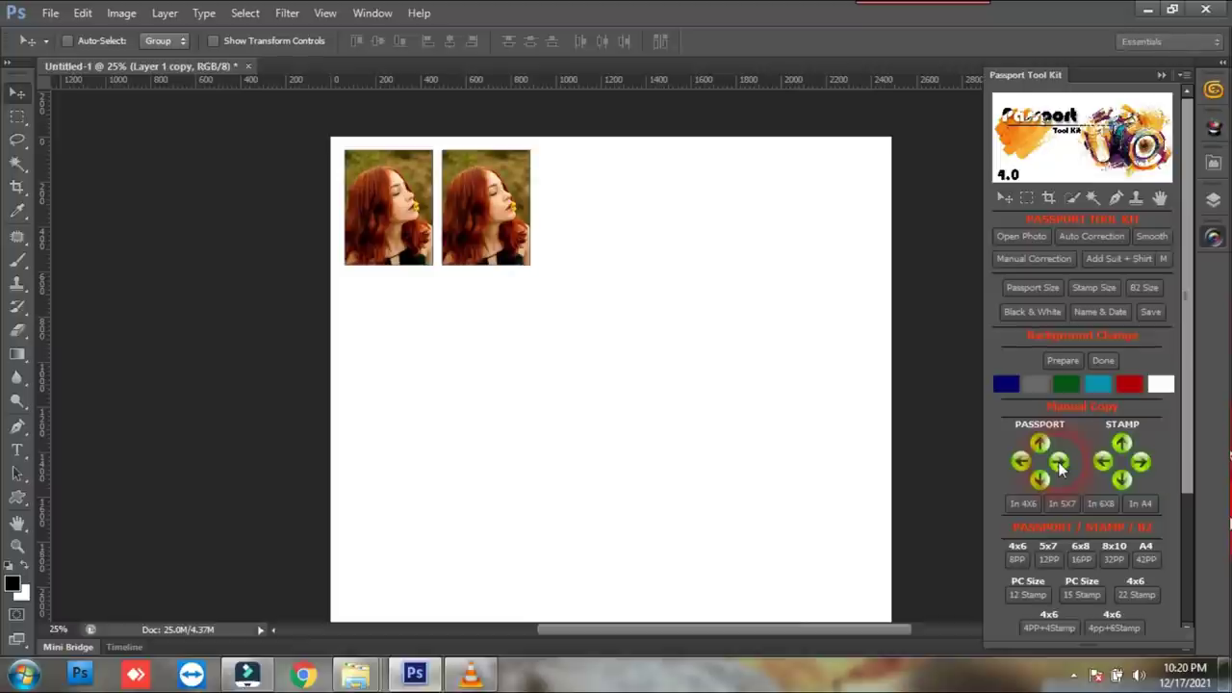
{"action": "left_click", "coordinate": [1059, 463]}
{"action": "left_click", "coordinate": [1059, 463]}
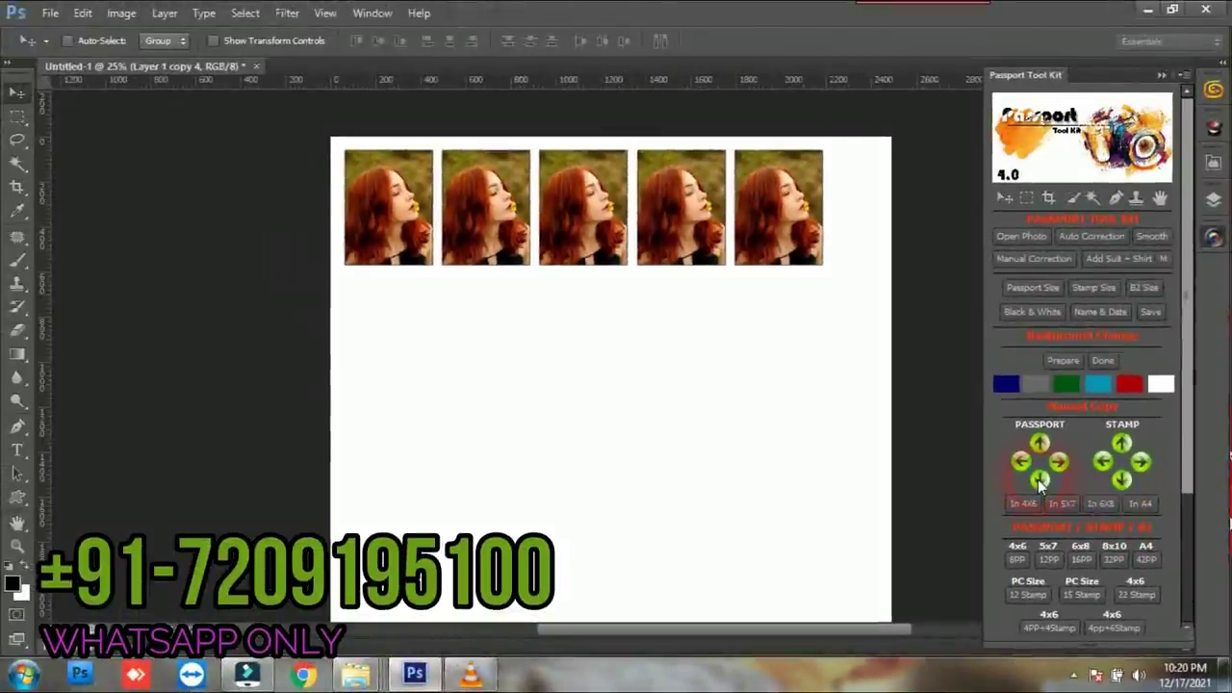
{"action": "left_click", "coordinate": [1038, 479]}
{"action": "left_click", "coordinate": [1021, 465]}
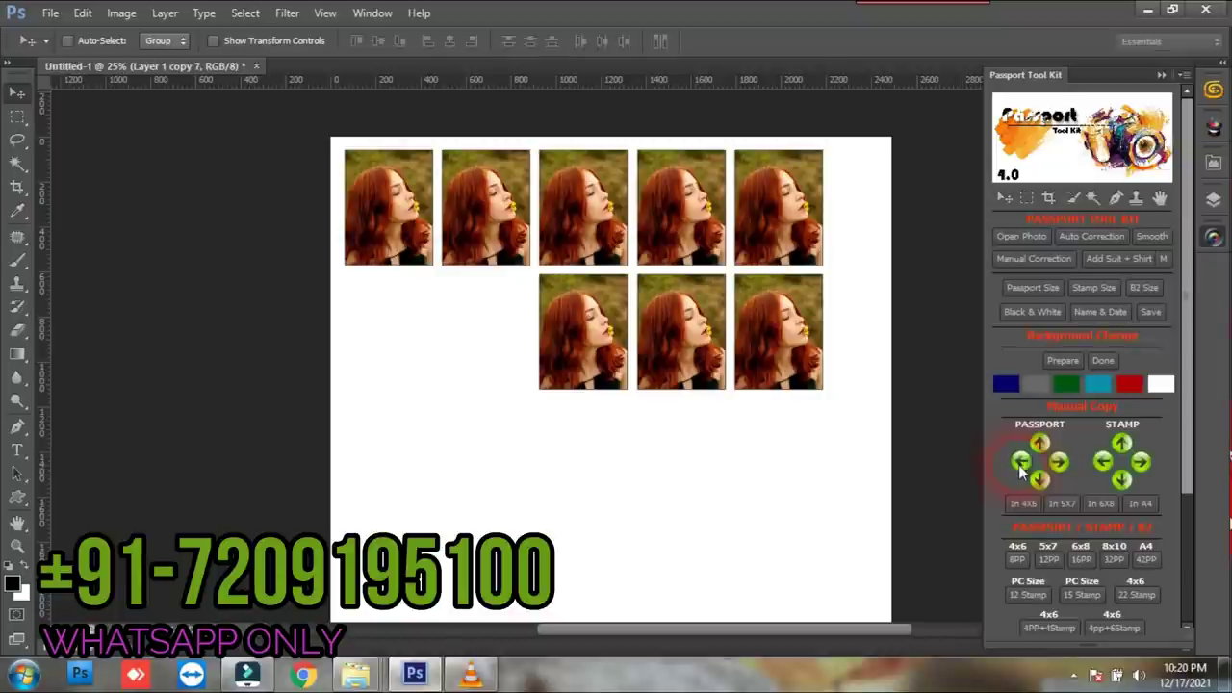
{"action": "left_click", "coordinate": [1021, 464]}
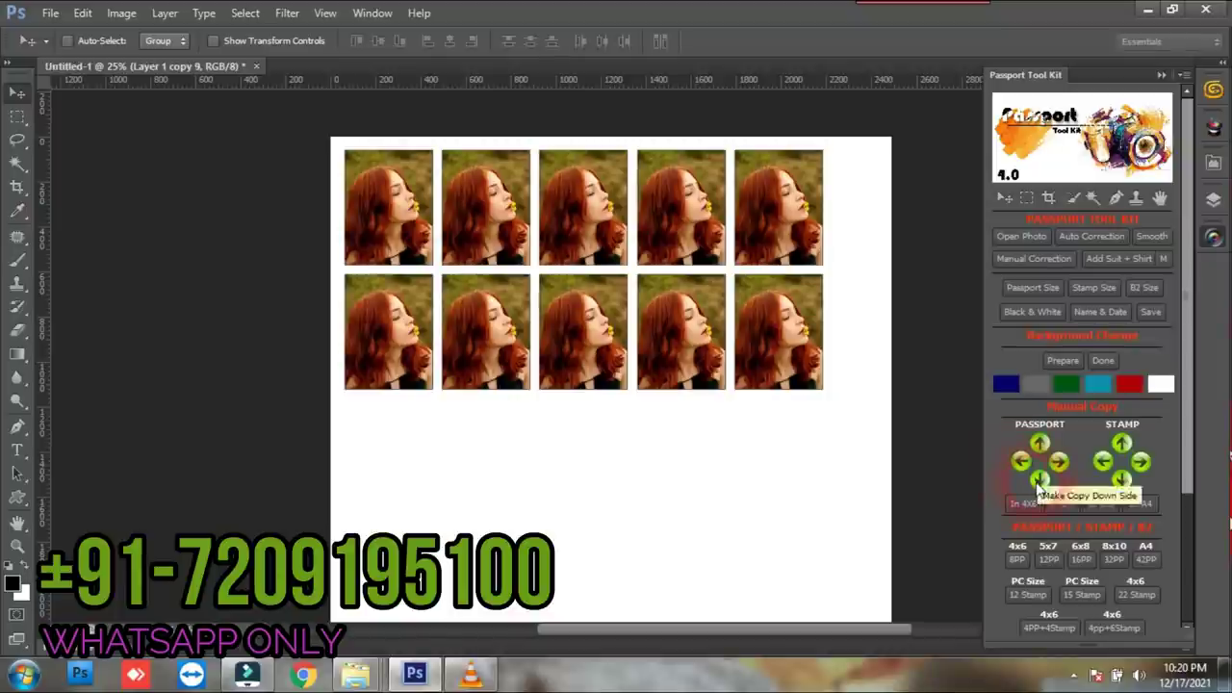
{"action": "left_click", "coordinate": [1041, 479]}
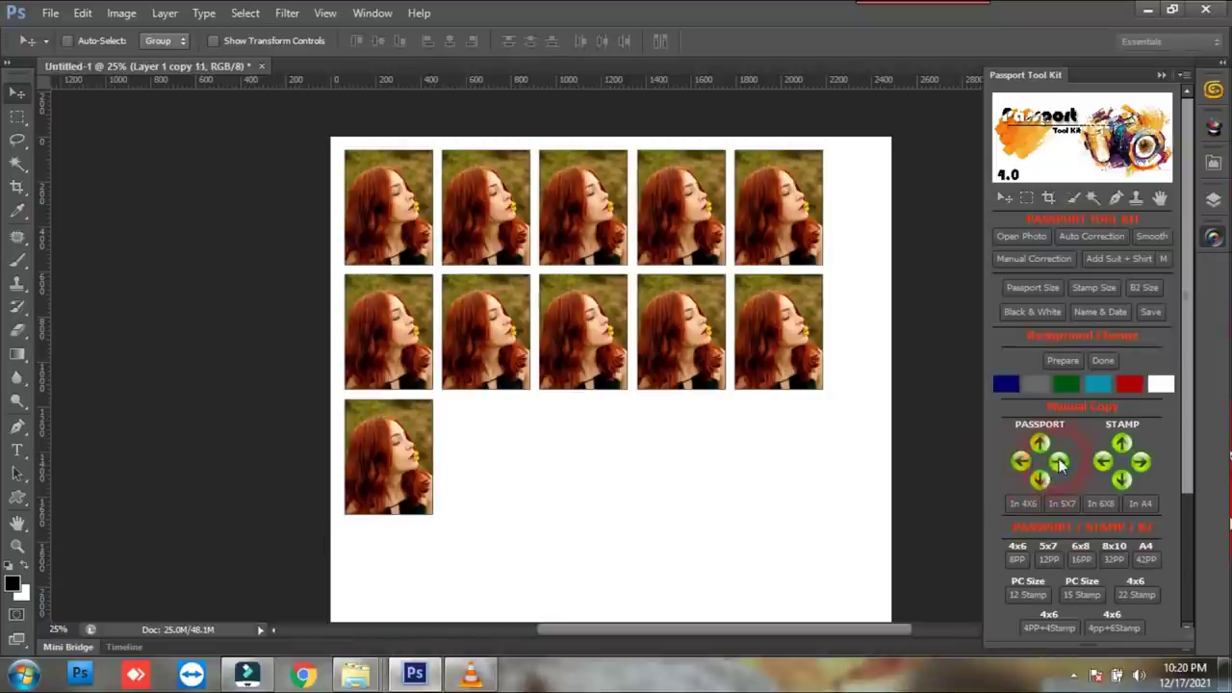
{"action": "left_click", "coordinate": [1059, 464]}
{"action": "left_click", "coordinate": [1059, 464]}
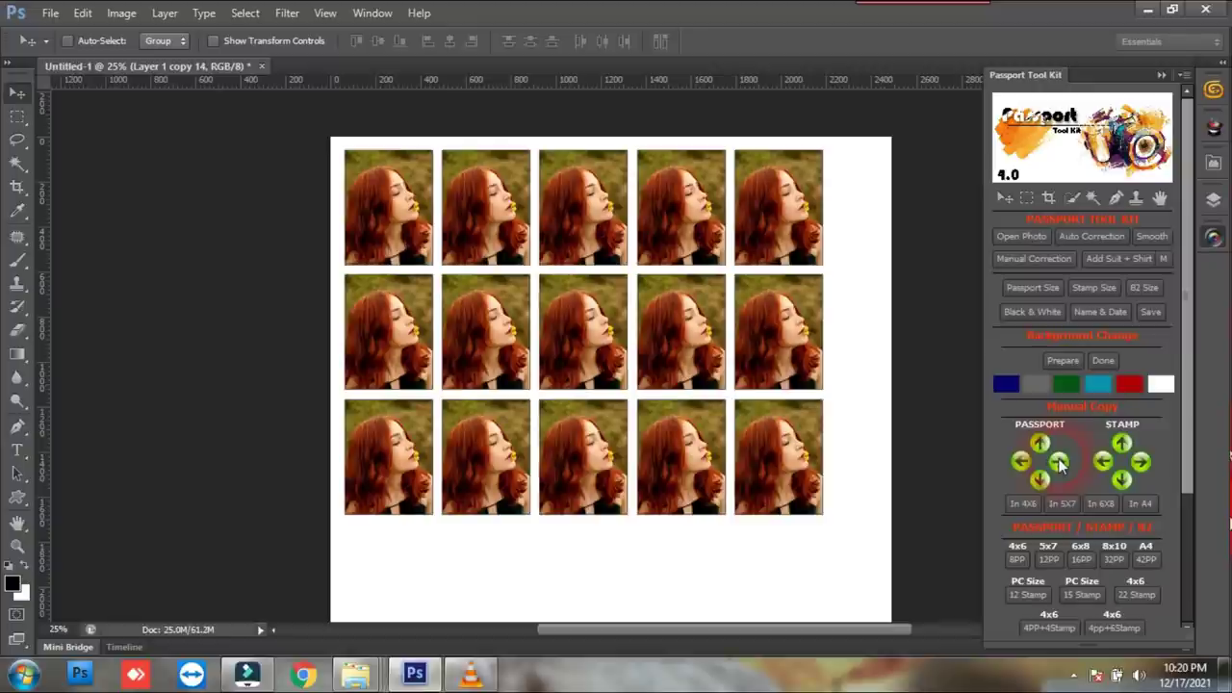
Step: Add two more copies below the last column and zoom out to the whole page
{"action": "scroll", "coordinate": [1059, 465], "scroll_direction": "down", "scroll_amount": 1}
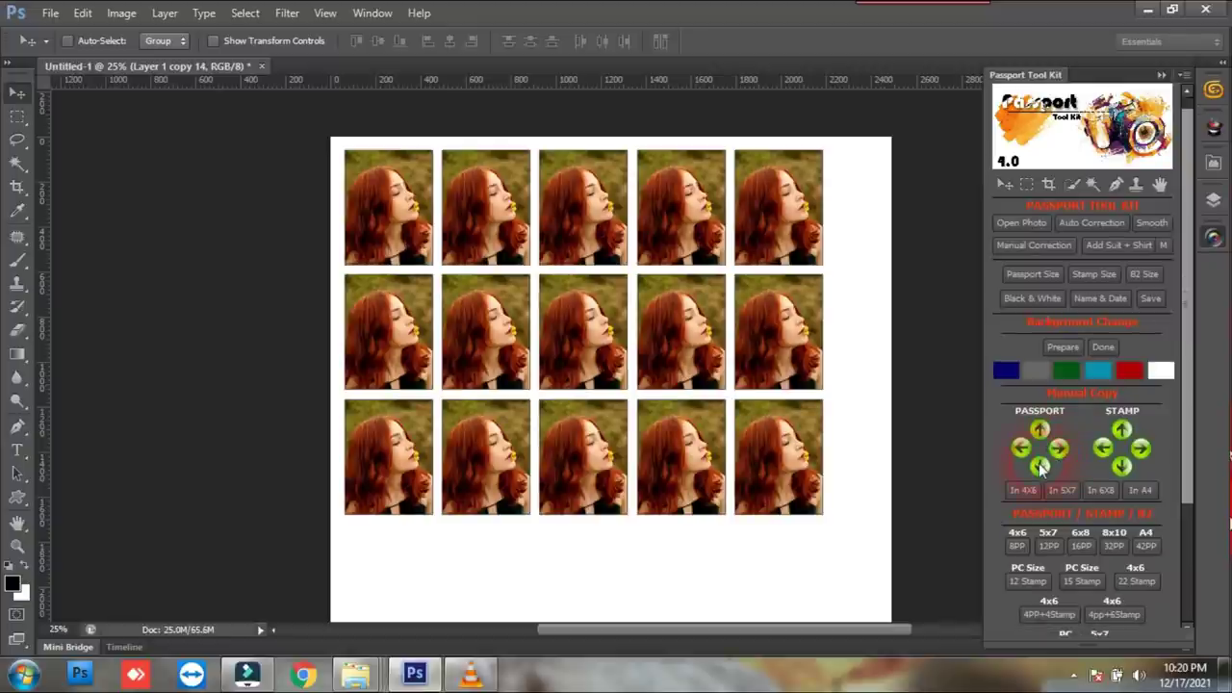
{"action": "scroll", "coordinate": [886, 453], "scroll_direction": "down", "scroll_amount": 1}
{"action": "scroll", "coordinate": [886, 454], "scroll_direction": "down", "scroll_amount": 2}
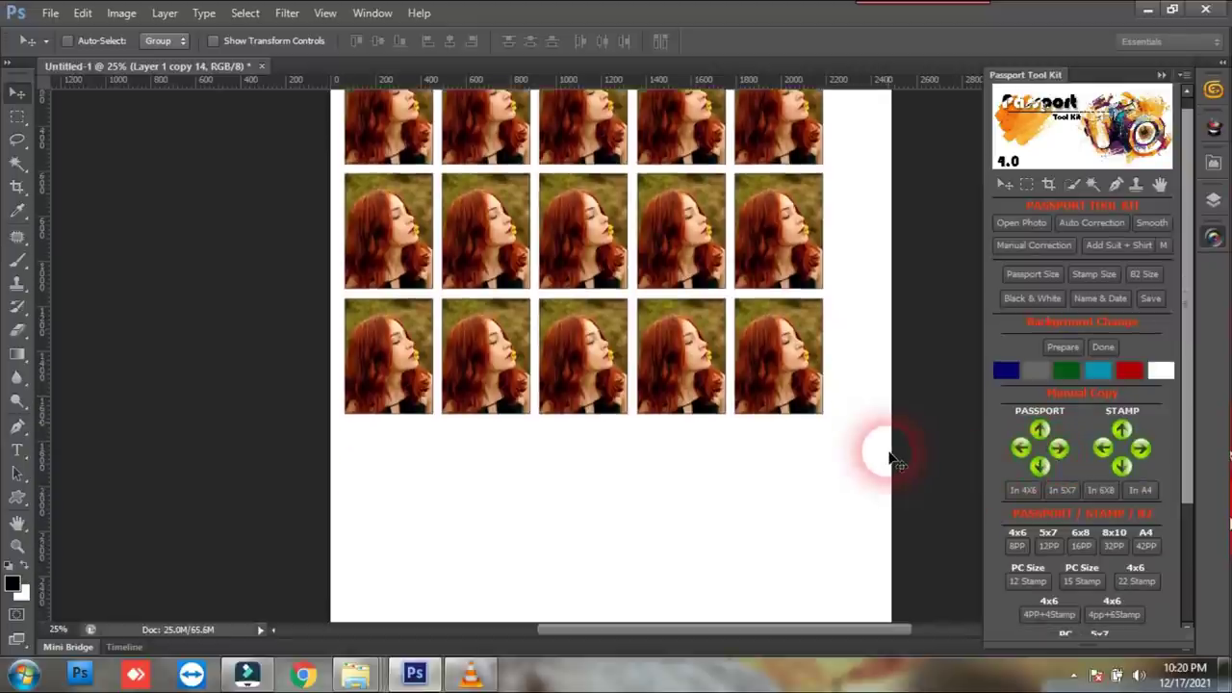
{"action": "scroll", "coordinate": [886, 454], "scroll_direction": "down", "scroll_amount": 2}
{"action": "left_click", "coordinate": [1039, 468]}
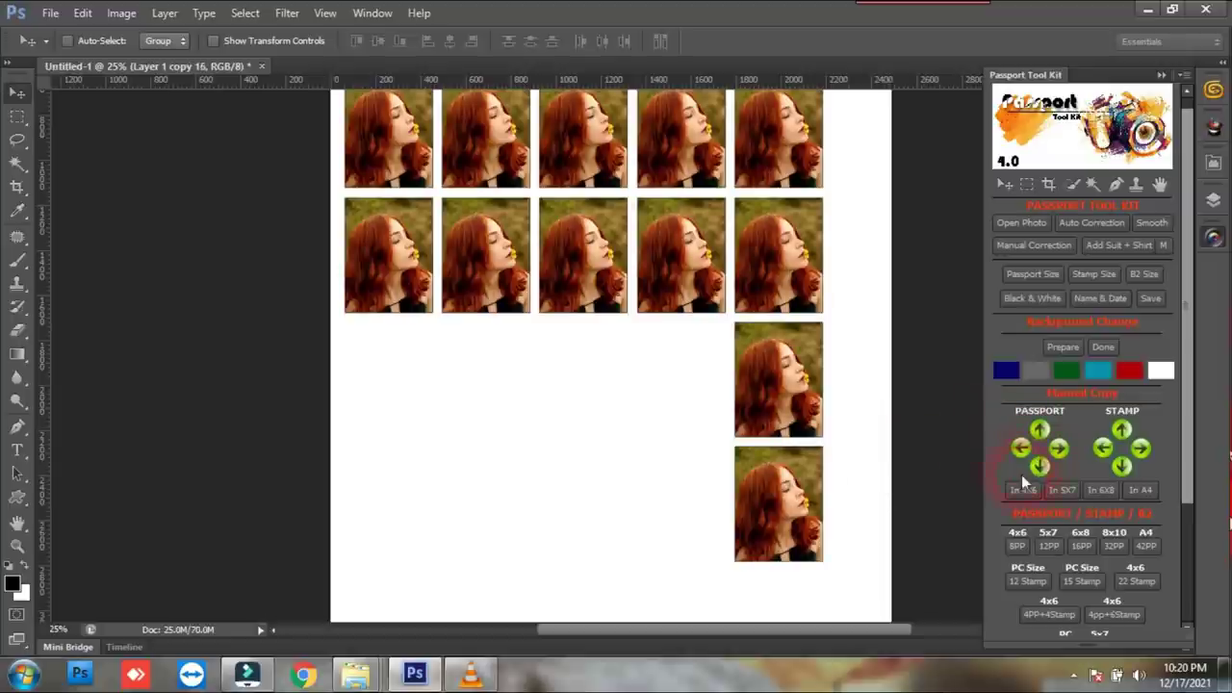
{"action": "left_click", "coordinate": [767, 567]}
{"action": "key", "text": "ctrl+minus"}
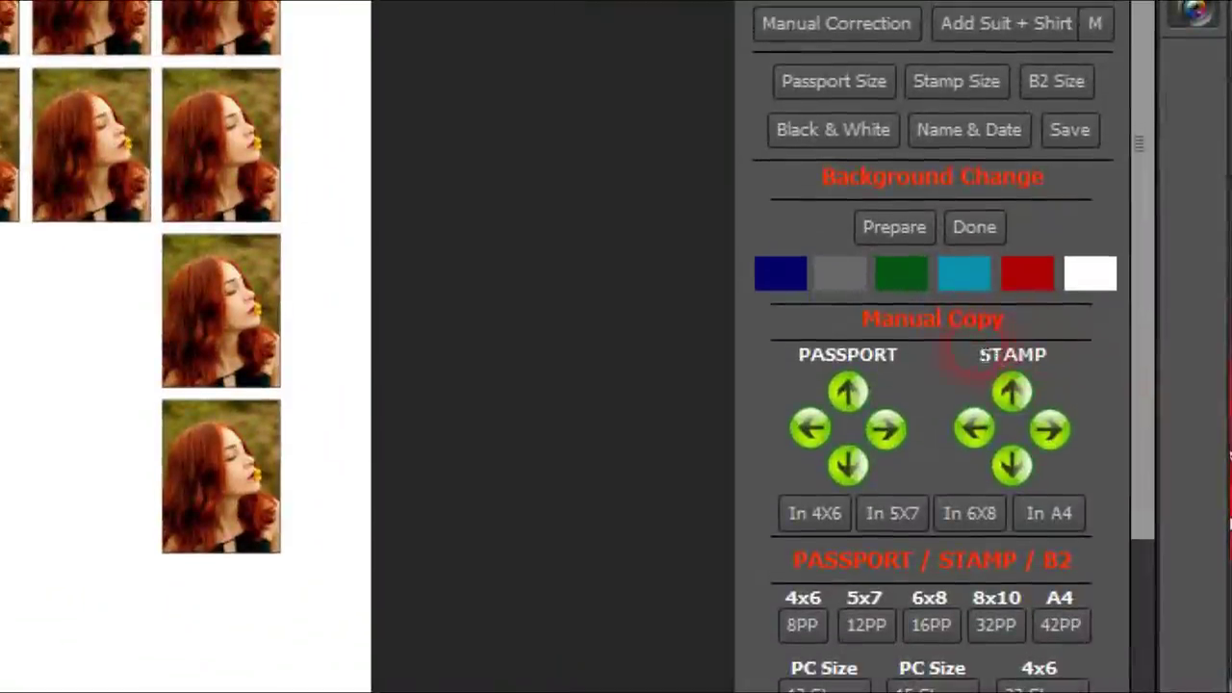
{"action": "left_click_drag", "start_coordinate": [962, 356], "coordinate": [1051, 356]}
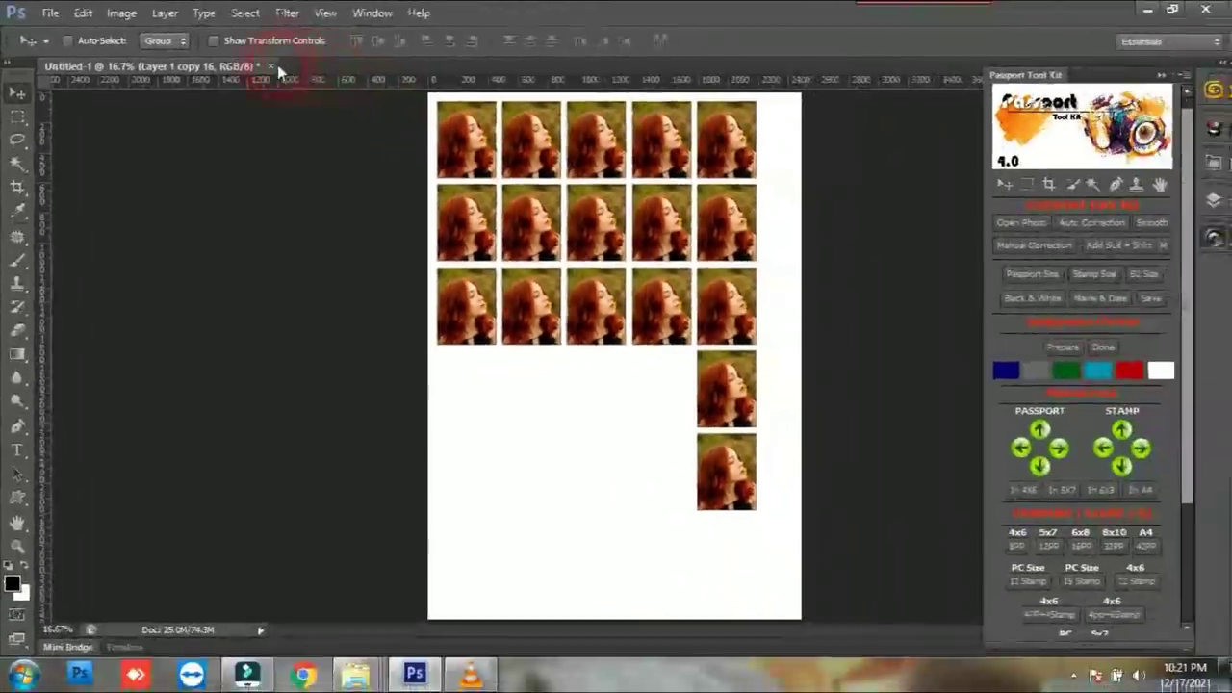
Step: Close the 17-copy Untitled-1 sheet, discarding its changes
{"action": "left_click", "coordinate": [271, 66]}
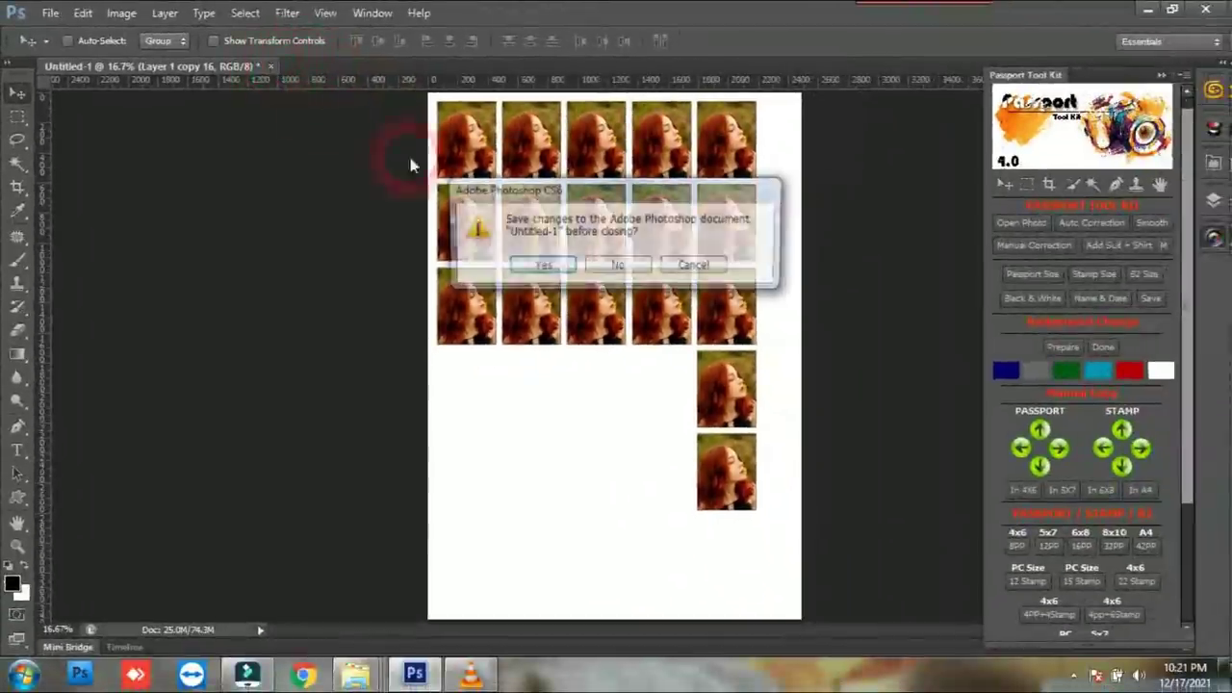
{"action": "left_click", "coordinate": [617, 265]}
{"action": "scroll", "coordinate": [1189, 476], "scroll_direction": "down", "scroll_amount": 1}
{"action": "scroll", "coordinate": [1126, 448], "scroll_direction": "down", "scroll_amount": 4}
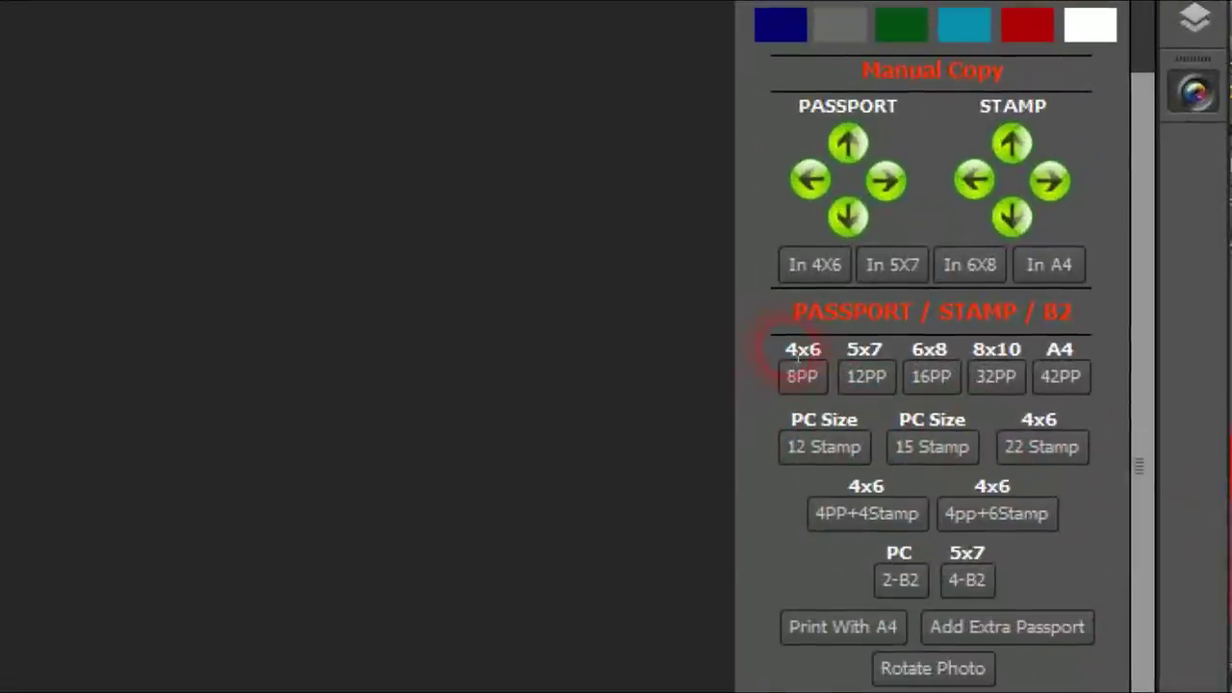
Step: Scroll the Passport Tool Kit panel down to its print-size and batch buttons
{"action": "double_click", "coordinate": [803, 353]}
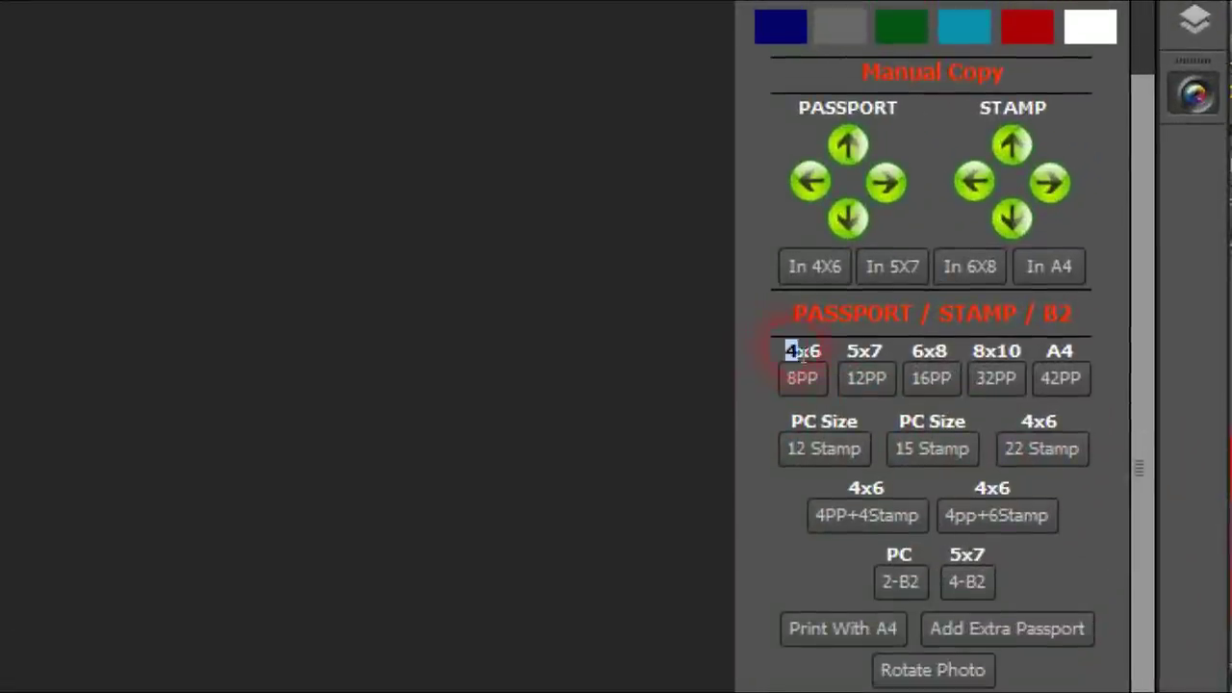
{"action": "left_click_drag", "start_coordinate": [847, 352], "coordinate": [859, 354]}
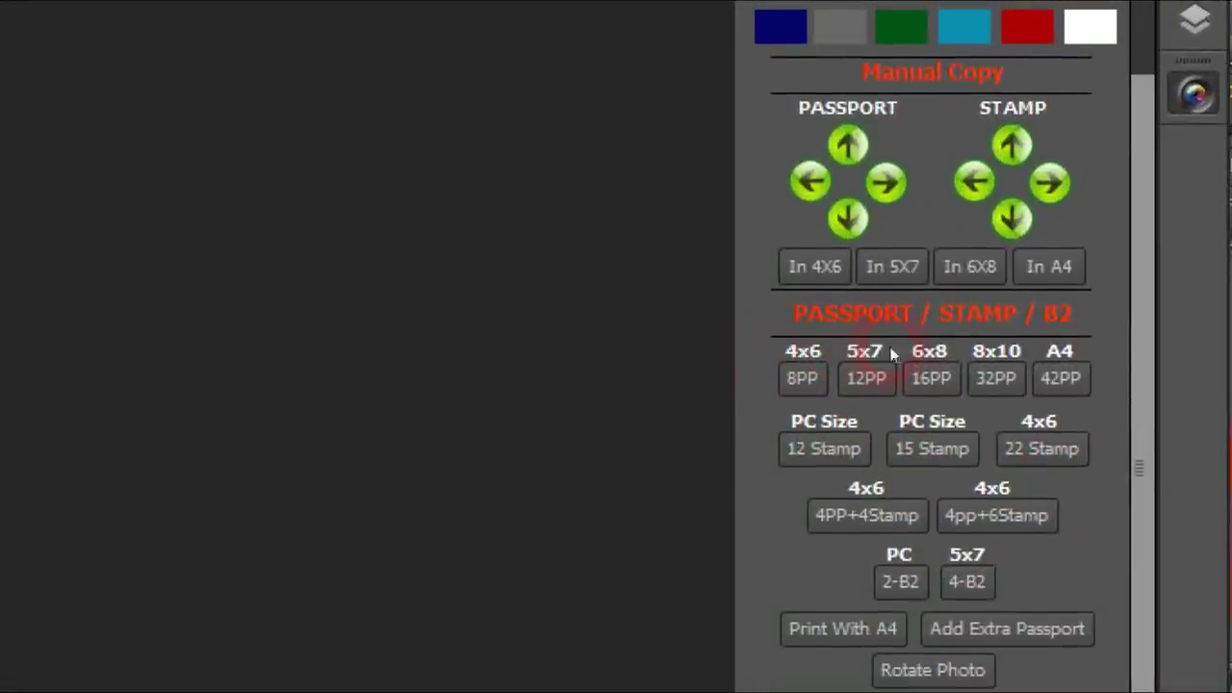
{"action": "left_click", "coordinate": [926, 369]}
{"action": "double_click", "coordinate": [926, 347]}
{"action": "left_click", "coordinate": [995, 369]}
{"action": "double_click", "coordinate": [997, 345]}
{"action": "scroll", "coordinate": [1020, 347], "scroll_direction": "down", "scroll_amount": 1}
{"action": "left_click", "coordinate": [1059, 319]}
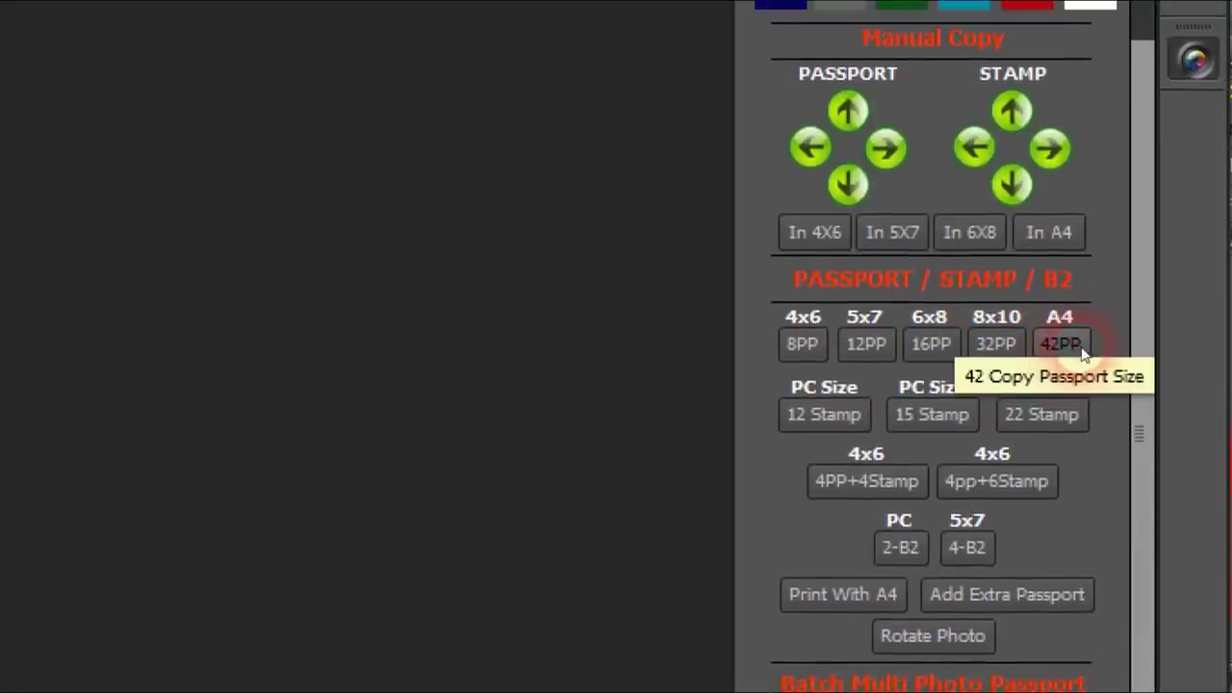
{"action": "scroll", "coordinate": [1083, 354], "scroll_direction": "up", "scroll_amount": 1}
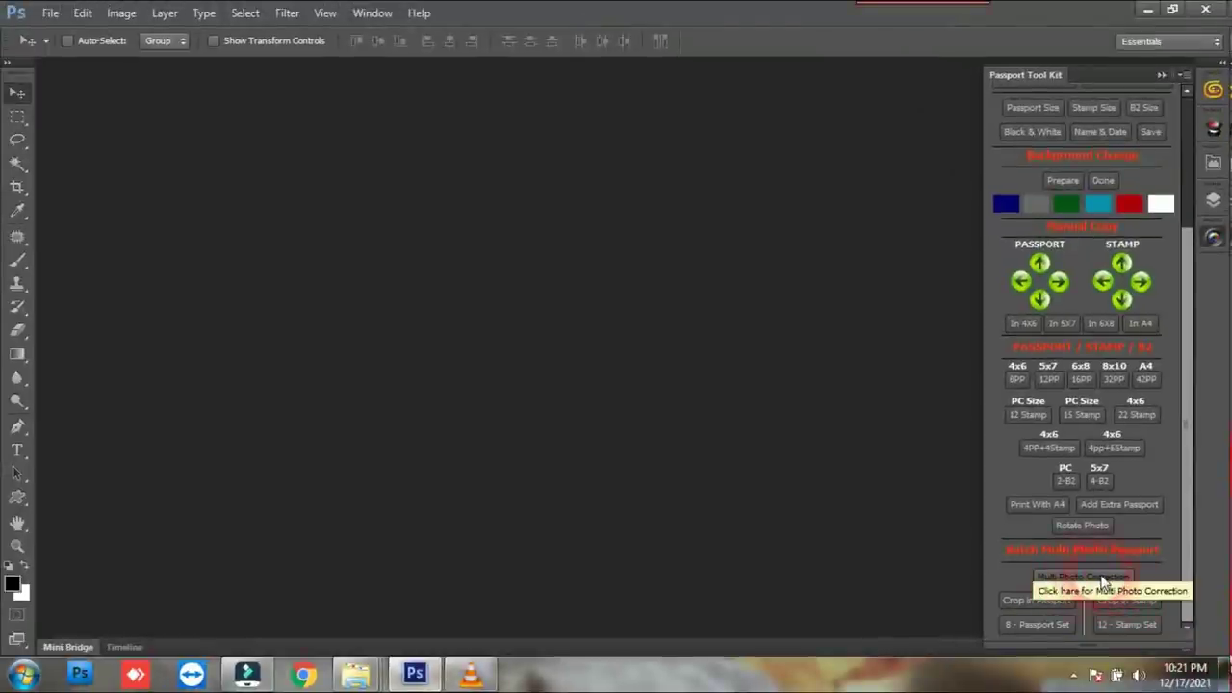
Step: Open the Multi Photo Passport folder and copy the Demo photos
{"action": "left_click", "coordinate": [630, 618]}
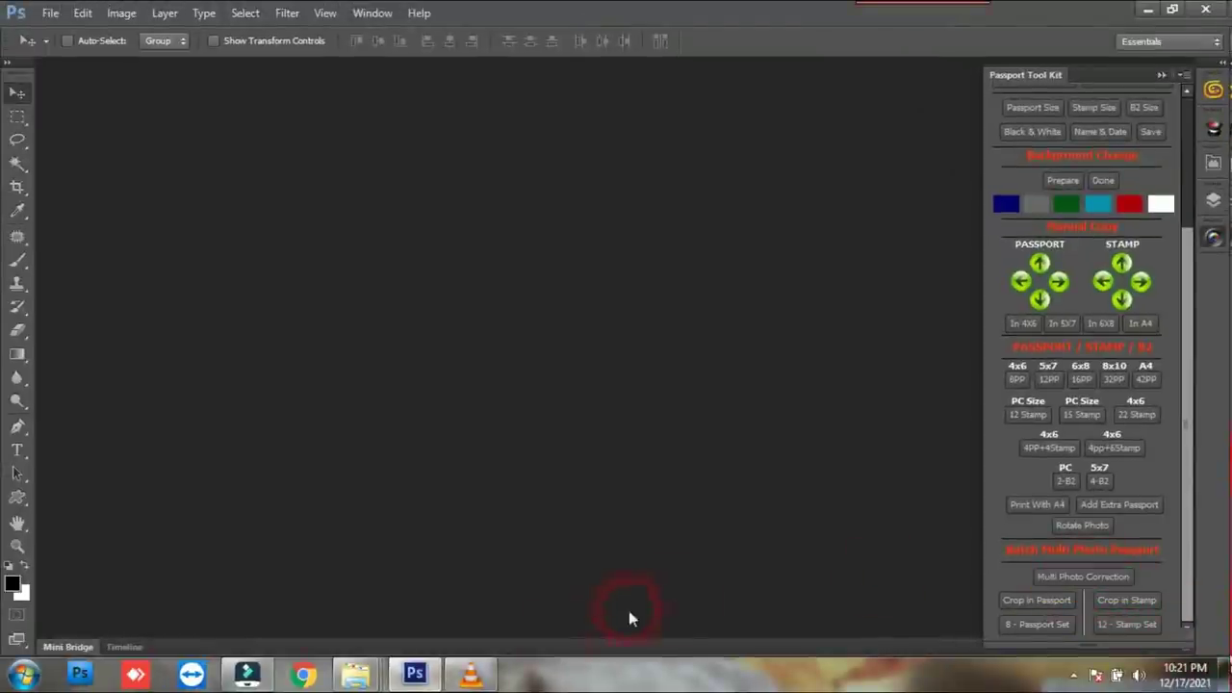
{"action": "mouse_move", "coordinate": [355, 674]}
{"action": "left_click", "coordinate": [508, 569]}
{"action": "key", "text": "BackSpace"}
{"action": "double_click", "coordinate": [833, 271]}
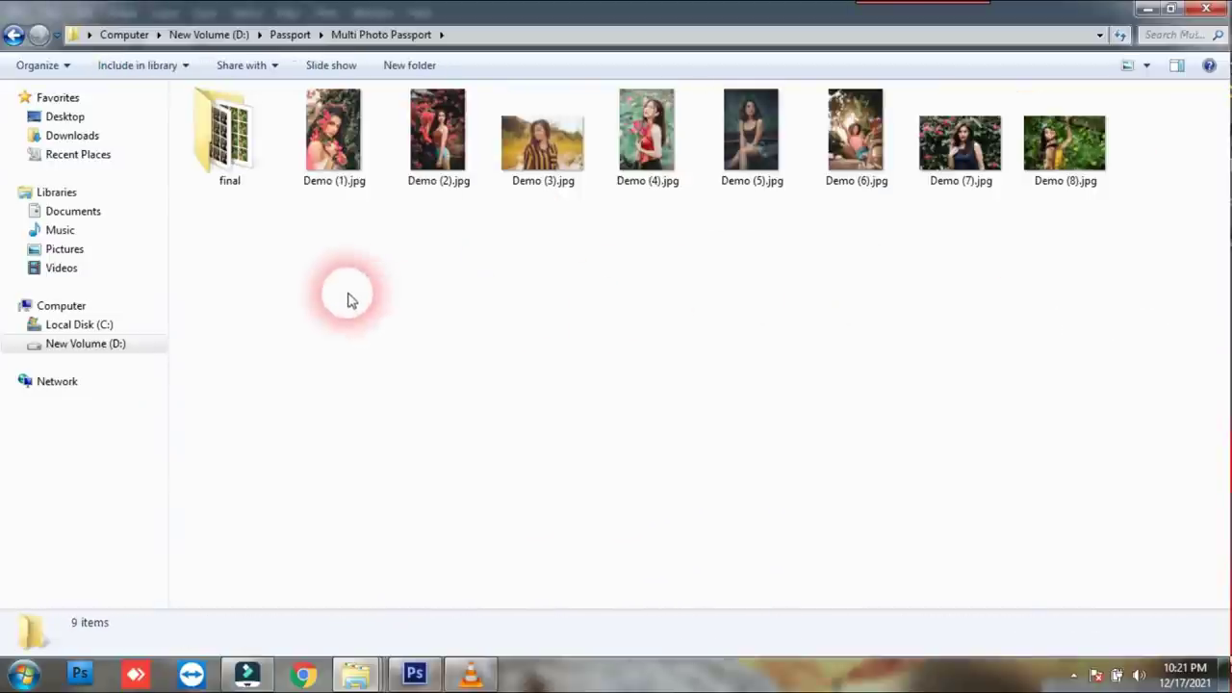
{"action": "left_click_drag", "start_coordinate": [347, 298], "coordinate": [1223, 101]}
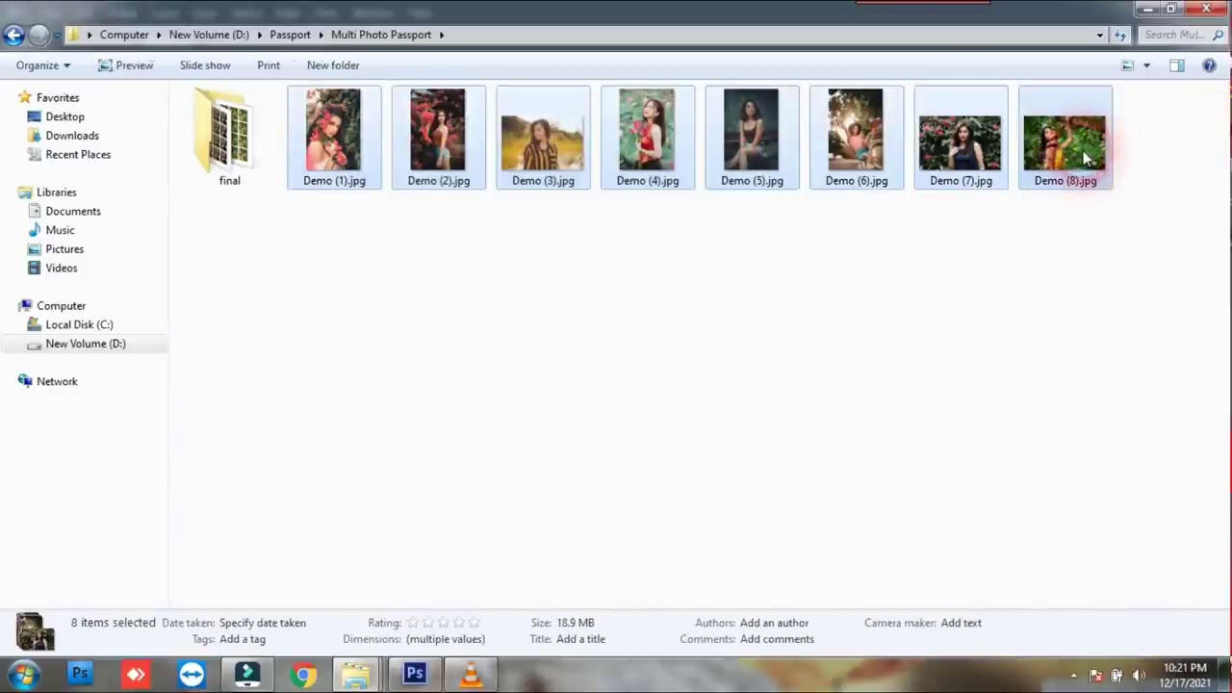
{"action": "right_click", "coordinate": [1085, 159]}
{"action": "left_click", "coordinate": [954, 535]}
Step: Create a new folder holding pasted copies of the eight Demo photos
{"action": "right_click", "coordinate": [941, 424]}
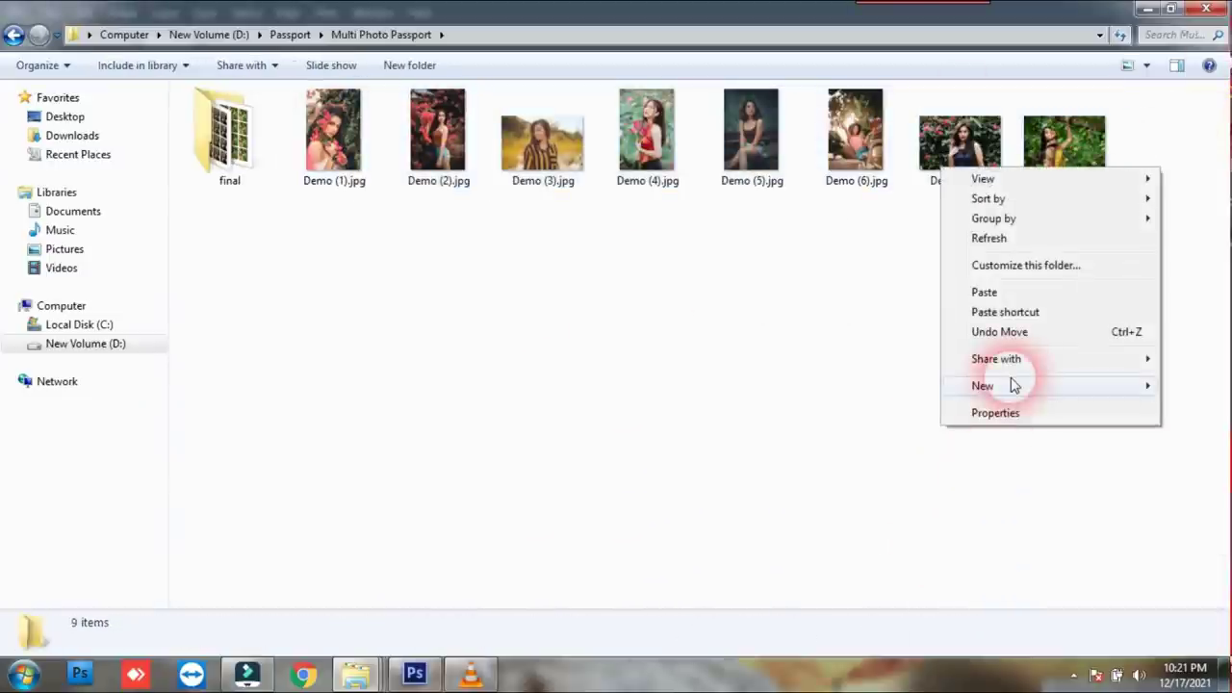
{"action": "mouse_move", "coordinate": [983, 386]}
{"action": "left_click", "coordinate": [856, 388]}
{"action": "key", "text": "Return"}
{"action": "key", "text": "Return"}
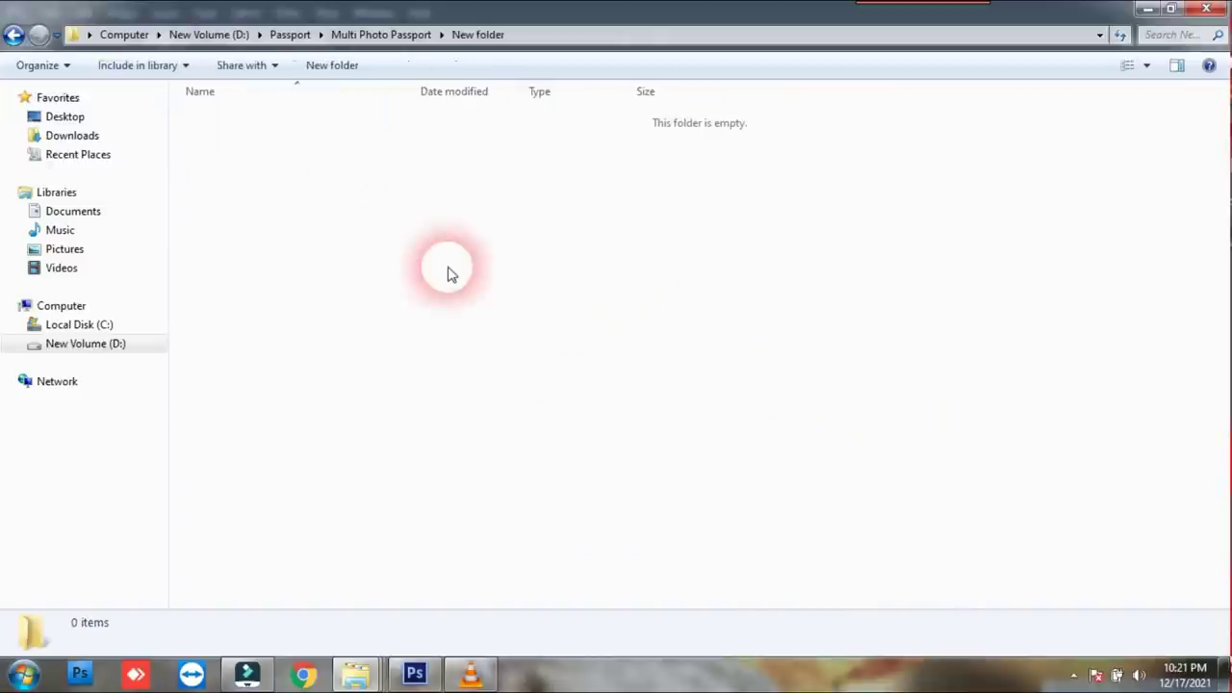
{"action": "right_click", "coordinate": [448, 274]}
{"action": "left_click", "coordinate": [531, 404]}
{"action": "key", "text": "BackSpace"}
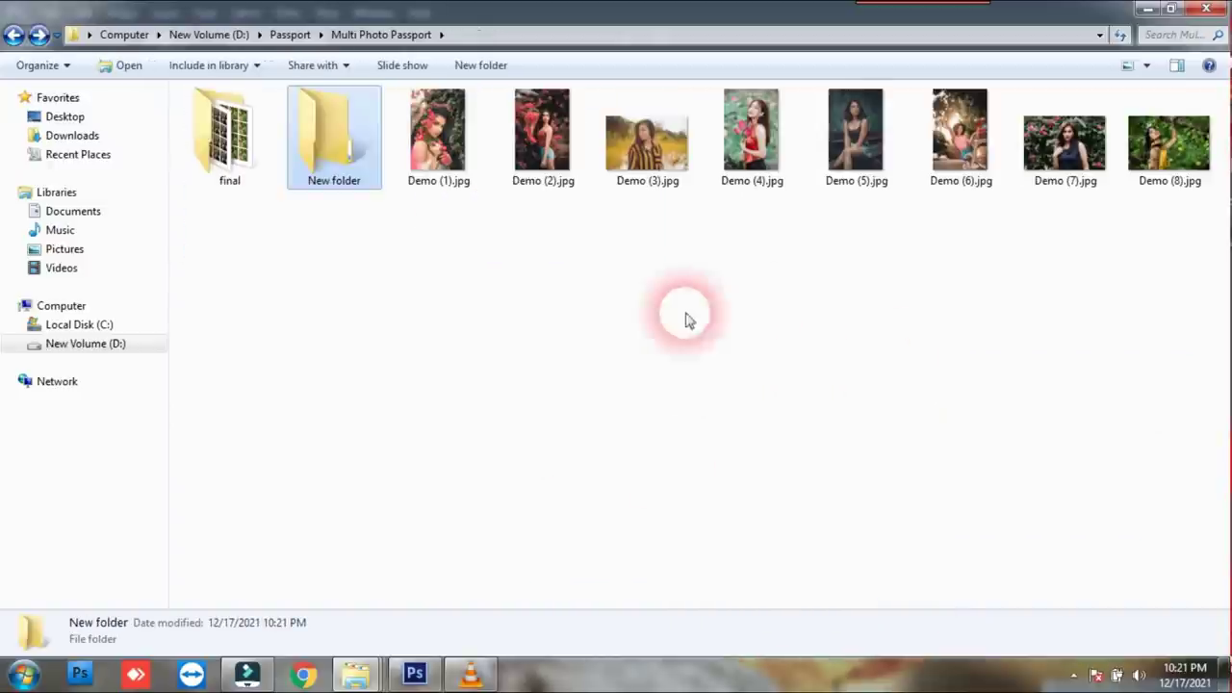
{"action": "left_click_drag", "start_coordinate": [449, 279], "coordinate": [1229, 91]}
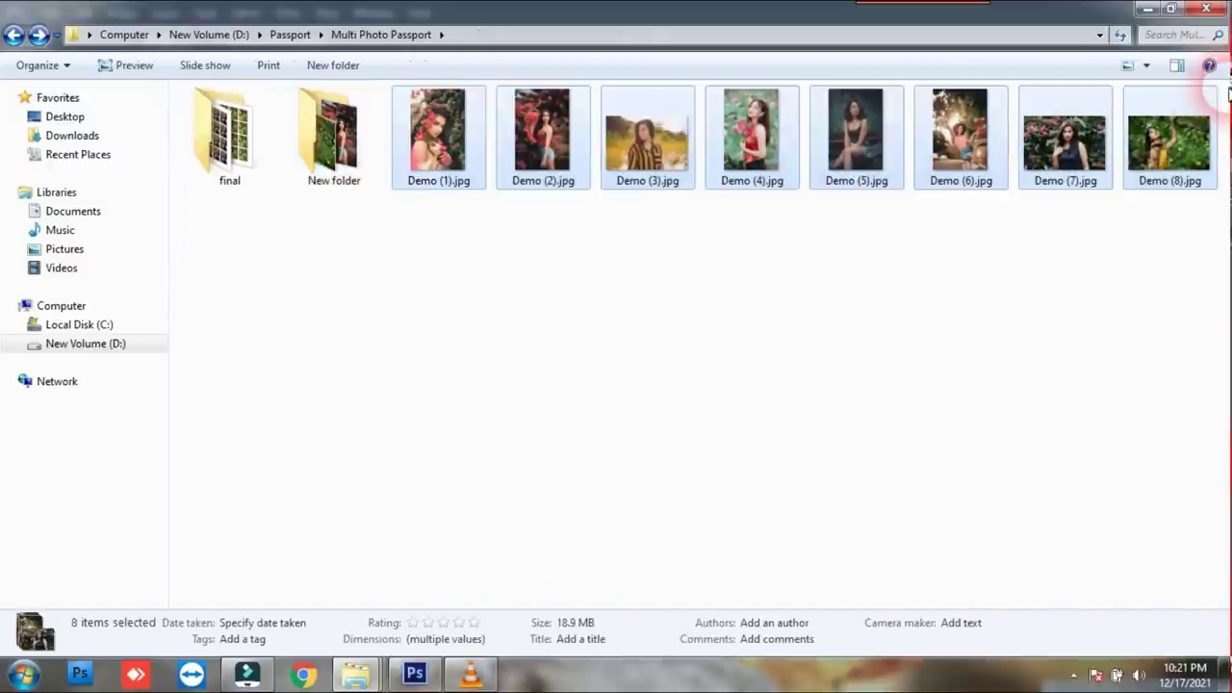
{"action": "left_click", "coordinate": [1178, 267]}
{"action": "left_click_drag", "start_coordinate": [1230, 320], "coordinate": [451, 105]}
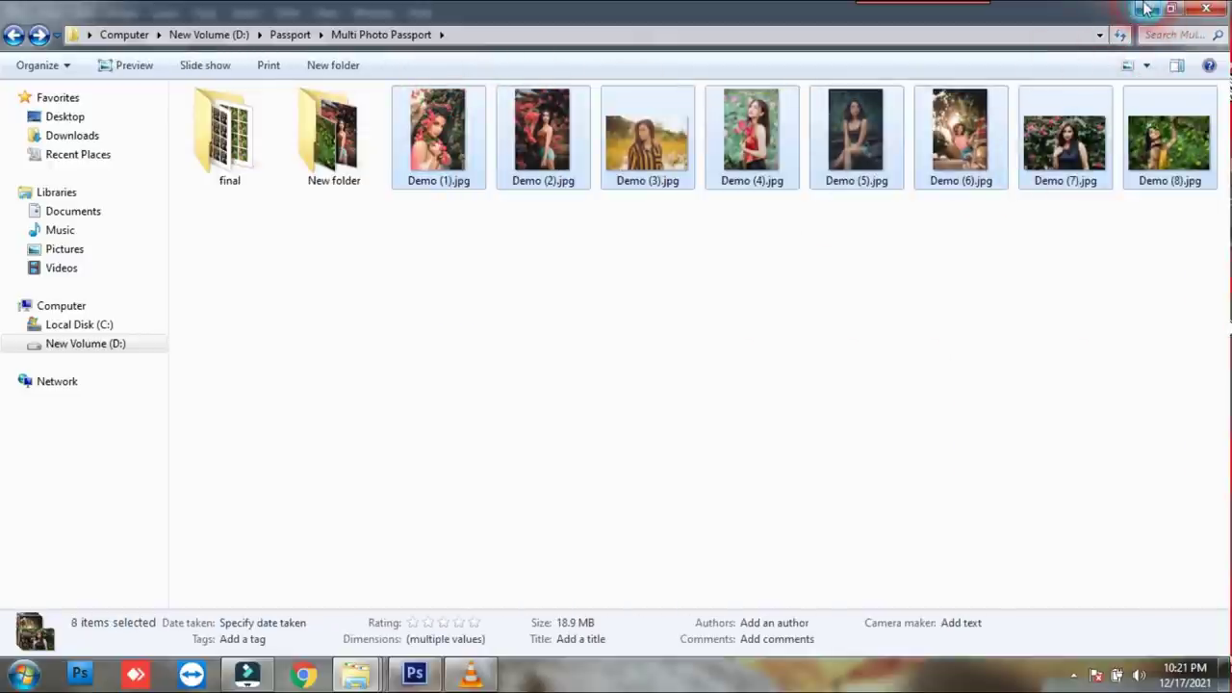
Step: Delete all the passport sheets in the final folder
{"action": "double_click", "coordinate": [200, 154]}
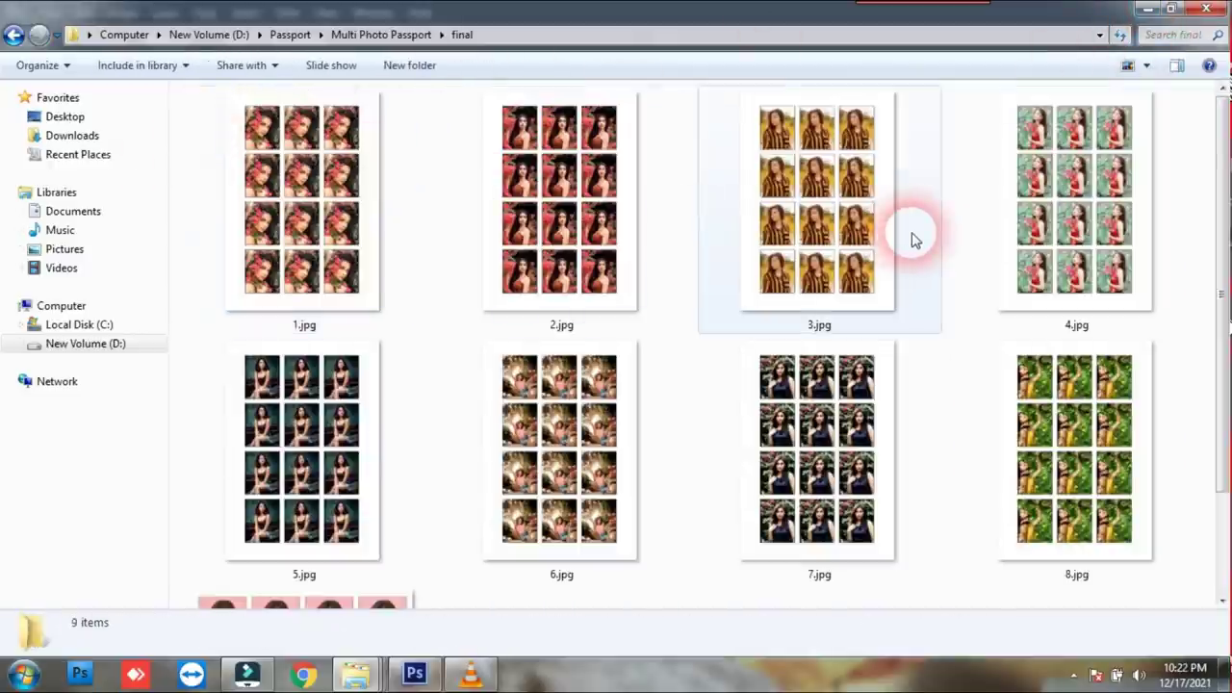
{"action": "key", "text": "Delete"}
{"action": "key", "text": "Return"}
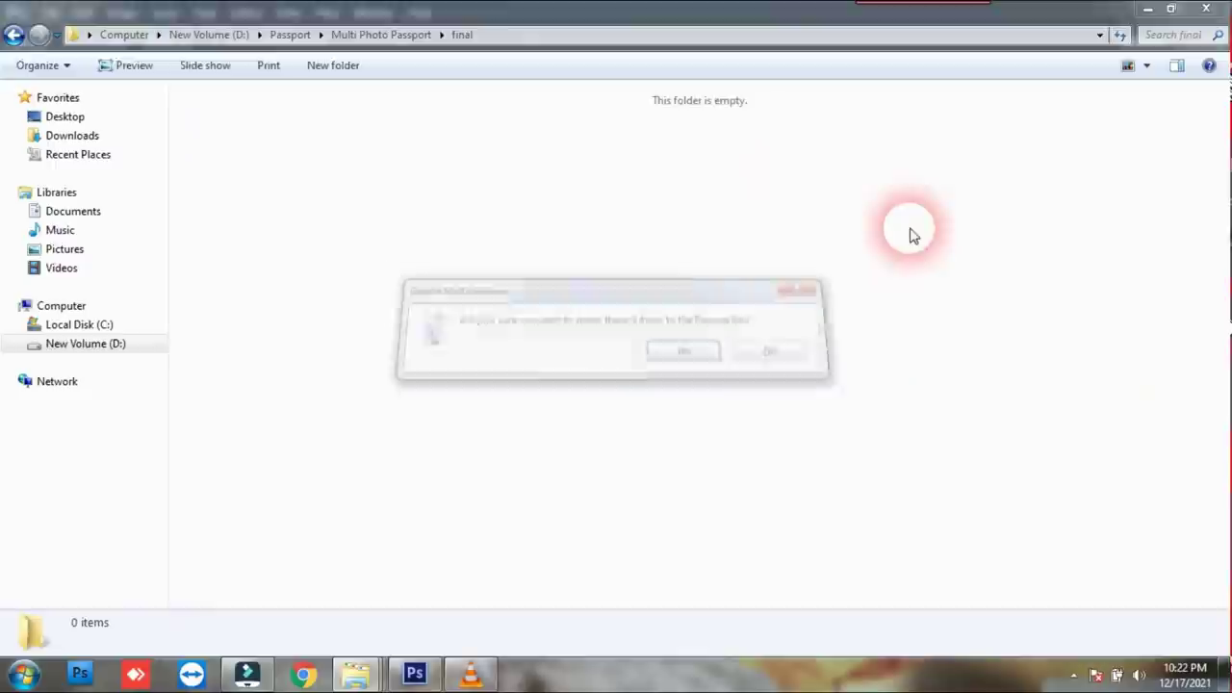
{"action": "left_click", "coordinate": [13, 35]}
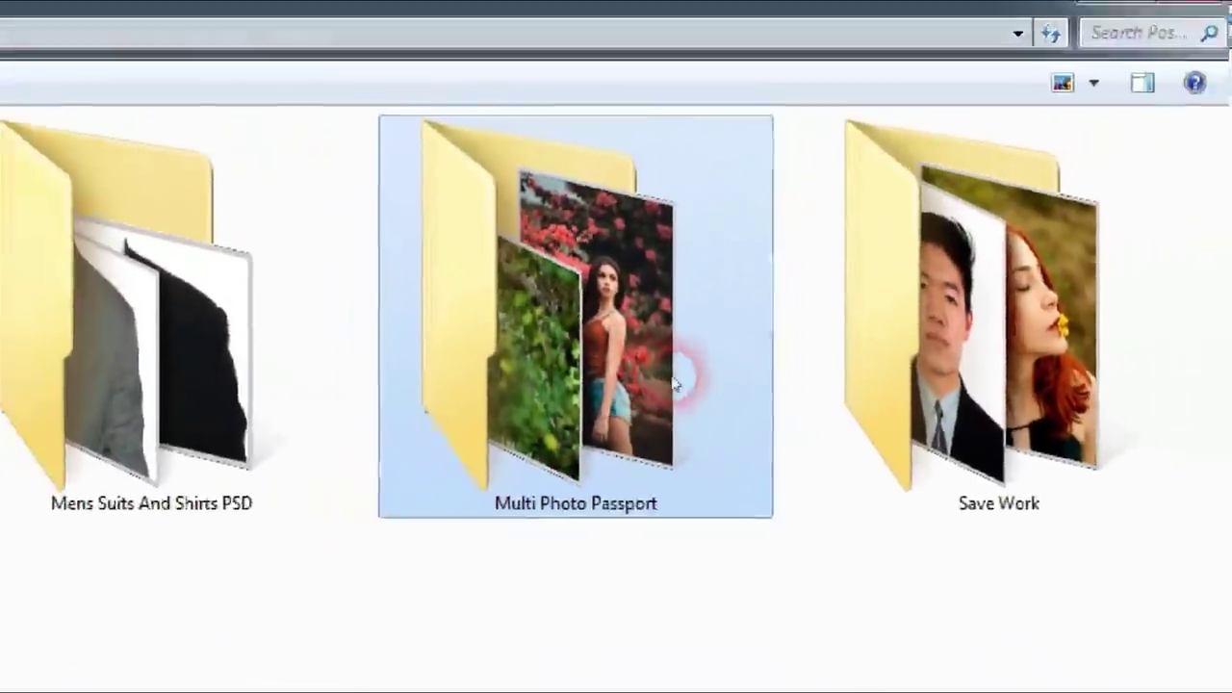
Step: Return to the Multi Photo Passport folder, then bring Photoshop back to the front
{"action": "double_click", "coordinate": [674, 384]}
{"action": "left_click_drag", "start_coordinate": [413, 285], "coordinate": [1227, 77]}
{"action": "left_click", "coordinate": [729, 529]}
{"action": "left_click", "coordinate": [415, 673]}
{"action": "left_click", "coordinate": [750, 591]}
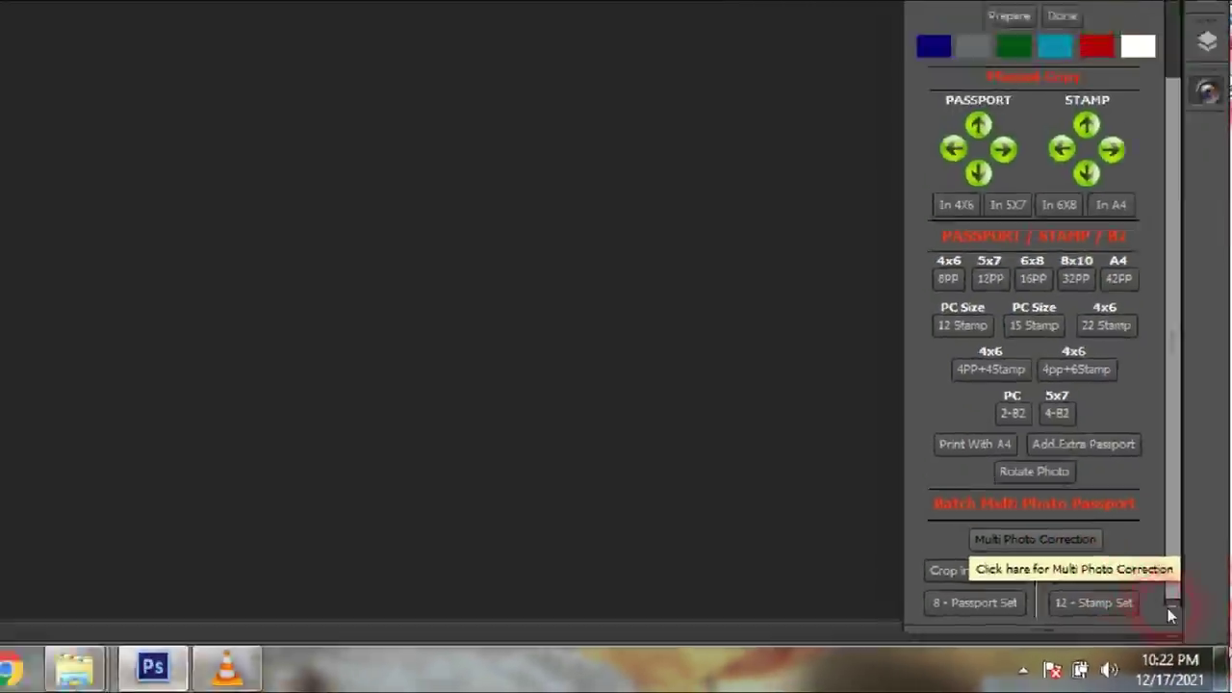
Step: Run Multi Photo Correction on the Demo photos, then start the Crop in Stamp batch
{"action": "left_click", "coordinate": [1035, 539]}
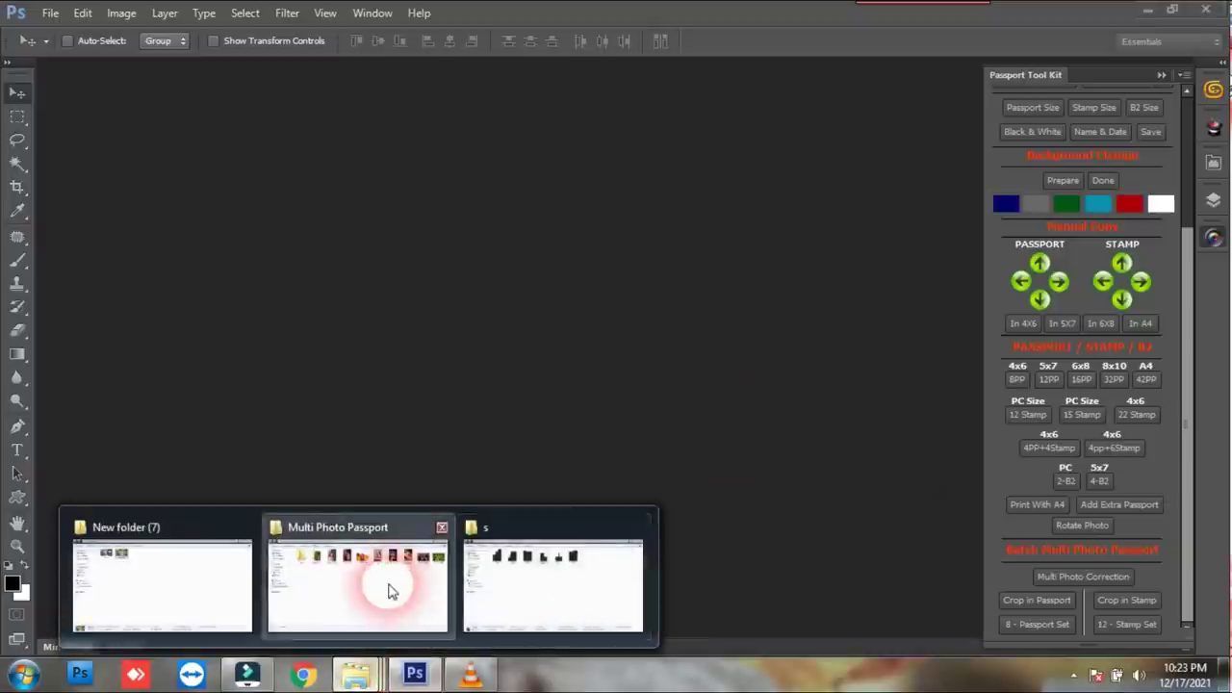
{"action": "mouse_move", "coordinate": [74, 667]}
{"action": "left_click", "coordinate": [388, 587]}
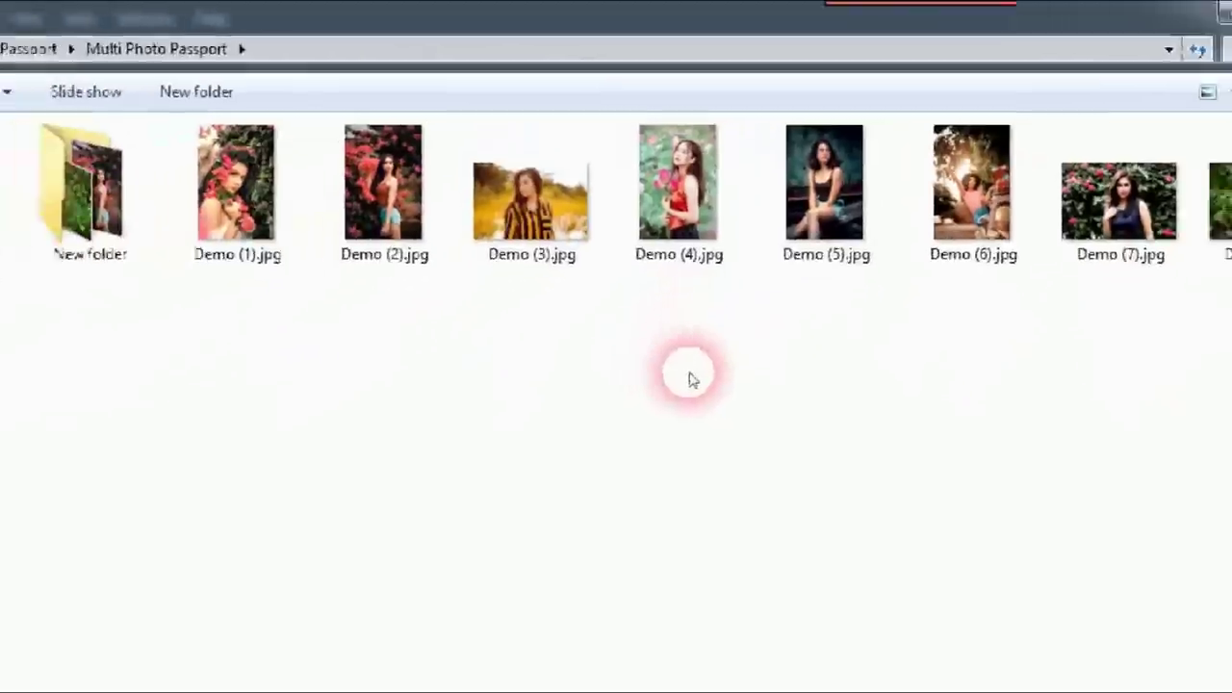
{"action": "left_click", "coordinate": [413, 669]}
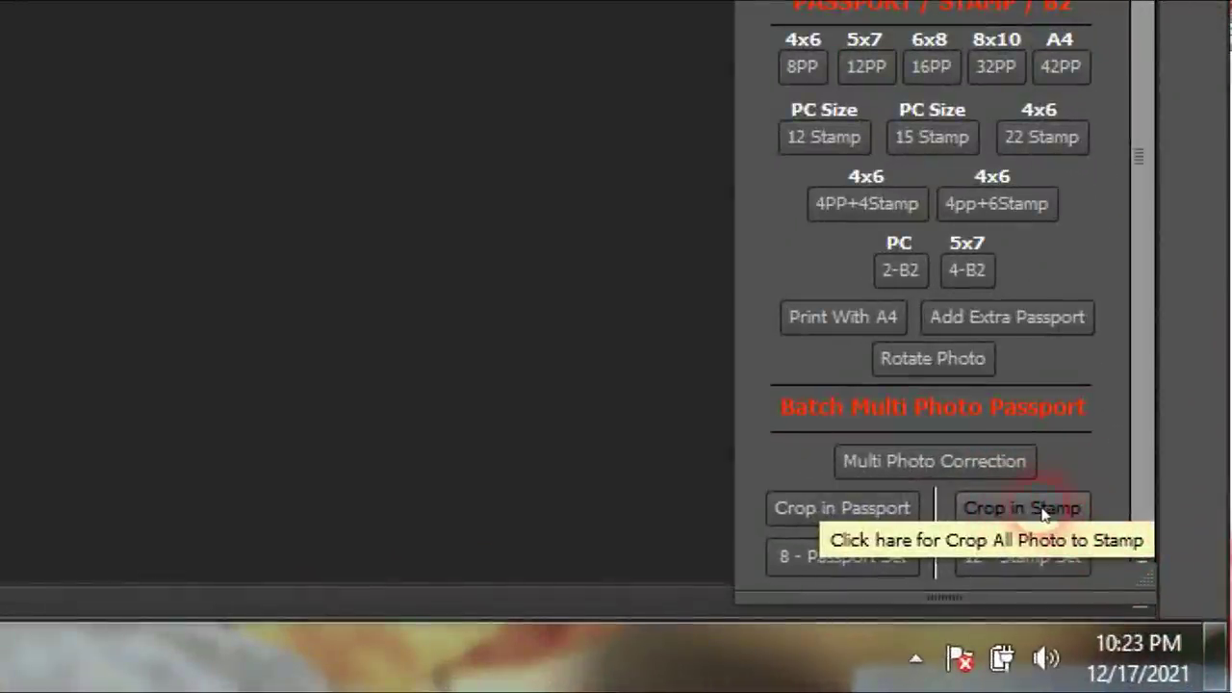
{"action": "left_click", "coordinate": [1045, 510]}
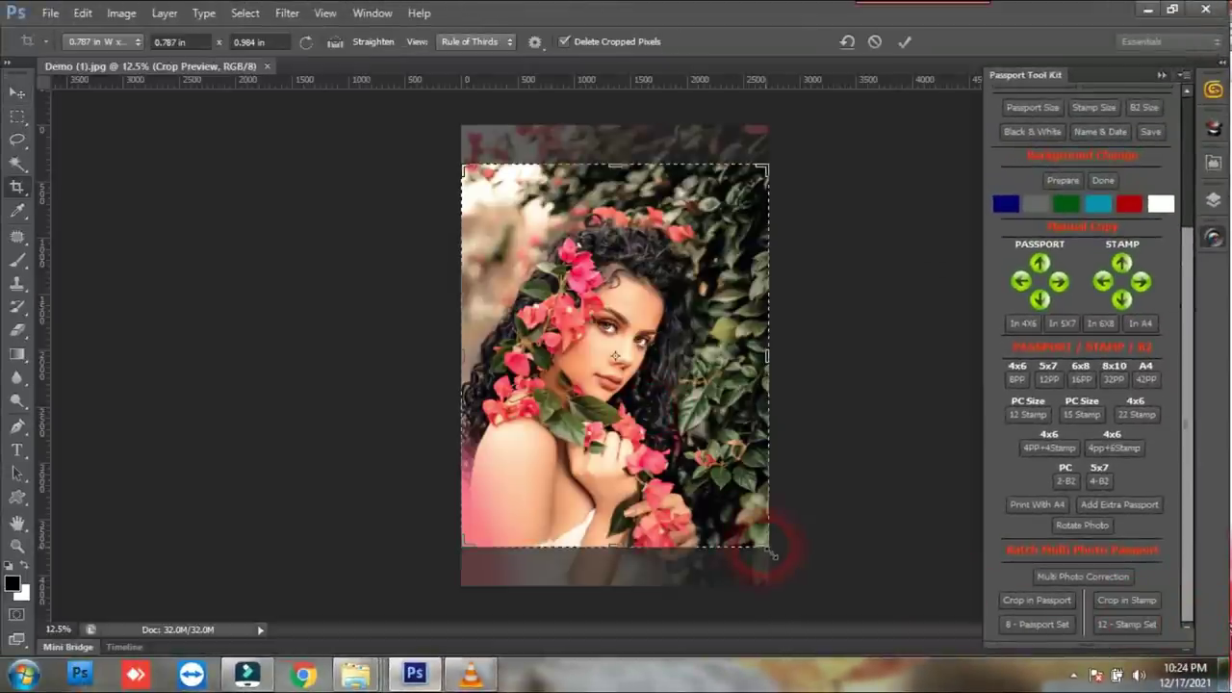
Step: Crop Demo (1) through Demo (5) to stamp size, framing the woman's face in each
{"action": "left_click_drag", "start_coordinate": [773, 556], "coordinate": [635, 388]}
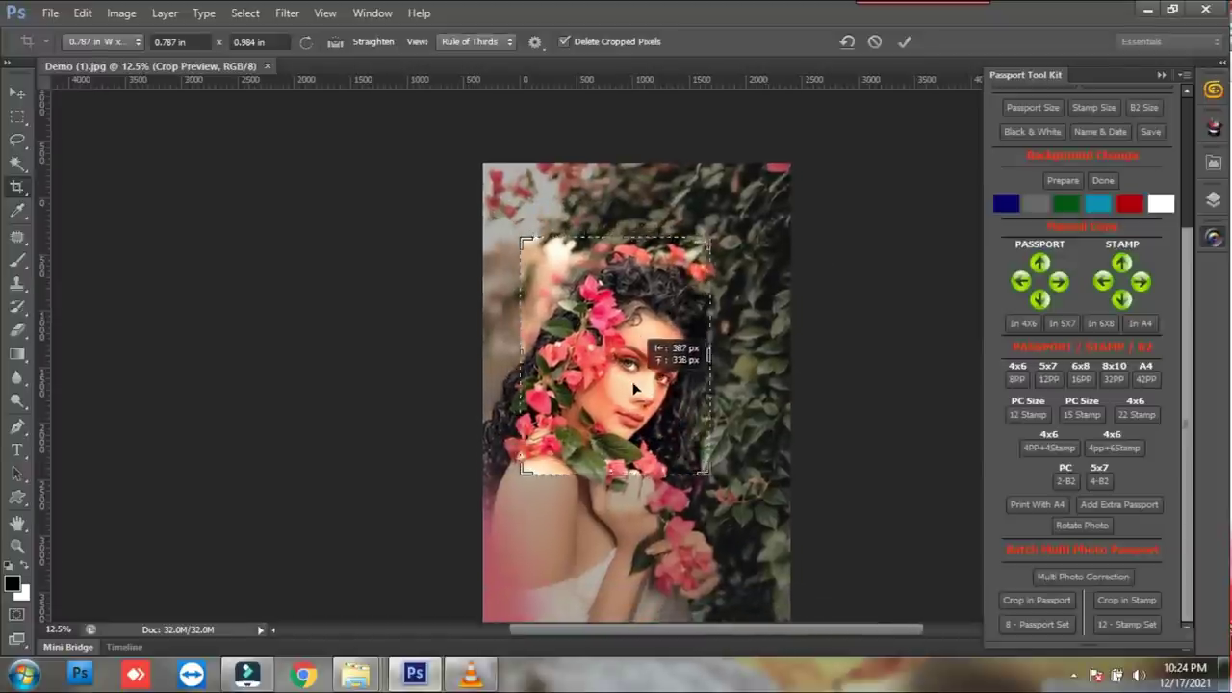
{"action": "double_click", "coordinate": [629, 430]}
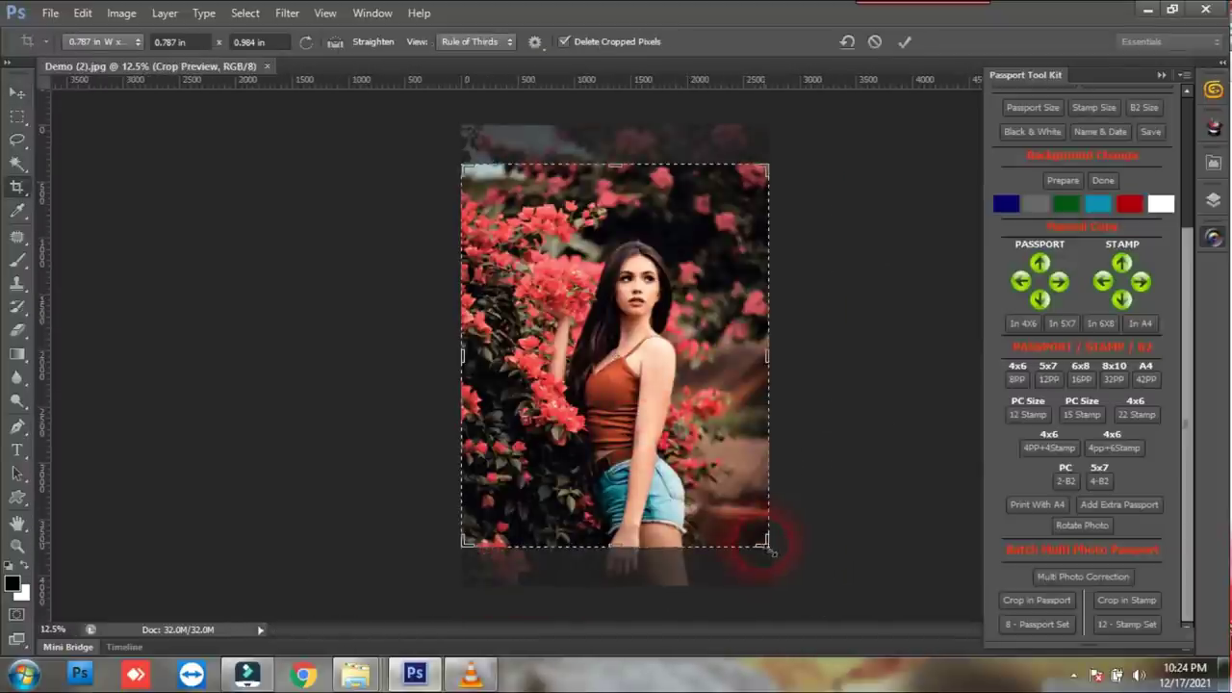
{"action": "left_click_drag", "start_coordinate": [769, 549], "coordinate": [581, 364]}
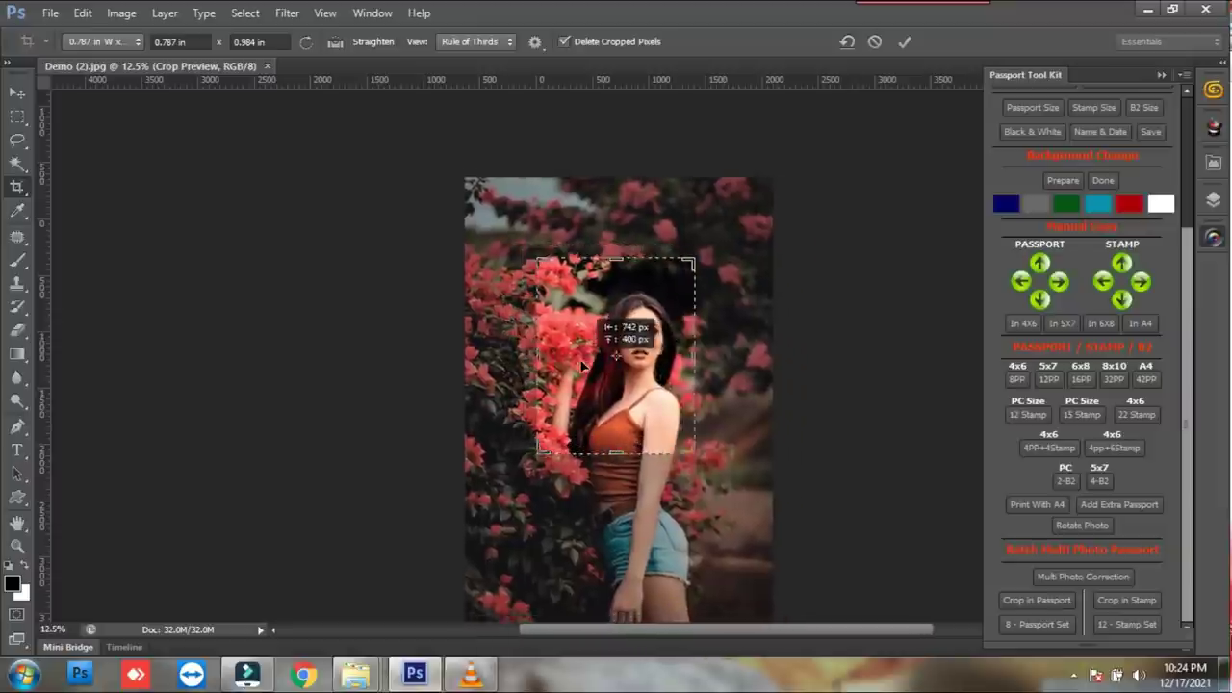
{"action": "double_click", "coordinate": [593, 383]}
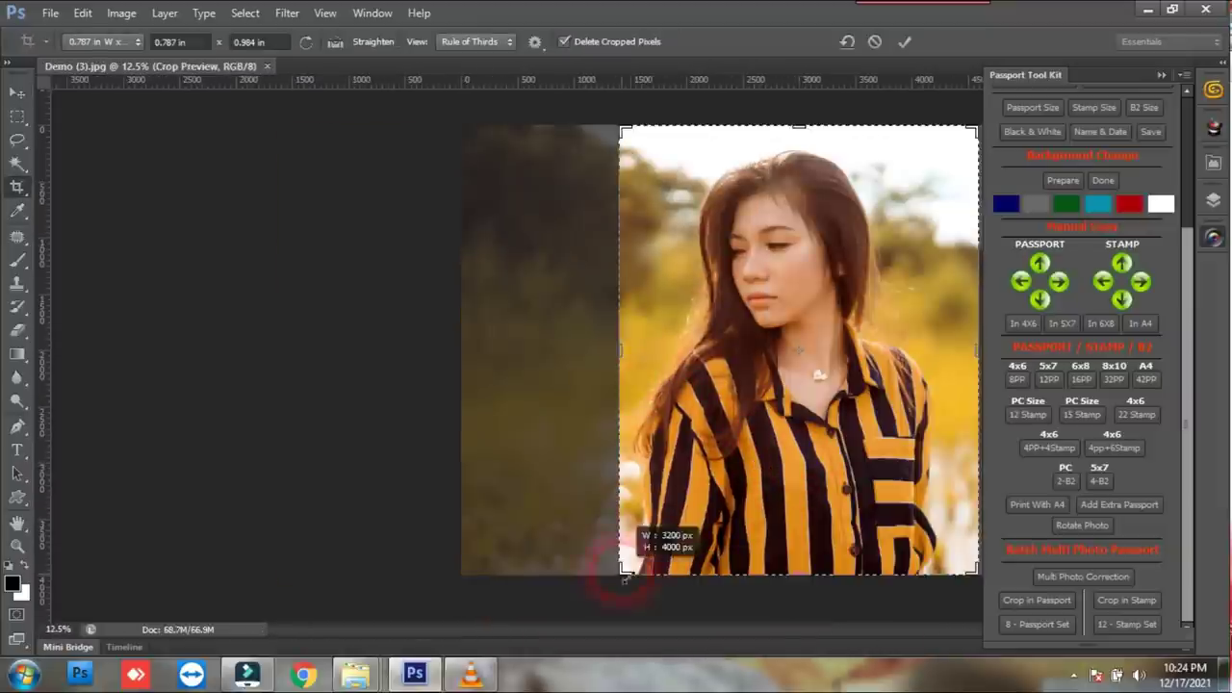
{"action": "left_click_drag", "start_coordinate": [624, 579], "coordinate": [674, 422]}
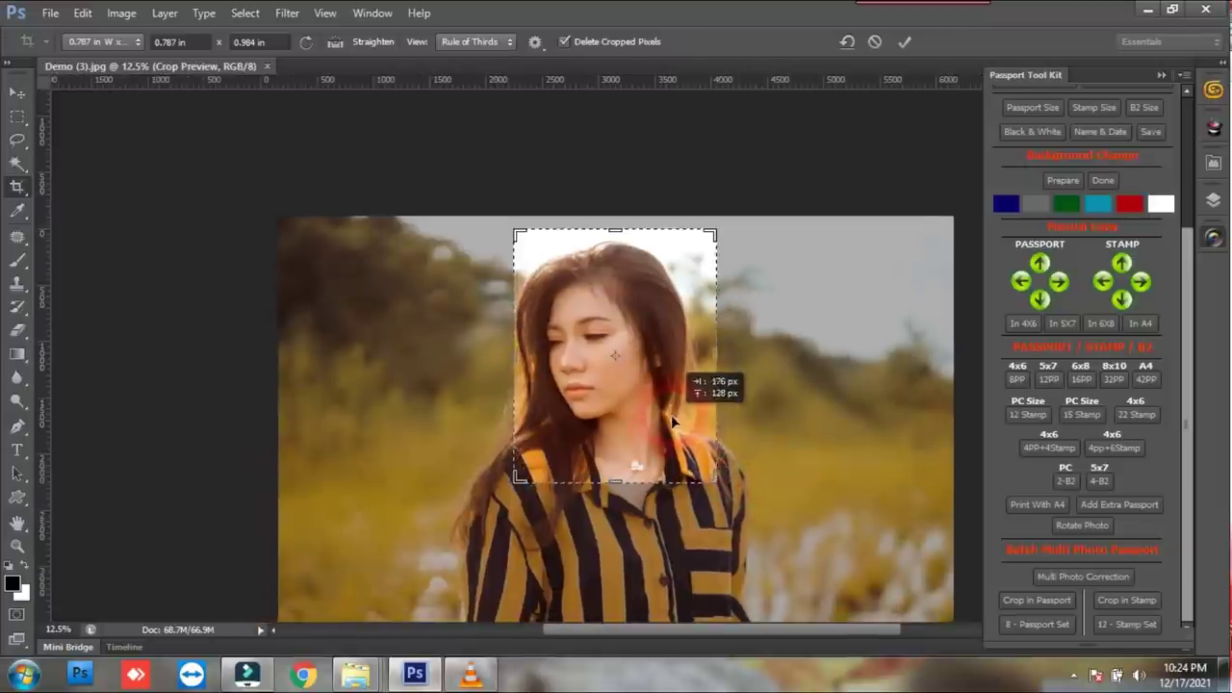
{"action": "double_click", "coordinate": [678, 424]}
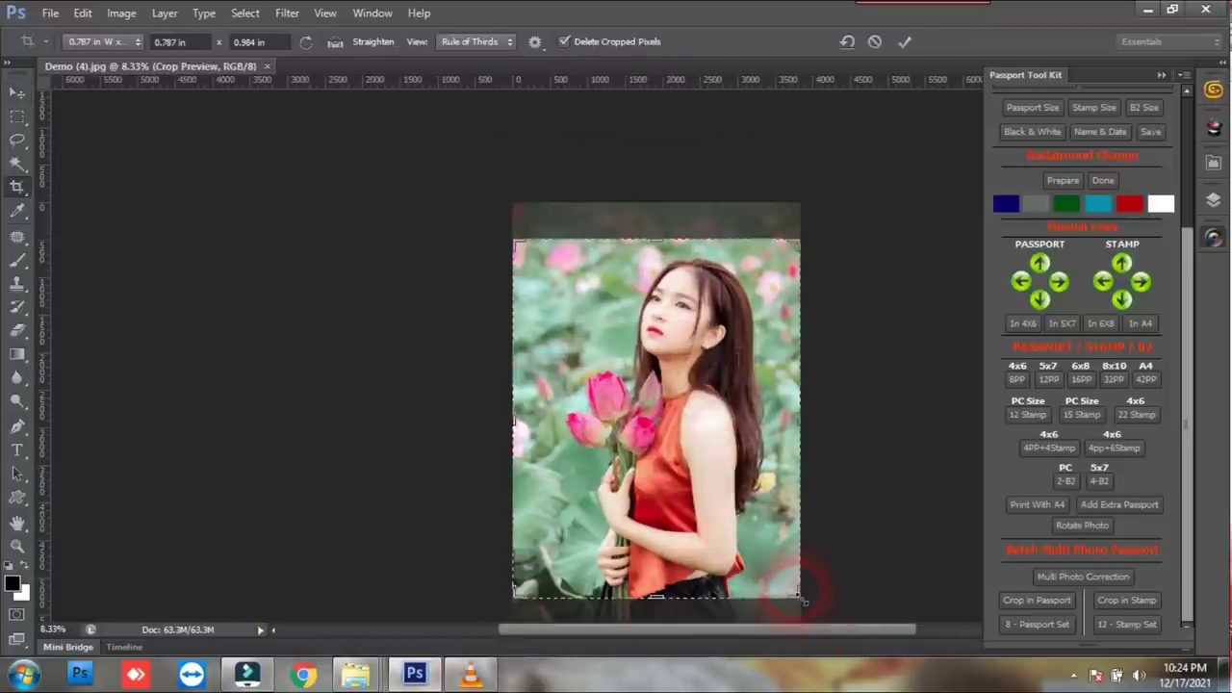
{"action": "left_click_drag", "start_coordinate": [801, 595], "coordinate": [616, 428]}
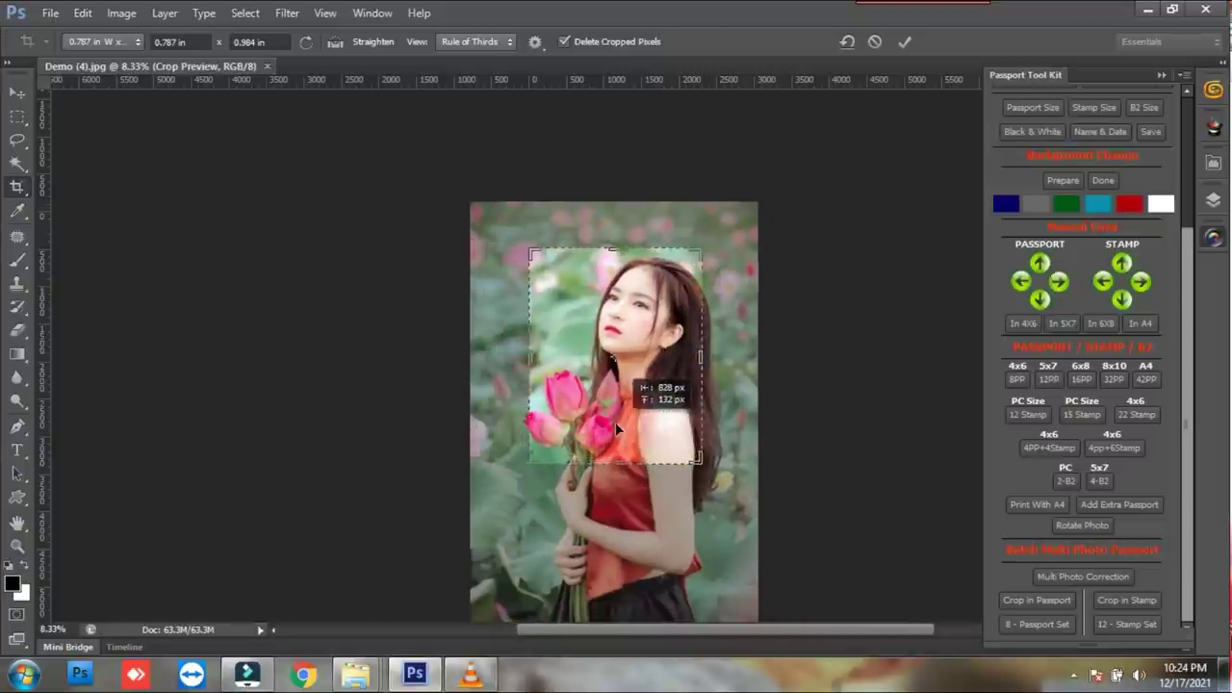
{"action": "double_click", "coordinate": [605, 429]}
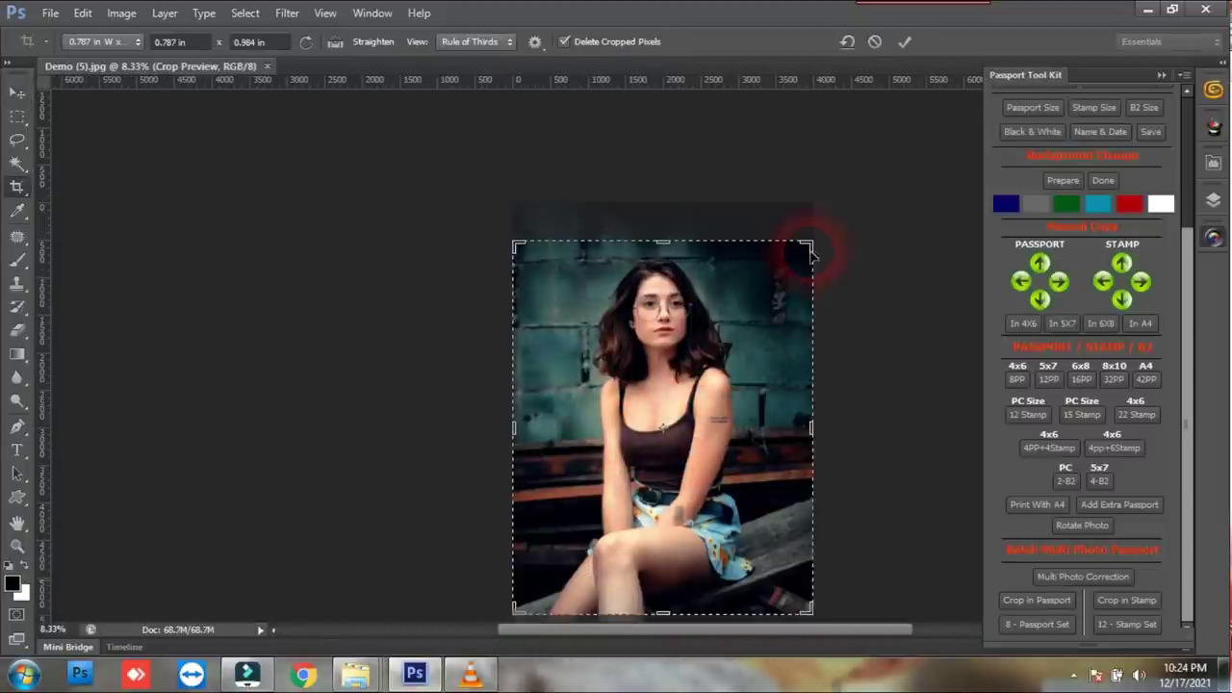
{"action": "double_click", "coordinate": [653, 402]}
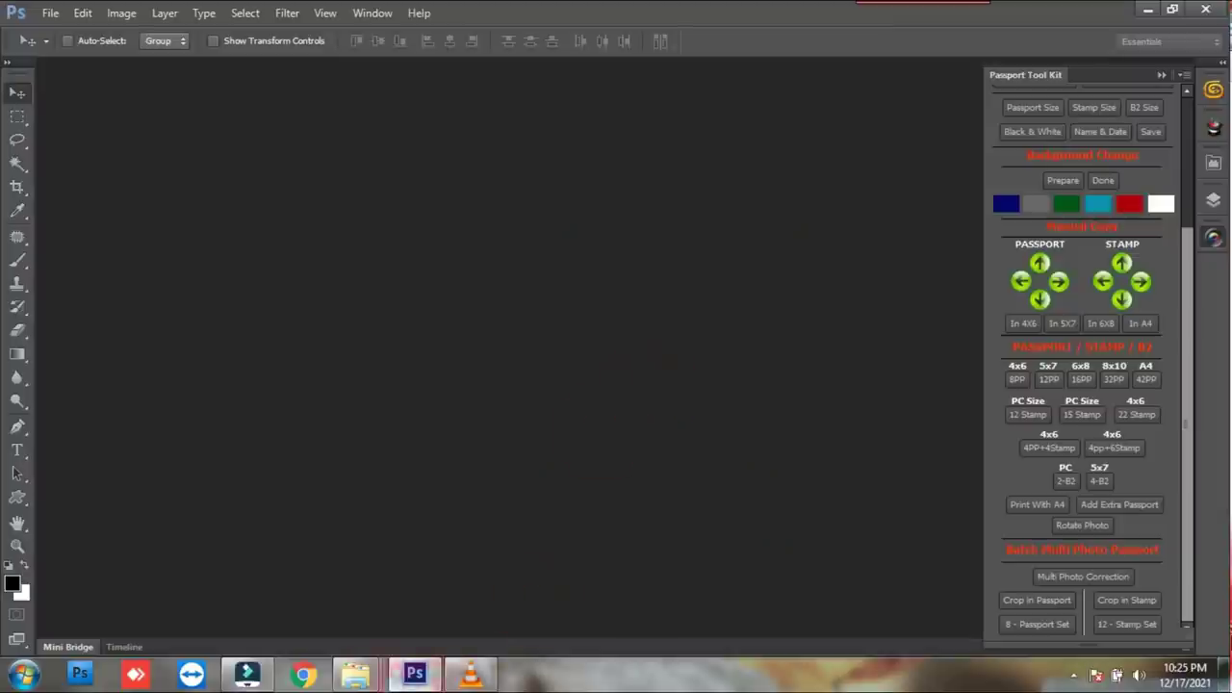
Step: Run 12 - Stamp Set to make a 12-stamp sheet from each cropped photo
{"action": "mouse_move", "coordinate": [355, 674]}
{"action": "left_click", "coordinate": [404, 545]}
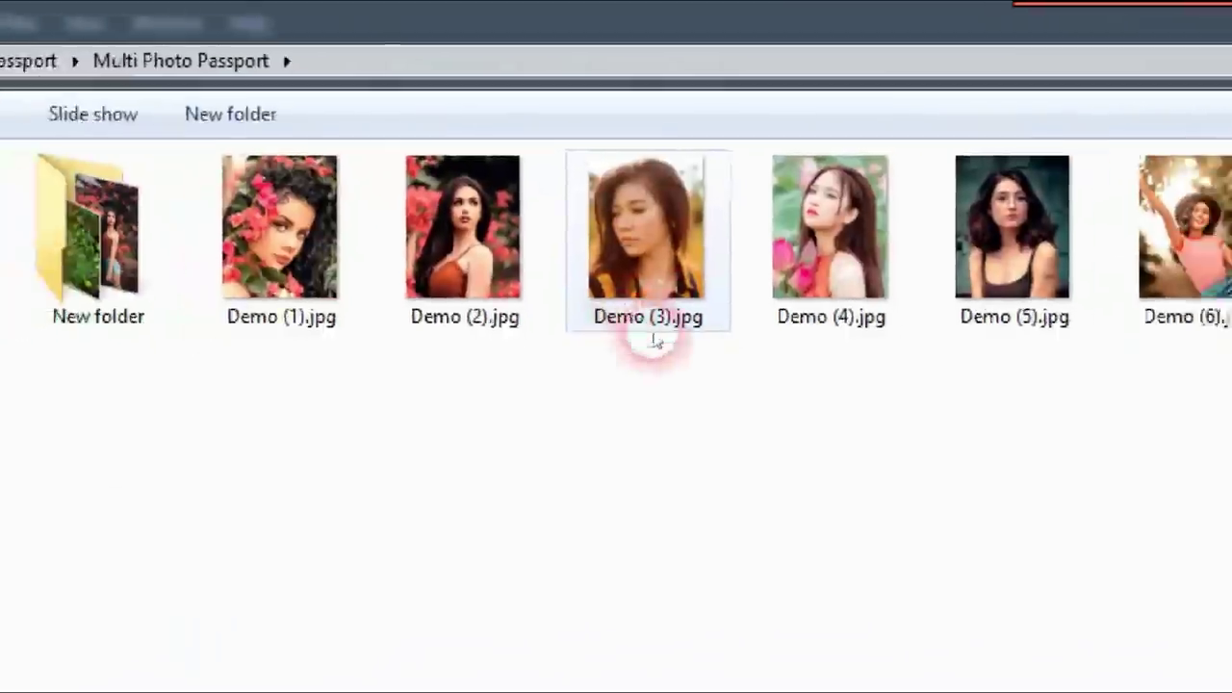
{"action": "left_click", "coordinate": [415, 674]}
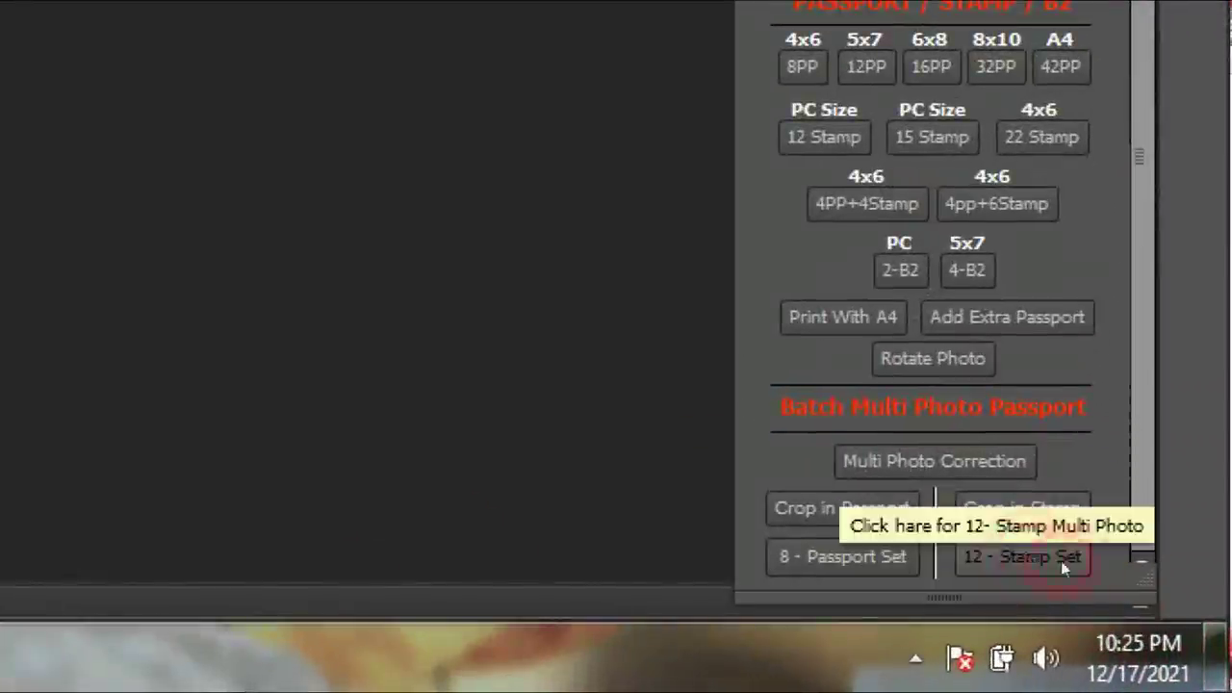
{"action": "left_click", "coordinate": [1068, 558]}
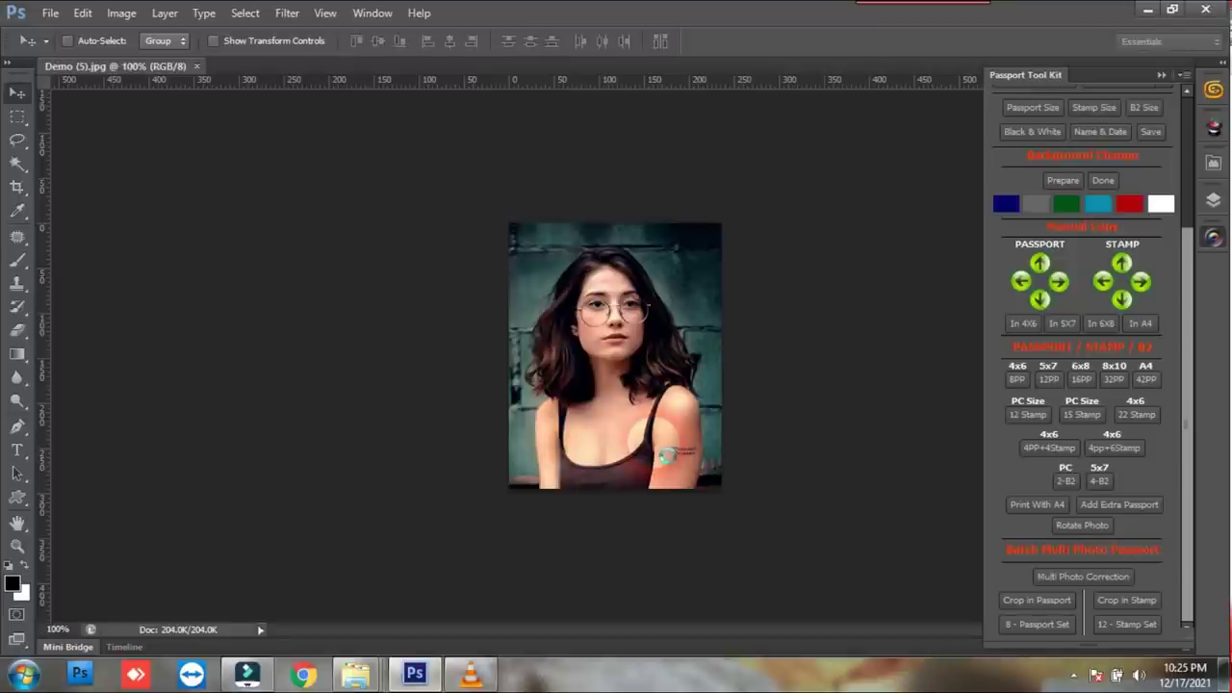
{"action": "mouse_move", "coordinate": [356, 674]}
{"action": "left_click", "coordinate": [372, 591]}
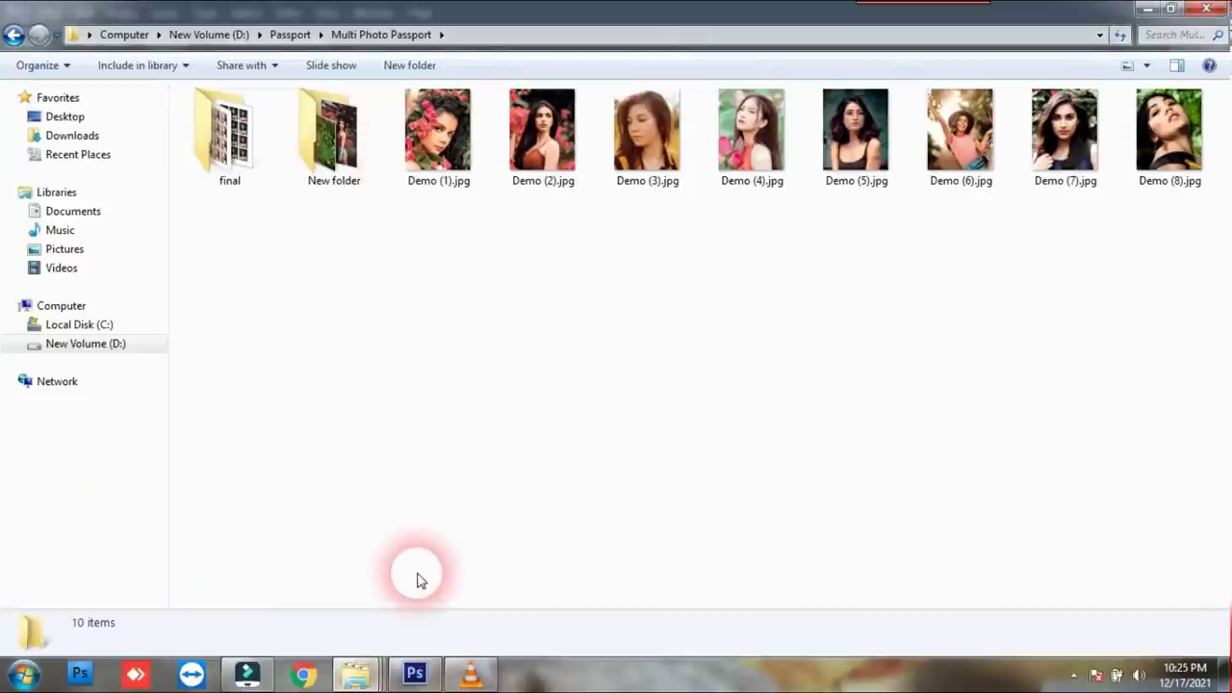
Step: Check that the final folder lists stamp sheets 1.jpg to 8.jpg, then switch to Photoshop
{"action": "double_click", "coordinate": [231, 191]}
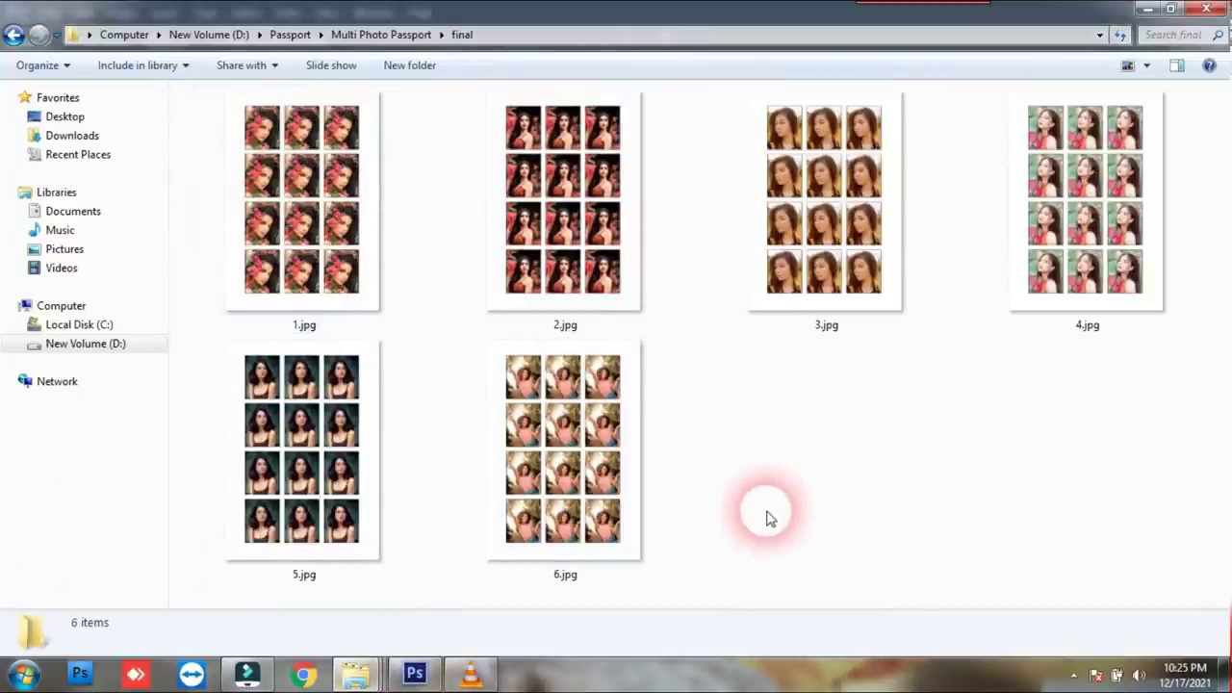
{"action": "left_click_drag", "start_coordinate": [1142, 533], "coordinate": [193, 96]}
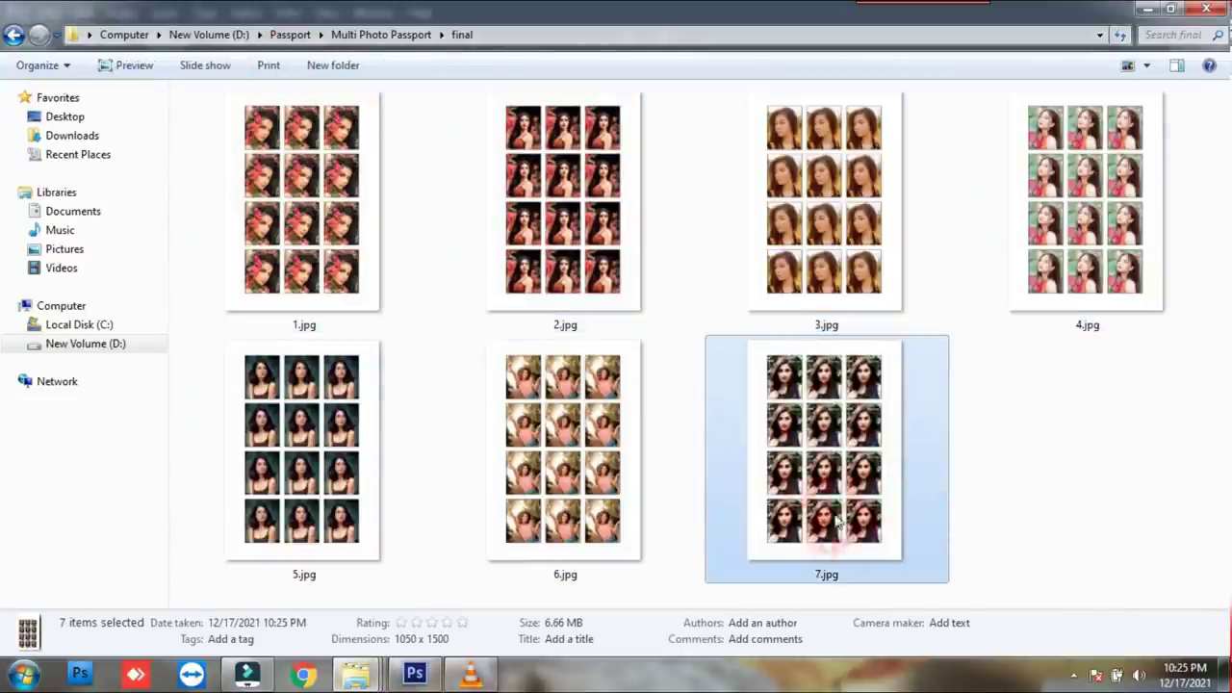
{"action": "left_click", "coordinate": [838, 521]}
{"action": "left_click", "coordinate": [1127, 539]}
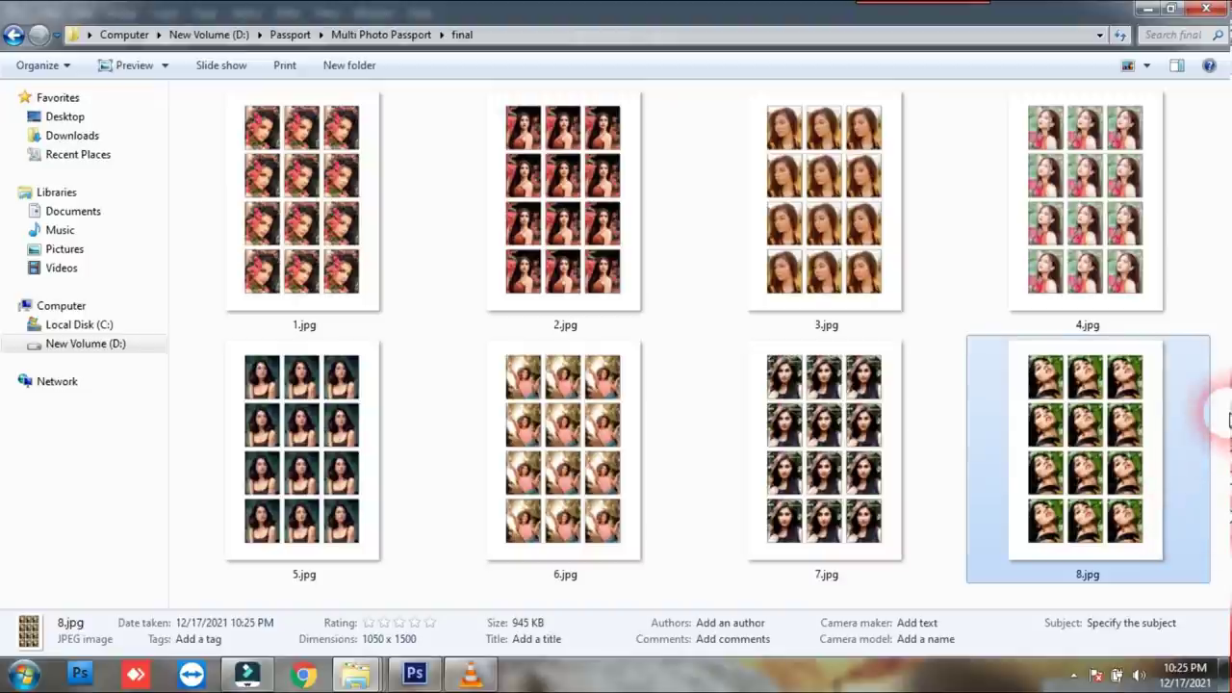
{"action": "left_click_drag", "start_coordinate": [1227, 536], "coordinate": [264, 177]}
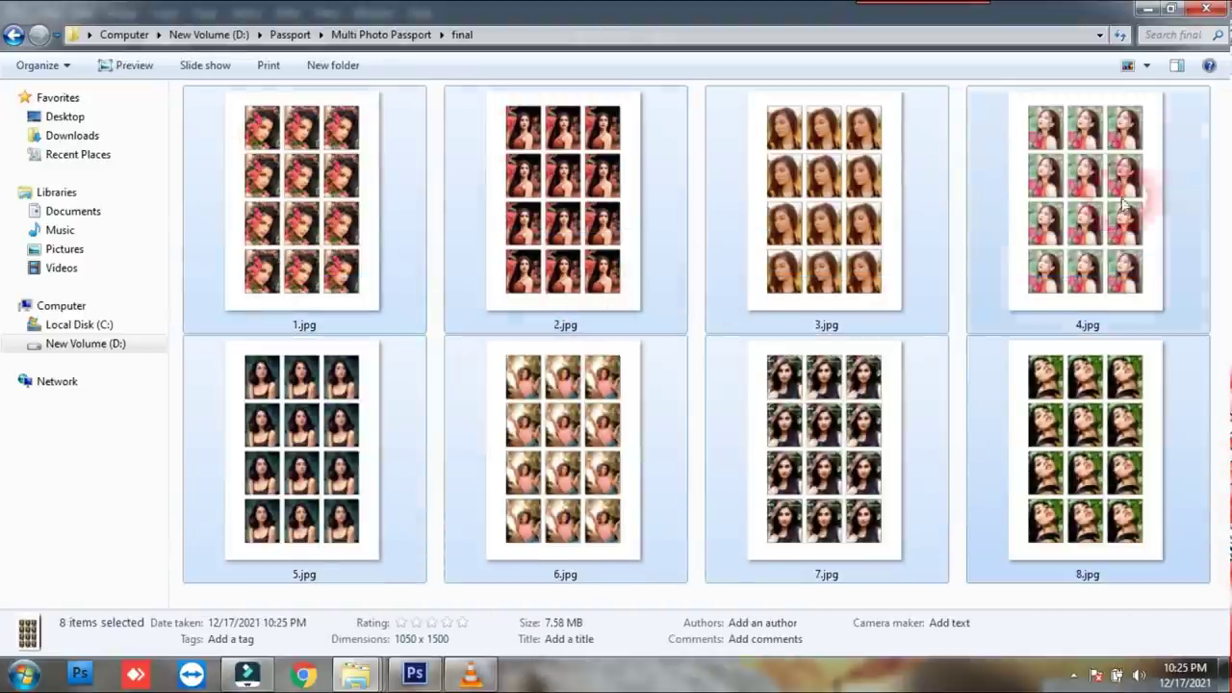
{"action": "key", "text": "alt+Tab"}
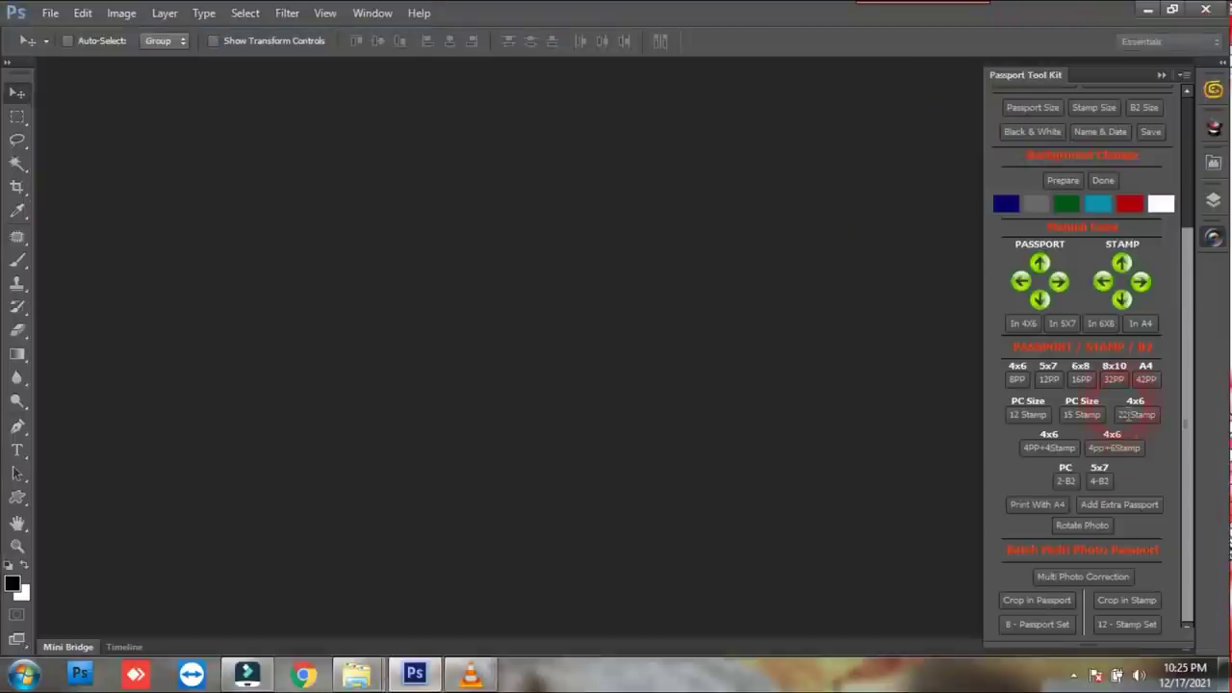
{"action": "mouse_move", "coordinate": [1188, 515]}
{"action": "left_mouse_down"}
{"action": "mouse_move", "coordinate": [1199, 330]}
{"action": "mouse_move", "coordinate": [1191, 388]}
{"action": "left_mouse_up"}
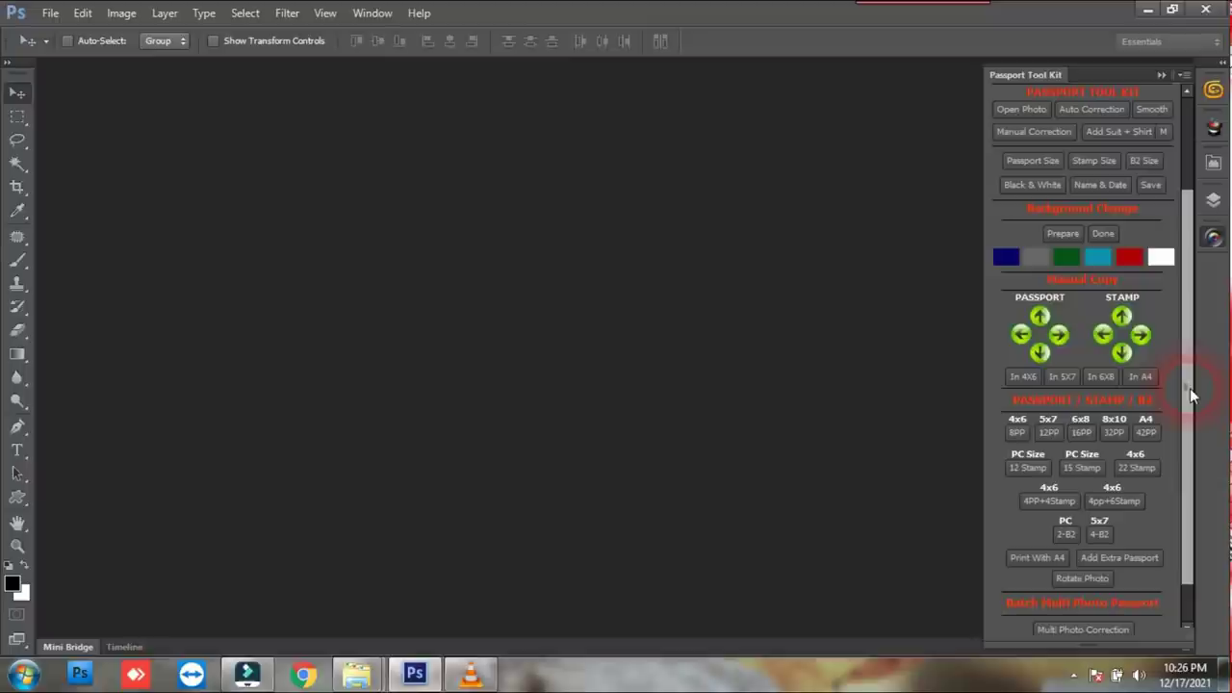
{"action": "scroll", "coordinate": [1191, 336], "scroll_direction": "up", "scroll_amount": 3}
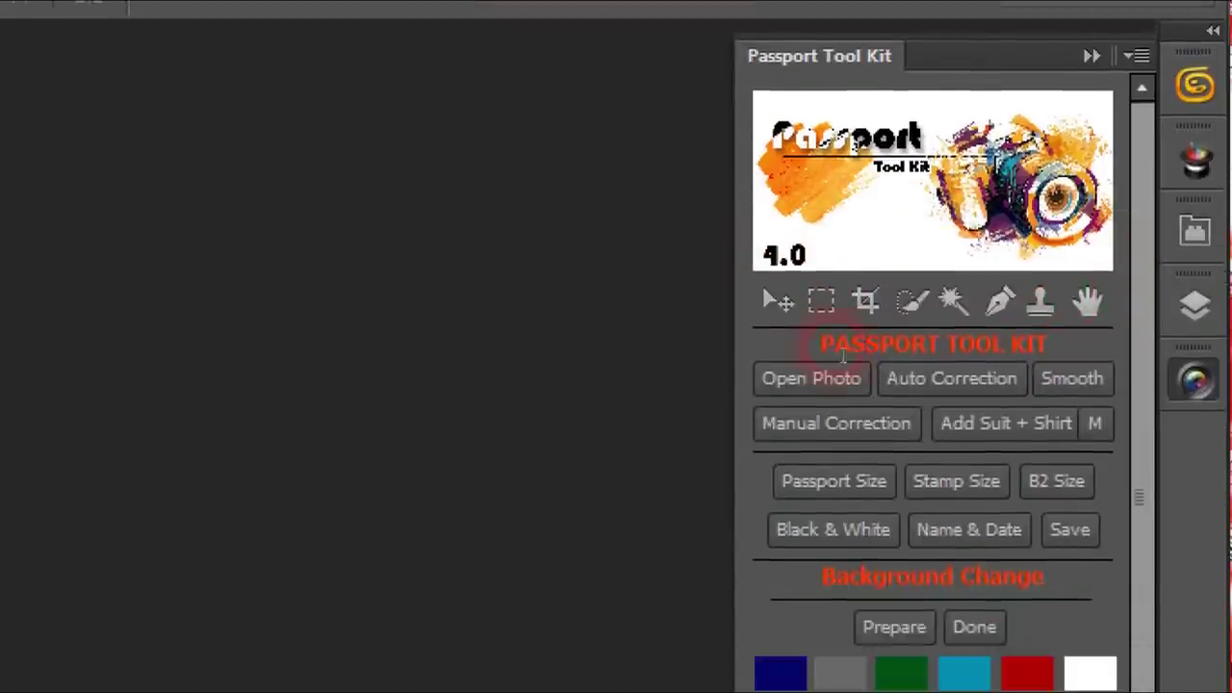
{"action": "left_click", "coordinate": [865, 354]}
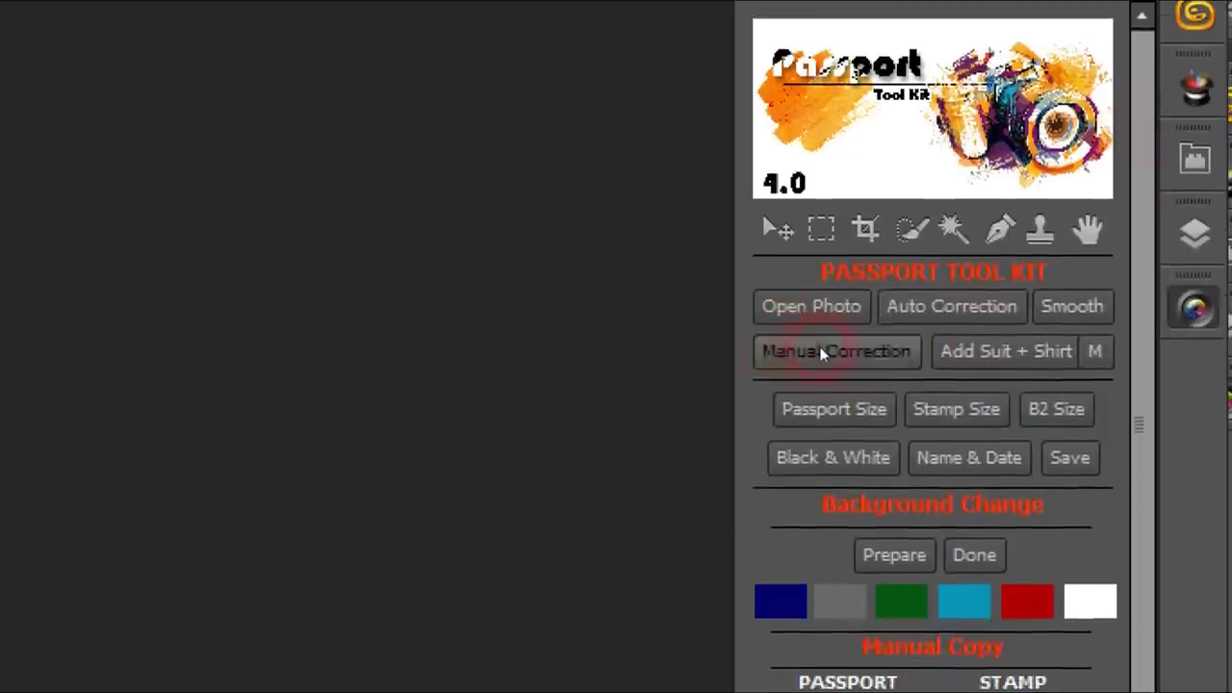
{"action": "scroll", "coordinate": [894, 349], "scroll_direction": "down", "scroll_amount": 2}
{"action": "scroll", "coordinate": [924, 354], "scroll_direction": "up", "scroll_amount": 2}
{"action": "scroll", "coordinate": [905, 355], "scroll_direction": "down", "scroll_amount": 1}
{"action": "scroll", "coordinate": [915, 355], "scroll_direction": "up", "scroll_amount": 1}
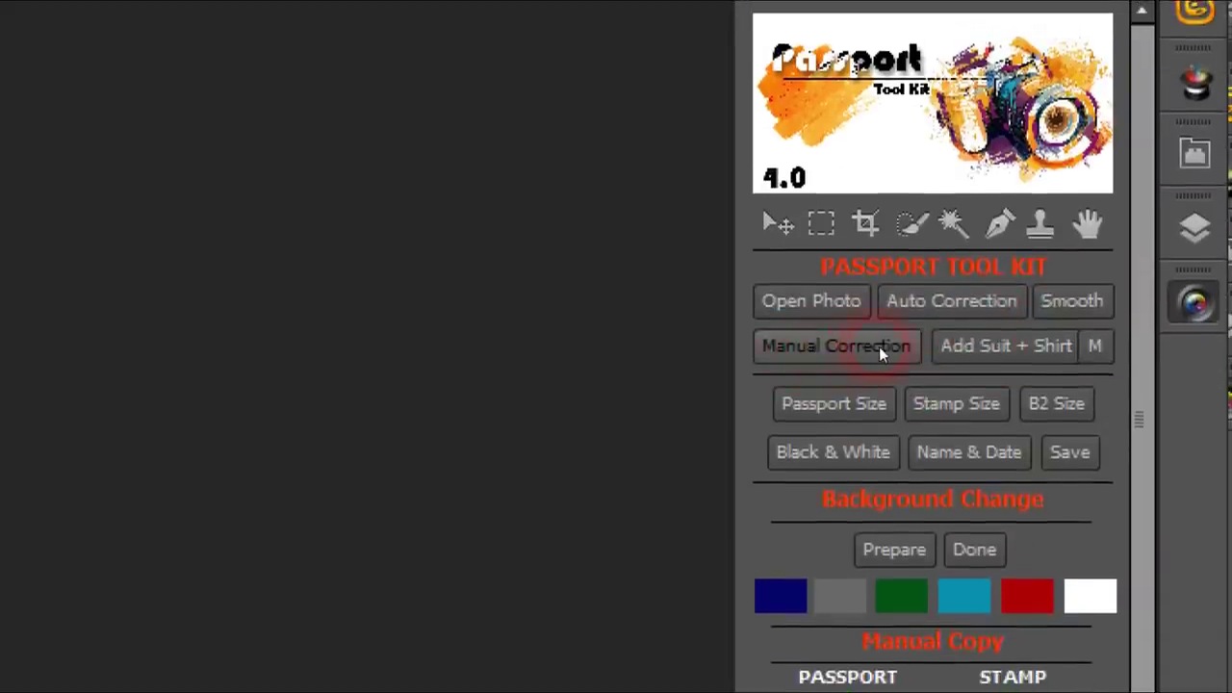
{"action": "left_click", "coordinate": [879, 347]}
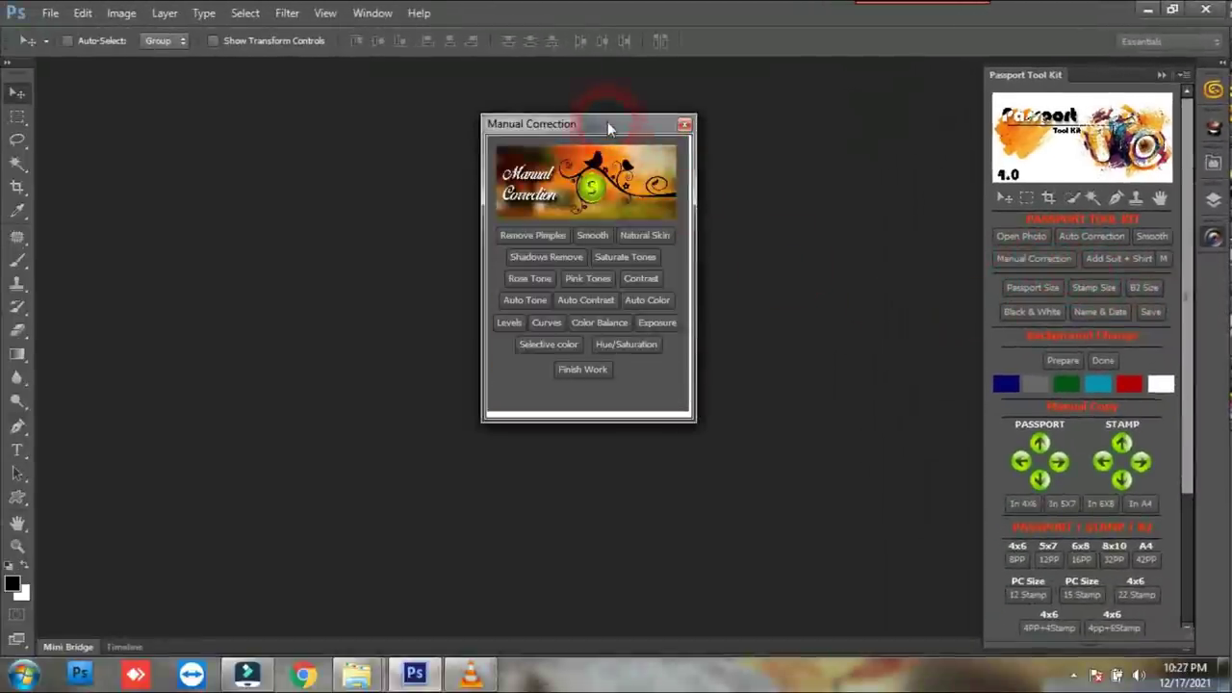
{"action": "mouse_move", "coordinate": [608, 122]}
{"action": "left_mouse_down"}
{"action": "mouse_move", "coordinate": [805, 110]}
{"action": "mouse_move", "coordinate": [780, 138]}
{"action": "mouse_move", "coordinate": [742, 124]}
{"action": "mouse_move", "coordinate": [819, 120]}
{"action": "left_mouse_up"}
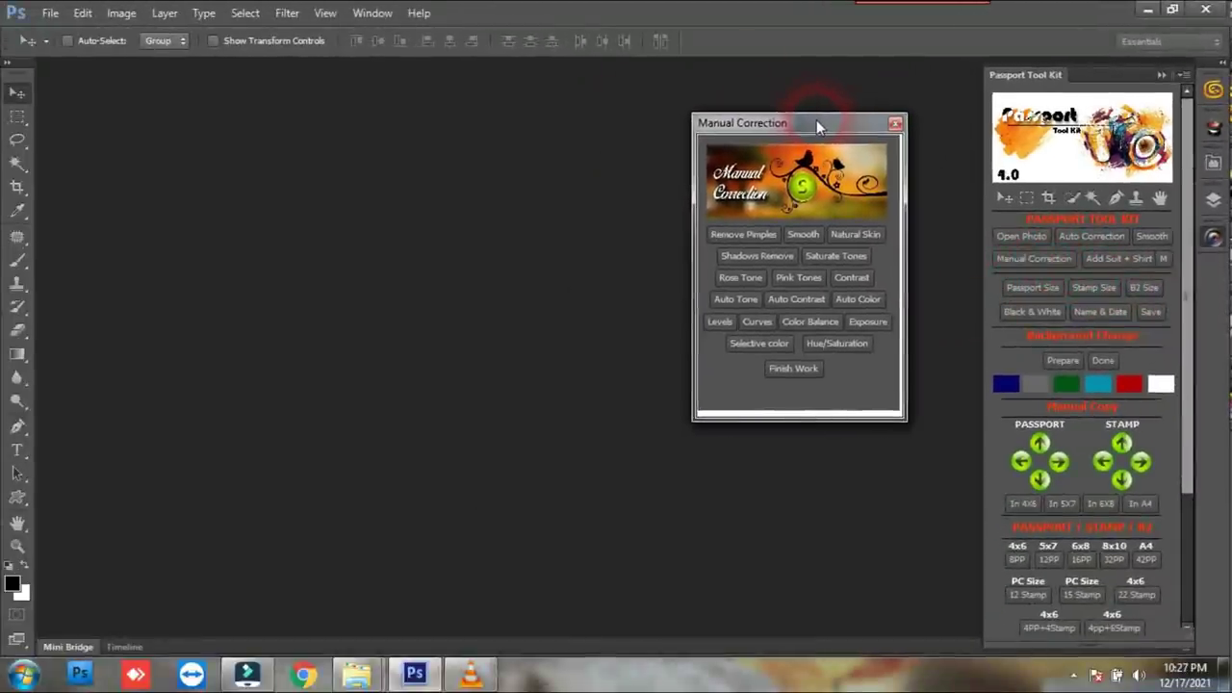
{"action": "left_click", "coordinate": [895, 124]}
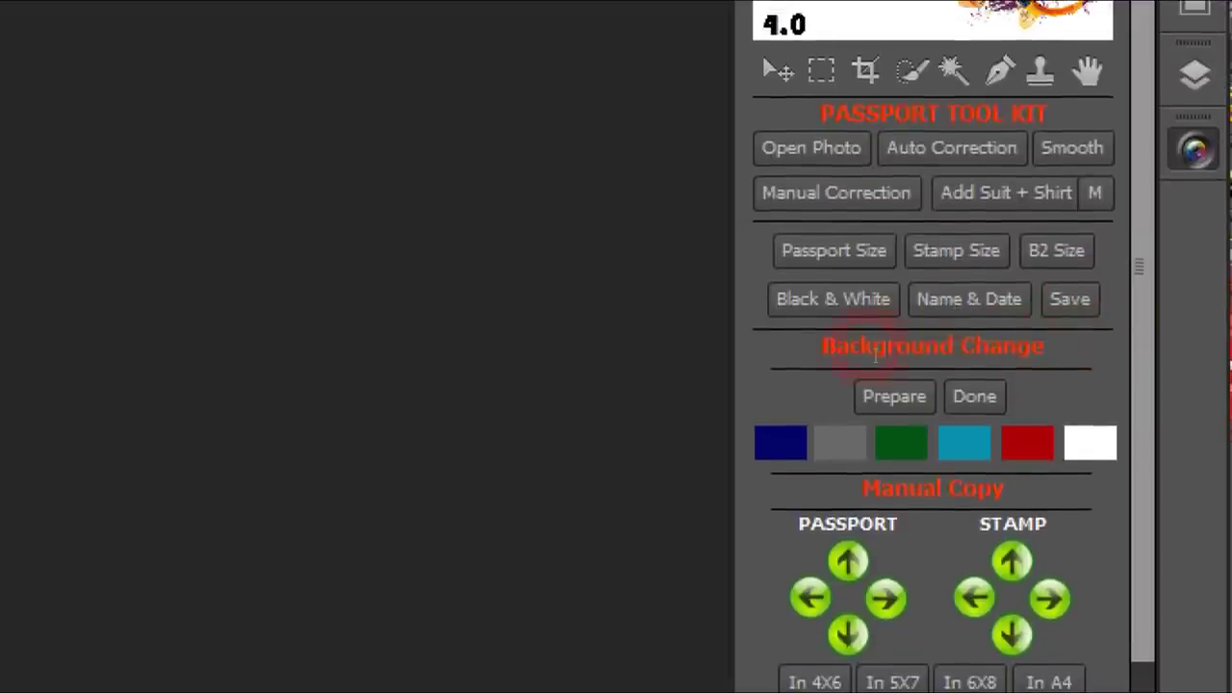
{"action": "left_click_drag", "start_coordinate": [828, 348], "coordinate": [1031, 349]}
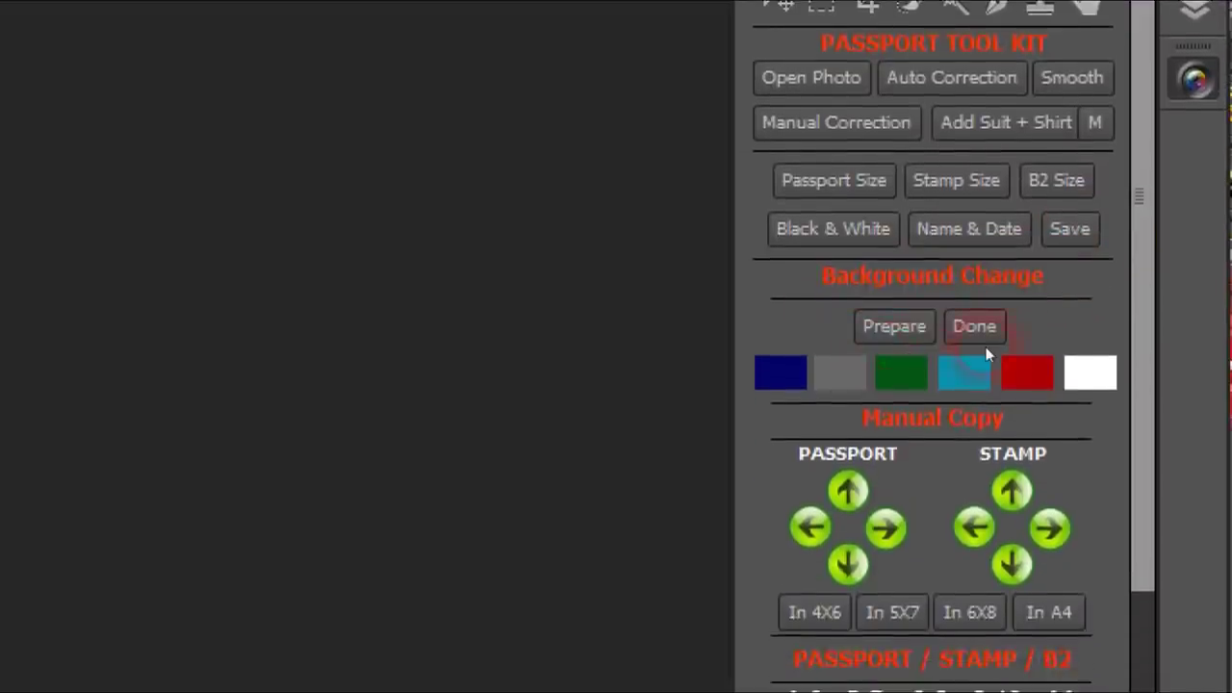
{"action": "left_click_drag", "start_coordinate": [879, 356], "coordinate": [888, 358]}
{"action": "left_click", "coordinate": [993, 354]}
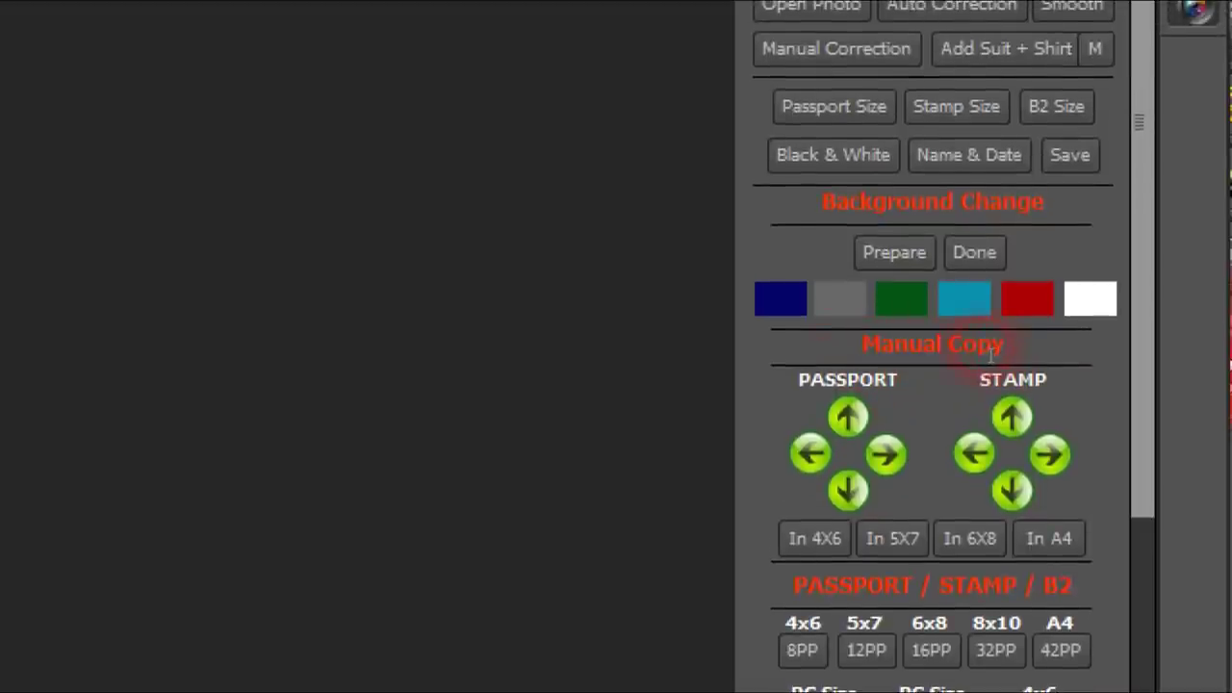
{"action": "left_click", "coordinate": [814, 538]}
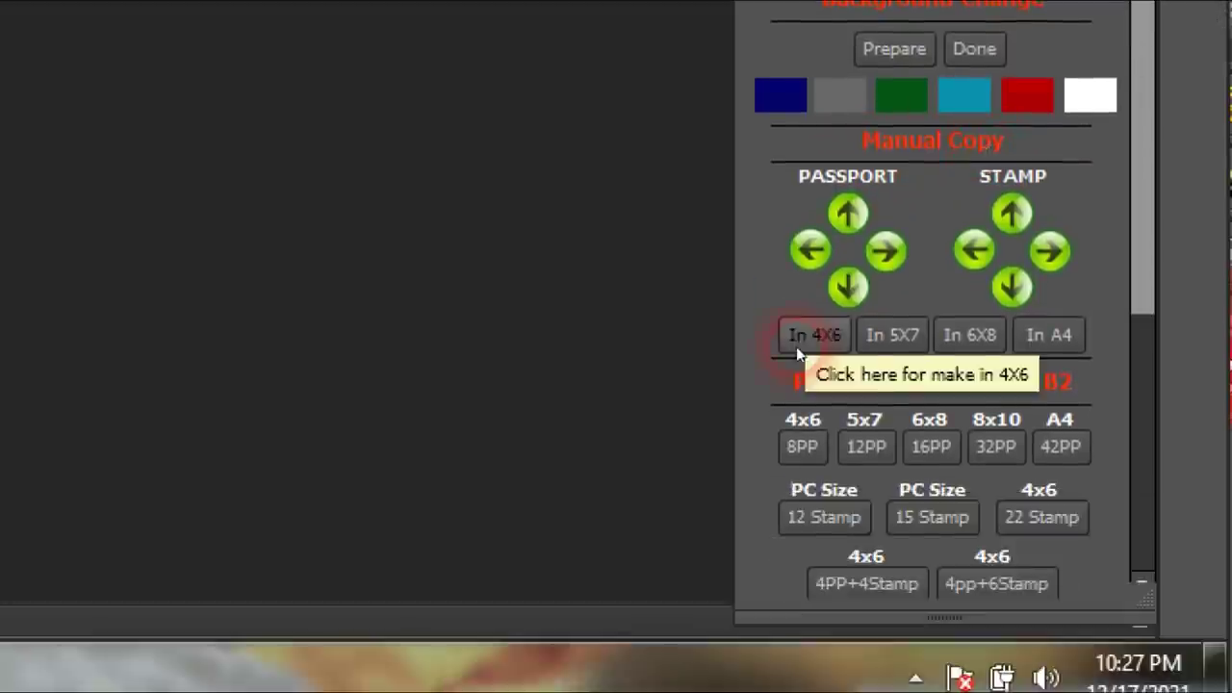
{"action": "left_click", "coordinate": [816, 349]}
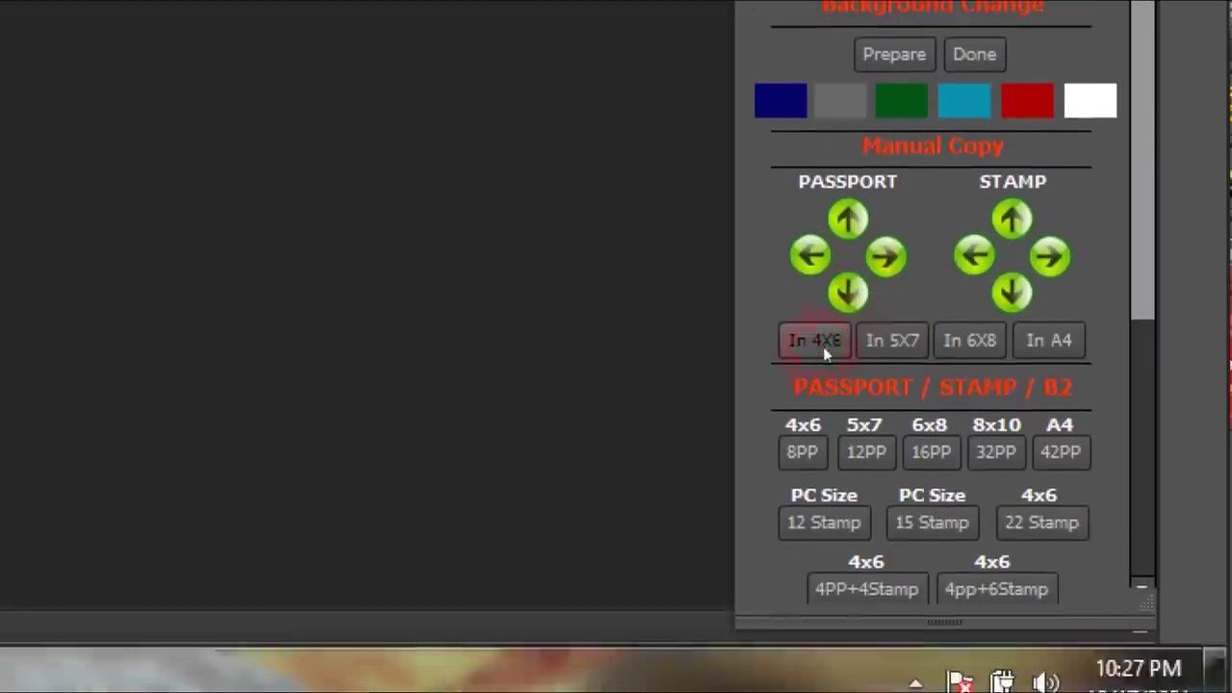
{"action": "left_click", "coordinate": [866, 322]}
{"action": "left_click", "coordinate": [800, 332]}
{"action": "left_click", "coordinate": [886, 341]}
{"action": "left_click", "coordinate": [970, 347]}
{"action": "left_click", "coordinate": [814, 332]}
{"action": "left_click", "coordinate": [1059, 332]}
{"action": "left_click", "coordinate": [944, 363]}
{"action": "left_click_drag", "start_coordinate": [1141, 344], "coordinate": [1149, 413]}
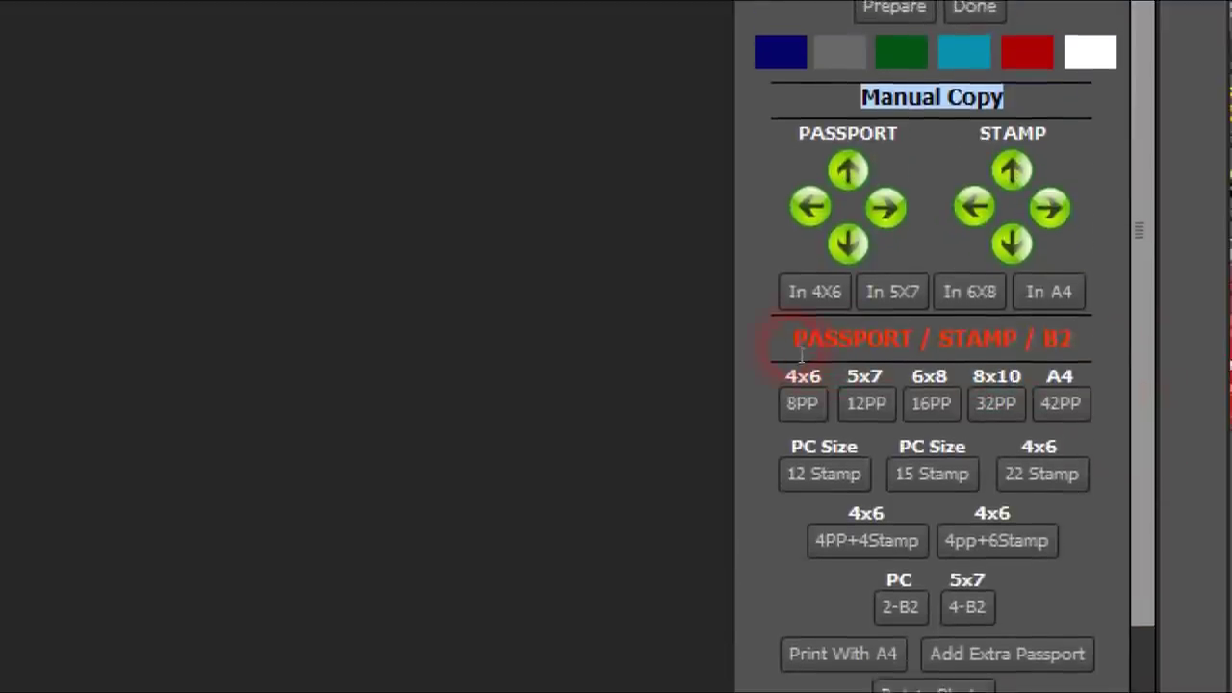
{"action": "left_click_drag", "start_coordinate": [791, 332], "coordinate": [895, 345]}
{"action": "left_click_drag", "start_coordinate": [975, 348], "coordinate": [1054, 352]}
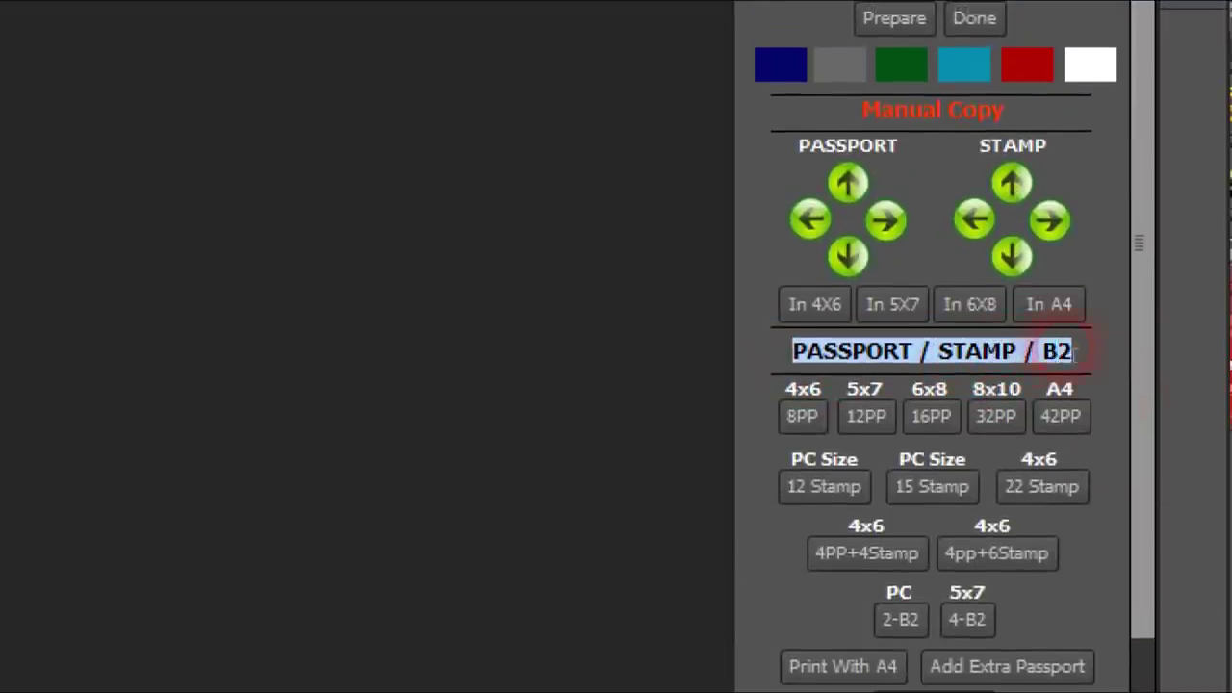
{"action": "left_click", "coordinate": [803, 350]}
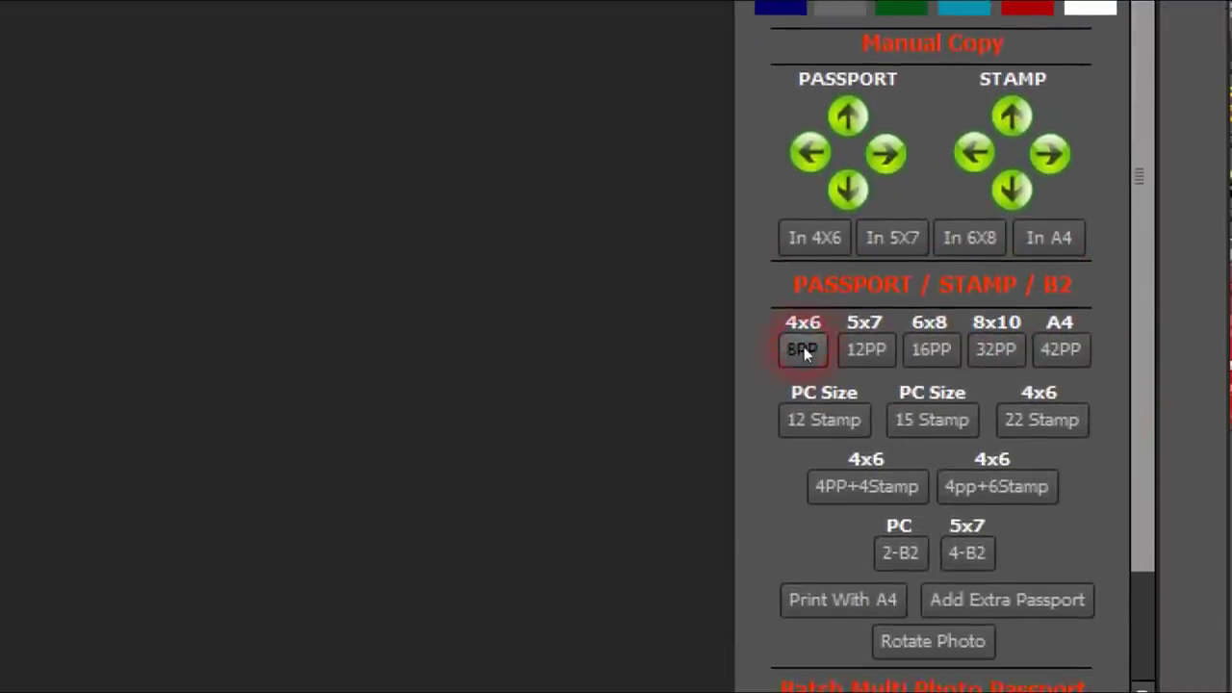
{"action": "left_click", "coordinate": [864, 350]}
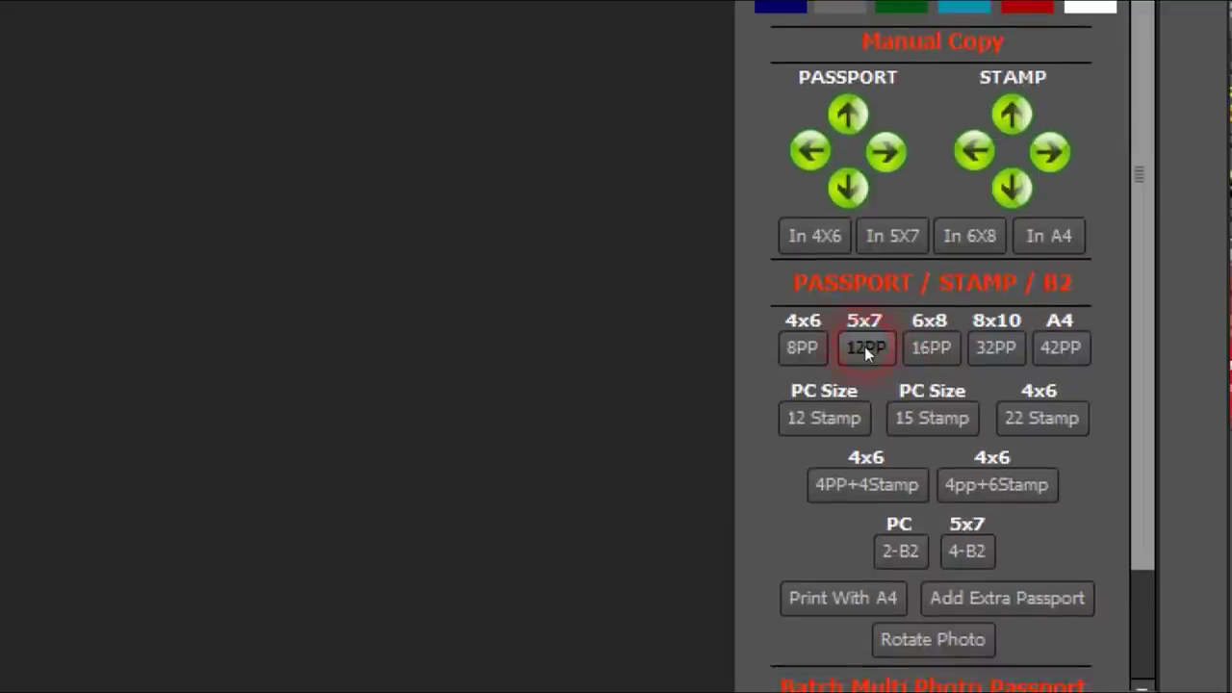
{"action": "left_click", "coordinate": [930, 348]}
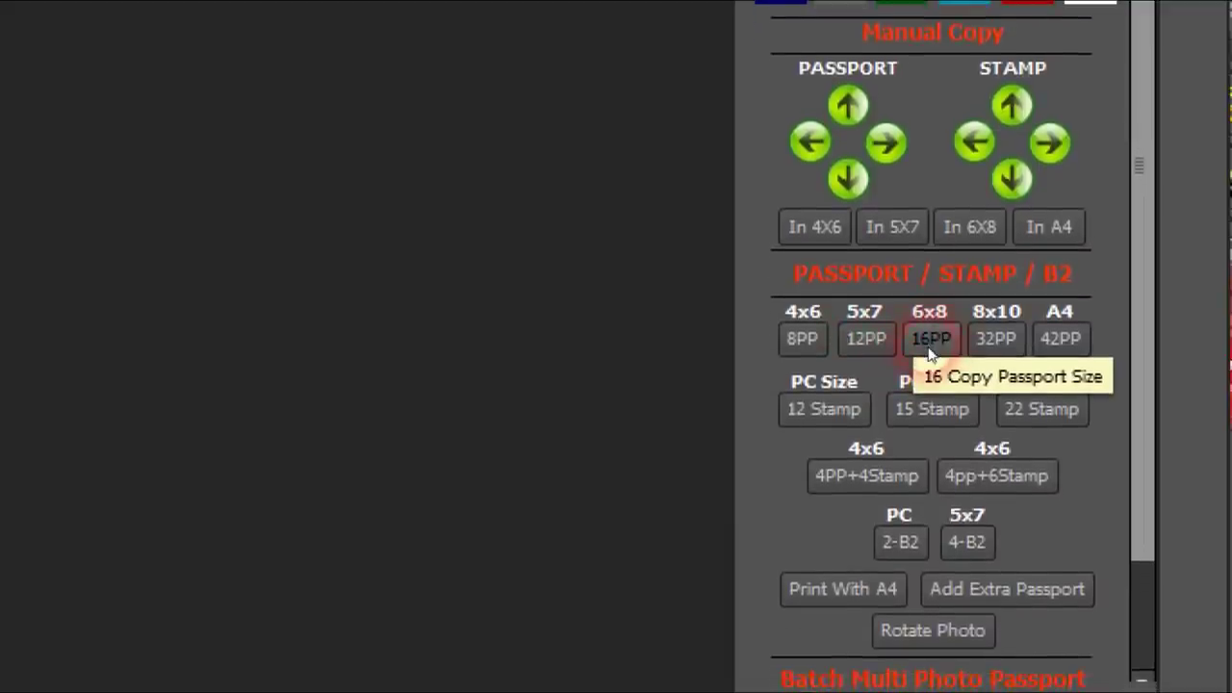
{"action": "left_click", "coordinate": [995, 348]}
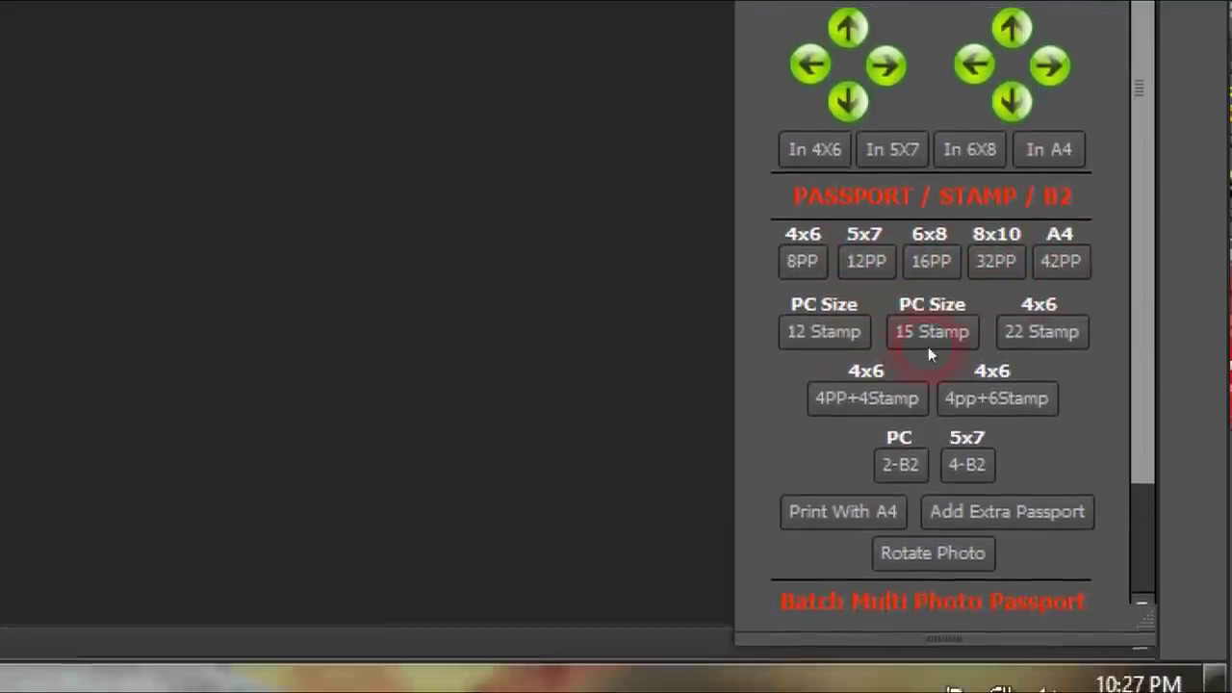
{"action": "left_click_drag", "start_coordinate": [1146, 361], "coordinate": [1158, 492]}
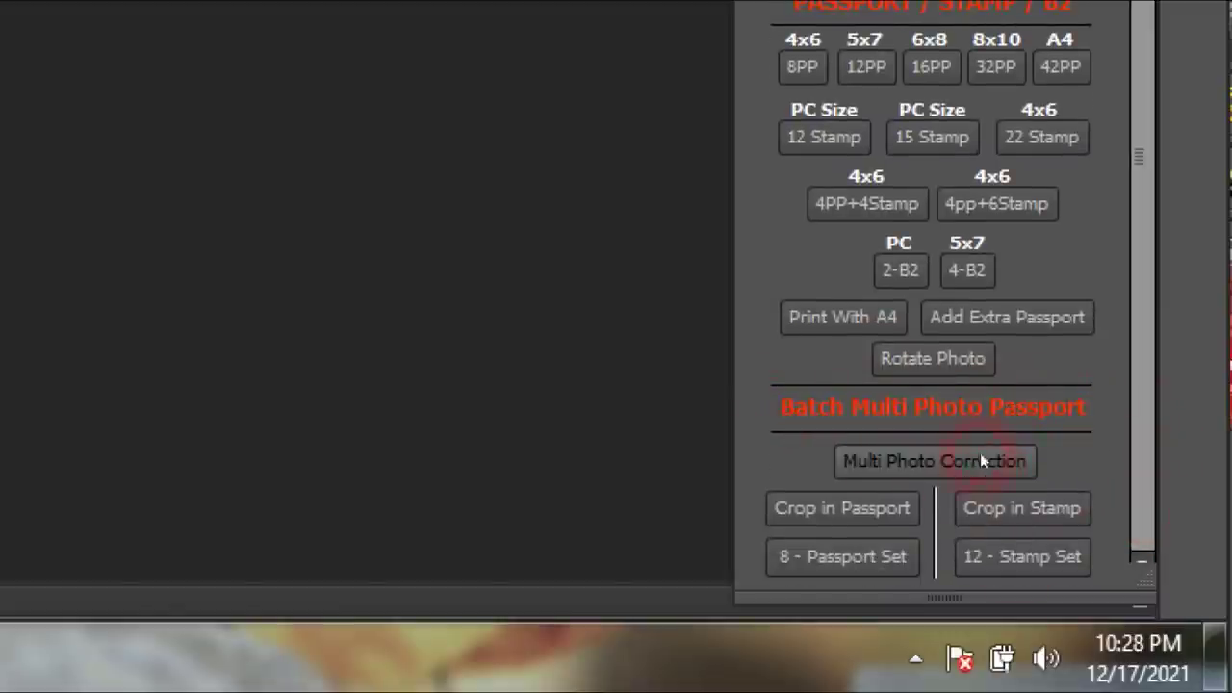
{"action": "scroll", "coordinate": [1059, 337], "scroll_direction": "up", "scroll_amount": 10}
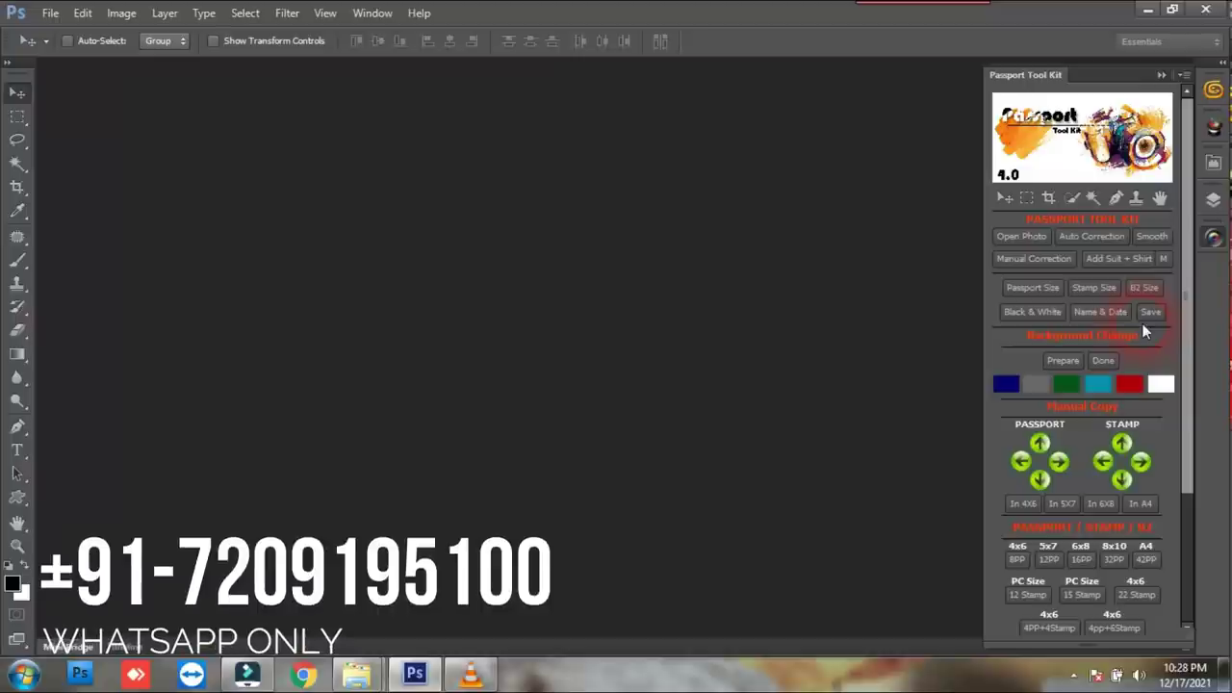
Step: Open the Passport folder on New Volume (D:) in Explorer
{"action": "left_click", "coordinate": [359, 679]}
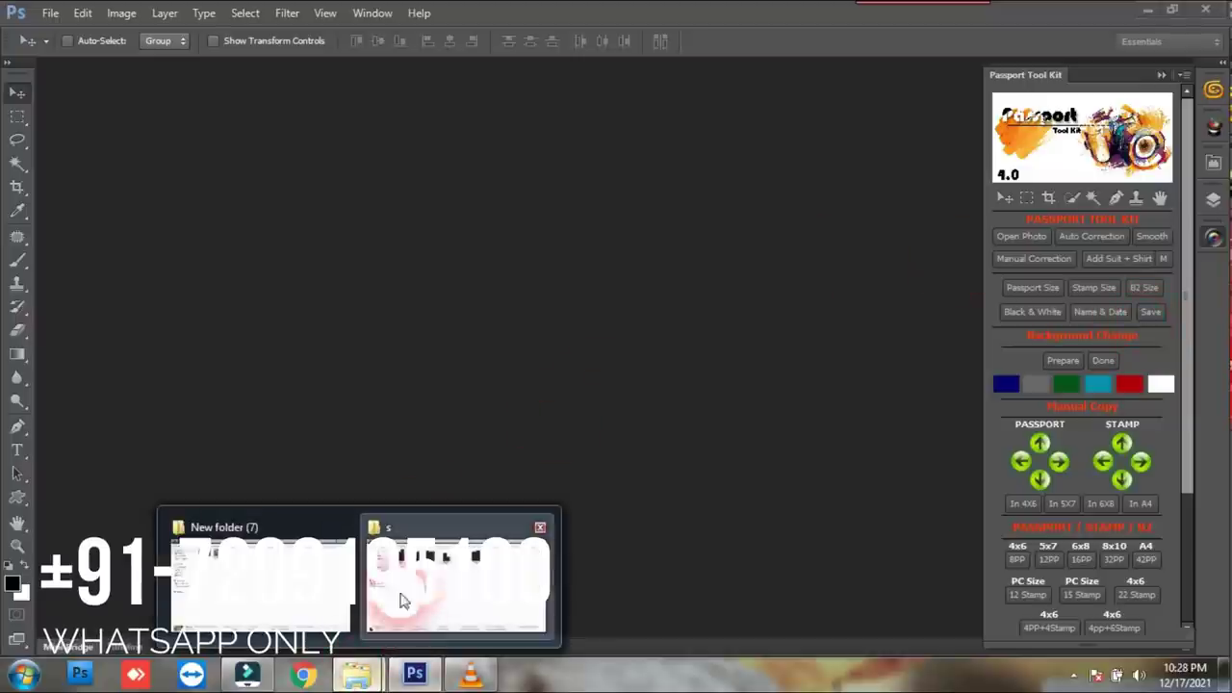
{"action": "left_click", "coordinate": [470, 588]}
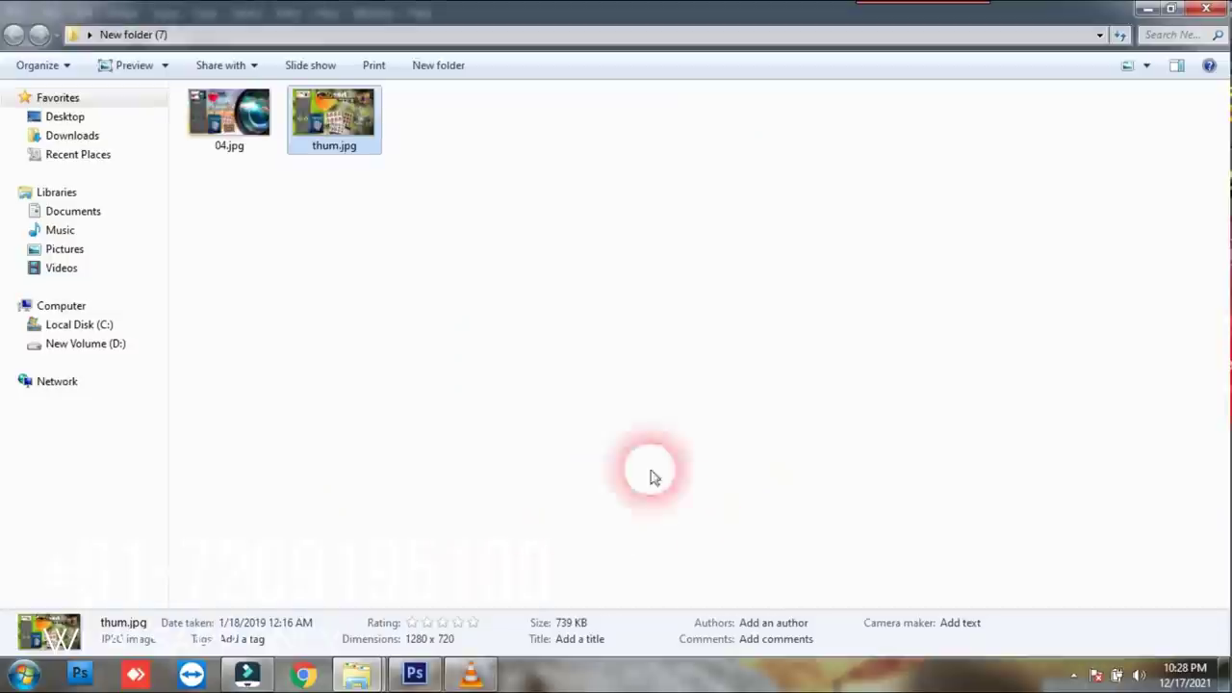
{"action": "left_click", "coordinate": [61, 345]}
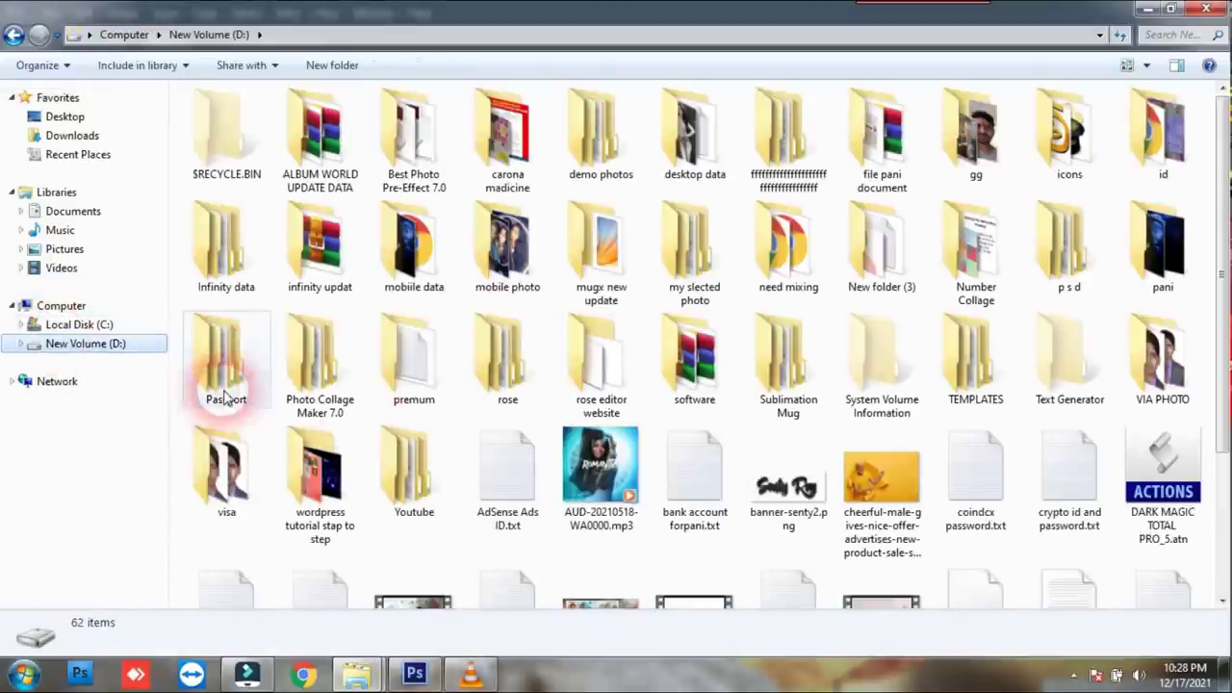
{"action": "left_click", "coordinate": [225, 398]}
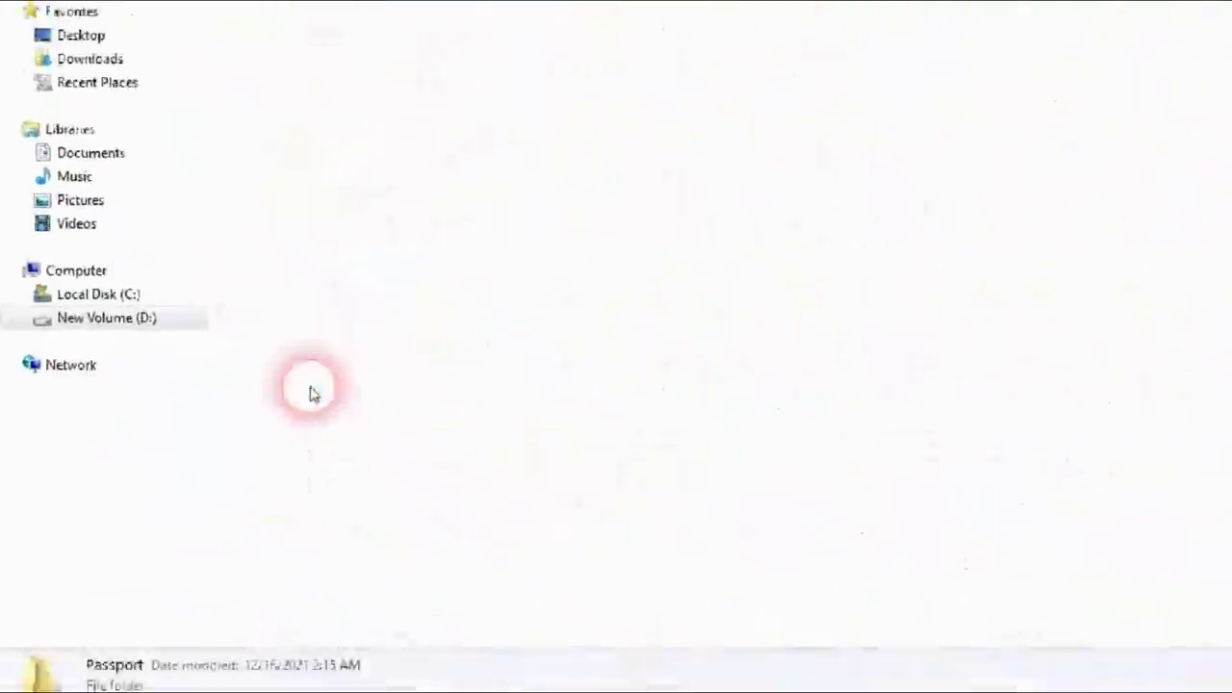
{"action": "double_click", "coordinate": [310, 393]}
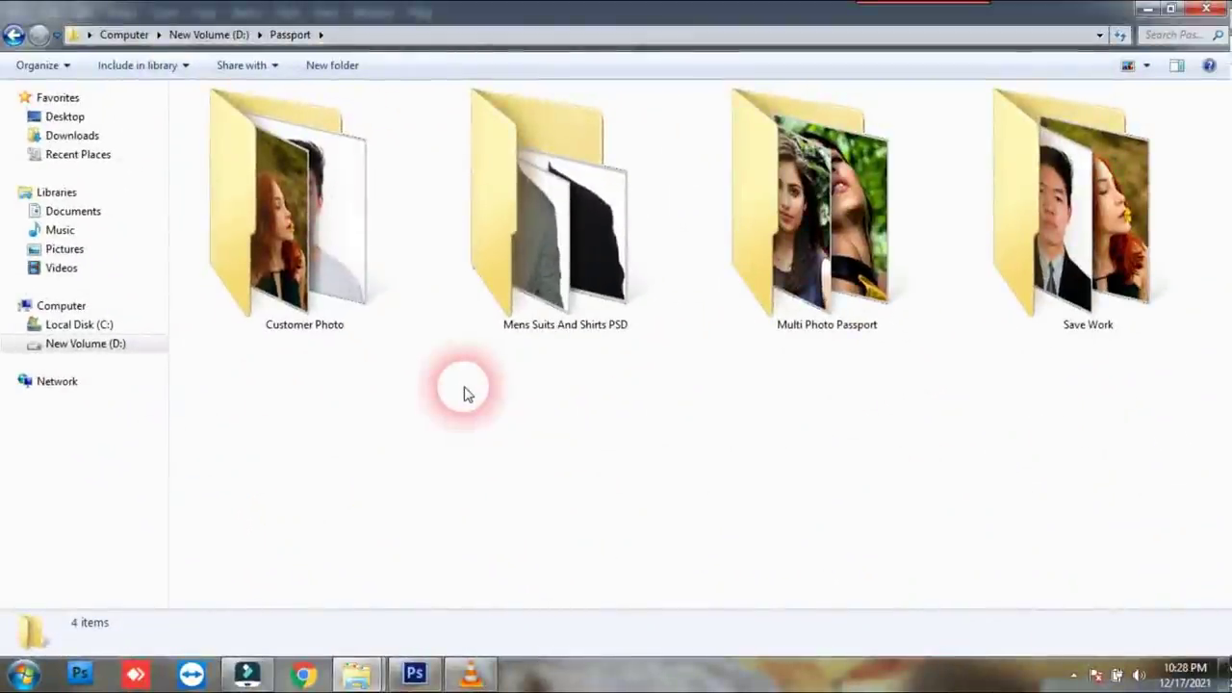
Step: Point out the Customer Photo, Mens Suits And Shirts PSD, Multi Photo Passport and Save Work folders
{"action": "left_click", "coordinate": [375, 318]}
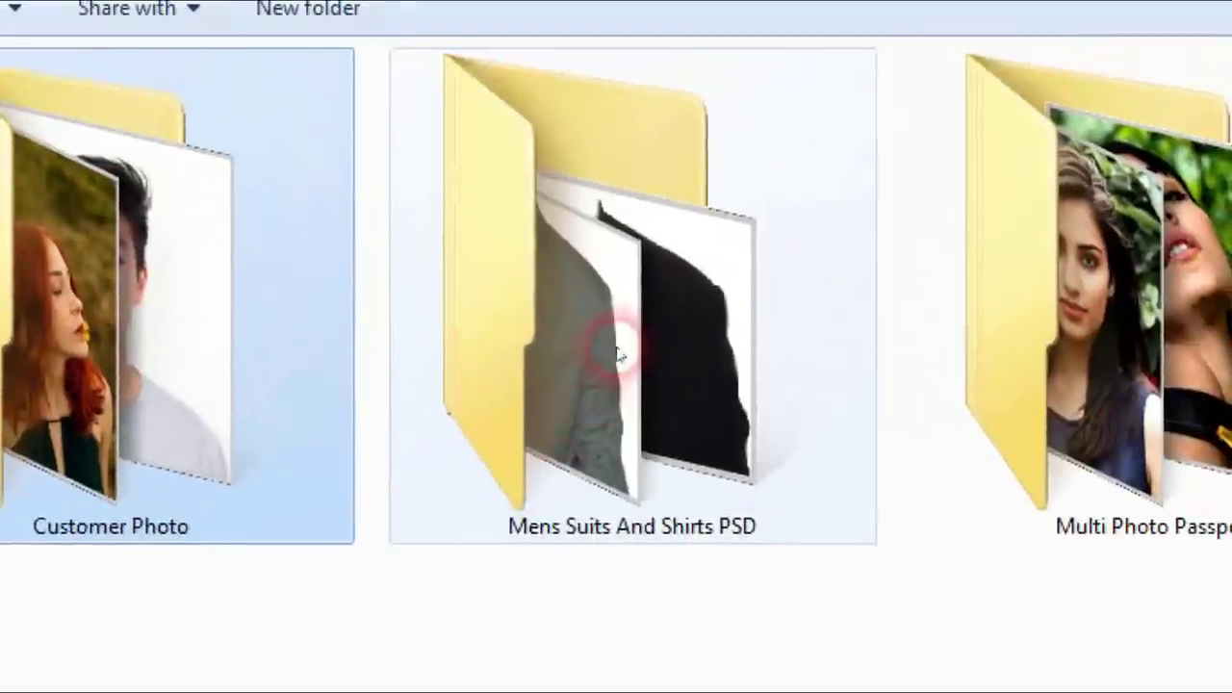
{"action": "left_click", "coordinate": [618, 355]}
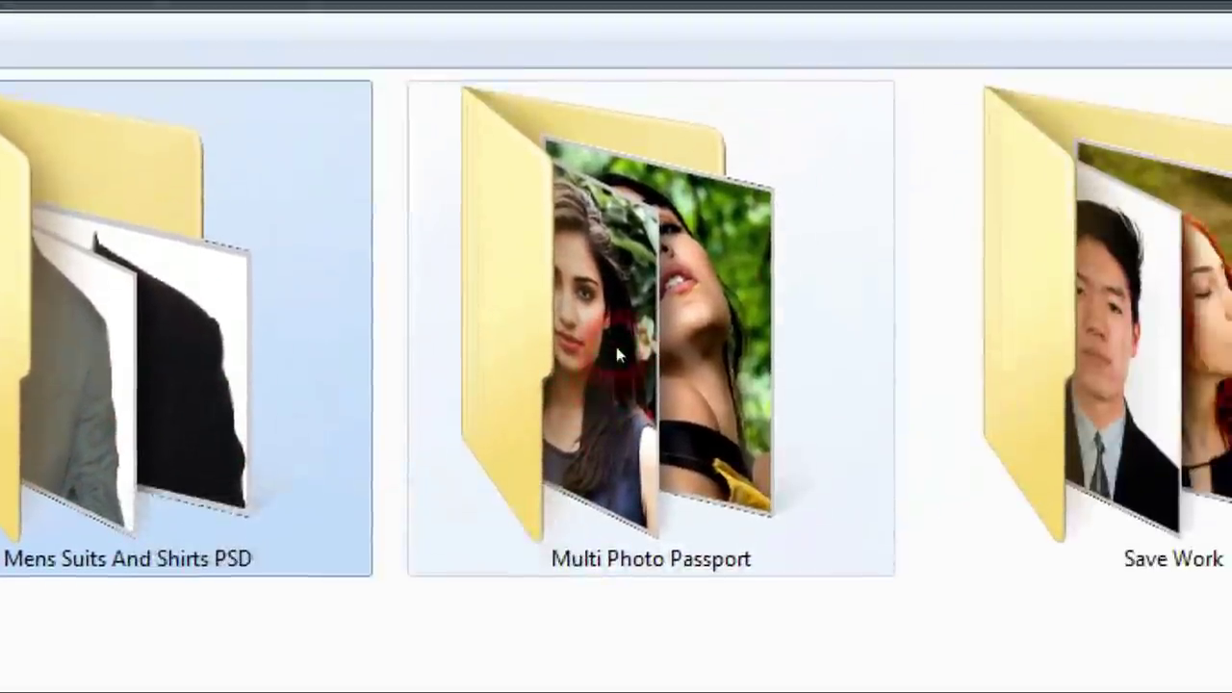
{"action": "left_click", "coordinate": [616, 353]}
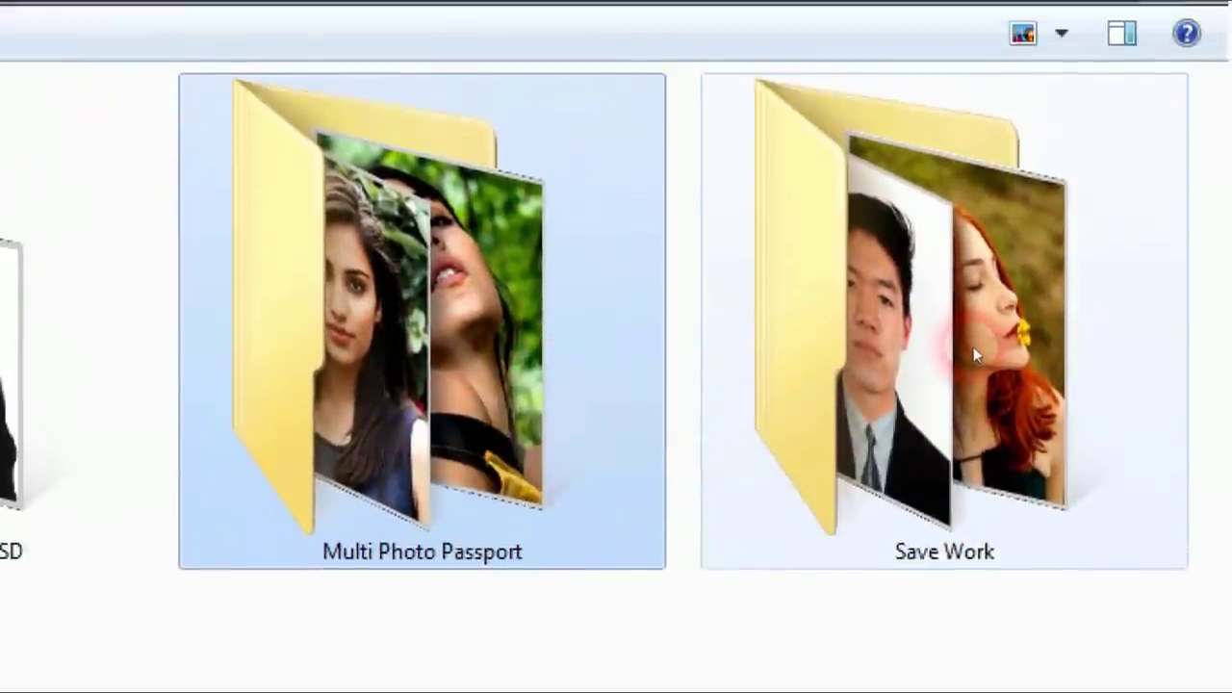
{"action": "left_click", "coordinate": [916, 344]}
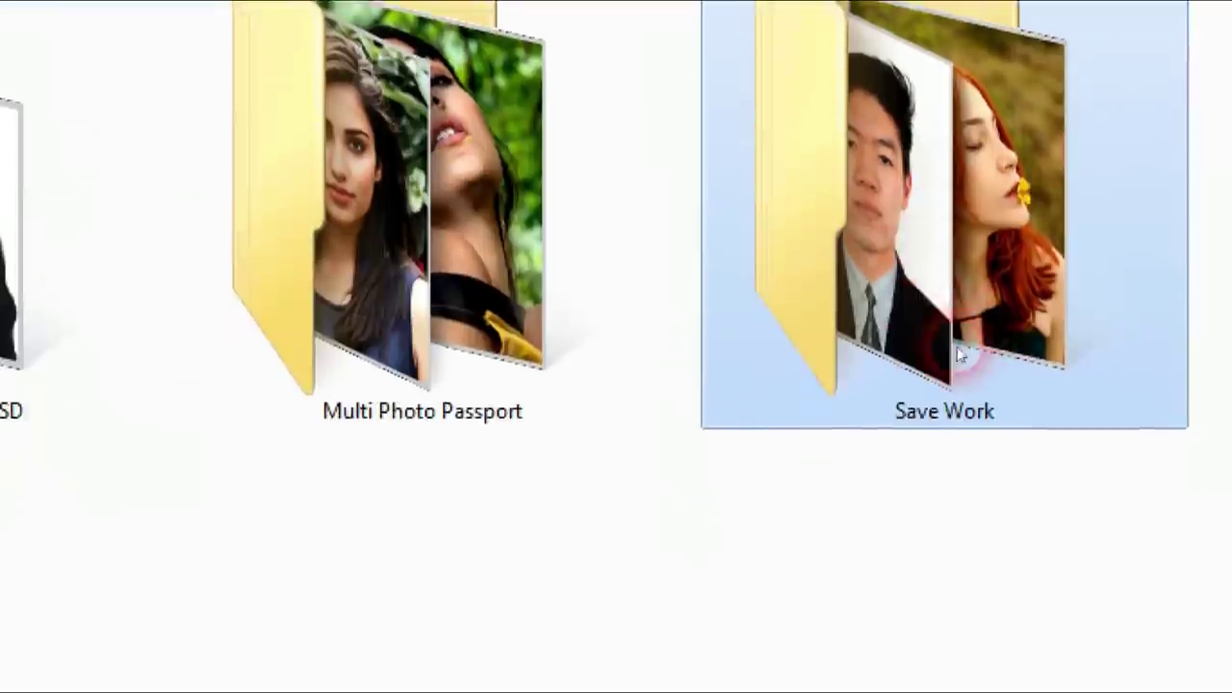
{"action": "left_click", "coordinate": [440, 311]}
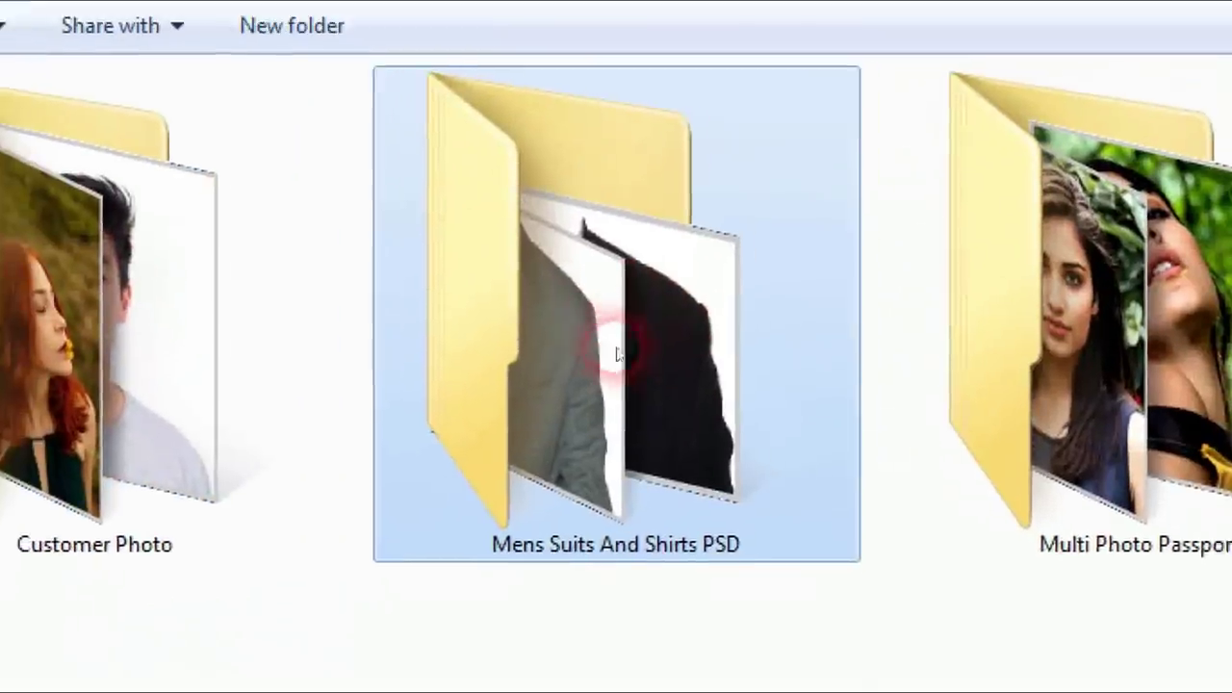
{"action": "double_click", "coordinate": [619, 354]}
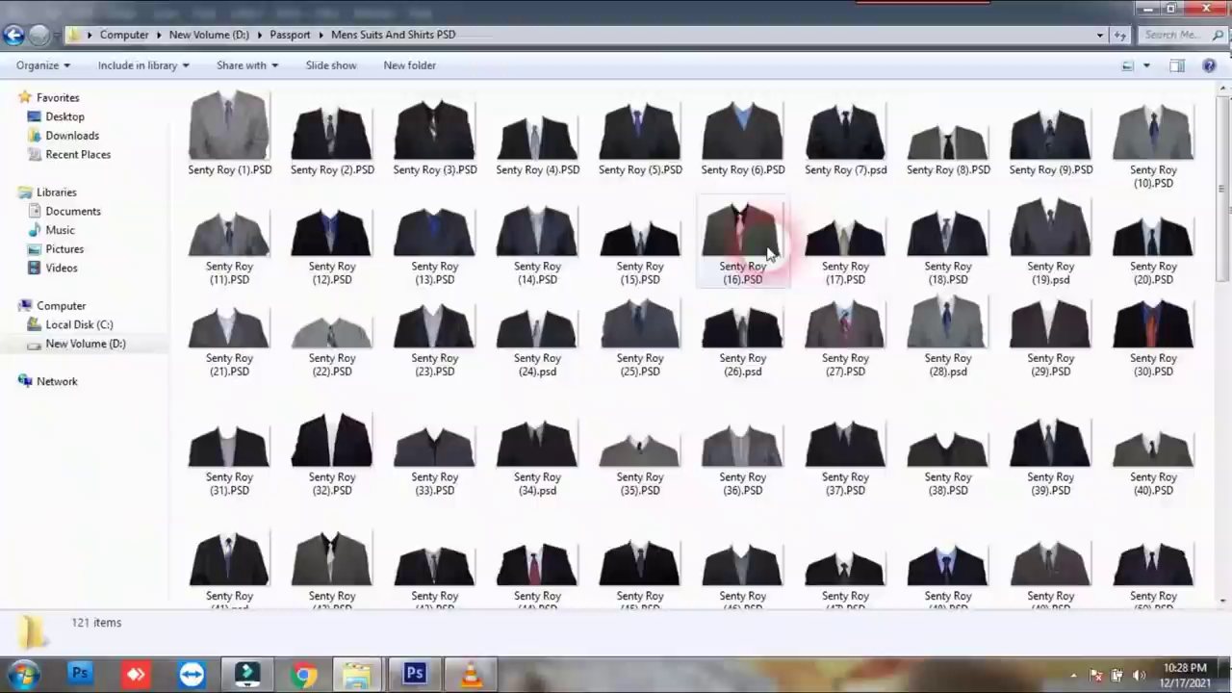
{"action": "scroll", "coordinate": [1210, 221], "scroll_direction": "down", "scroll_amount": 1}
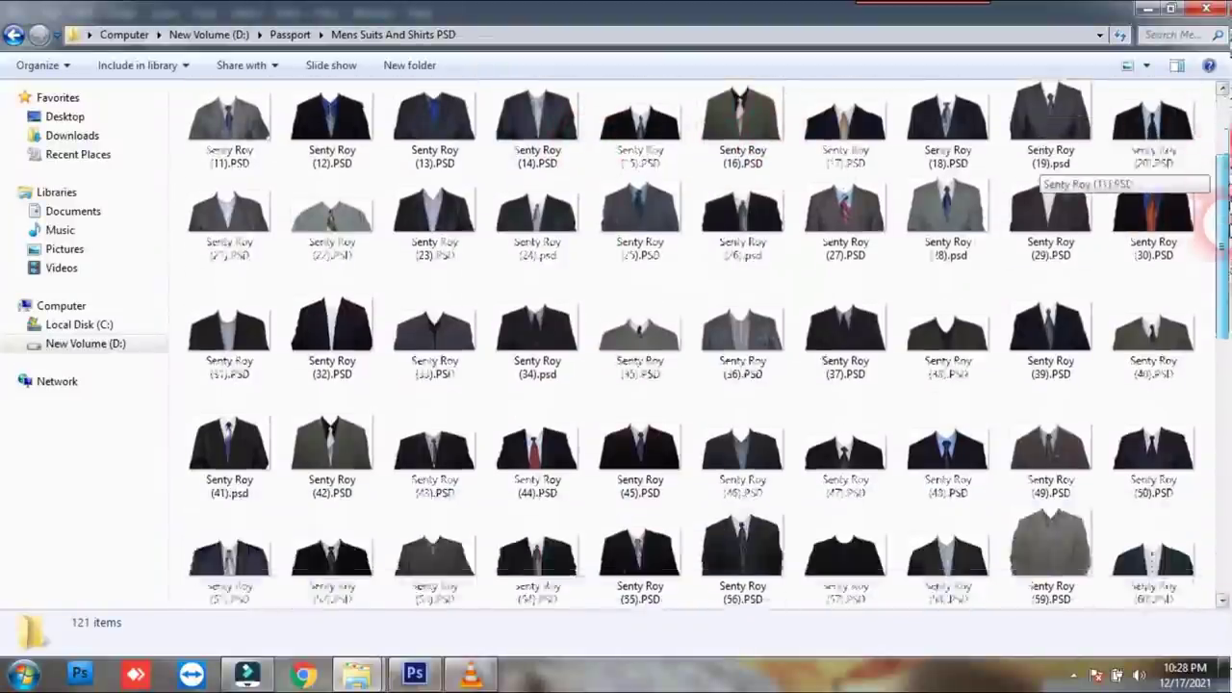
{"action": "scroll", "coordinate": [1210, 221], "scroll_direction": "down", "scroll_amount": 6}
{"action": "scroll", "coordinate": [1210, 221], "scroll_direction": "down", "scroll_amount": 1}
{"action": "left_click_drag", "start_coordinate": [471, 562], "coordinate": [866, 606]}
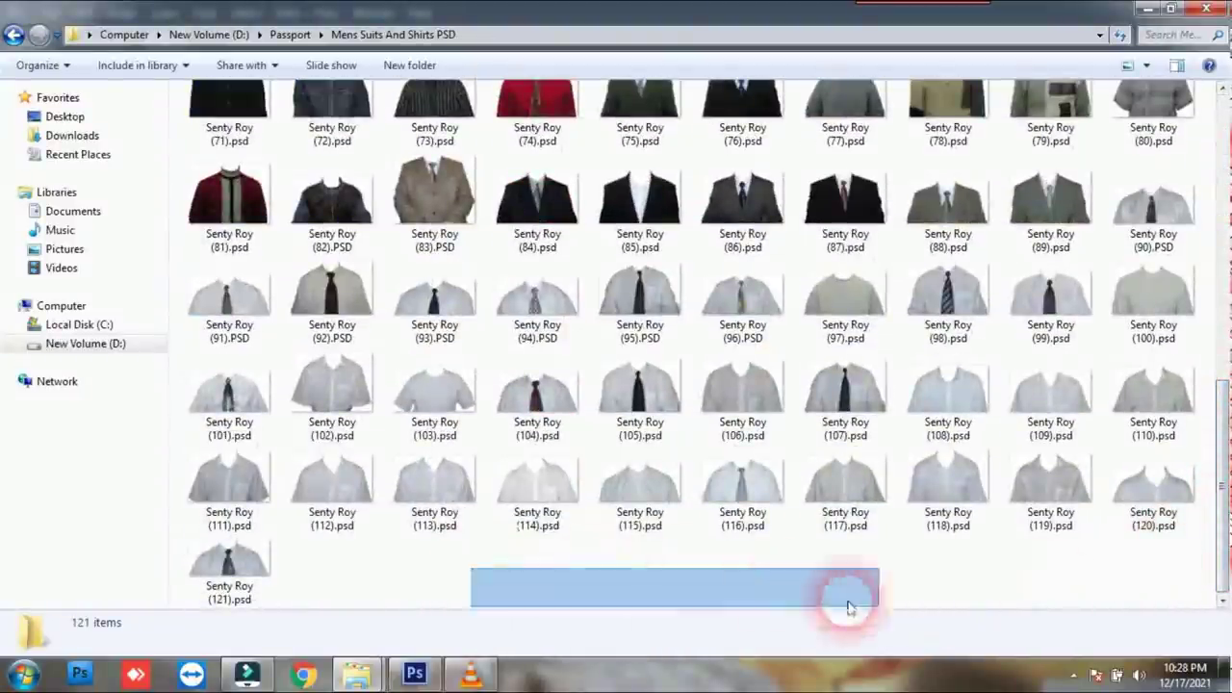
{"action": "left_click", "coordinate": [19, 37]}
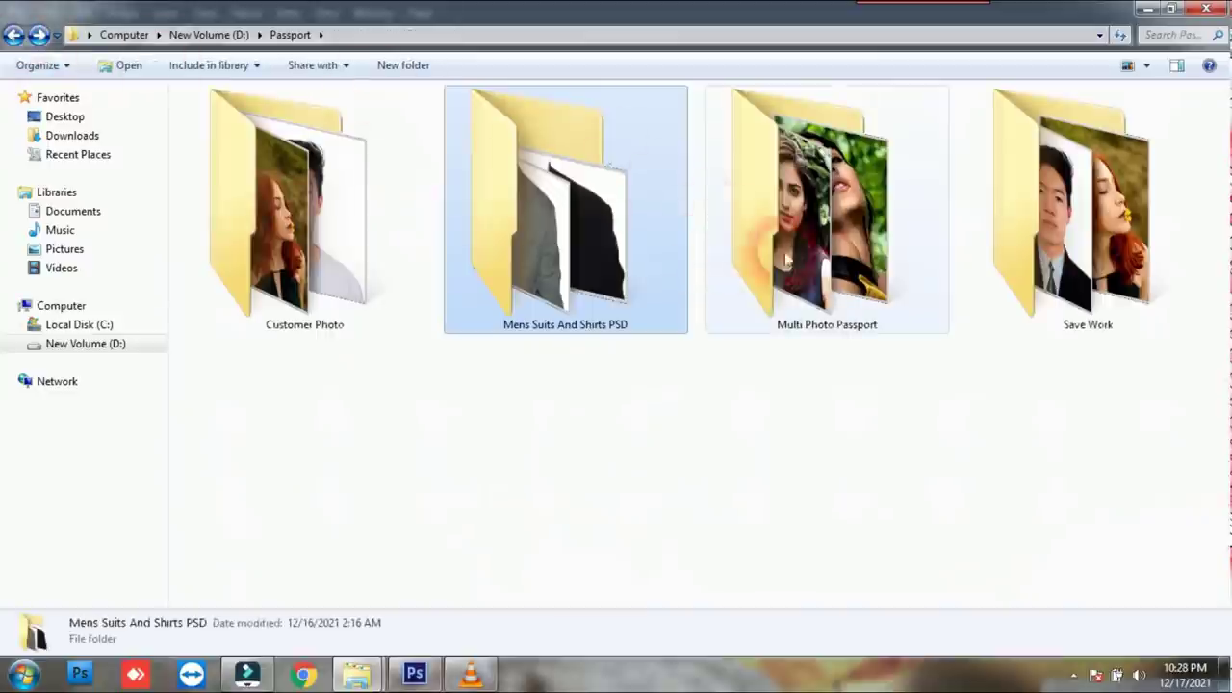
{"action": "left_click", "coordinate": [847, 231]}
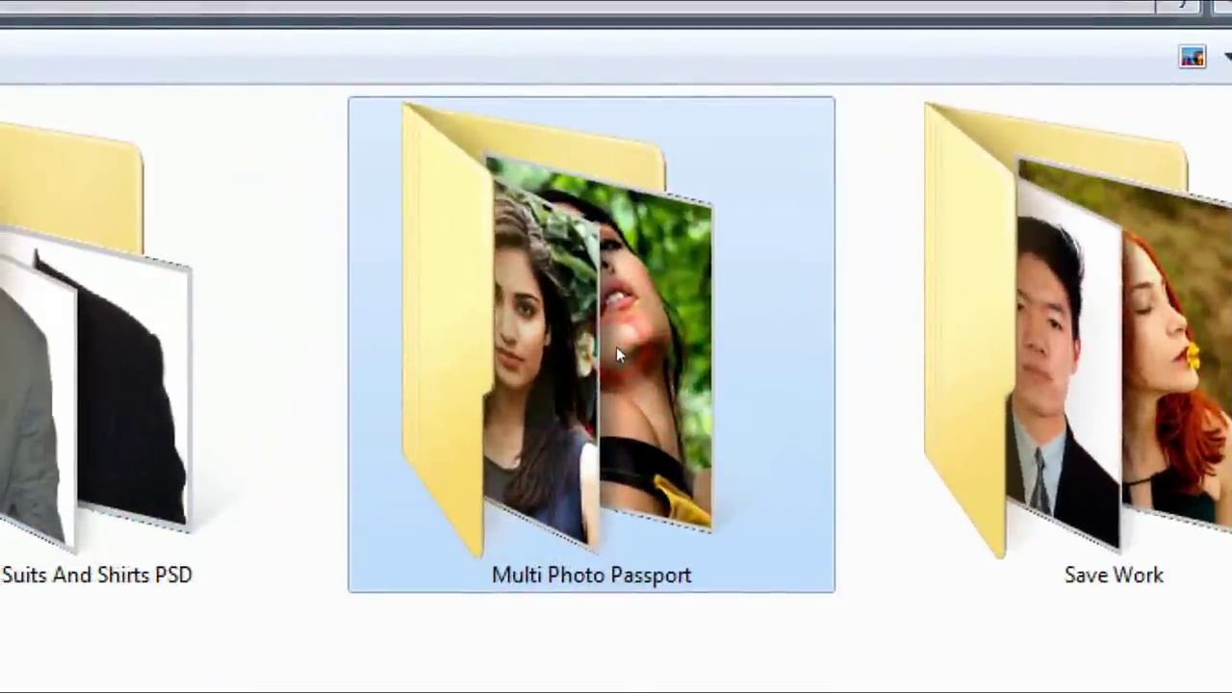
{"action": "mouse_move", "coordinate": [827, 209]}
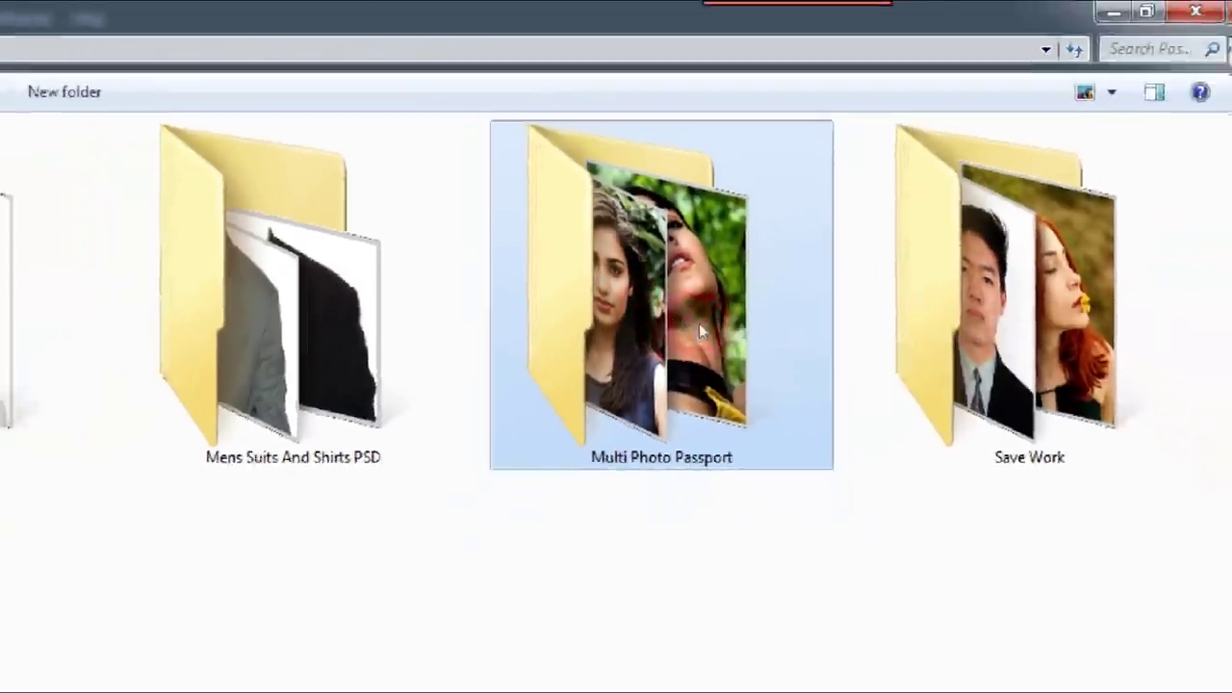
Step: Replace the eight Demo photos in Multi Photo Passport with the eight from New folder
{"action": "double_click", "coordinate": [699, 330]}
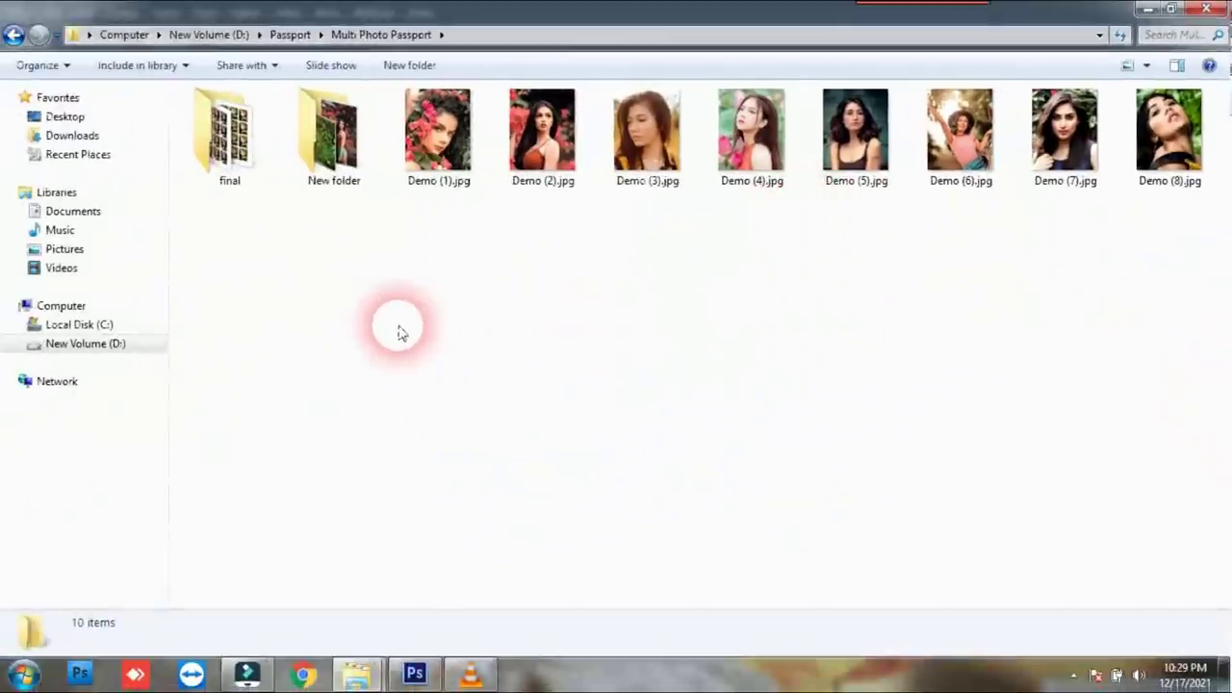
{"action": "left_click_drag", "start_coordinate": [416, 347], "coordinate": [1148, 173]}
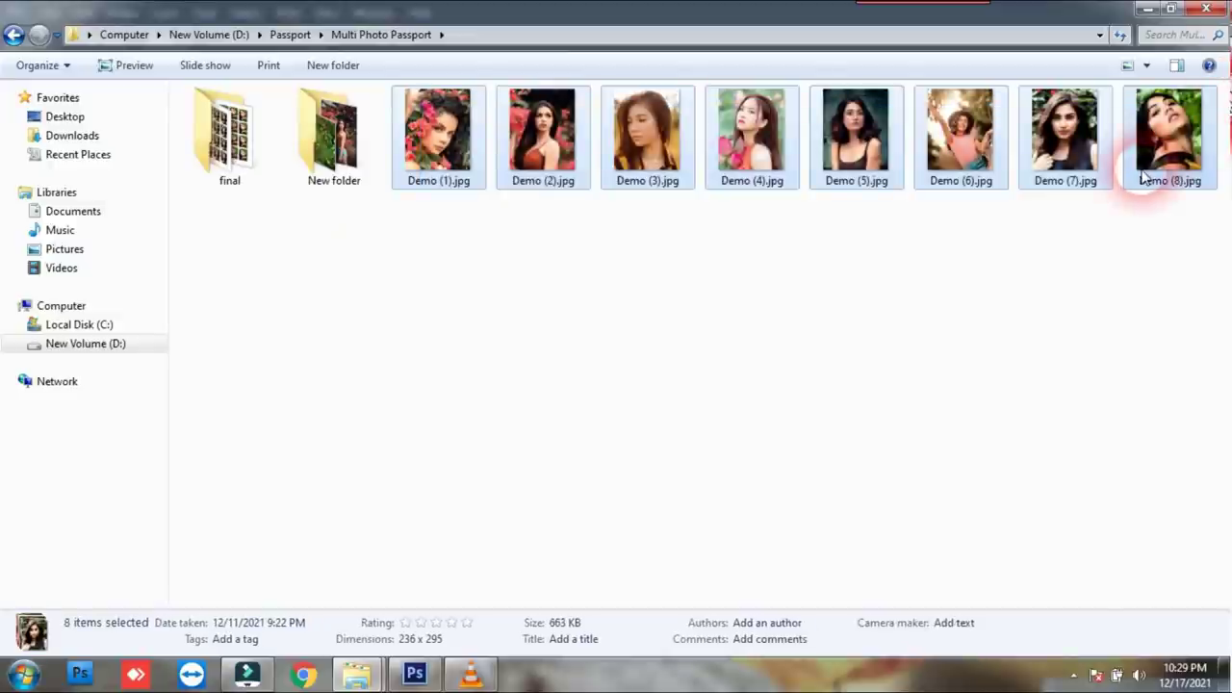
{"action": "key", "text": "Delete"}
{"action": "left_click", "coordinate": [699, 350]}
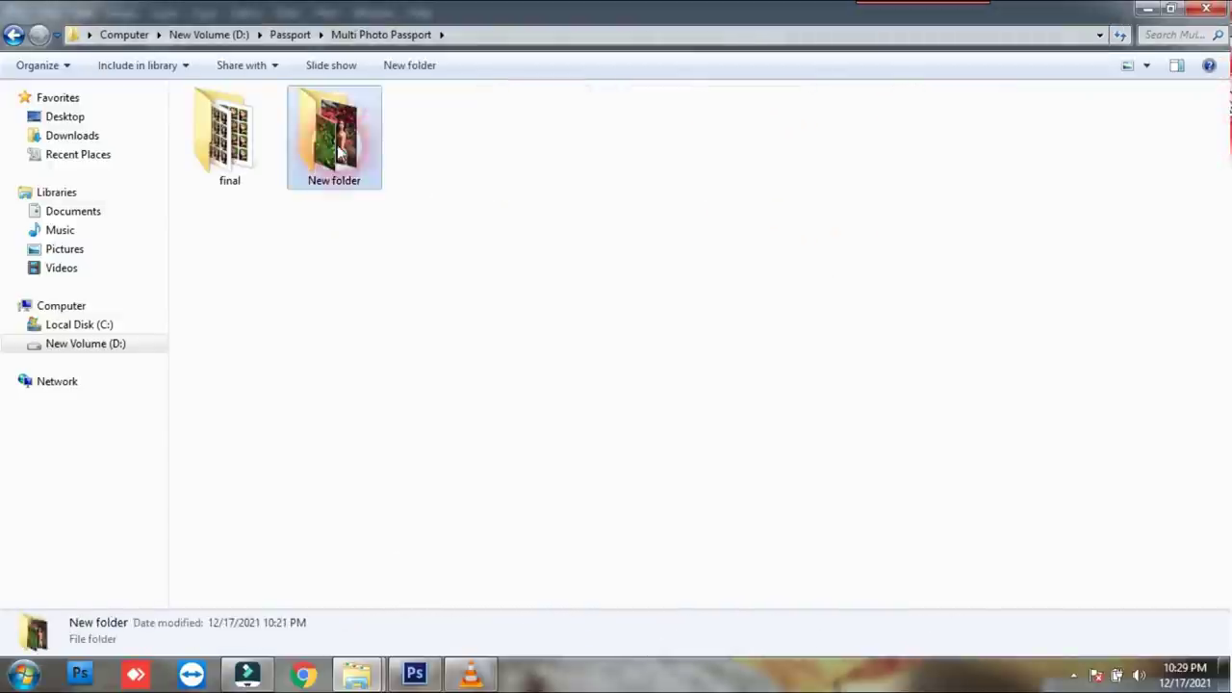
{"action": "double_click", "coordinate": [339, 145]}
{"action": "key", "text": "ctrl+a"}
{"action": "key", "text": "BackSpace"}
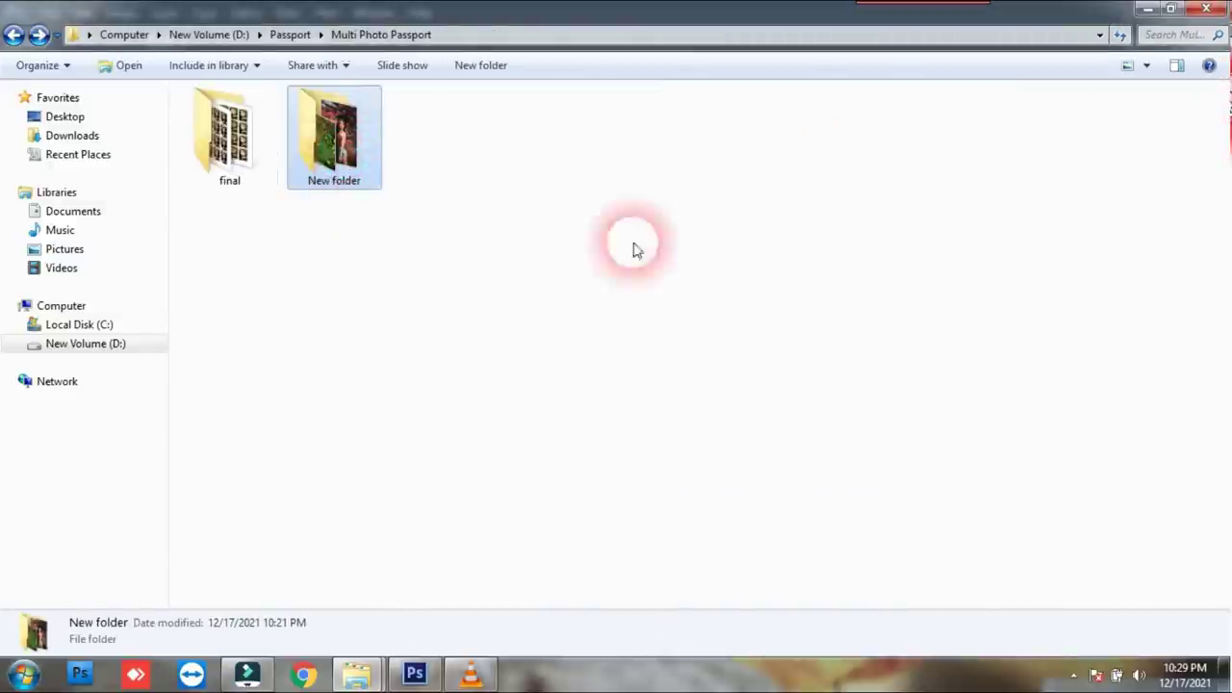
{"action": "right_click", "coordinate": [780, 198]}
{"action": "left_click", "coordinate": [869, 318]}
Step: Delete New folder
{"action": "right_click", "coordinate": [351, 143]}
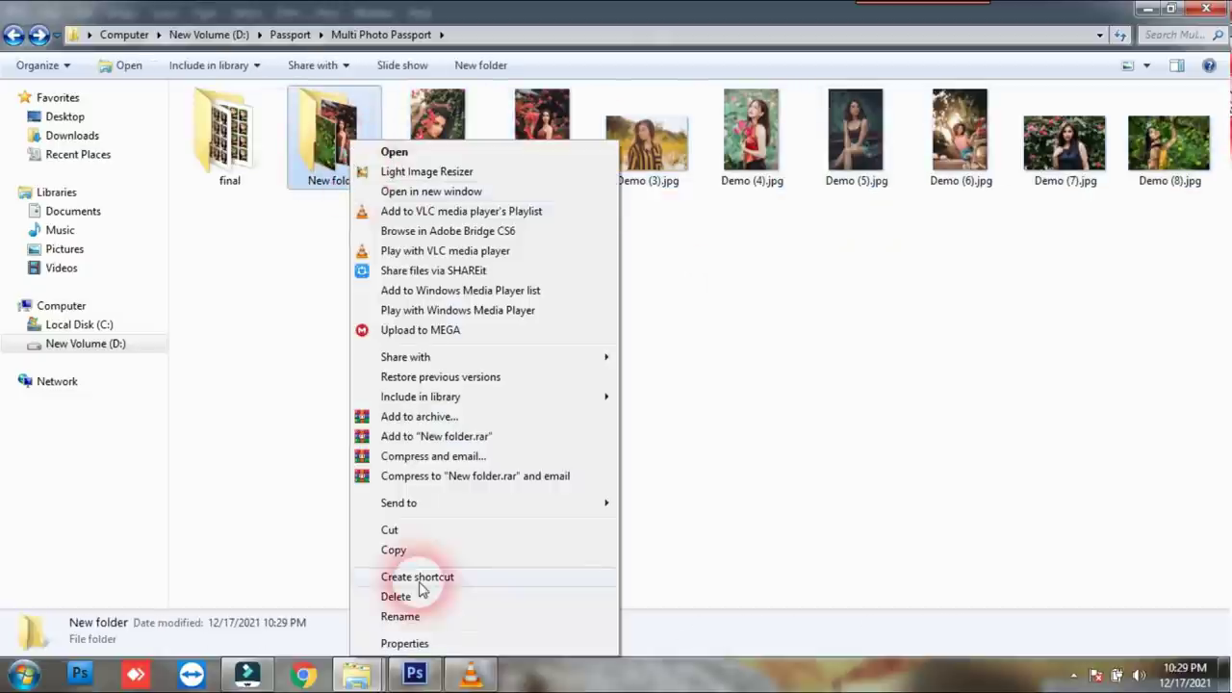
{"action": "left_click", "coordinate": [421, 594]}
{"action": "left_click", "coordinate": [700, 412]}
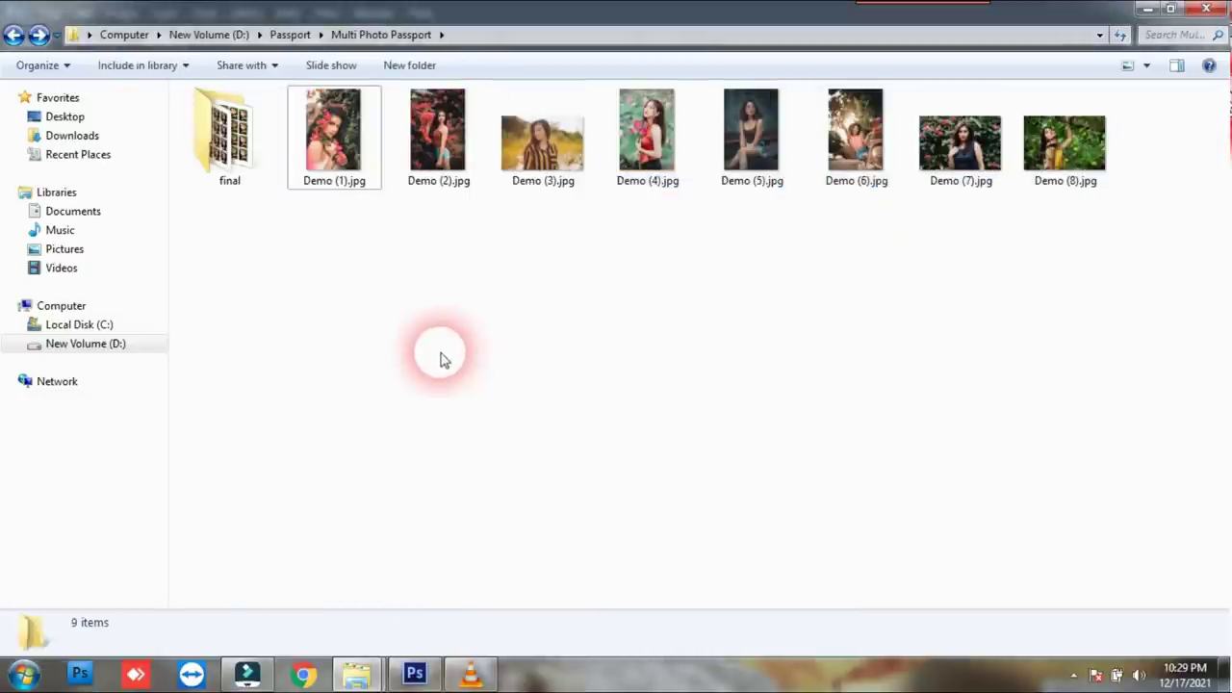
Step: Empty the final folder of its eight passport sheets and return to Passport
{"action": "left_click", "coordinate": [256, 176]}
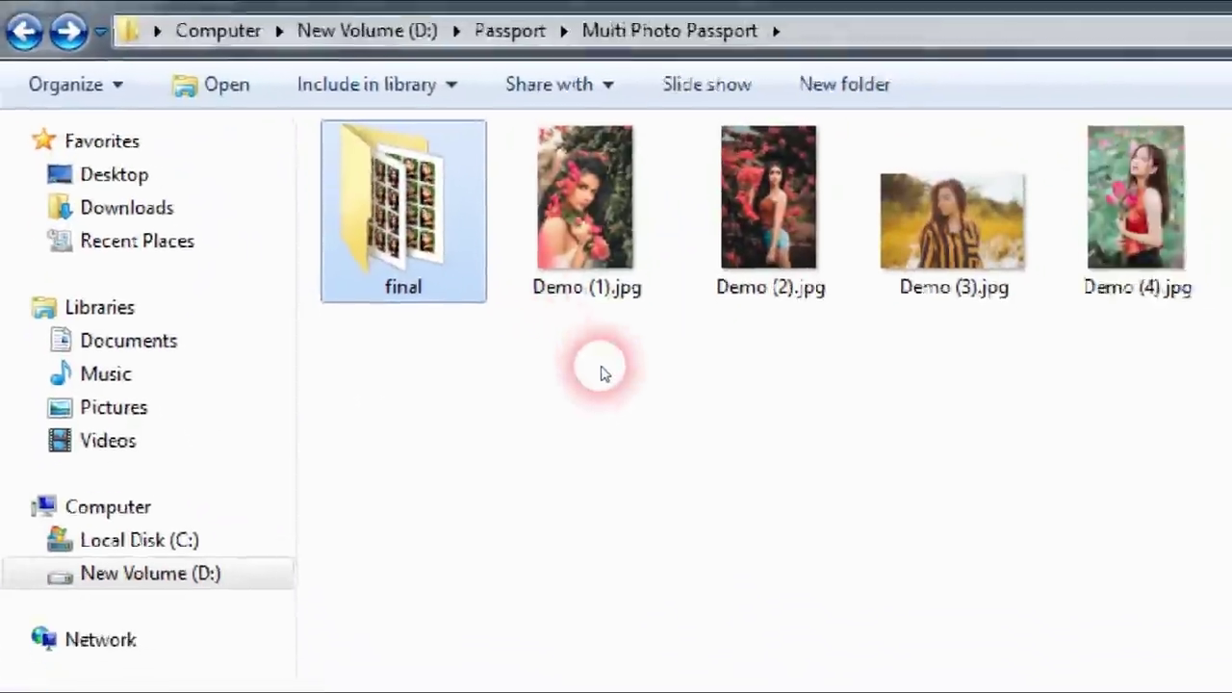
{"action": "left_click_drag", "start_coordinate": [332, 240], "coordinate": [546, 206]}
{"action": "left_click_drag", "start_coordinate": [660, 252], "coordinate": [1100, 126]}
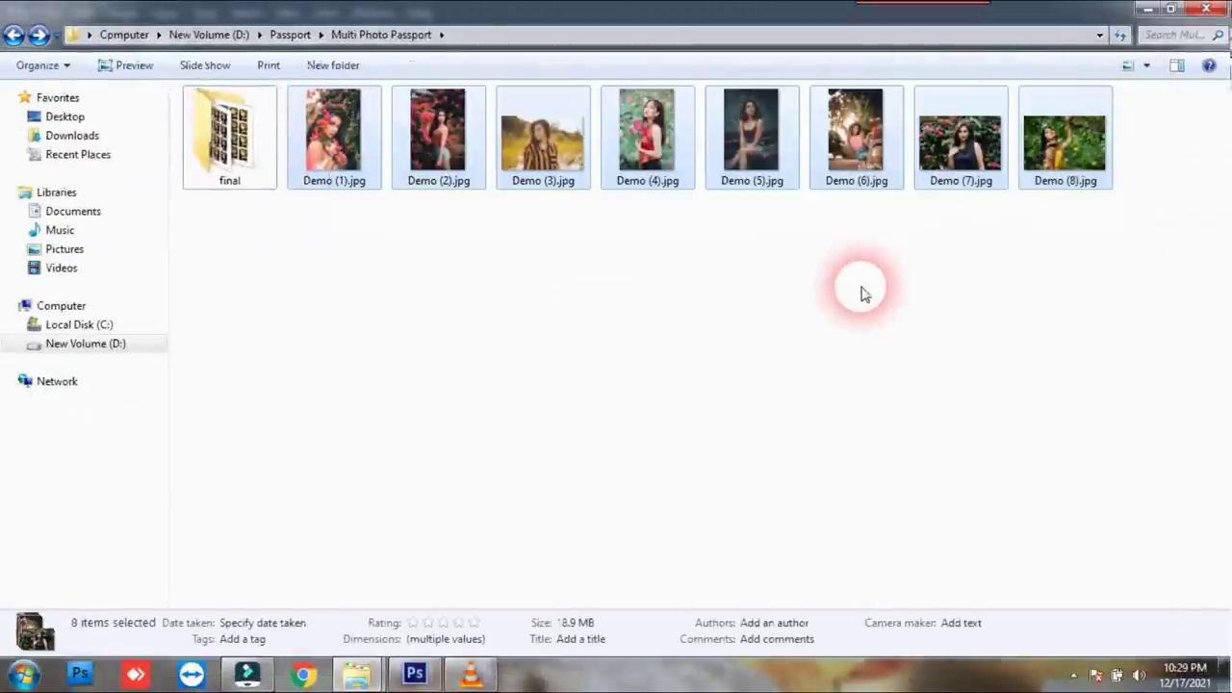
{"action": "left_click", "coordinate": [229, 135]}
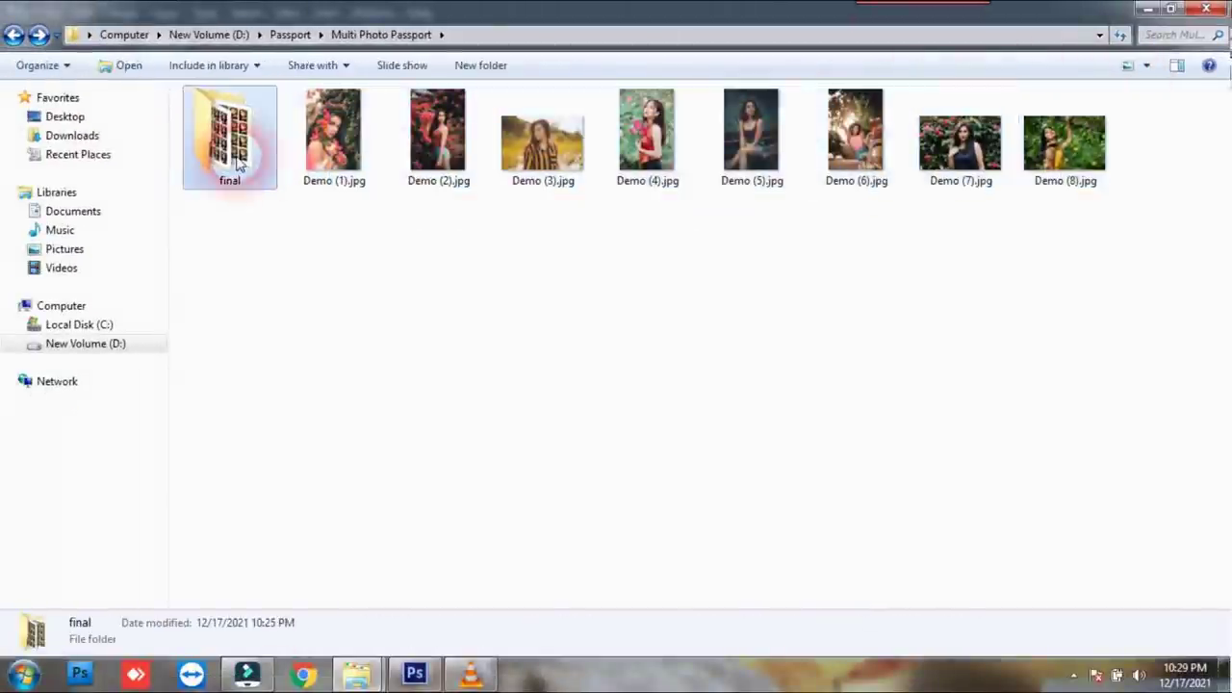
{"action": "double_click", "coordinate": [229, 135]}
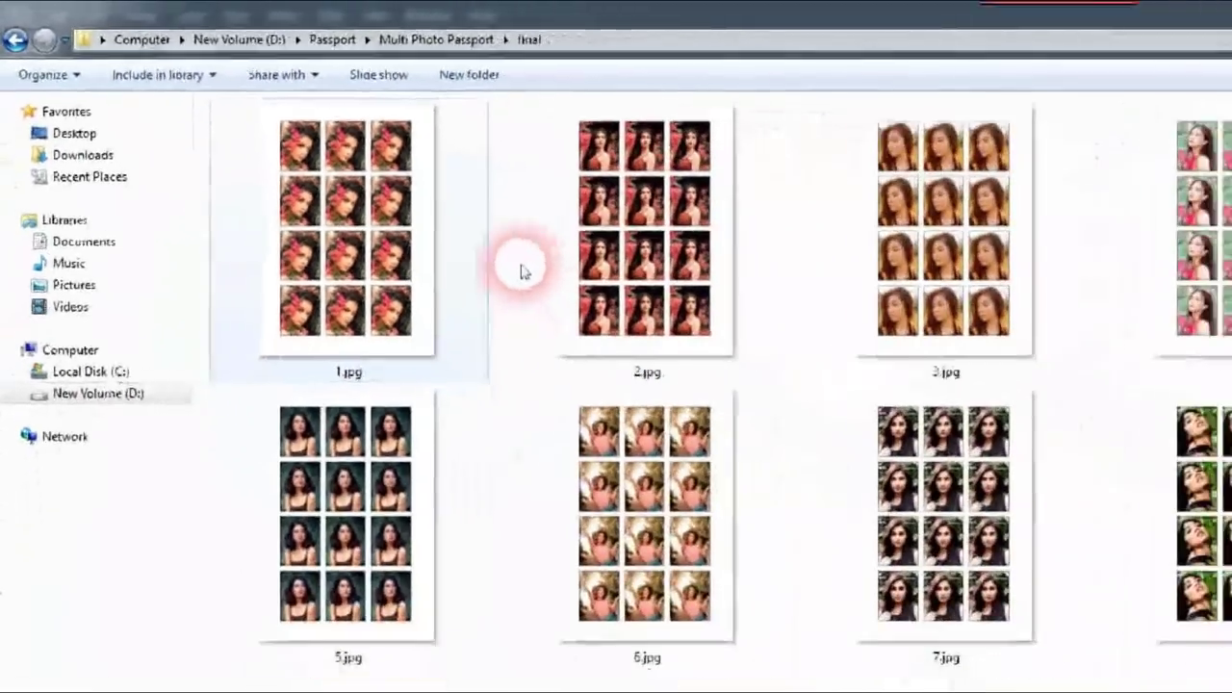
{"action": "key", "text": "ctrl+a"}
{"action": "key", "text": "Delete"}
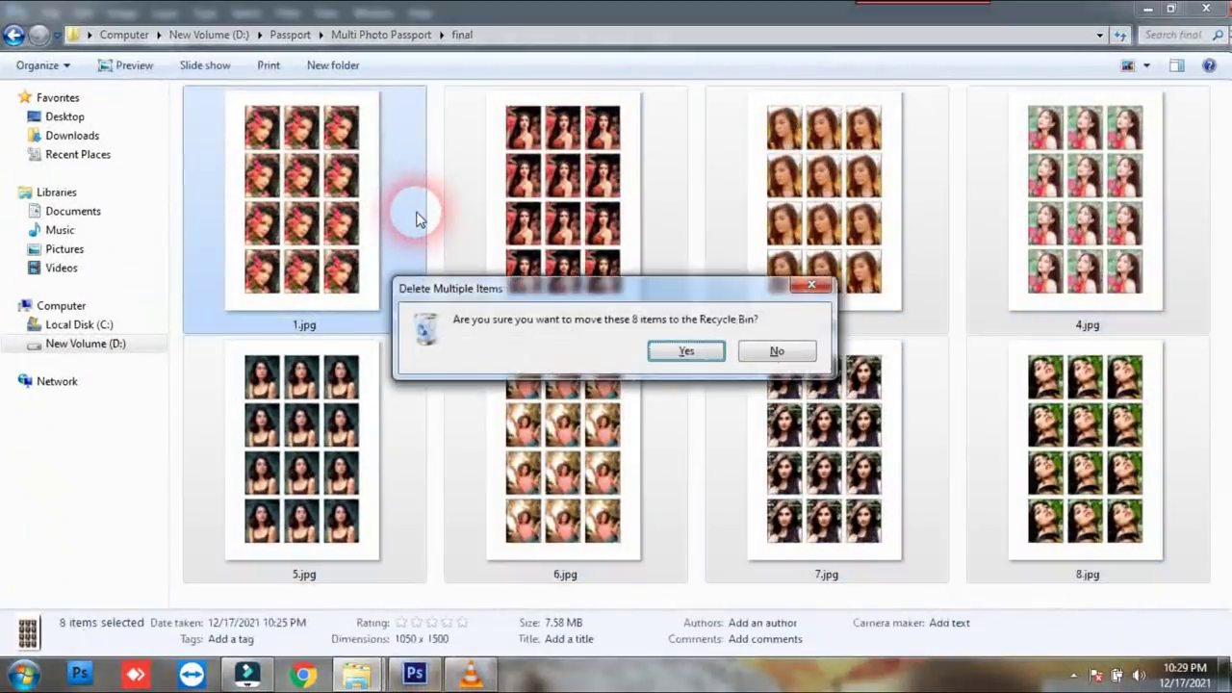
{"action": "key", "text": "Return"}
{"action": "key", "text": "BackSpace"}
{"action": "key", "text": "BackSpace"}
Step: Delete all five photos in the Save Work folder, including 500.jpg and 501.jpg
{"action": "left_click", "coordinate": [1087, 256]}
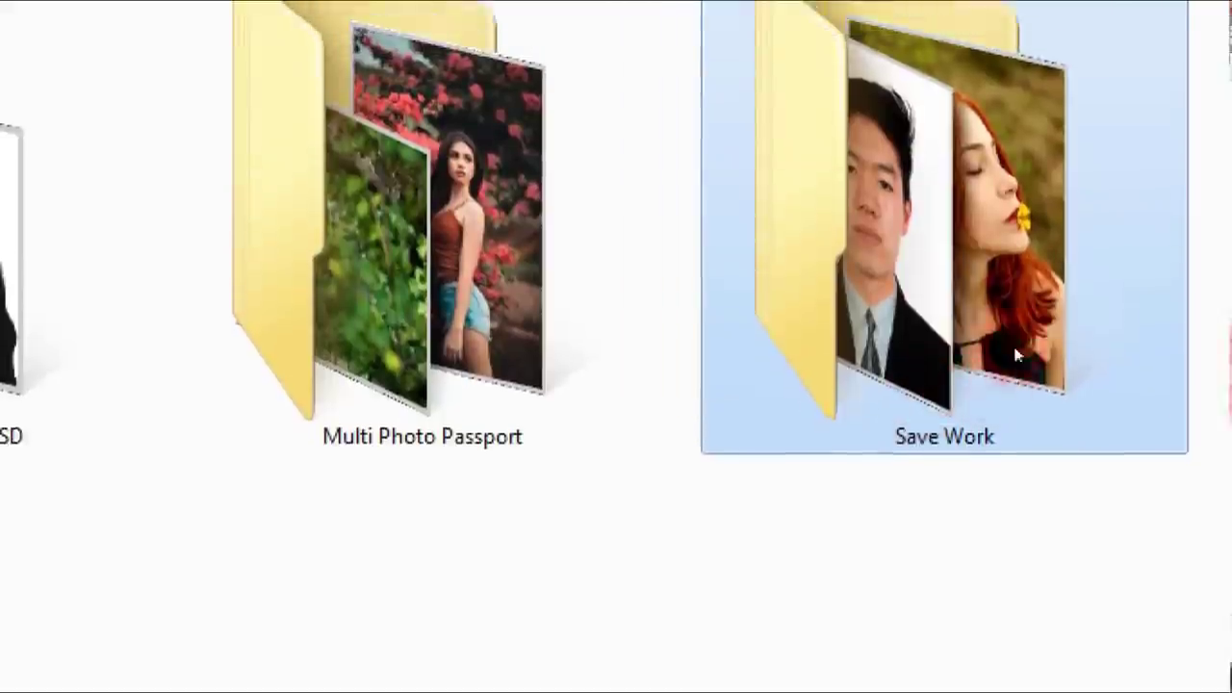
{"action": "double_click", "coordinate": [1184, 385]}
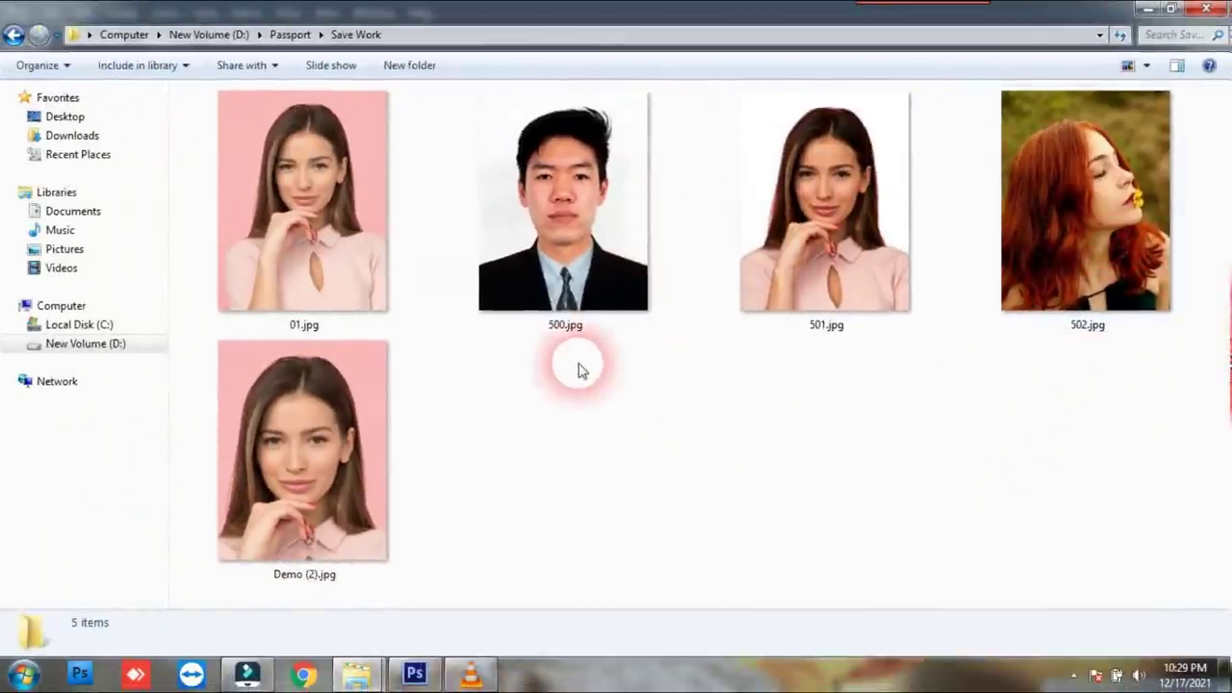
{"action": "left_click", "coordinate": [606, 327]}
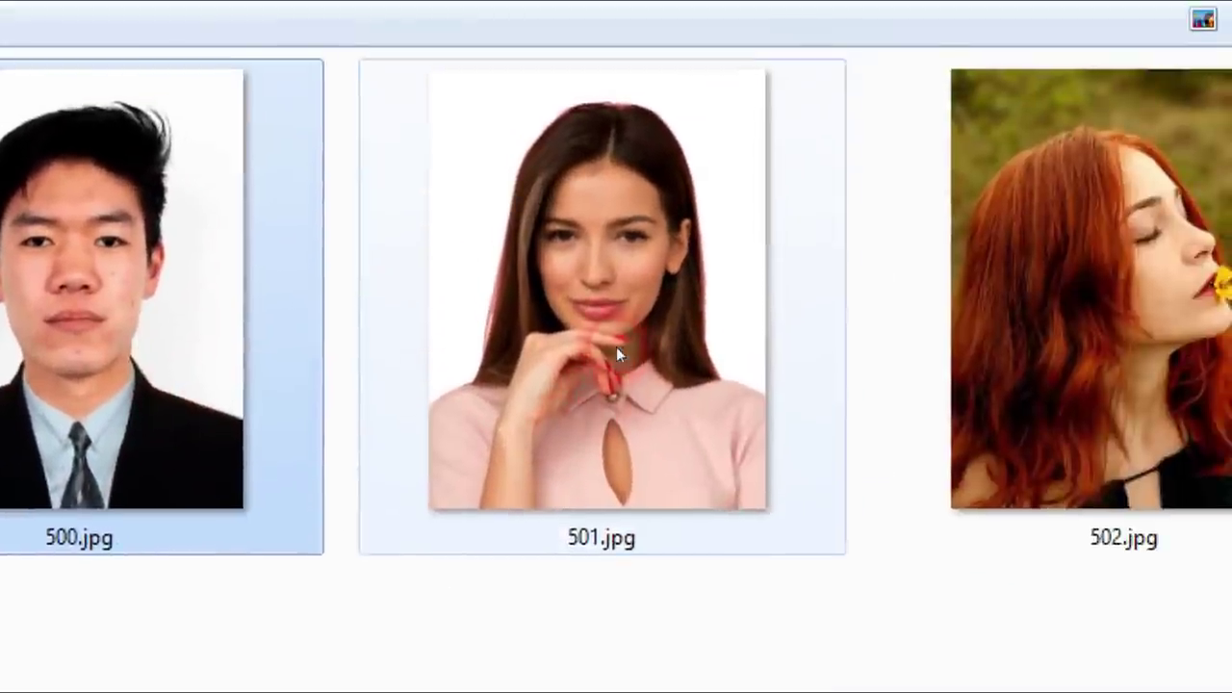
{"action": "left_click", "coordinate": [616, 354]}
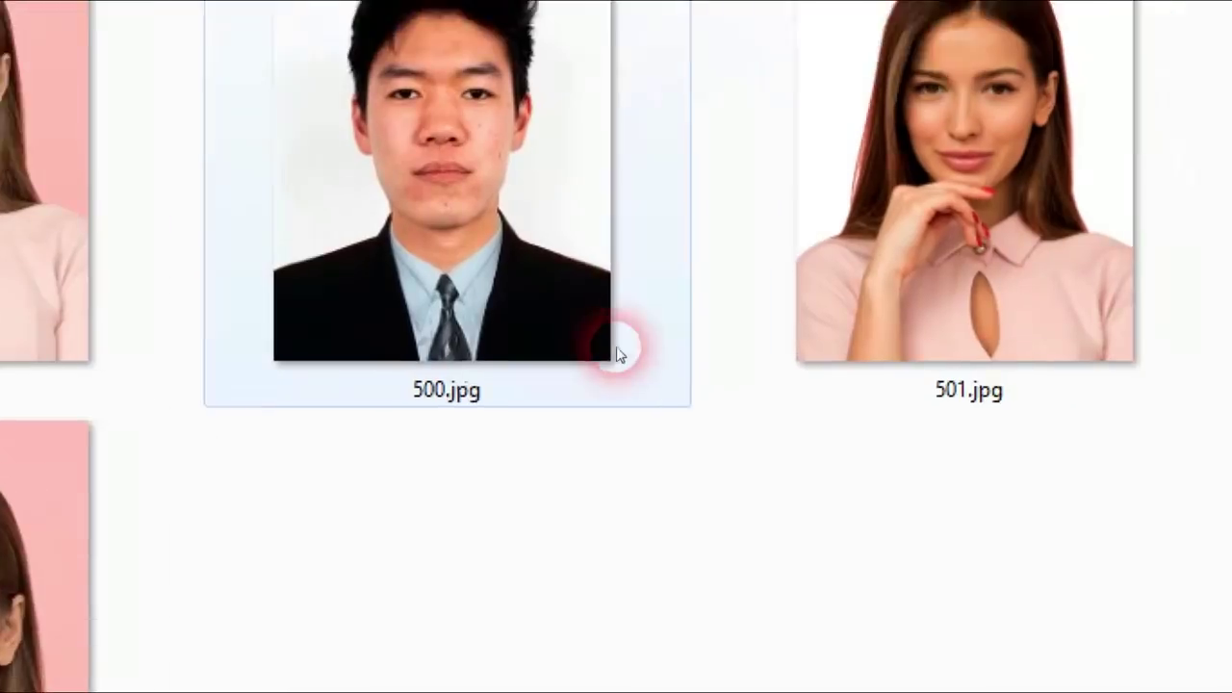
{"action": "left_click_drag", "start_coordinate": [1142, 558], "coordinate": [10, 34]}
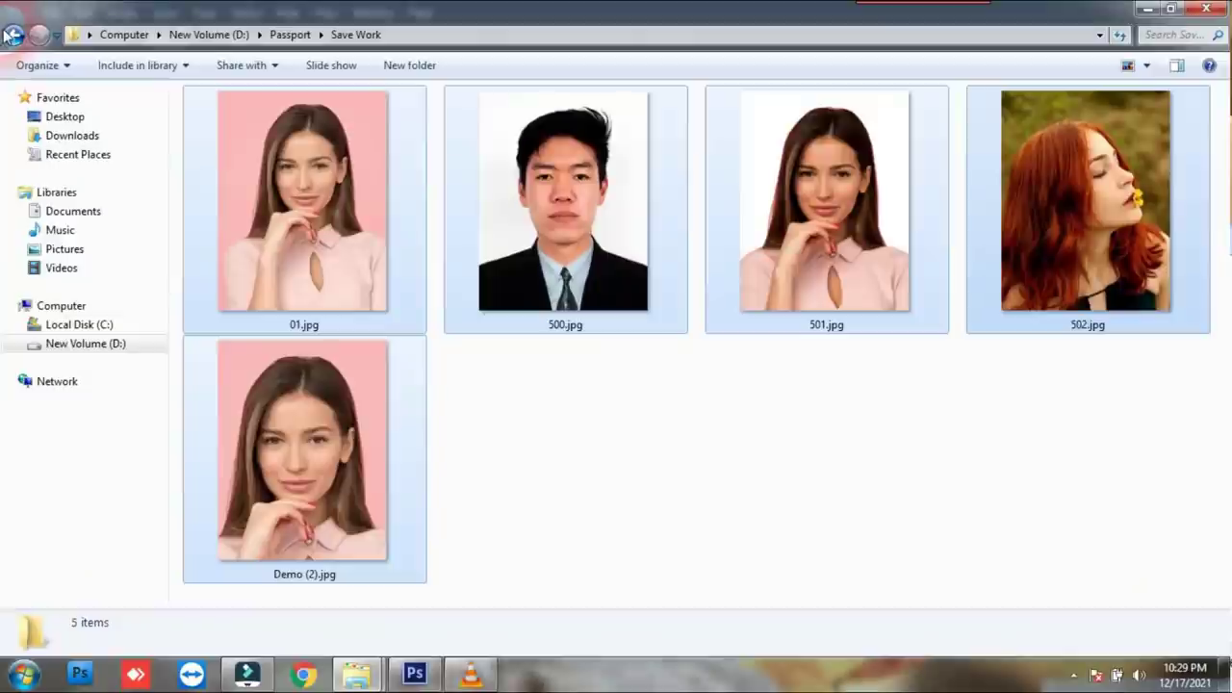
{"action": "key", "text": "Delete"}
{"action": "key", "text": "Return"}
{"action": "left_click", "coordinate": [11, 35]}
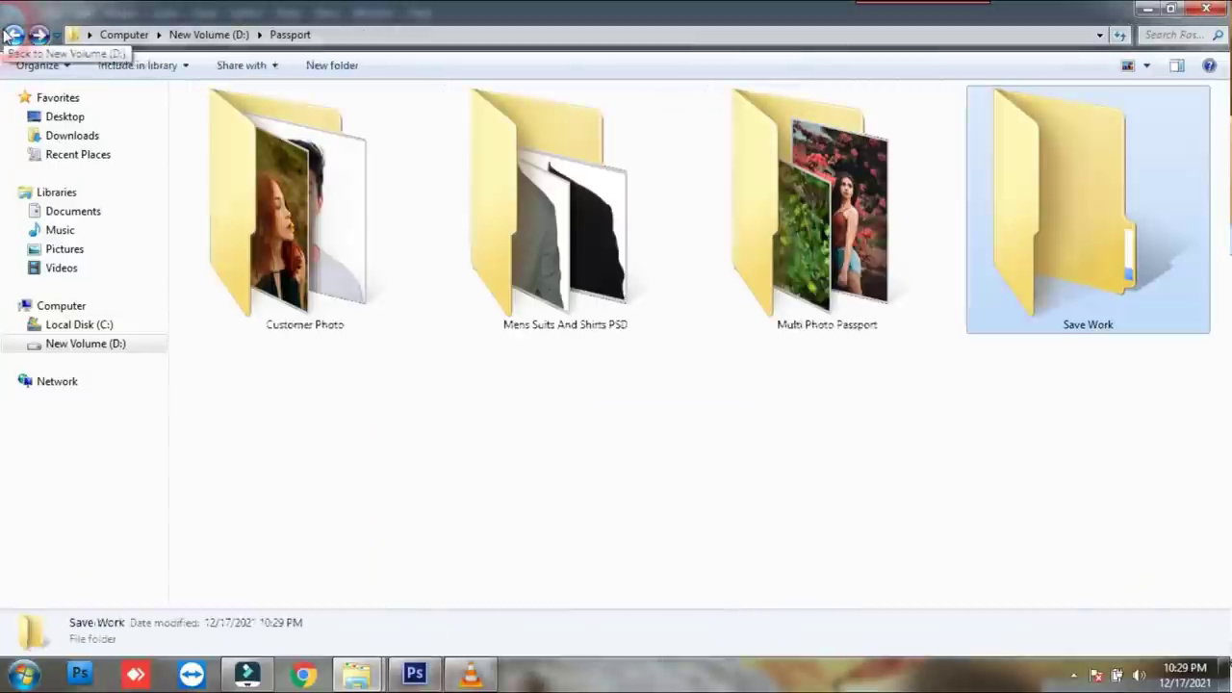
Step: Look through the four photos in Customer Photo, then minimise Explorer to show Photoshop
{"action": "left_click_drag", "start_coordinate": [322, 445], "coordinate": [991, 192]}
{"action": "left_click", "coordinate": [683, 512]}
{"action": "left_click", "coordinate": [282, 251]}
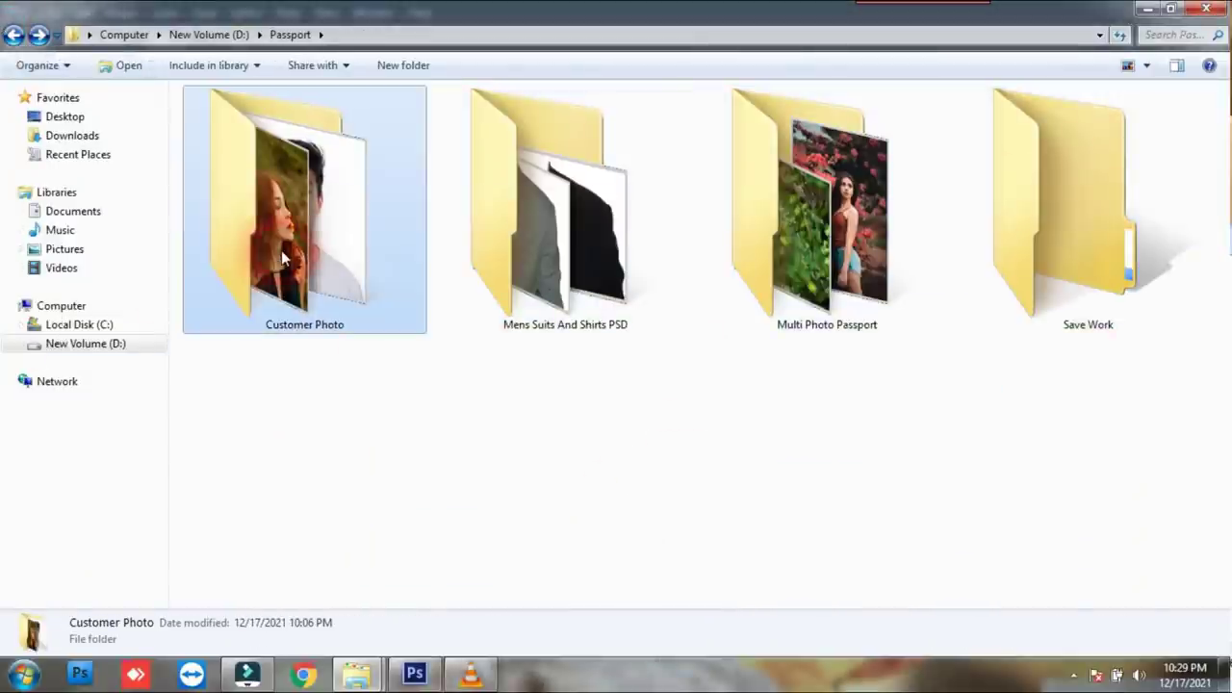
{"action": "double_click", "coordinate": [281, 251]}
{"action": "mouse_move", "coordinate": [352, 462]}
{"action": "left_mouse_down"}
{"action": "mouse_move", "coordinate": [456, 379]}
{"action": "mouse_move", "coordinate": [1144, 171]}
{"action": "left_mouse_up"}
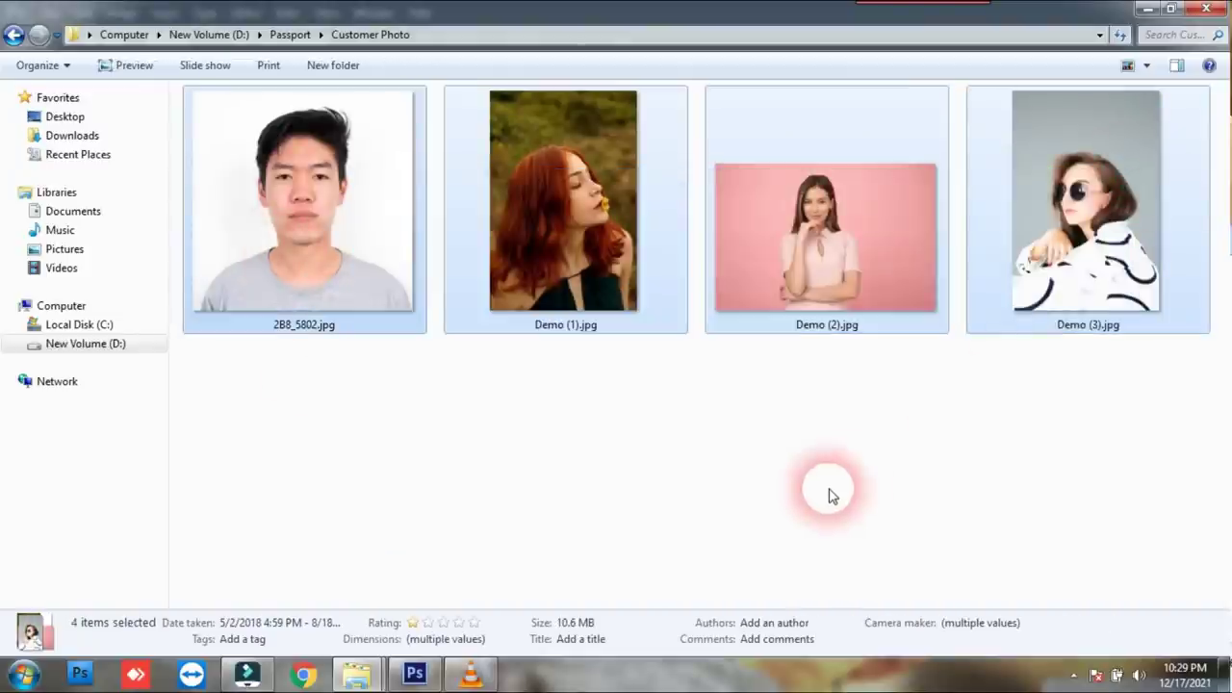
{"action": "mouse_move", "coordinate": [1112, 498]}
{"action": "left_mouse_down"}
{"action": "mouse_move", "coordinate": [588, 286]}
{"action": "mouse_move", "coordinate": [317, 206]}
{"action": "left_mouse_up"}
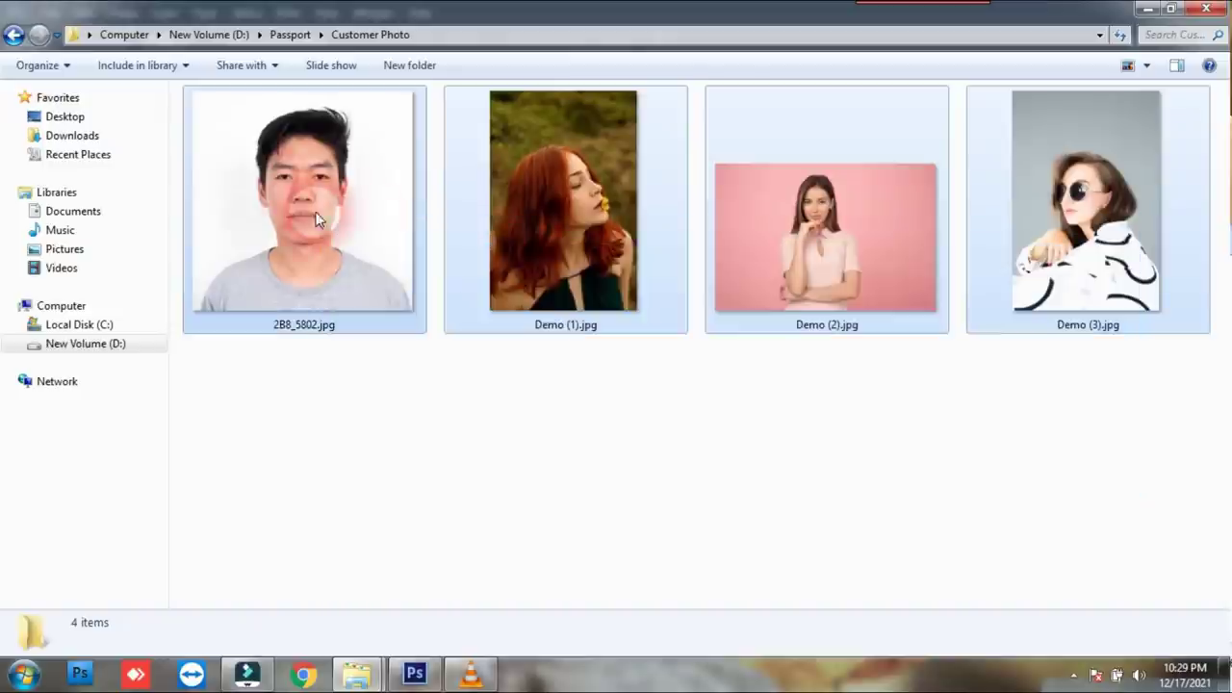
{"action": "left_click", "coordinate": [581, 475]}
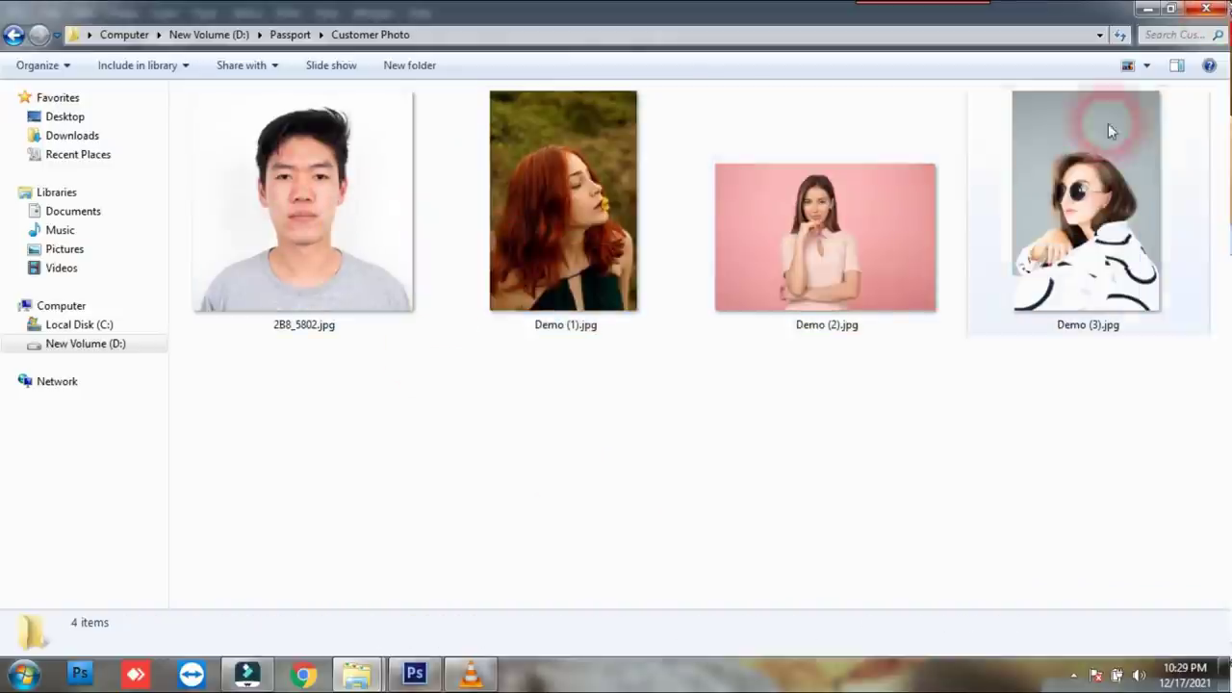
{"action": "left_click_drag", "start_coordinate": [1122, 578], "coordinate": [244, 220]}
{"action": "left_click", "coordinate": [724, 497]}
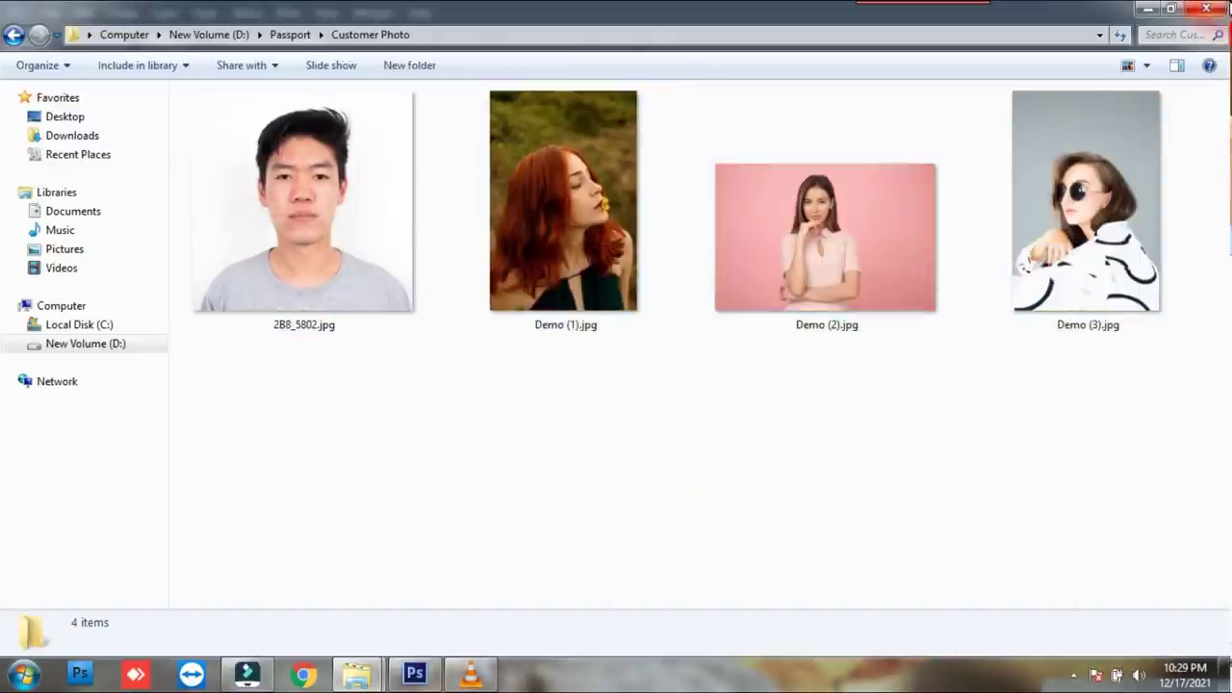
{"action": "left_click", "coordinate": [358, 676]}
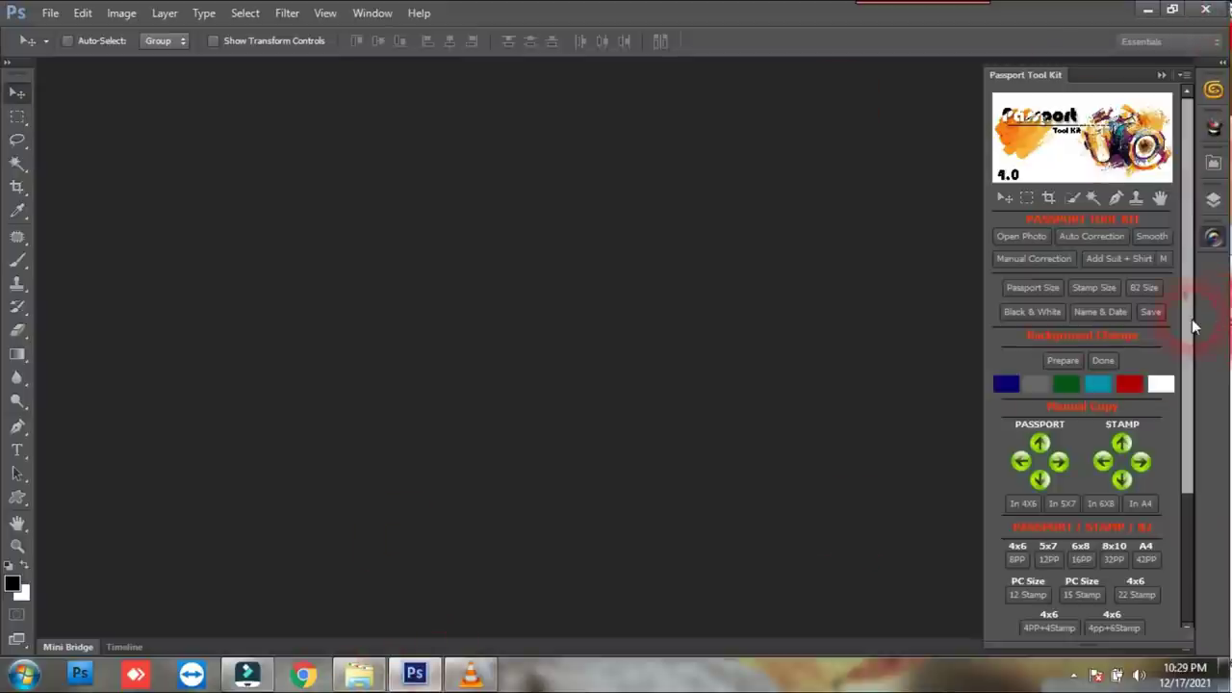
Step: Open Demo (2).jpg from Customer Photo via the panel's Open Photo, reaching the Duplicate Image prompt
{"action": "mouse_move", "coordinate": [1190, 327]}
{"action": "left_mouse_down"}
{"action": "mouse_move", "coordinate": [1189, 391]}
{"action": "mouse_move", "coordinate": [1195, 294]}
{"action": "left_mouse_up"}
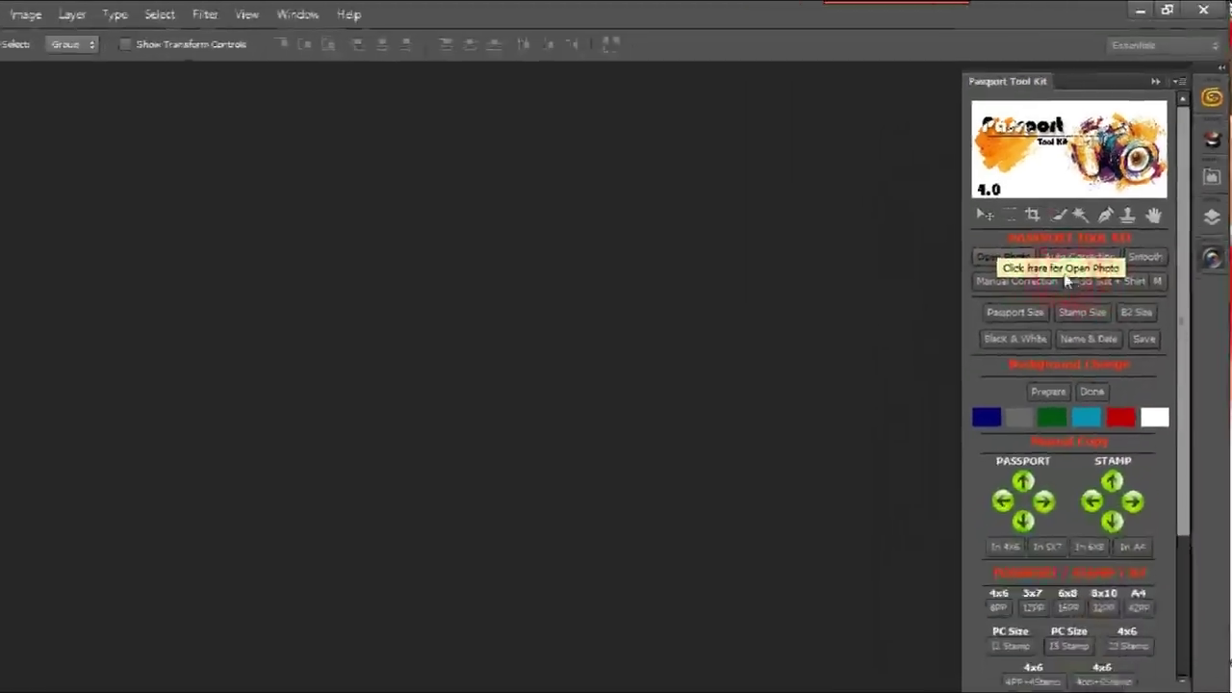
{"action": "left_click", "coordinate": [1006, 258]}
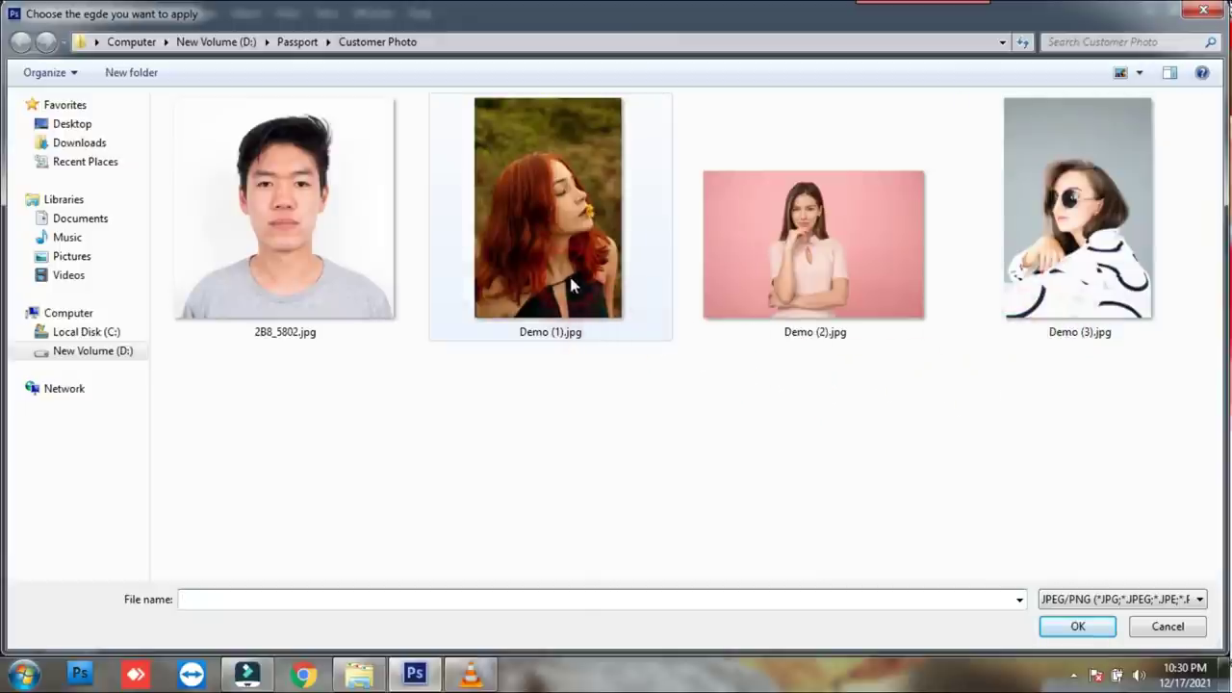
{"action": "left_click", "coordinate": [807, 272]}
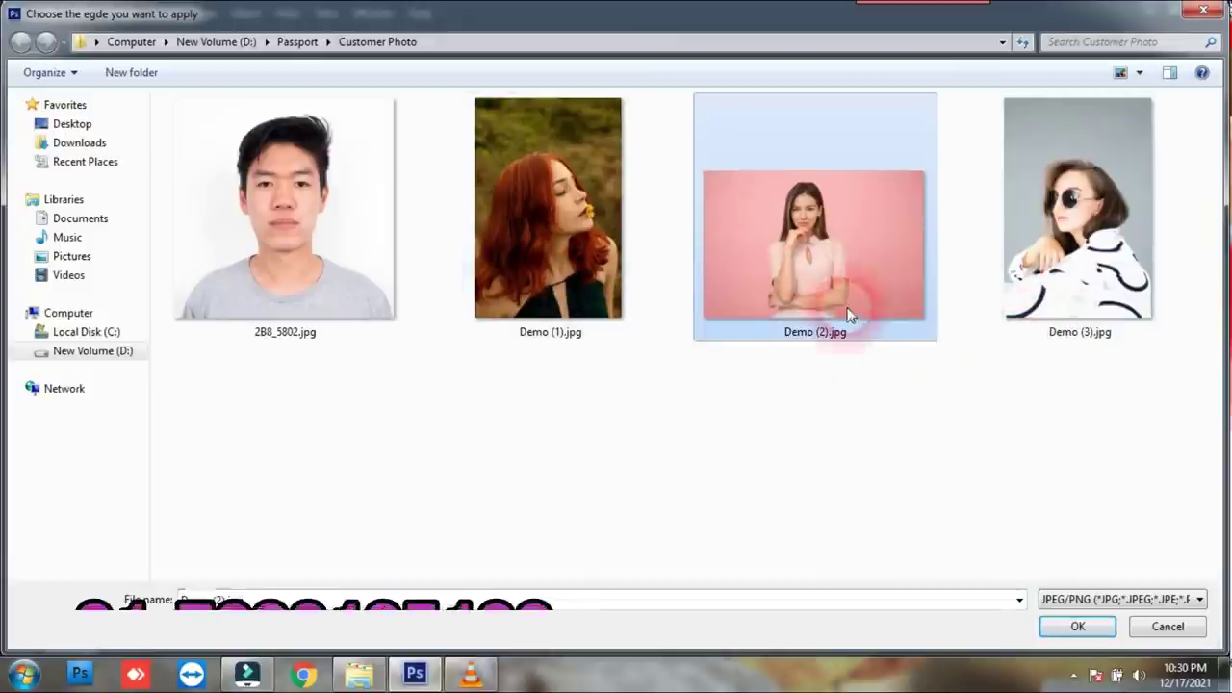
{"action": "double_click", "coordinate": [870, 243]}
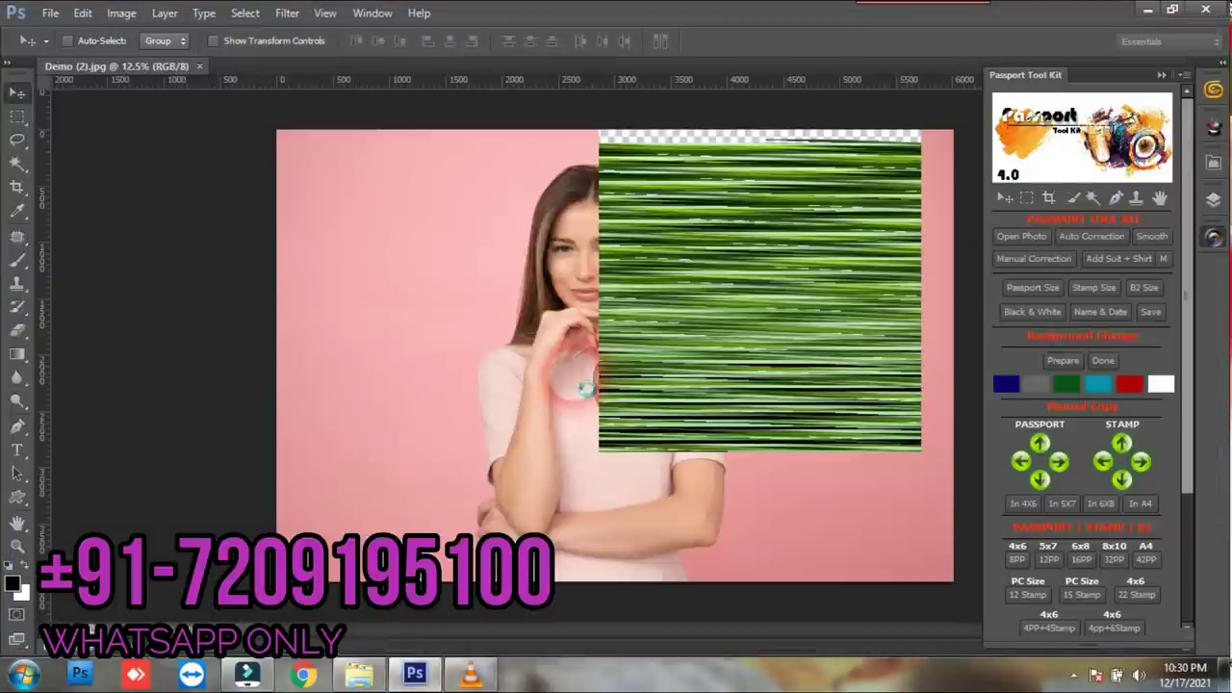
{"action": "left_click_drag", "start_coordinate": [820, 294], "coordinate": [716, 210]}
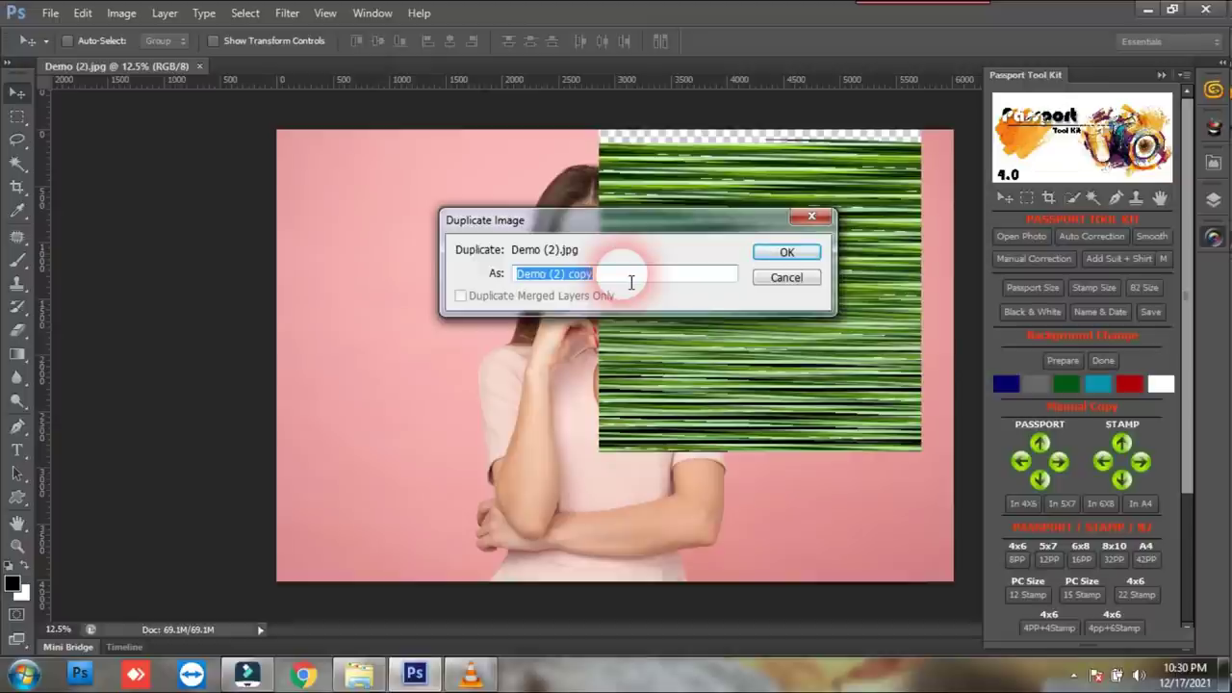
Step: Name the Demo (2) duplicate '01' and confirm it as the working document
{"action": "left_click", "coordinate": [631, 281]}
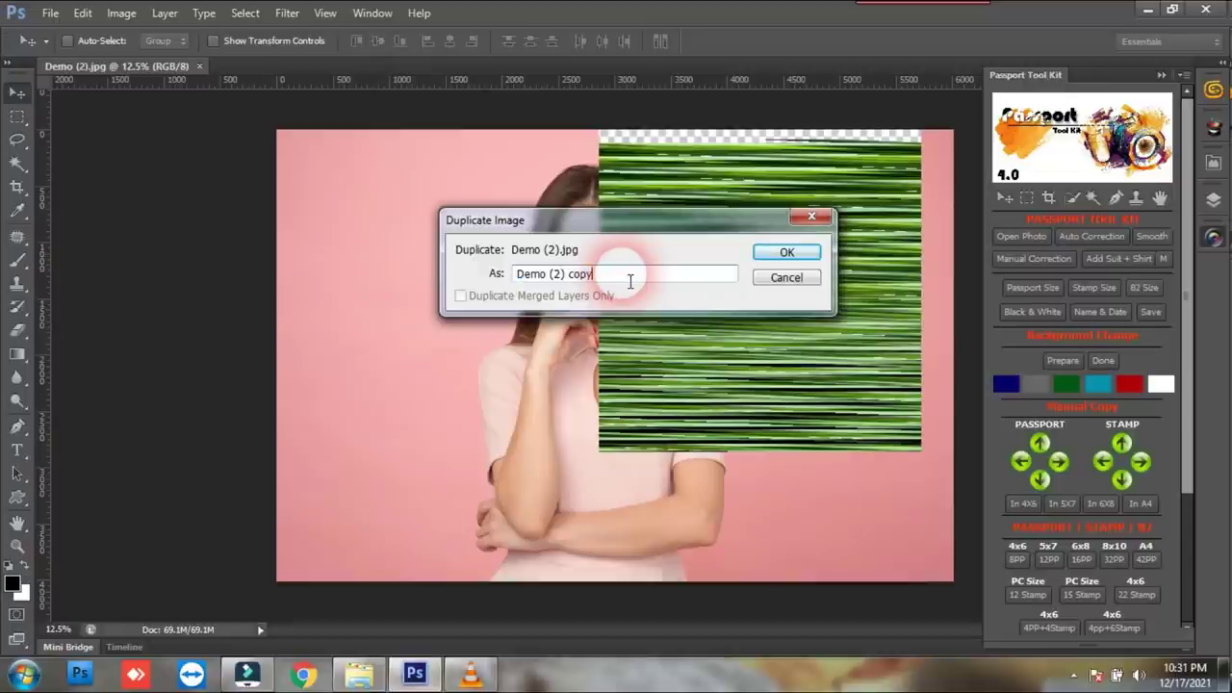
{"action": "left_click_drag", "start_coordinate": [631, 279], "coordinate": [505, 277]}
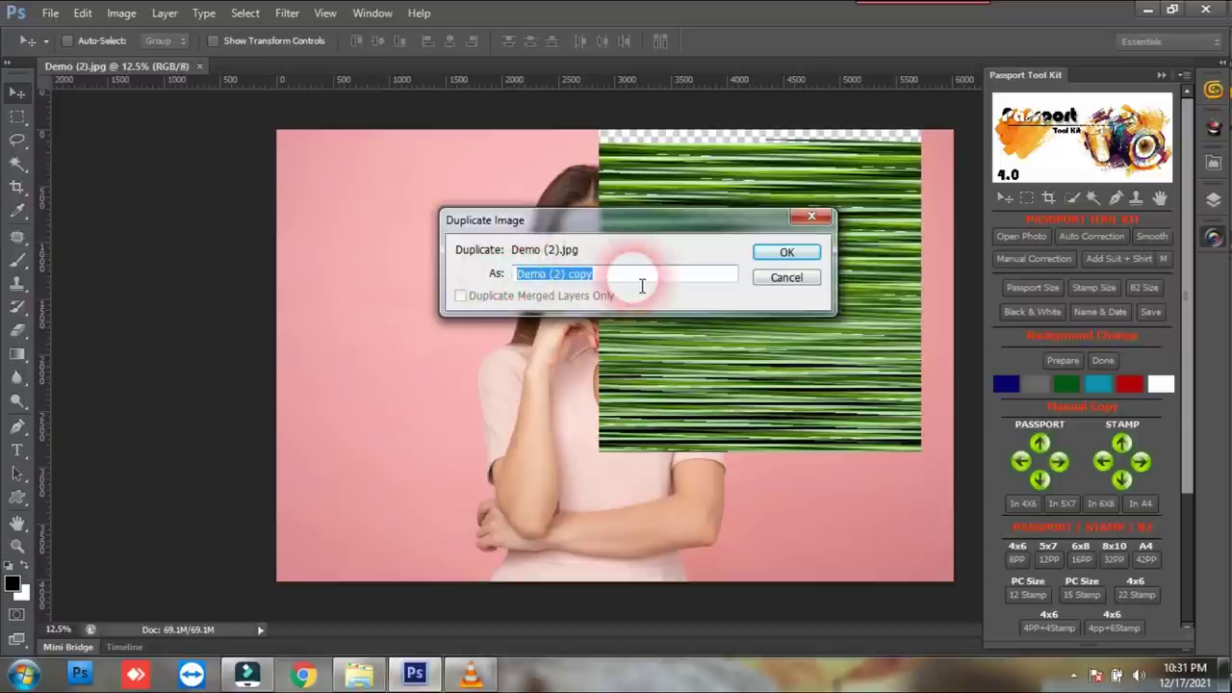
{"action": "type", "text": "01"}
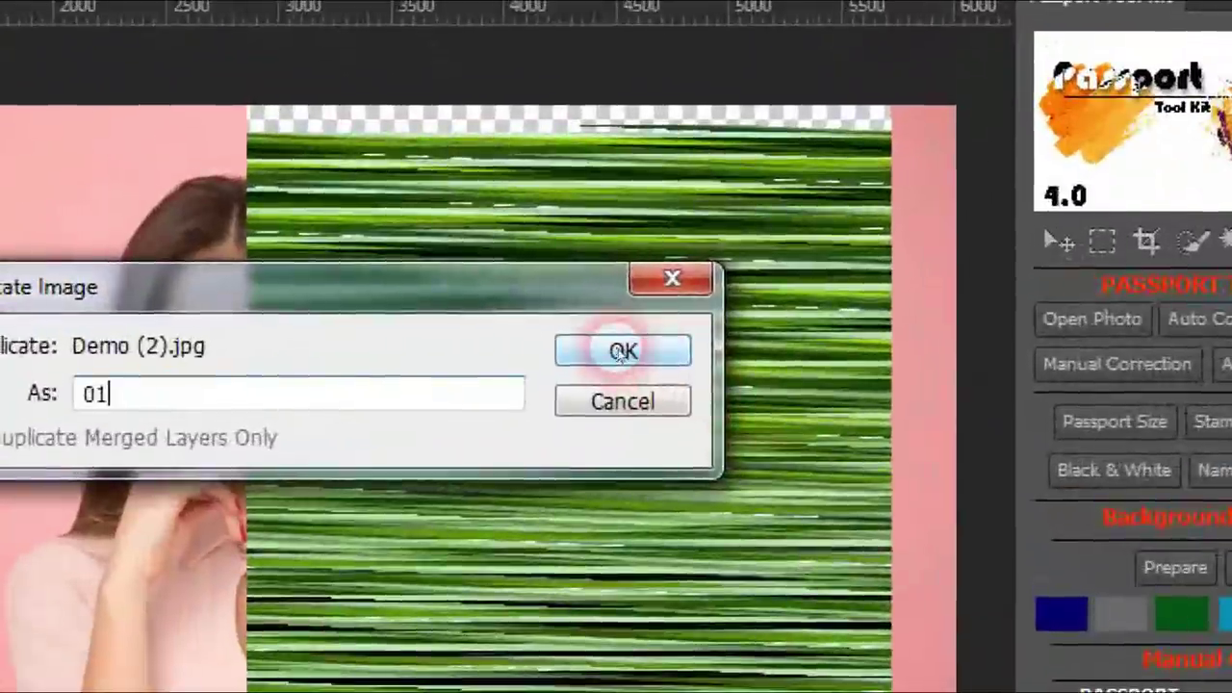
{"action": "left_click", "coordinate": [623, 352]}
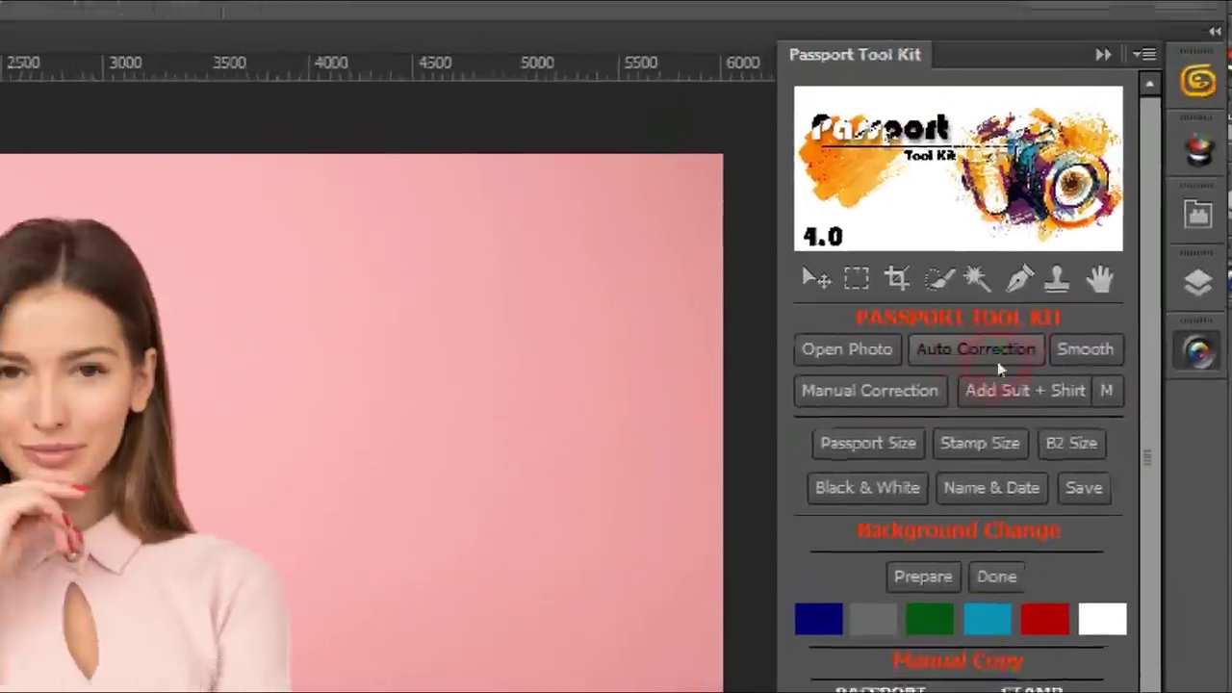
{"action": "left_click", "coordinate": [998, 365]}
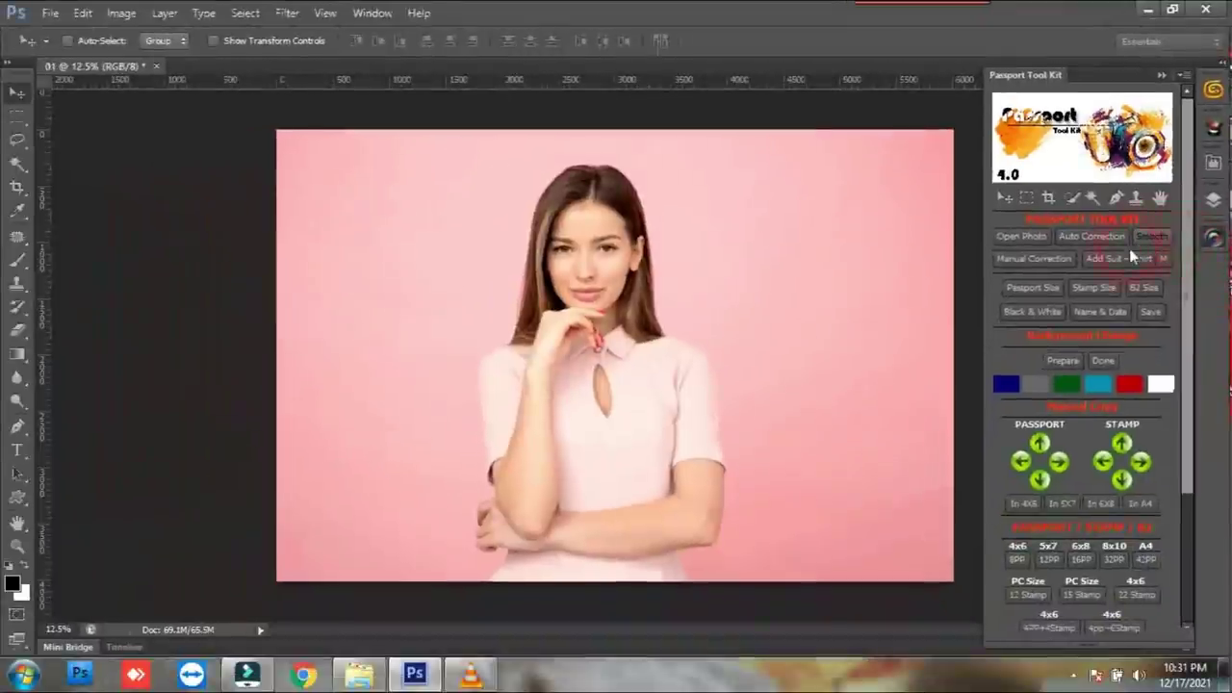
{"action": "left_click", "coordinate": [787, 292]}
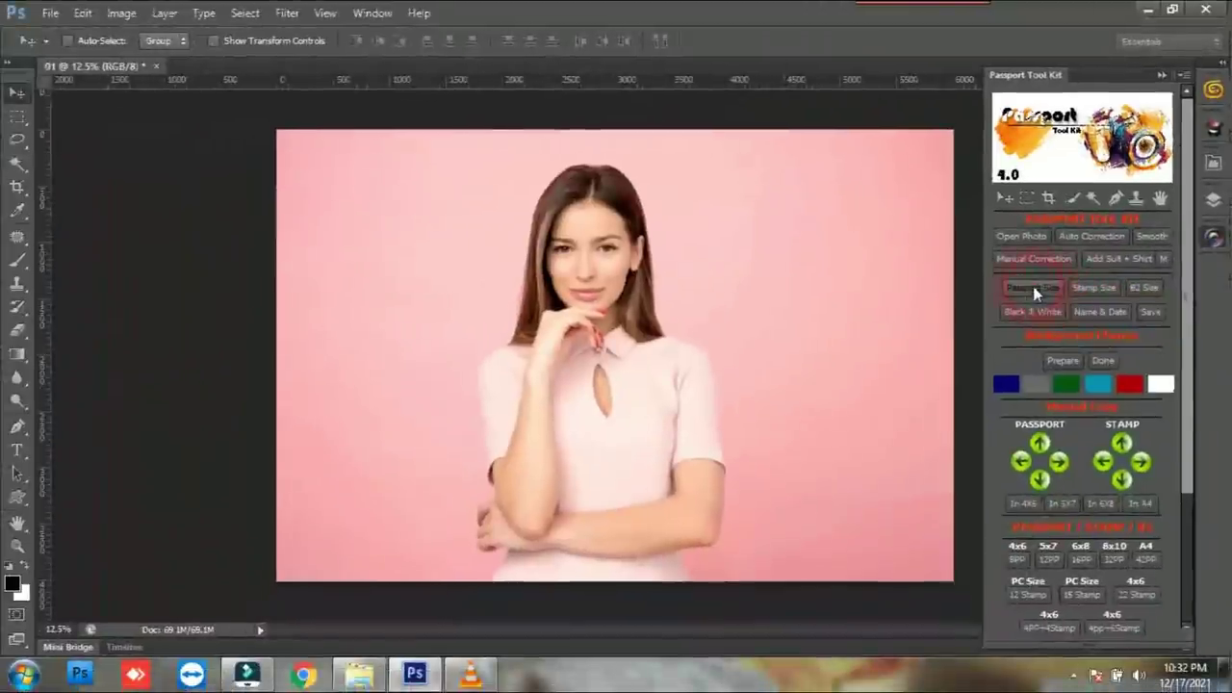
Step: Crop to a 1.3 x 1.7 in head-and-shoulders framing and view it at 100%
{"action": "left_click", "coordinate": [1035, 291]}
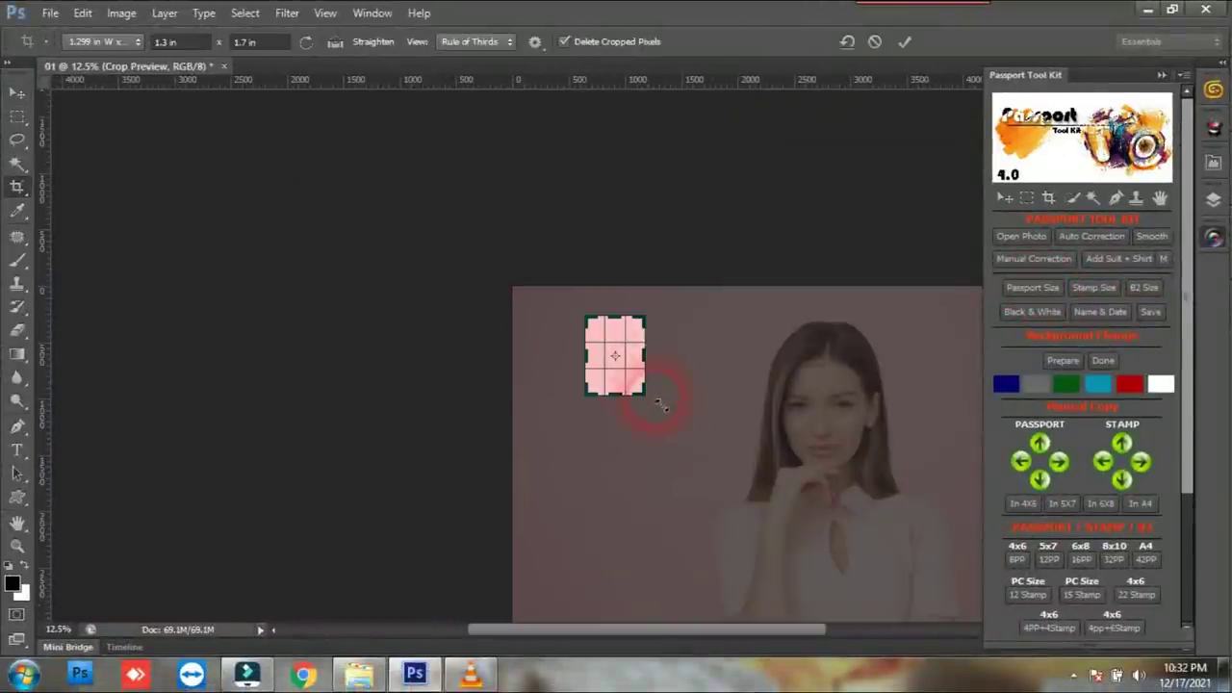
{"action": "left_click_drag", "start_coordinate": [661, 404], "coordinate": [726, 501]}
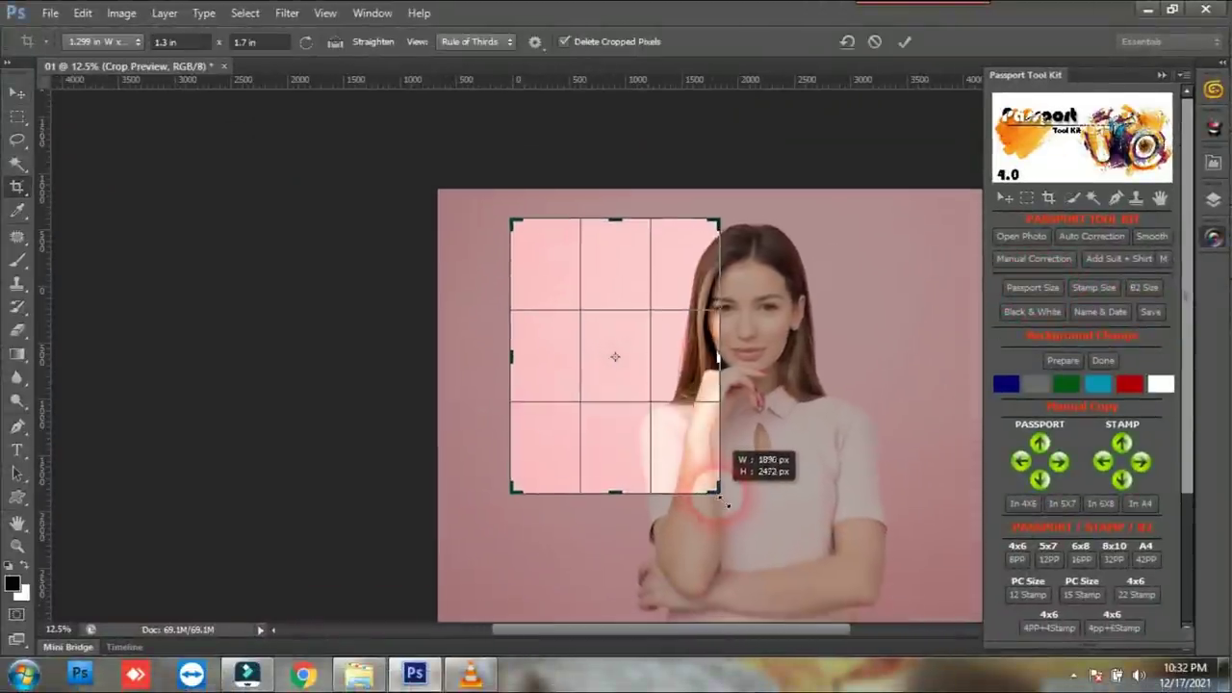
{"action": "mouse_move", "coordinate": [685, 439]}
{"action": "left_mouse_down"}
{"action": "mouse_move", "coordinate": [587, 462]}
{"action": "mouse_move", "coordinate": [555, 449]}
{"action": "left_mouse_up"}
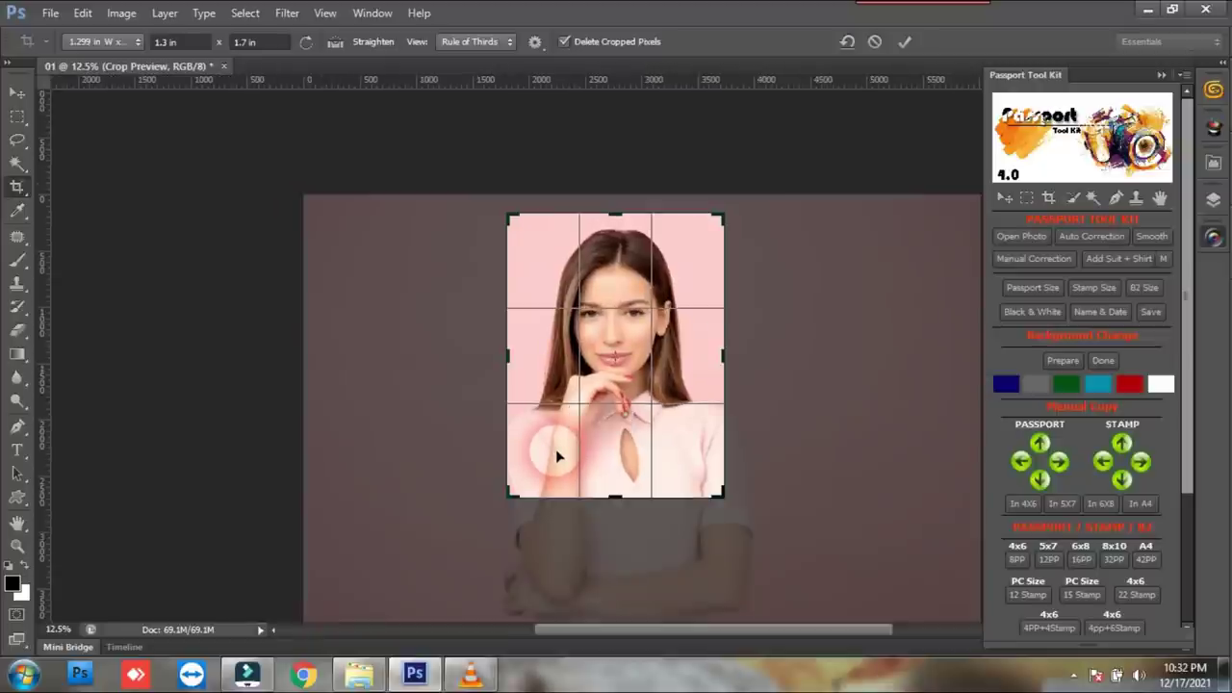
{"action": "double_click", "coordinate": [556, 449]}
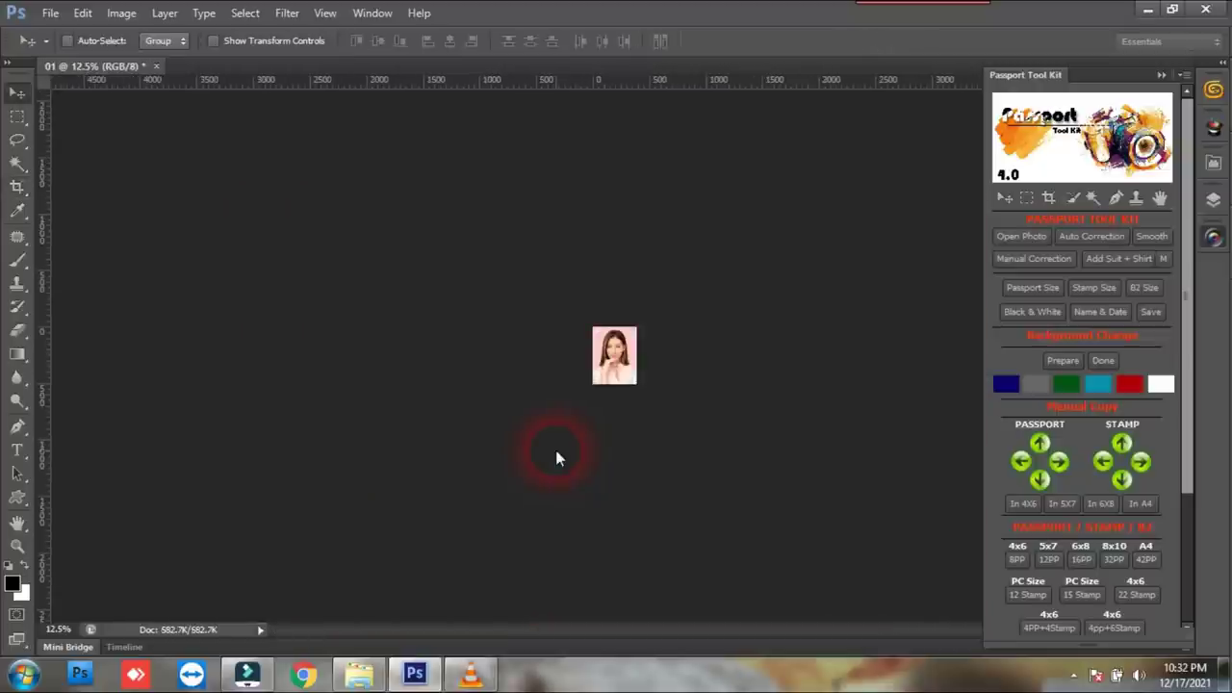
{"action": "key", "text": "ctrl+plus"}
{"action": "key", "text": "ctrl+plus"}
{"action": "key", "text": "ctrl+plus"}
{"action": "key", "text": "ctrl+plus"}
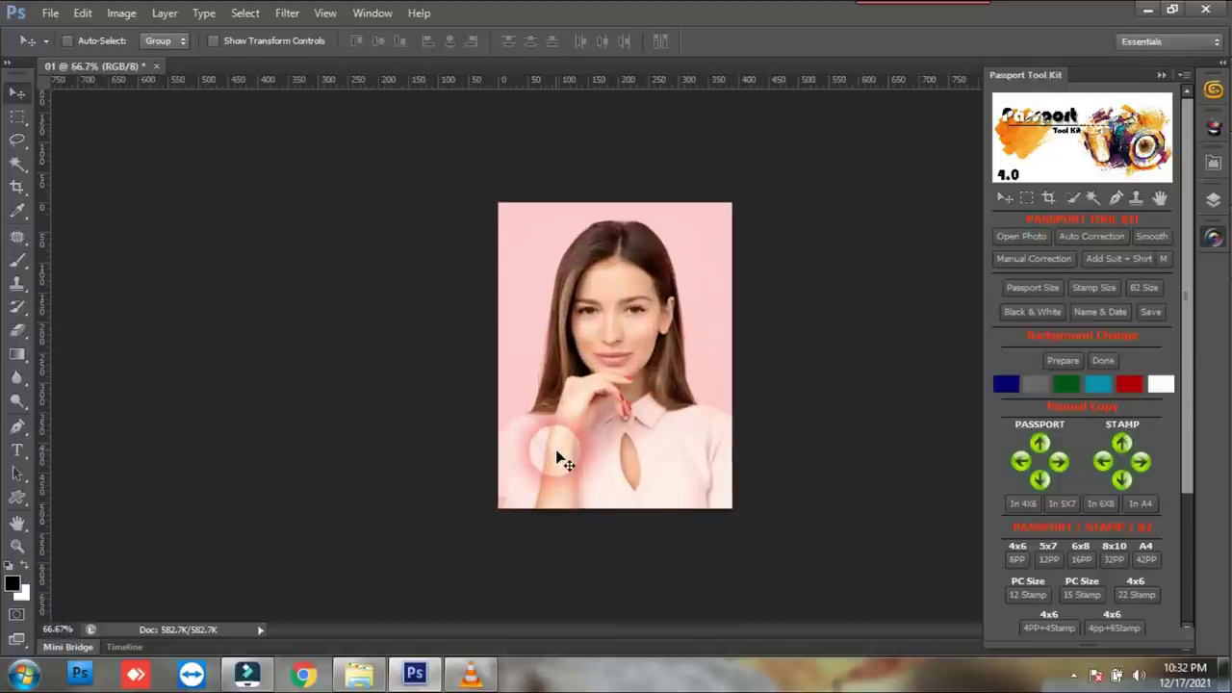
{"action": "key", "text": "ctrl+plus"}
{"action": "key", "text": "ctrl+plus"}
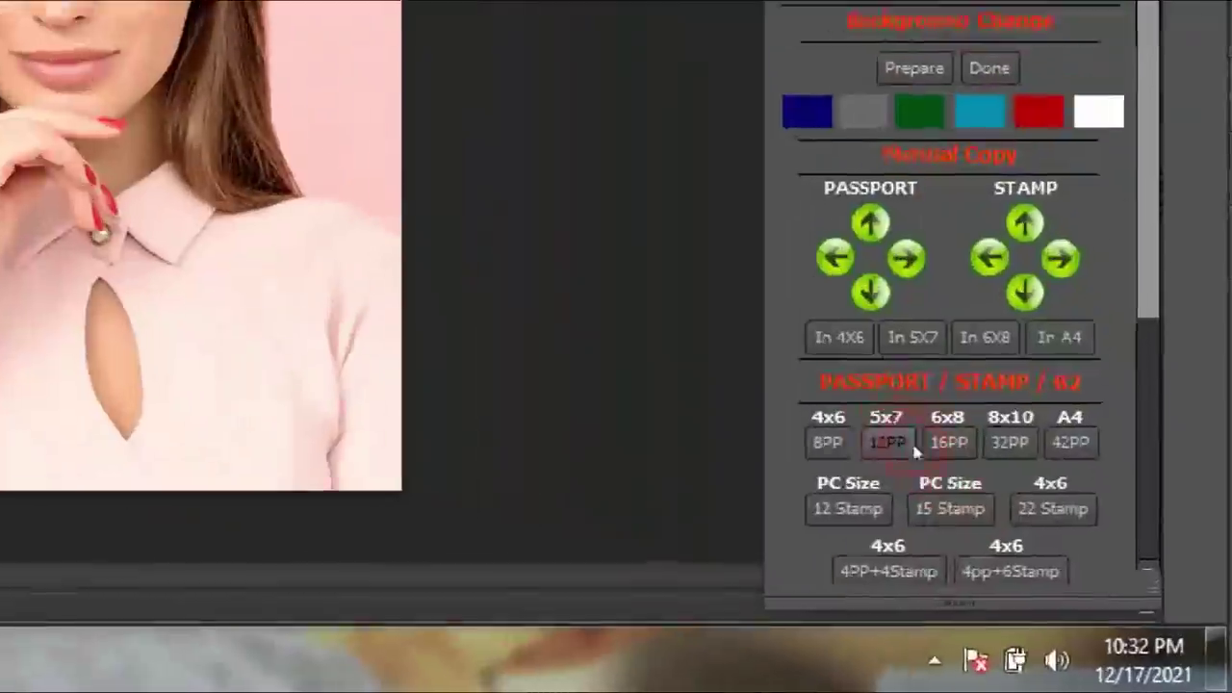
{"action": "left_click", "coordinate": [1019, 561]}
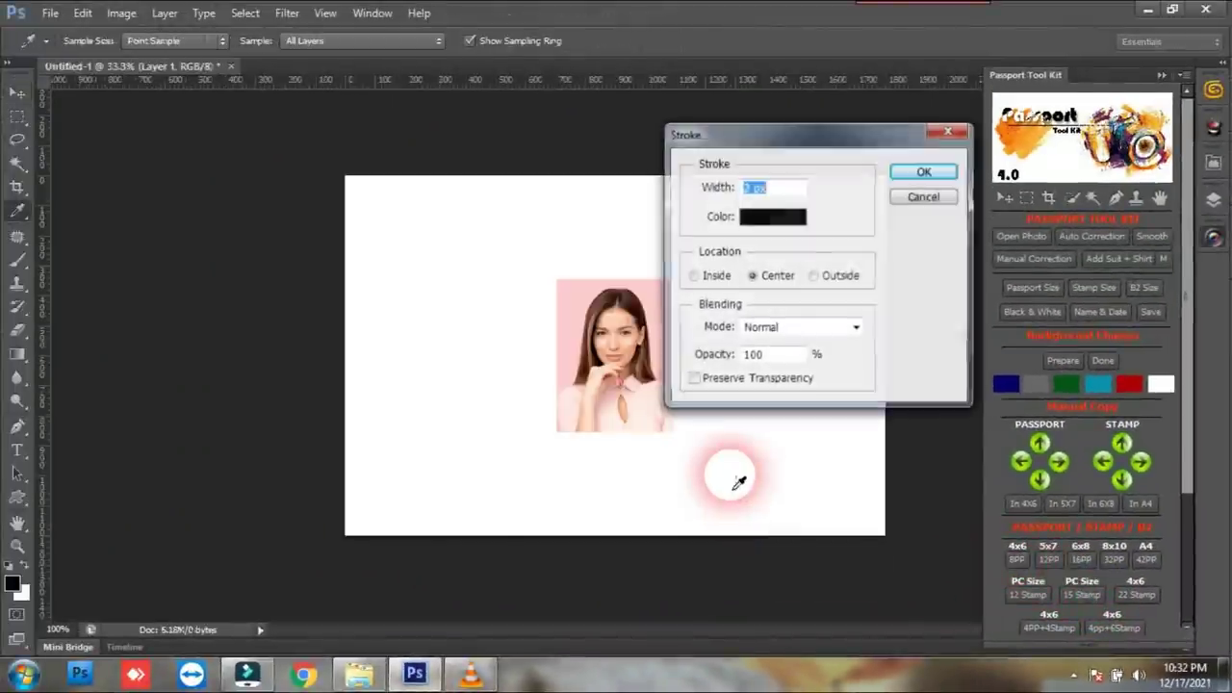
Step: Apply a 2 px black Stroke border to each of the eight 4x6 copies
{"action": "mouse_move", "coordinate": [798, 144]}
{"action": "left_mouse_down"}
{"action": "mouse_move", "coordinate": [823, 212]}
{"action": "mouse_move", "coordinate": [722, 146]}
{"action": "left_mouse_up"}
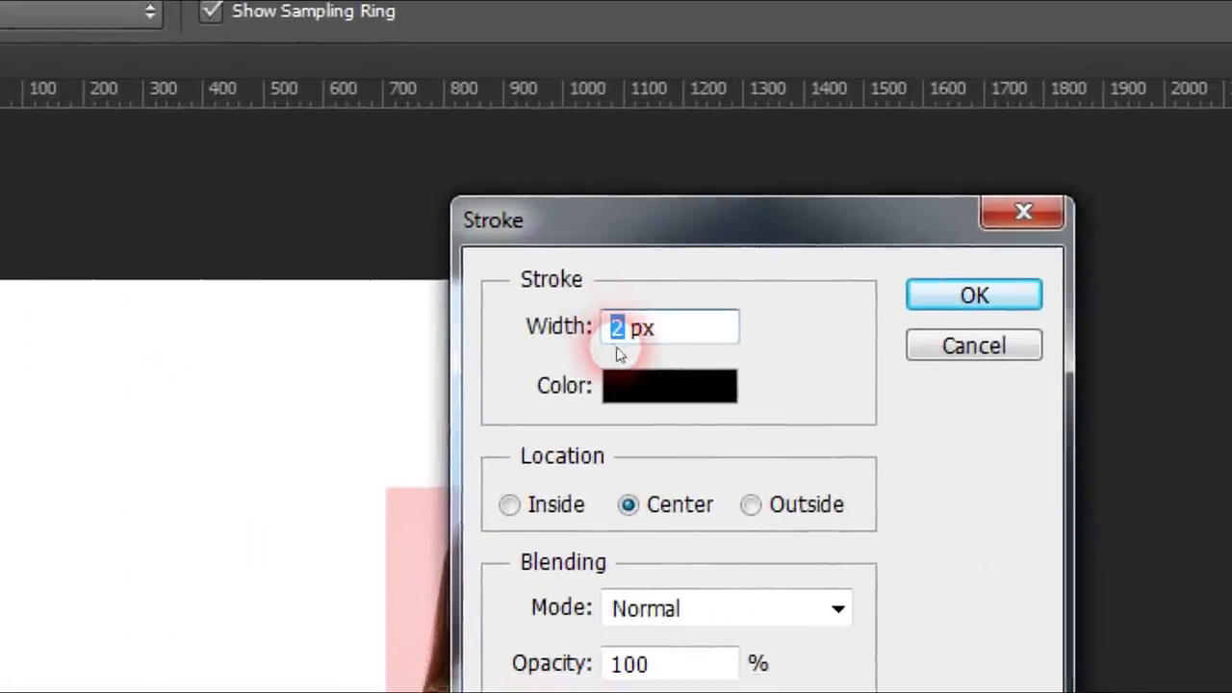
{"action": "left_click", "coordinate": [621, 332]}
{"action": "double_click", "coordinate": [621, 332]}
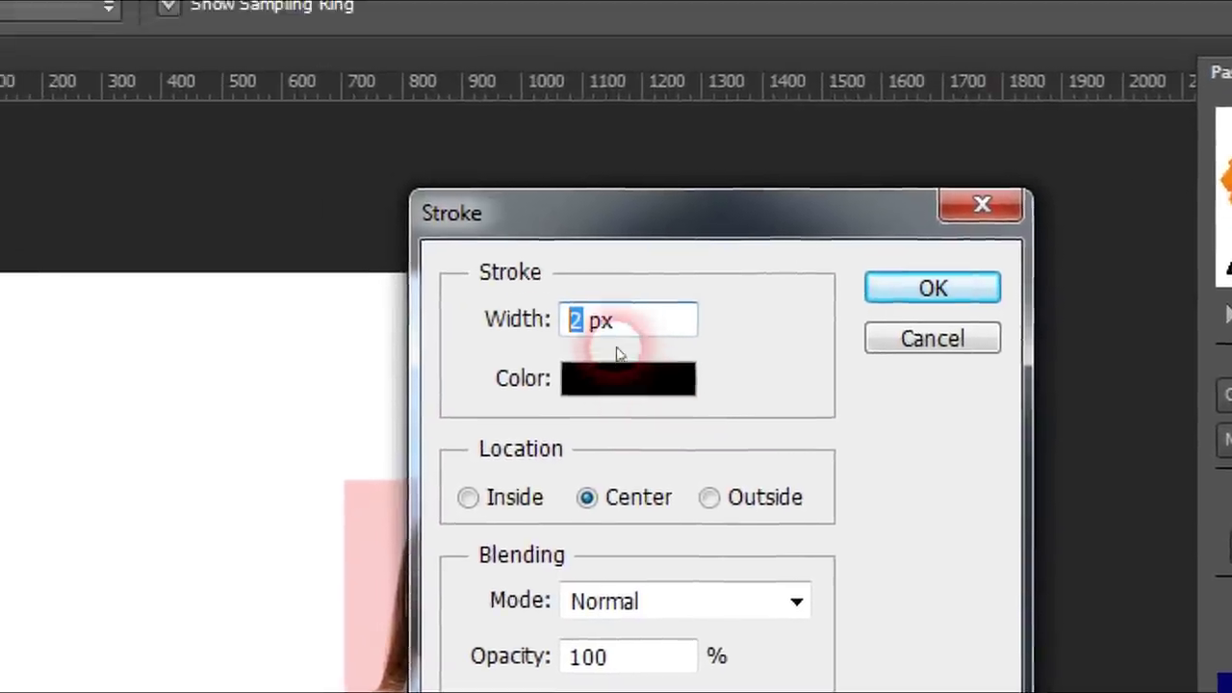
{"action": "left_click", "coordinate": [548, 280]}
{"action": "double_click", "coordinate": [545, 280]}
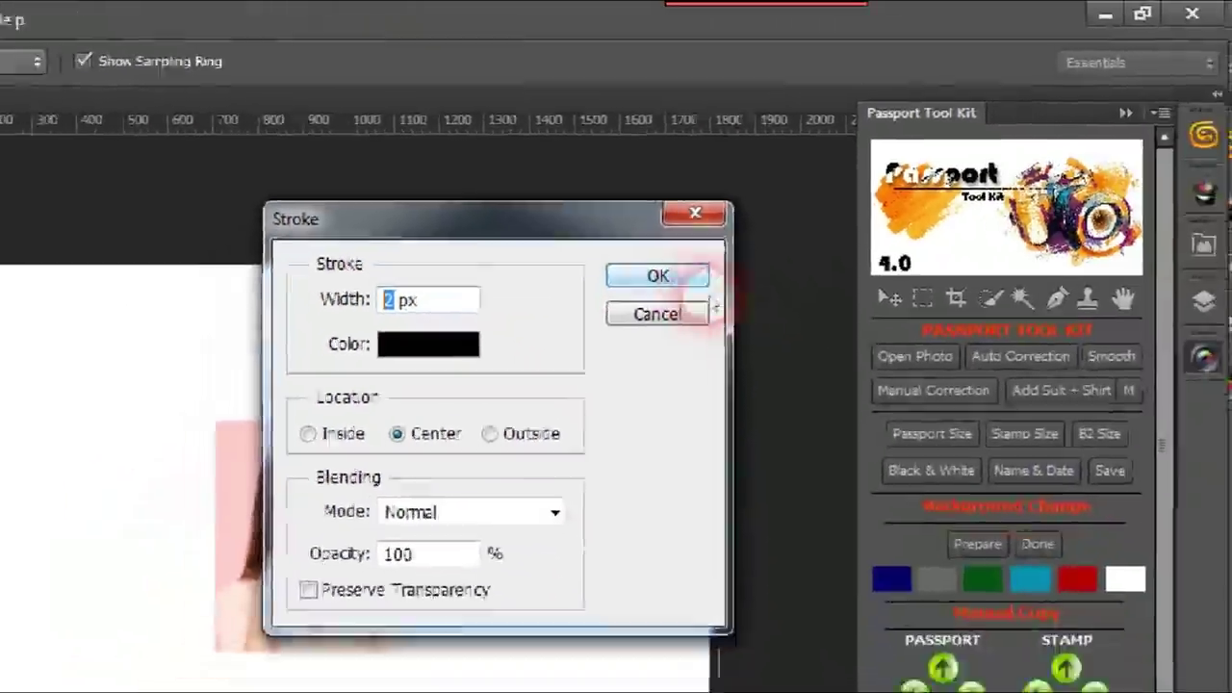
{"action": "left_click", "coordinate": [693, 343]}
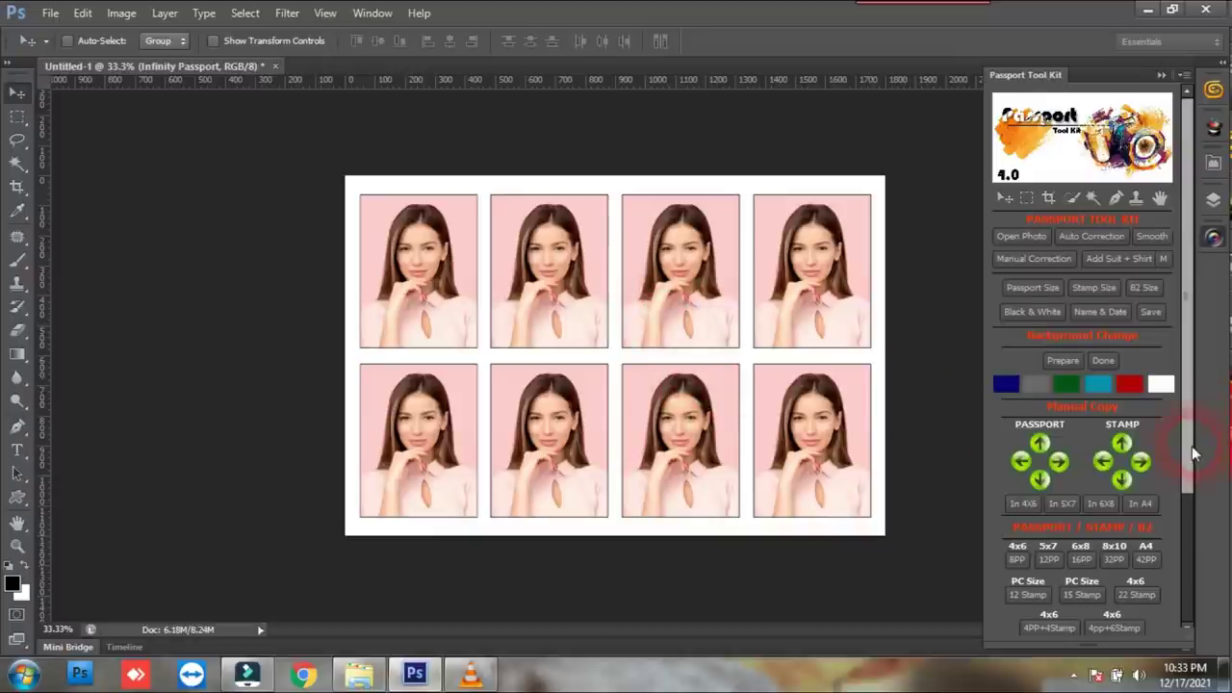
Step: Run the panel's A4 layout and move the eight-photo grid to the page's top-left
{"action": "left_click_drag", "start_coordinate": [1189, 453], "coordinate": [1179, 536]}
{"action": "scroll", "coordinate": [1173, 481], "scroll_direction": "up", "scroll_amount": 5}
{"action": "scroll", "coordinate": [1165, 510], "scroll_direction": "down", "scroll_amount": 3}
{"action": "scroll", "coordinate": [1145, 520], "scroll_direction": "down", "scroll_amount": 2}
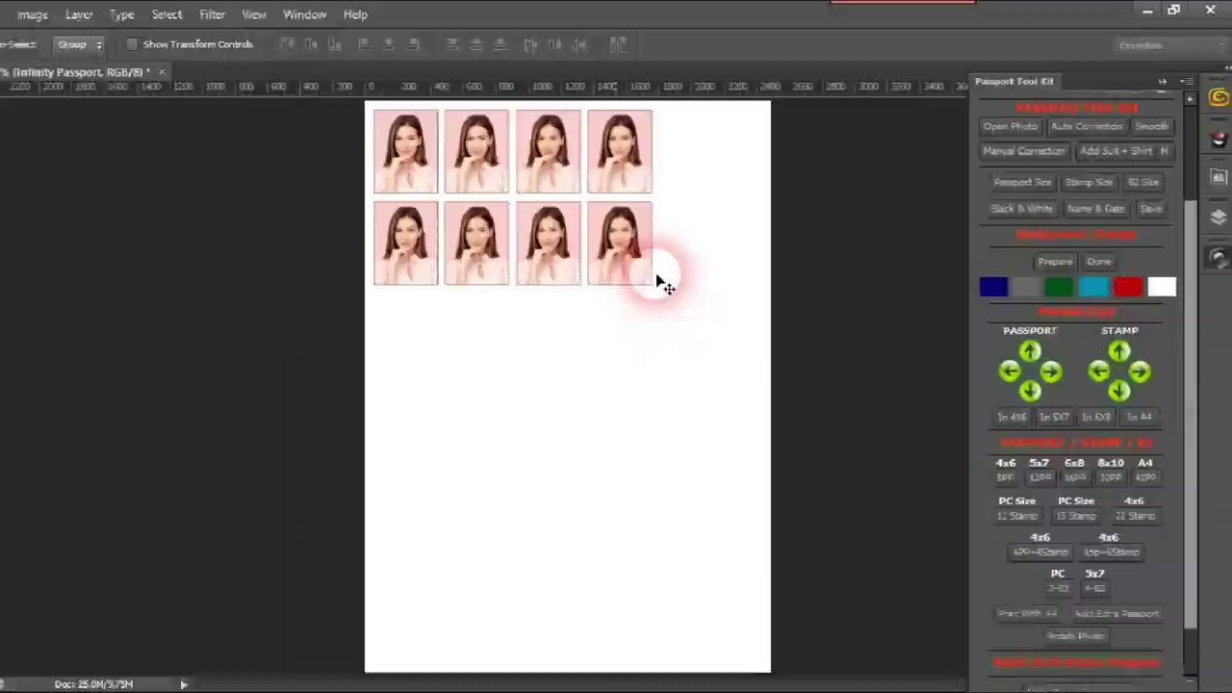
{"action": "mouse_move", "coordinate": [624, 356]}
{"action": "left_mouse_down"}
{"action": "mouse_move", "coordinate": [690, 248]}
{"action": "mouse_move", "coordinate": [668, 247]}
{"action": "left_mouse_up"}
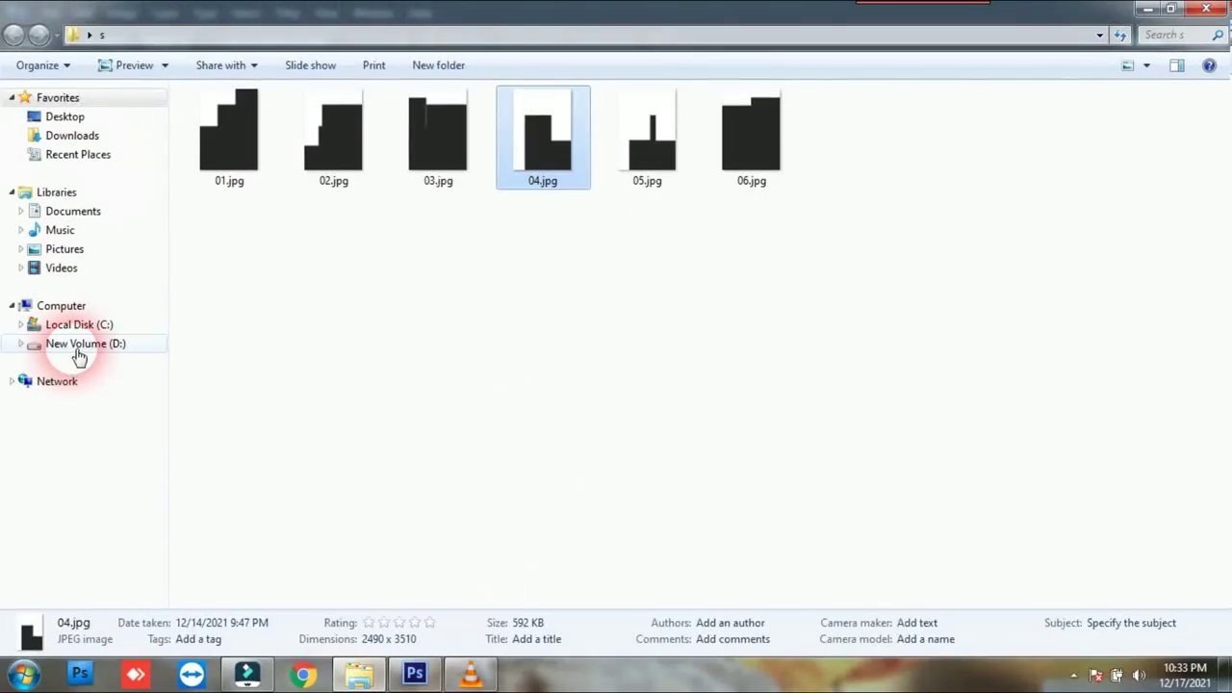
Step: Check that 01.jpg is in D:\Passport\Save Work, then close Explorer
{"action": "left_click", "coordinate": [83, 342]}
{"action": "left_click", "coordinate": [228, 358]}
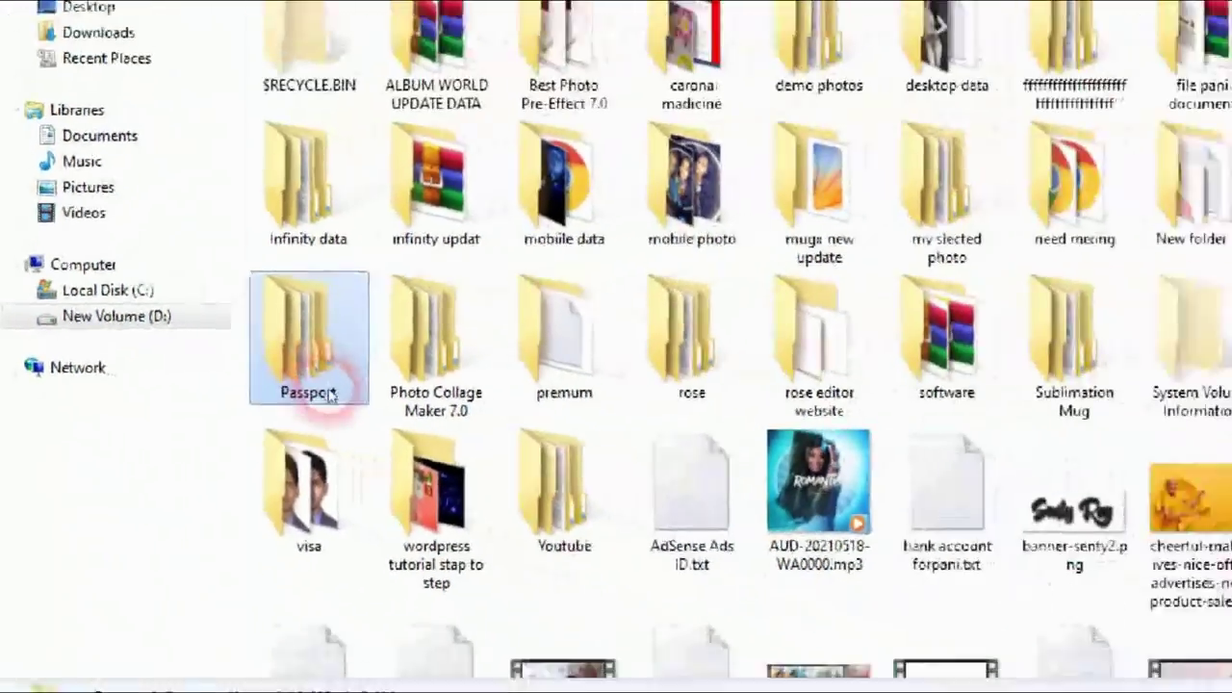
{"action": "double_click", "coordinate": [327, 395]}
{"action": "left_click", "coordinate": [1081, 311]}
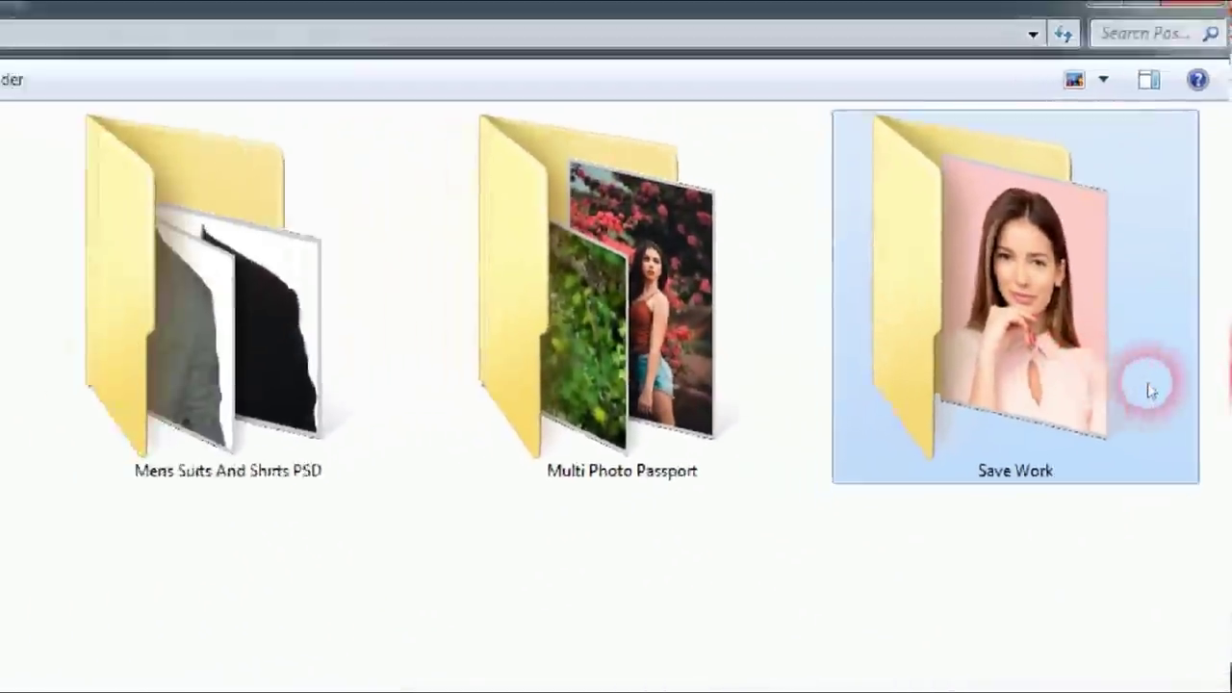
{"action": "double_click", "coordinate": [1175, 337]}
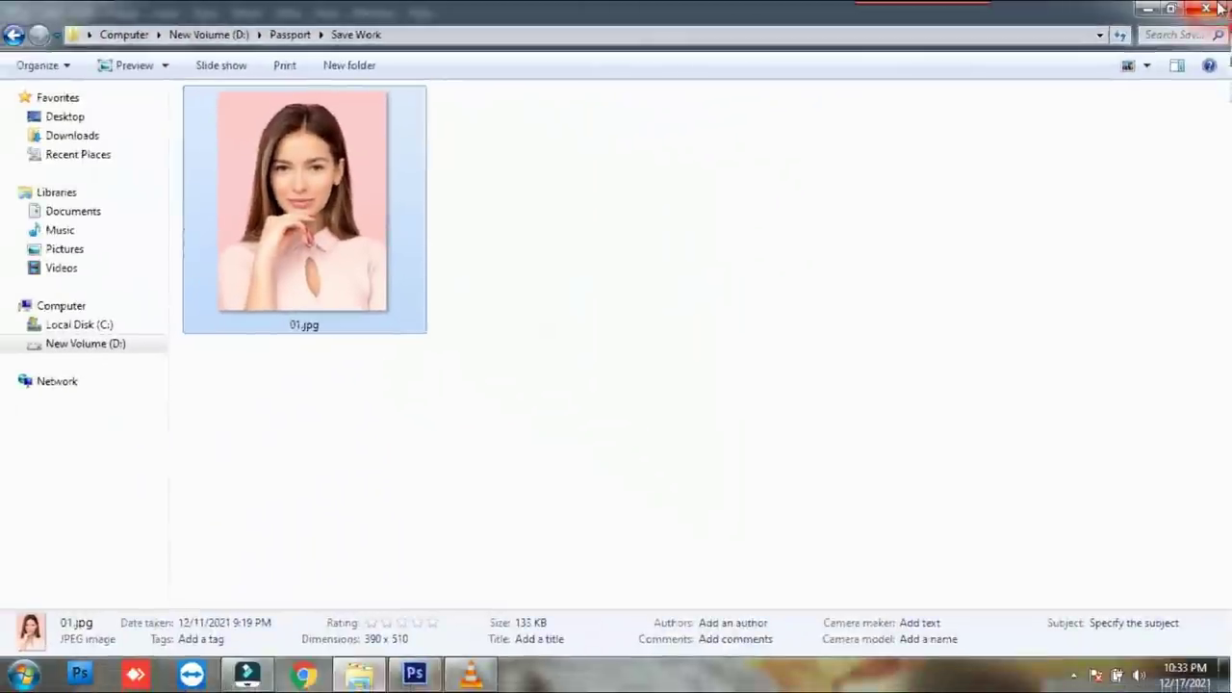
{"action": "left_click", "coordinate": [1206, 9]}
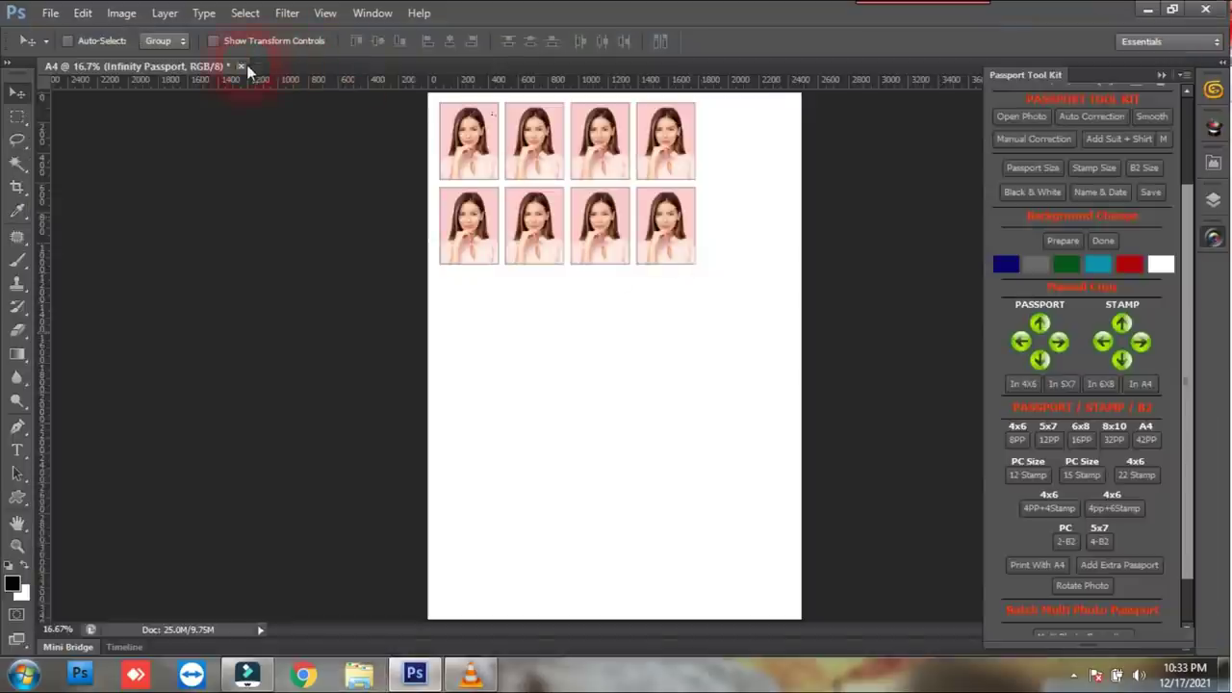
Step: Close the A4 passport sheet without saving
{"action": "left_click", "coordinate": [241, 66]}
{"action": "left_click", "coordinate": [597, 267]}
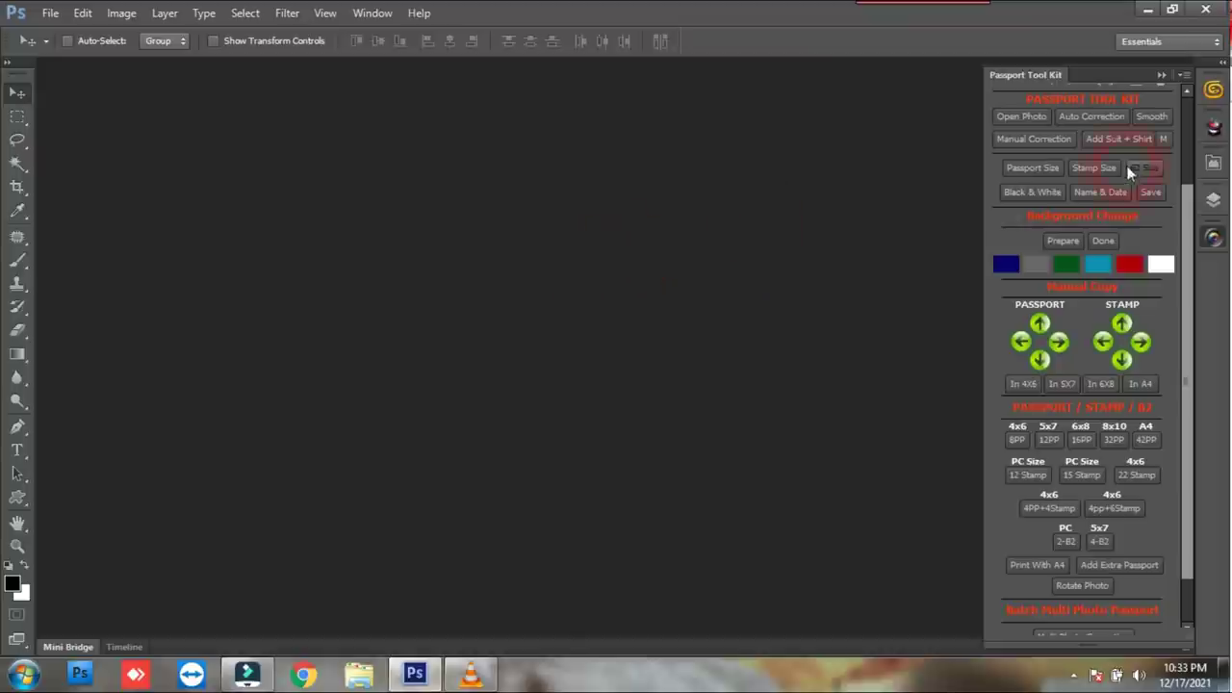
{"action": "scroll", "coordinate": [1132, 170], "scroll_direction": "up", "scroll_amount": 3}
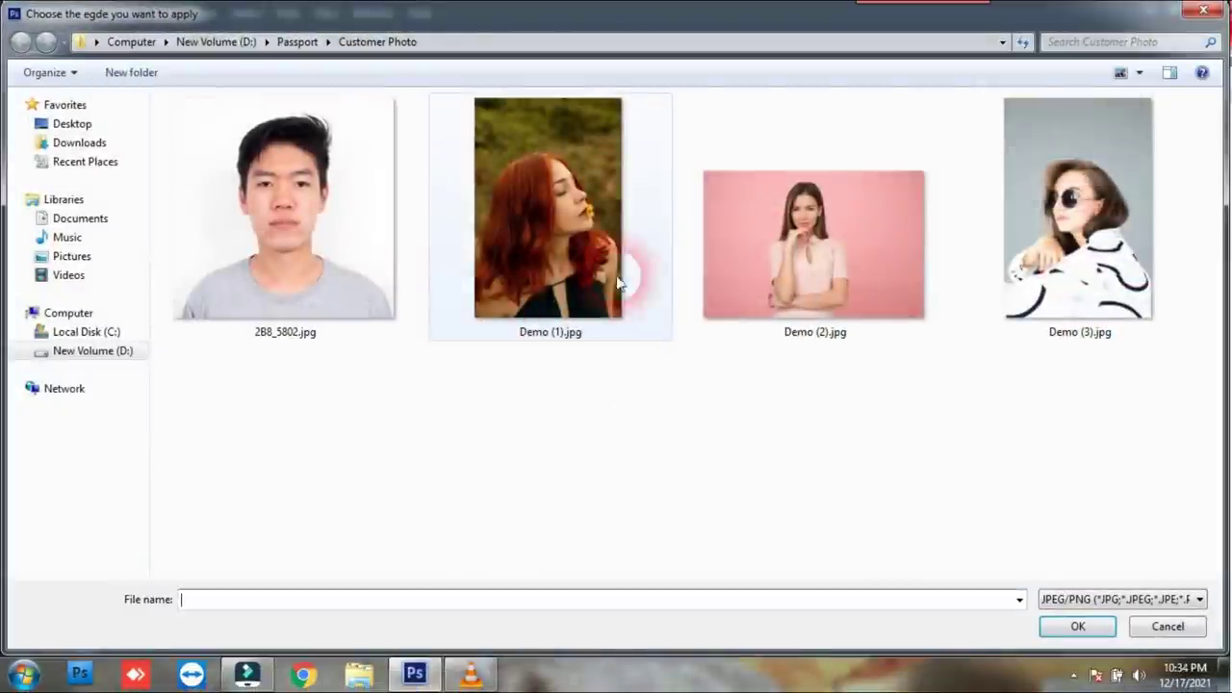
Step: Open Demo (1).jpg as a duplicate named 02 and zoom in to inspect it
{"action": "left_click", "coordinate": [585, 248]}
{"action": "double_click", "coordinate": [586, 240]}
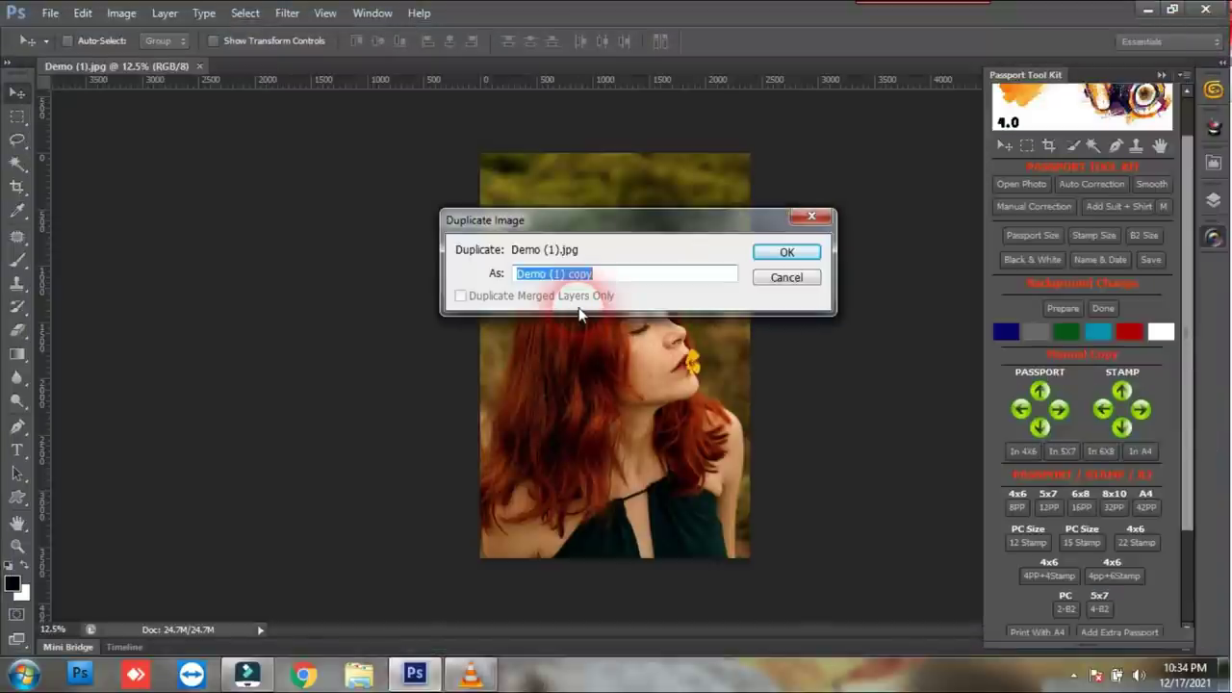
{"action": "type", "text": "02"}
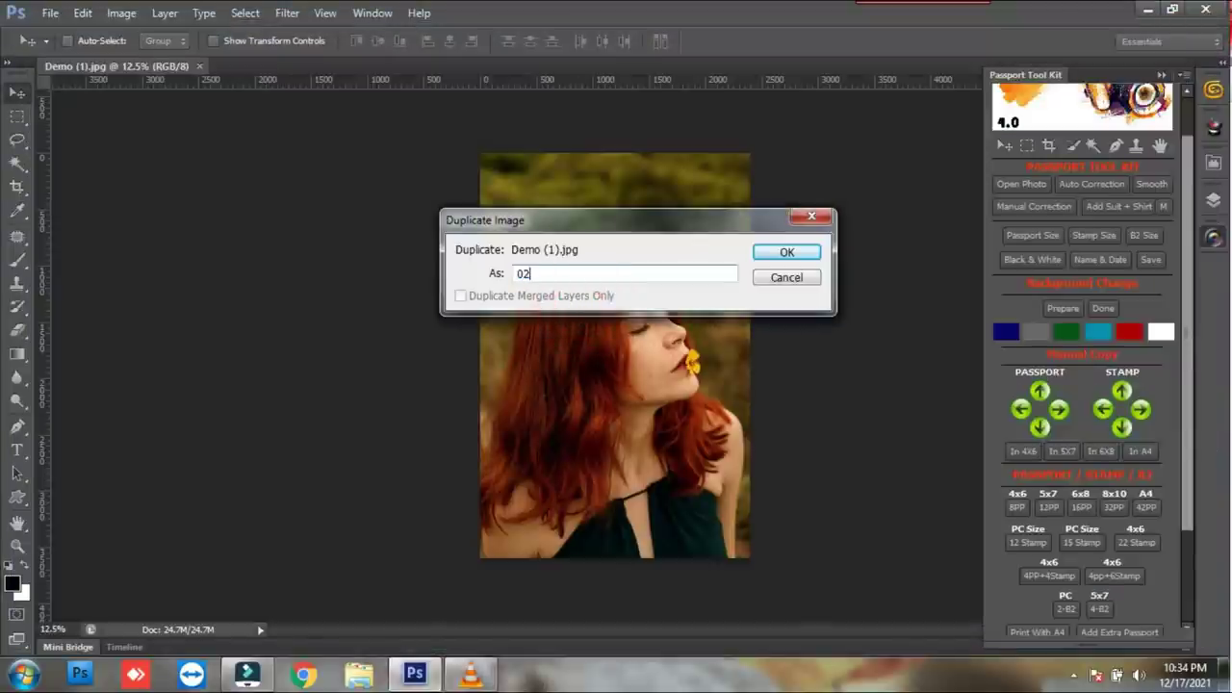
{"action": "key", "text": "Return"}
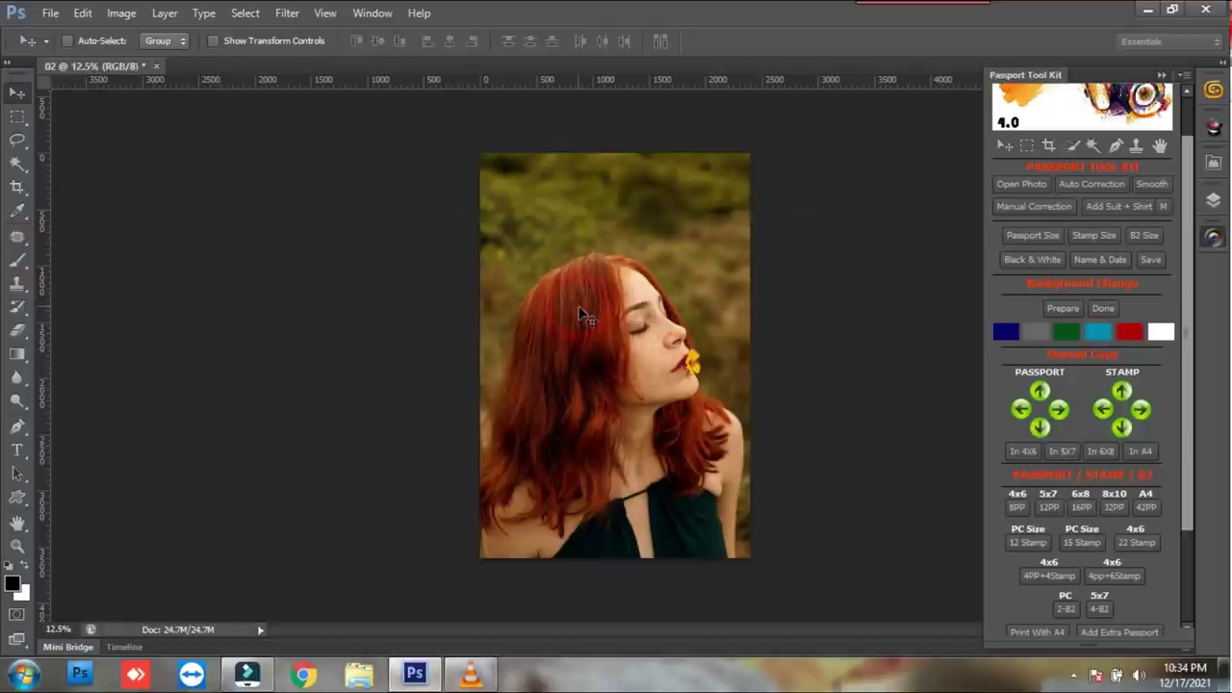
{"action": "scroll", "coordinate": [582, 313], "scroll_direction": "up", "scroll_amount": 1}
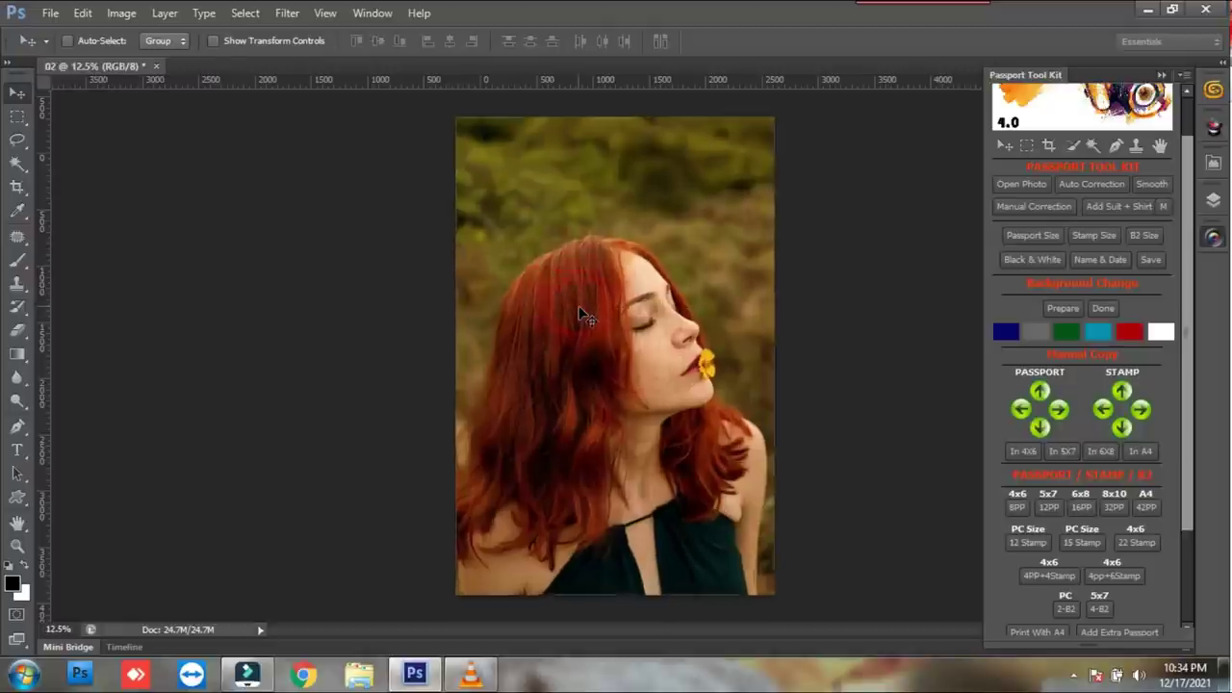
{"action": "scroll", "coordinate": [583, 313], "scroll_direction": "up", "scroll_amount": 2}
{"action": "scroll", "coordinate": [583, 313], "scroll_direction": "up", "scroll_amount": 2}
{"action": "scroll", "coordinate": [583, 312], "scroll_direction": "up", "scroll_amount": 1}
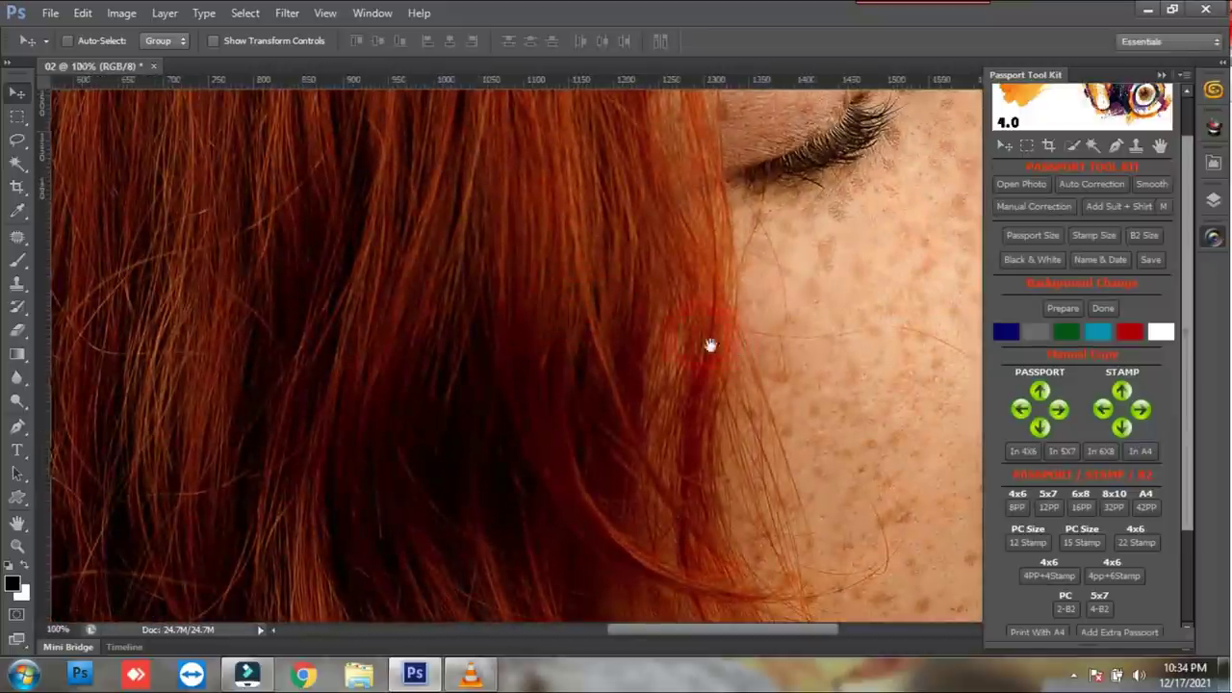
{"action": "left_click_drag", "start_coordinate": [710, 341], "coordinate": [371, 311]}
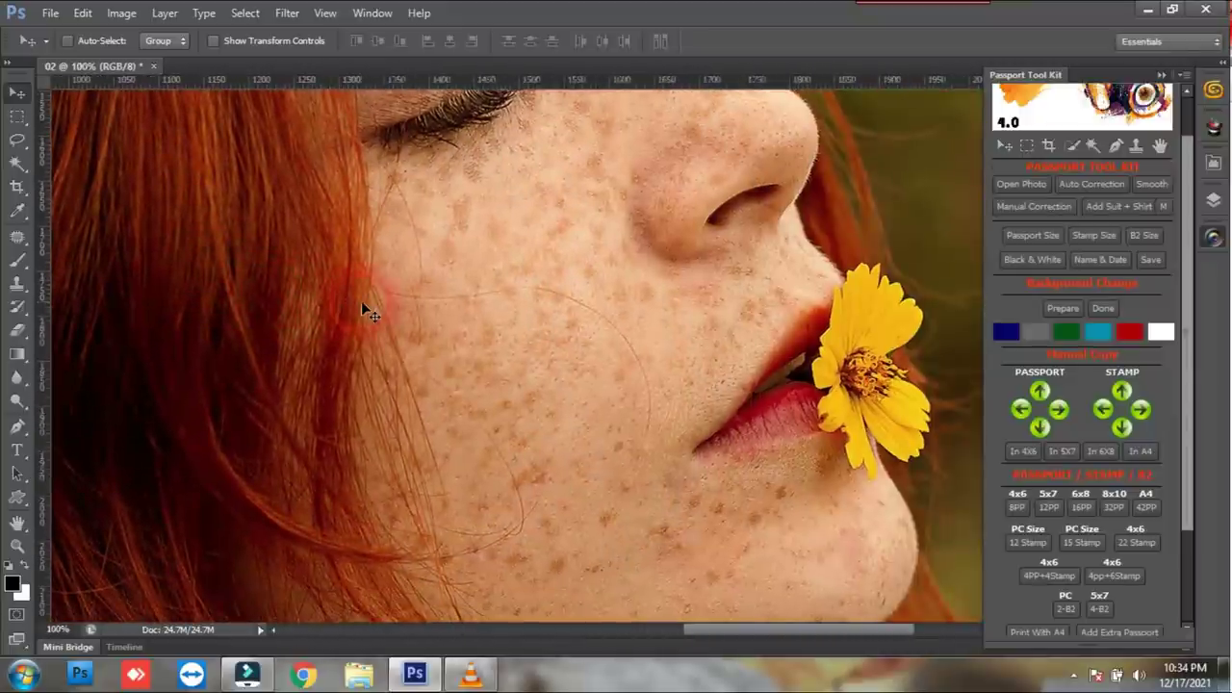
{"action": "scroll", "coordinate": [363, 310], "scroll_direction": "down", "scroll_amount": 2}
{"action": "scroll", "coordinate": [363, 310], "scroll_direction": "down", "scroll_amount": 1}
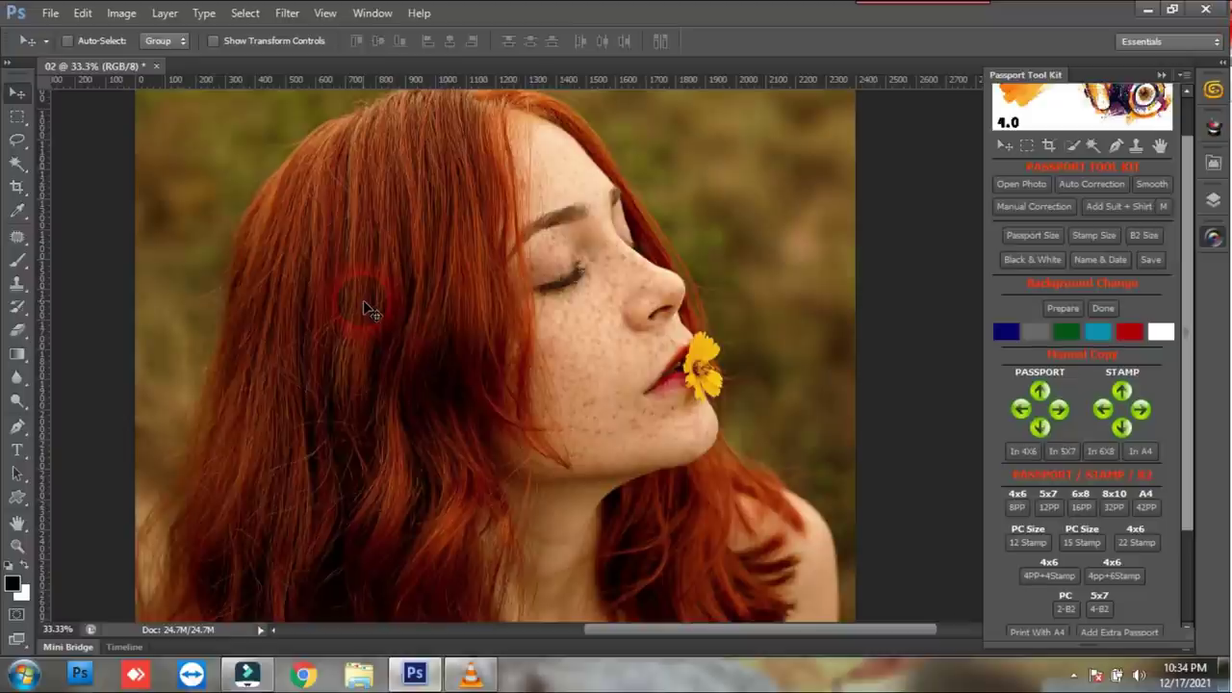
Step: Bring up the Manual Correction window for photo 02 and move it off the face
{"action": "left_click", "coordinate": [878, 297]}
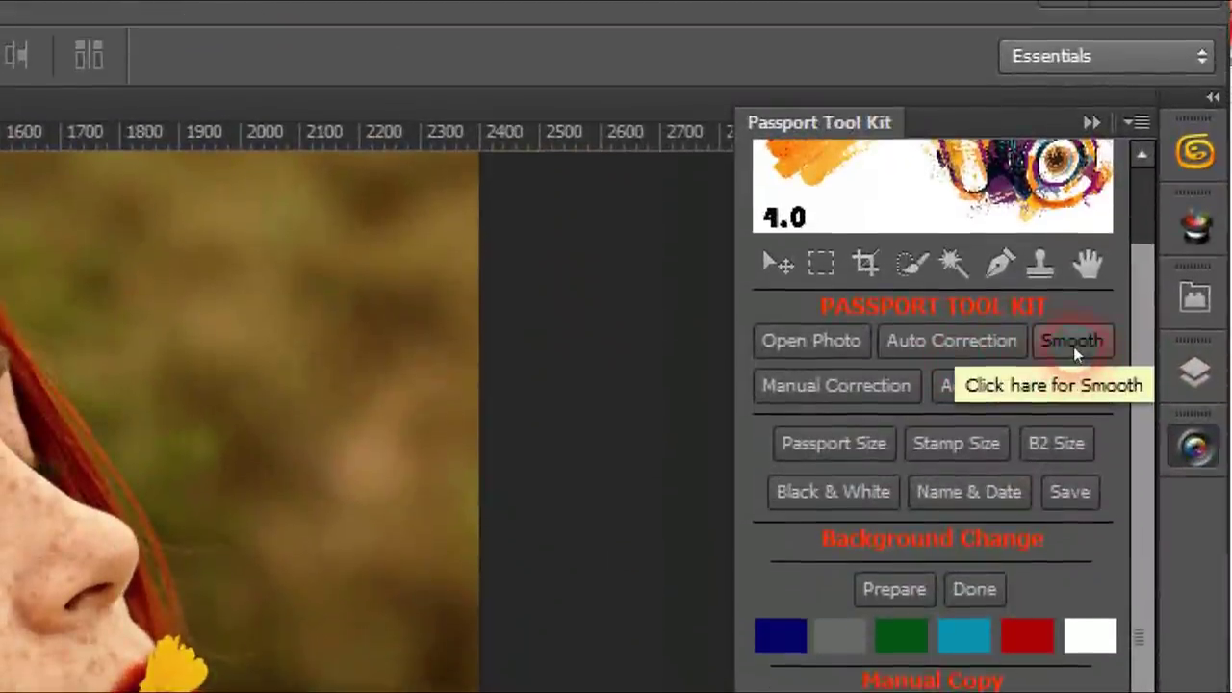
{"action": "left_click", "coordinate": [616, 348]}
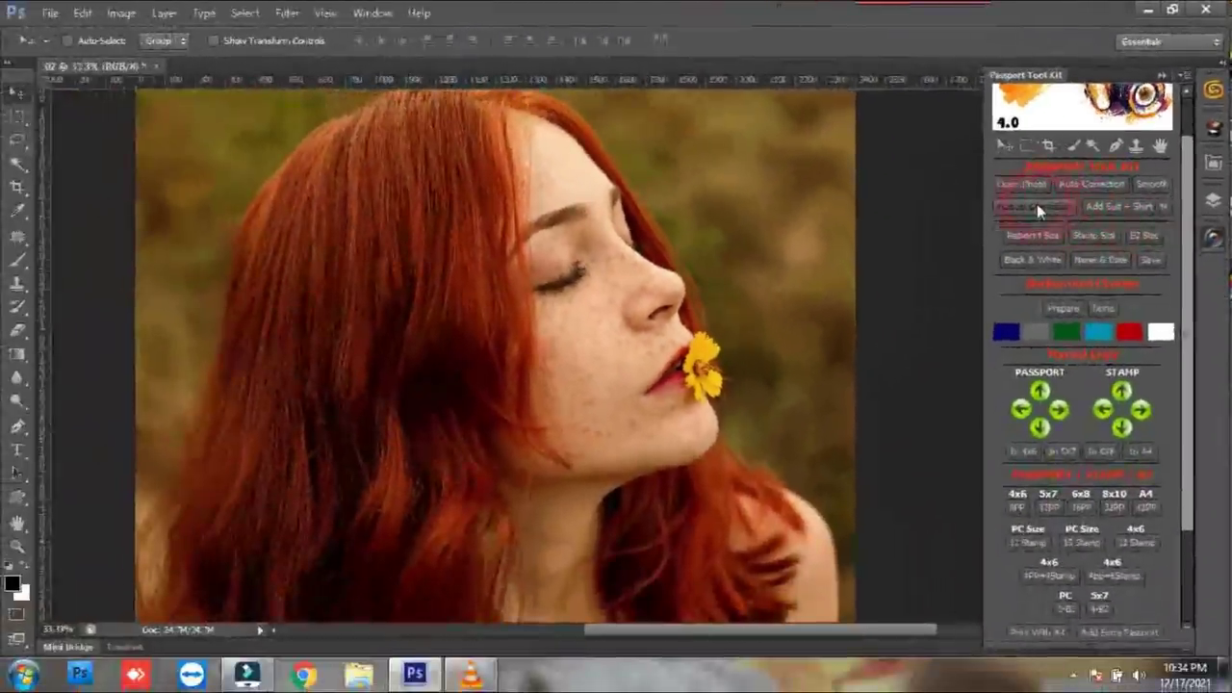
{"action": "left_click", "coordinate": [1037, 204]}
{"action": "left_click_drag", "start_coordinate": [570, 131], "coordinate": [845, 125]}
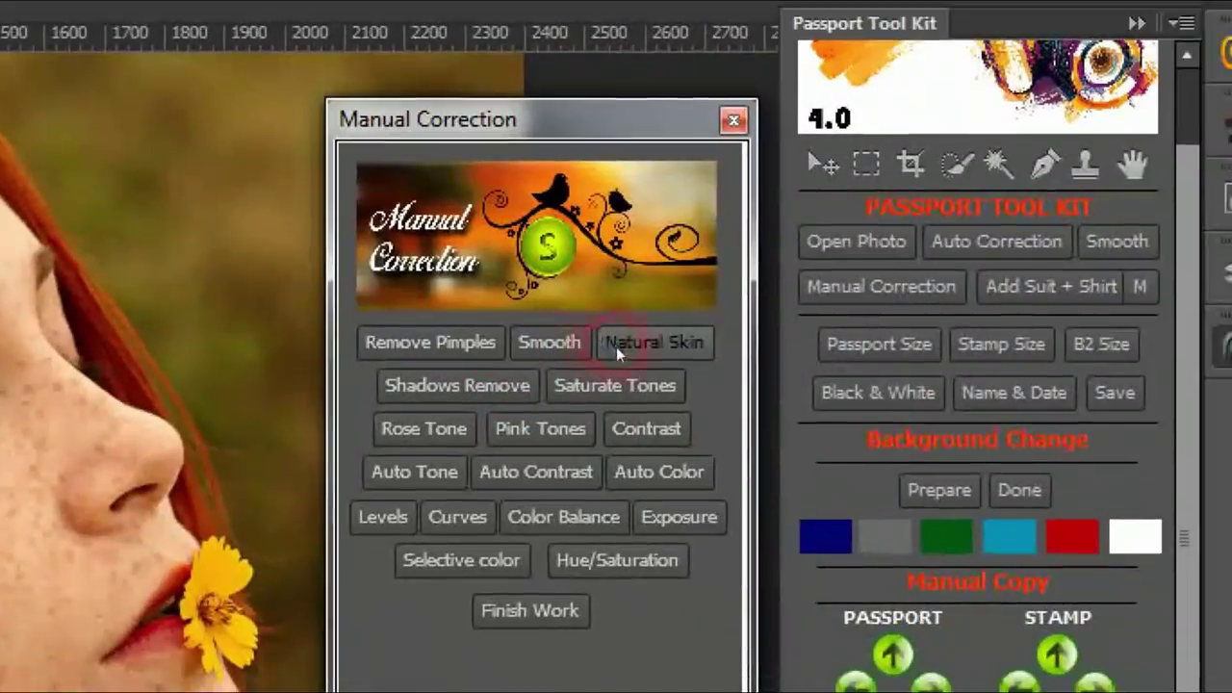
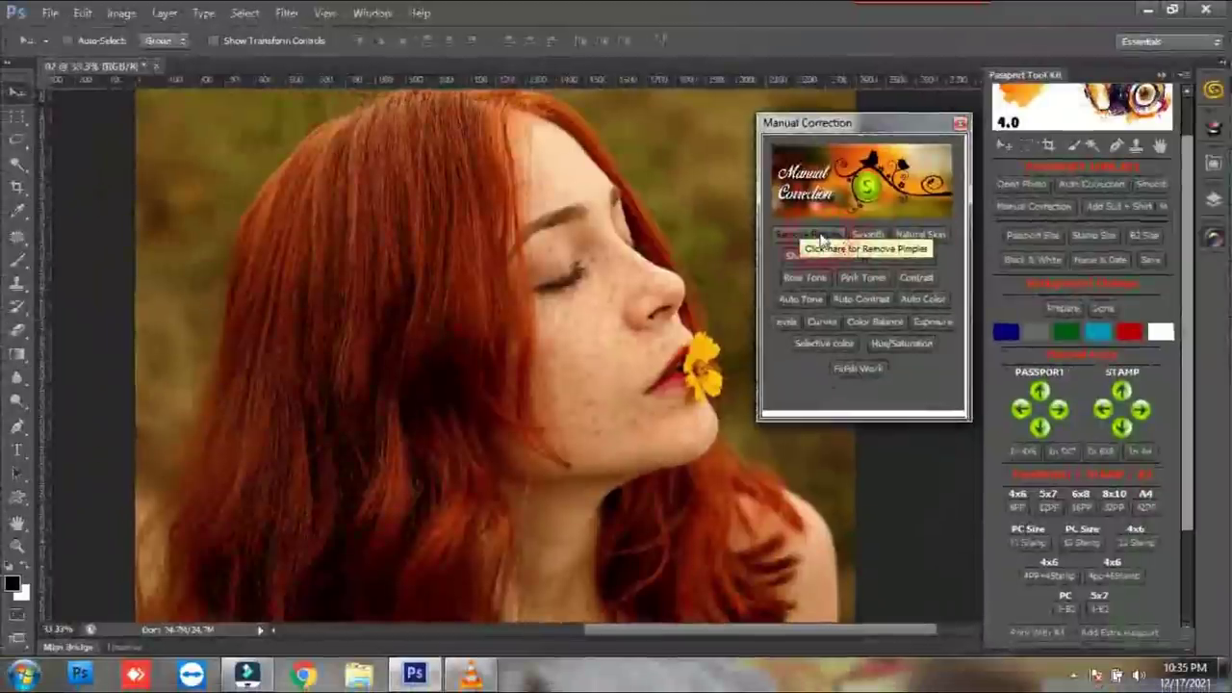
Step: Run Remove Pimples on the freckled portrait and accept its completion message
{"action": "left_click", "coordinate": [821, 237]}
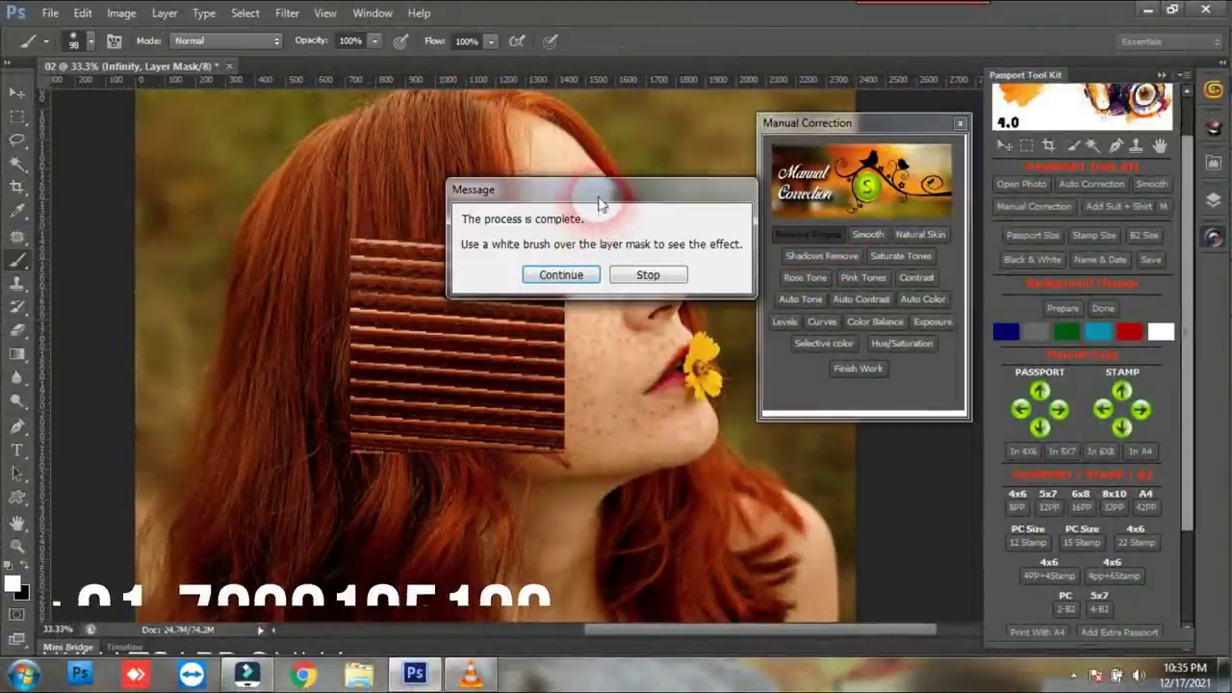
{"action": "left_click_drag", "start_coordinate": [598, 200], "coordinate": [577, 198]}
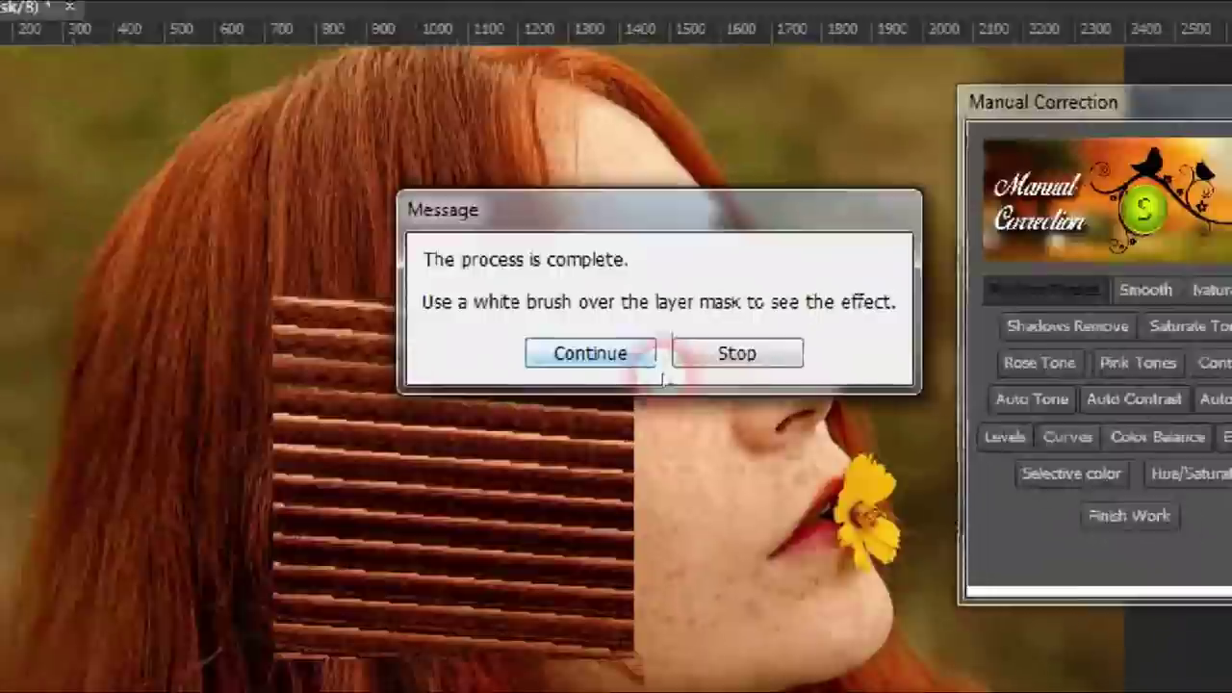
{"action": "left_click", "coordinate": [540, 272]}
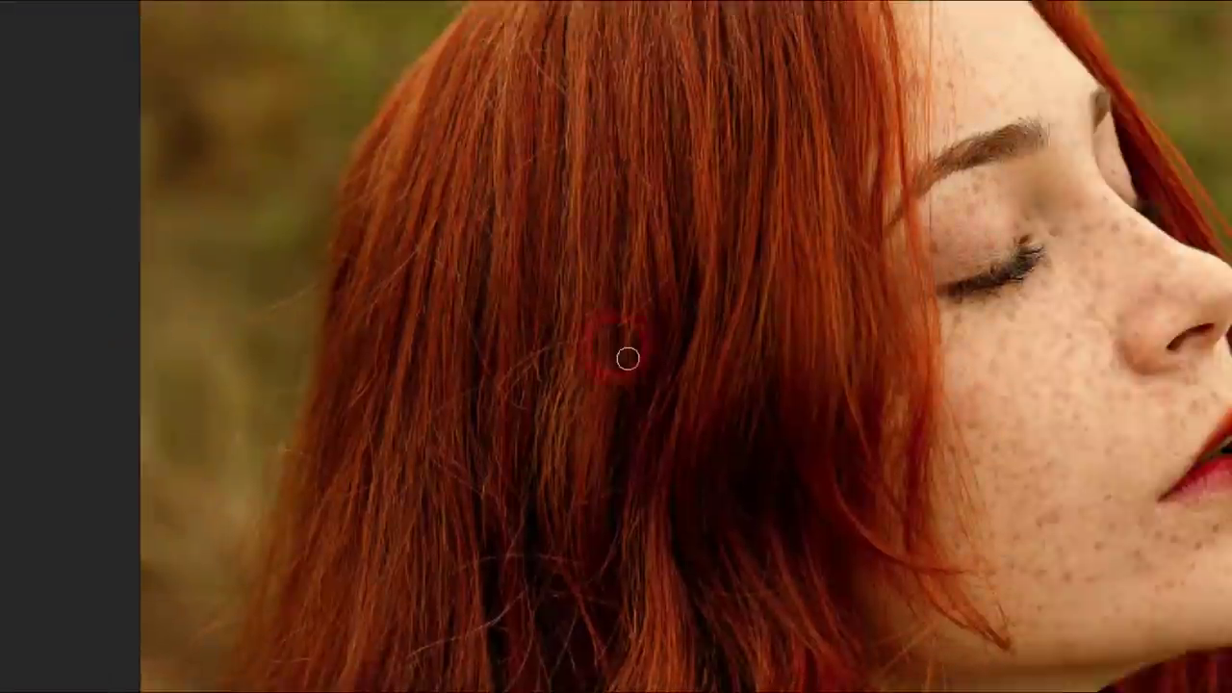
Step: Paint out the blemishes on the cheek and chin on the layer mask
{"action": "left_click", "coordinate": [672, 384]}
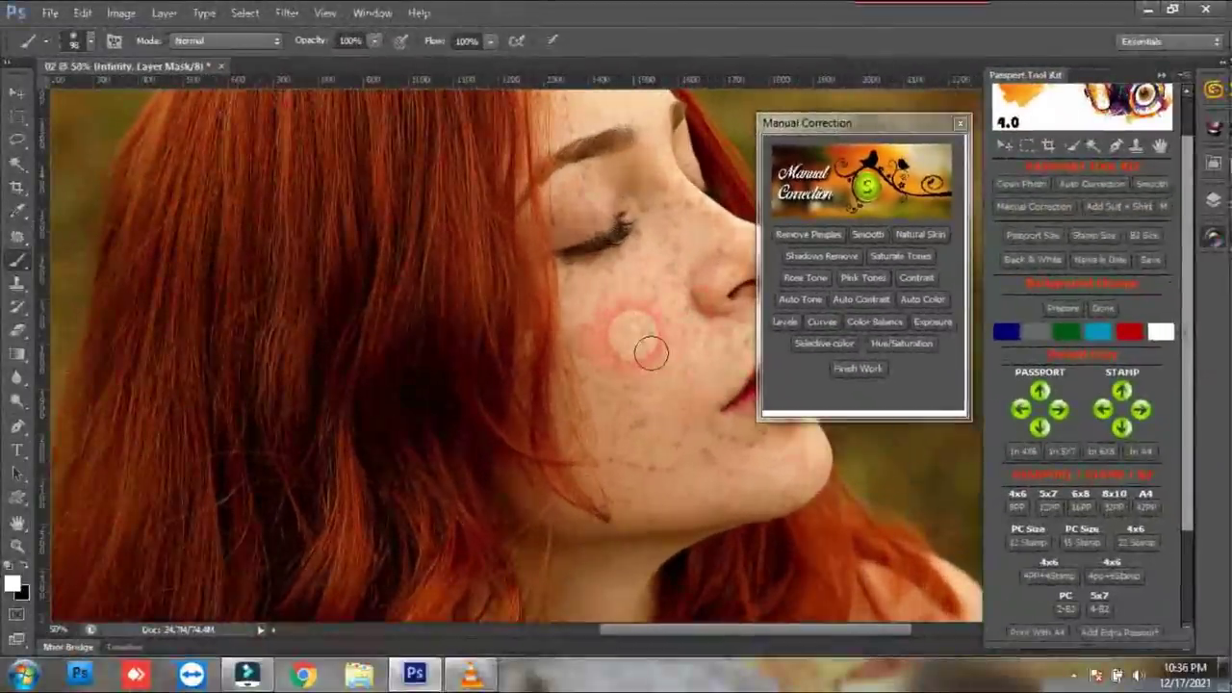
{"action": "left_click_drag", "start_coordinate": [597, 316], "coordinate": [459, 339]}
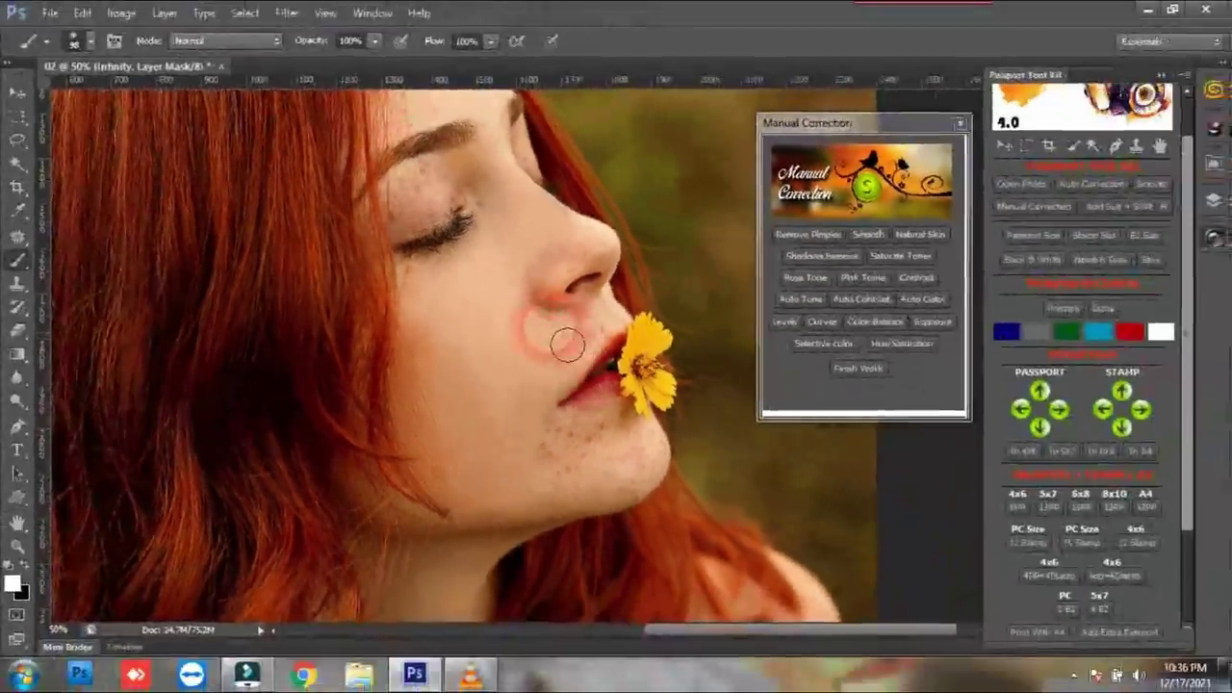
{"action": "left_click_drag", "start_coordinate": [528, 424], "coordinate": [595, 451]}
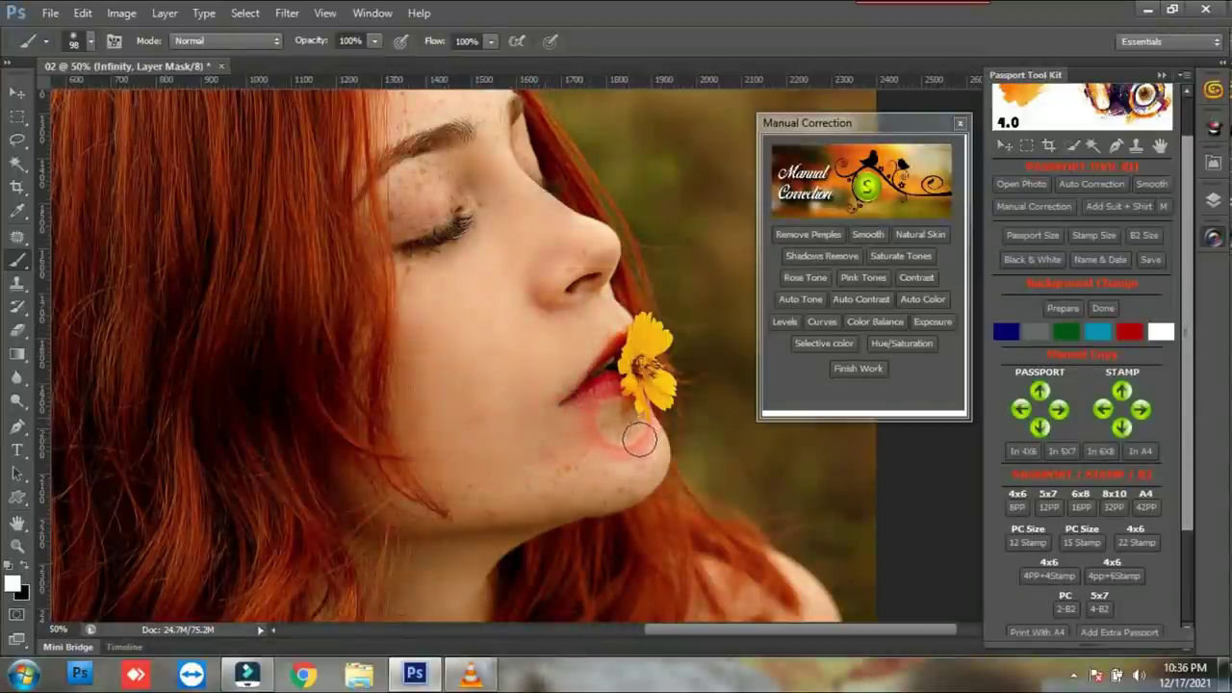
{"action": "left_click_drag", "start_coordinate": [612, 492], "coordinate": [539, 501]}
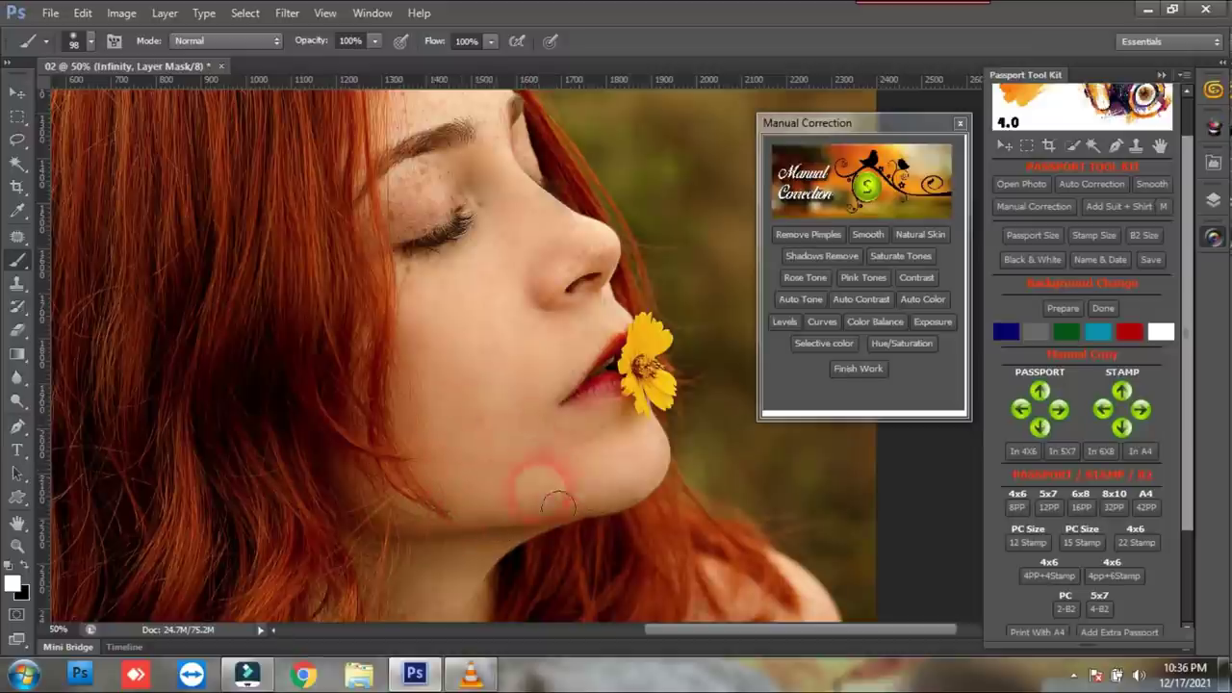
Step: Shrink the brush to 67 px and paint out the forehead blemishes
{"action": "mouse_move", "coordinate": [546, 336]}
{"action": "left_mouse_down"}
{"action": "mouse_move", "coordinate": [530, 411]}
{"action": "mouse_move", "coordinate": [568, 399]}
{"action": "left_mouse_up"}
{"action": "right_click", "coordinate": [567, 403]}
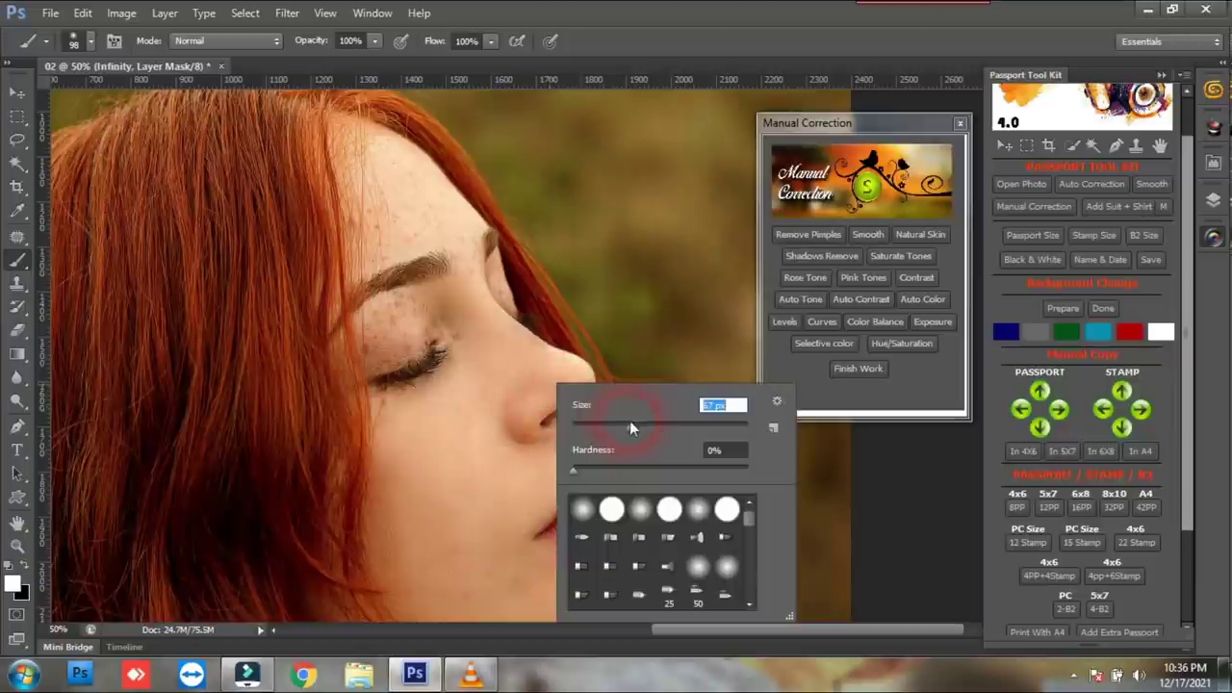
{"action": "left_click_drag", "start_coordinate": [528, 437], "coordinate": [423, 387]}
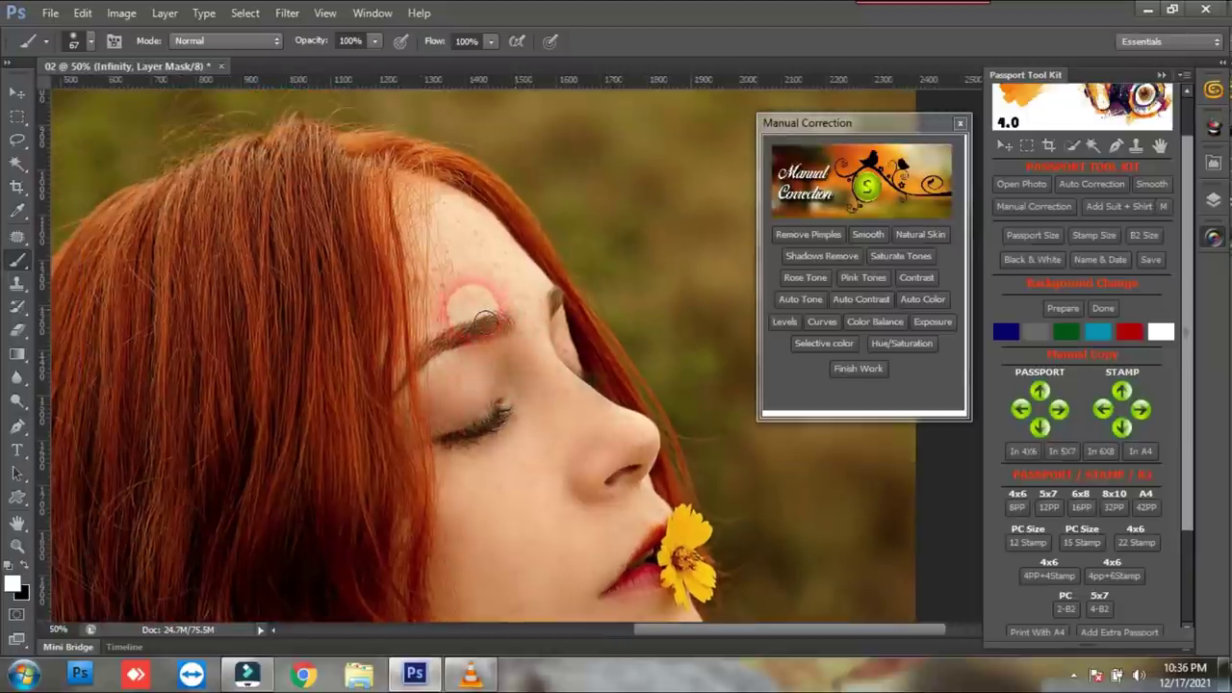
{"action": "left_click", "coordinate": [371, 229]}
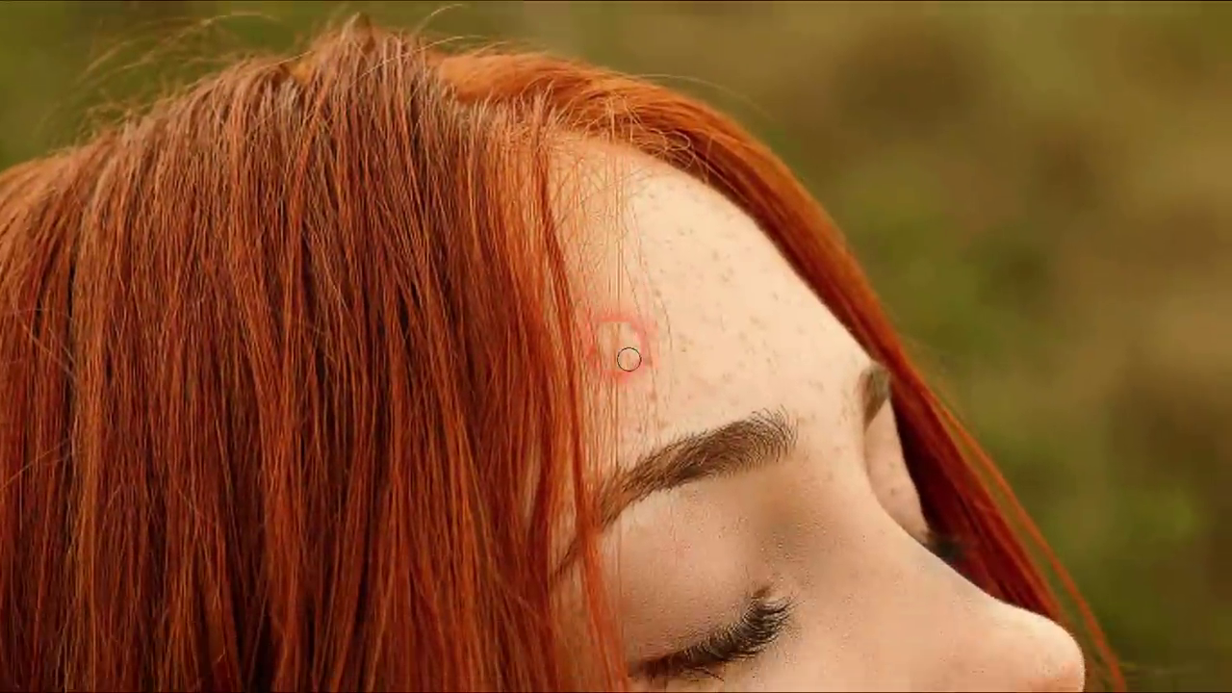
{"action": "left_click", "coordinate": [628, 359]}
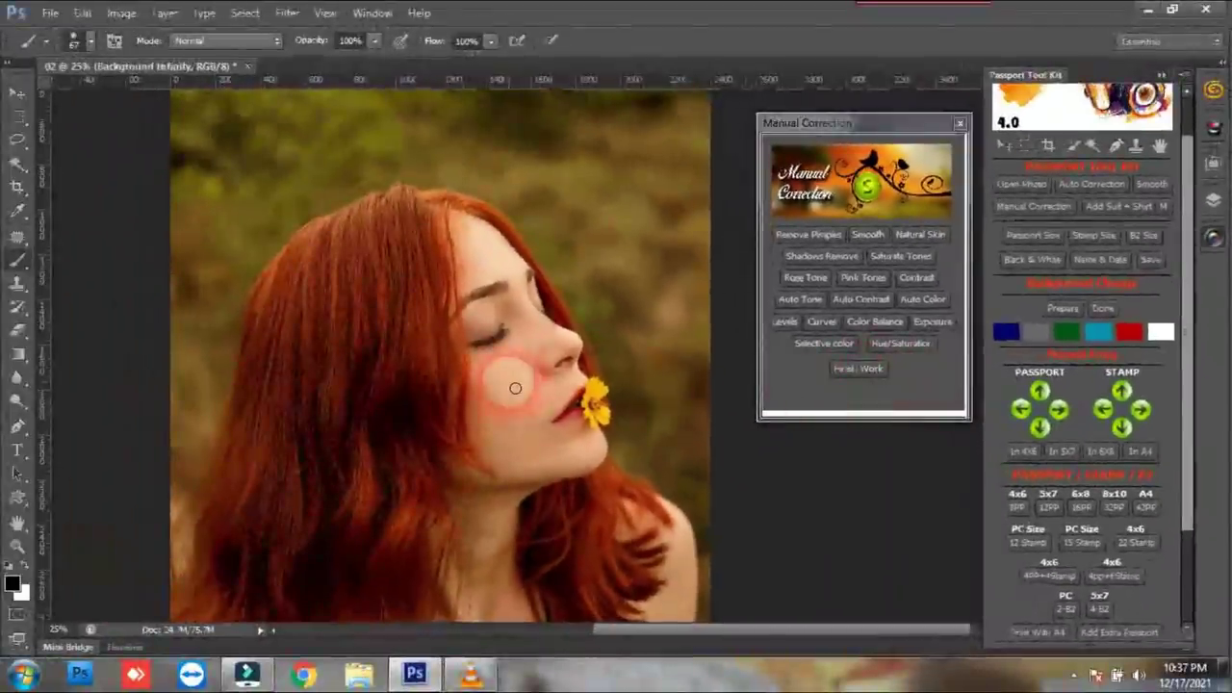
Step: Apply Smooth, Exposure, Rose Tone, Pink Tones, Selective color and Auto Color, then undo Auto Color
{"action": "scroll", "coordinate": [512, 390], "scroll_direction": "up", "scroll_amount": 1}
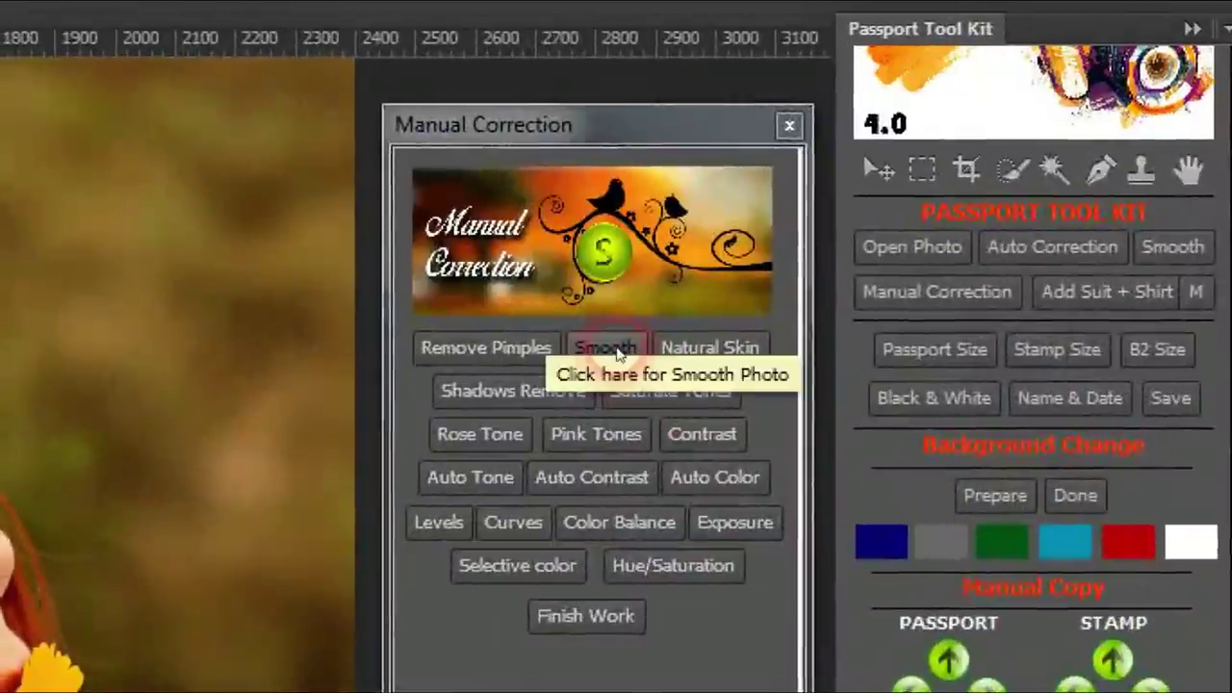
{"action": "left_click", "coordinate": [868, 234]}
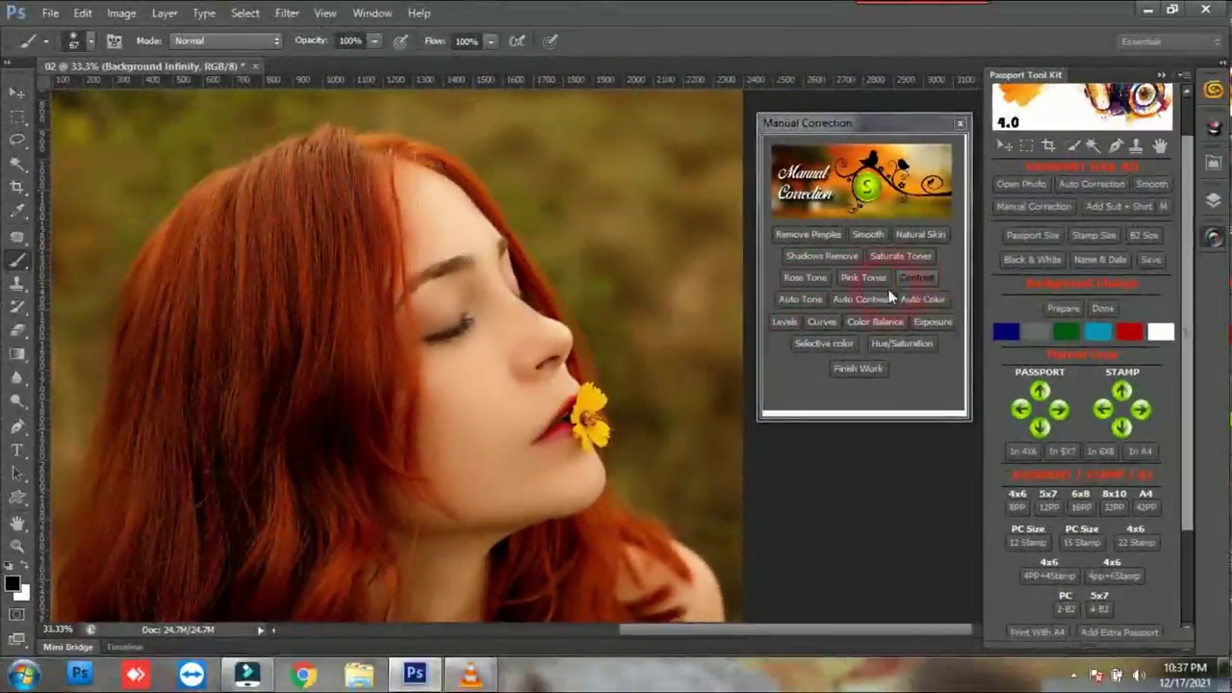
{"action": "left_click", "coordinate": [932, 325]}
{"action": "left_click", "coordinate": [821, 278]}
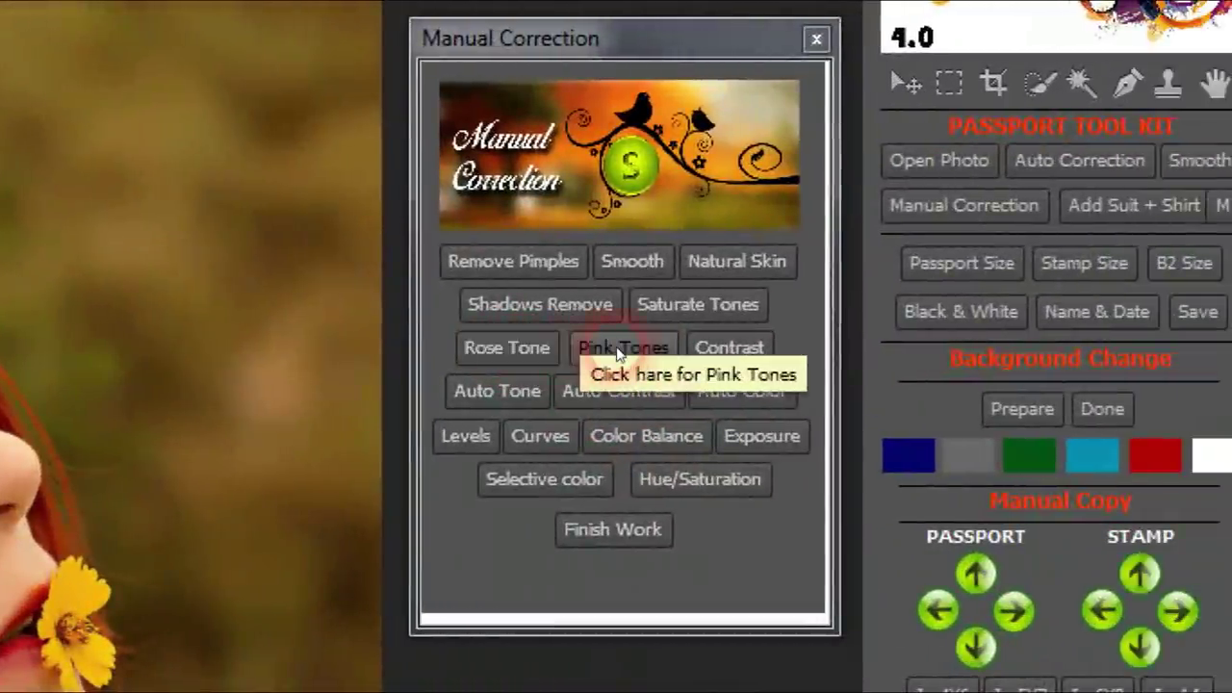
{"action": "left_click", "coordinate": [624, 349]}
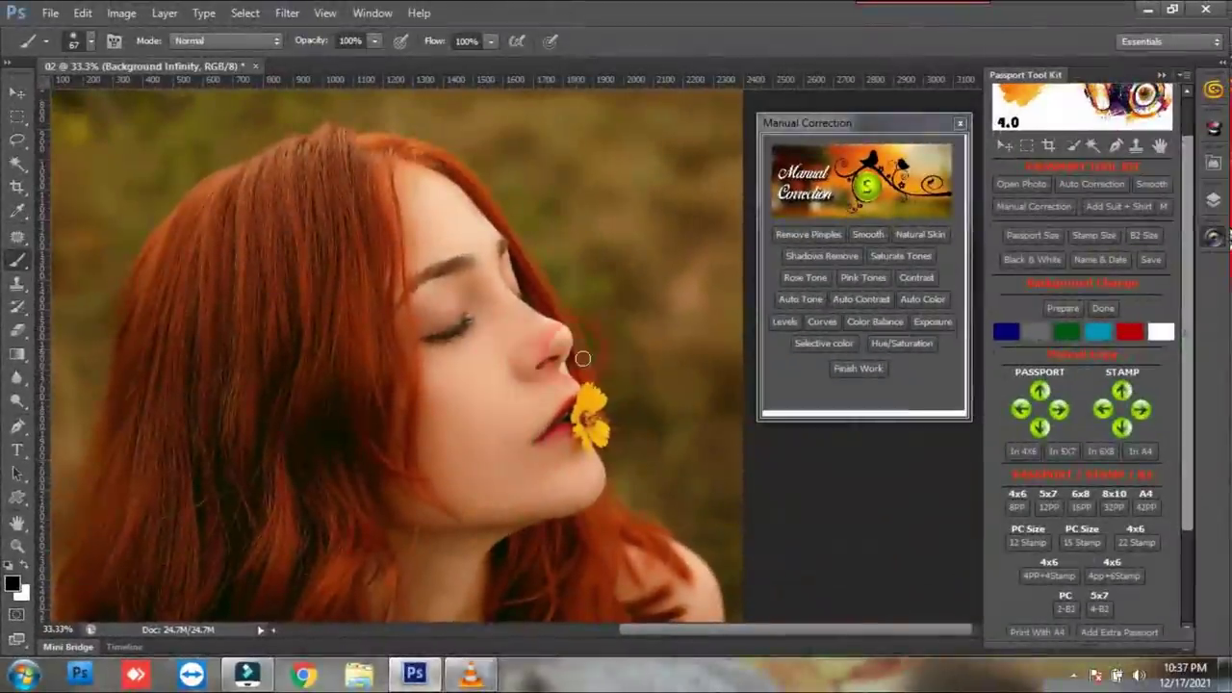
{"action": "left_click", "coordinate": [819, 342]}
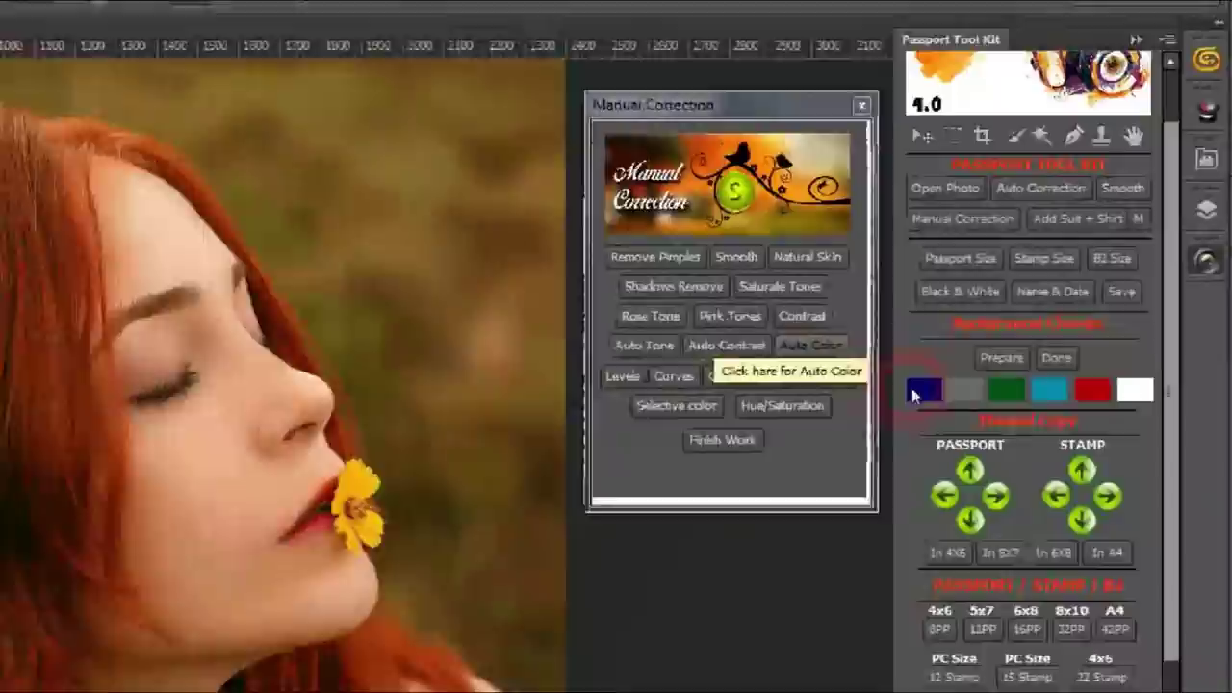
{"action": "left_click", "coordinate": [928, 304]}
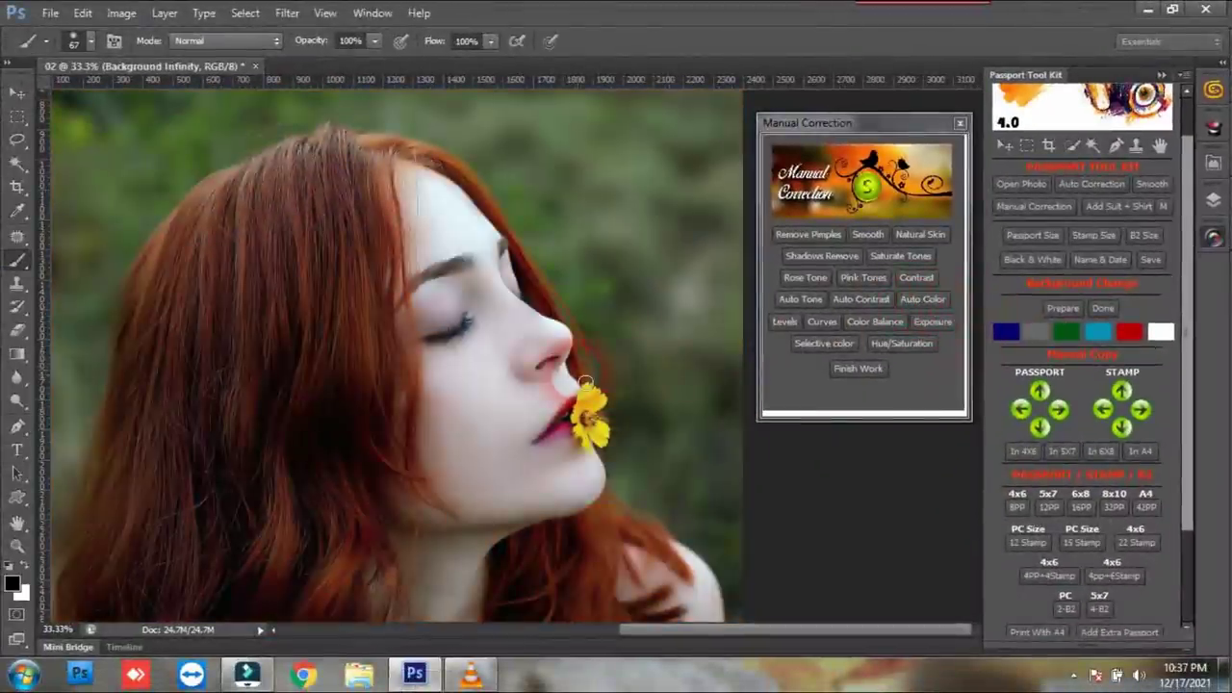
{"action": "key", "text": "ctrl+z"}
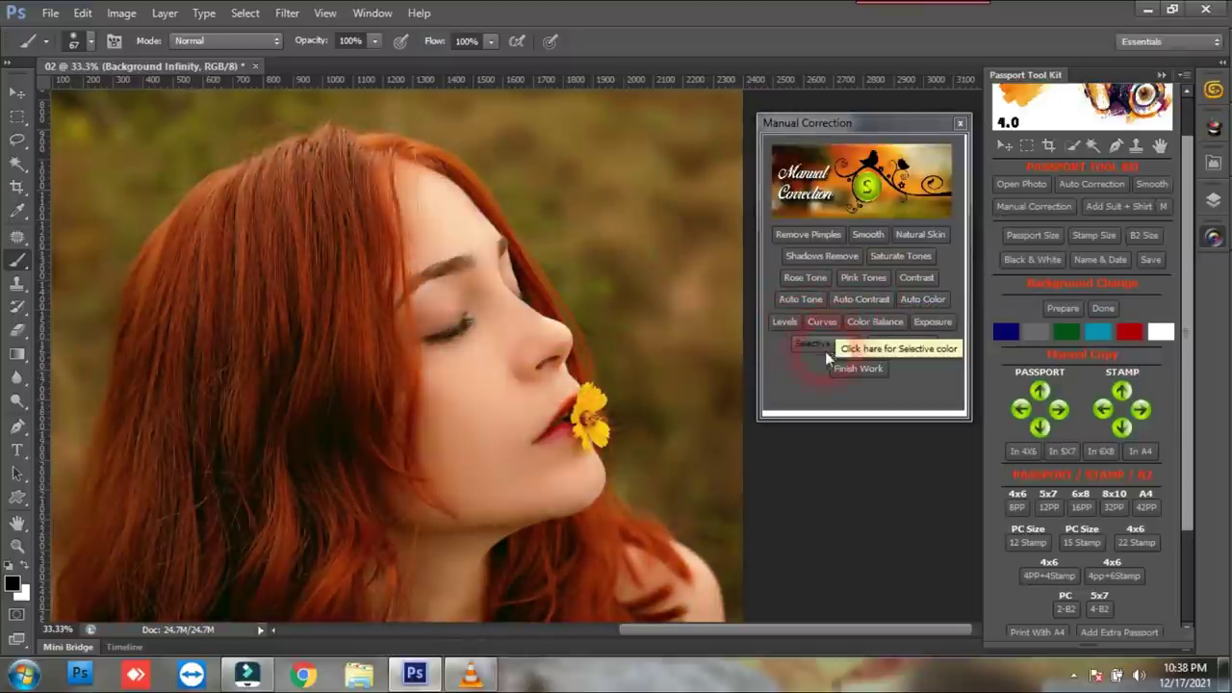
Step: Raise the Levels black input to 17 and confirm
{"action": "left_click", "coordinate": [783, 327]}
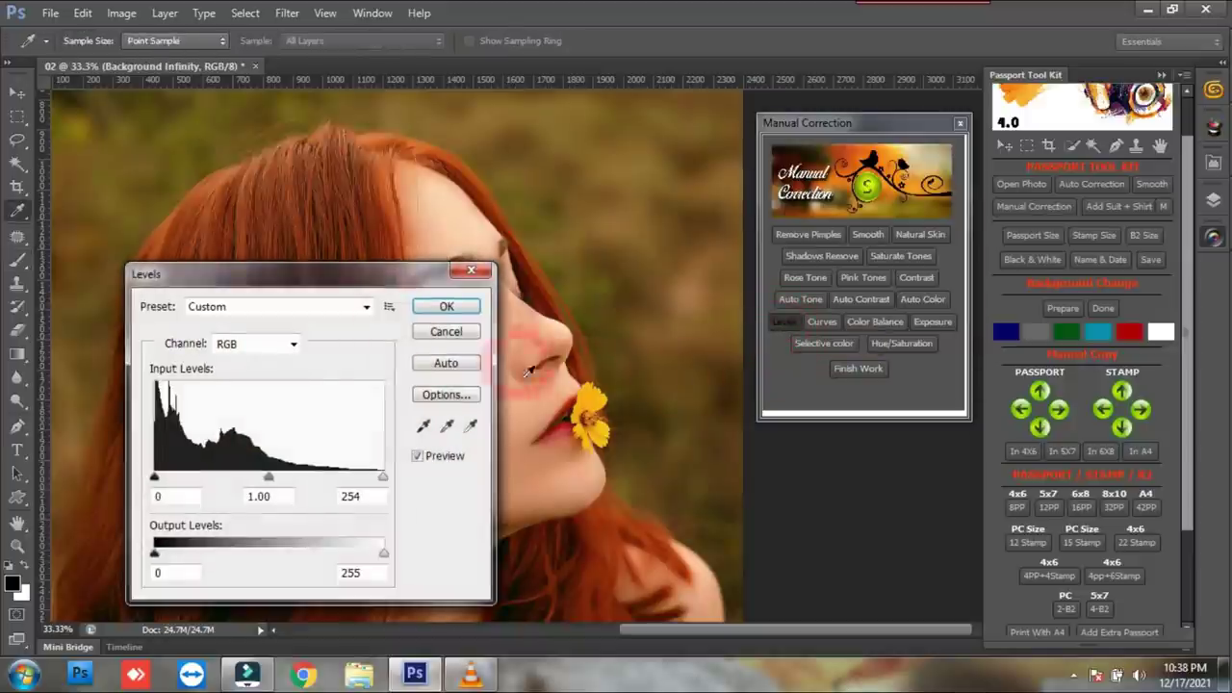
{"action": "left_click_drag", "start_coordinate": [358, 270], "coordinate": [738, 114]}
{"action": "left_click_drag", "start_coordinate": [534, 315], "coordinate": [548, 315]}
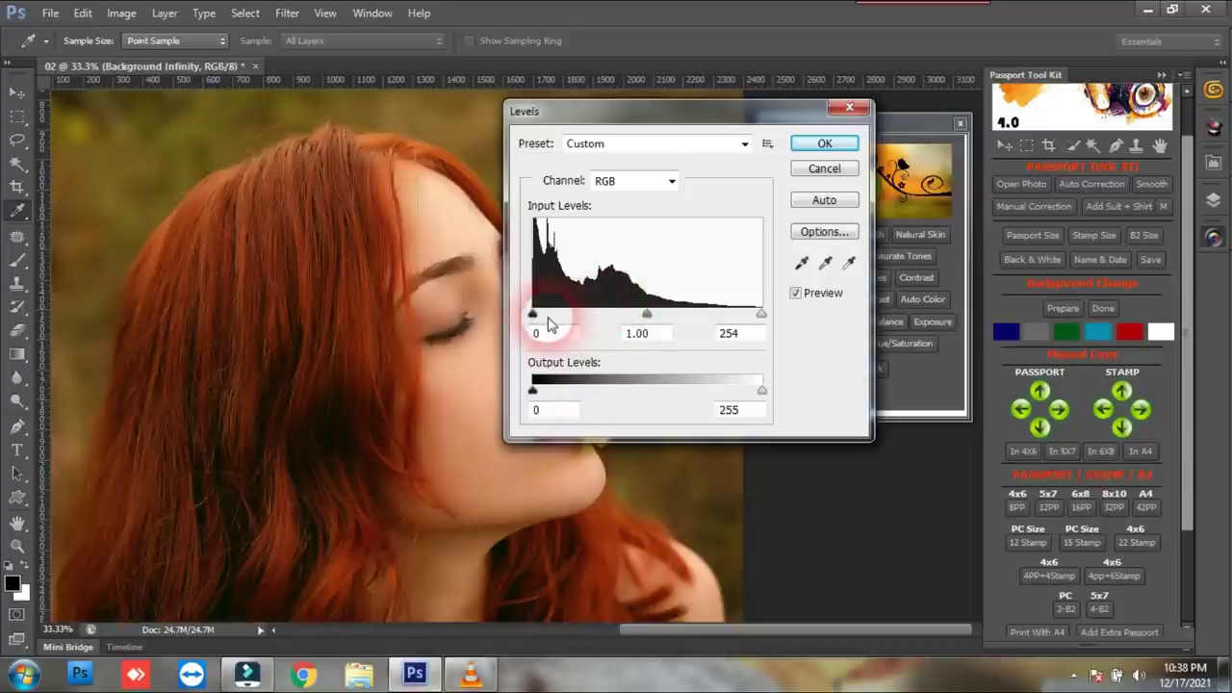
{"action": "left_click_drag", "start_coordinate": [666, 118], "coordinate": [782, 96]}
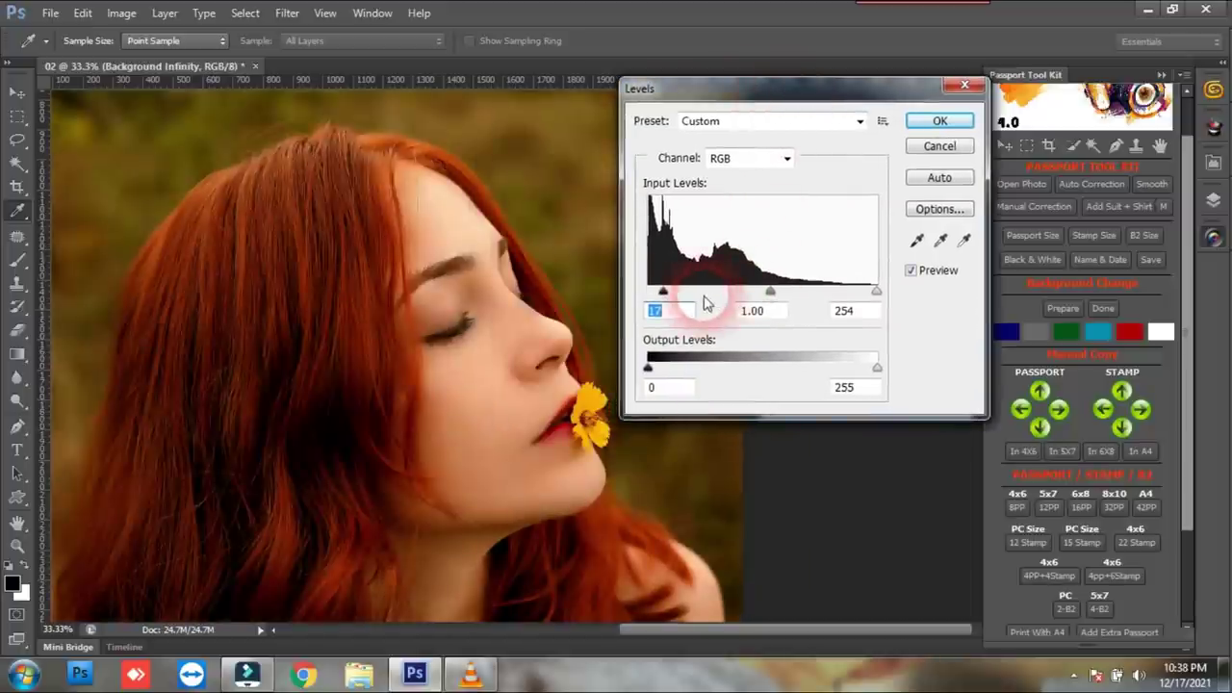
{"action": "left_click", "coordinate": [941, 124]}
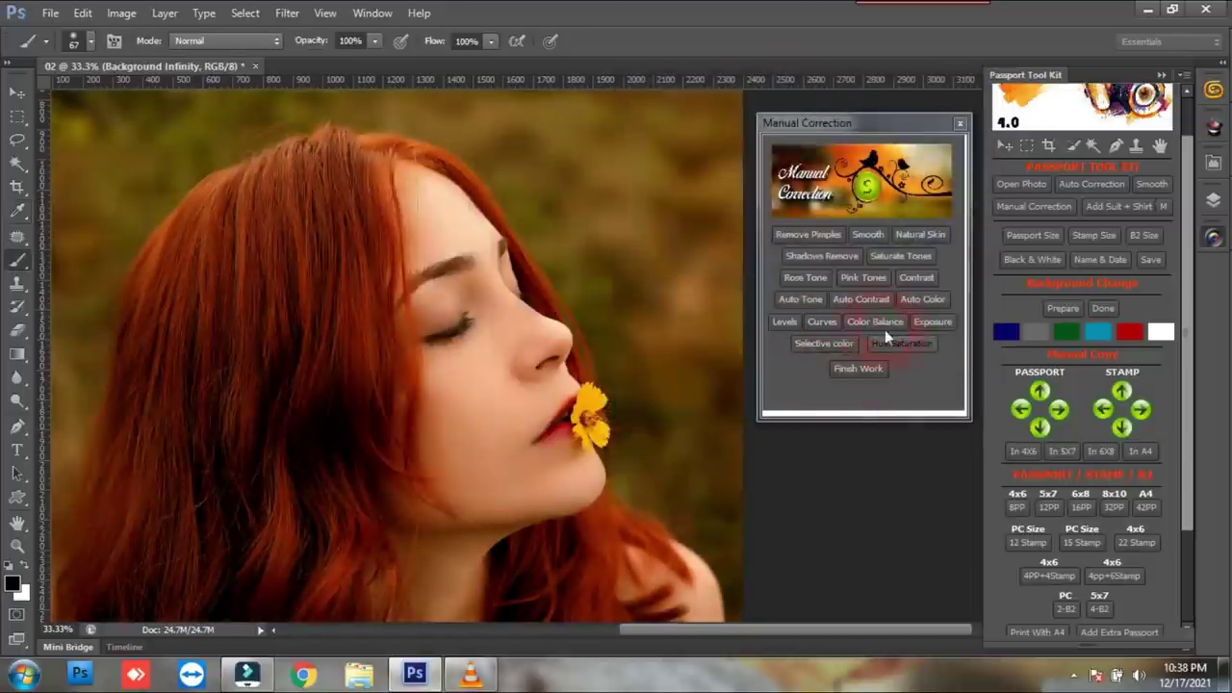
Step: Set Color Balance Yellow–Blue to +12 and close the Manual Correction panel
{"action": "left_click", "coordinate": [885, 327]}
{"action": "left_click_drag", "start_coordinate": [1001, 299], "coordinate": [1010, 299]}
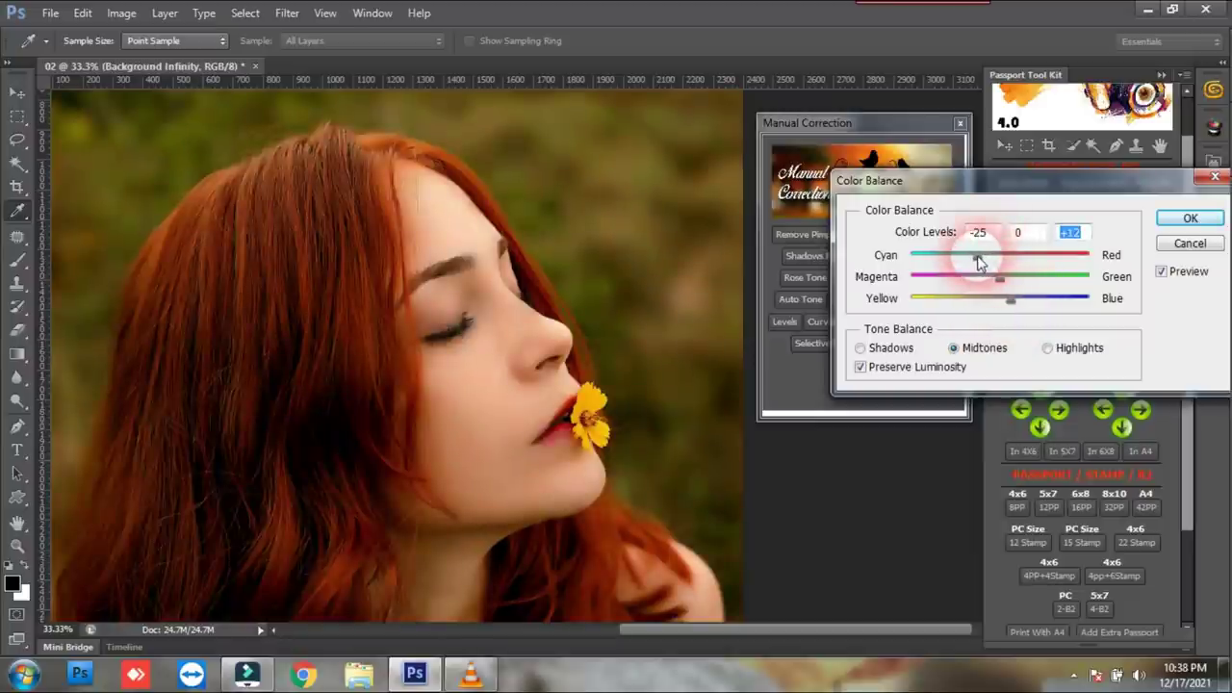
{"action": "left_click", "coordinate": [1190, 219]}
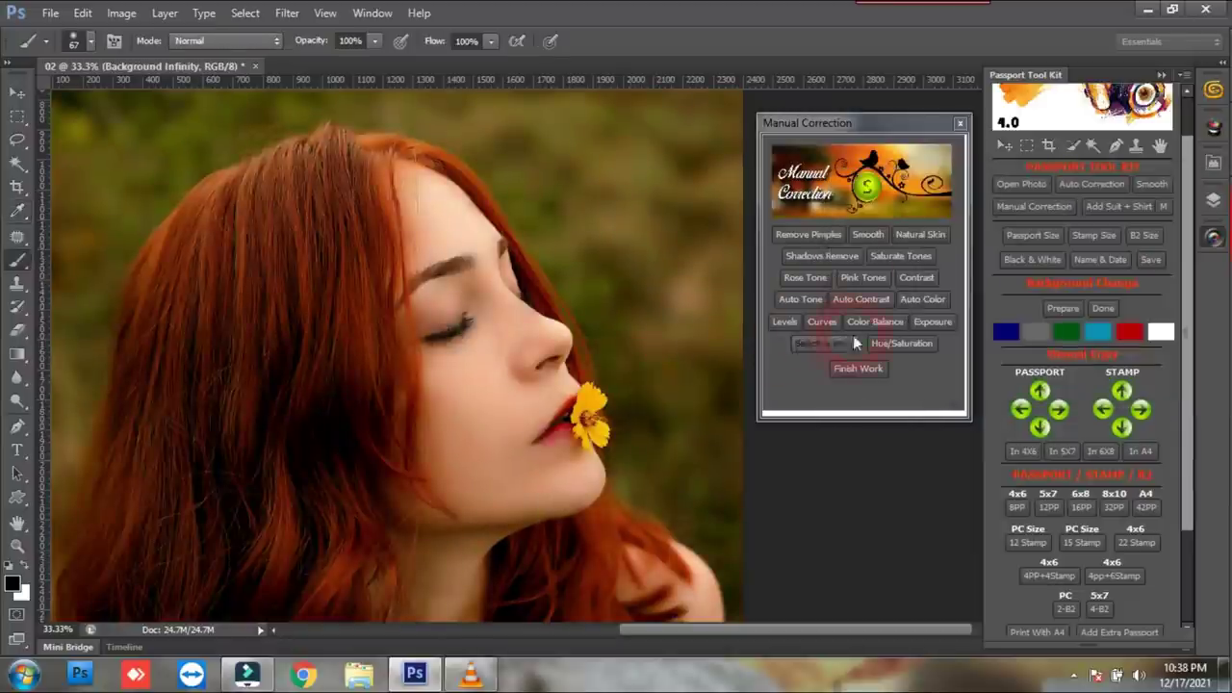
{"action": "left_click", "coordinate": [960, 125]}
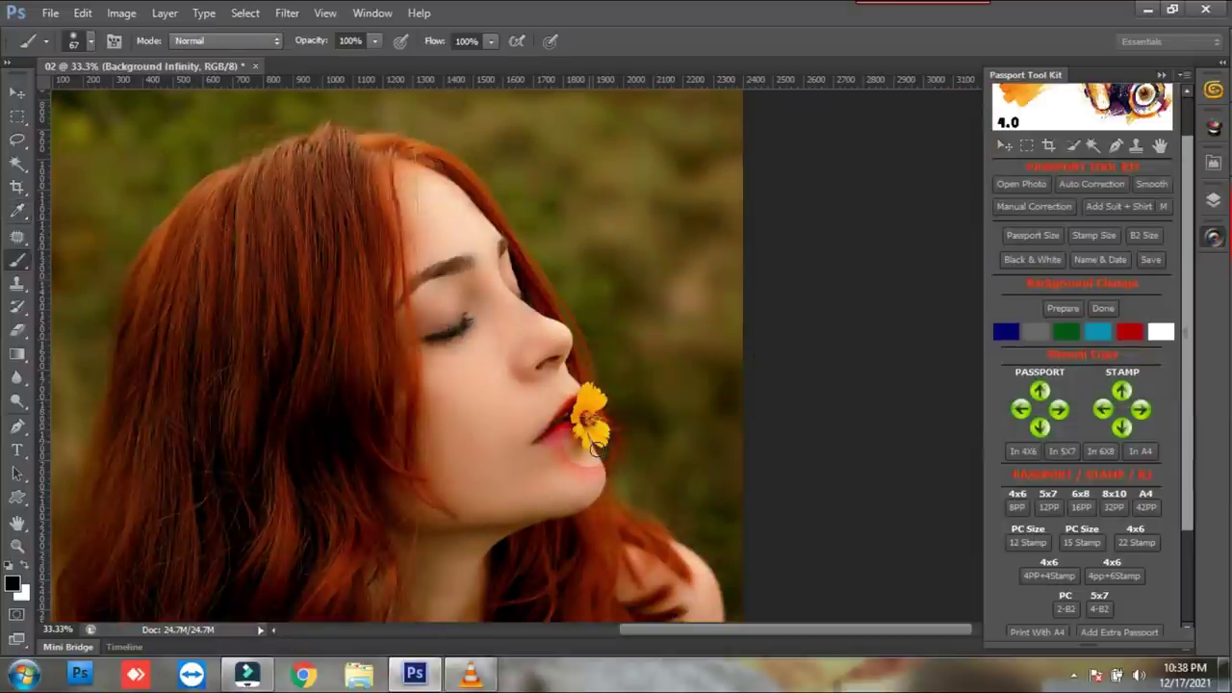
{"action": "scroll", "coordinate": [597, 452], "scroll_direction": "down", "scroll_amount": 1}
{"action": "scroll", "coordinate": [592, 443], "scroll_direction": "down", "scroll_amount": 1}
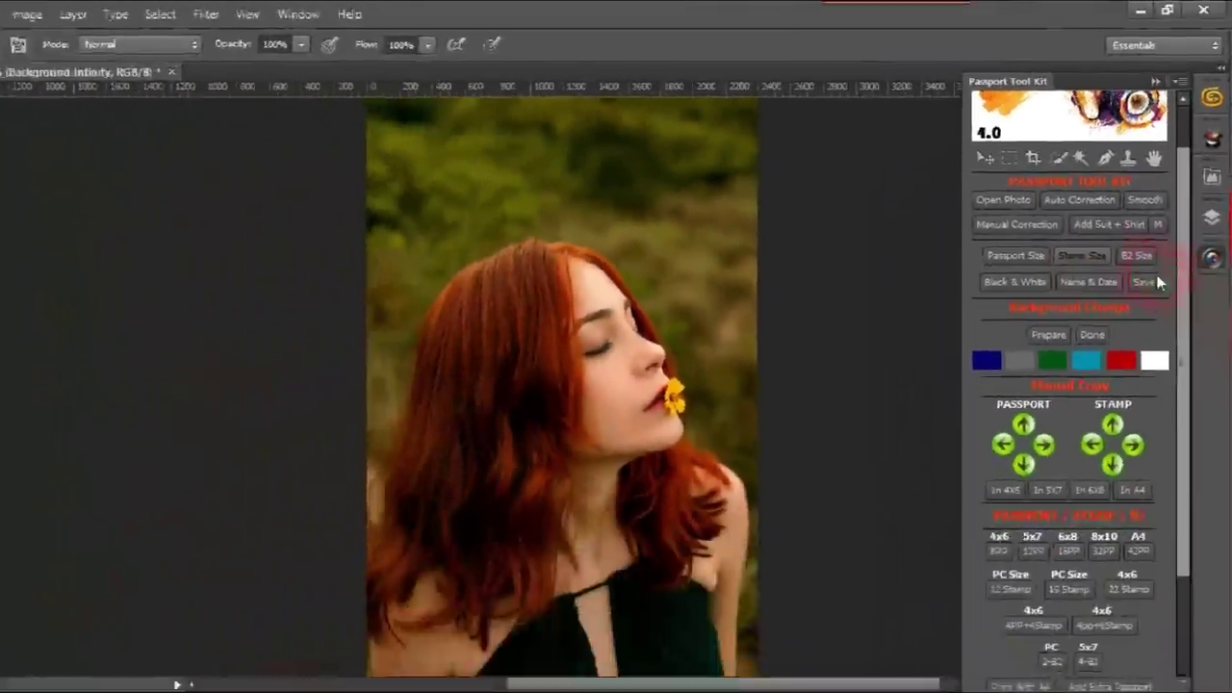
Step: Frame her face and hair in the 0.787 × 0.984 in stamp crop and commit it
{"action": "left_click_drag", "start_coordinate": [708, 173], "coordinate": [671, 320]}
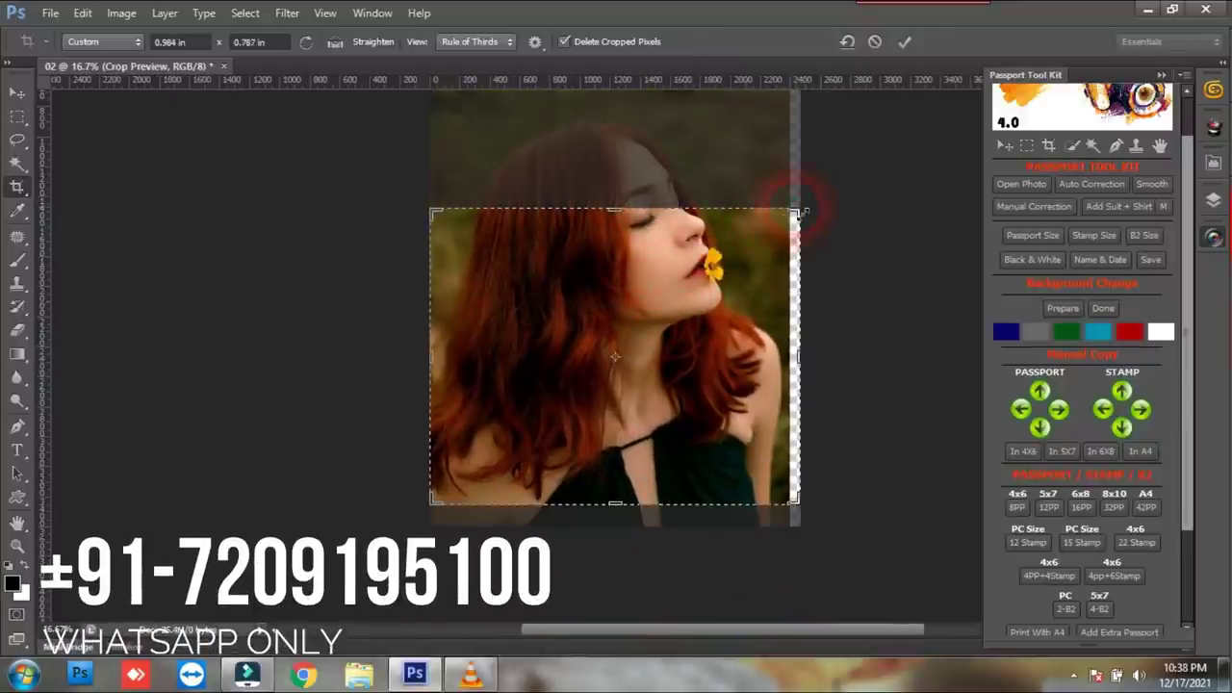
{"action": "mouse_move", "coordinate": [796, 209]}
{"action": "left_mouse_down"}
{"action": "mouse_move", "coordinate": [765, 219]}
{"action": "mouse_move", "coordinate": [743, 198]}
{"action": "left_mouse_up"}
{"action": "mouse_move", "coordinate": [671, 336]}
{"action": "left_mouse_down"}
{"action": "mouse_move", "coordinate": [631, 435]}
{"action": "mouse_move", "coordinate": [636, 423]}
{"action": "left_mouse_up"}
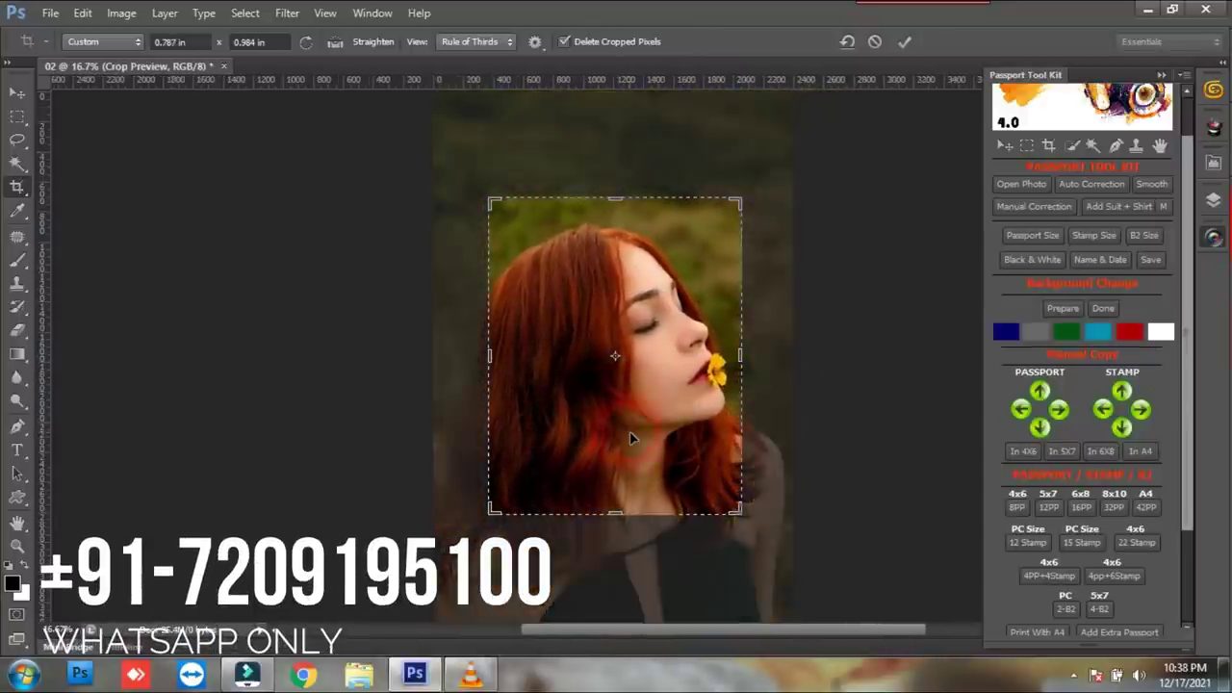
{"action": "key", "text": "Return"}
{"action": "left_click", "coordinate": [696, 392], "text": "ctrl"}
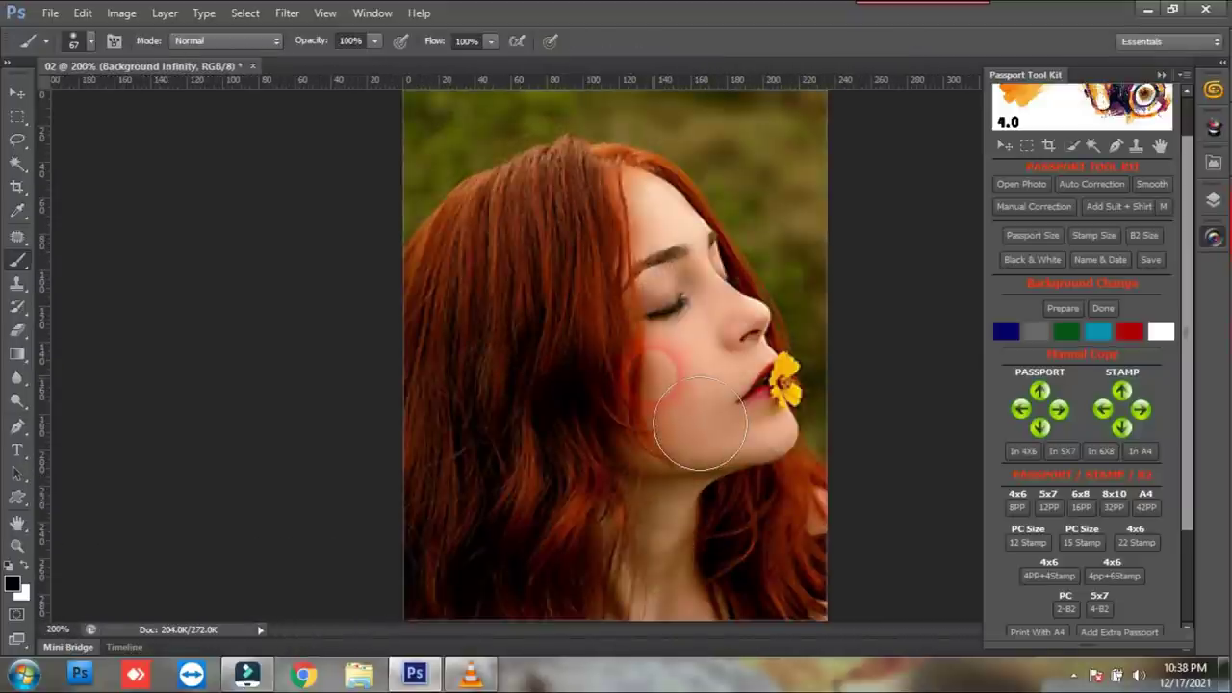
Step: Zoom the cropped portrait back out to 100% and switch to the Move tool
{"action": "key", "text": "ctrl+minus"}
{"action": "key", "text": "v"}
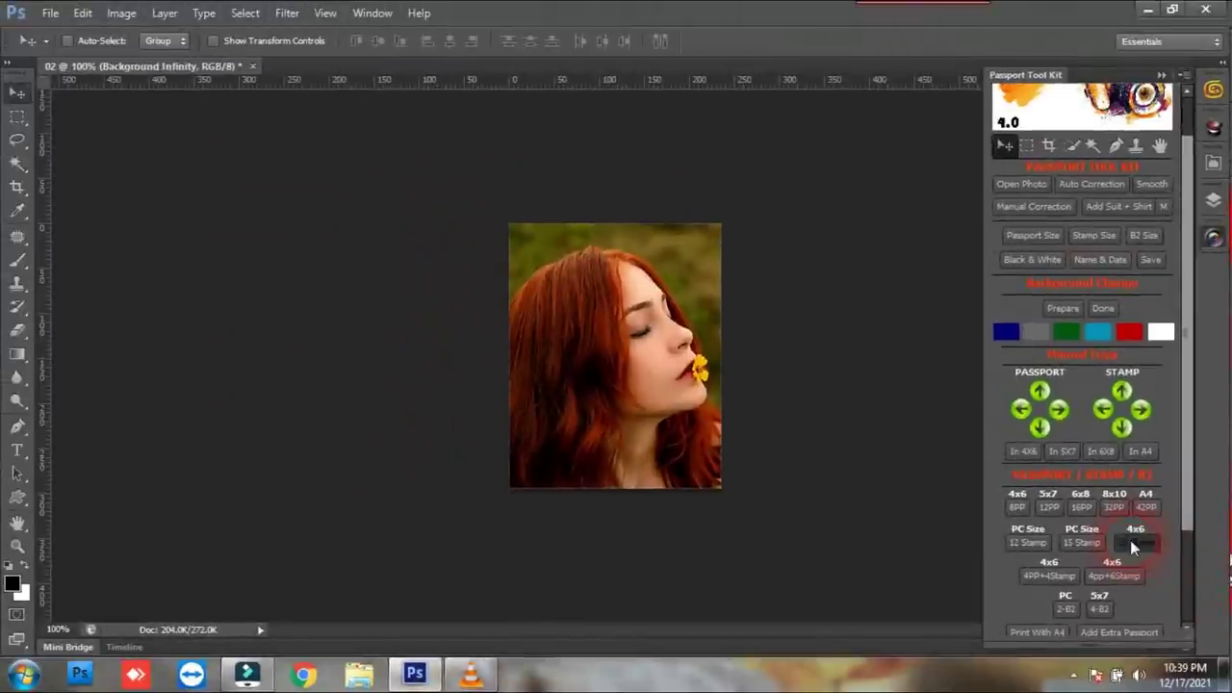
Step: Build the 22 Stamp sheet of copies, accepting the default outline stroke
{"action": "left_click", "coordinate": [1130, 545]}
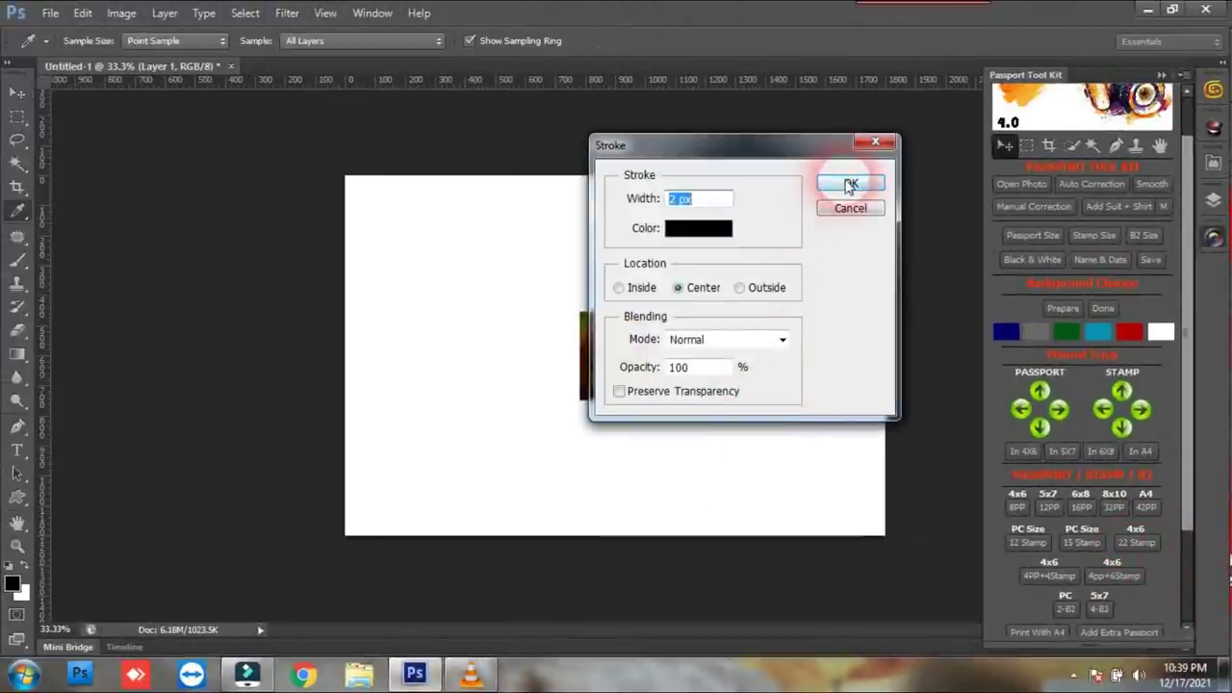
{"action": "left_click", "coordinate": [841, 185]}
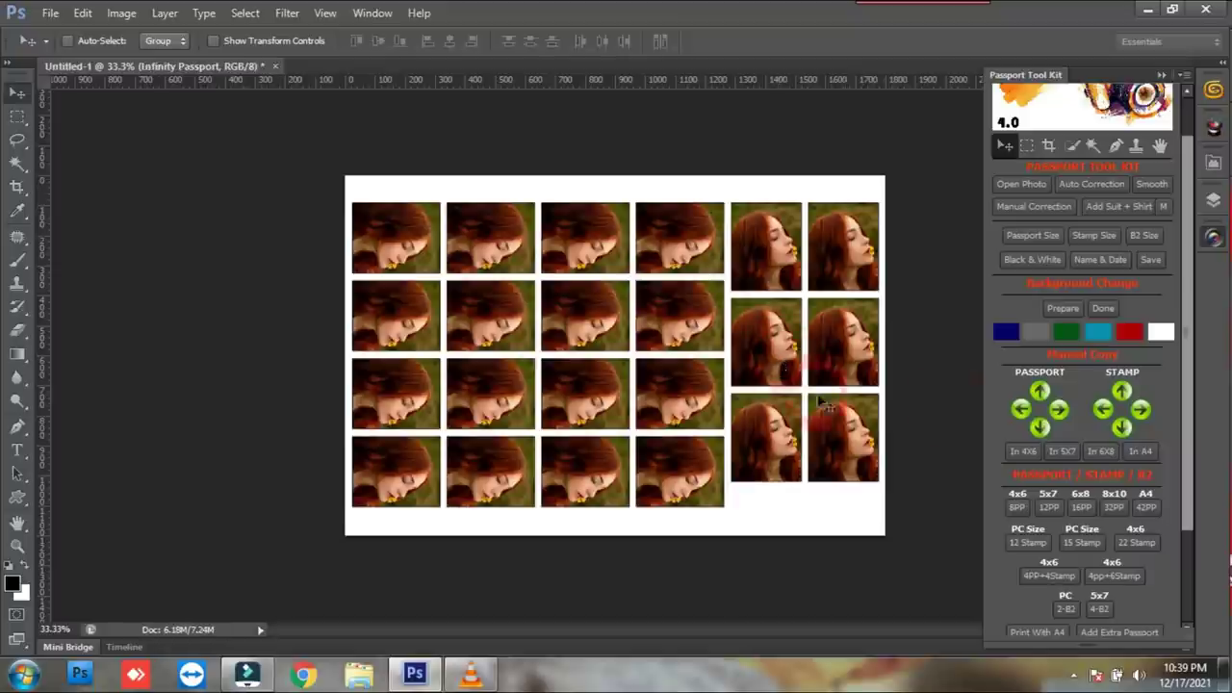
{"action": "scroll", "coordinate": [1162, 520], "scroll_direction": "down", "scroll_amount": 1}
{"action": "scroll", "coordinate": [1131, 554], "scroll_direction": "down", "scroll_amount": 2}
Step: Place the sheet on an A4 page, then close the documents through the save prompt
{"action": "left_click", "coordinate": [1028, 512]}
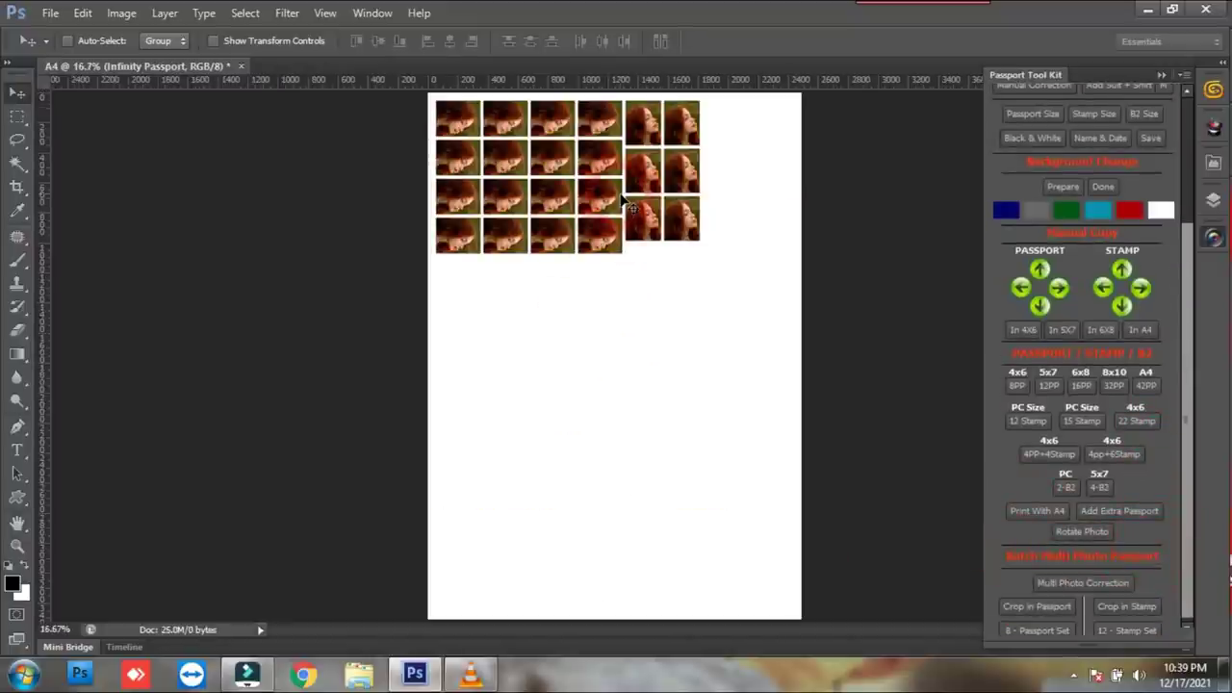
{"action": "left_click", "coordinate": [403, 145]}
{"action": "left_click", "coordinate": [241, 65]}
{"action": "left_click", "coordinate": [594, 264]}
{"action": "scroll", "coordinate": [1142, 306], "scroll_direction": "up", "scroll_amount": 1}
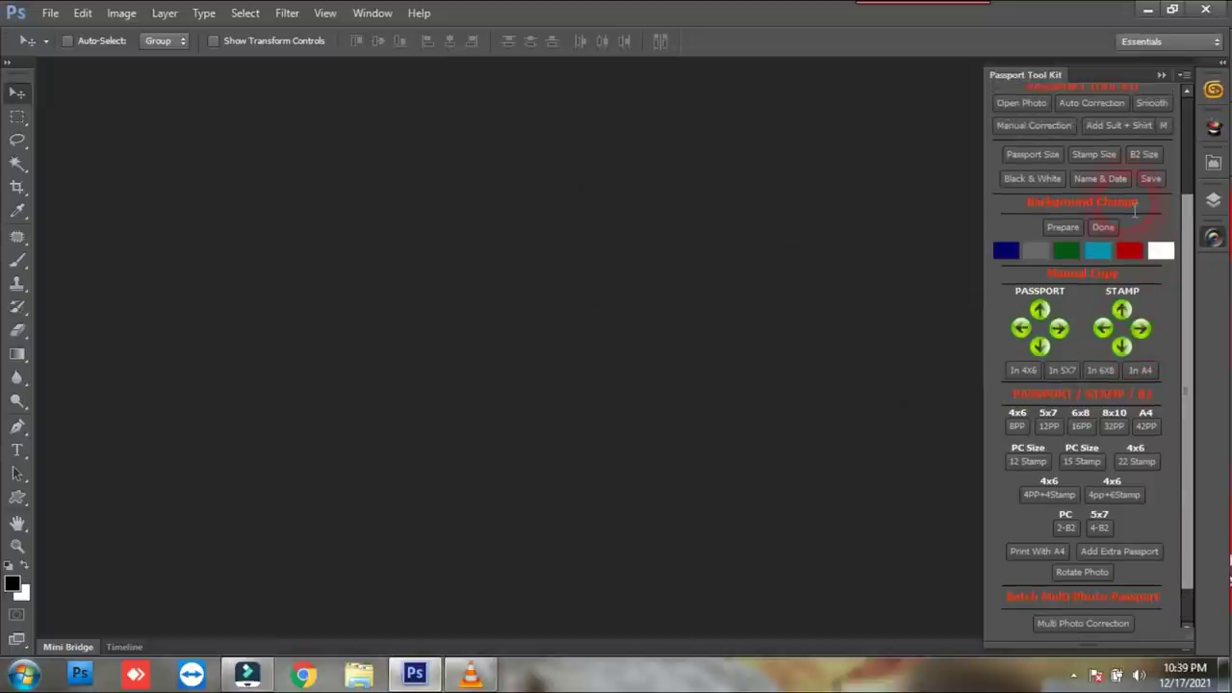
{"action": "scroll", "coordinate": [1136, 205], "scroll_direction": "up", "scroll_amount": 3}
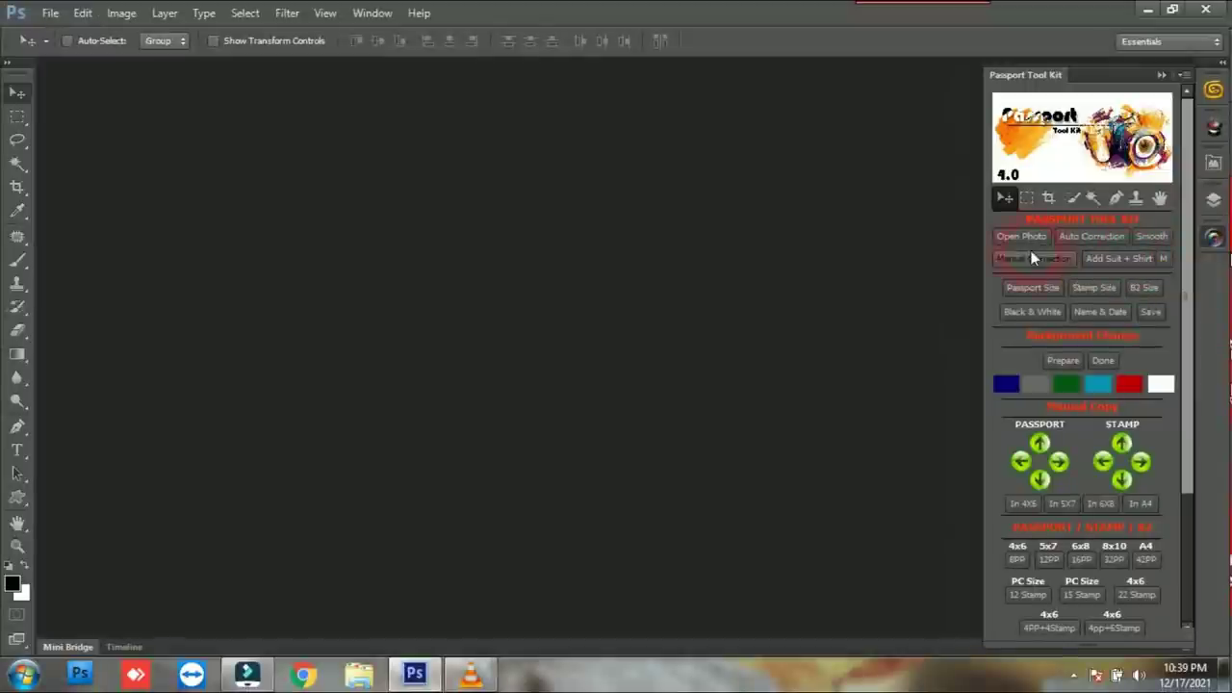
Step: Open the young man's portrait and duplicate it as a working copy
{"action": "left_click", "coordinate": [1020, 238]}
{"action": "double_click", "coordinate": [269, 299]}
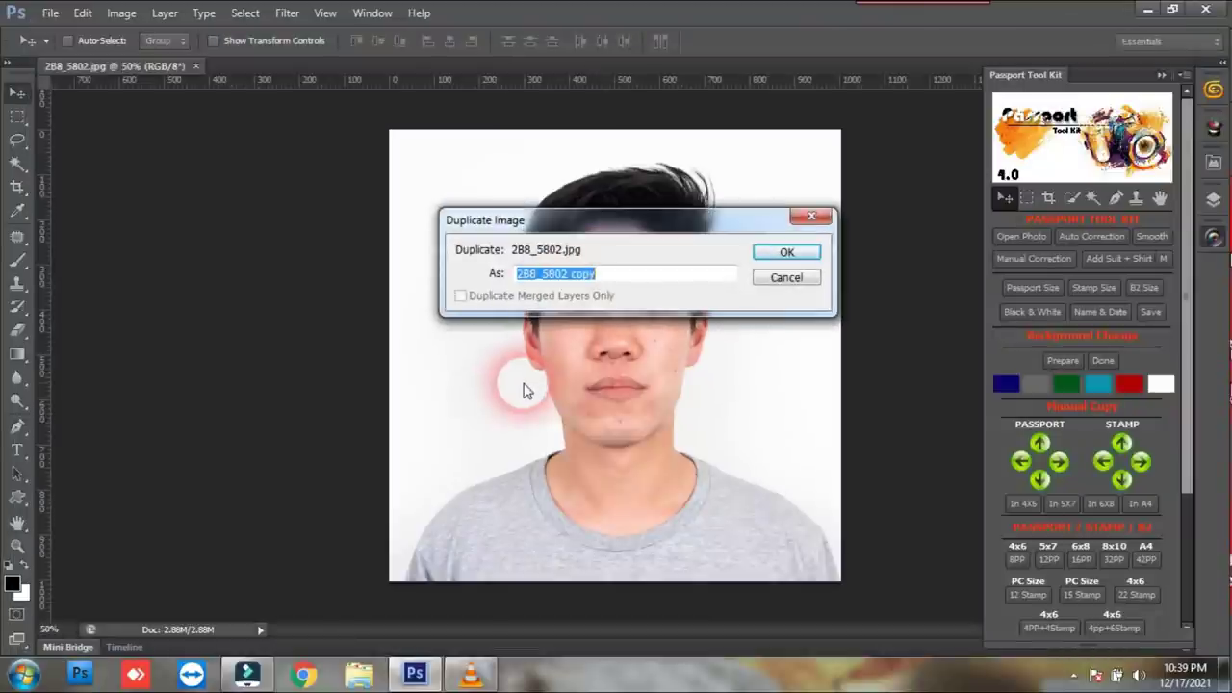
{"action": "type", "text": "1"}
{"action": "key", "text": "Return"}
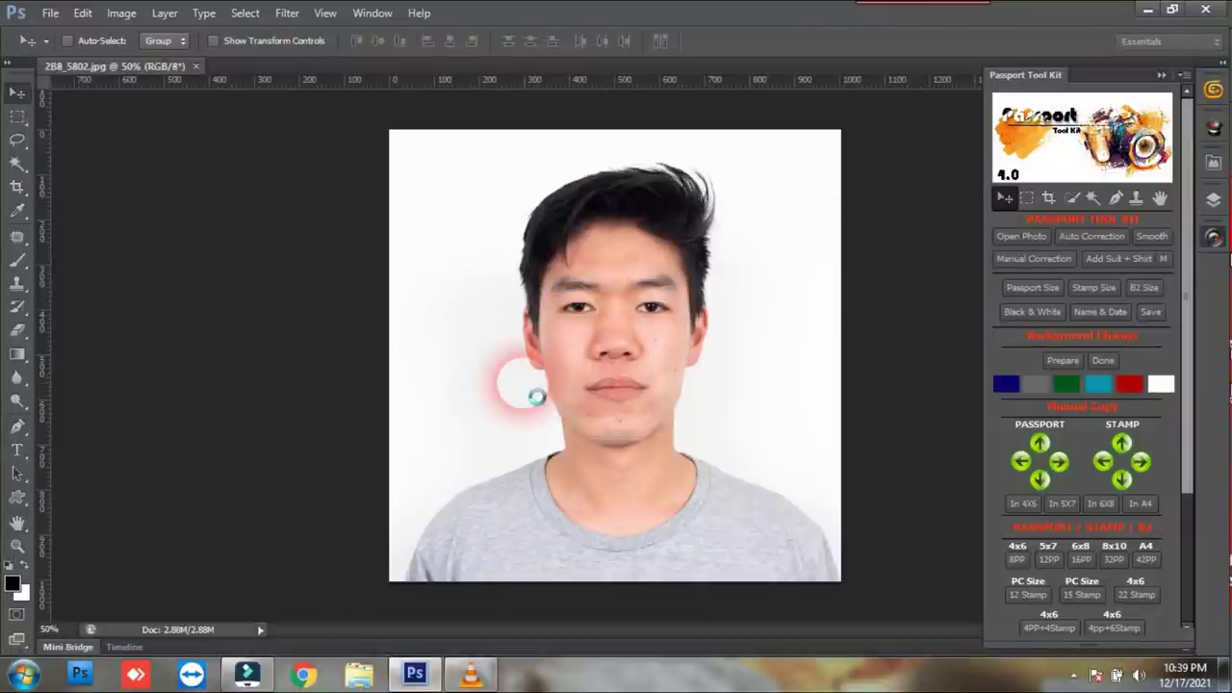
Step: Check the last saved photo, 02.jpg, in D:\Passport\Save Work in Explorer
{"action": "left_click", "coordinate": [427, 679]}
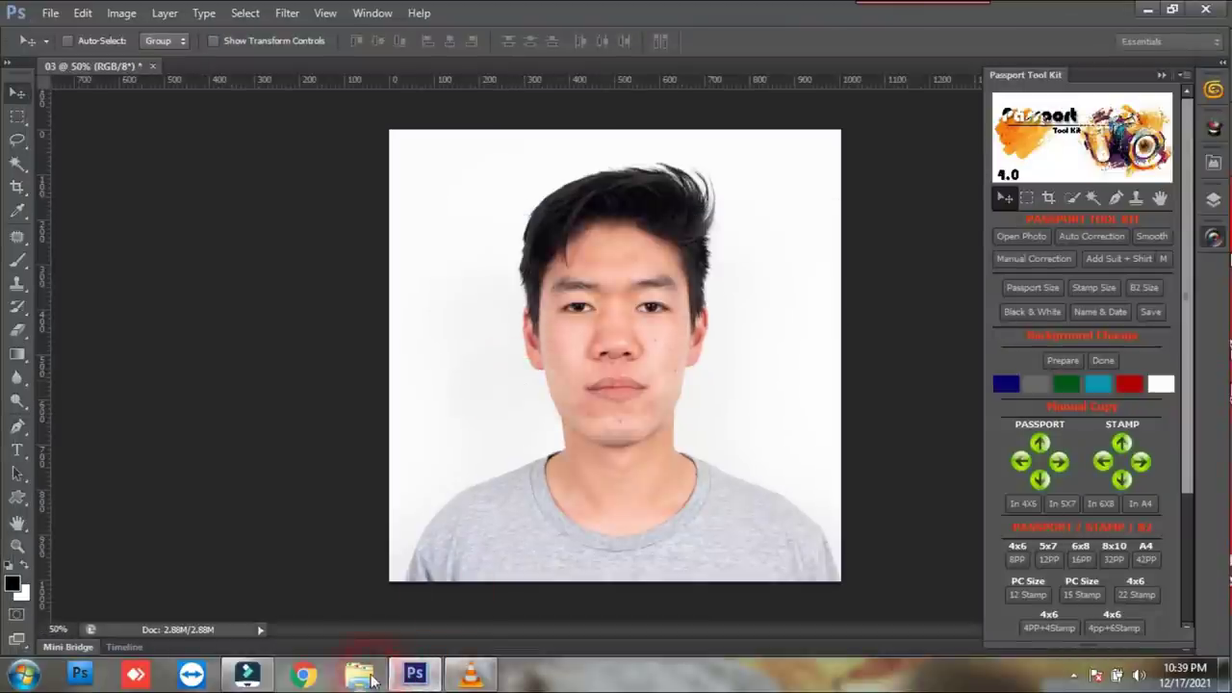
{"action": "left_click", "coordinate": [359, 675]}
{"action": "left_click", "coordinate": [129, 345]}
{"action": "double_click", "coordinate": [225, 380]}
{"action": "double_click", "coordinate": [1001, 275]}
{"action": "left_click", "coordinate": [514, 308]}
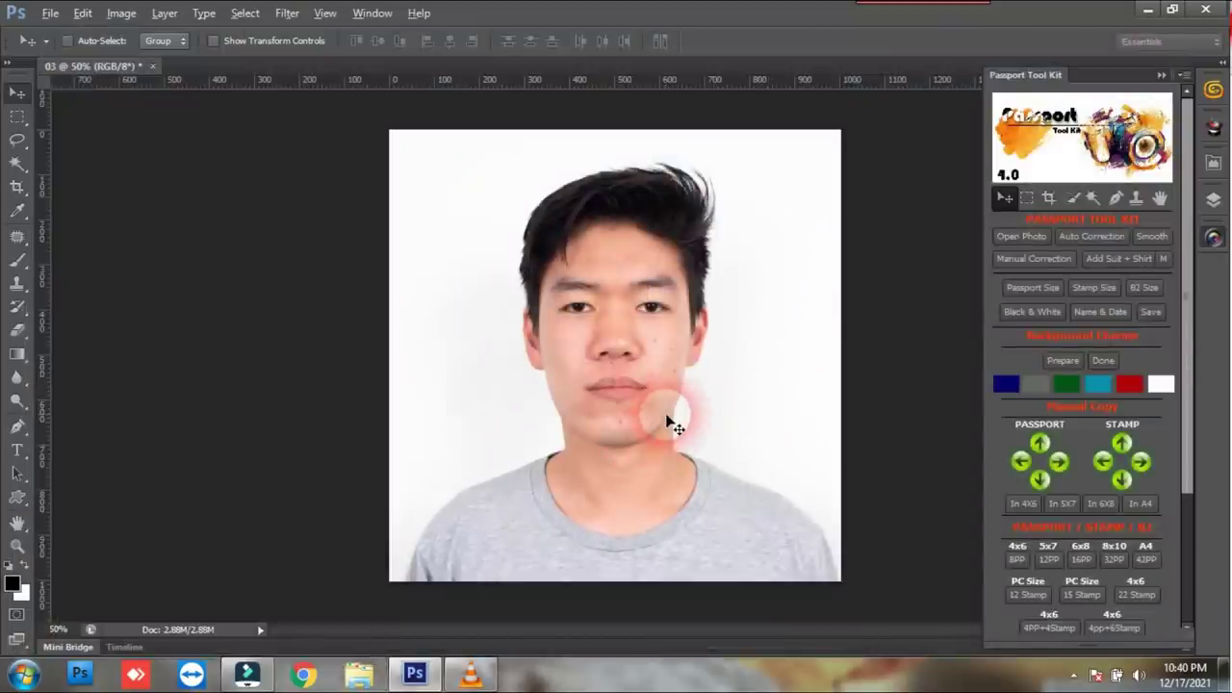
Step: Set the Levels midtone gamma to 0.89 and apply it
{"action": "key", "text": "ctrl+l"}
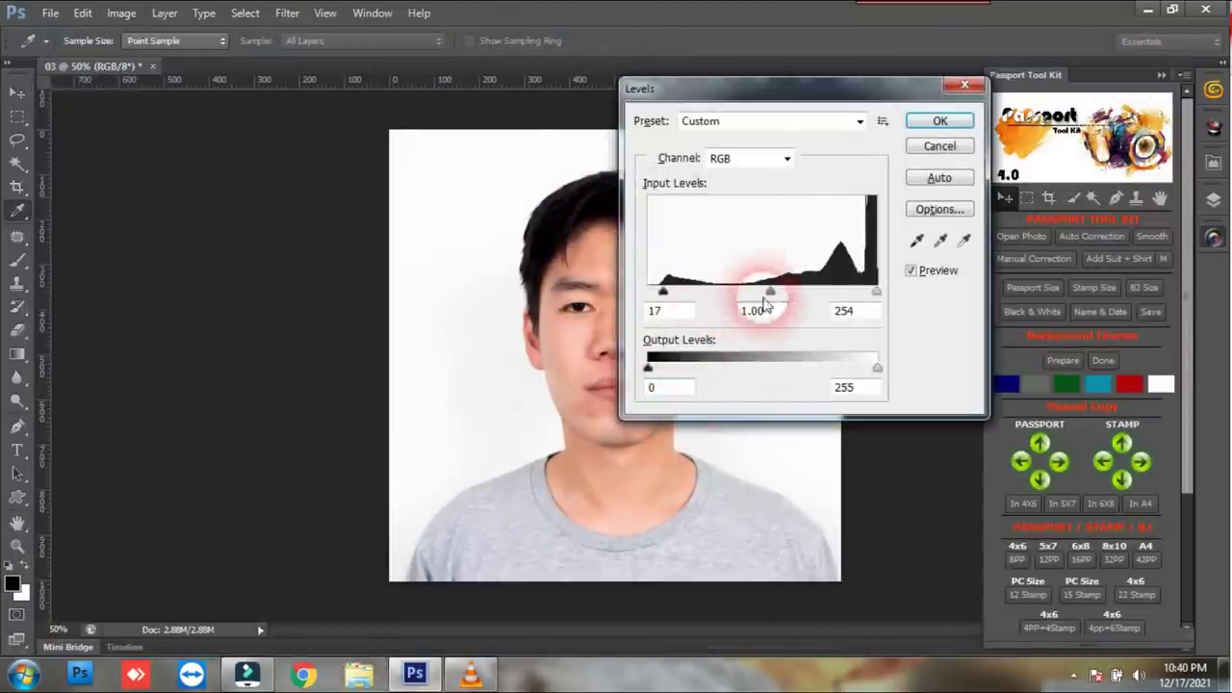
{"action": "left_click_drag", "start_coordinate": [770, 291], "coordinate": [778, 290]}
{"action": "left_click", "coordinate": [922, 125]}
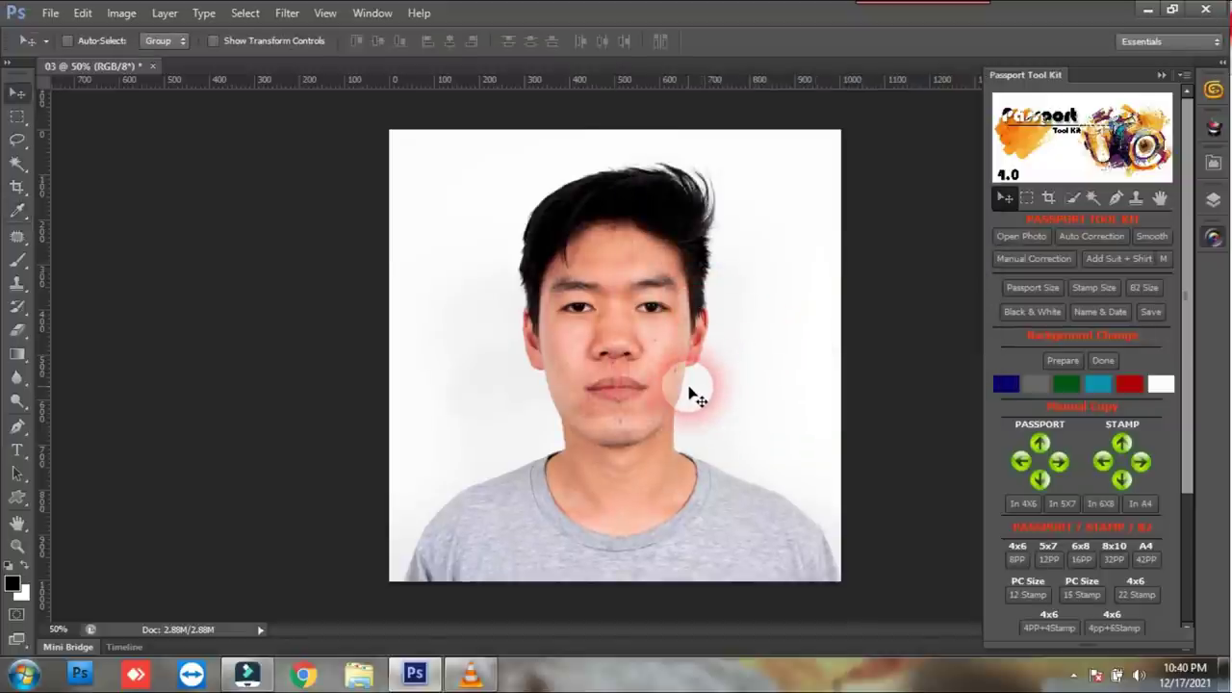
{"action": "left_click", "coordinate": [1124, 261]}
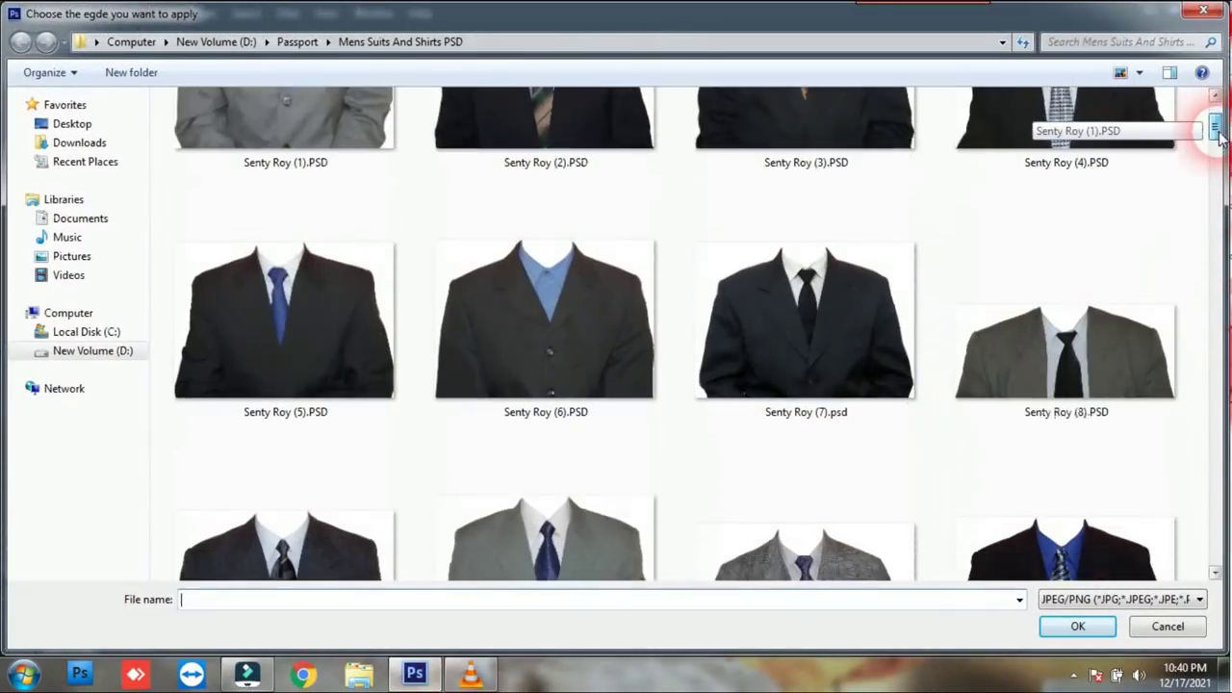
{"action": "left_click_drag", "start_coordinate": [1218, 125], "coordinate": [1215, 152]}
{"action": "left_click", "coordinate": [821, 523]}
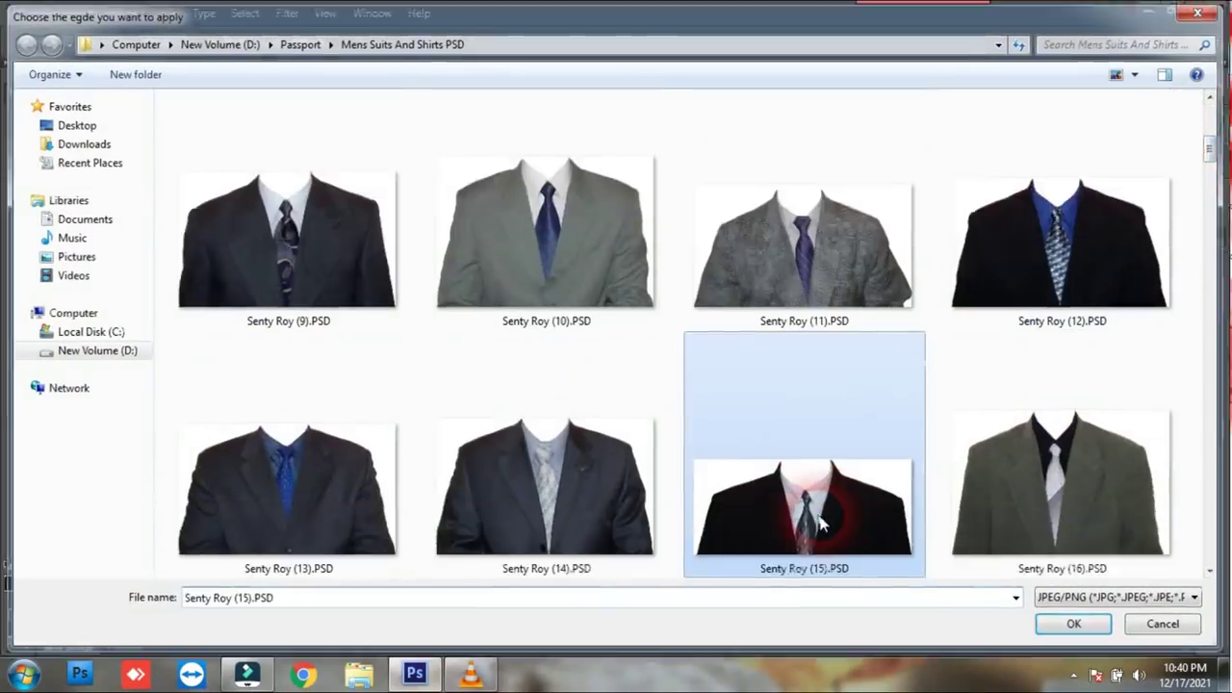
{"action": "double_click", "coordinate": [821, 523]}
{"action": "left_click_drag", "start_coordinate": [743, 311], "coordinate": [789, 534]}
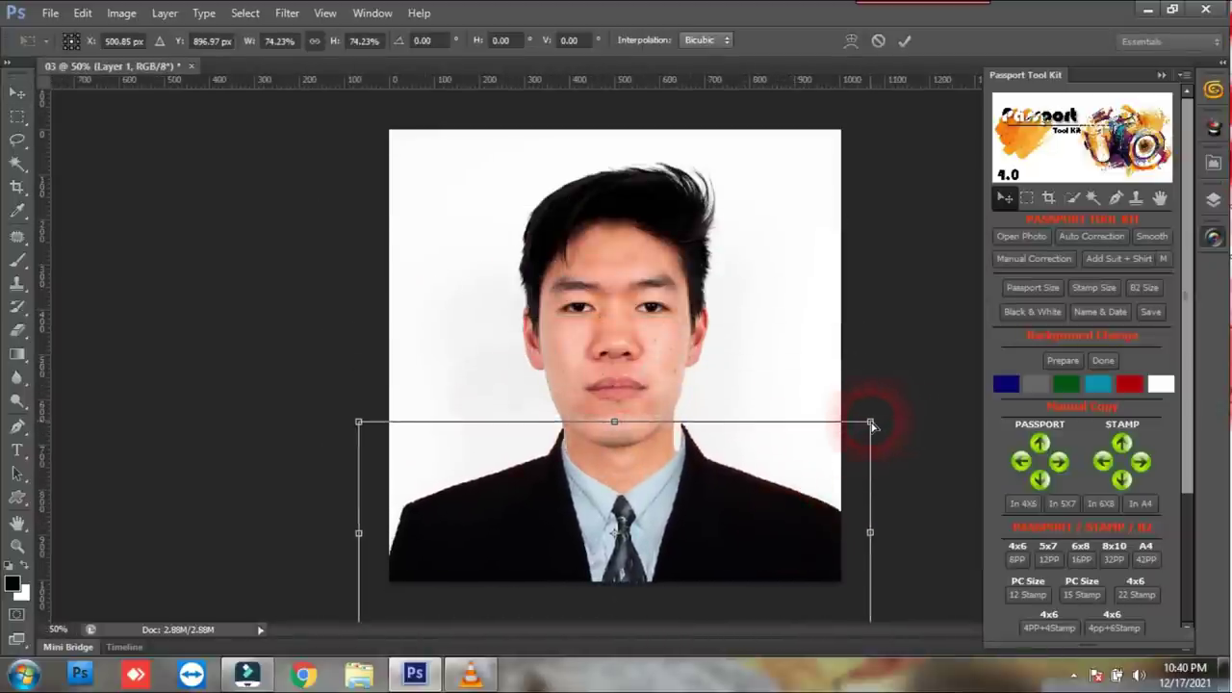
Step: Reshape both suit shoulders to fit, commit the transform, and merge the suit
{"action": "left_click_drag", "start_coordinate": [871, 424], "coordinate": [853, 434]}
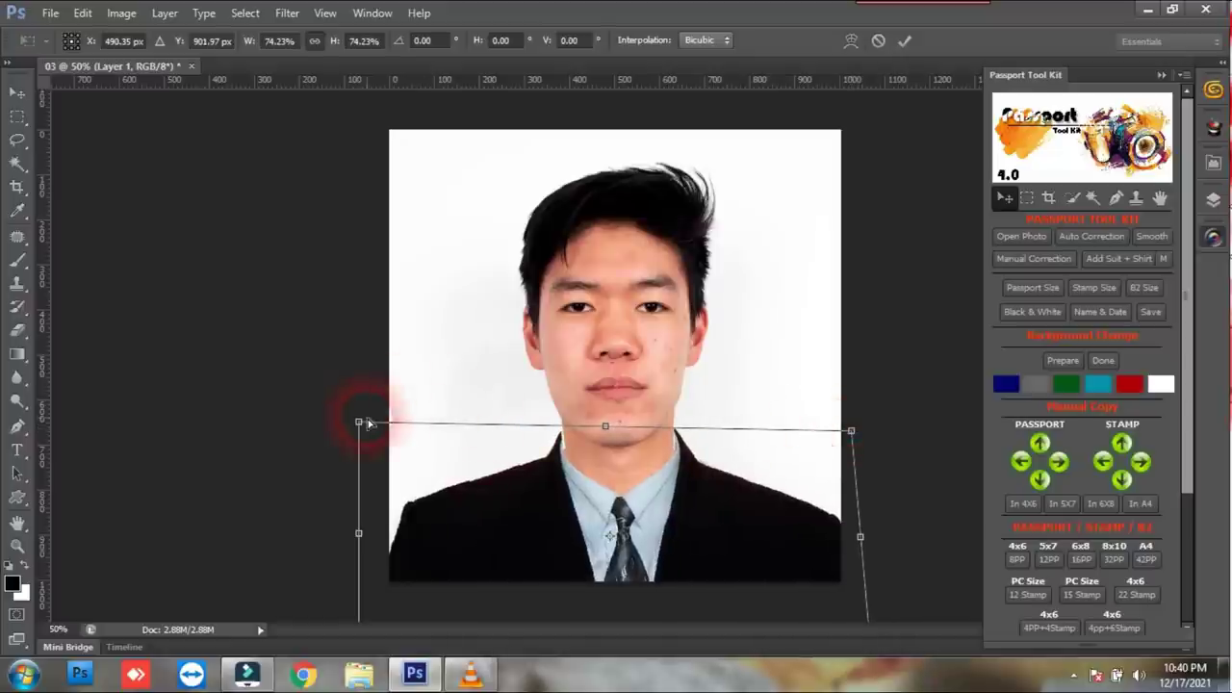
{"action": "left_click_drag", "start_coordinate": [365, 427], "coordinate": [372, 429]}
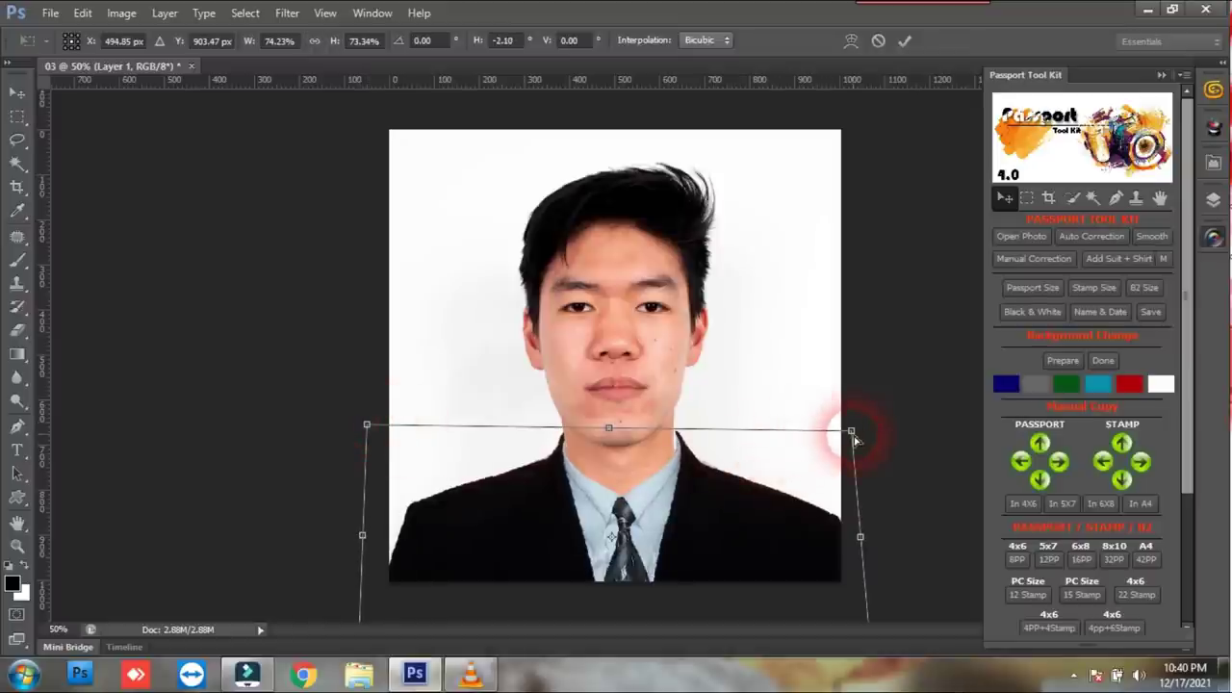
{"action": "left_click_drag", "start_coordinate": [852, 439], "coordinate": [849, 438]}
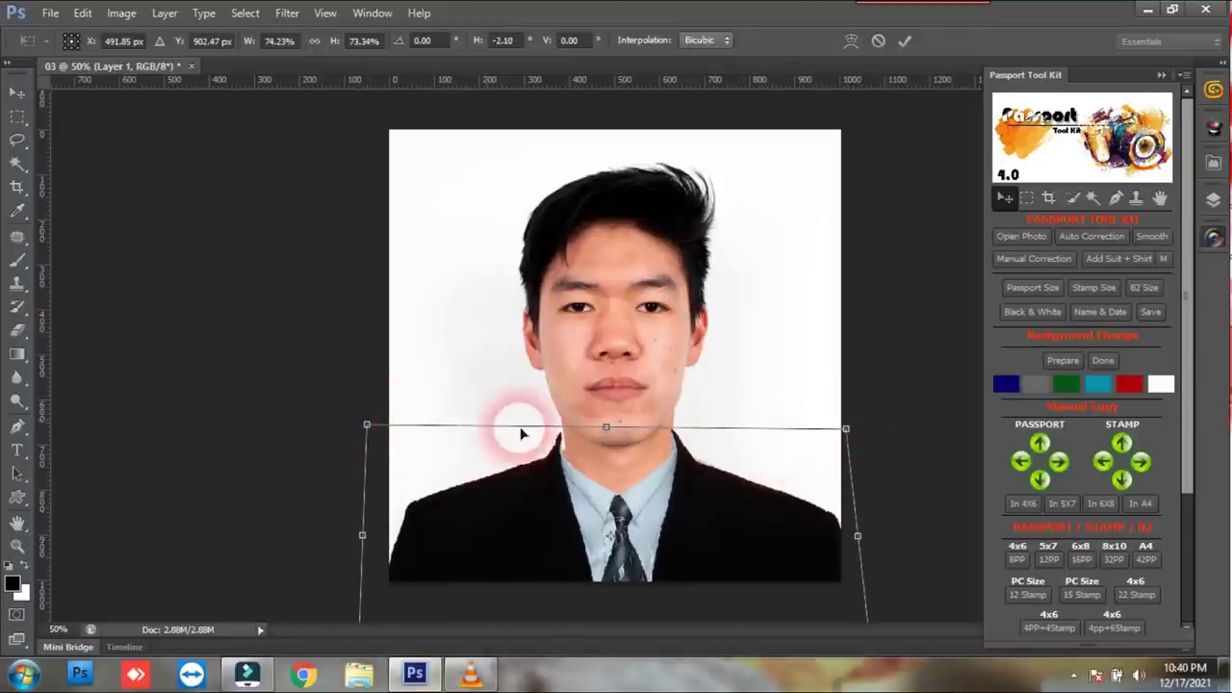
{"action": "left_click_drag", "start_coordinate": [372, 431], "coordinate": [376, 433]}
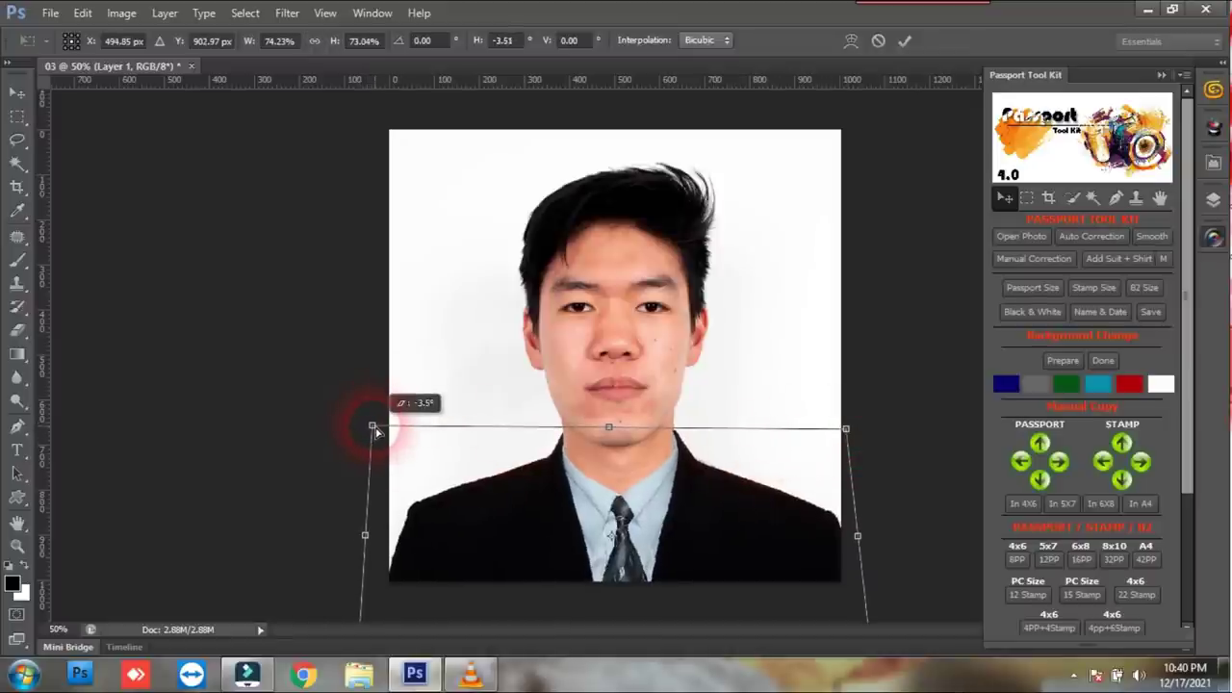
{"action": "double_click", "coordinate": [591, 510]}
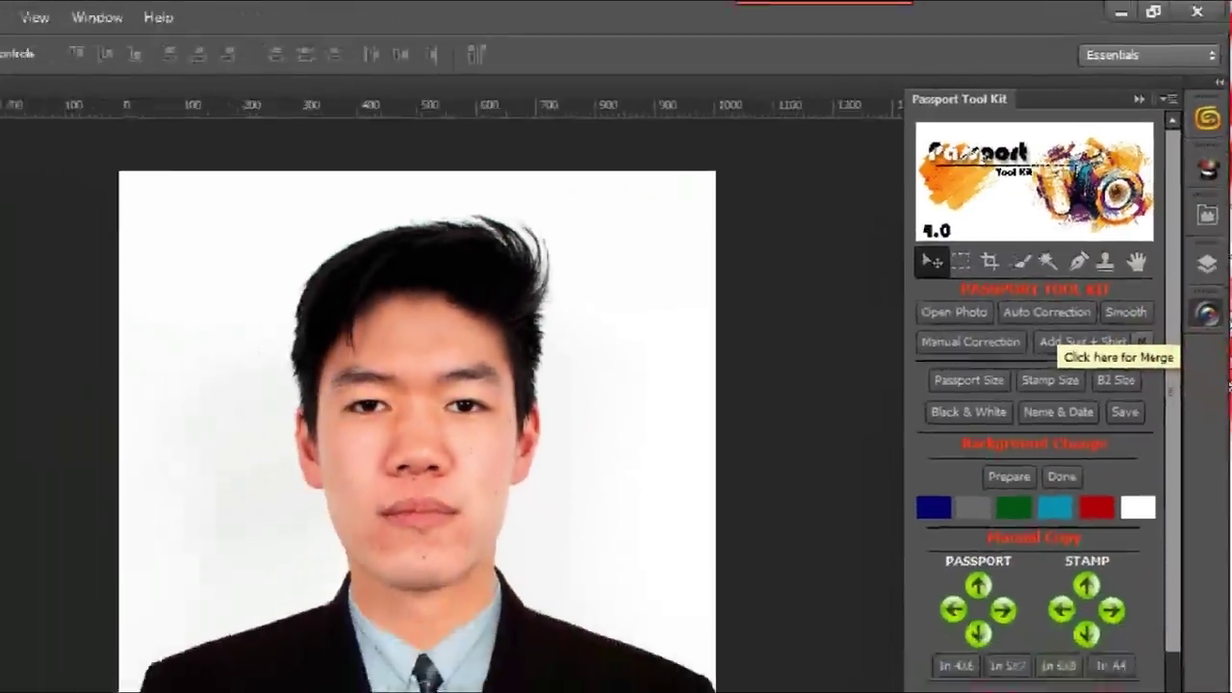
{"action": "left_click", "coordinate": [1166, 267]}
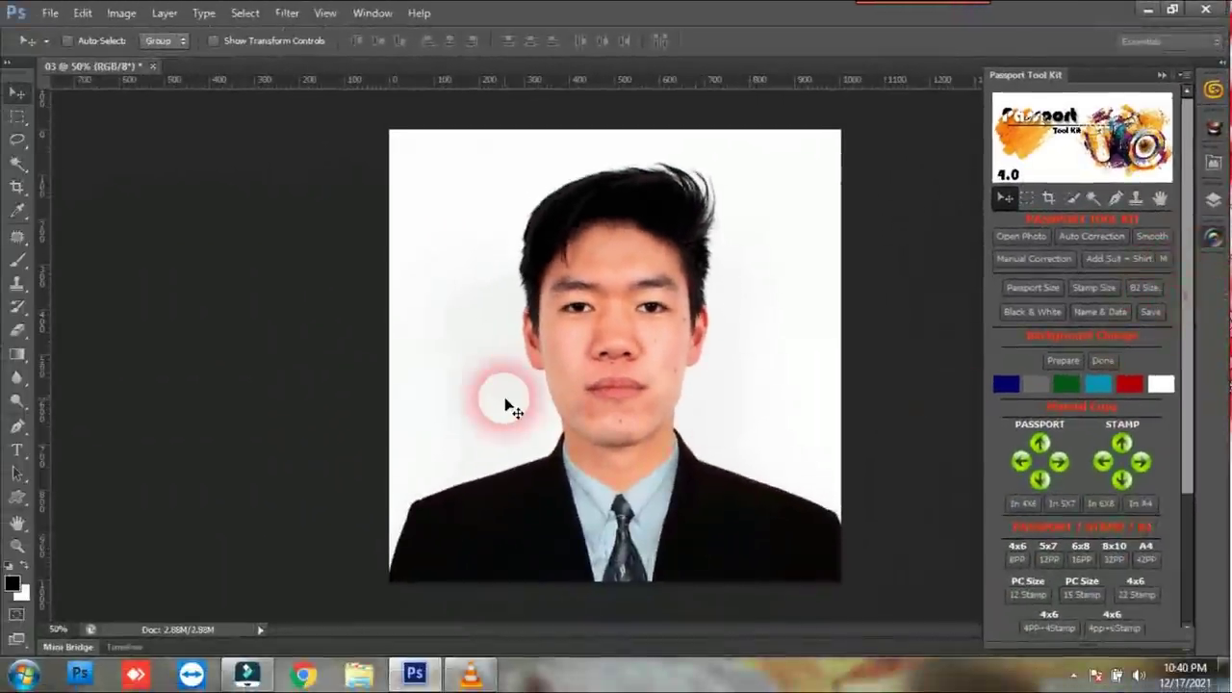
Step: Crop the suited portrait to 1.3 × 1.7 in passport size with his face centred
{"action": "left_click", "coordinate": [1212, 199]}
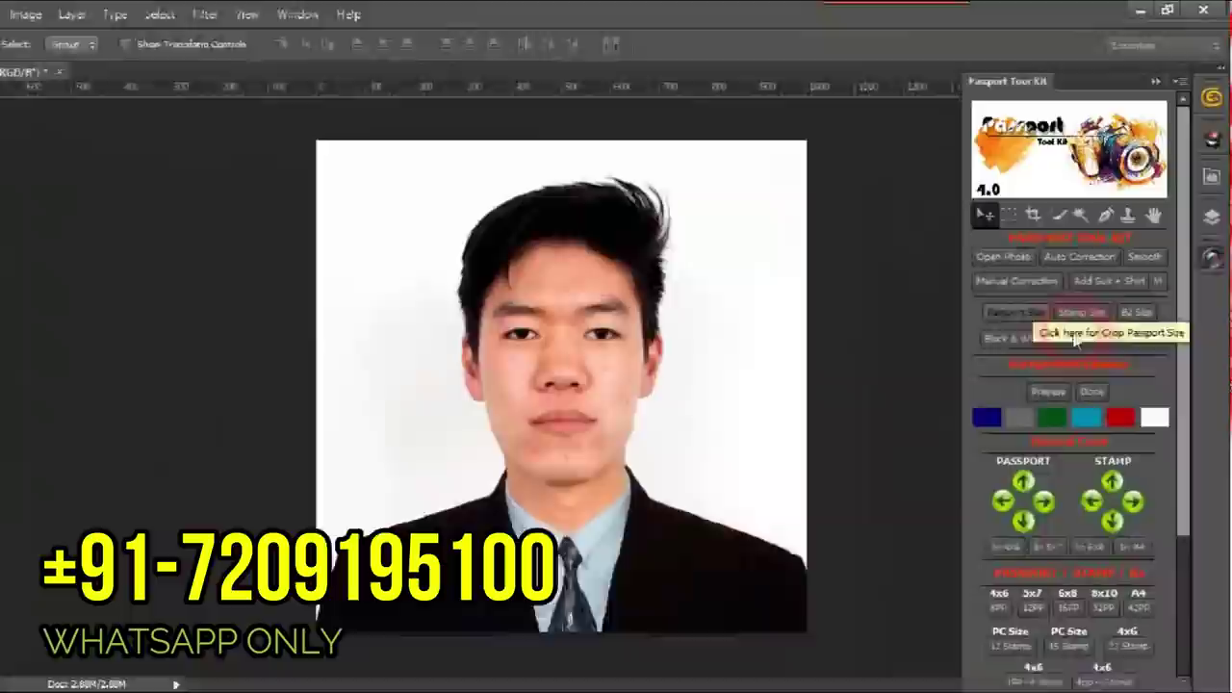
{"action": "left_click", "coordinate": [1016, 313]}
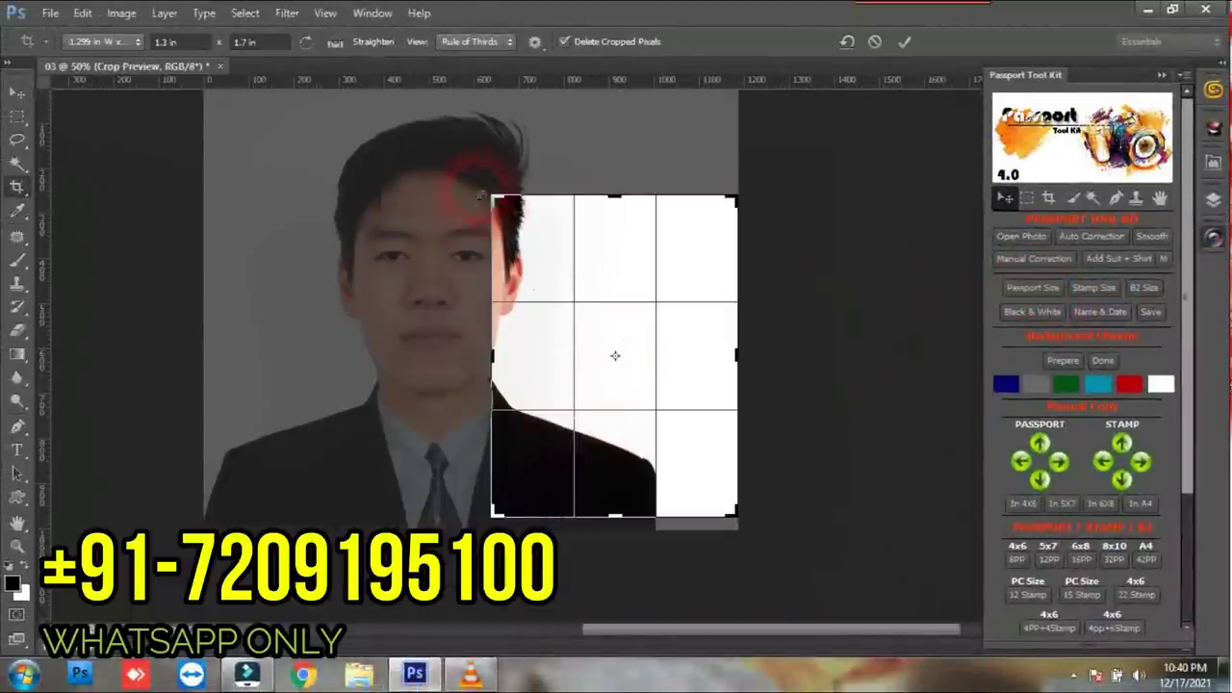
{"action": "mouse_move", "coordinate": [503, 207]}
{"action": "left_mouse_down"}
{"action": "mouse_move", "coordinate": [607, 328]}
{"action": "mouse_move", "coordinate": [680, 332]}
{"action": "left_mouse_up"}
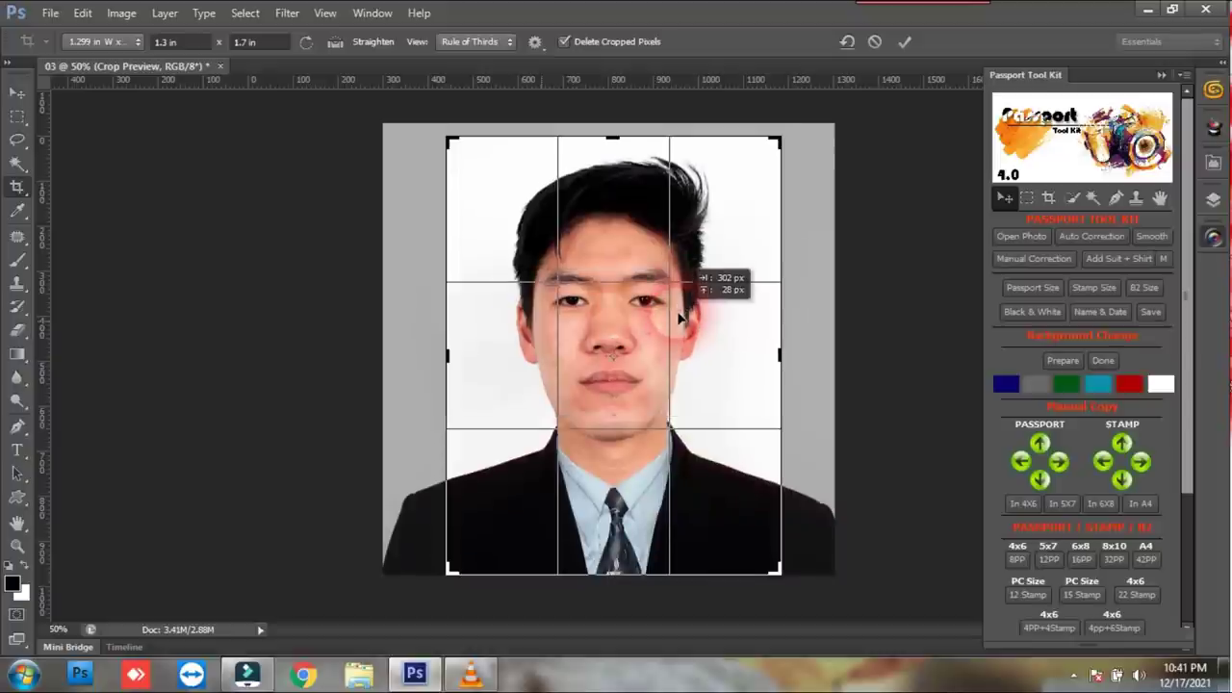
{"action": "left_click_drag", "start_coordinate": [680, 333], "coordinate": [680, 318]}
{"action": "double_click", "coordinate": [679, 323]}
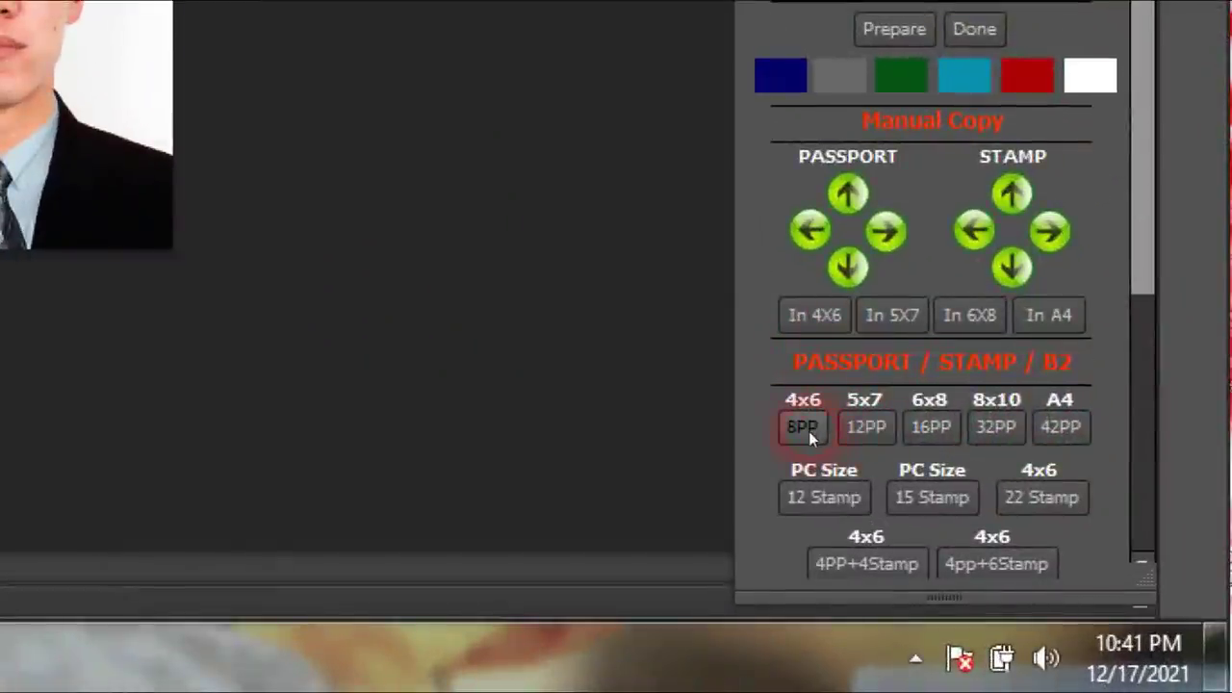
Step: Use Manual Copy's In A4 option to put one suited passport photo on a new A4 page
{"action": "left_click", "coordinate": [807, 431]}
{"action": "left_click", "coordinate": [947, 438]}
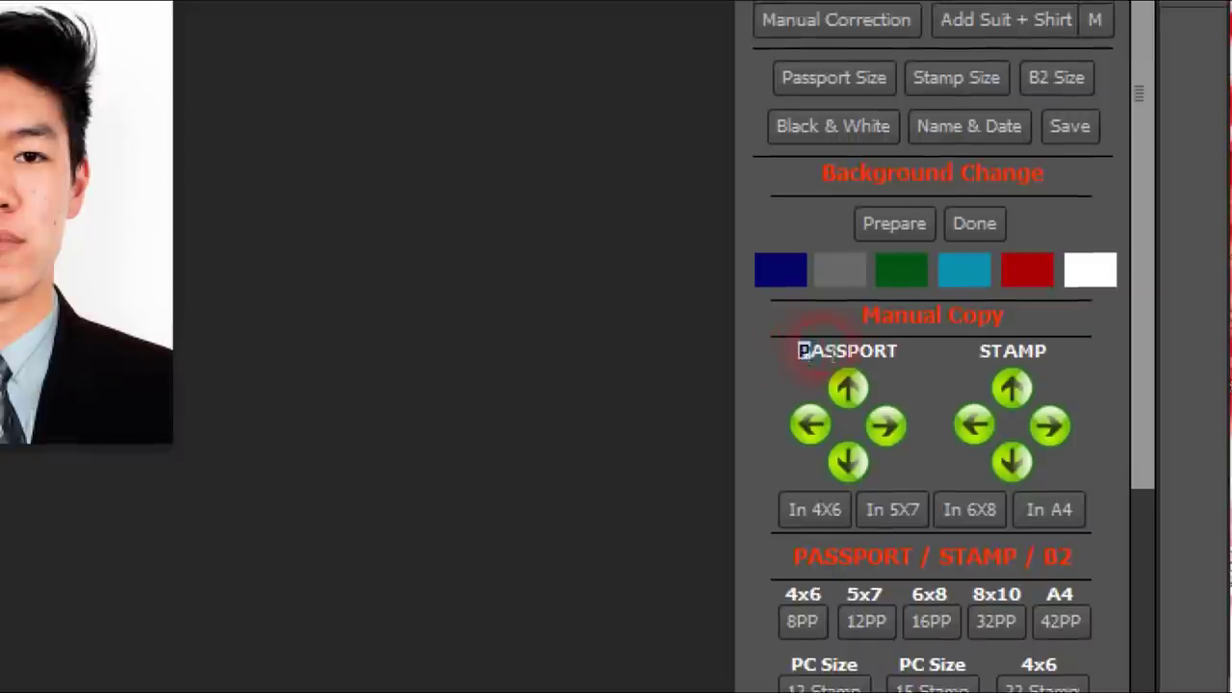
{"action": "left_click_drag", "start_coordinate": [798, 354], "coordinate": [911, 356]}
{"action": "left_click", "coordinate": [911, 357]}
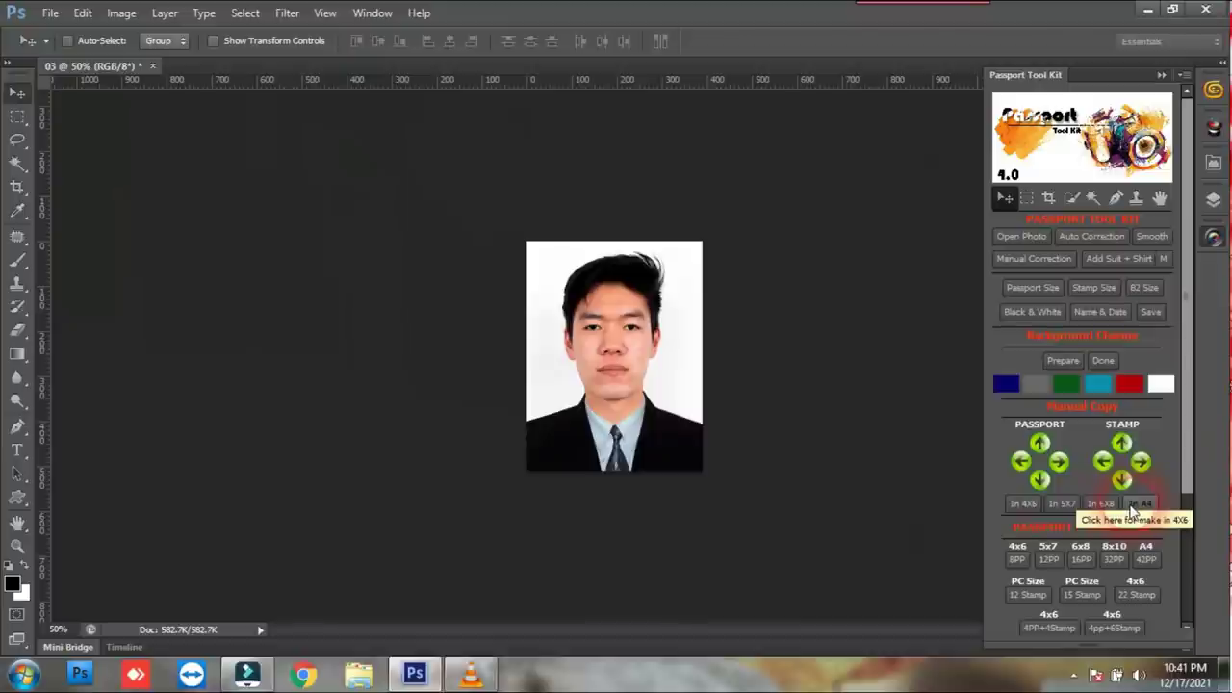
{"action": "left_click", "coordinate": [1135, 503]}
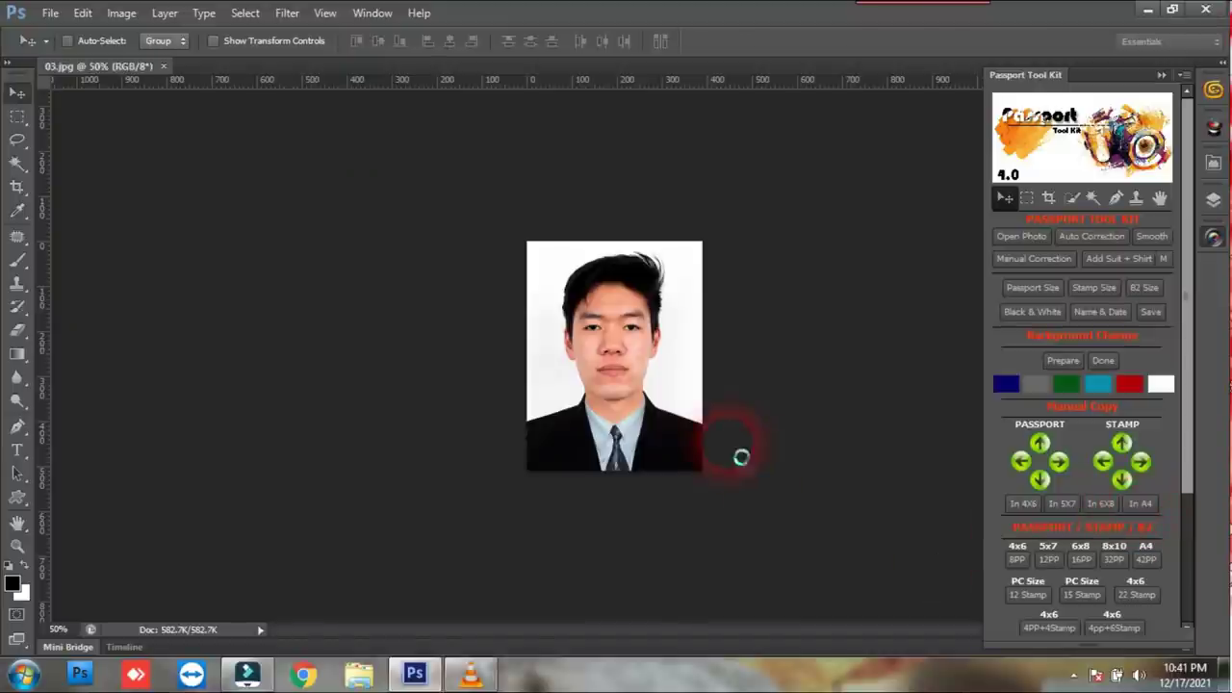
Step: Confirm the outline stroke and move the passport photo to the page's top-left corner
{"action": "left_click_drag", "start_coordinate": [710, 147], "coordinate": [793, 180]}
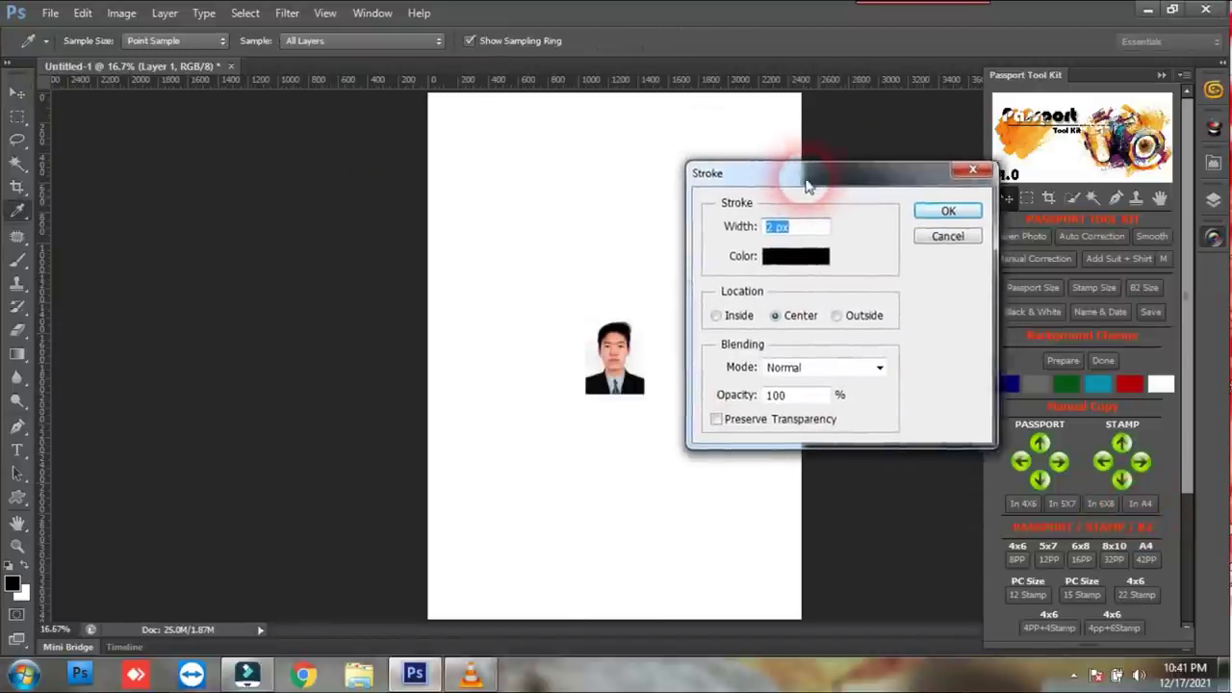
{"action": "left_click", "coordinate": [935, 218]}
{"action": "mouse_move", "coordinate": [639, 357]}
{"action": "left_mouse_down"}
{"action": "mouse_move", "coordinate": [528, 173]}
{"action": "mouse_move", "coordinate": [470, 144]}
{"action": "left_mouse_up"}
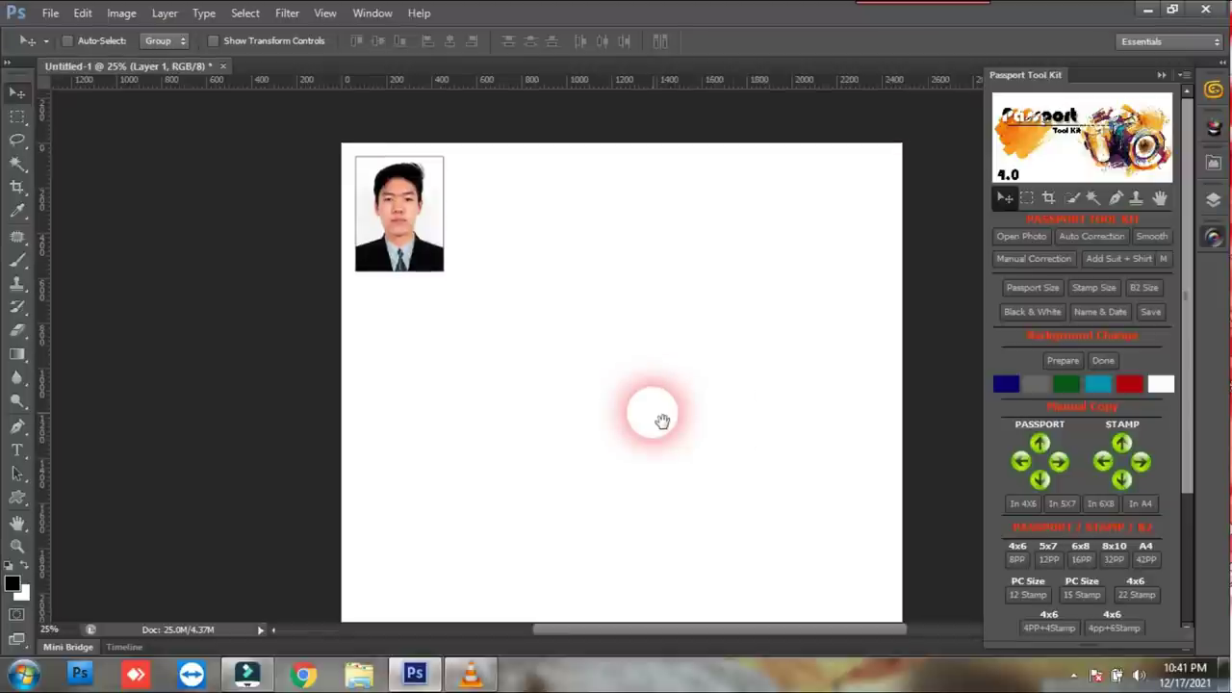
Step: Tile passport copies along the top row, down the right column and across the bottom row
{"action": "left_click", "coordinate": [1059, 464]}
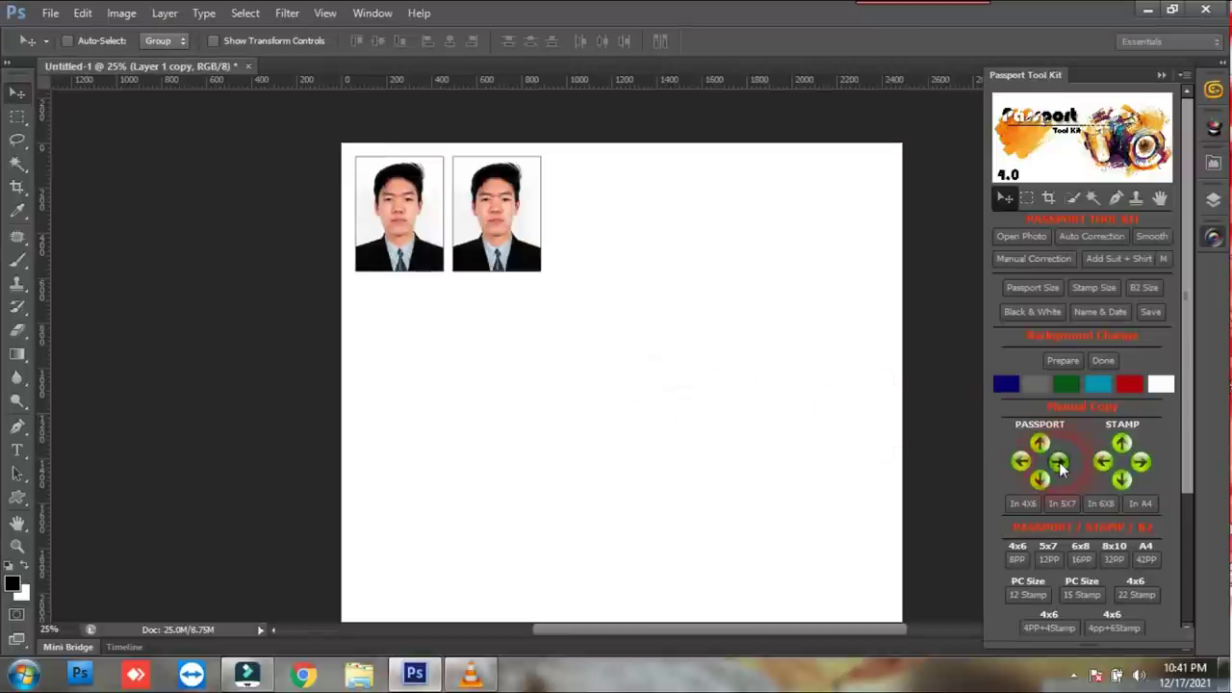
{"action": "left_click", "coordinate": [1059, 464]}
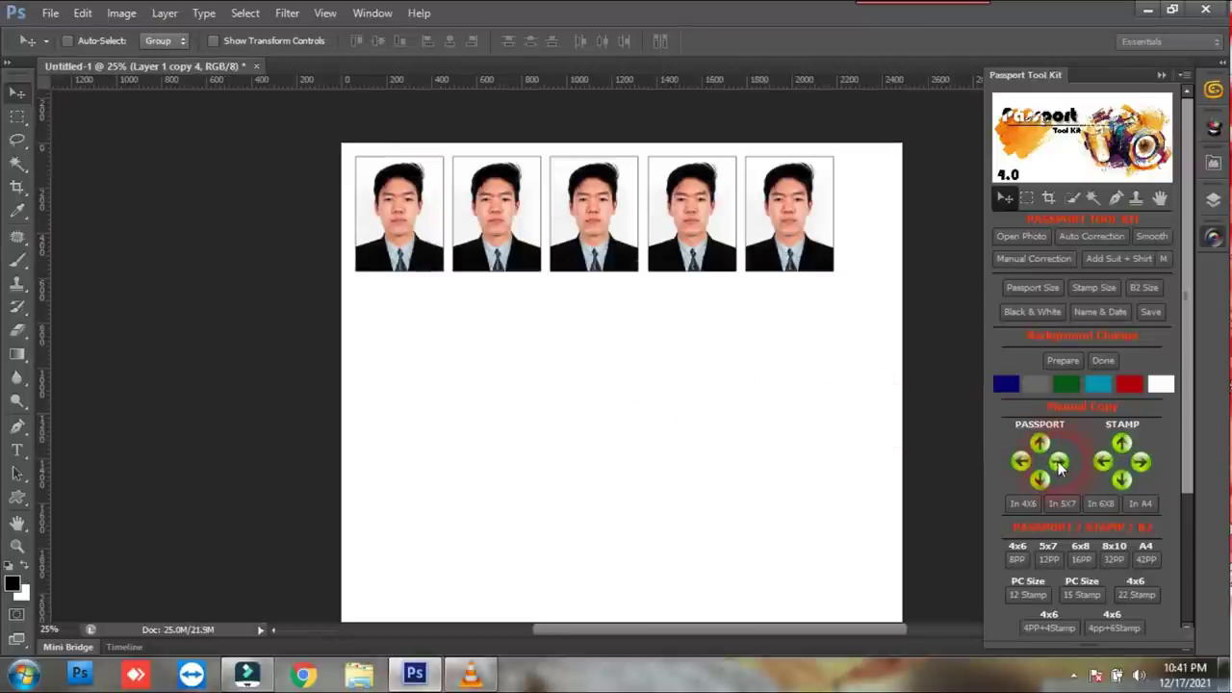
{"action": "left_click", "coordinate": [1039, 479]}
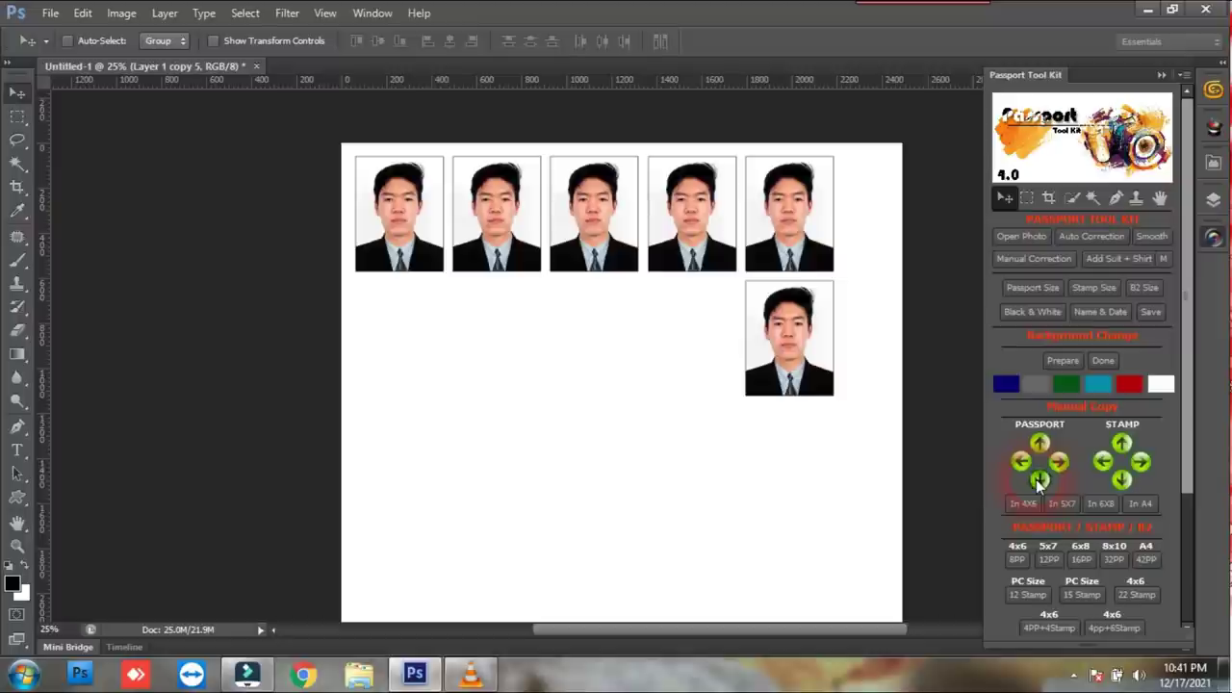
{"action": "left_click", "coordinate": [1039, 478]}
{"action": "scroll", "coordinate": [819, 433], "scroll_direction": "down", "scroll_amount": 1}
{"action": "scroll", "coordinate": [820, 435], "scroll_direction": "down", "scroll_amount": 1}
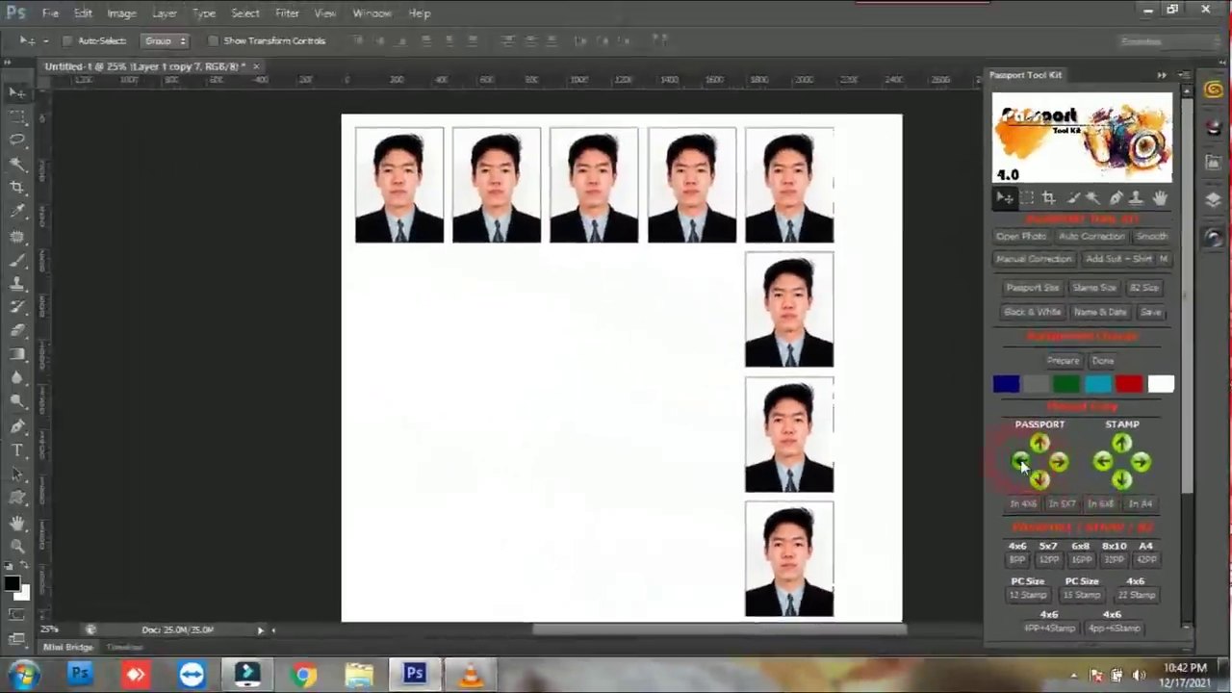
{"action": "left_click", "coordinate": [1021, 463]}
{"action": "left_click", "coordinate": [1022, 463]}
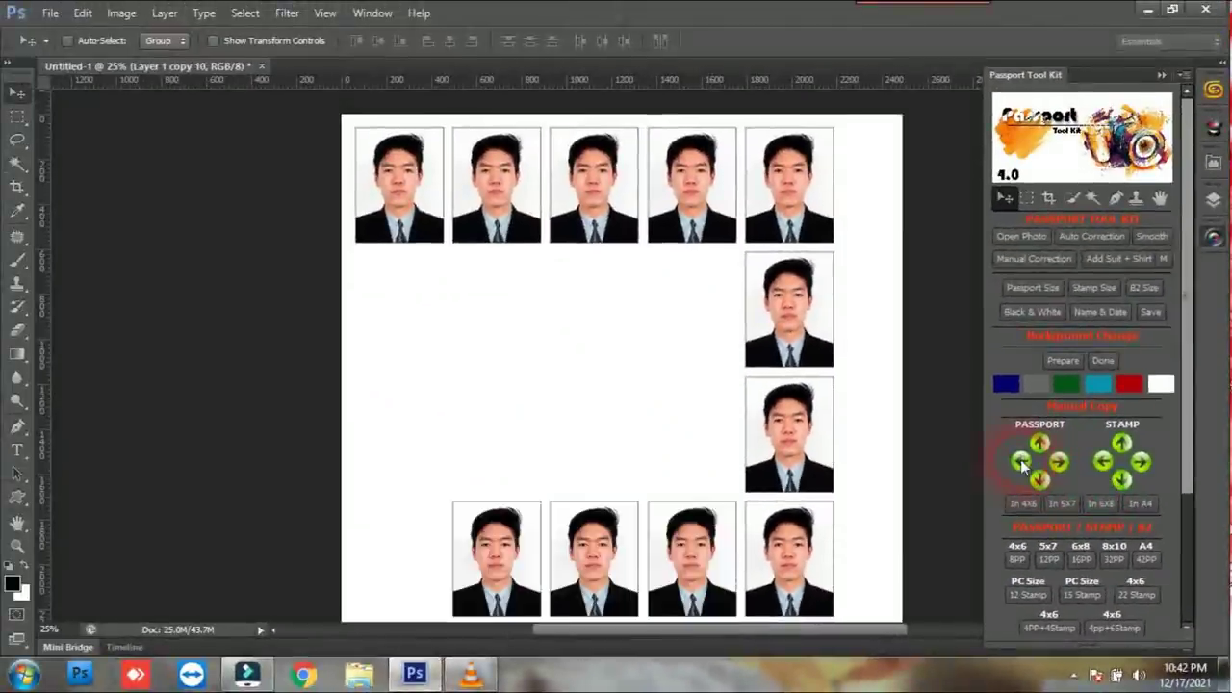
{"action": "left_click", "coordinate": [1022, 464]}
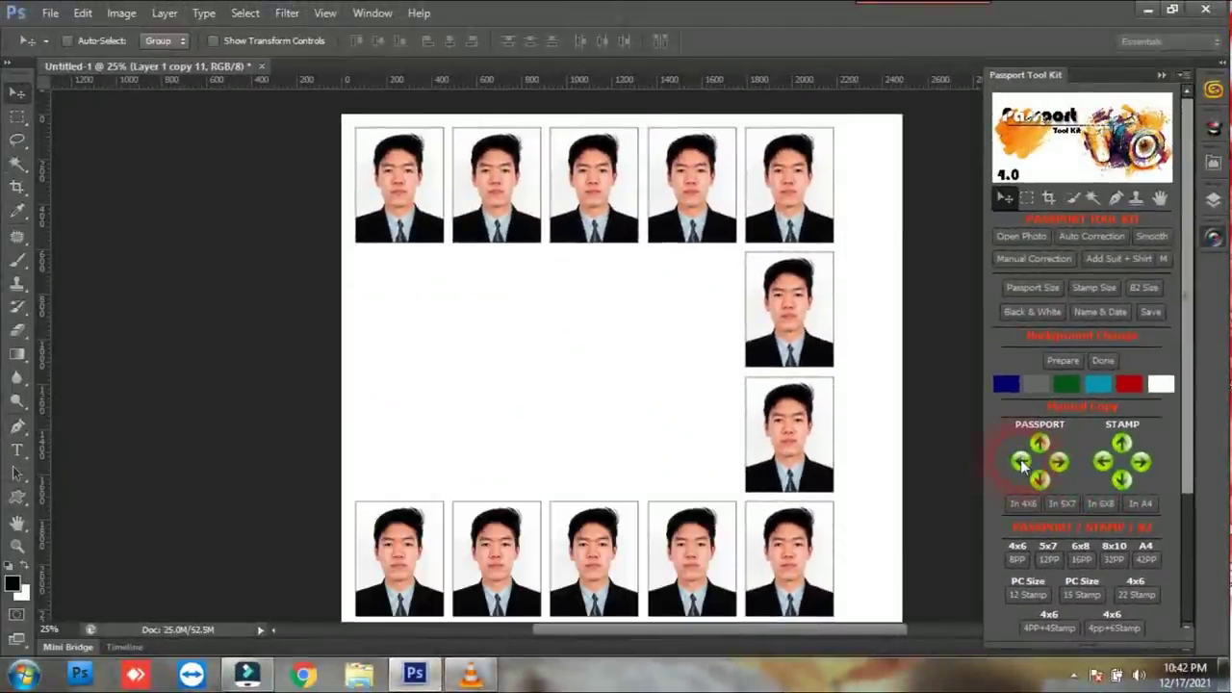
Step: Fill the left column and inner rows to complete the 20-copy grid
{"action": "left_click", "coordinate": [1039, 442]}
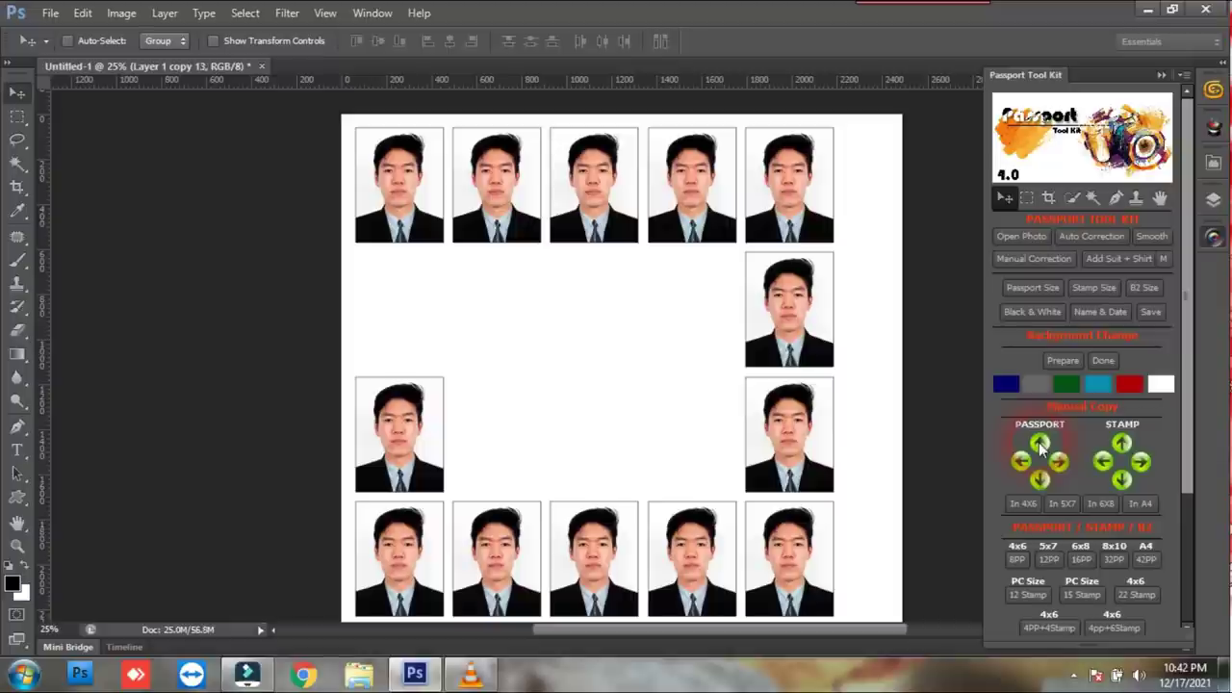
{"action": "left_click", "coordinate": [1038, 442]}
{"action": "left_click", "coordinate": [1059, 463]}
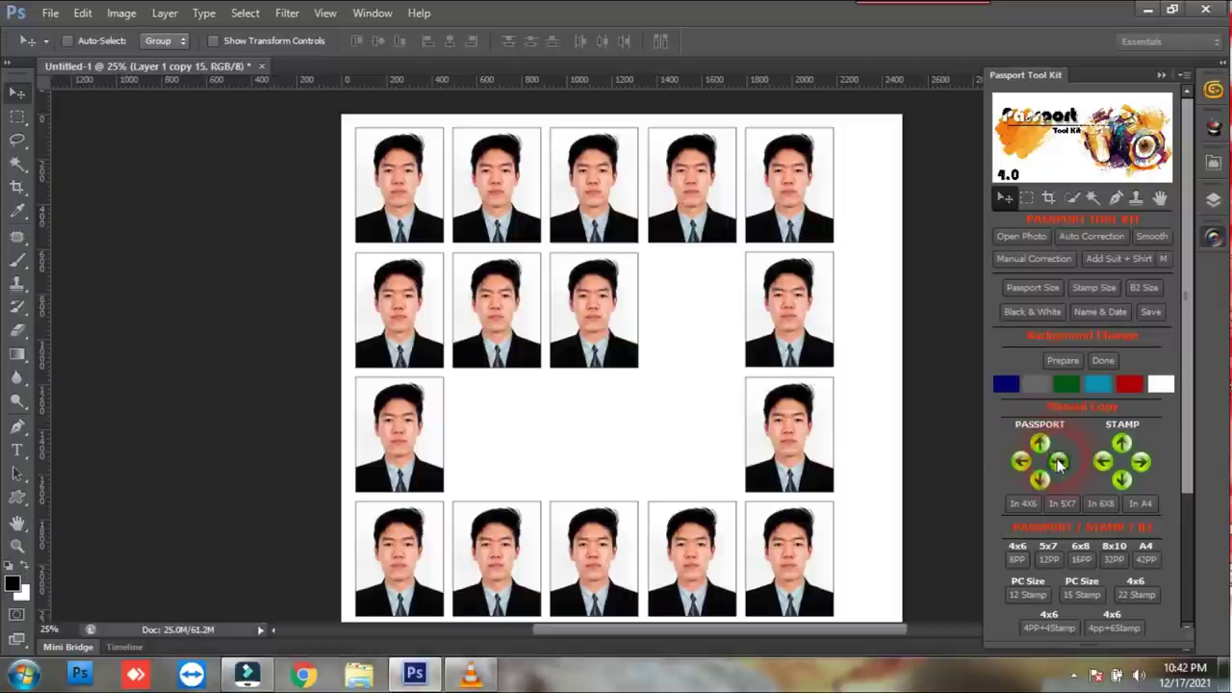
{"action": "left_click", "coordinate": [1059, 463]}
{"action": "left_click", "coordinate": [1039, 481]}
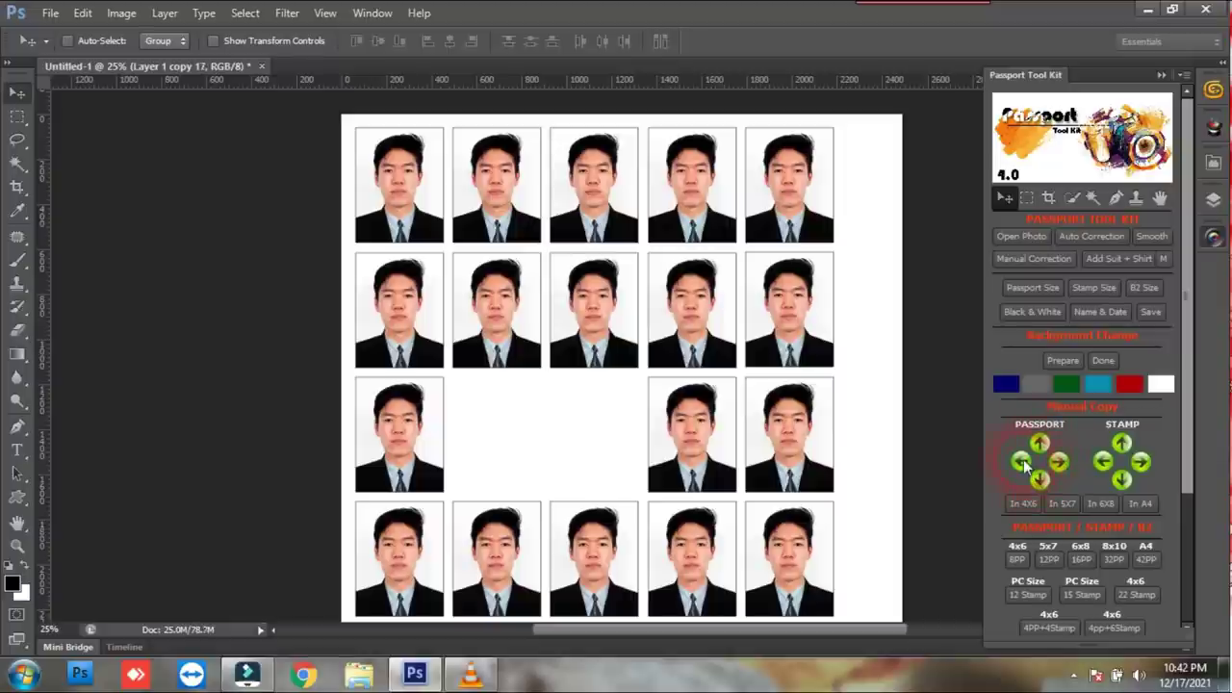
{"action": "left_click", "coordinate": [1022, 463]}
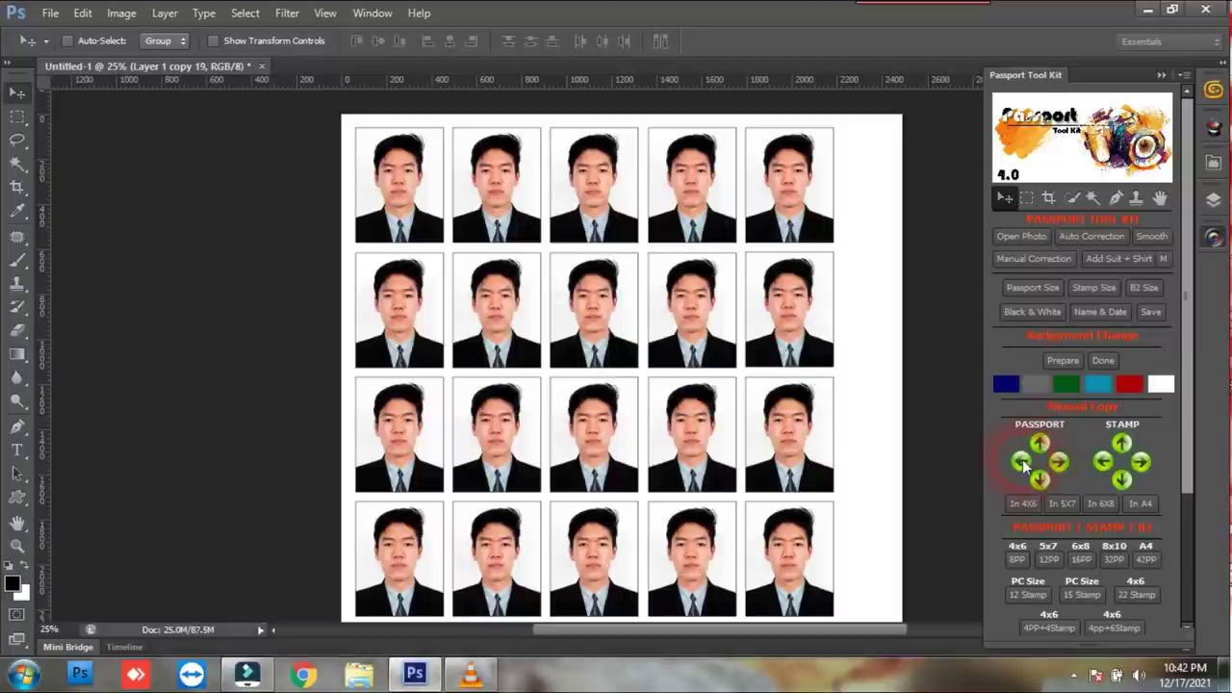
{"action": "scroll", "coordinate": [1025, 467], "scroll_direction": "down", "scroll_amount": 2}
{"action": "scroll", "coordinate": [785, 435], "scroll_direction": "down", "scroll_amount": 5}
{"action": "scroll", "coordinate": [785, 435], "scroll_direction": "down", "scroll_amount": 2}
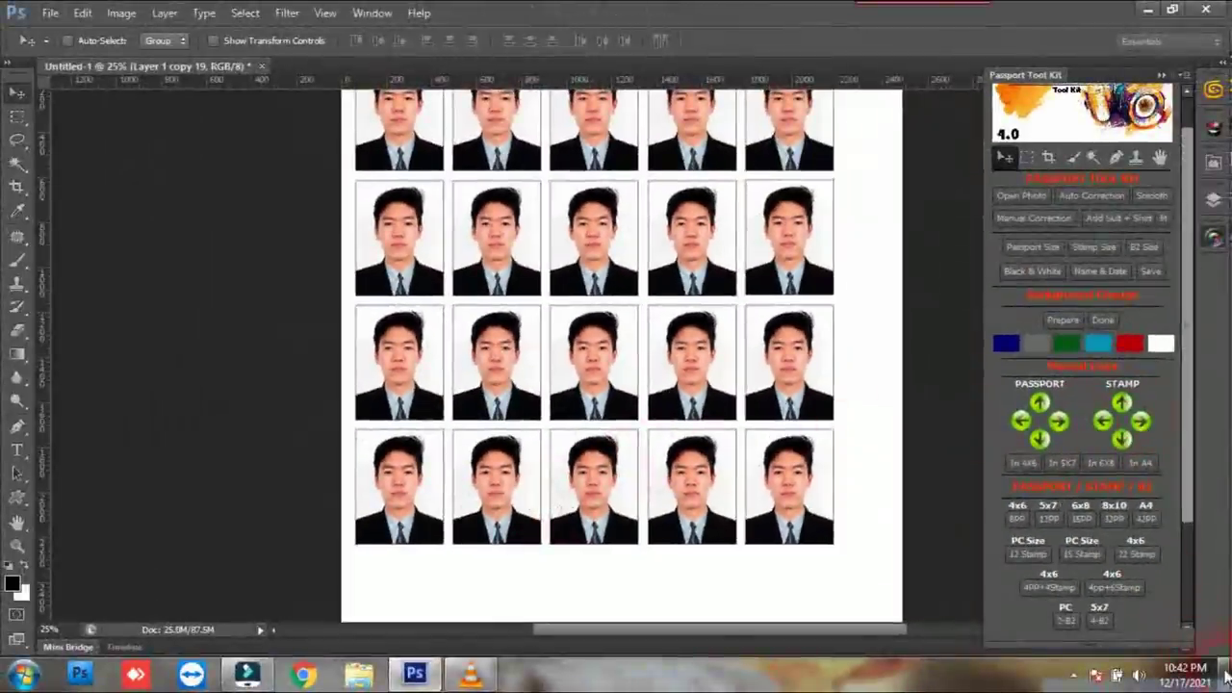
Step: Preview 02.jpg from the layout images folder in Photo Viewer, then close it
{"action": "left_click", "coordinate": [1225, 676]}
{"action": "double_click", "coordinate": [303, 125]}
{"action": "double_click", "coordinate": [357, 165]}
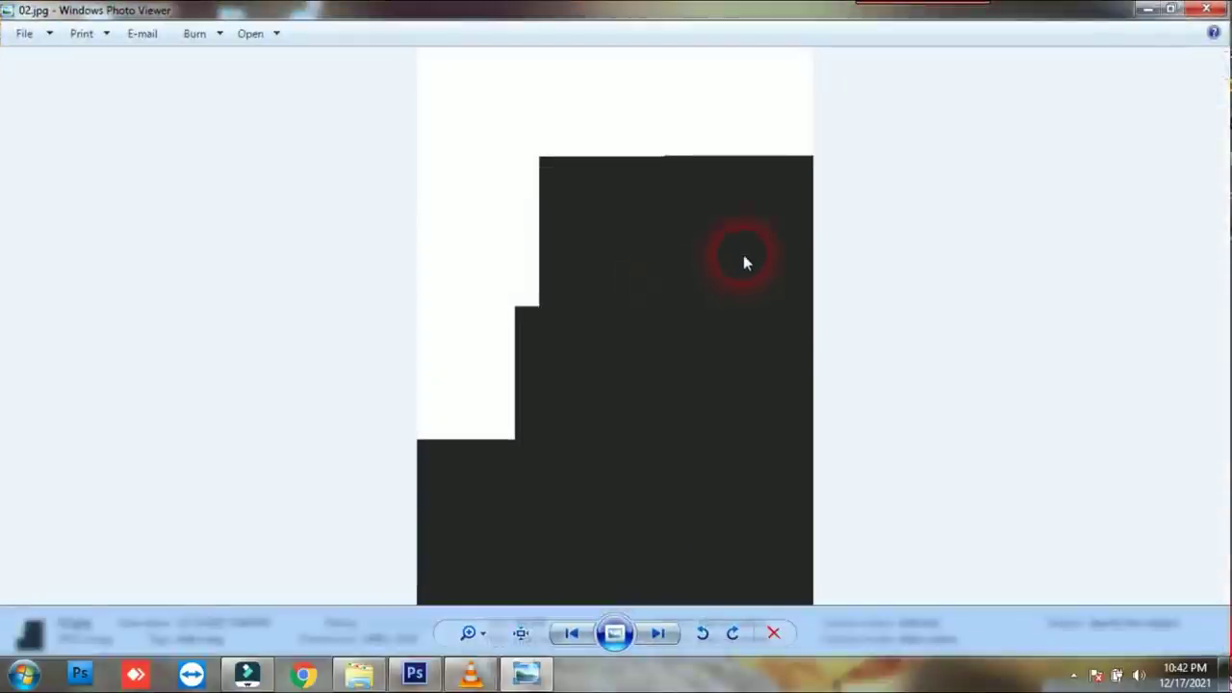
{"action": "key", "text": "Escape"}
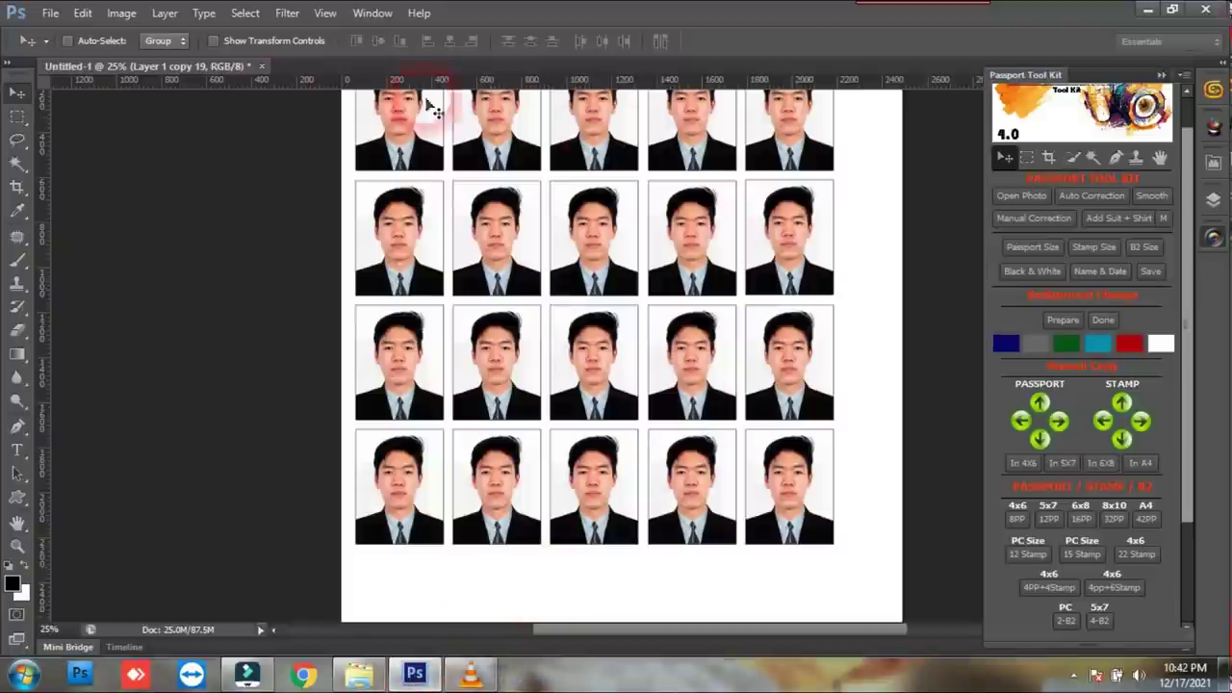
Step: Open the layout images 01.jpg, 02.jpg and 04.jpg via File > Open
{"action": "left_click", "coordinate": [50, 14]}
{"action": "left_click", "coordinate": [58, 47]}
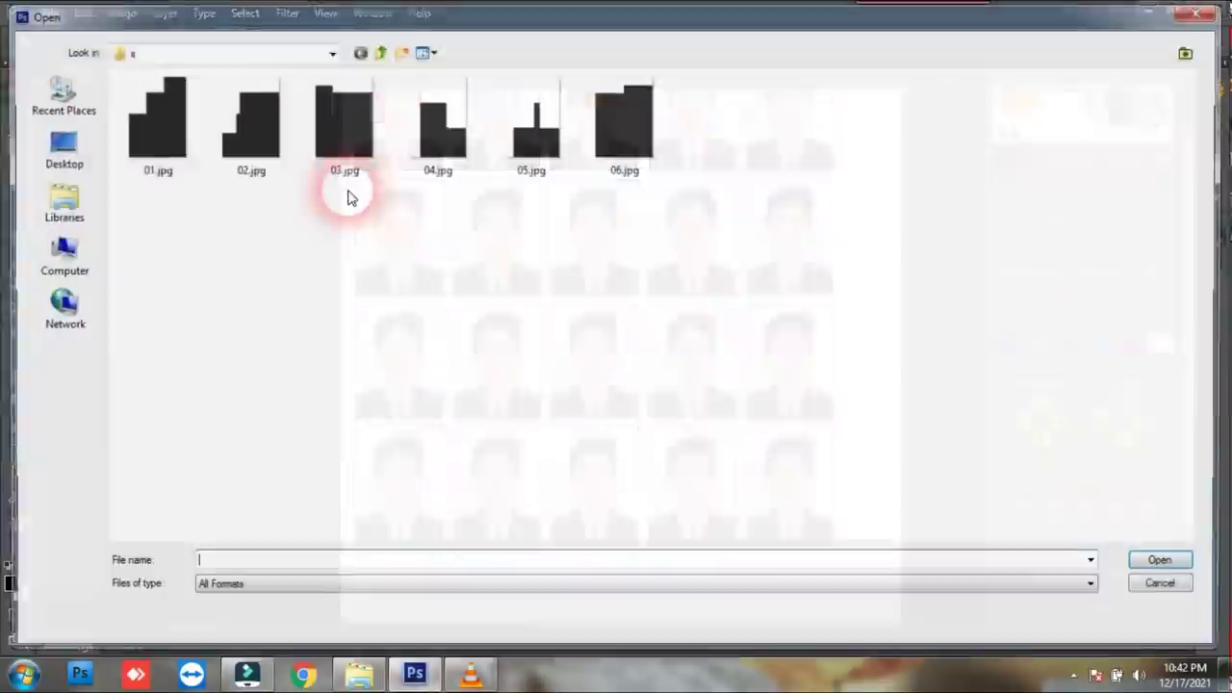
{"action": "double_click", "coordinate": [164, 124]}
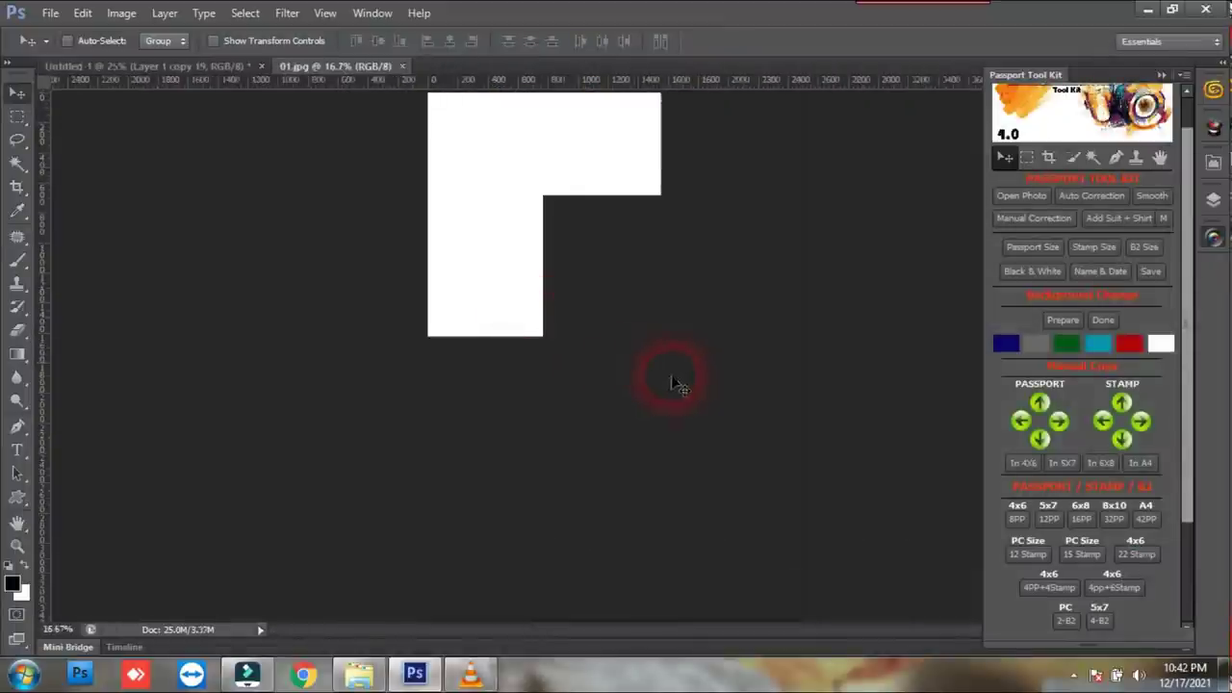
{"action": "left_click", "coordinate": [50, 14]}
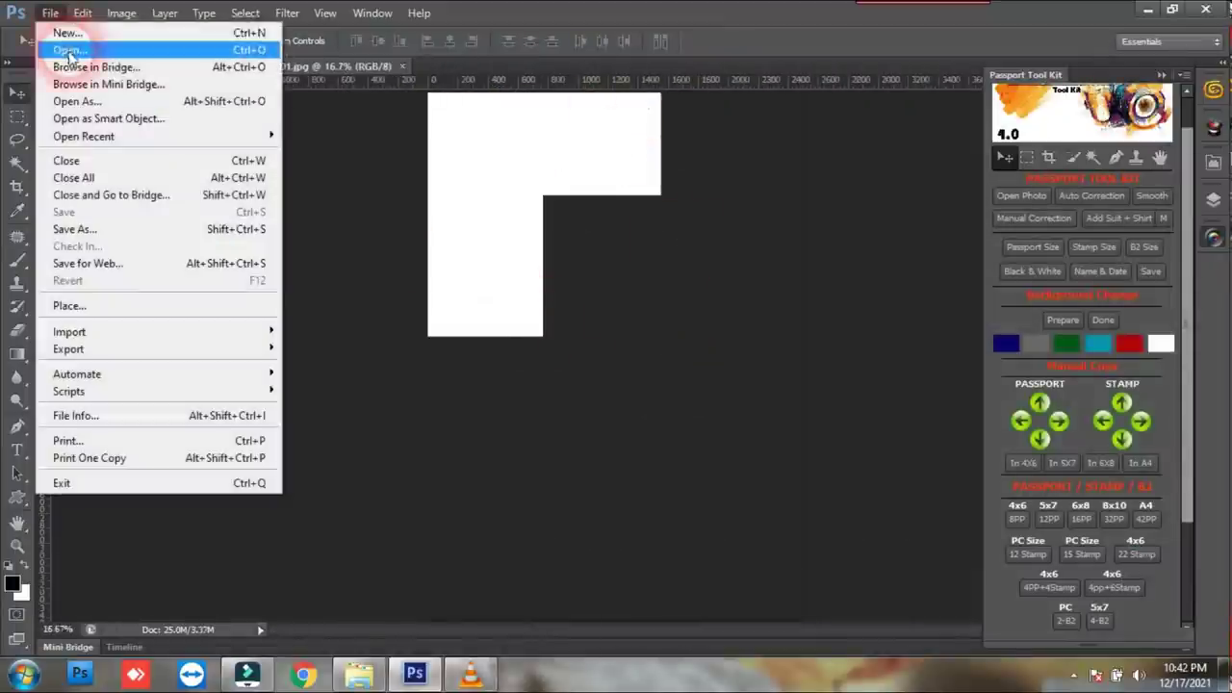
{"action": "left_click", "coordinate": [53, 46]}
{"action": "double_click", "coordinate": [262, 125]}
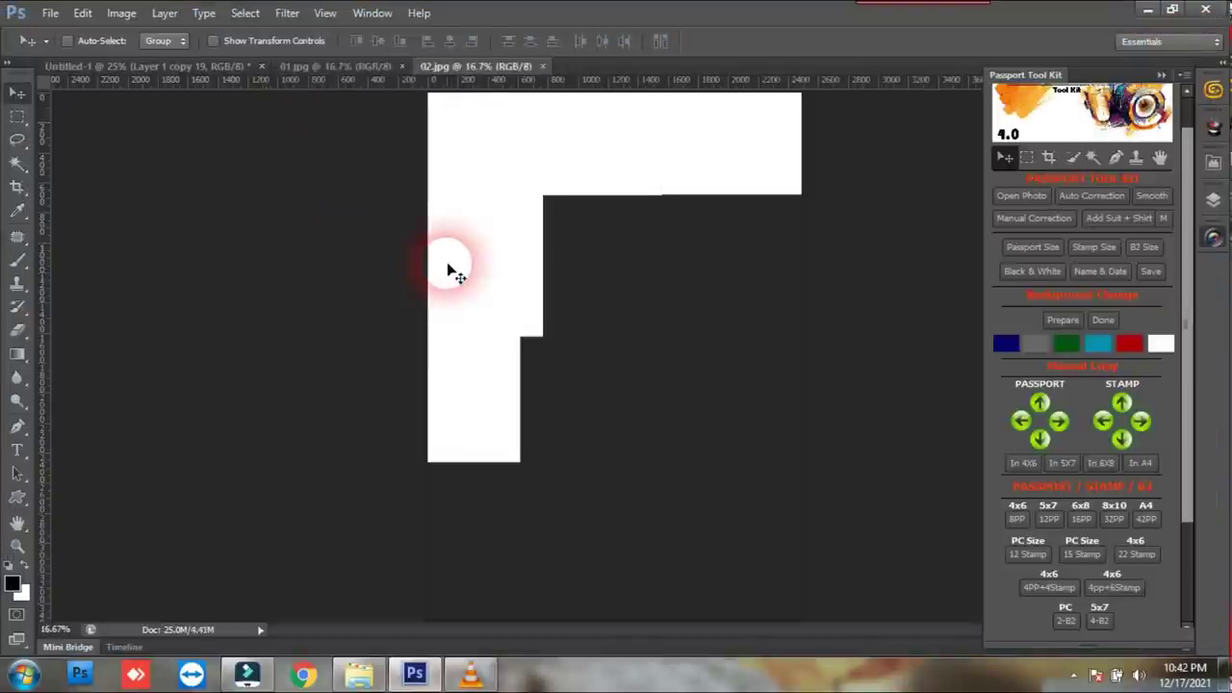
{"action": "left_click", "coordinate": [50, 14]}
{"action": "left_click", "coordinate": [53, 48]}
{"action": "left_click", "coordinate": [436, 116]}
{"action": "double_click", "coordinate": [438, 116]}
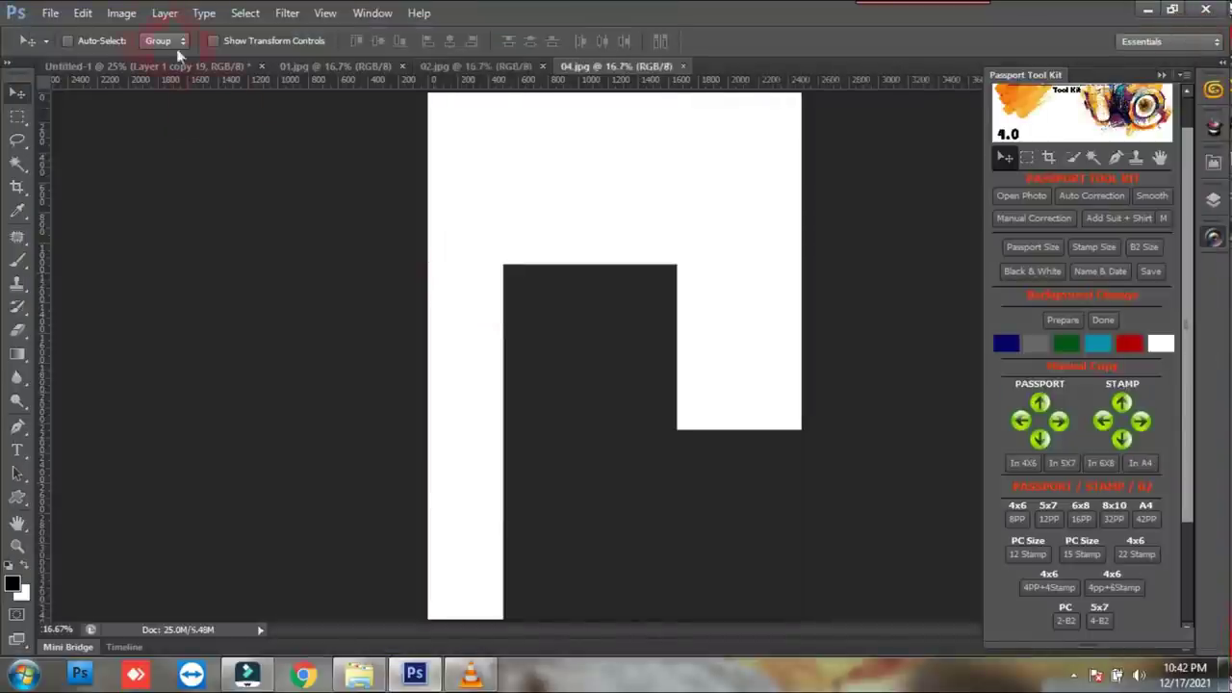
Step: Open the layout images 05.jpg and 06.jpg as well
{"action": "left_click", "coordinate": [51, 14]}
{"action": "left_click", "coordinate": [53, 46]}
{"action": "double_click", "coordinate": [544, 120]}
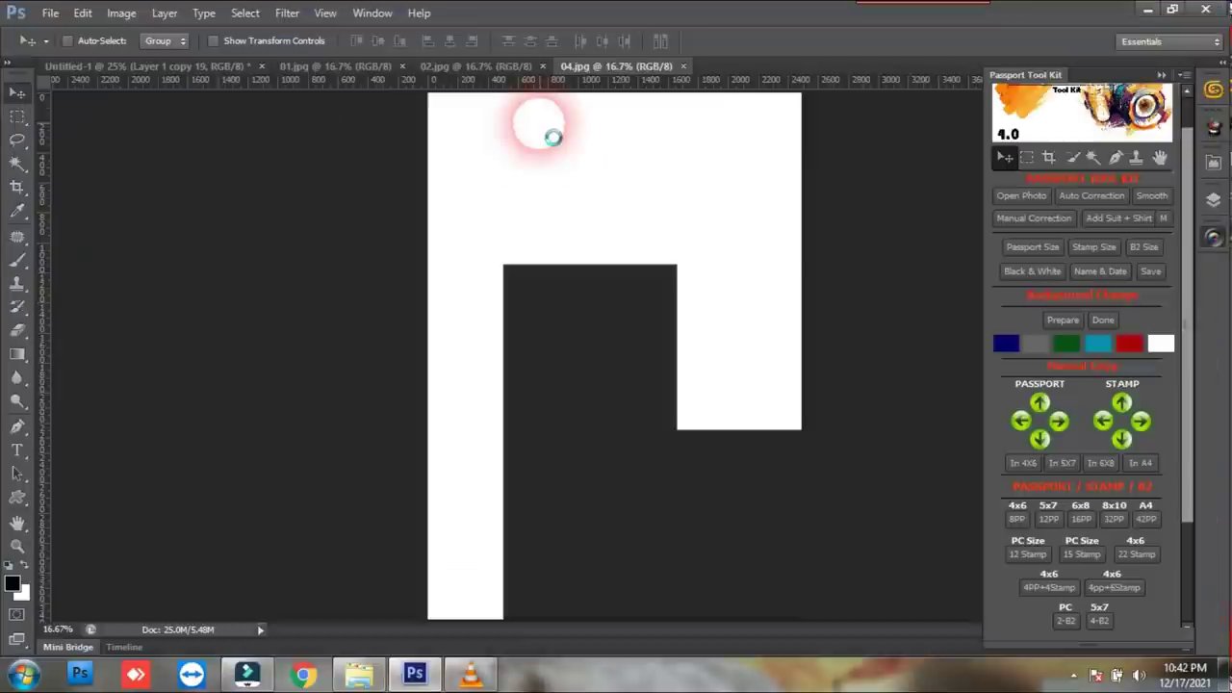
{"action": "left_click", "coordinate": [51, 13]}
{"action": "left_click", "coordinate": [53, 47]}
{"action": "left_click", "coordinate": [628, 143]}
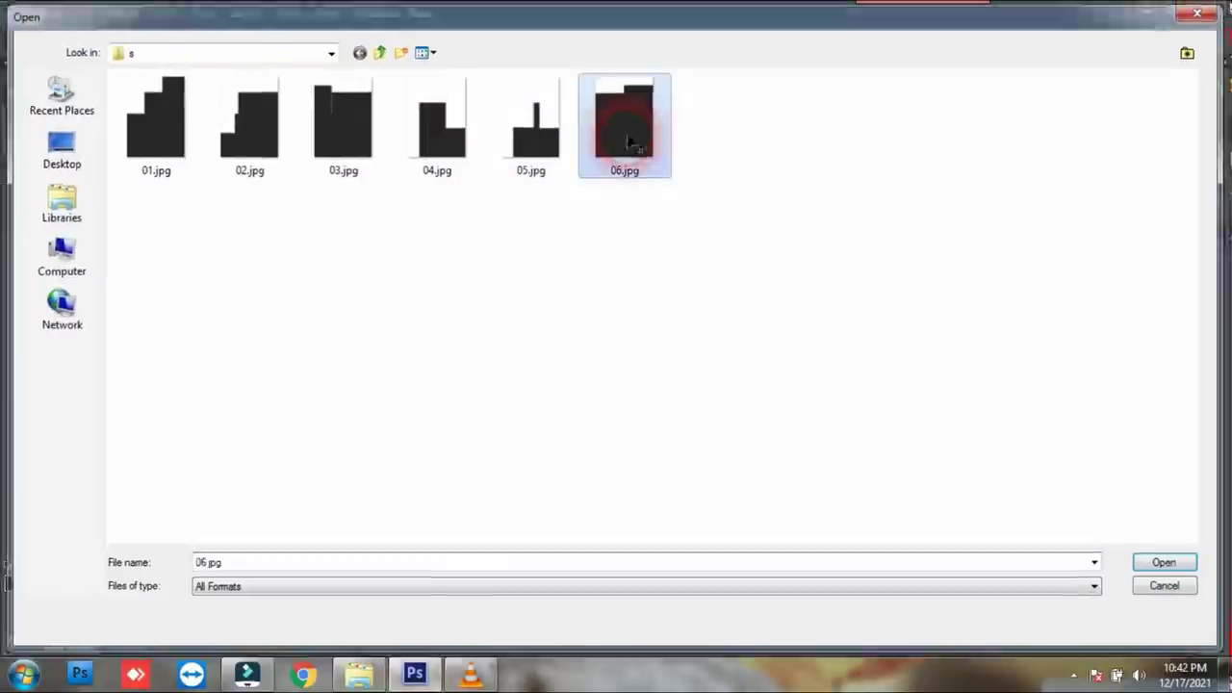
{"action": "double_click", "coordinate": [628, 143]}
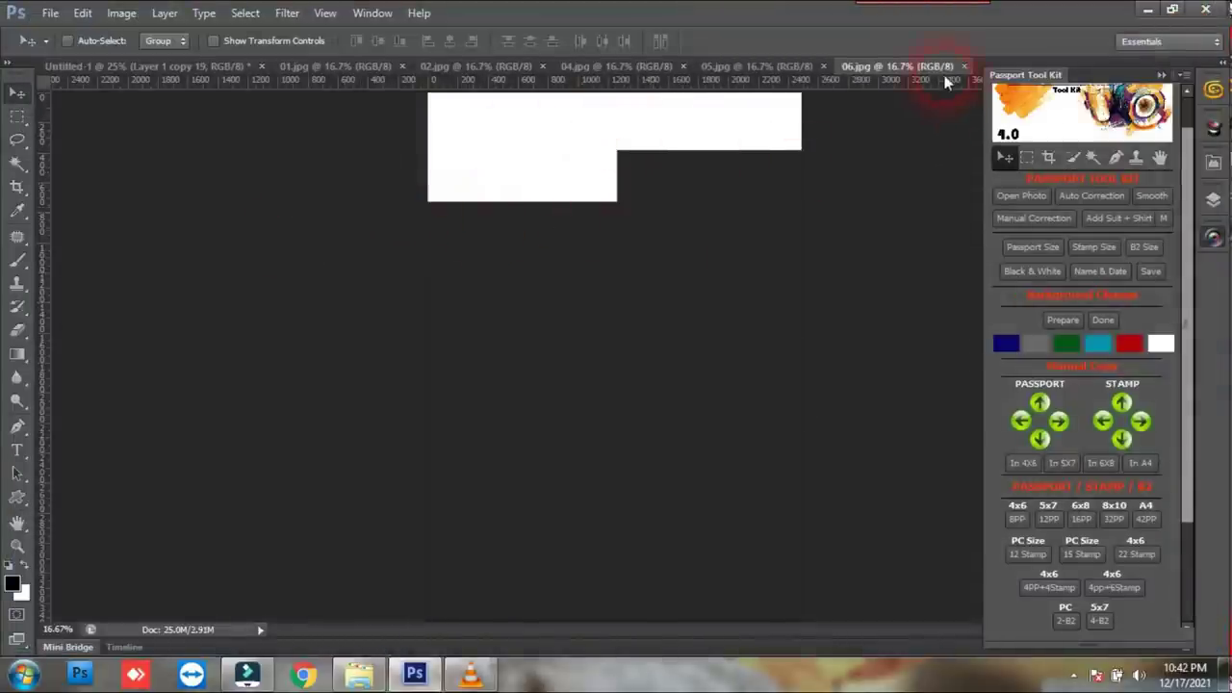
Step: Close the layout image tabs and start closing the twenty-photo sheet
{"action": "key", "text": "ctrl+w"}
{"action": "key", "text": "ctrl+w"}
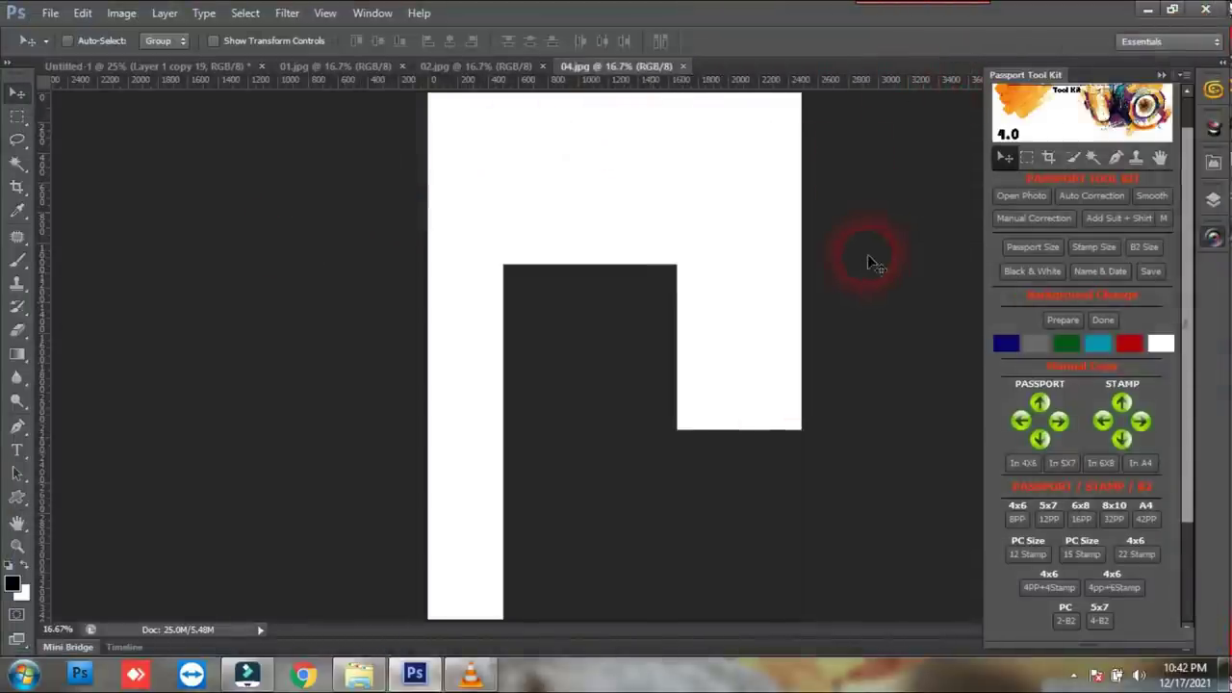
{"action": "key", "text": "ctrl+w"}
{"action": "key", "text": "ctrl+w"}
{"action": "key", "text": "ctrl+w"}
{"action": "key", "text": "ctrl+w"}
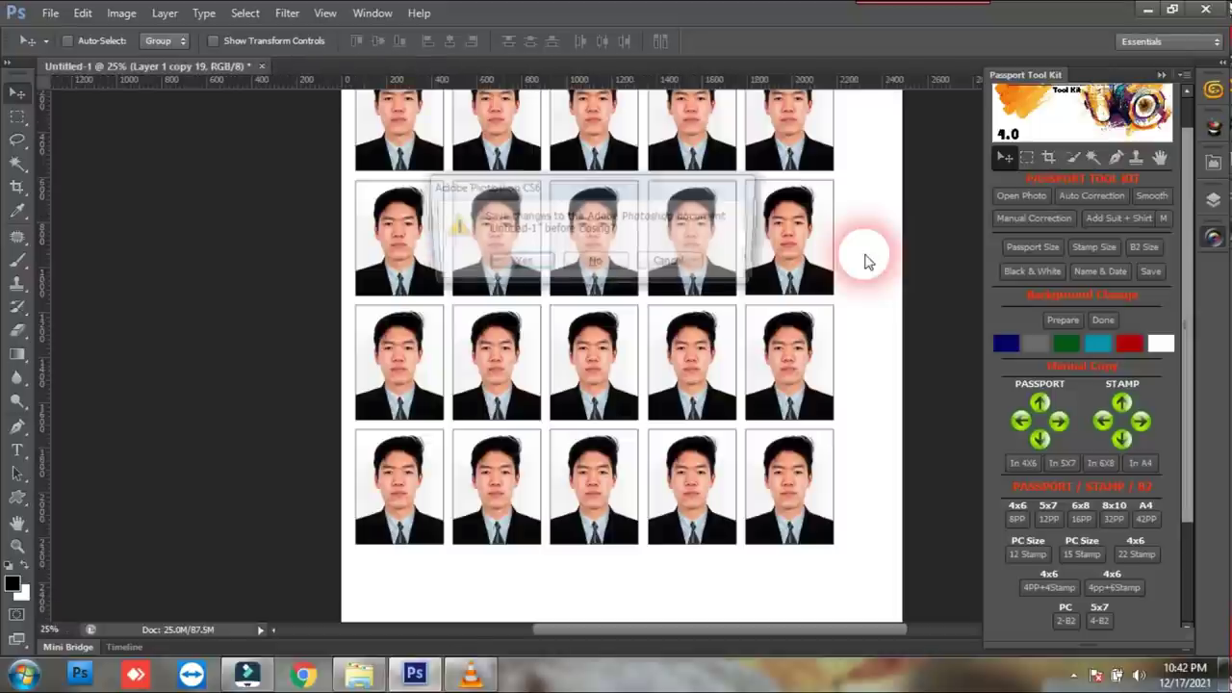
{"action": "left_click", "coordinate": [595, 263]}
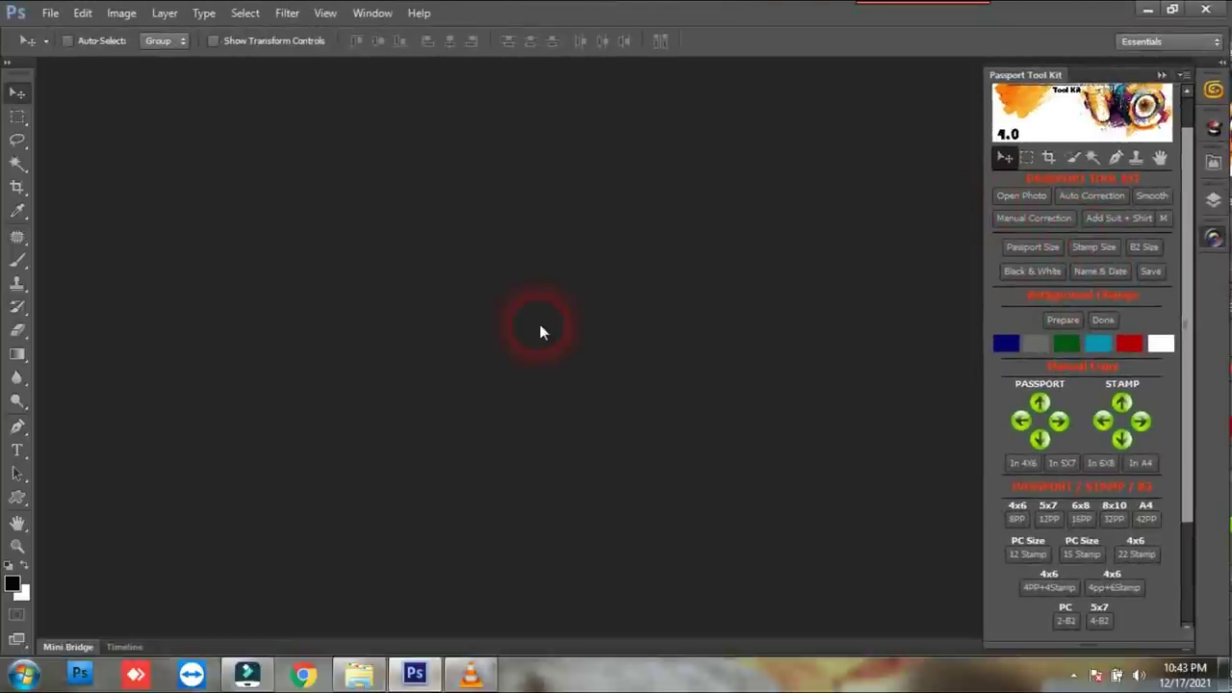
Step: Open the portrait 03.jpg from the Save Work folder
{"action": "double_click", "coordinate": [540, 332]}
{"action": "left_click", "coordinate": [341, 143]}
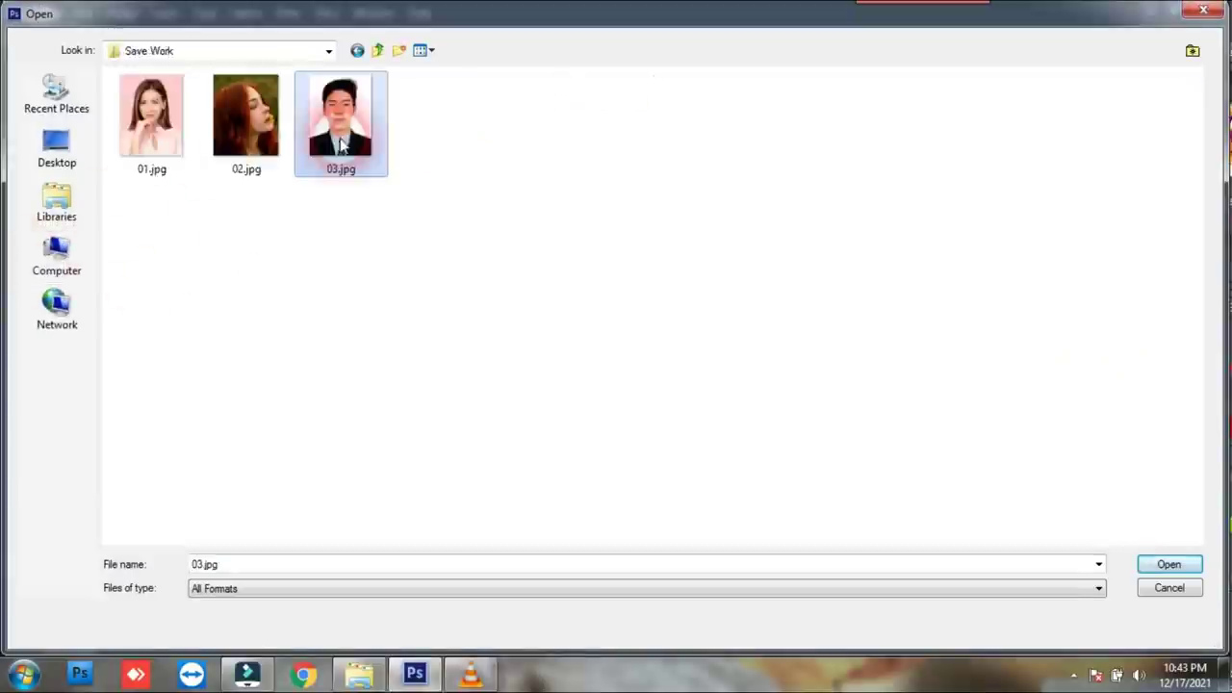
{"action": "double_click", "coordinate": [341, 143]}
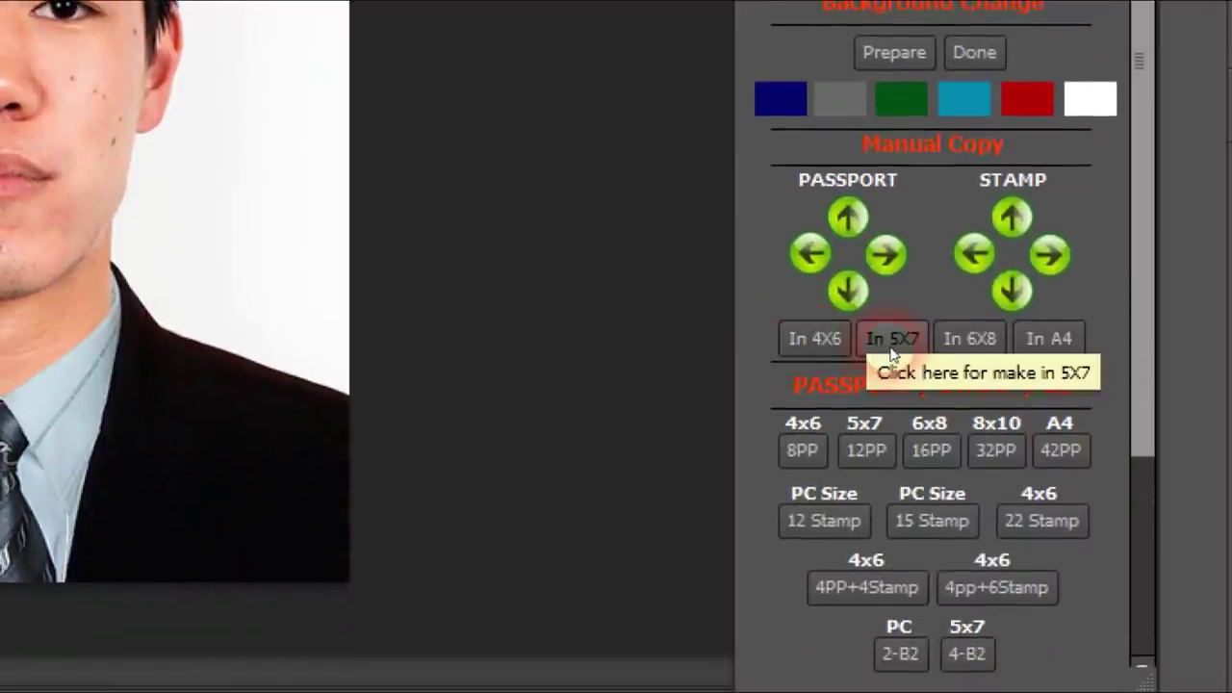
Step: Start a 5x7 print sheet with a 2 px black border and move the photo top-left
{"action": "left_click", "coordinate": [807, 343]}
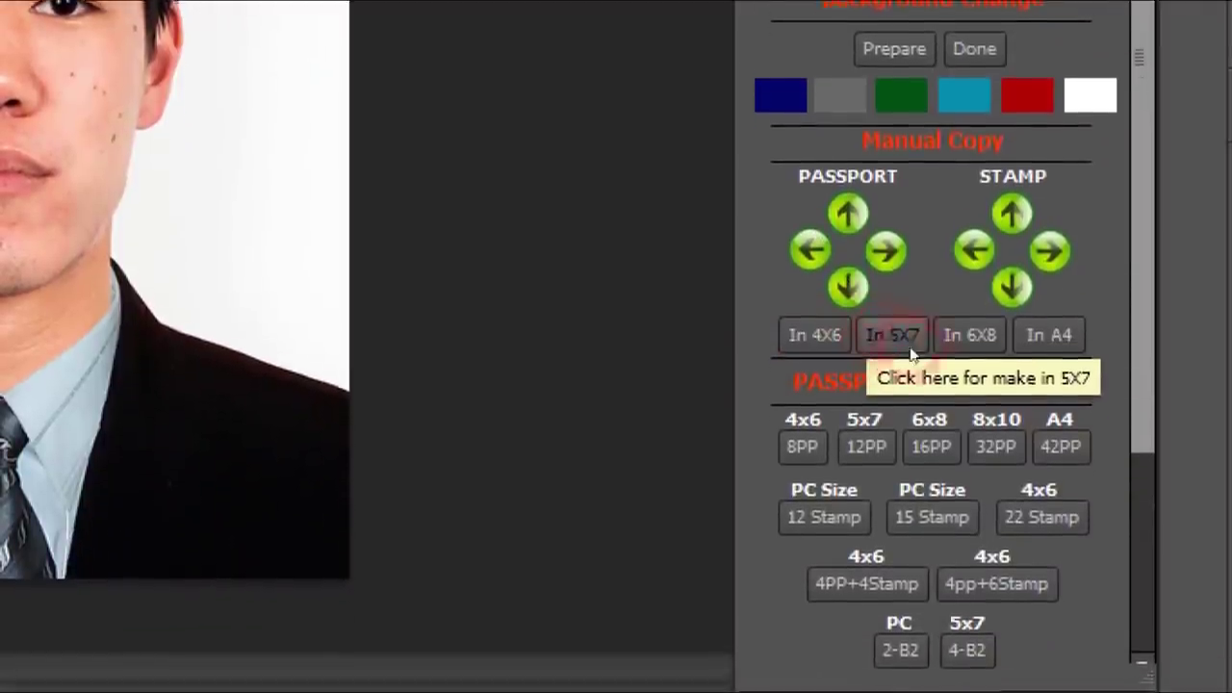
{"action": "left_click", "coordinate": [970, 339]}
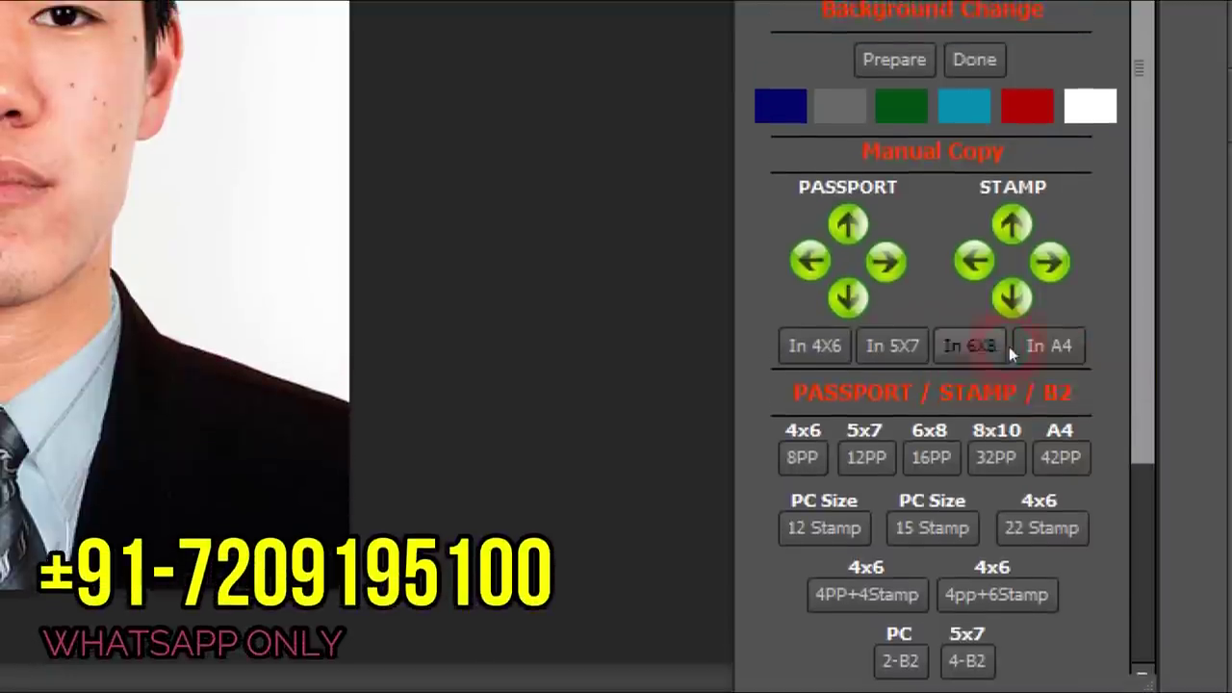
{"action": "left_click", "coordinate": [893, 339]}
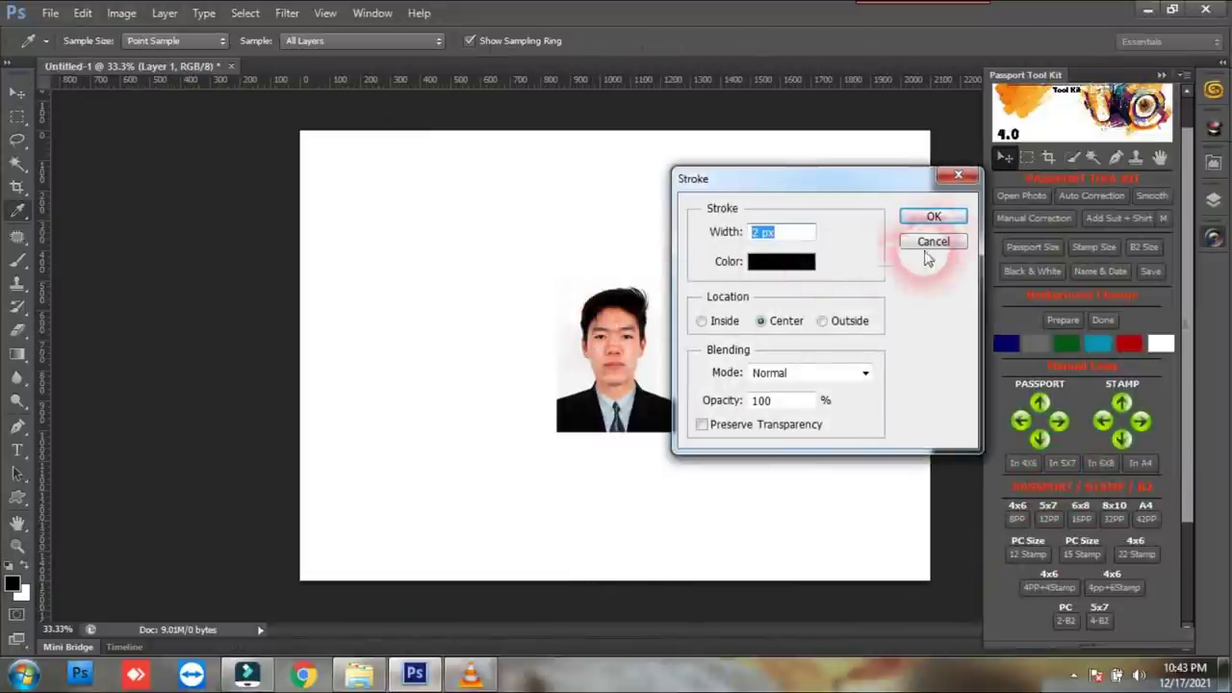
{"action": "left_click", "coordinate": [934, 218]}
{"action": "left_click_drag", "start_coordinate": [600, 357], "coordinate": [390, 240]}
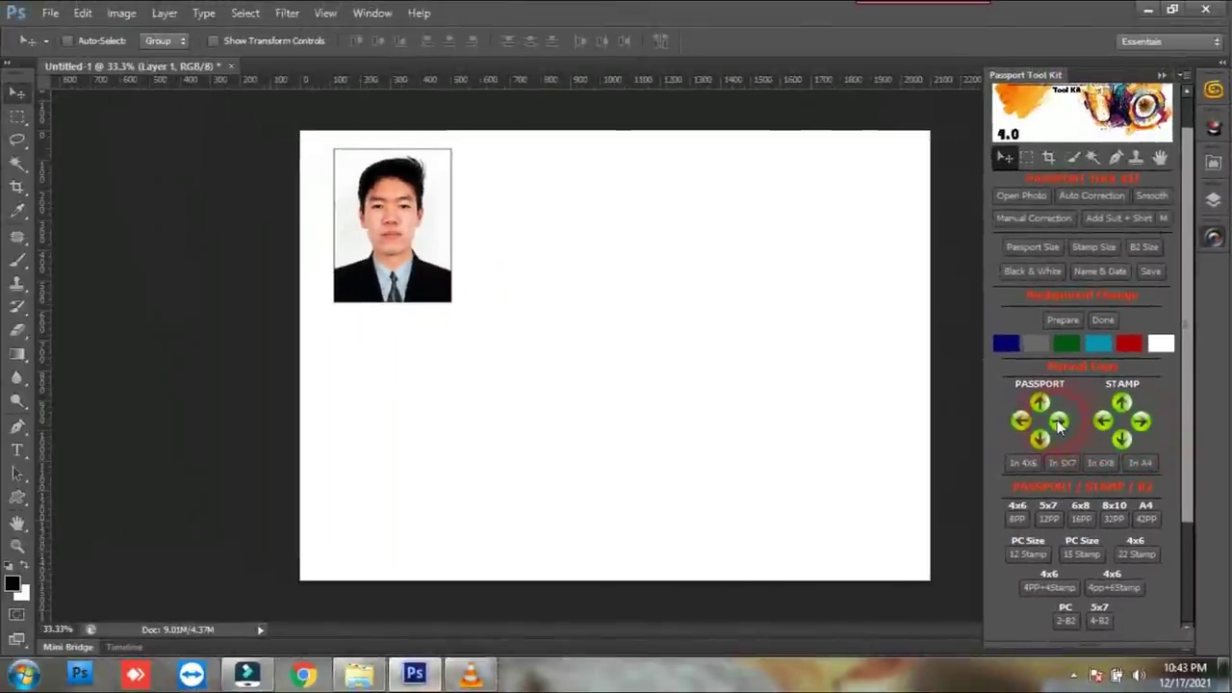
Step: Tile copies right, down, up and left until two rows of four photos fill the sheet
{"action": "left_click", "coordinate": [1059, 424]}
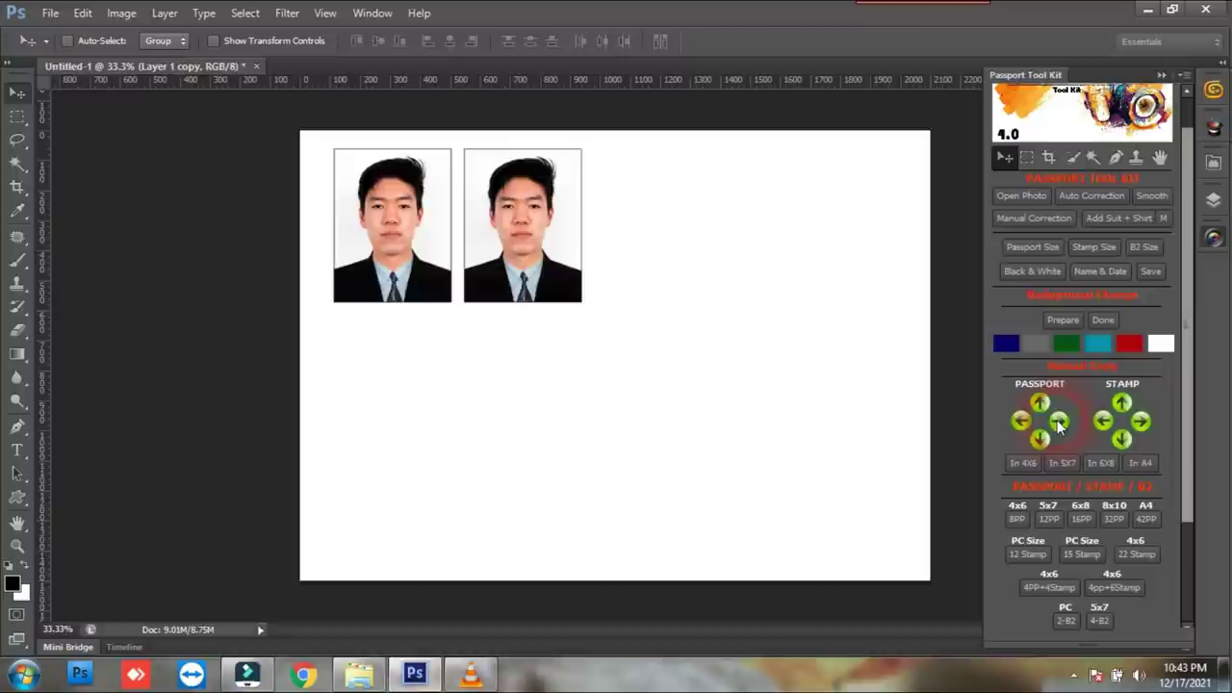
{"action": "left_click", "coordinate": [1040, 440]}
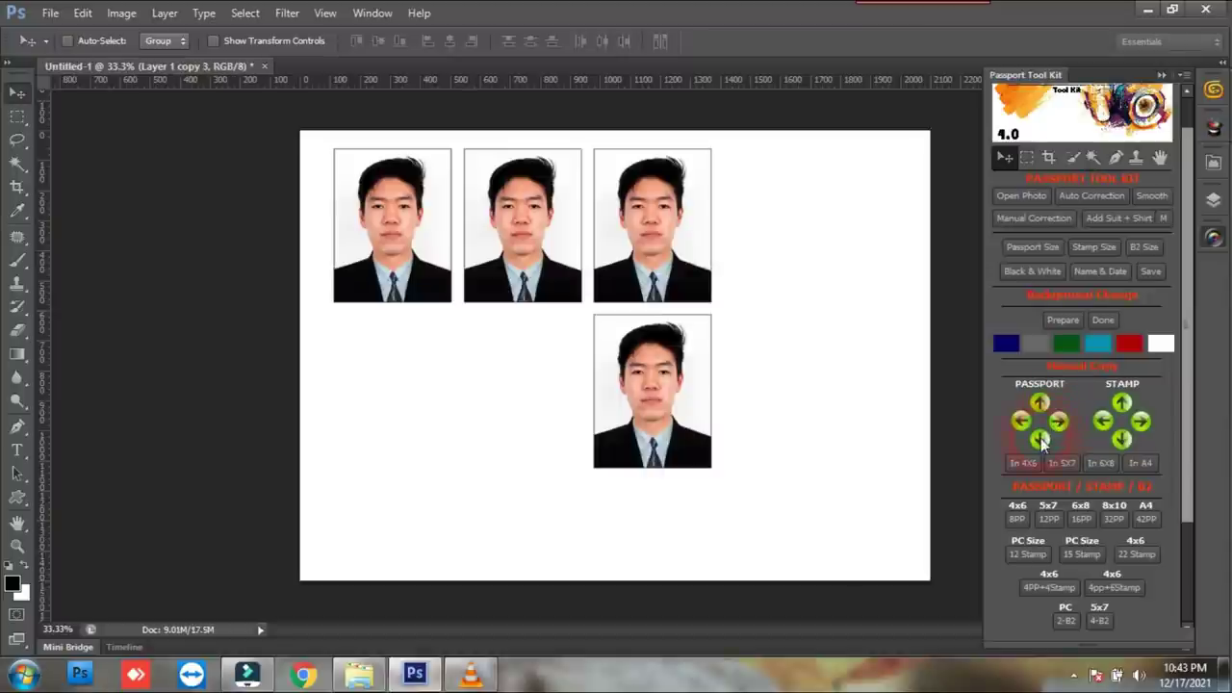
{"action": "left_click", "coordinate": [1058, 428]}
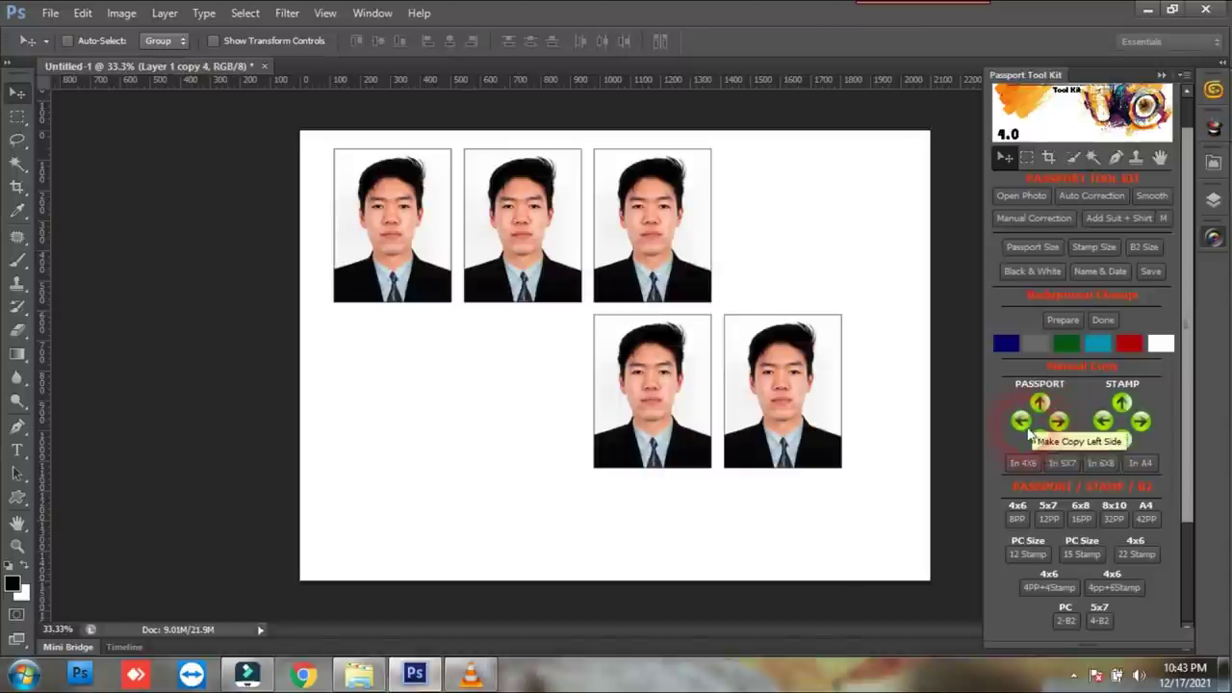
{"action": "left_click", "coordinate": [1041, 406]}
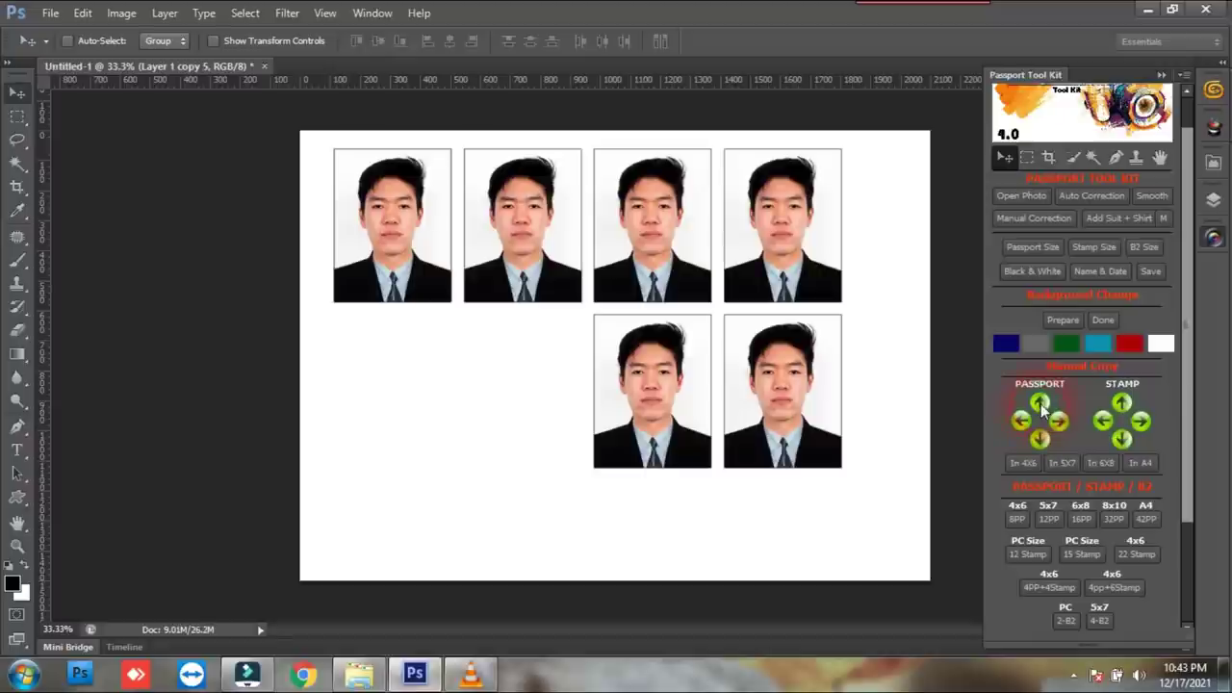
{"action": "right_click", "coordinate": [648, 414]}
{"action": "left_click", "coordinate": [429, 423]}
{"action": "right_click", "coordinate": [689, 395]}
{"action": "left_click", "coordinate": [1020, 421]}
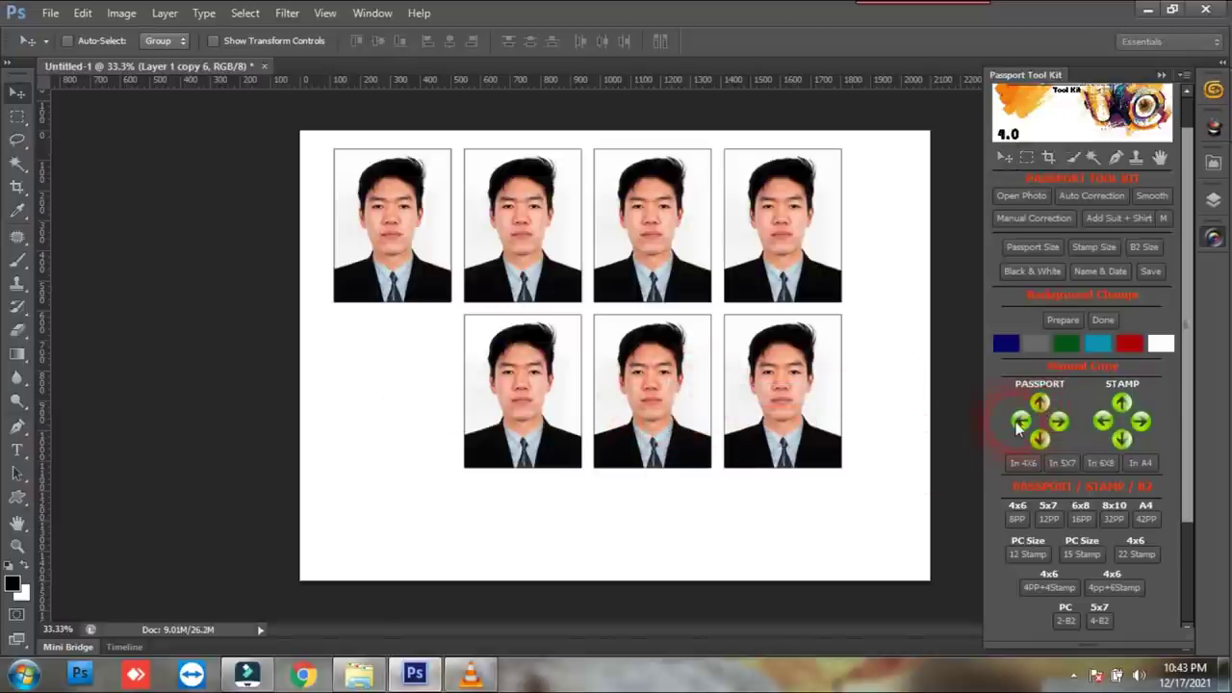
{"action": "left_click", "coordinate": [1019, 426]}
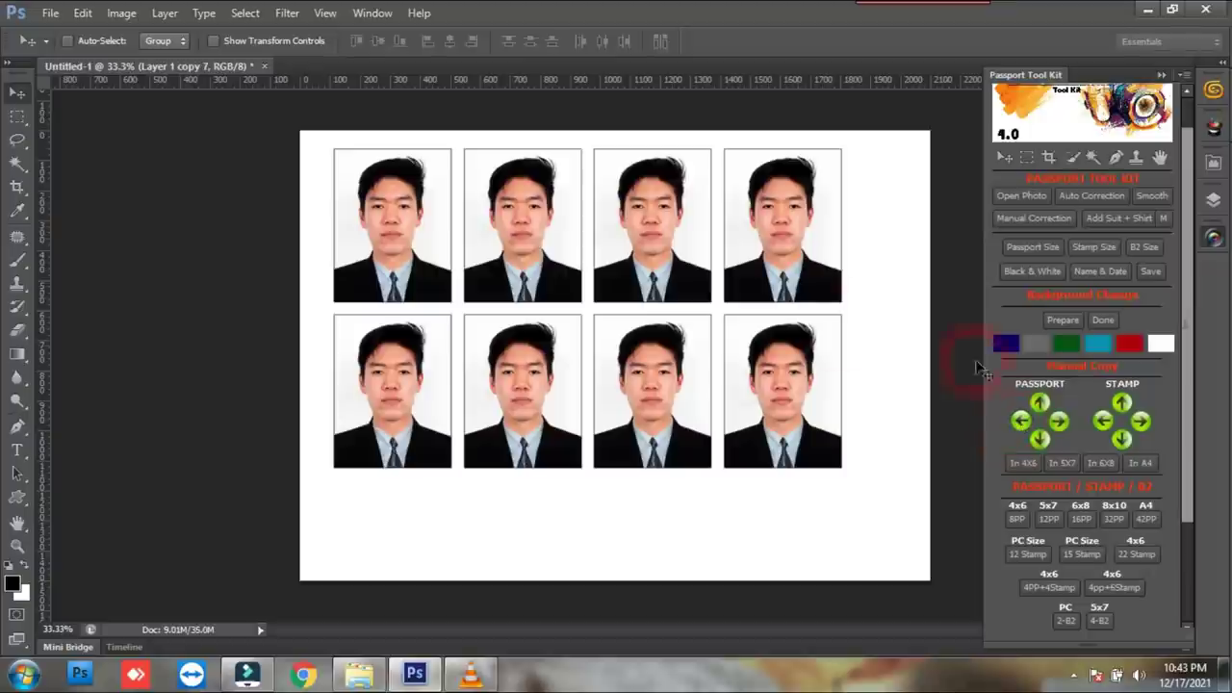
{"action": "left_click", "coordinate": [264, 67]}
Step: Discard the eight-photo sheet without saving and browse the Passport Tool Kit panel options
{"action": "left_click", "coordinate": [570, 263]}
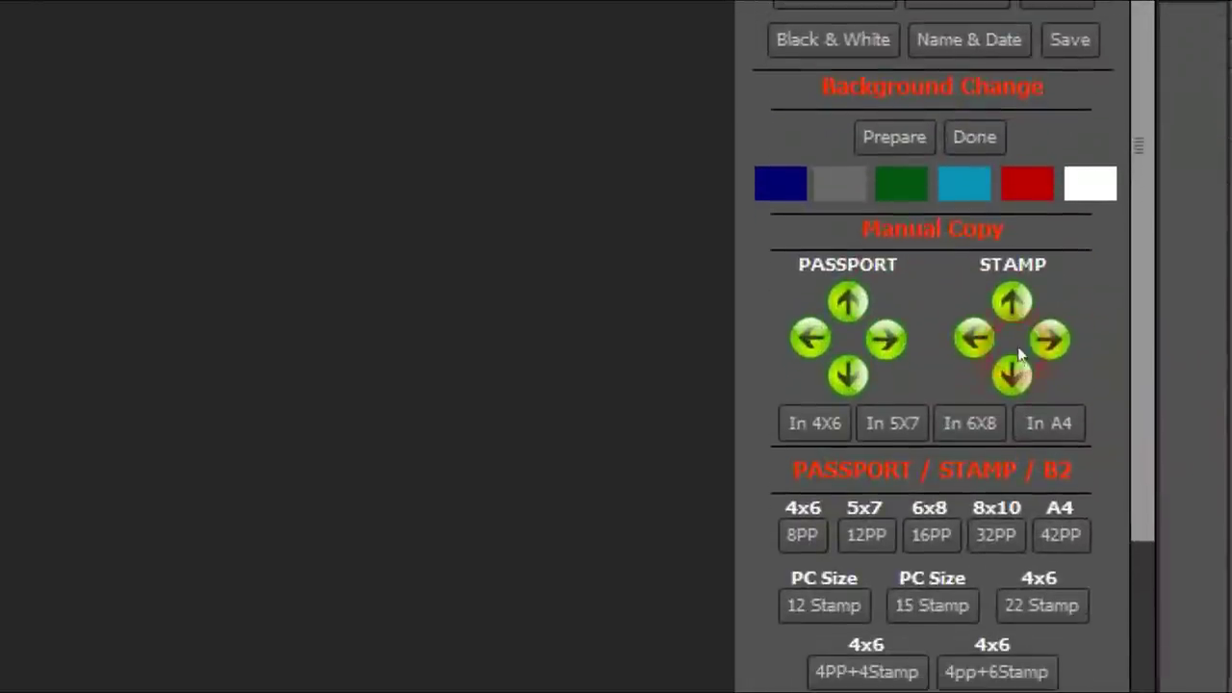
{"action": "scroll", "coordinate": [974, 347], "scroll_direction": "up", "scroll_amount": 3}
{"action": "left_click_drag", "start_coordinate": [818, 349], "coordinate": [960, 353]}
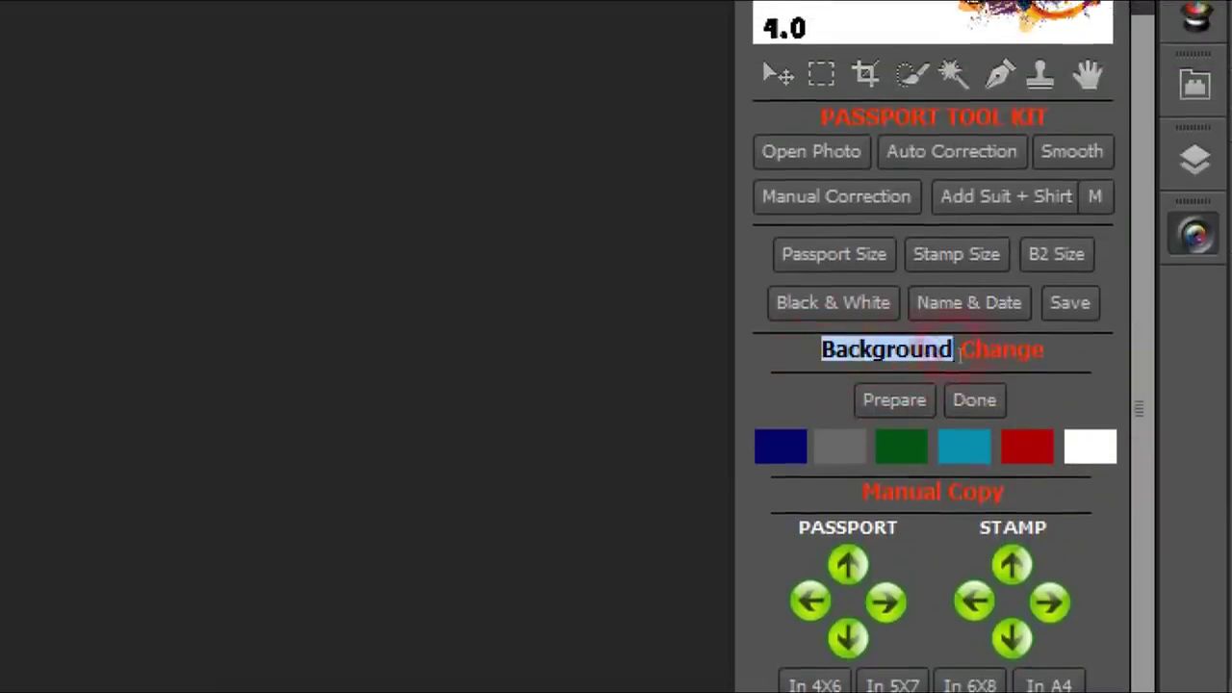
{"action": "left_click", "coordinate": [989, 349]}
{"action": "left_click", "coordinate": [968, 337]}
{"action": "left_click", "coordinate": [788, 351]}
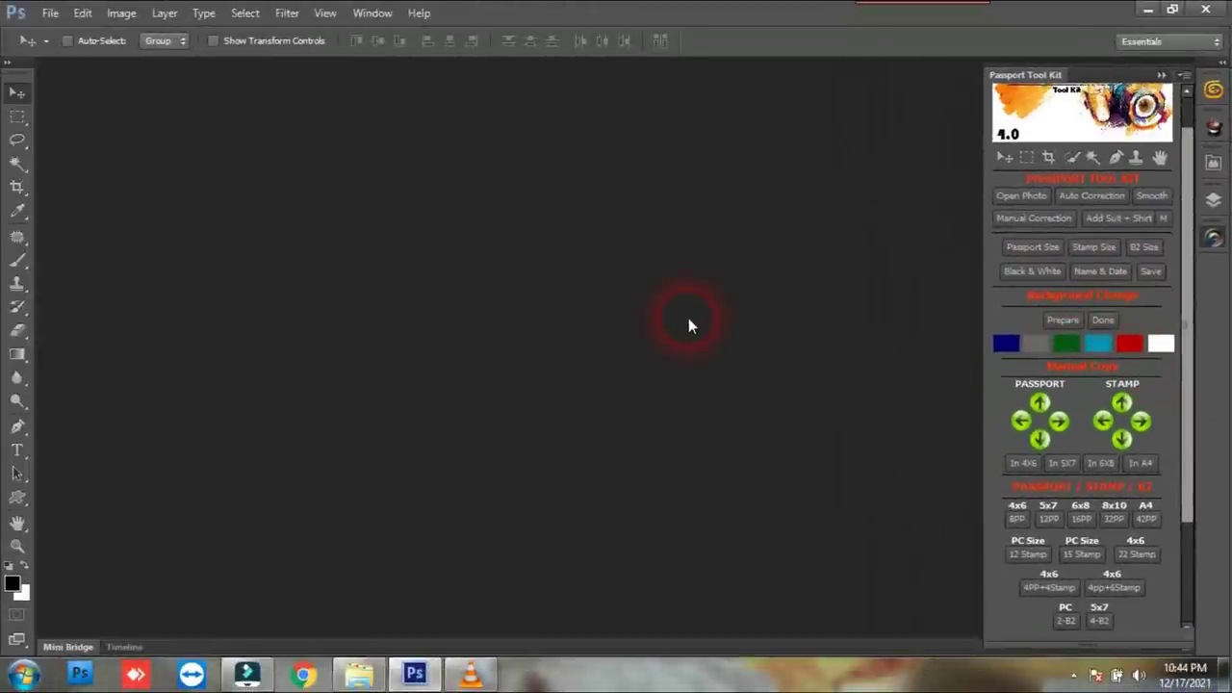
Step: Open Demo (3).jpg, check saved numbers in the Passport folder, and name the duplicate 04
{"action": "left_click", "coordinate": [1013, 195]}
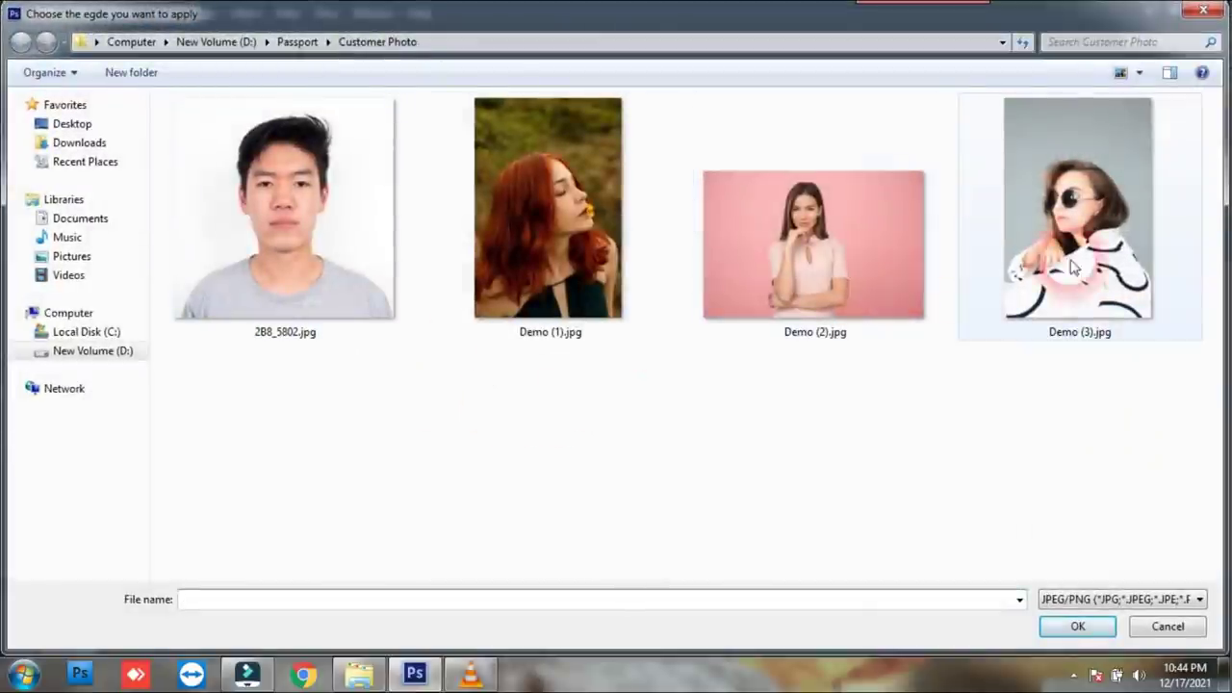
{"action": "double_click", "coordinate": [1079, 222]}
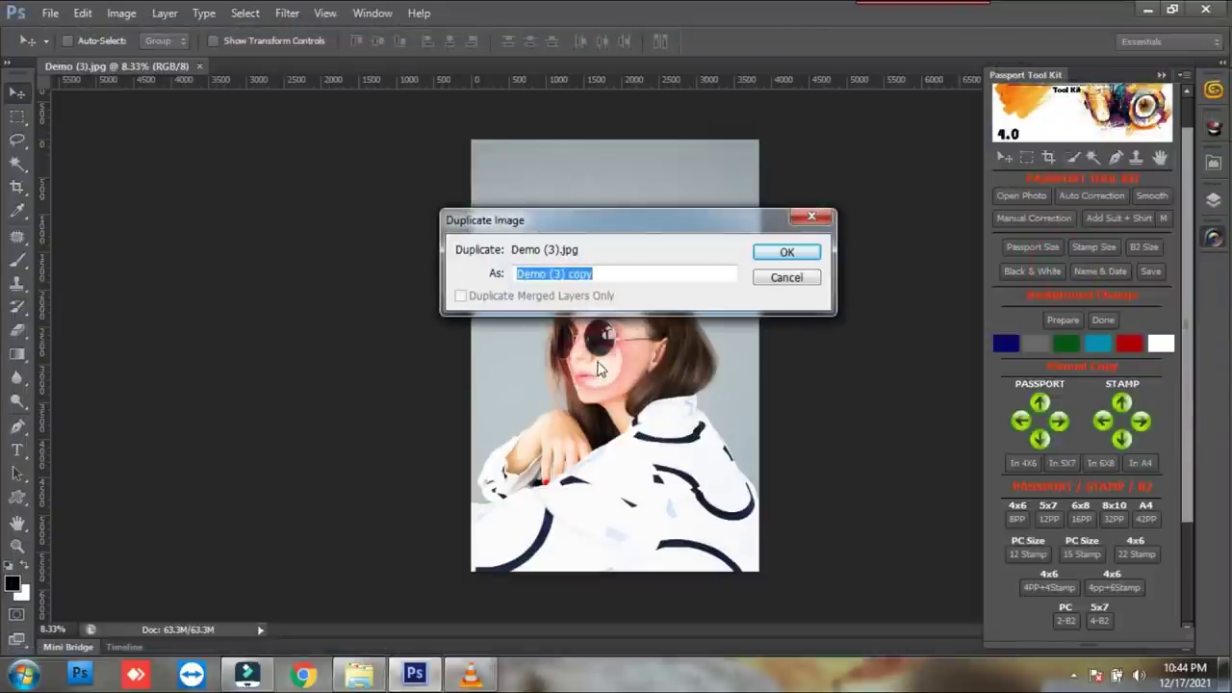
{"action": "left_click", "coordinate": [358, 674]}
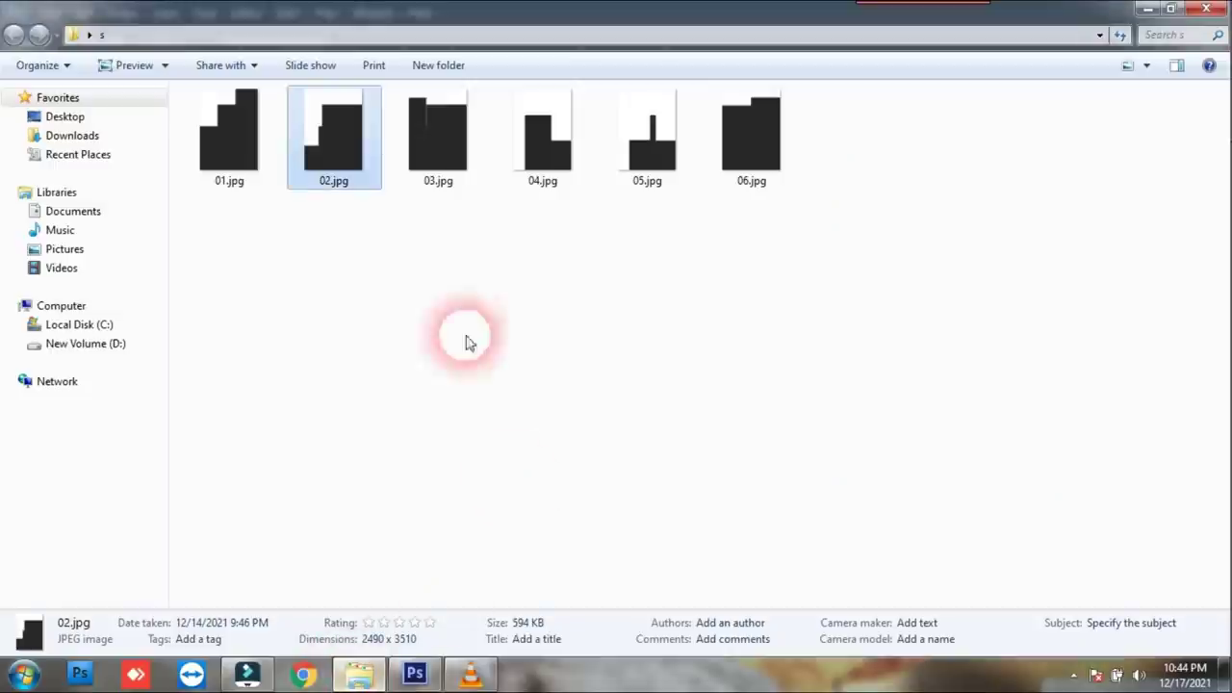
{"action": "left_click", "coordinate": [86, 344]}
{"action": "double_click", "coordinate": [242, 352]}
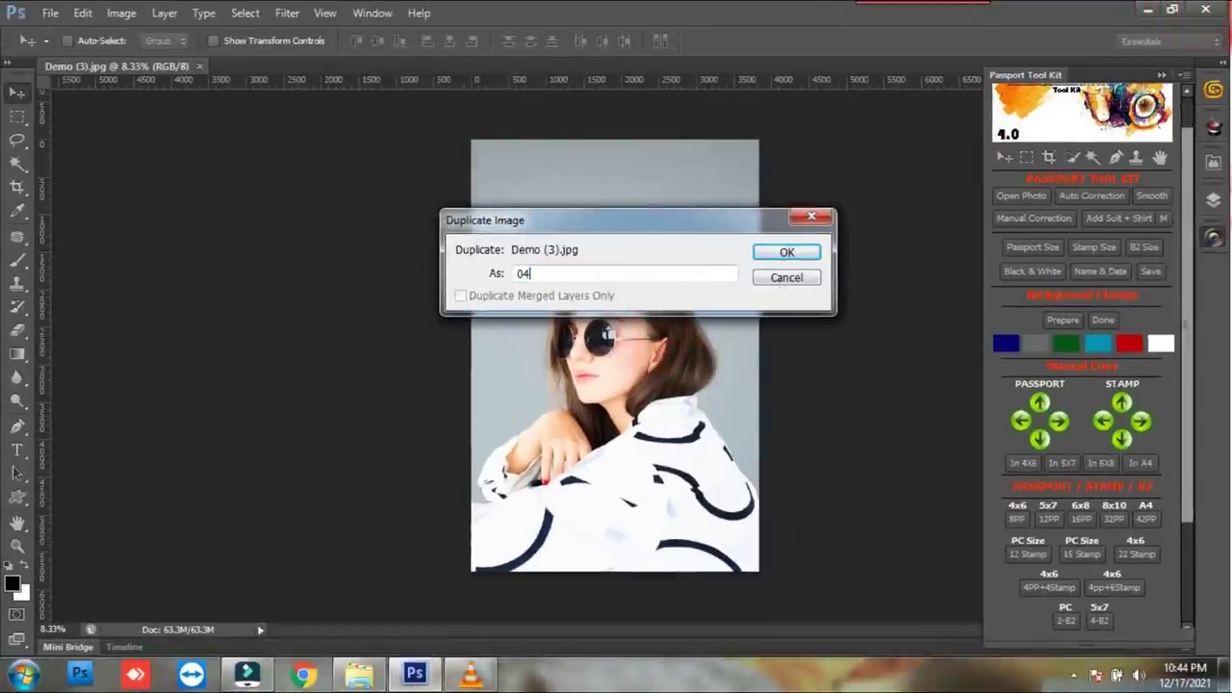
{"action": "key", "text": "Return"}
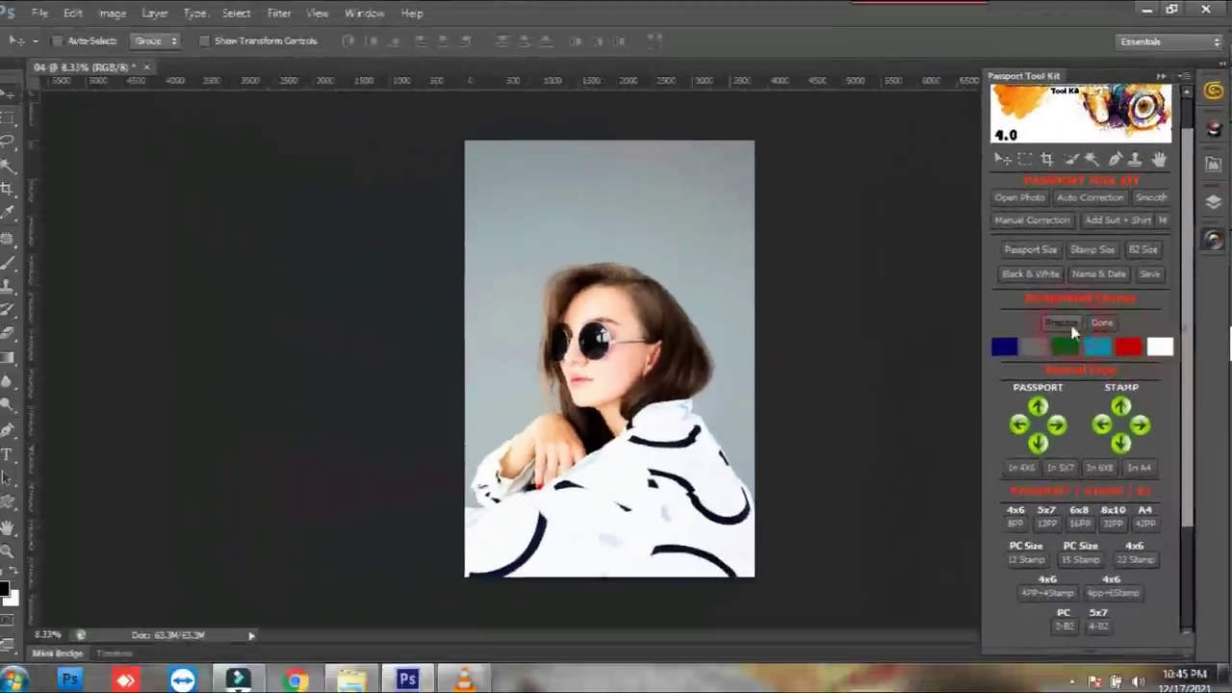
Step: Sample the grey backdrop in Color Range, add extra samples, and set Fuzziness to 16
{"action": "left_click", "coordinate": [1064, 323]}
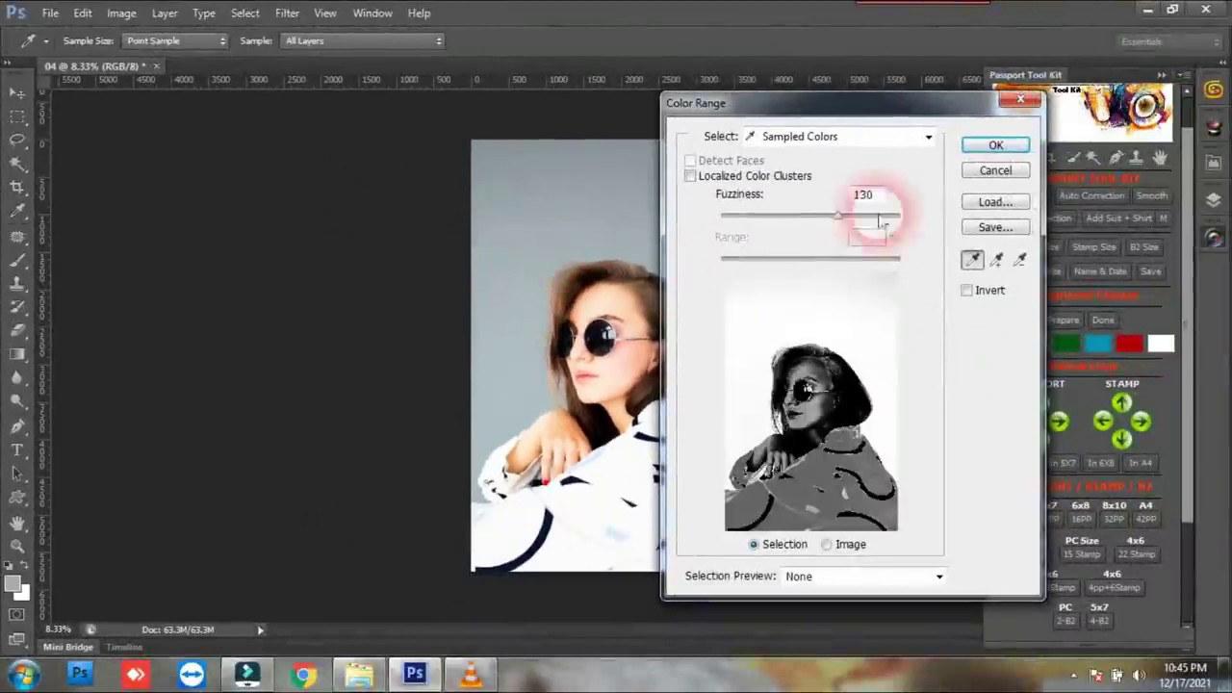
{"action": "left_click_drag", "start_coordinate": [862, 115], "coordinate": [683, 114]}
{"action": "left_click", "coordinate": [674, 405]}
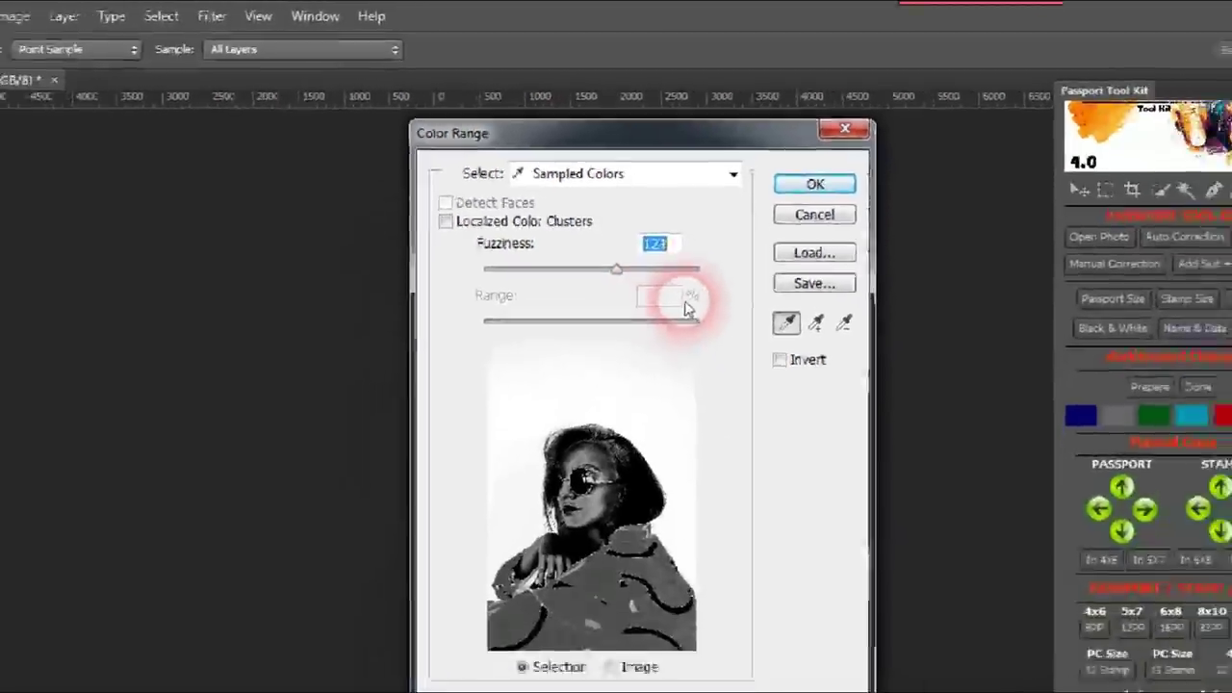
{"action": "left_click", "coordinate": [629, 352]}
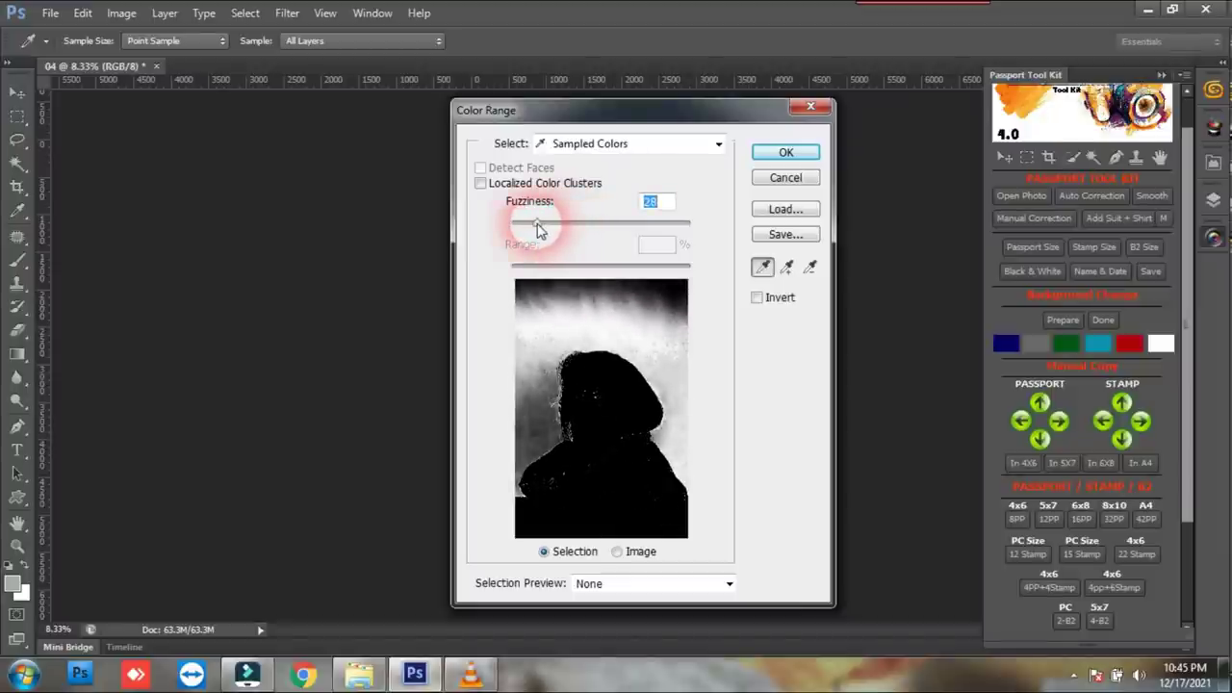
{"action": "left_click", "coordinate": [787, 269]}
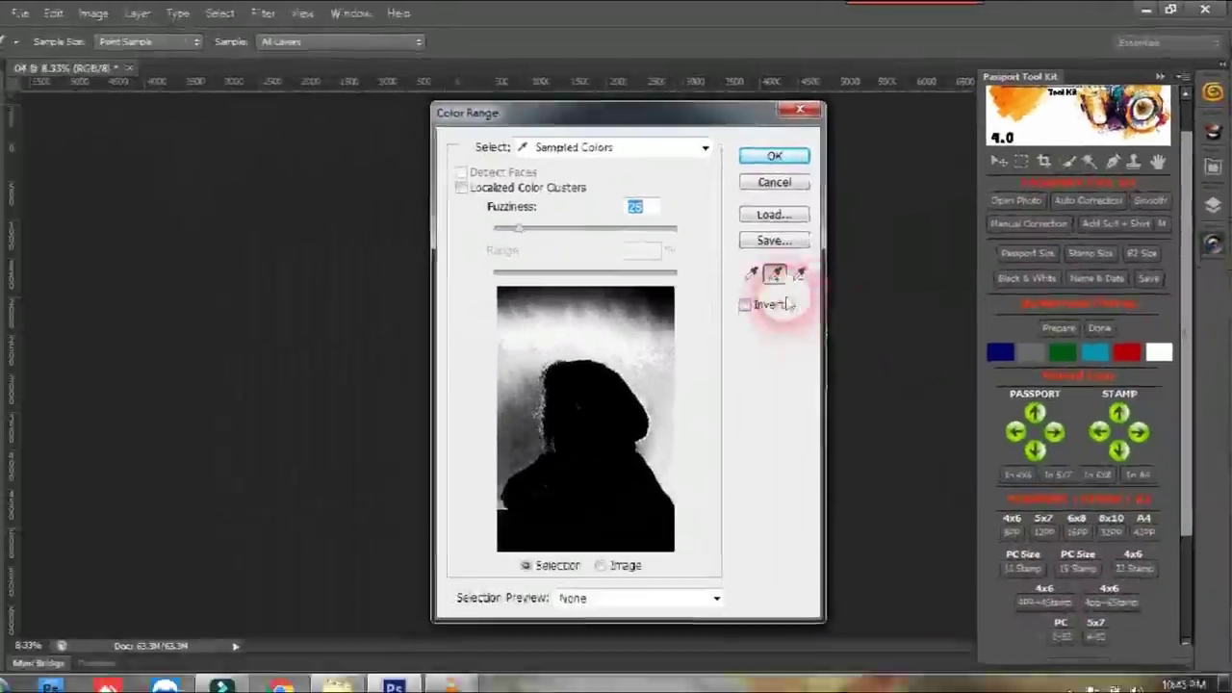
{"action": "left_click", "coordinate": [641, 327]}
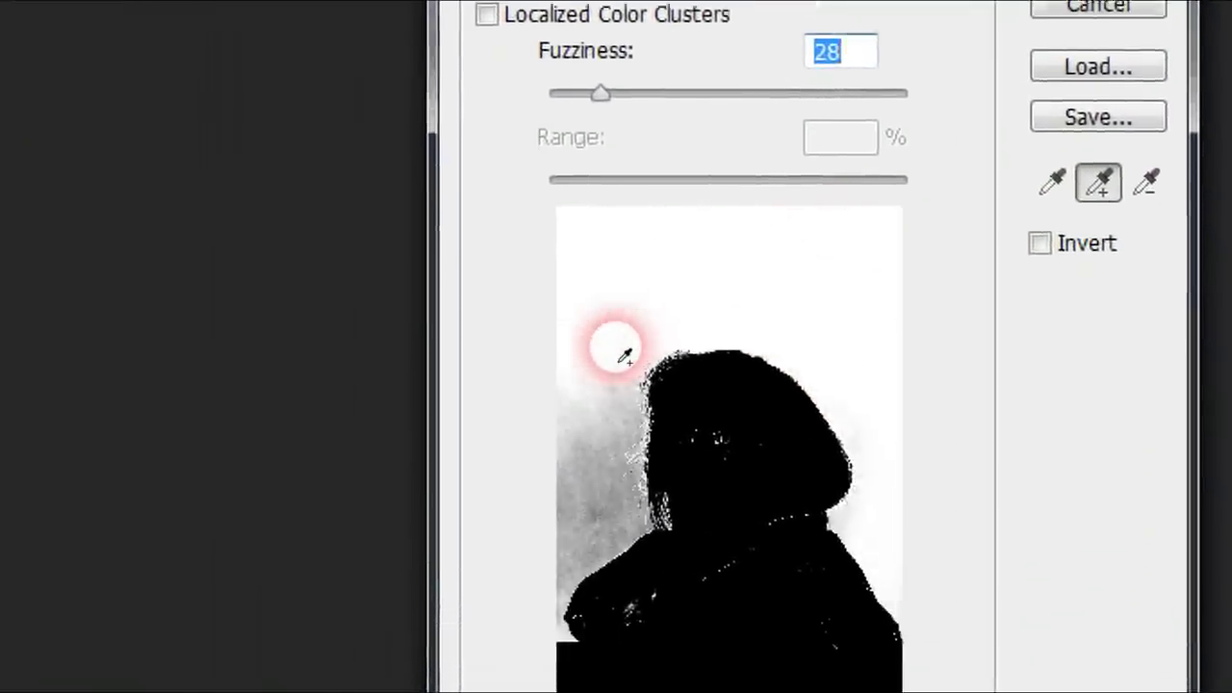
{"action": "left_click", "coordinate": [624, 357]}
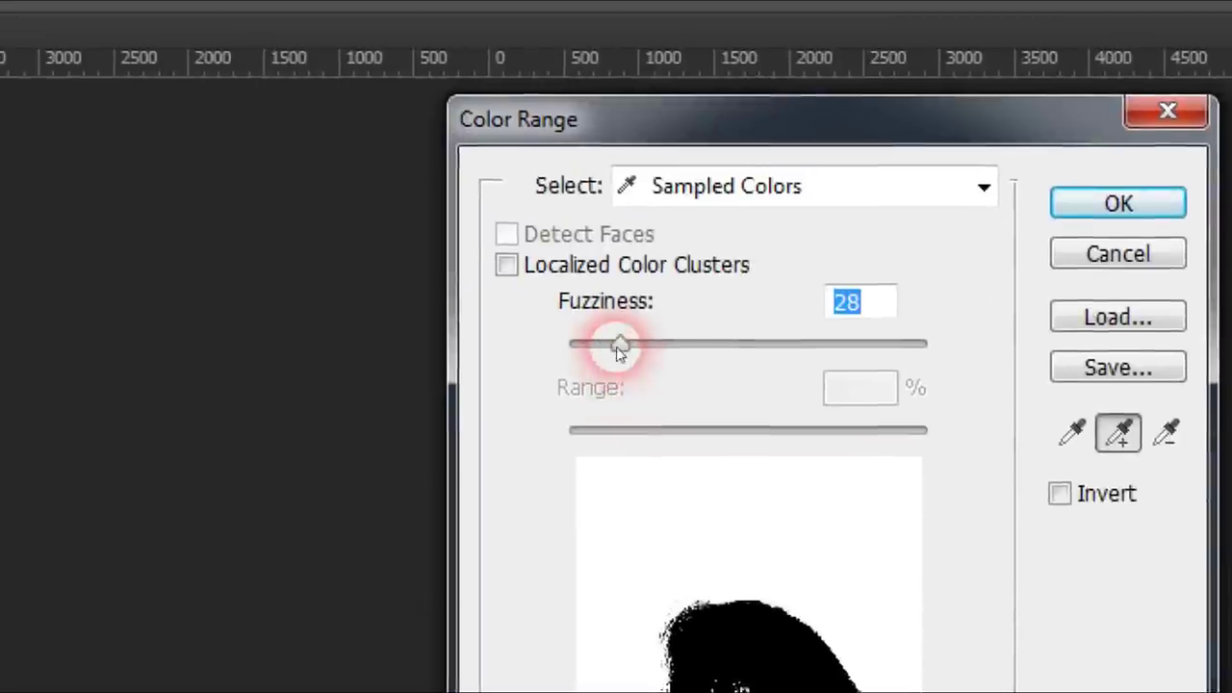
{"action": "left_click_drag", "start_coordinate": [619, 345], "coordinate": [617, 348]}
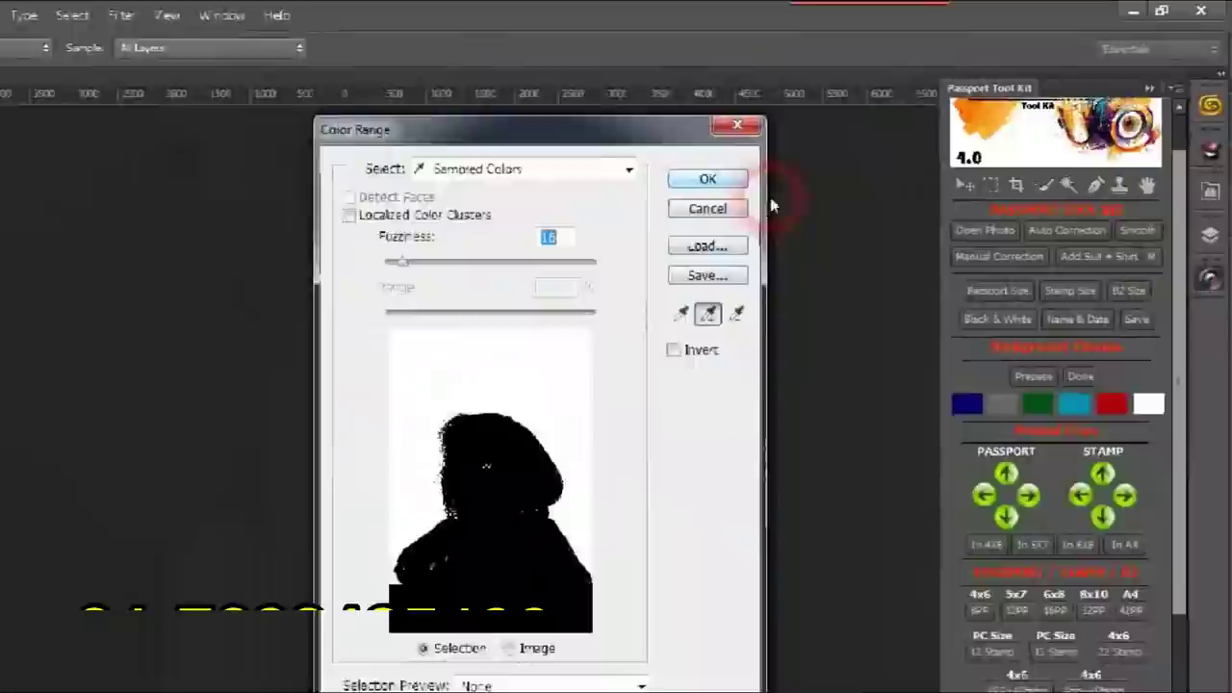
{"action": "left_click", "coordinate": [678, 178]}
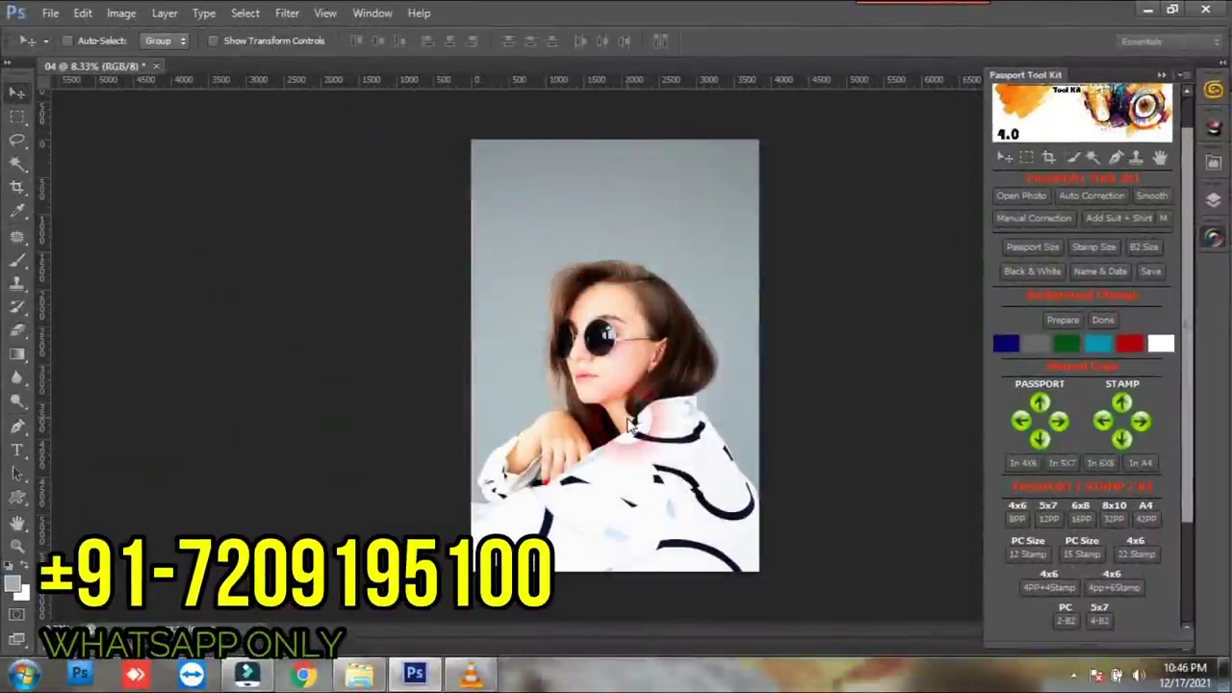
Step: Try a teal backdrop, then switch the background to white and finish the change
{"action": "left_click", "coordinate": [648, 233]}
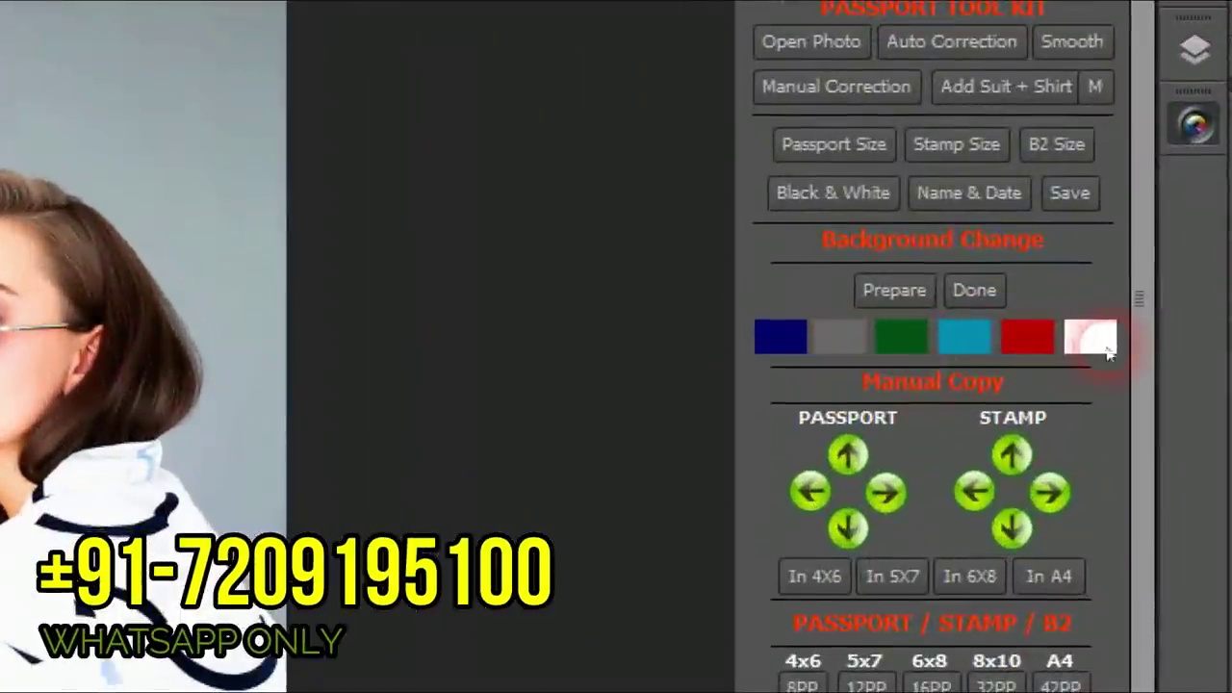
{"action": "left_click", "coordinate": [1052, 344]}
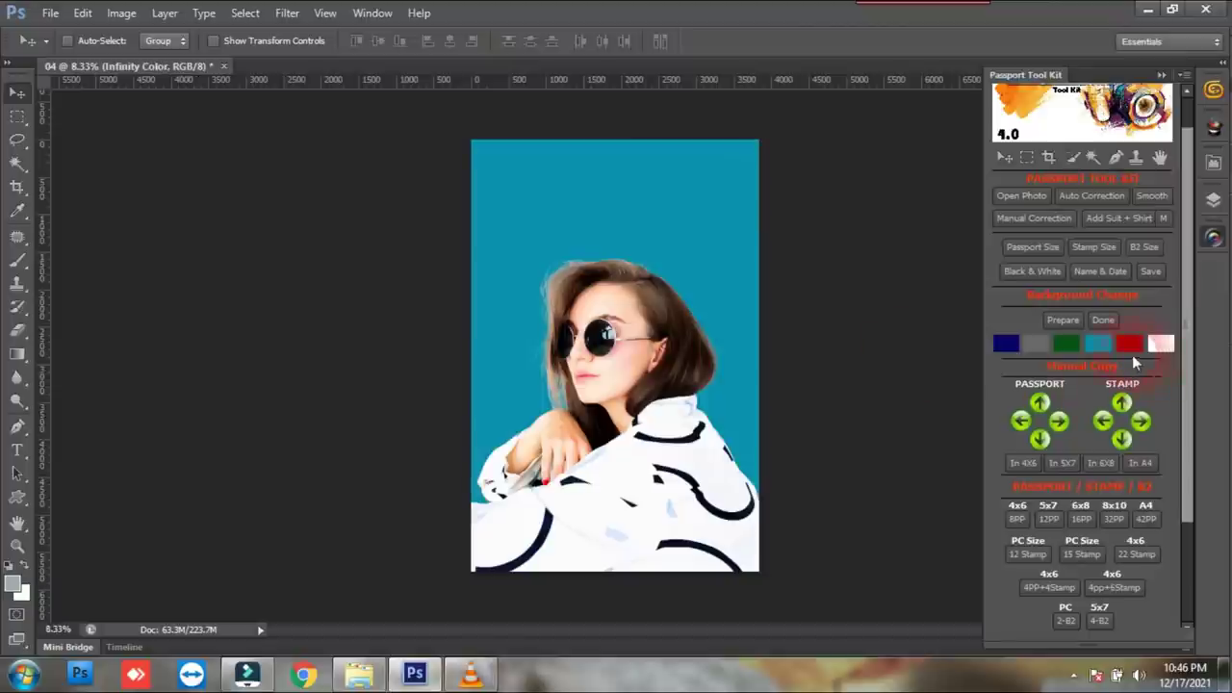
{"action": "left_click", "coordinate": [1162, 347]}
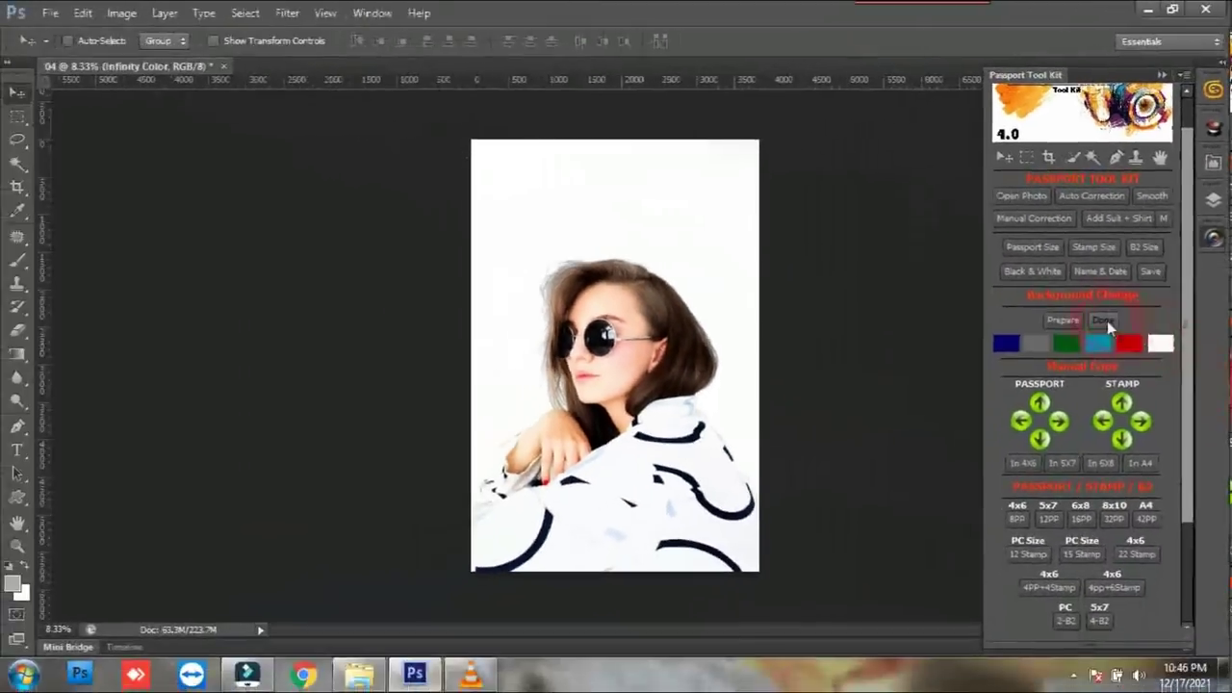
{"action": "left_click", "coordinate": [1103, 320]}
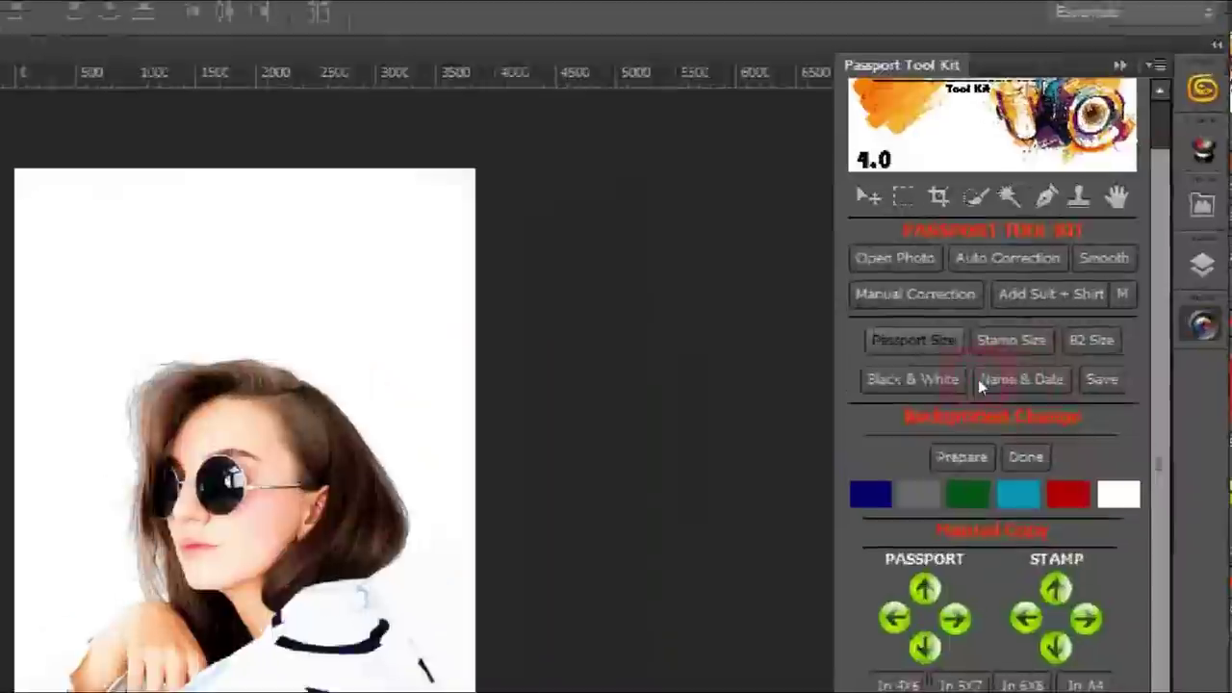
Step: Crop the woman's photo to a 1.3 × 1.7 in passport frame around head and shoulders
{"action": "left_click", "coordinate": [1023, 250]}
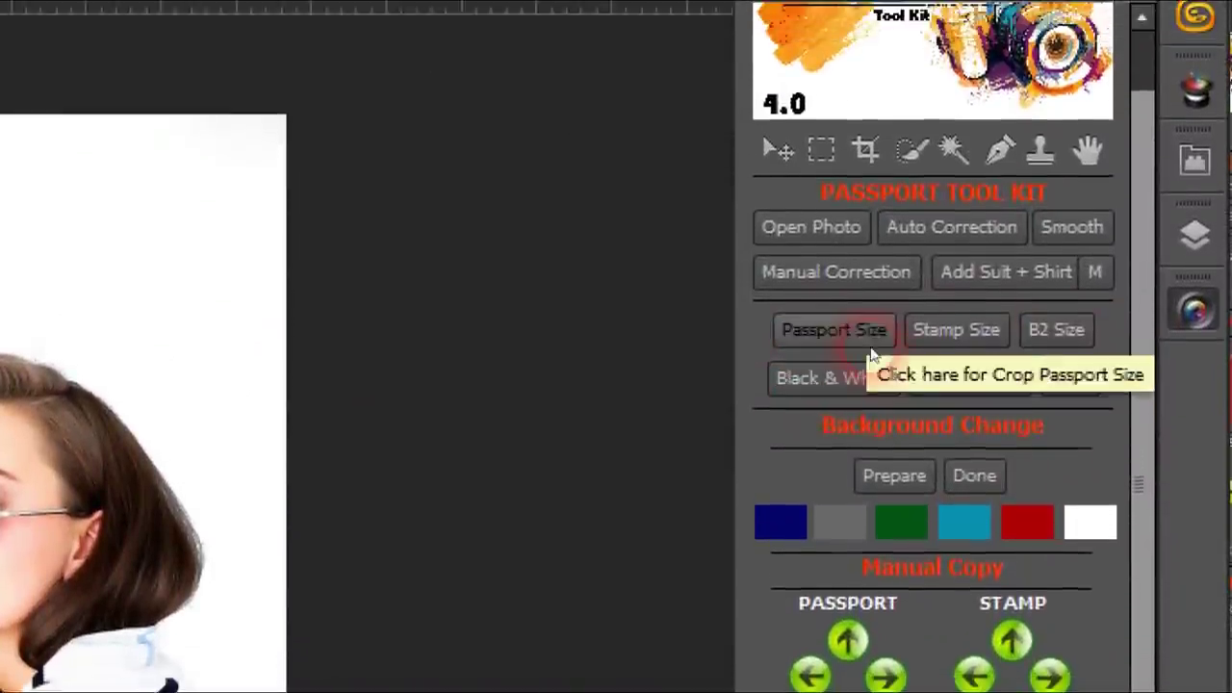
{"action": "left_click", "coordinate": [870, 354]}
{"action": "mouse_move", "coordinate": [554, 275]}
{"action": "left_mouse_down"}
{"action": "mouse_move", "coordinate": [690, 449]}
{"action": "mouse_move", "coordinate": [702, 495]}
{"action": "left_mouse_up"}
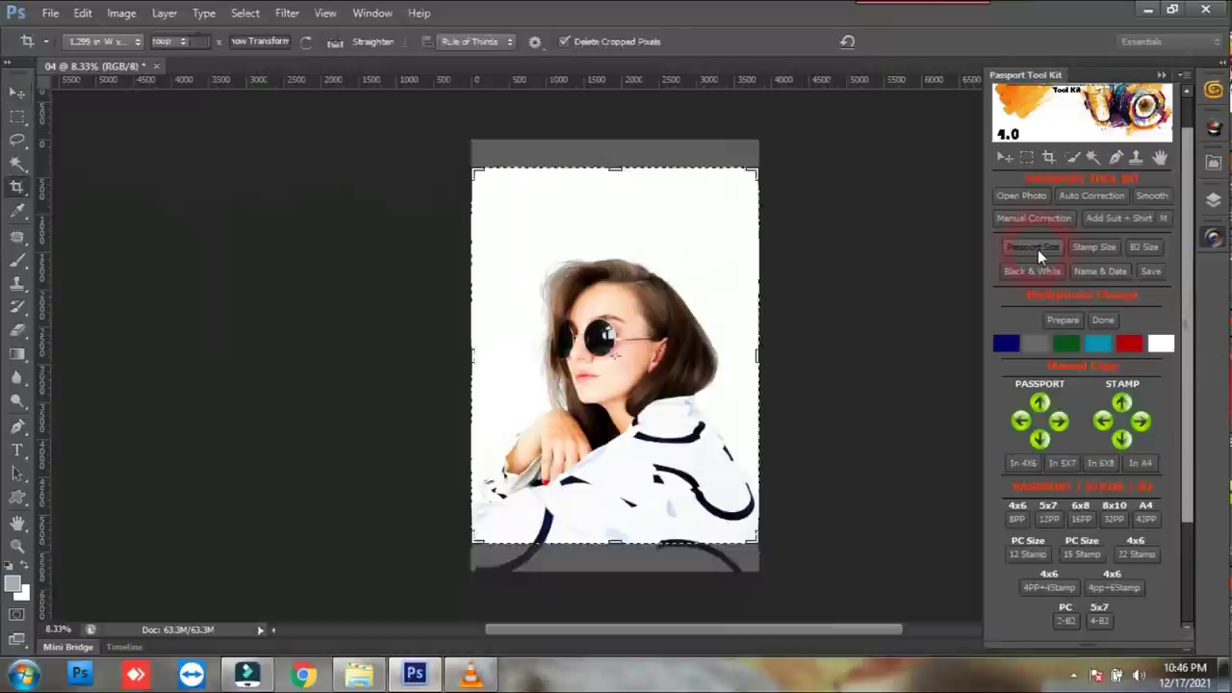
{"action": "mouse_move", "coordinate": [494, 482]}
{"action": "left_mouse_down"}
{"action": "mouse_move", "coordinate": [496, 520]}
{"action": "mouse_move", "coordinate": [674, 427]}
{"action": "left_mouse_up"}
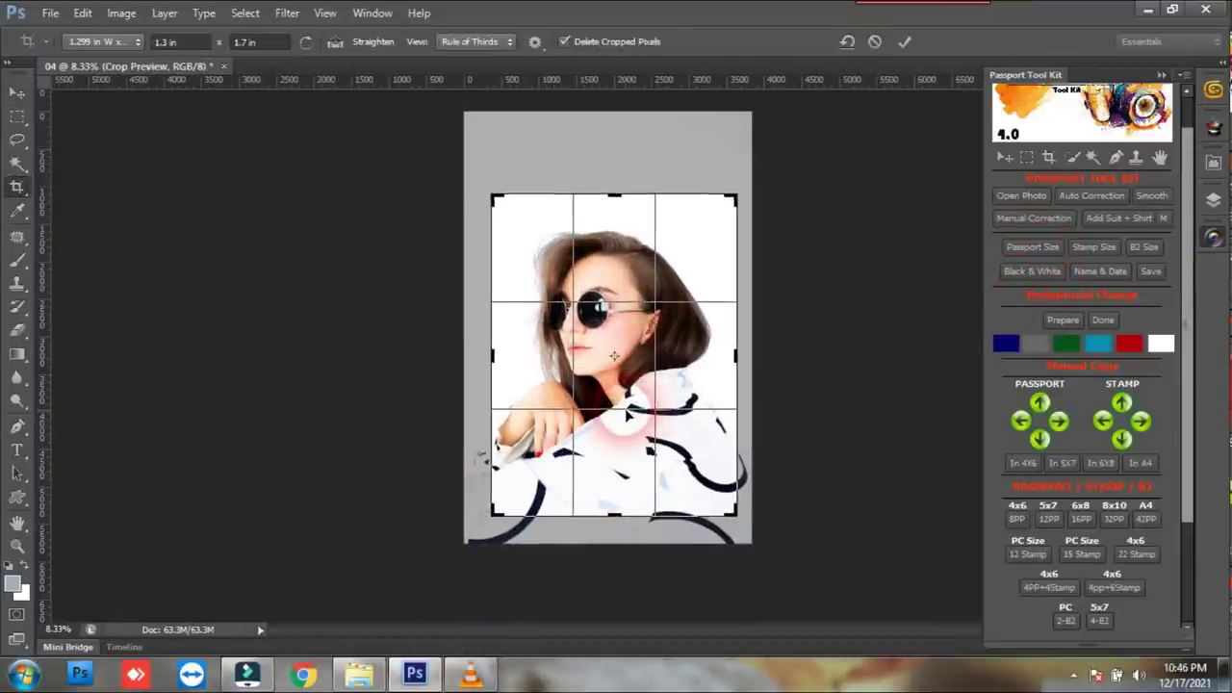
{"action": "key", "text": "Return"}
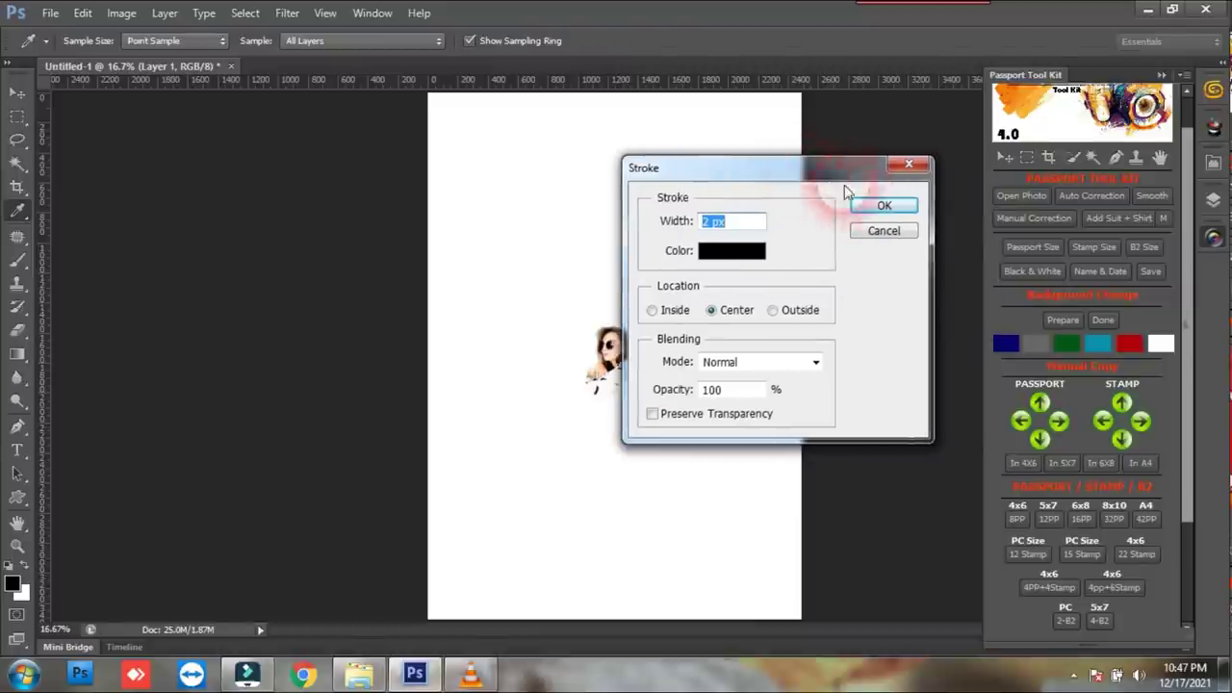
Step: Confirm the 2 px border and place a 26th copy of the woman's photo starting a sixth row
{"action": "left_click", "coordinate": [876, 205]}
{"action": "left_click_drag", "start_coordinate": [645, 366], "coordinate": [491, 151]}
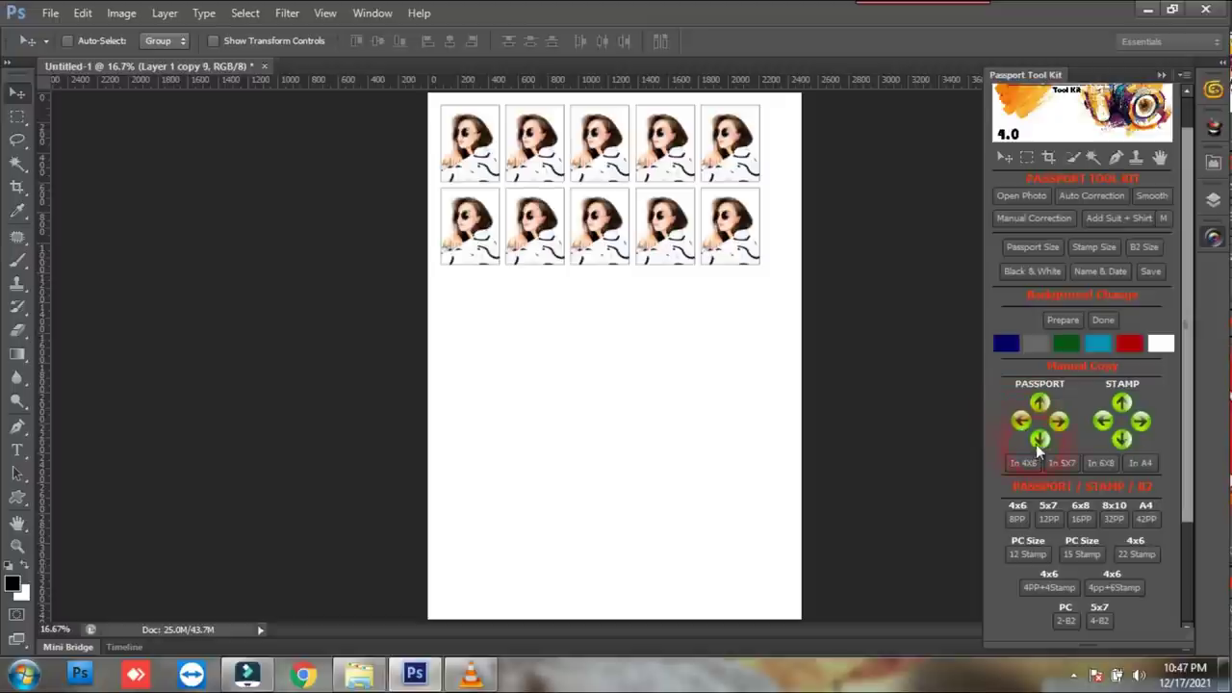
{"action": "left_click", "coordinate": [1037, 443]}
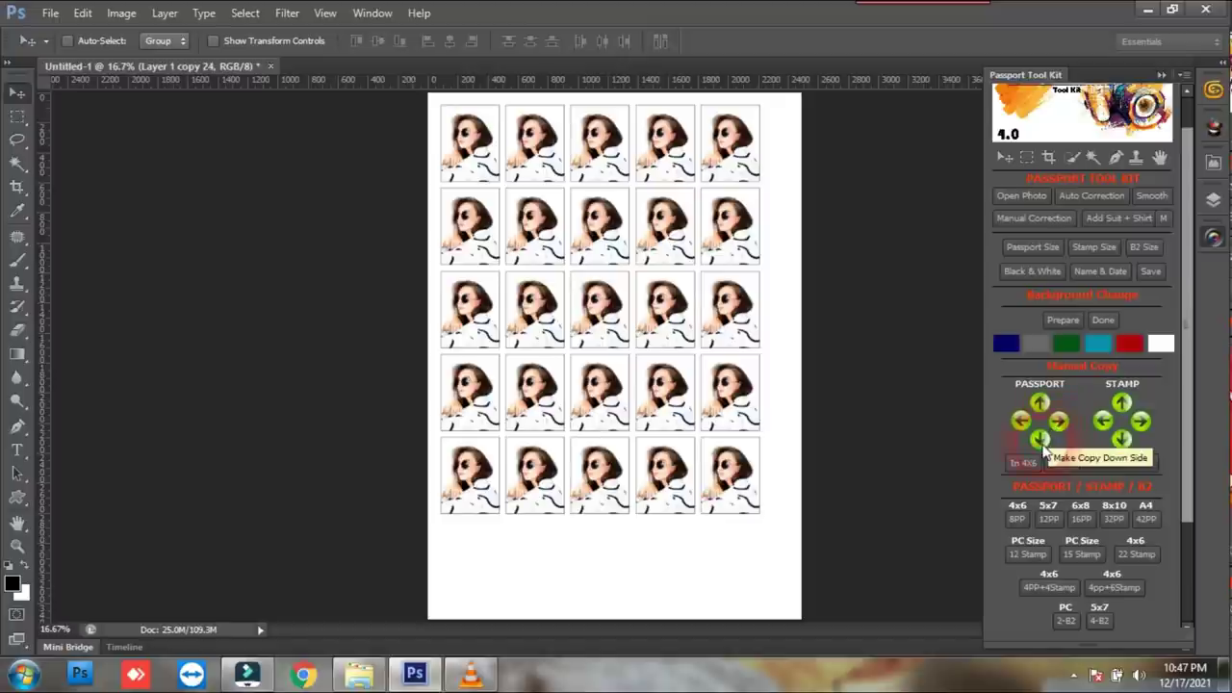
{"action": "left_click_drag", "start_coordinate": [756, 588], "coordinate": [478, 576]}
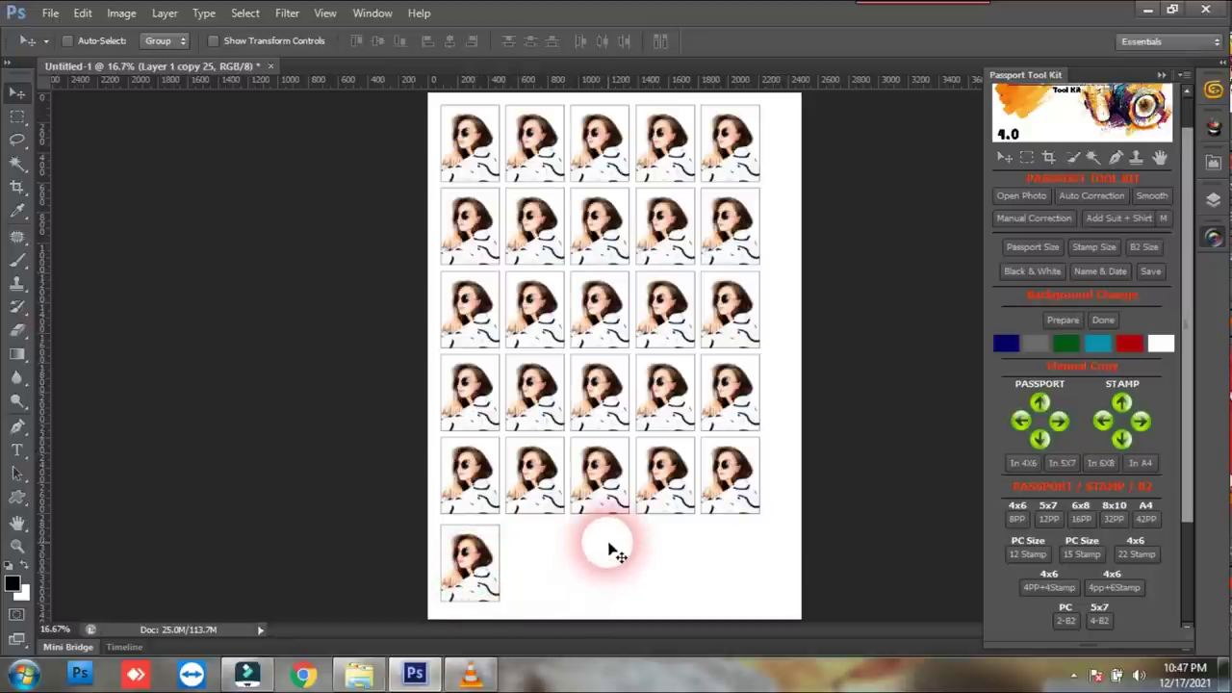
{"action": "left_click", "coordinate": [740, 226]}
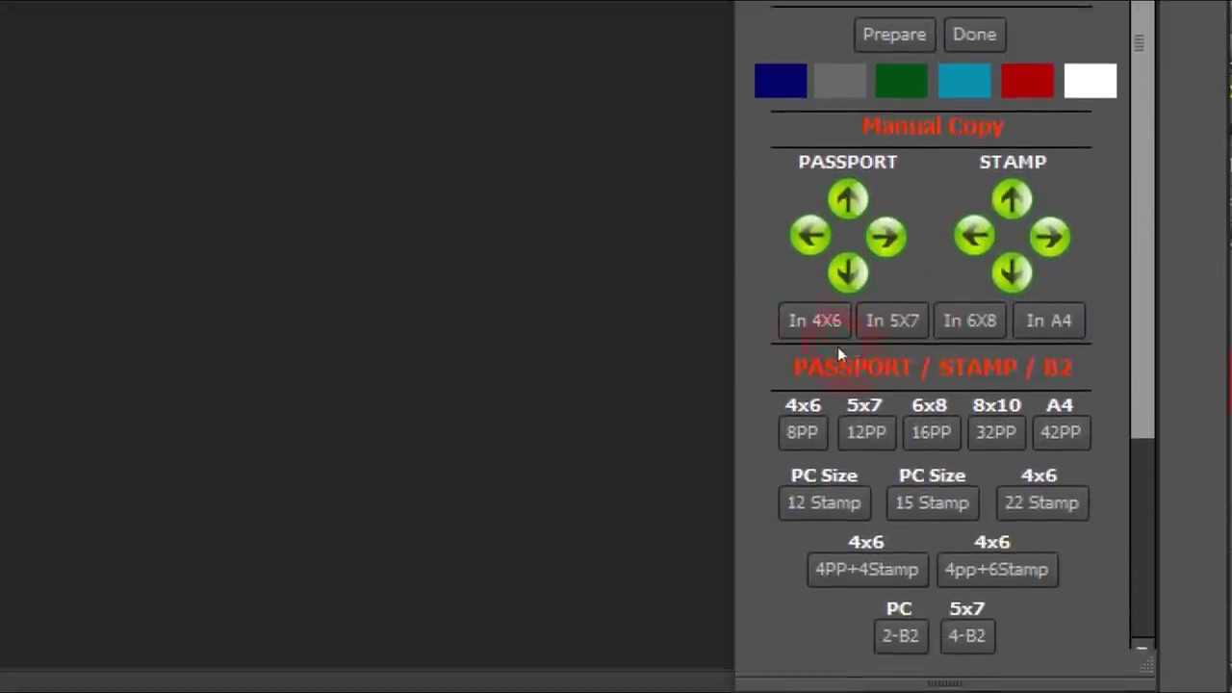
Step: Preview the 6x8, A4 and 5x7 manual copy options and the stamp and passport copy directions
{"action": "left_click", "coordinate": [964, 337]}
{"action": "left_click", "coordinate": [1031, 345]}
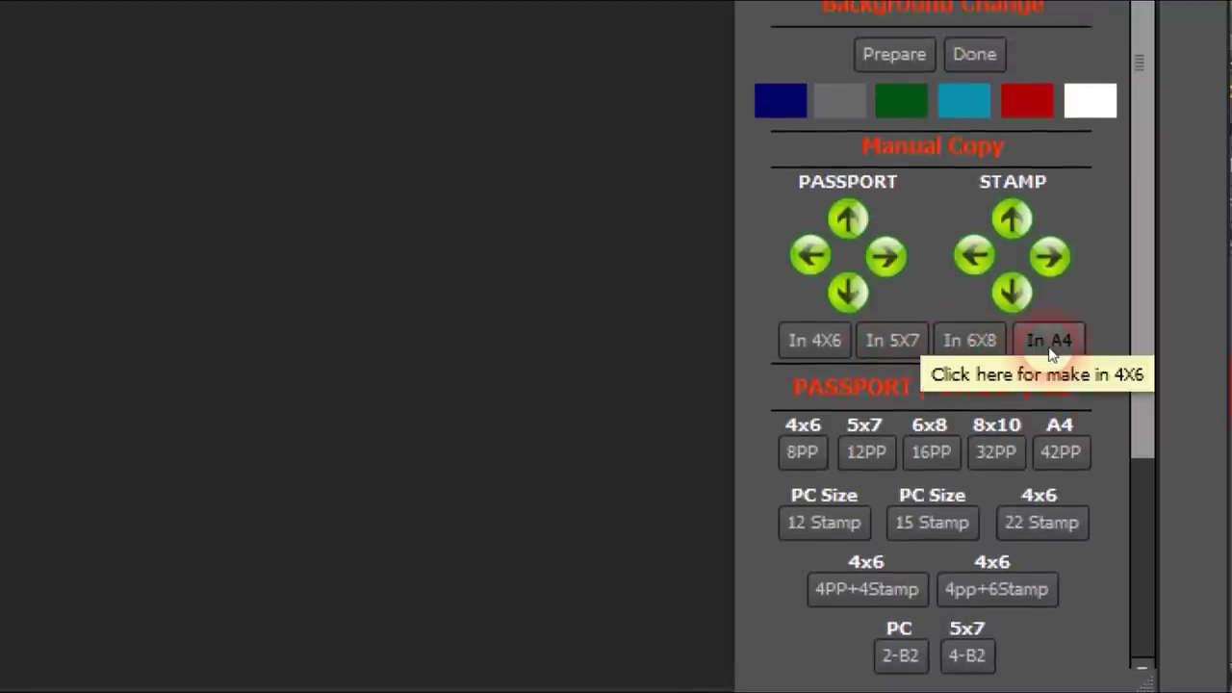
{"action": "left_click", "coordinate": [869, 354]}
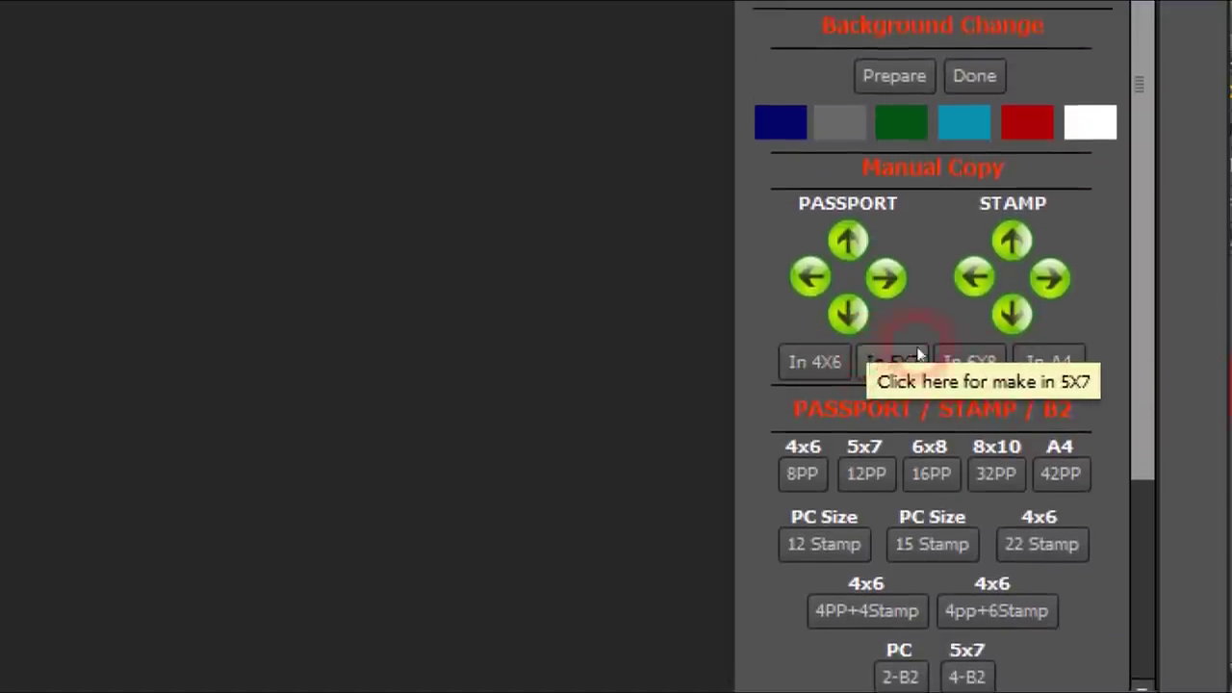
{"action": "left_click", "coordinate": [1011, 328]}
{"action": "left_click", "coordinate": [1011, 331]}
{"action": "left_click", "coordinate": [1049, 344]}
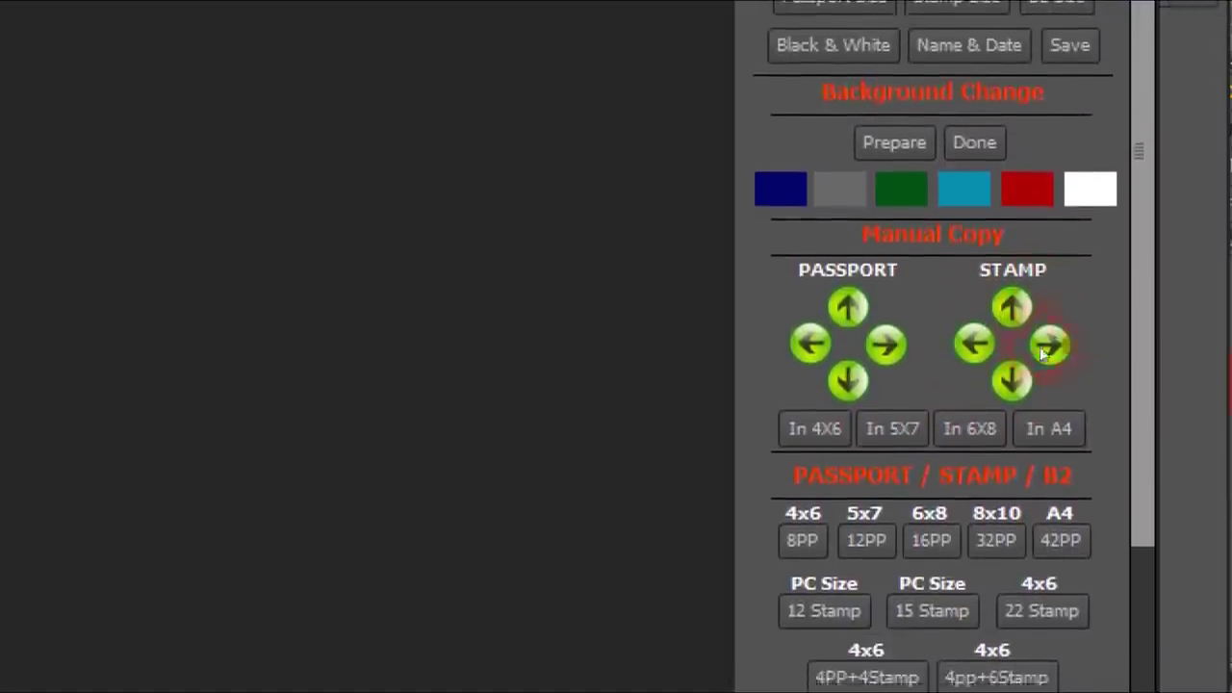
{"action": "left_click", "coordinate": [849, 377]}
{"action": "left_click", "coordinate": [819, 358]}
Step: Preview the 8-, 12- and 16-copy passport and stamp layouts, then launch 4PP+4Stamp
{"action": "left_click", "coordinate": [867, 349]}
{"action": "left_click", "coordinate": [802, 251]}
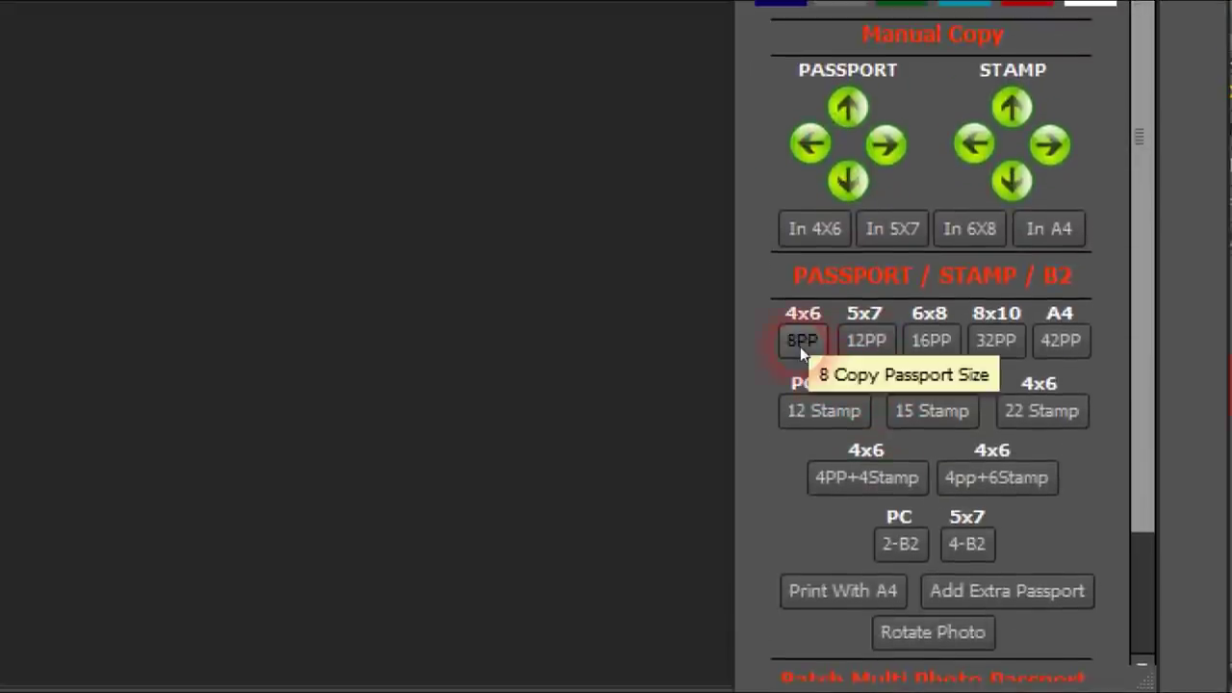
{"action": "left_click", "coordinate": [866, 346]}
{"action": "left_click", "coordinate": [931, 346]}
{"action": "left_click", "coordinate": [853, 355]}
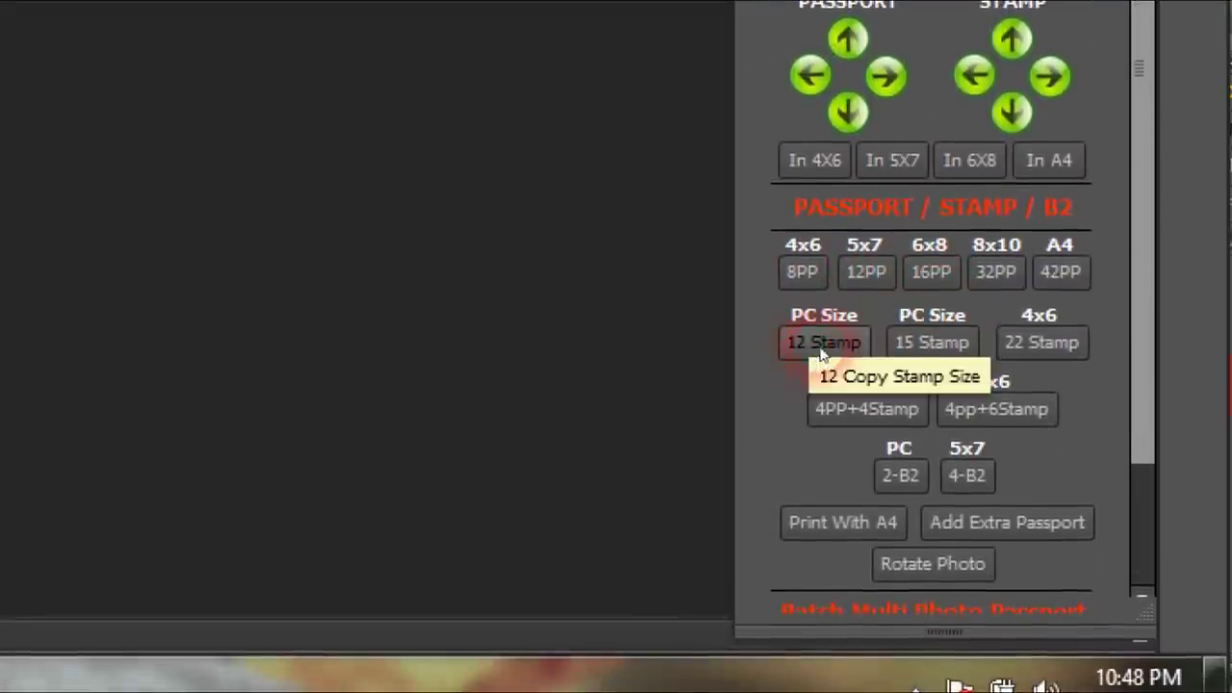
{"action": "left_click", "coordinate": [923, 349]}
{"action": "left_click", "coordinate": [1023, 347]}
{"action": "left_click", "coordinate": [872, 377]}
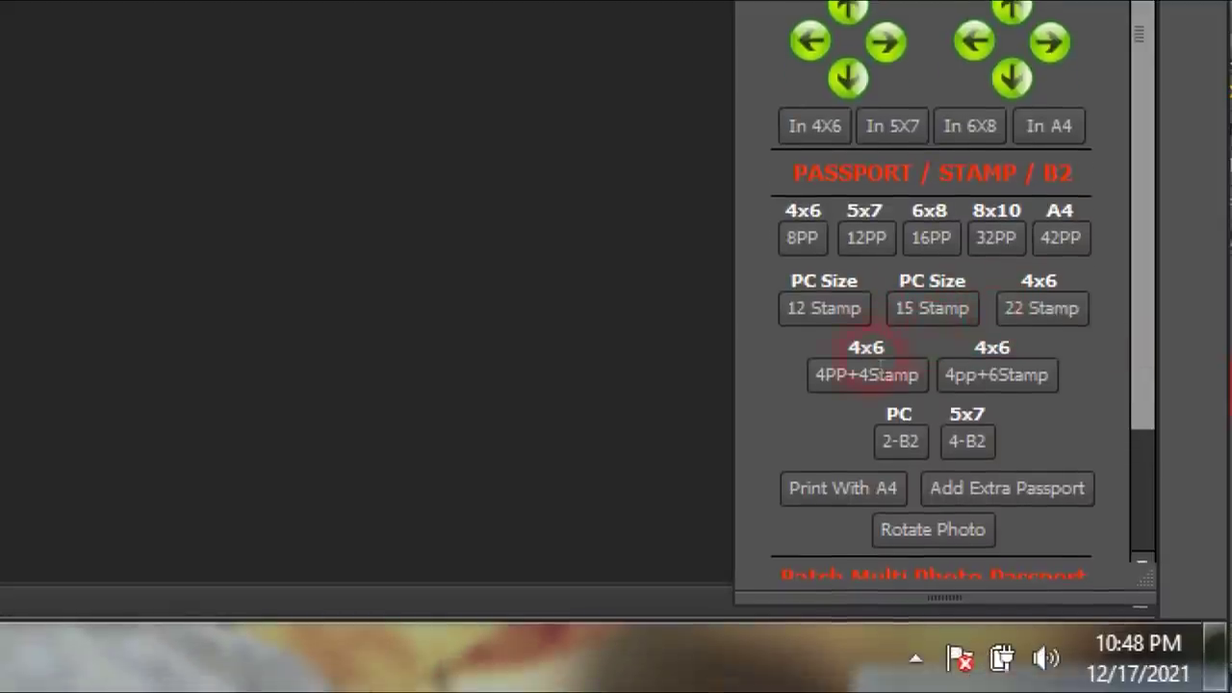
{"action": "left_click", "coordinate": [817, 382]}
{"action": "left_click", "coordinate": [985, 374]}
{"action": "left_click", "coordinate": [871, 371]}
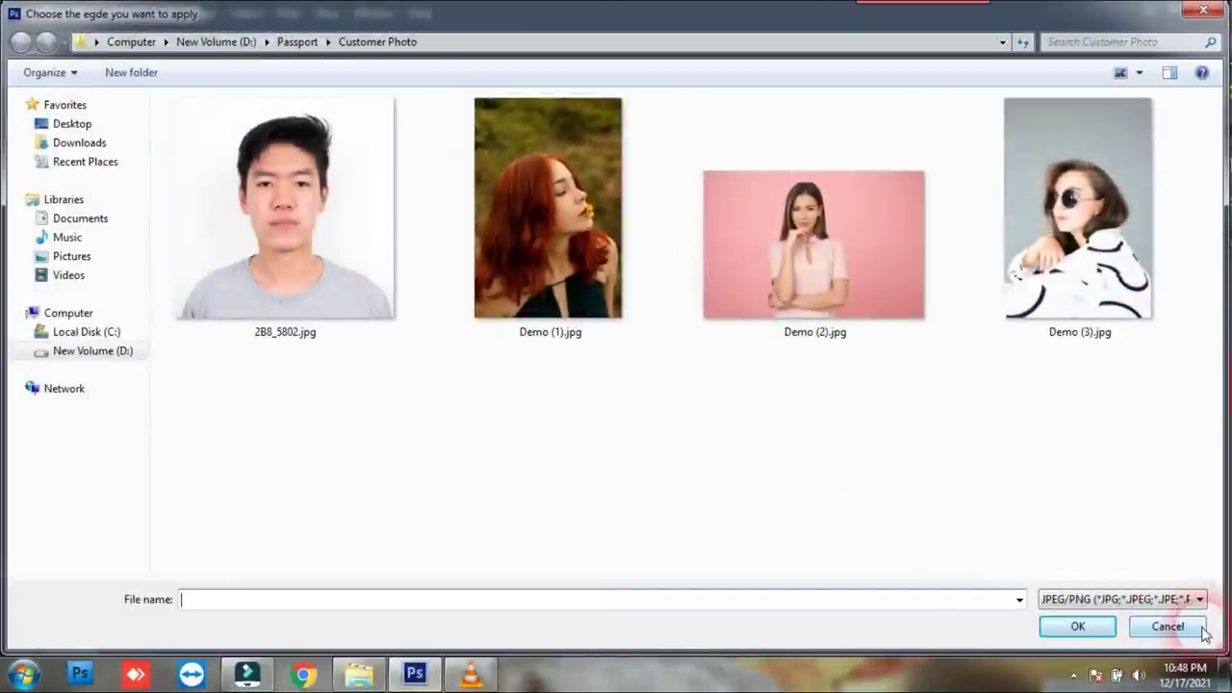
Step: Cancel the photo picker, dismiss the script alert, and open photo 03.jpg
{"action": "left_click", "coordinate": [1171, 626]}
{"action": "left_click", "coordinate": [701, 397]}
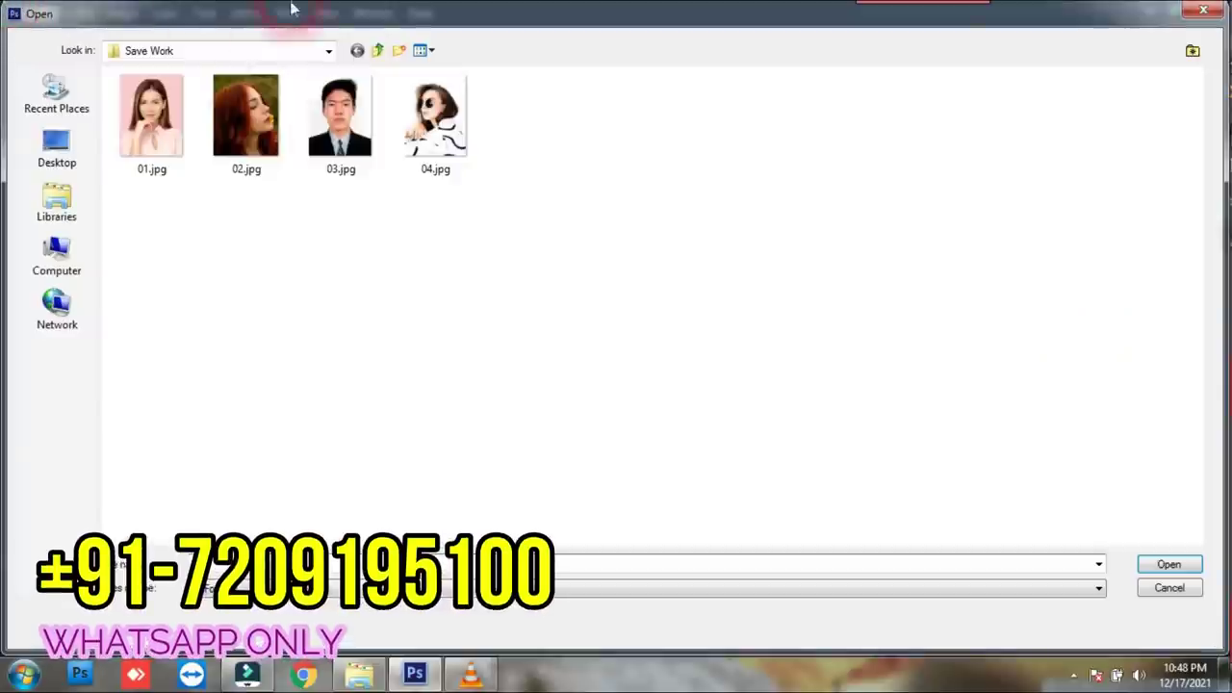
{"action": "double_click", "coordinate": [339, 145]}
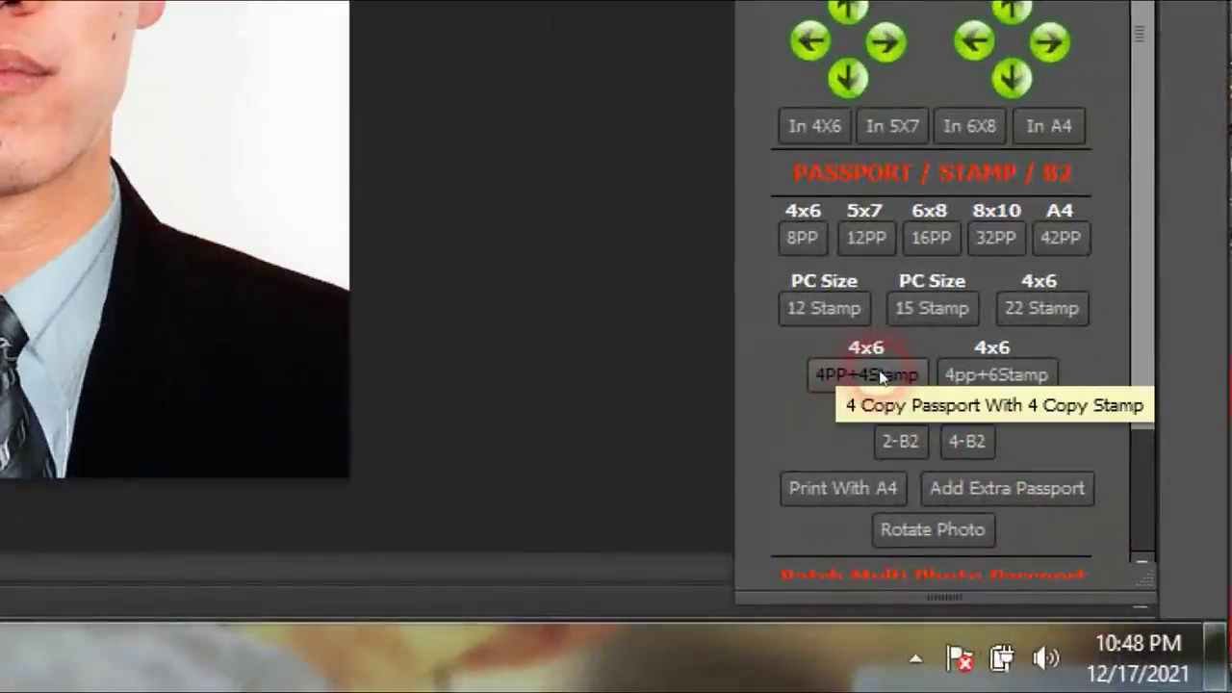
Step: Lay out 03.jpg as four passport and four stamp copies on a 4x6 sheet with borders
{"action": "left_click", "coordinate": [881, 375]}
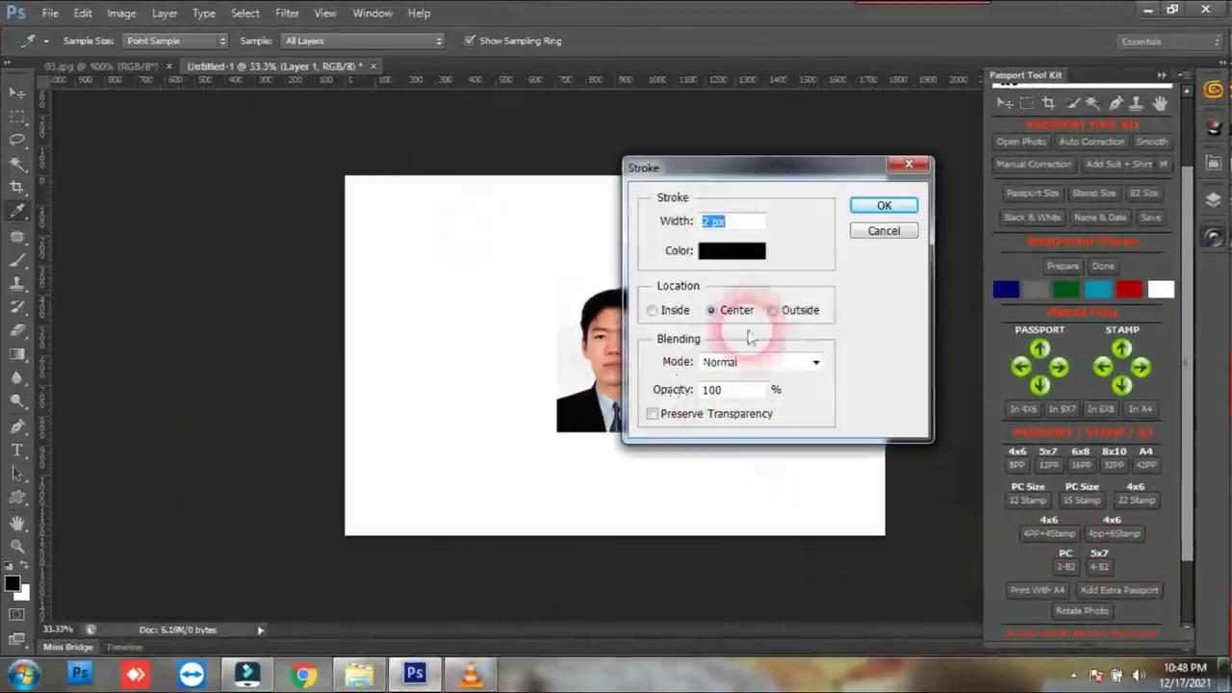
{"action": "left_click", "coordinate": [876, 206]}
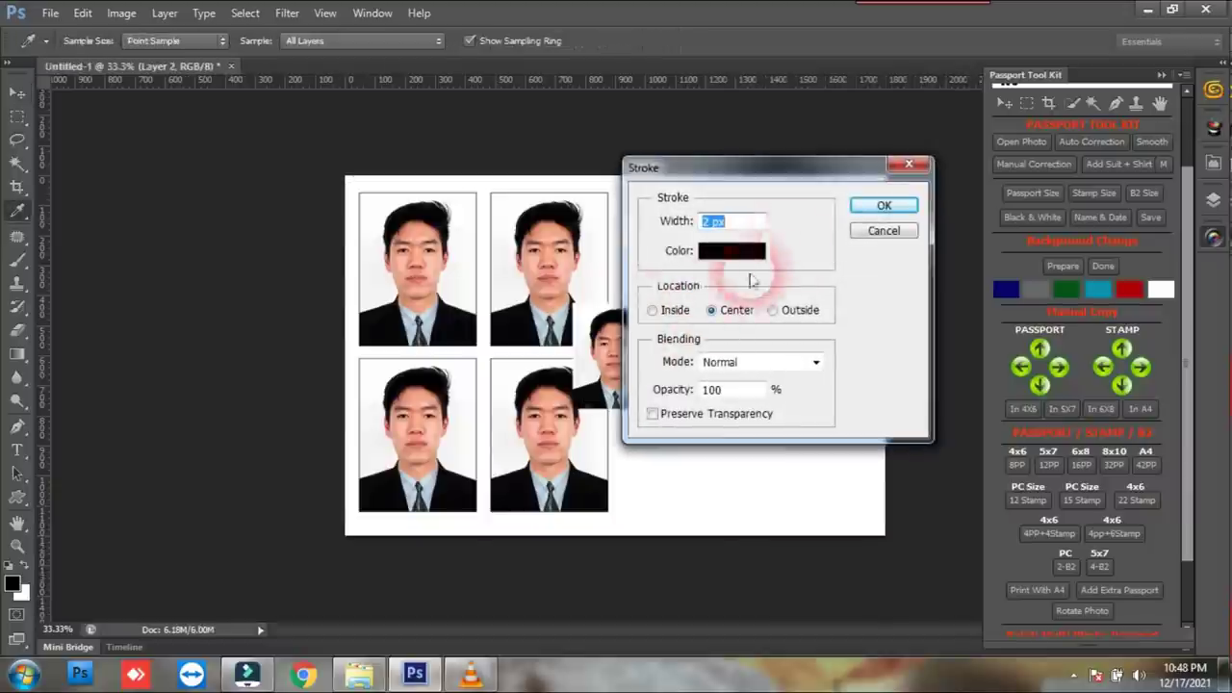
{"action": "left_click", "coordinate": [856, 210]}
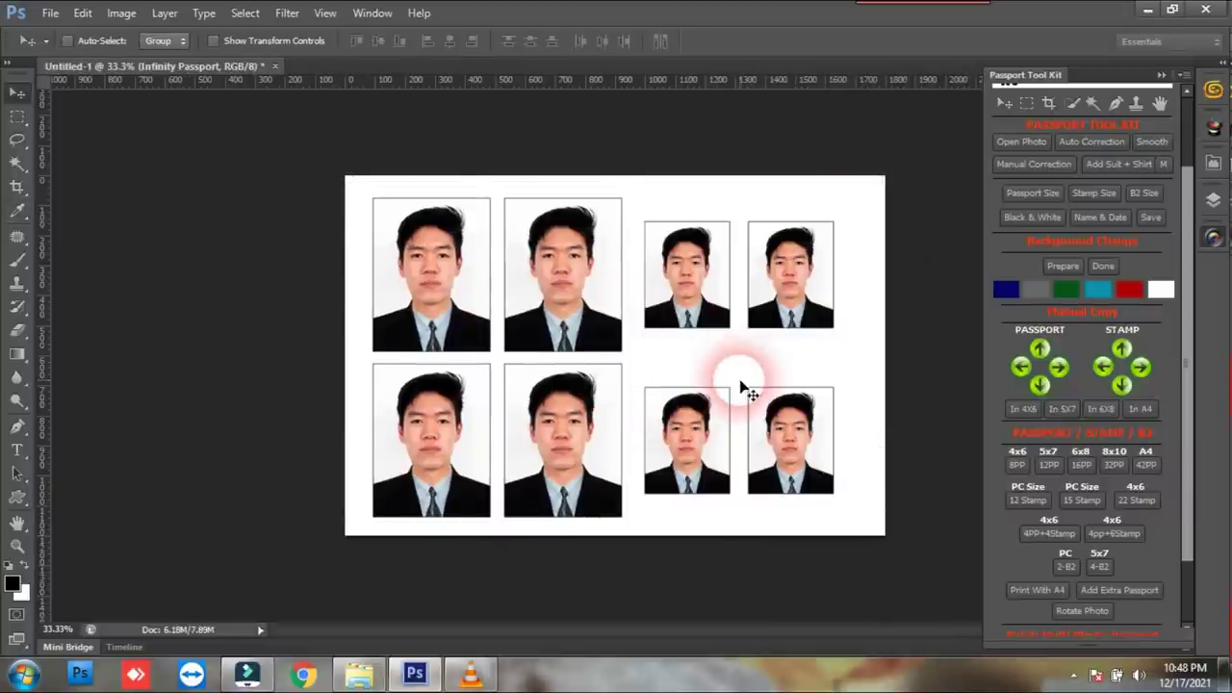
{"action": "left_click", "coordinate": [438, 207]}
Step: Close the finished sheet without saving and reopen photo 03.jpg
{"action": "left_click", "coordinate": [275, 67]}
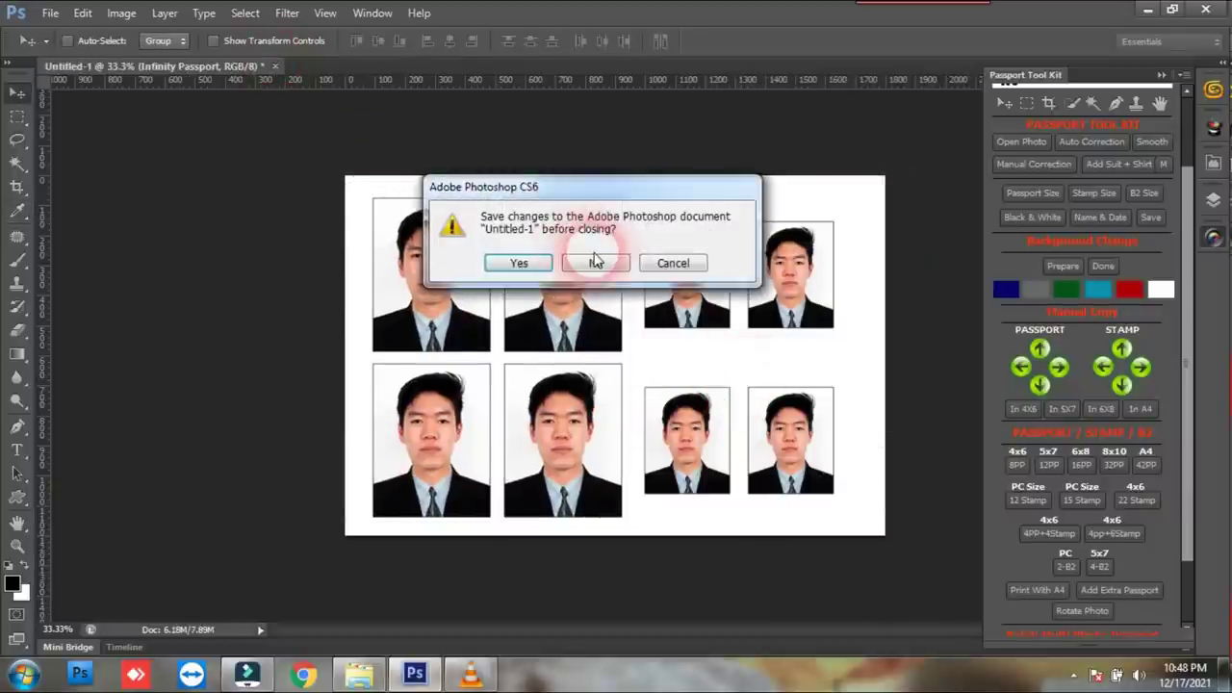
{"action": "left_click", "coordinate": [595, 263]}
{"action": "double_click", "coordinate": [824, 265]}
{"action": "double_click", "coordinate": [349, 130]}
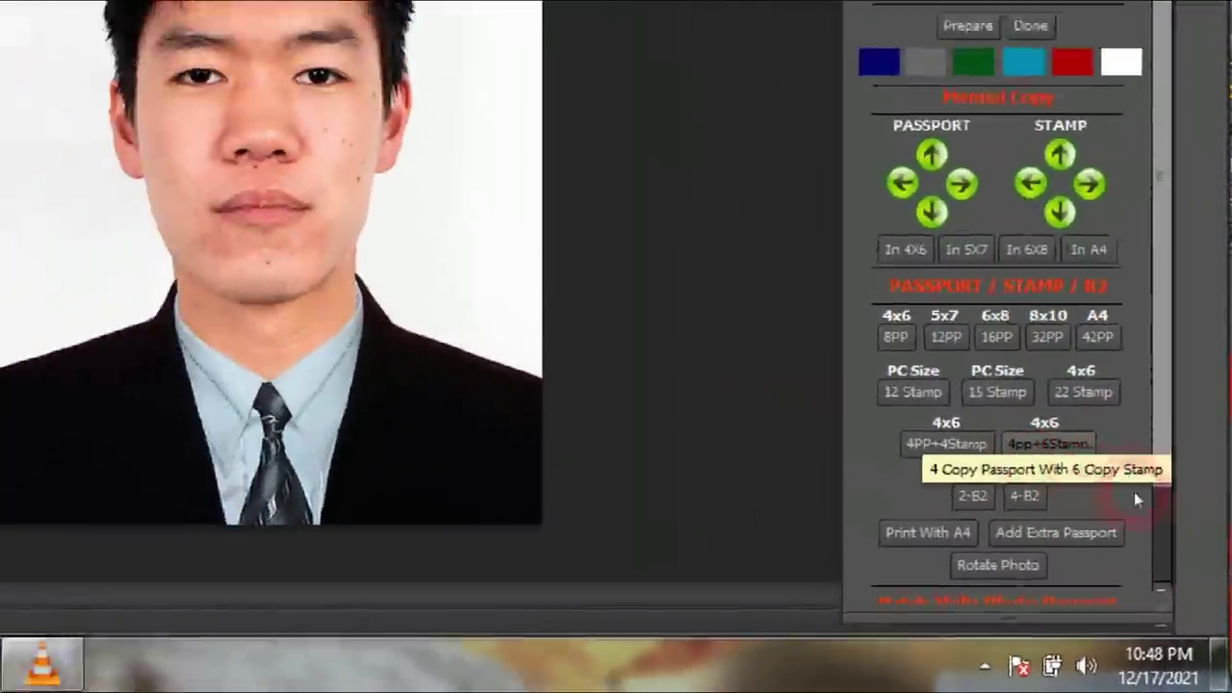
Step: Build the 4pp+6Stamp sheet from 03.jpg, confirming borders for passport and stamp copies
{"action": "left_click", "coordinate": [1114, 534]}
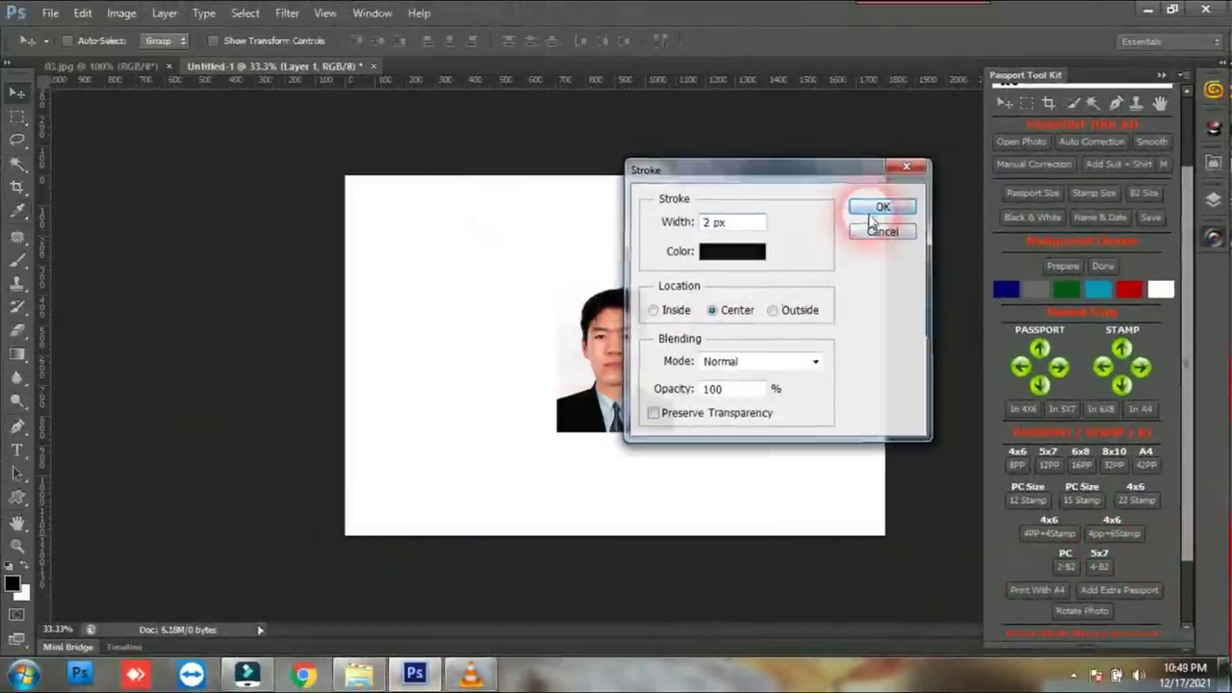
{"action": "left_click", "coordinate": [872, 210]}
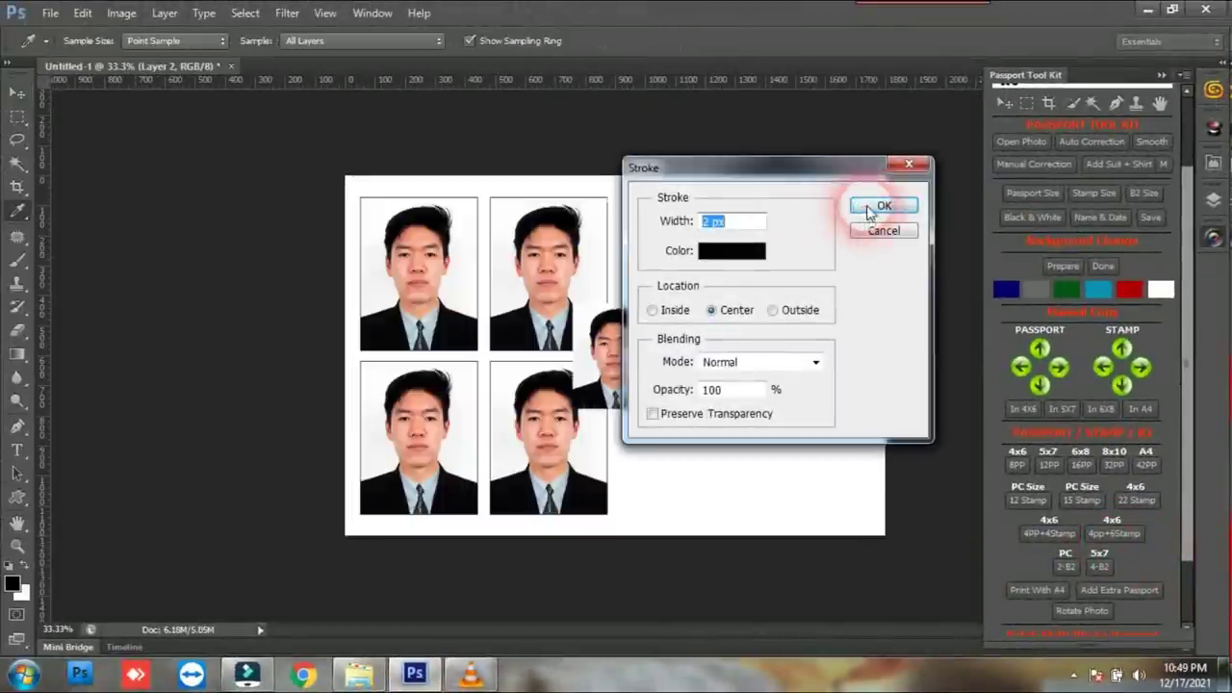
{"action": "left_click", "coordinate": [871, 209]}
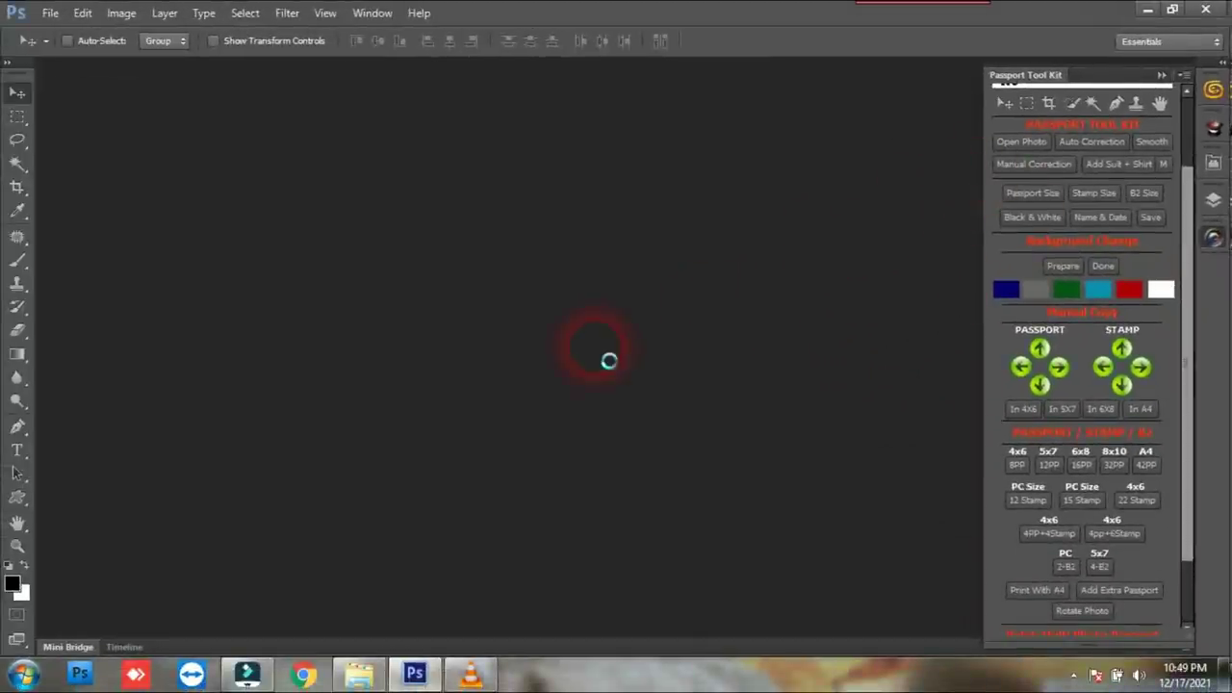
Step: Duplicate the woman's photo and crop it to 2 × 3 inch B2 size around her
{"action": "type", "text": "1"}
{"action": "key", "text": "Return"}
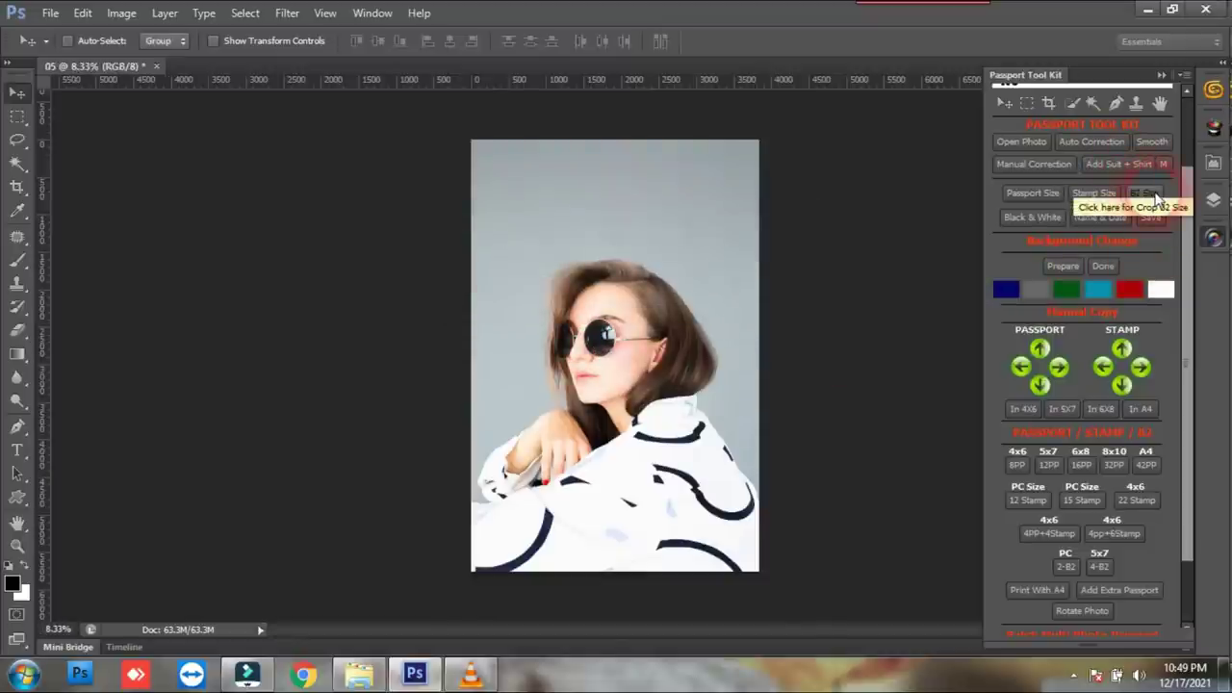
{"action": "left_click", "coordinate": [1156, 196]}
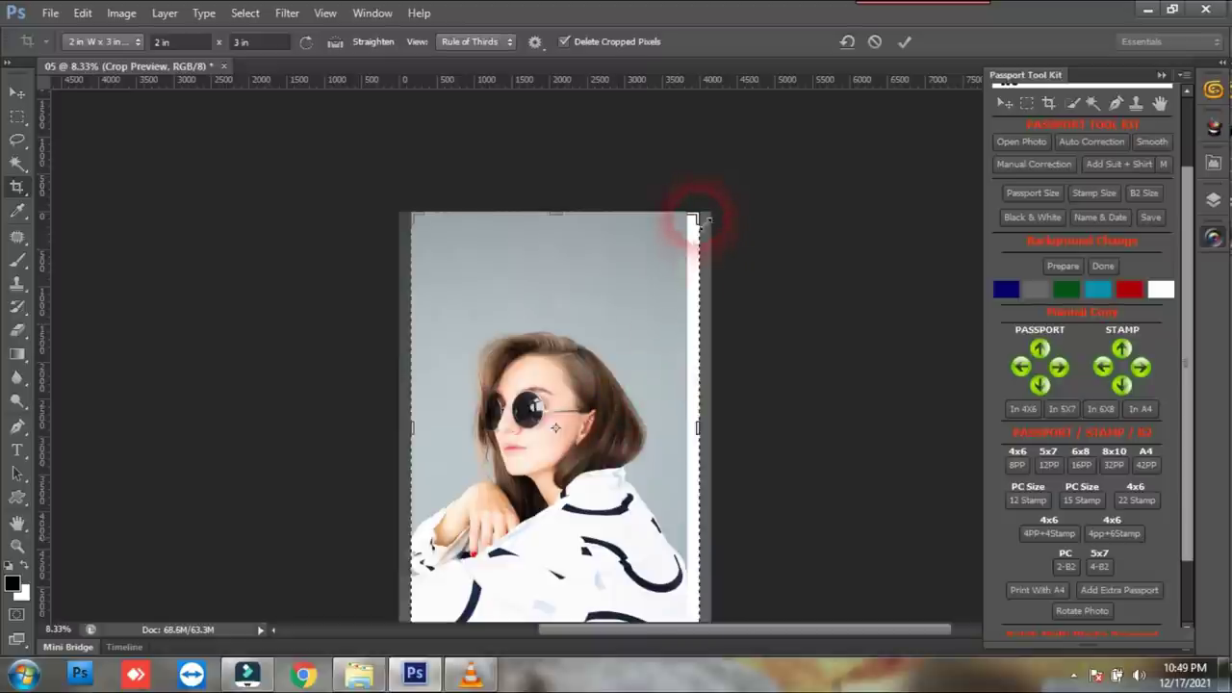
{"action": "left_click_drag", "start_coordinate": [693, 219], "coordinate": [695, 240]}
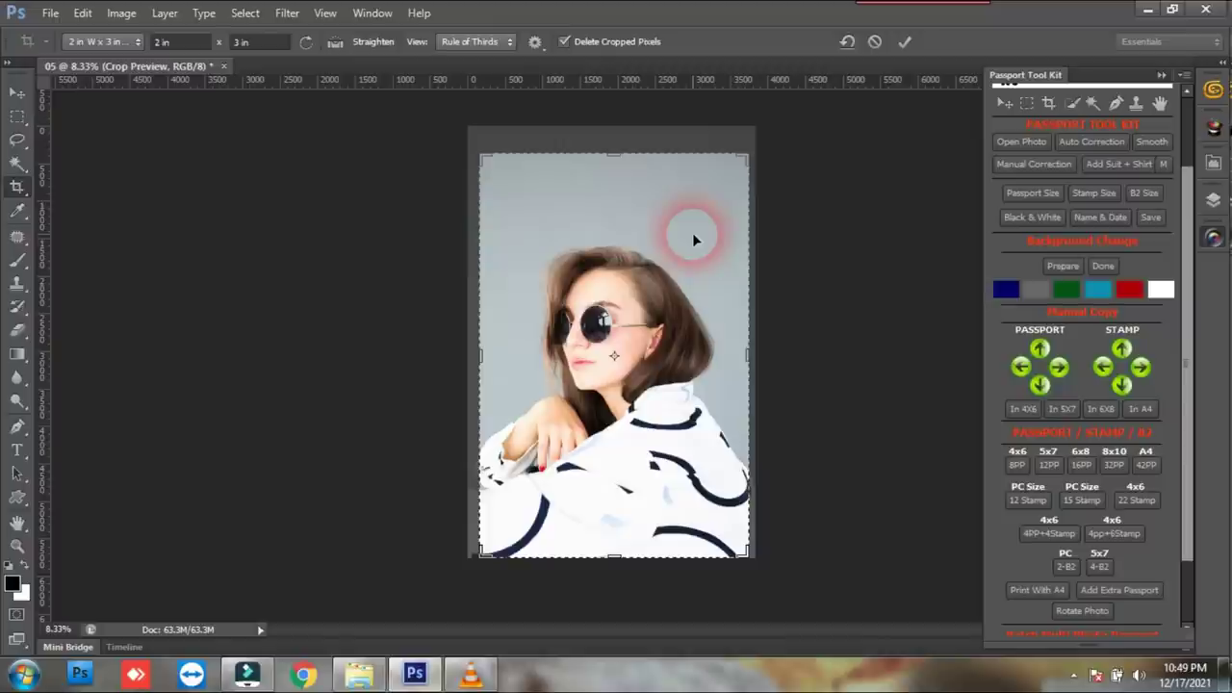
{"action": "left_click_drag", "start_coordinate": [494, 164], "coordinate": [601, 255]}
{"action": "key", "text": "Return"}
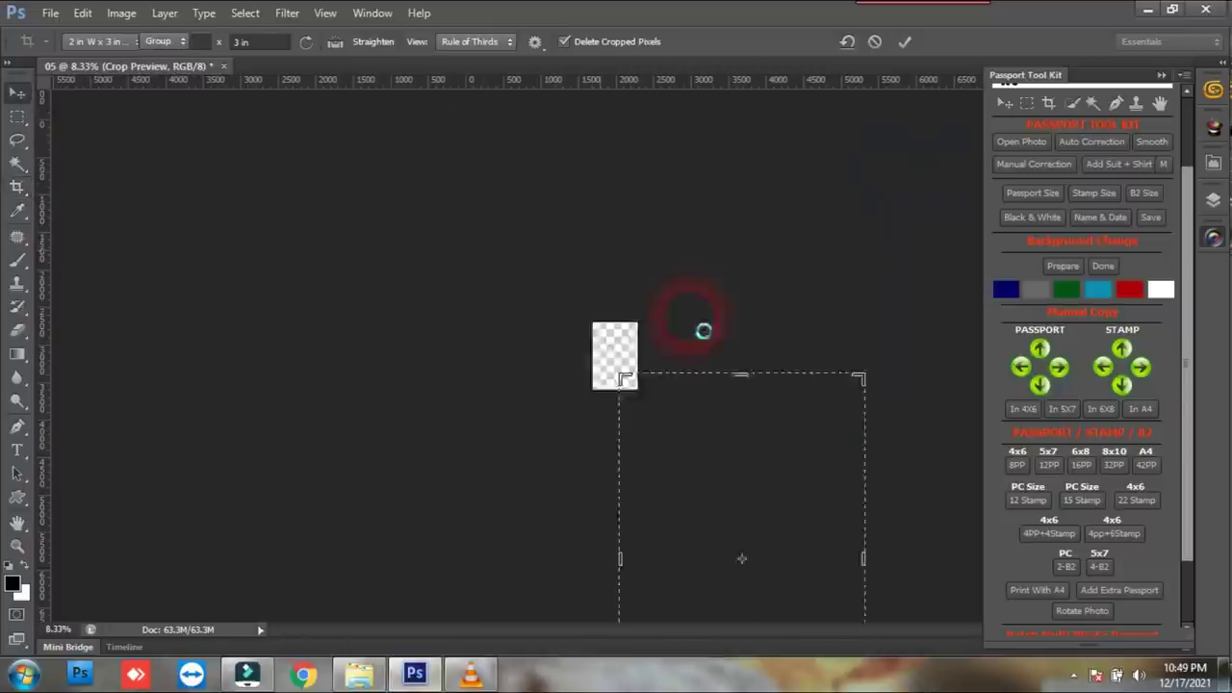
Step: Lay out two bordered B2 copies on a sheet, then close it
{"action": "key", "text": "ctrl+plus"}
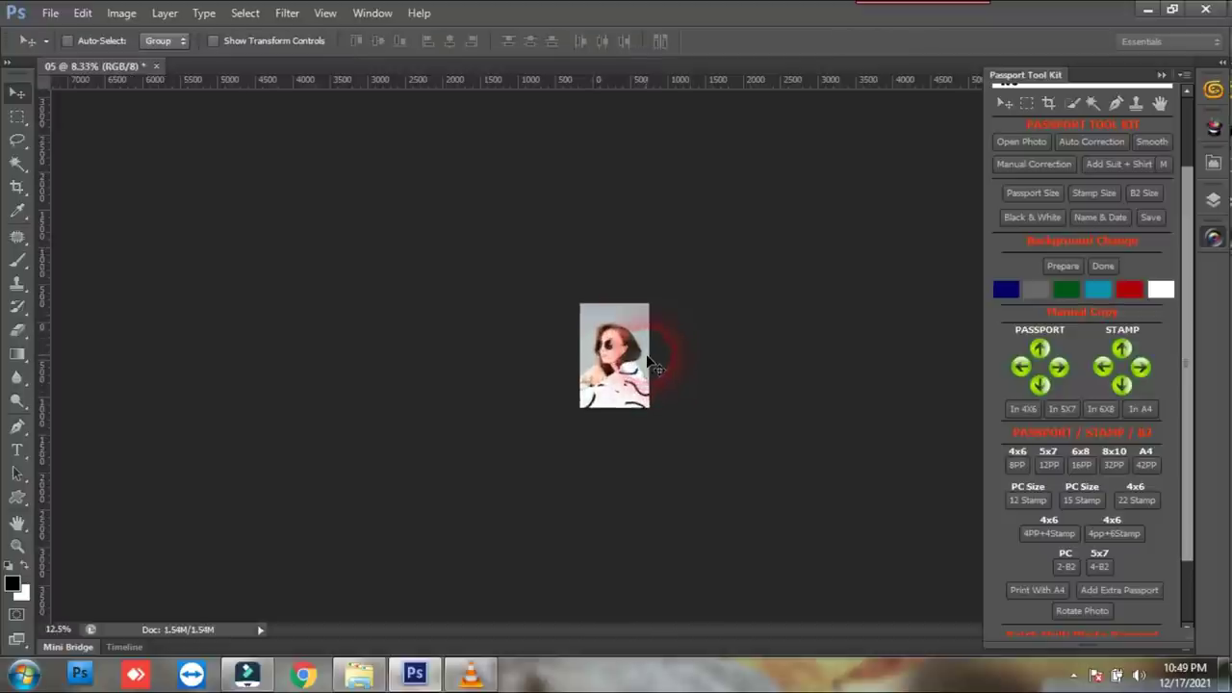
{"action": "key", "text": "ctrl+plus"}
{"action": "key", "text": "ctrl+plus"}
{"action": "key", "text": "ctrl+plus"}
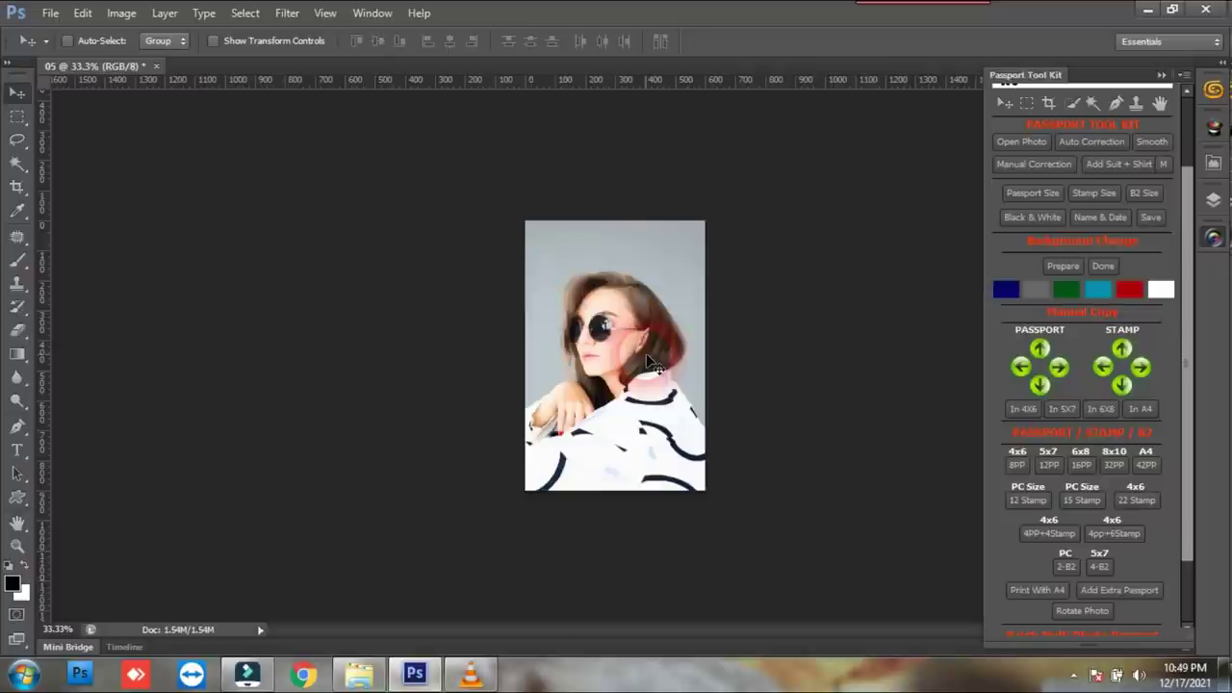
{"action": "scroll", "coordinate": [1143, 553], "scroll_direction": "down", "scroll_amount": 1}
{"action": "scroll", "coordinate": [1143, 553], "scroll_direction": "down", "scroll_amount": 1}
{"action": "scroll", "coordinate": [1136, 549], "scroll_direction": "down", "scroll_amount": 1}
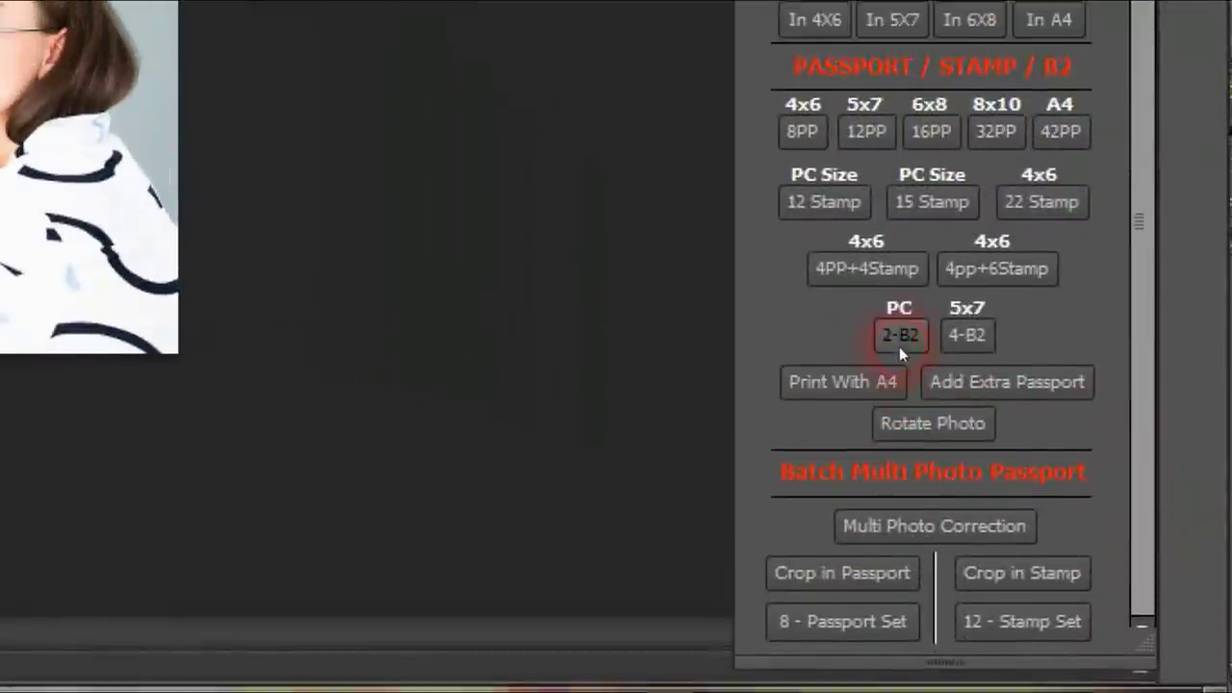
{"action": "left_click", "coordinate": [970, 347]}
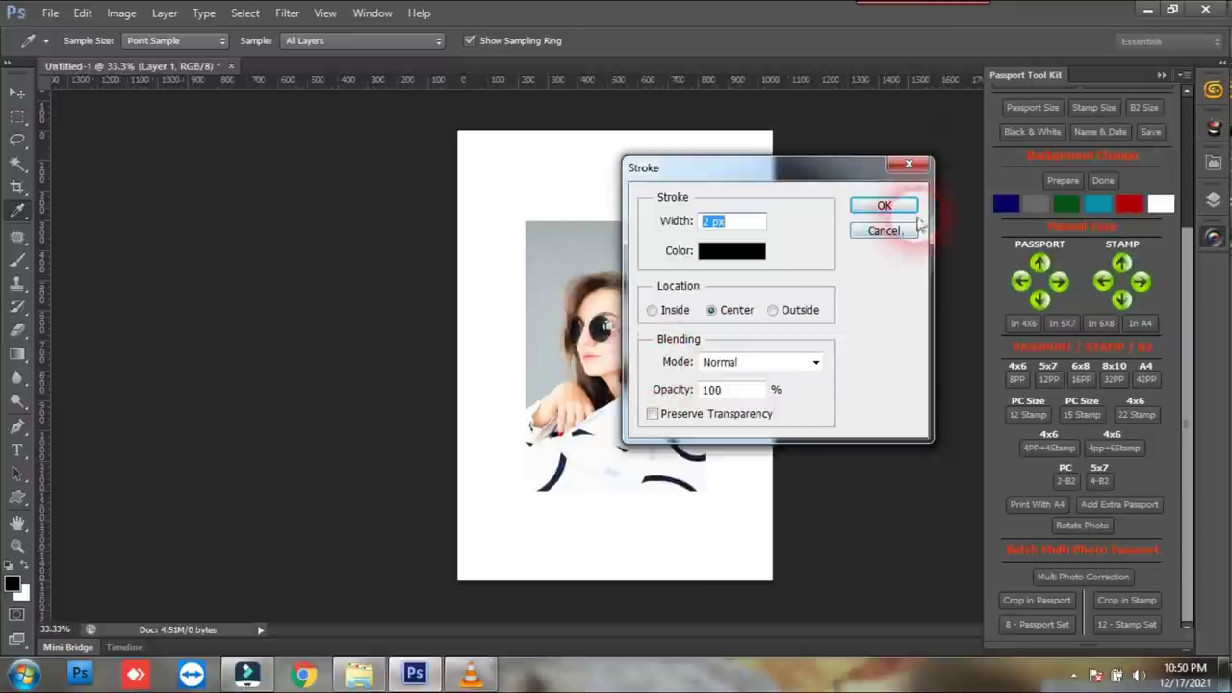
{"action": "left_click", "coordinate": [883, 208]}
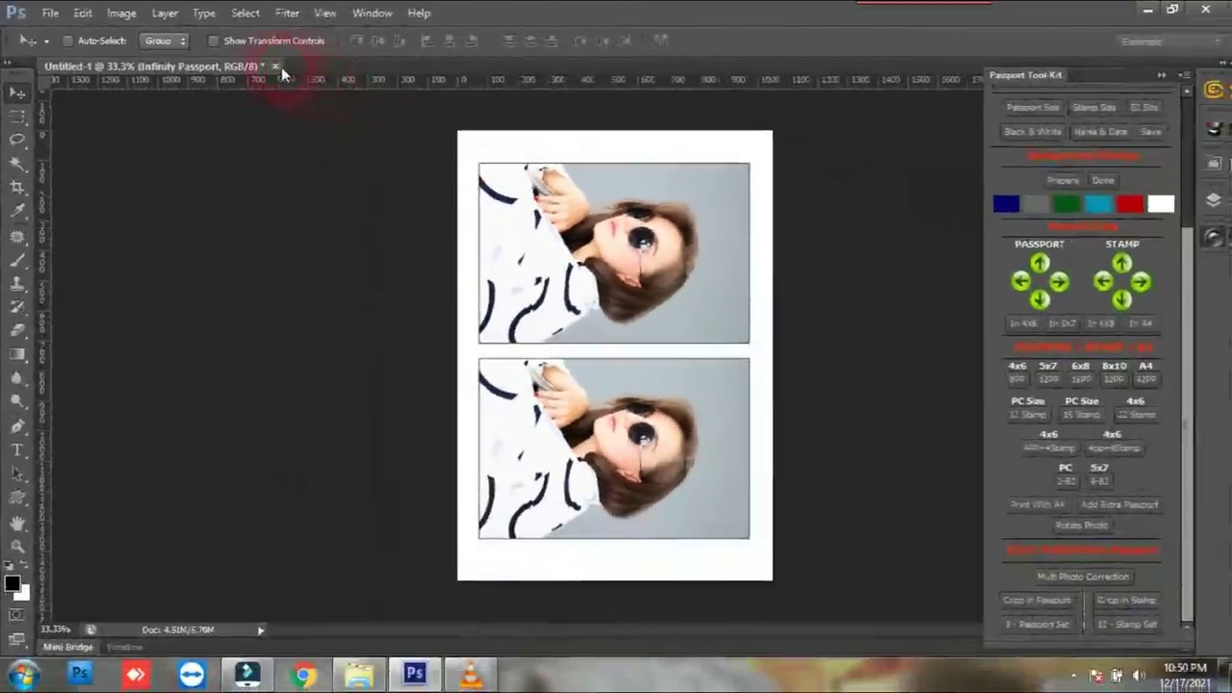
{"action": "left_click", "coordinate": [274, 66]}
Step: Discard the B2 sheet, reopen 03.jpg, and tile it as eight bordered 4x6 passports
{"action": "left_click", "coordinate": [591, 263]}
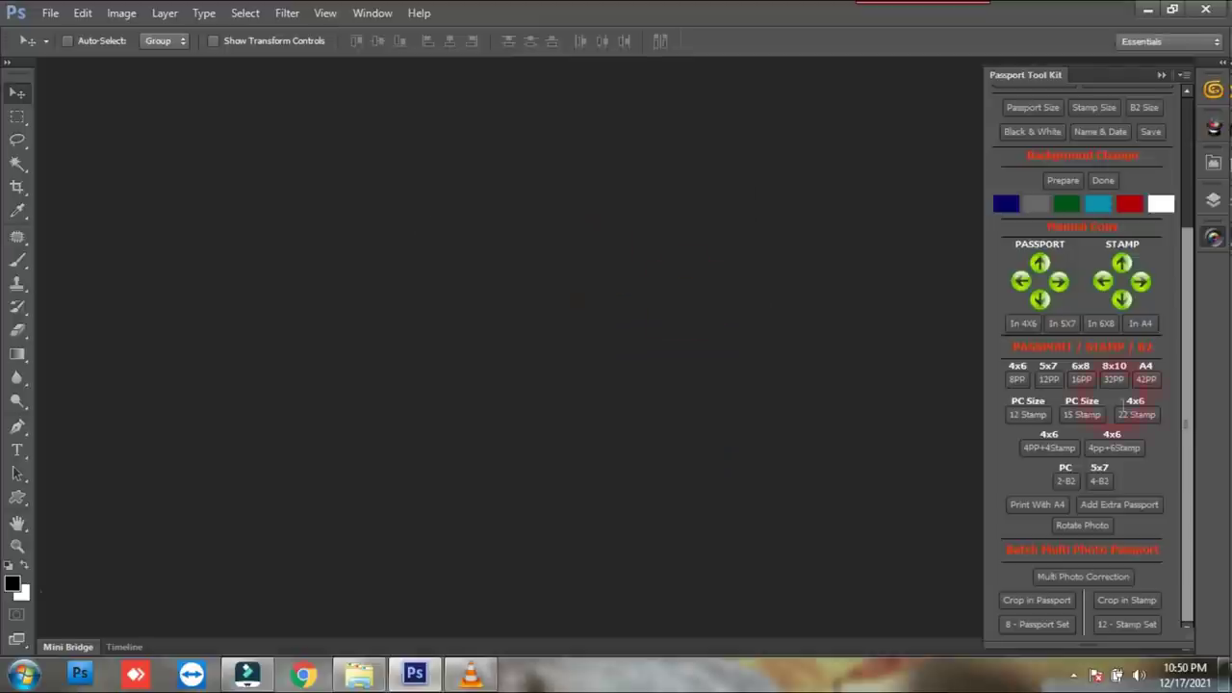
{"action": "scroll", "coordinate": [1131, 316], "scroll_direction": "up", "scroll_amount": 1}
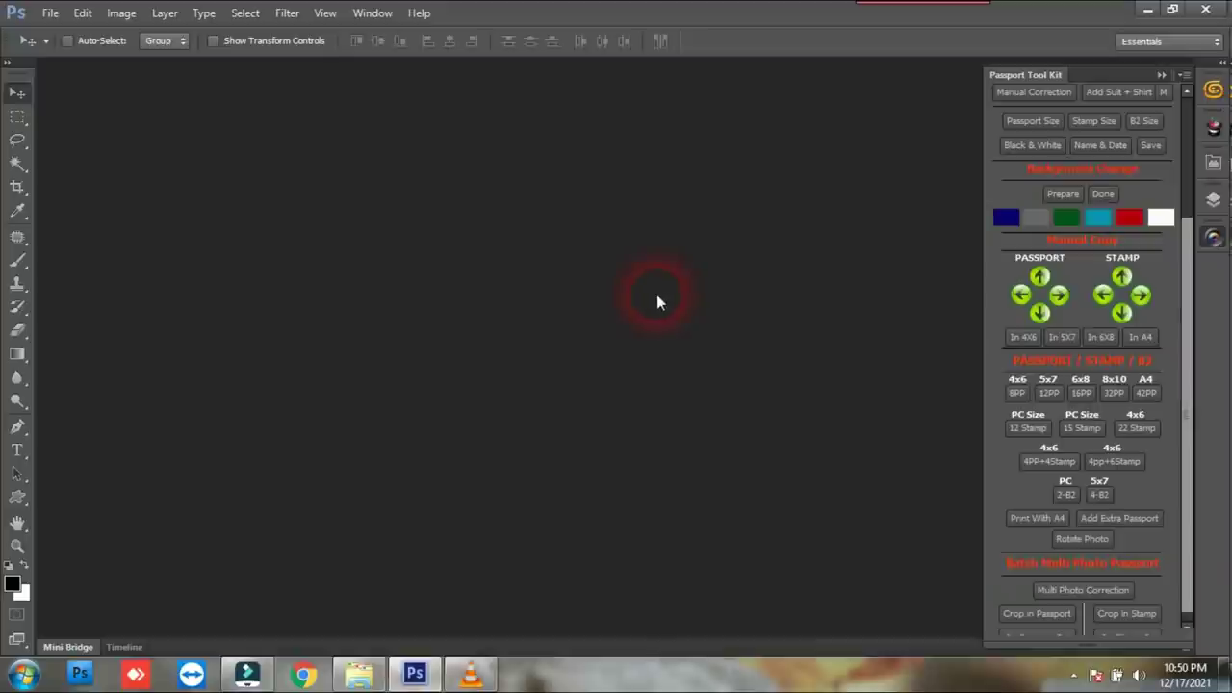
{"action": "double_click", "coordinate": [657, 295]}
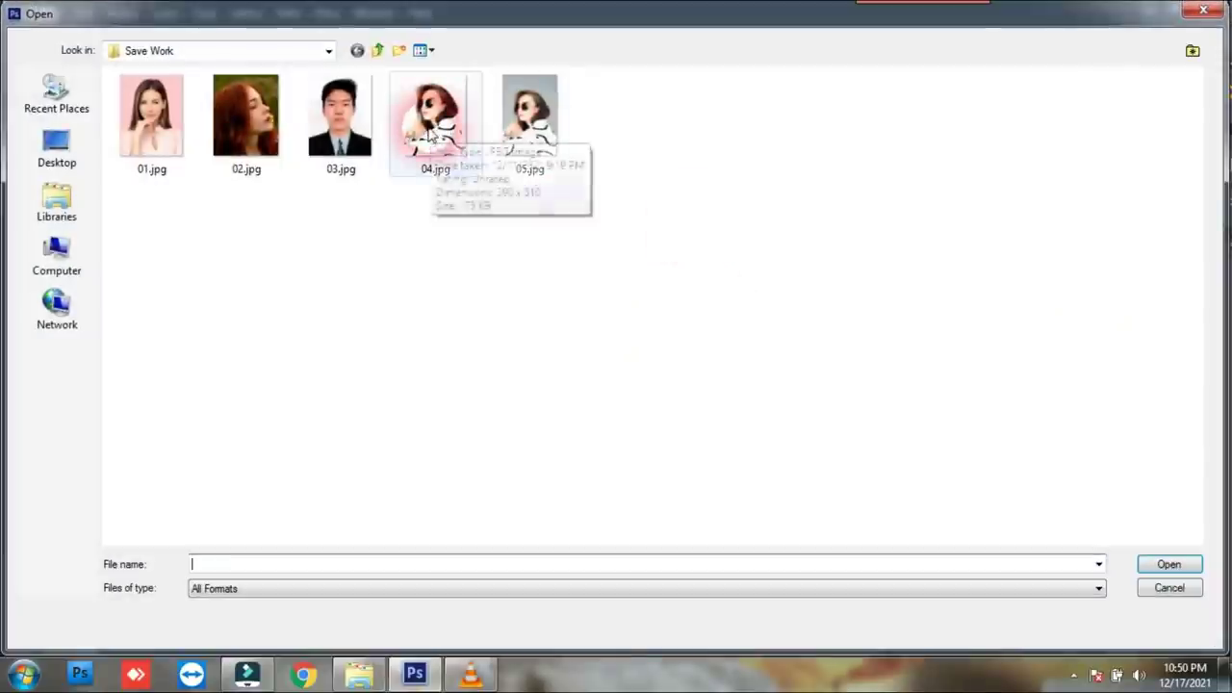
{"action": "double_click", "coordinate": [339, 116]}
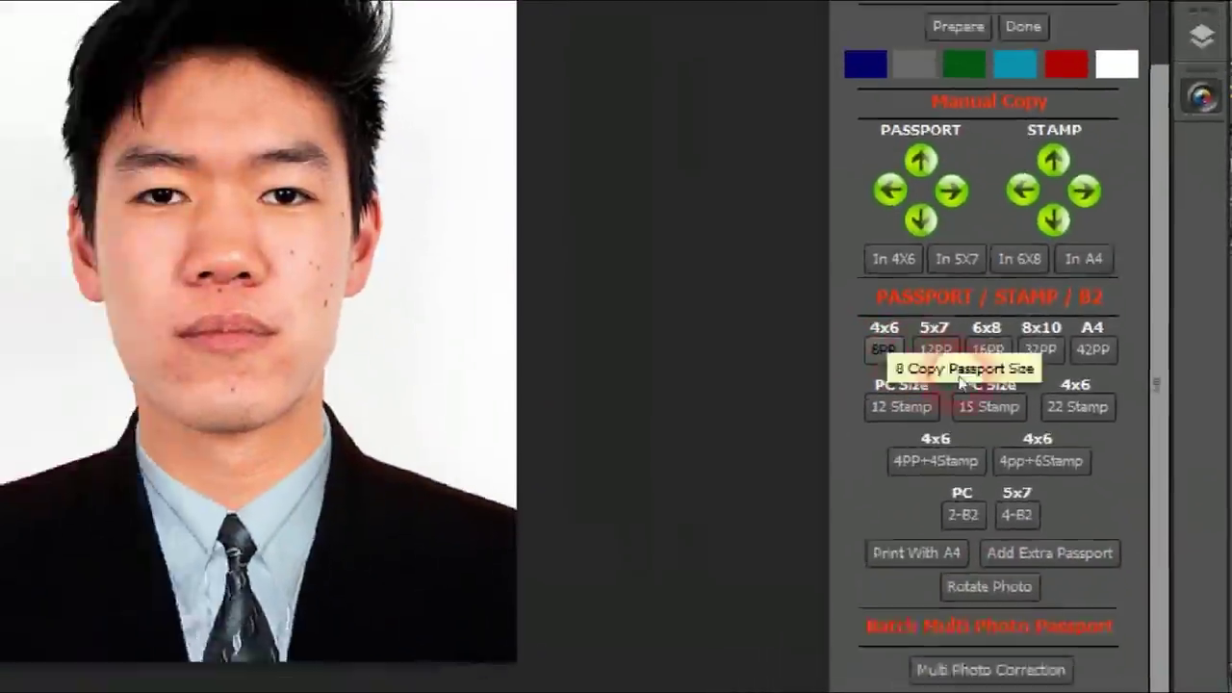
{"action": "left_click", "coordinate": [792, 355]}
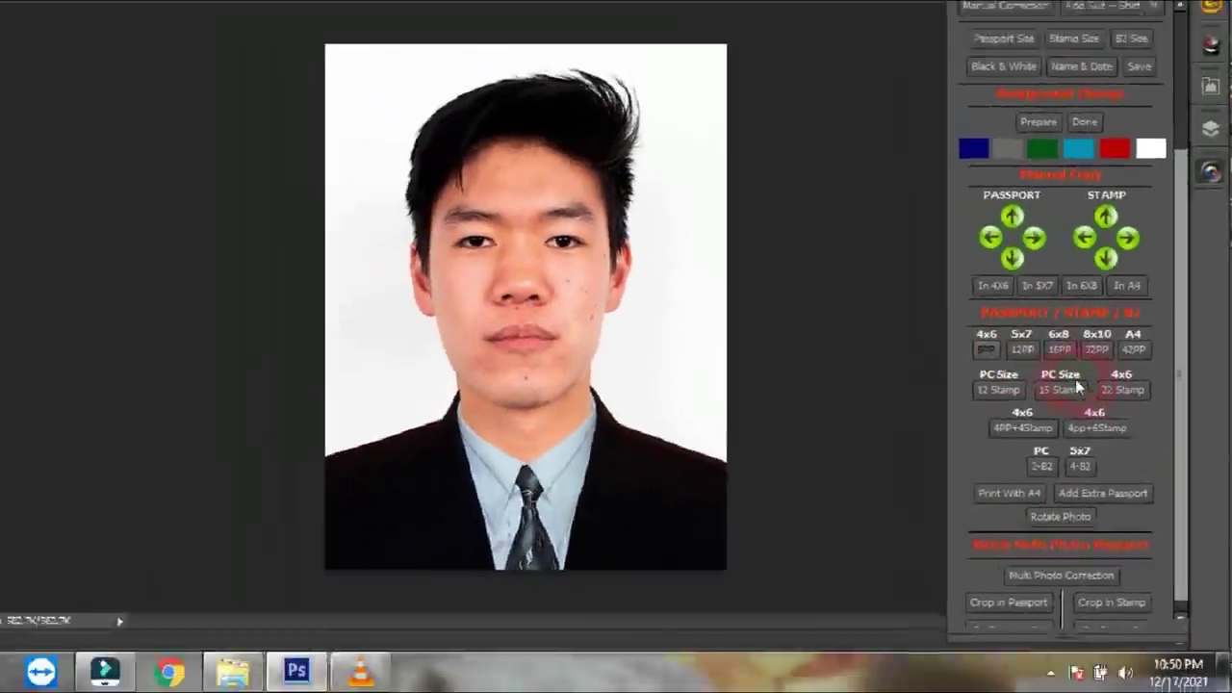
{"action": "left_click", "coordinate": [881, 205]}
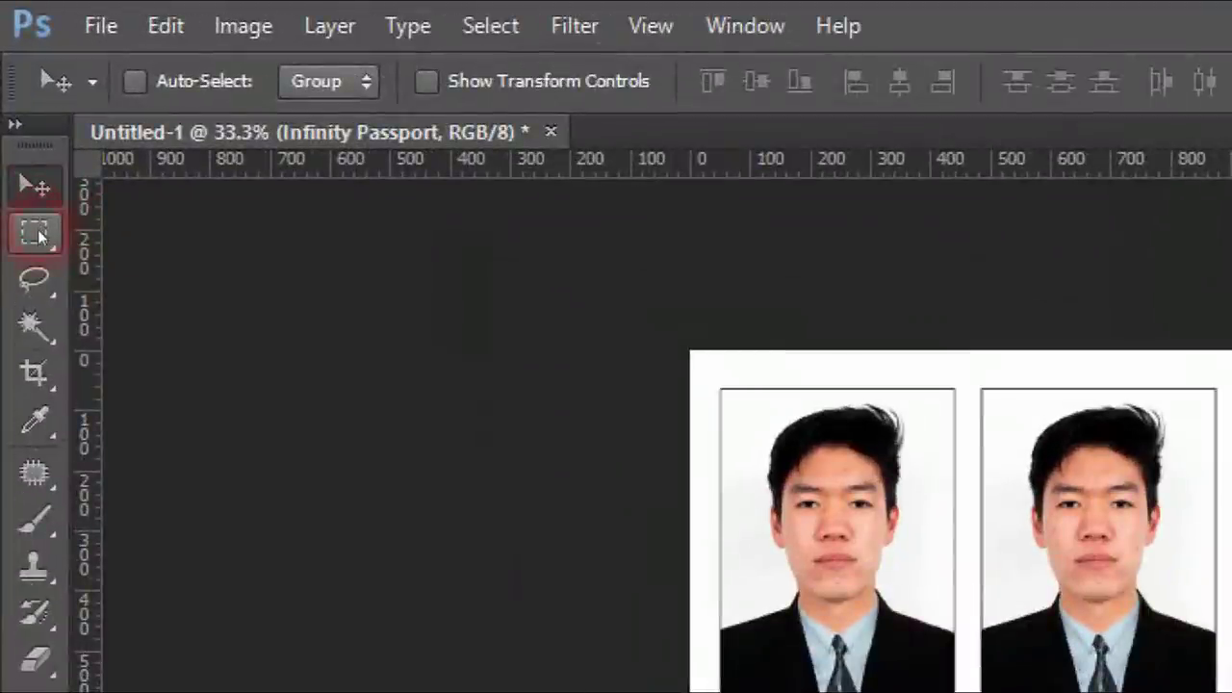
Step: Turn the right two columns and the left column of passport photos black and white
{"action": "left_click", "coordinate": [39, 237]}
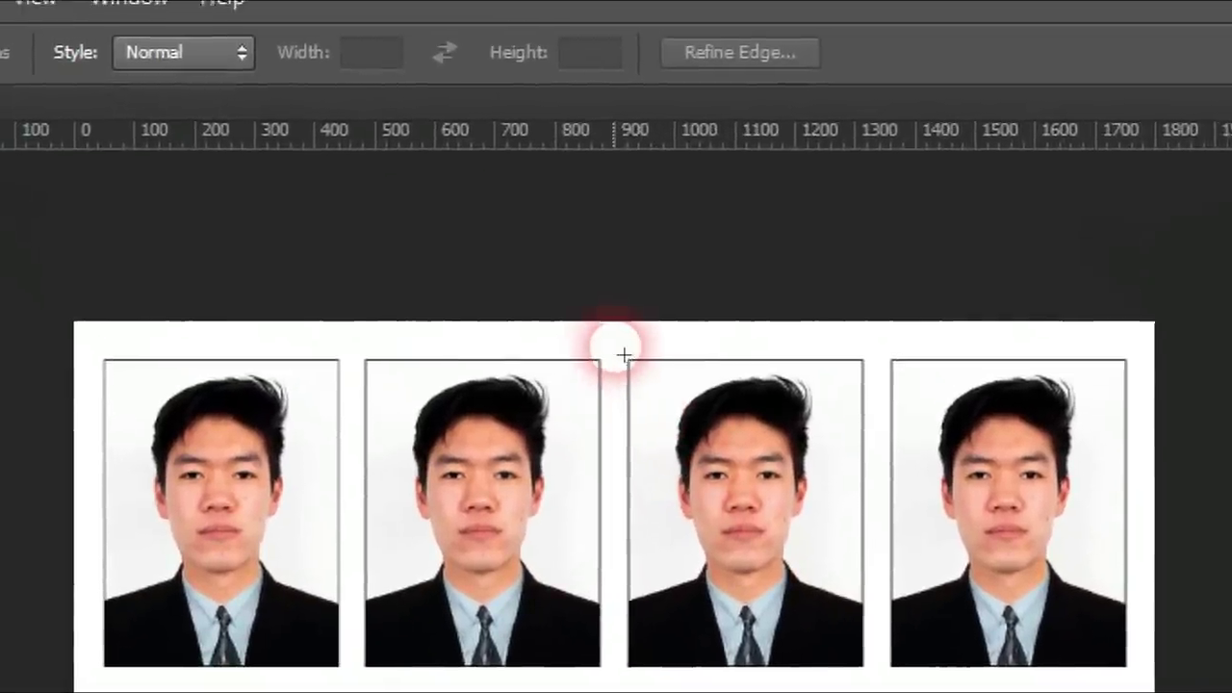
{"action": "mouse_move", "coordinate": [619, 344]}
{"action": "left_mouse_down"}
{"action": "mouse_move", "coordinate": [624, 357]}
{"action": "mouse_move", "coordinate": [944, 339]}
{"action": "left_mouse_up"}
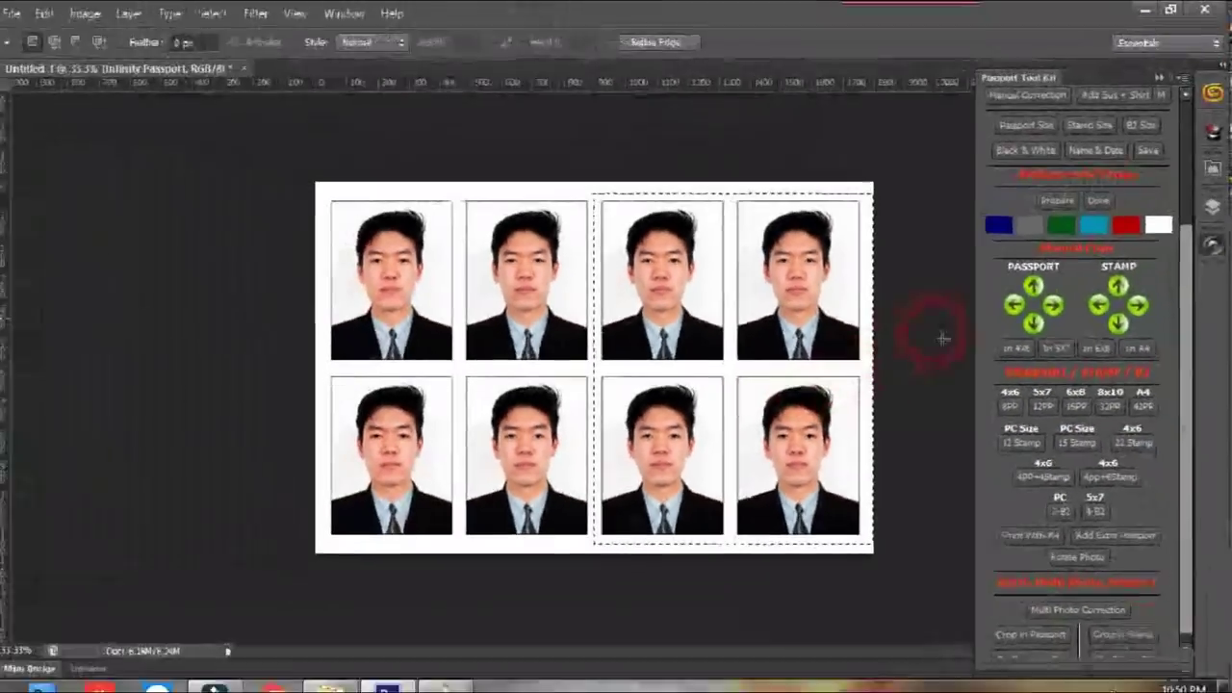
{"action": "scroll", "coordinate": [1191, 230], "scroll_direction": "up", "scroll_amount": 2}
{"action": "scroll", "coordinate": [1191, 229], "scroll_direction": "up", "scroll_amount": 2}
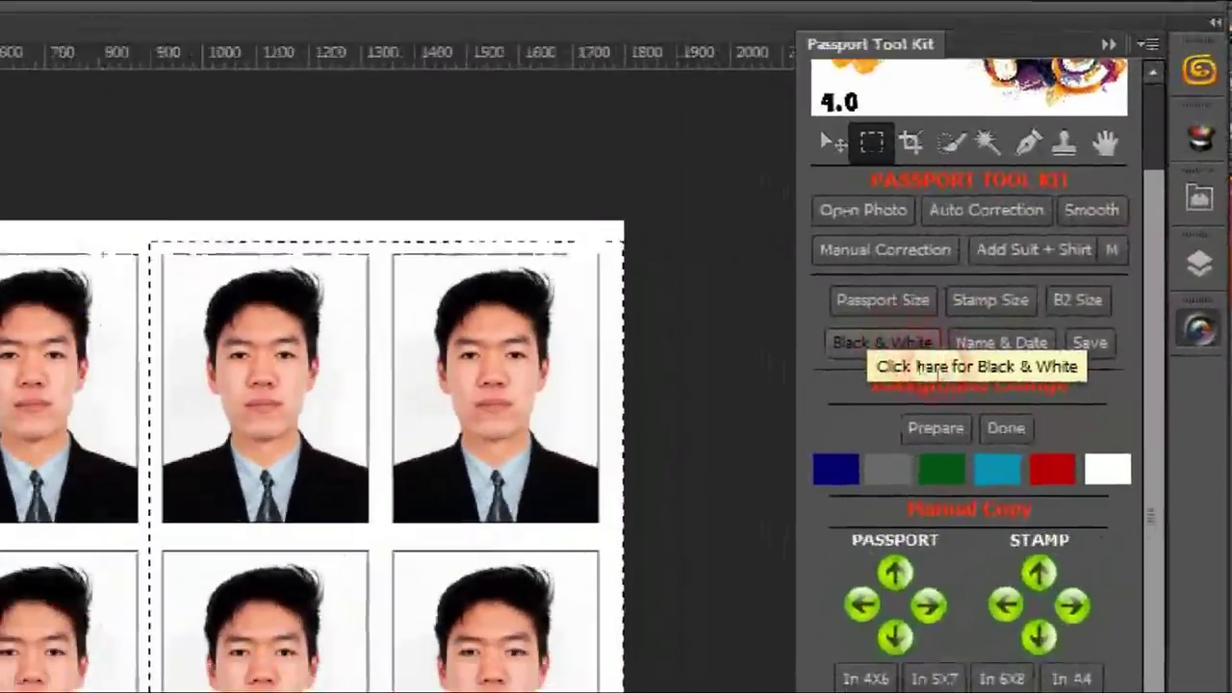
{"action": "left_click", "coordinate": [934, 344]}
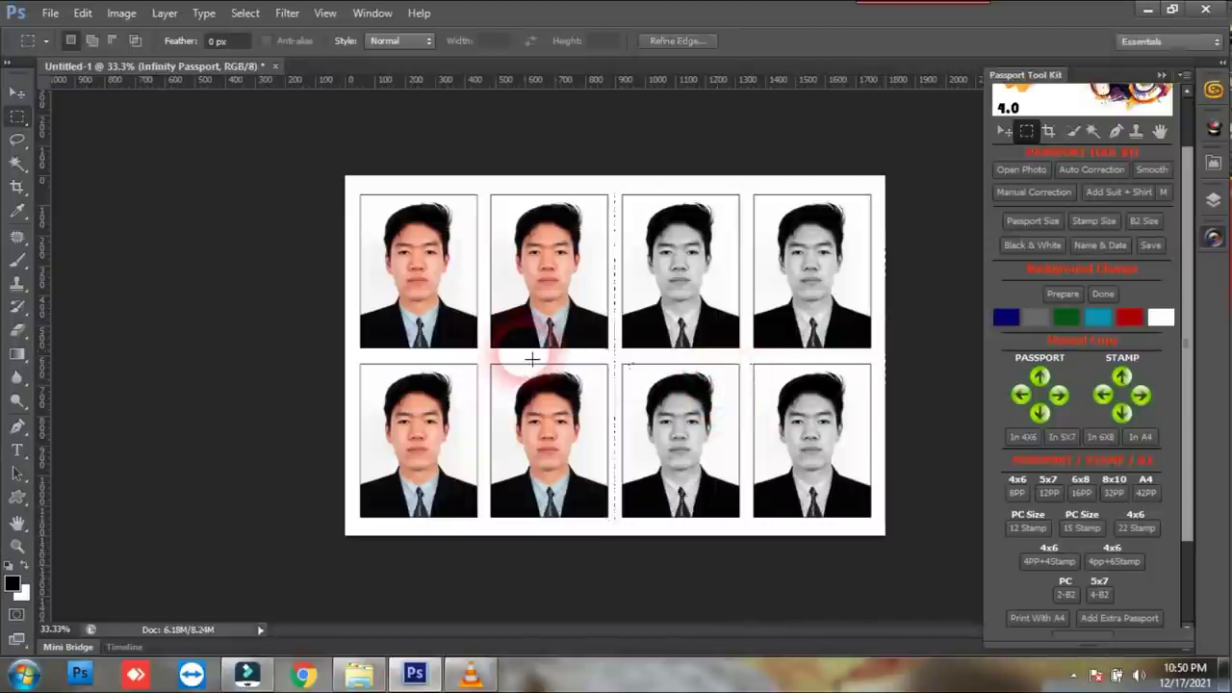
{"action": "mouse_move", "coordinate": [484, 185]}
{"action": "left_mouse_down"}
{"action": "mouse_move", "coordinate": [466, 405]}
{"action": "mouse_move", "coordinate": [332, 534]}
{"action": "left_mouse_up"}
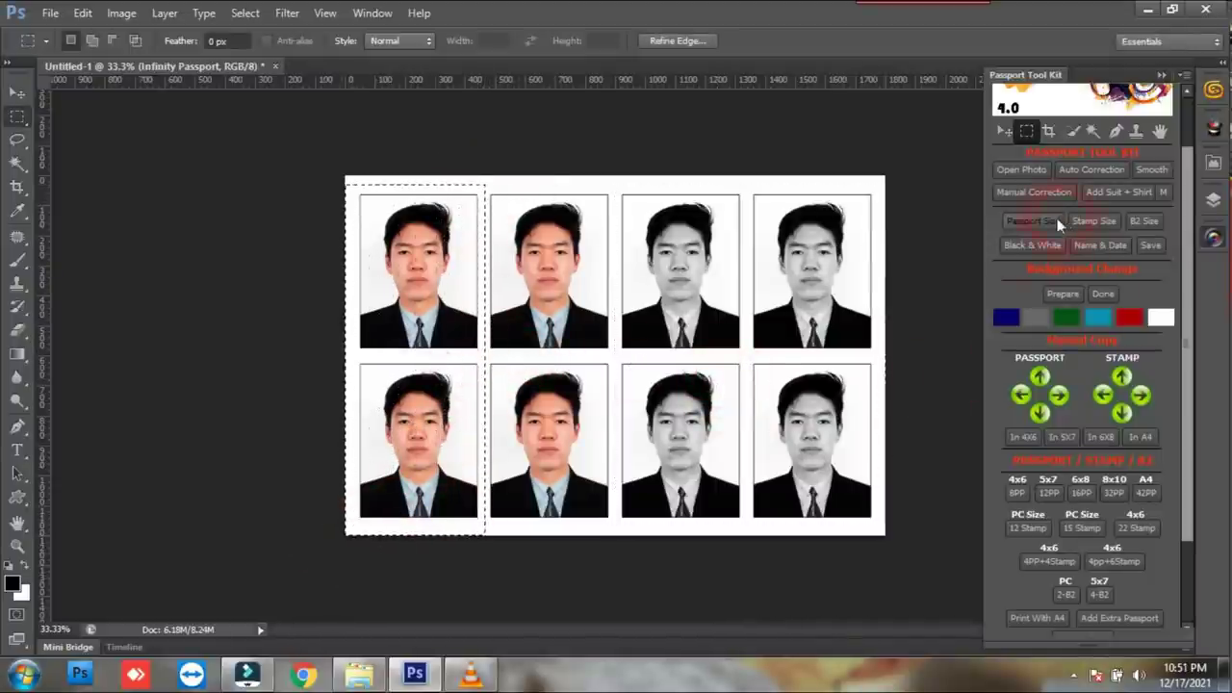
{"action": "left_click", "coordinate": [1031, 247]}
{"action": "left_click", "coordinate": [589, 443]}
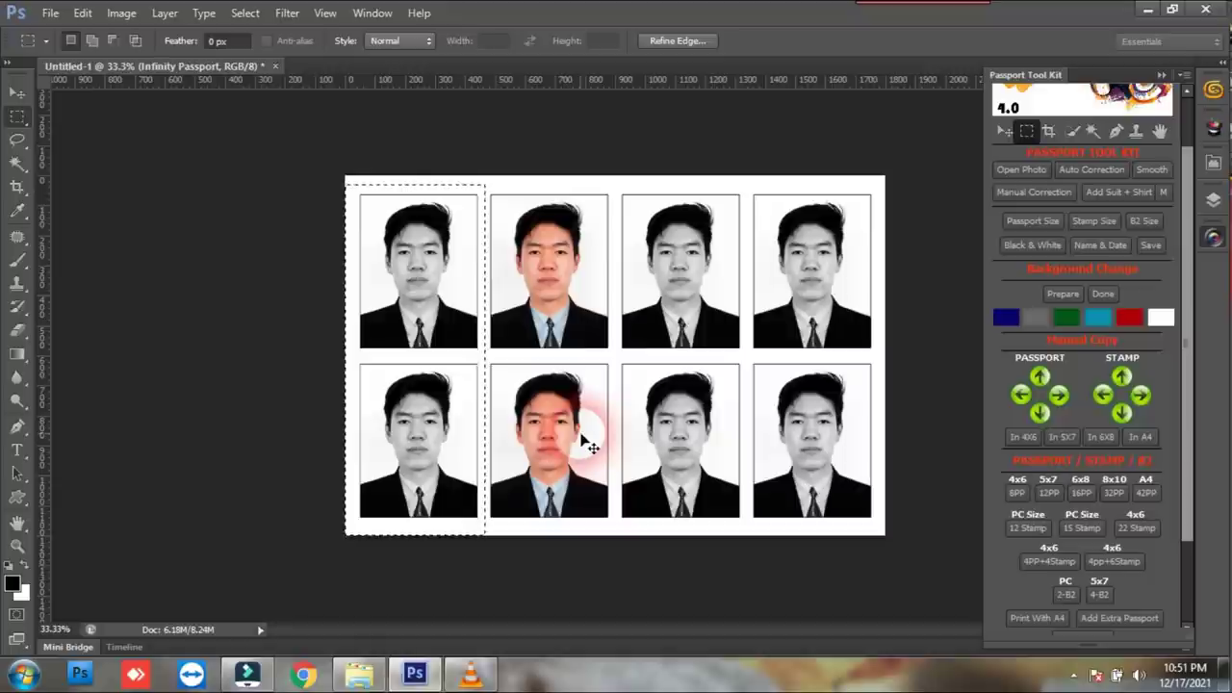
Step: Place the photo sheet on an A4 page, then close the A4 document
{"action": "scroll", "coordinate": [1014, 563], "scroll_direction": "down", "scroll_amount": 1}
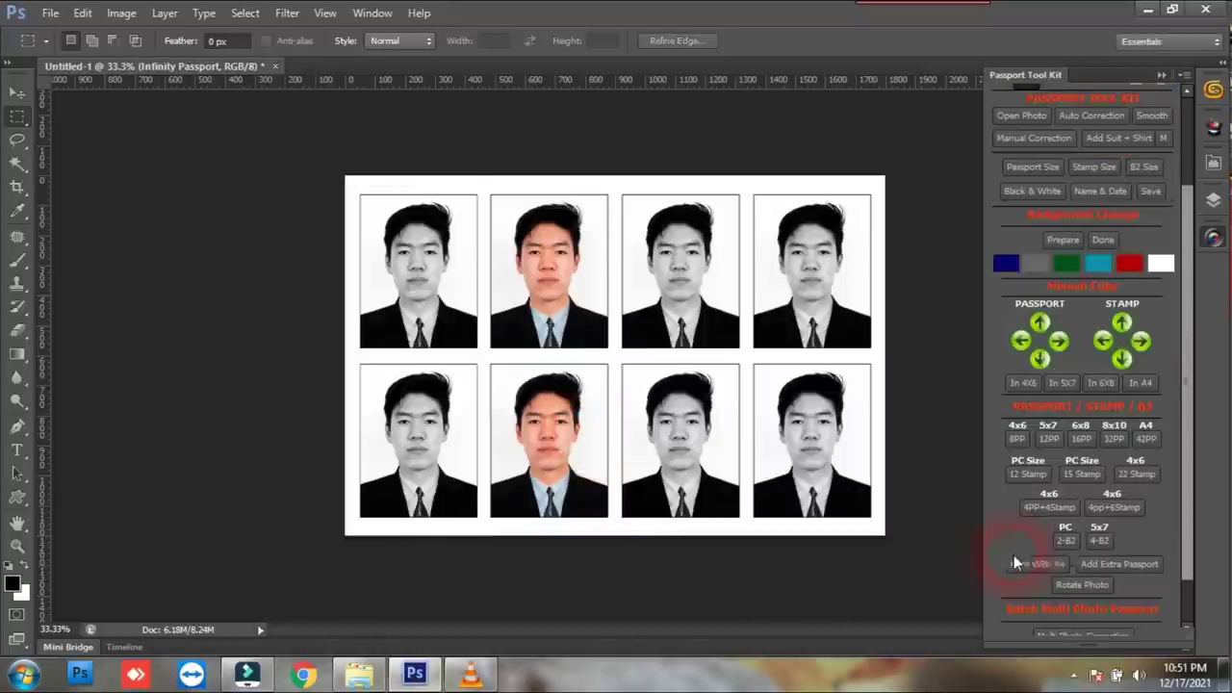
{"action": "left_click", "coordinate": [621, 324]}
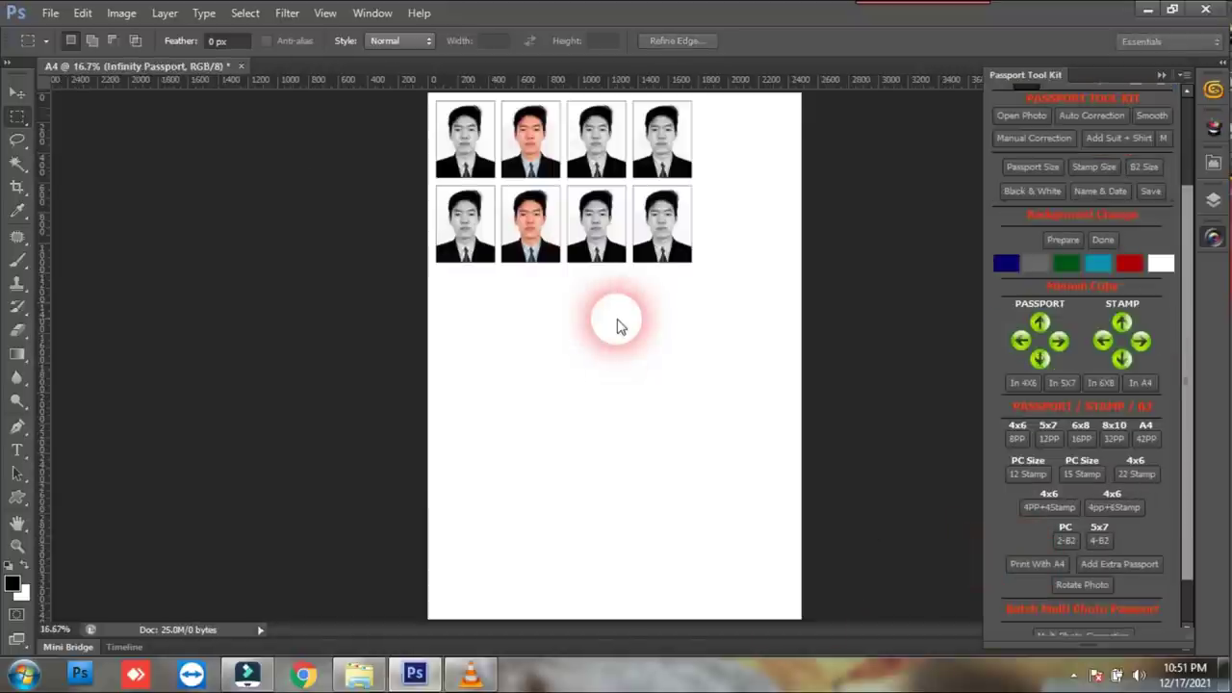
{"action": "left_click", "coordinate": [240, 67]}
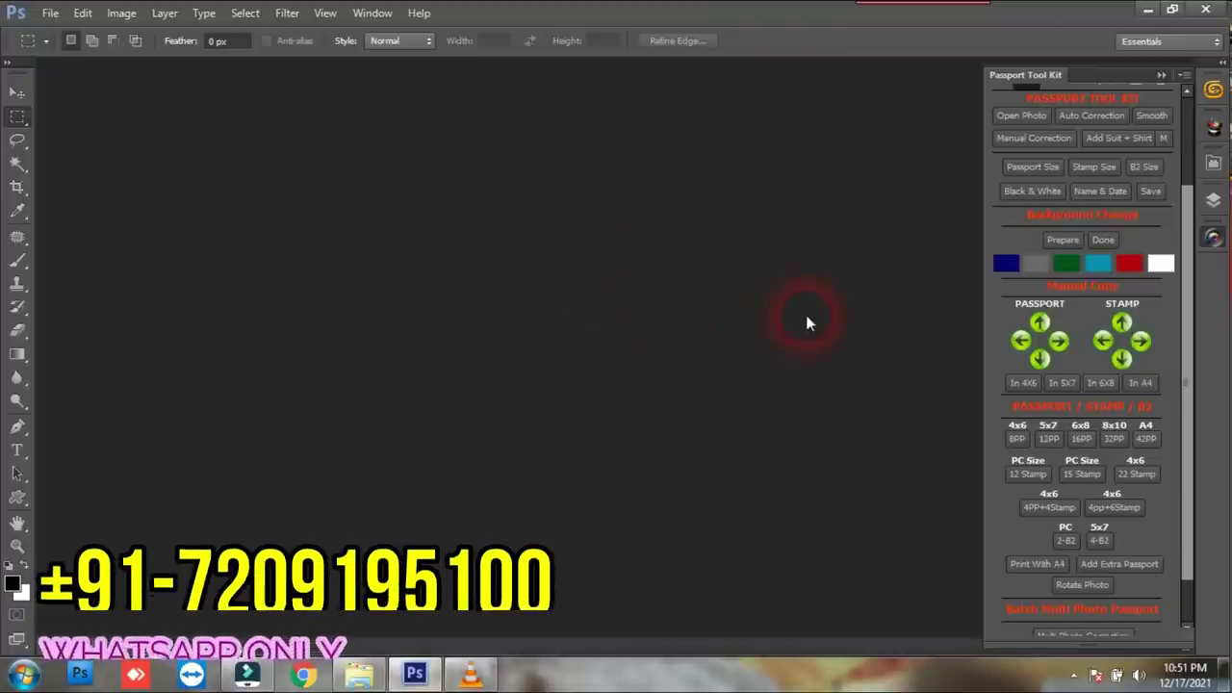
{"action": "double_click", "coordinate": [778, 271]}
{"action": "double_click", "coordinate": [337, 134]}
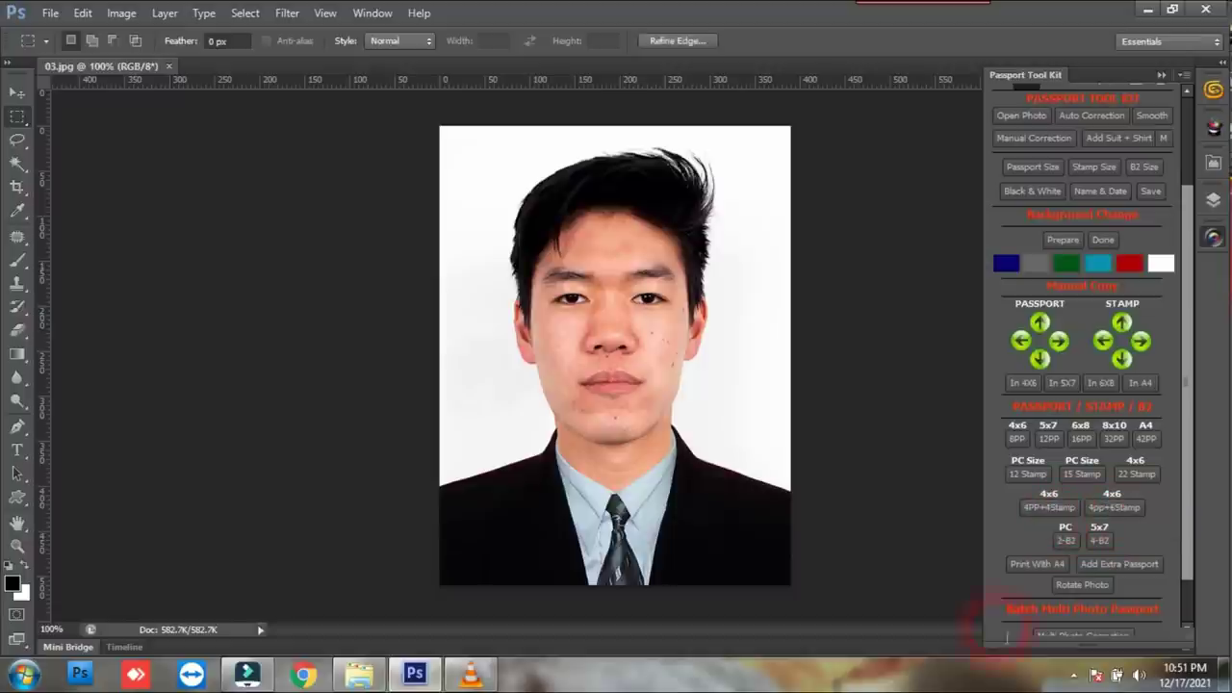
{"action": "left_click", "coordinate": [886, 203]}
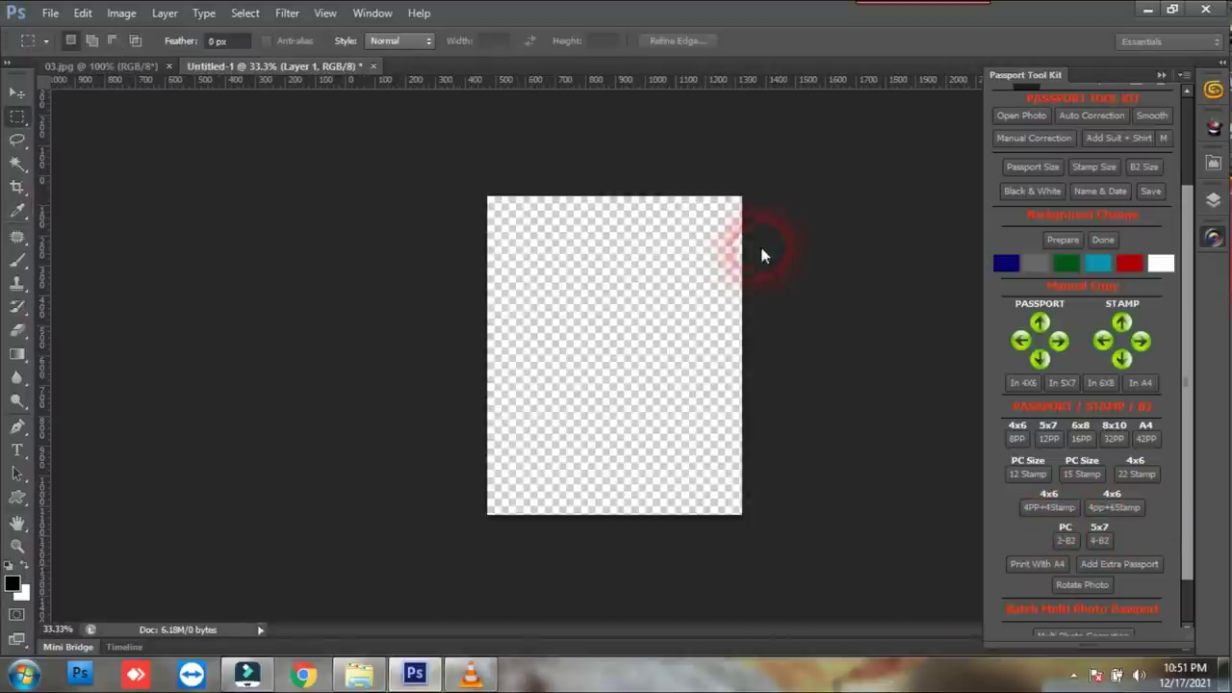
{"action": "left_click", "coordinate": [882, 205]}
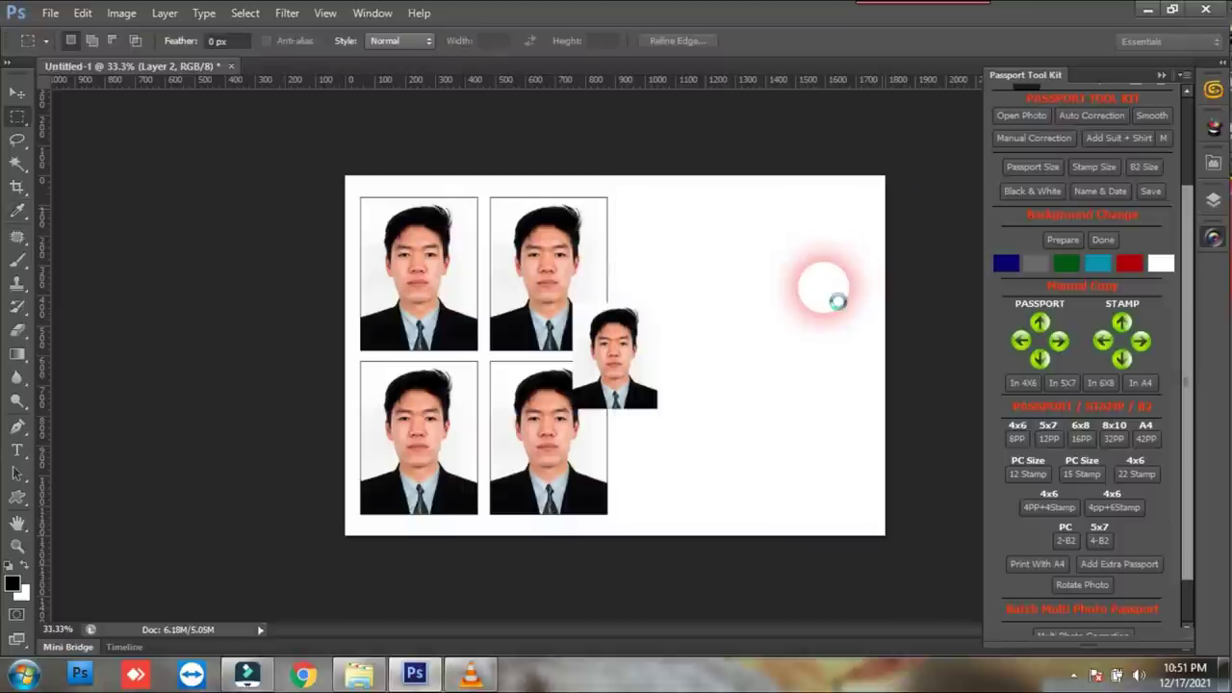
{"action": "left_click", "coordinate": [693, 256]}
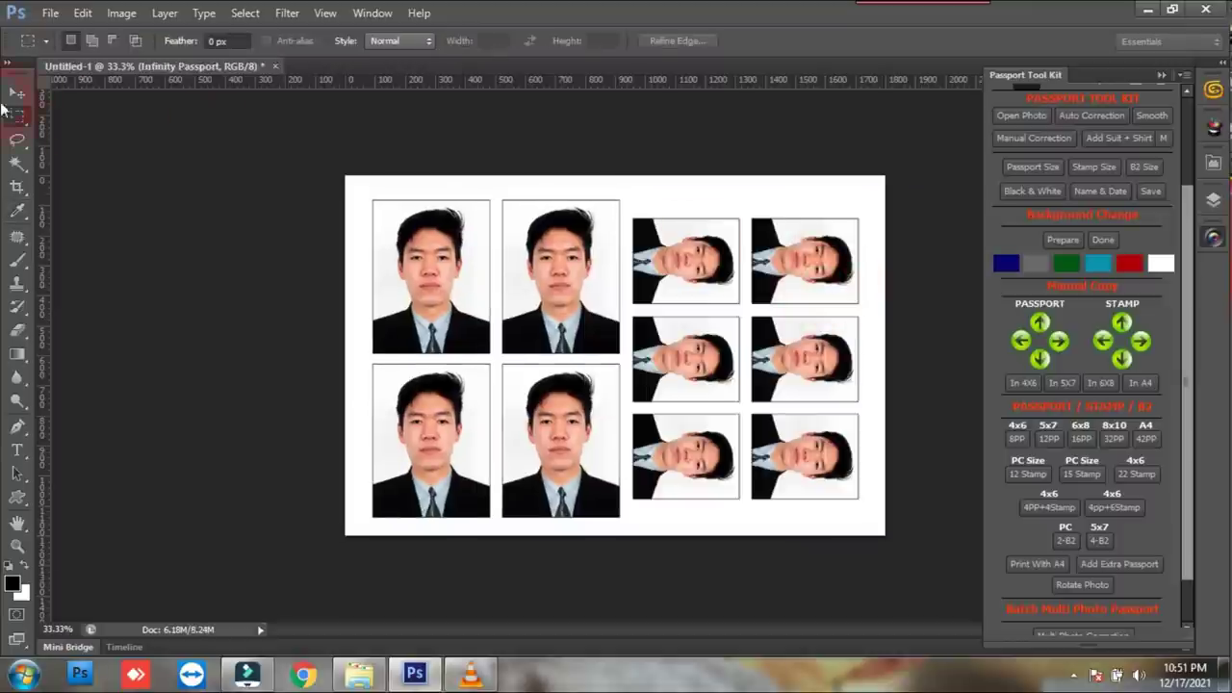
{"action": "left_click", "coordinate": [661, 300]}
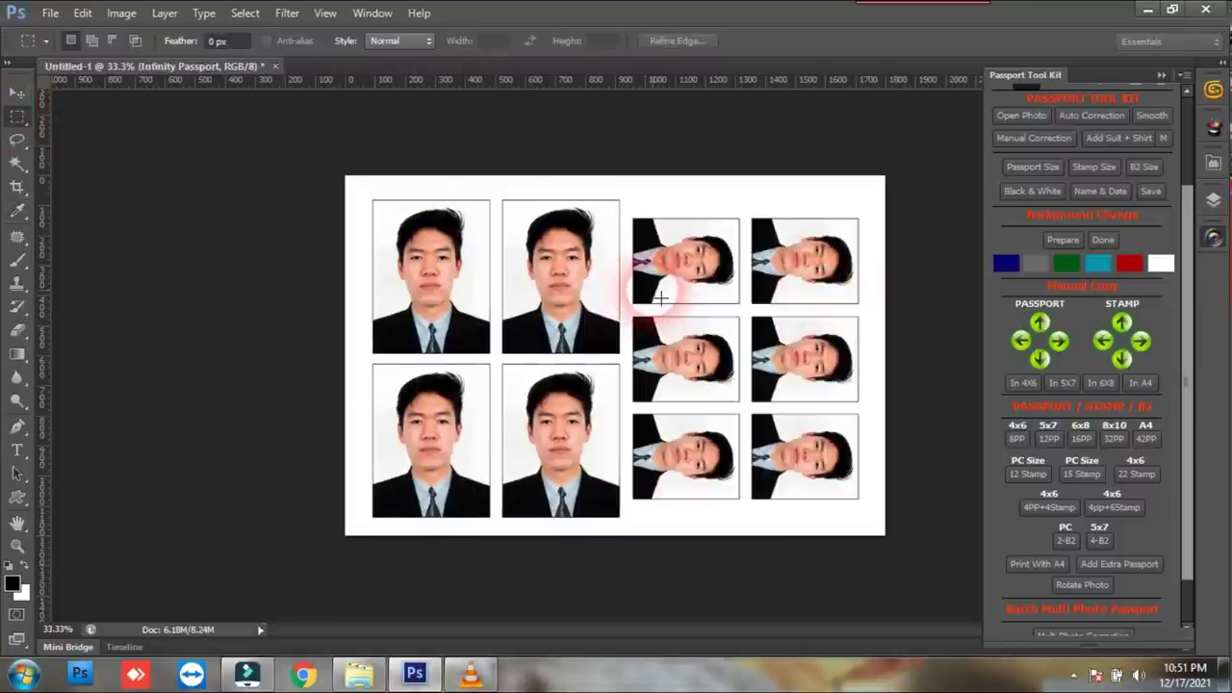
{"action": "left_click", "coordinate": [342, 214]}
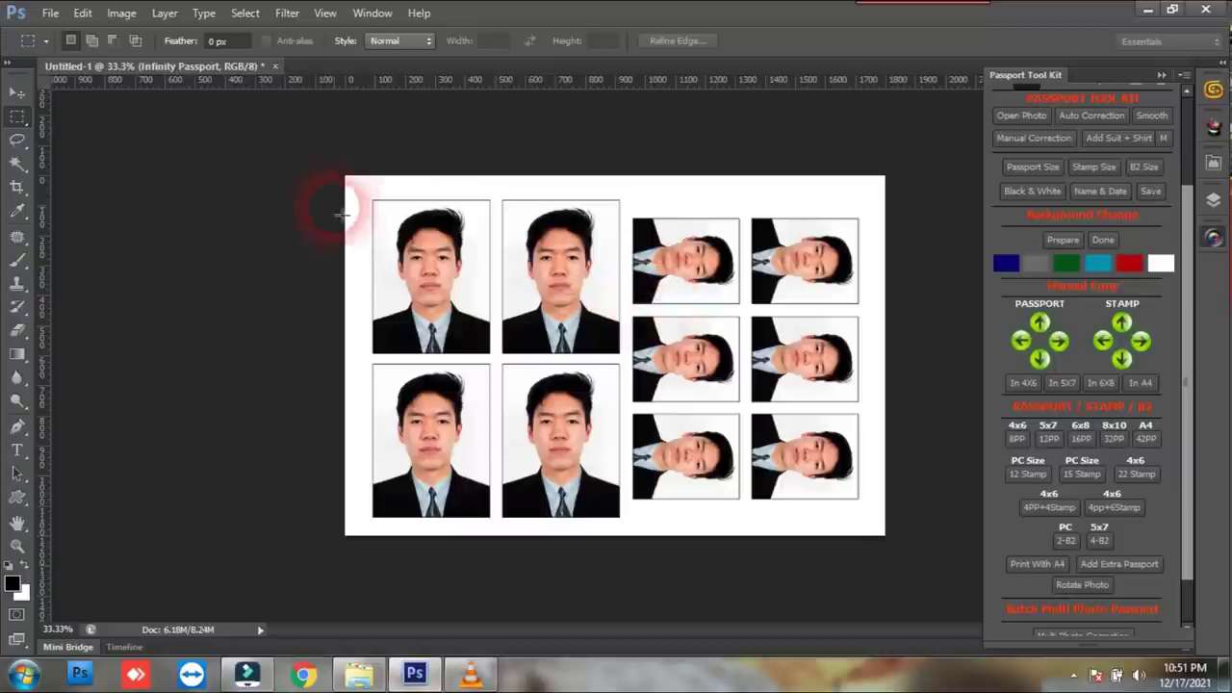
{"action": "left_click_drag", "start_coordinate": [366, 200], "coordinate": [624, 359]}
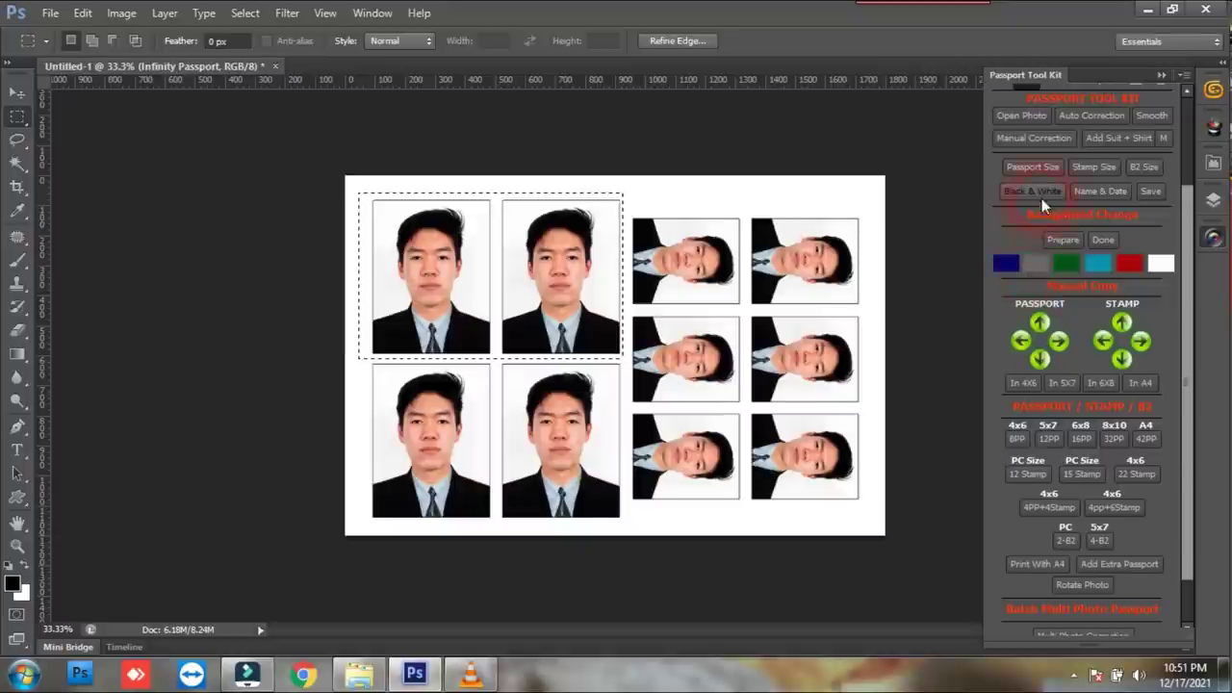
{"action": "left_click", "coordinate": [653, 284]}
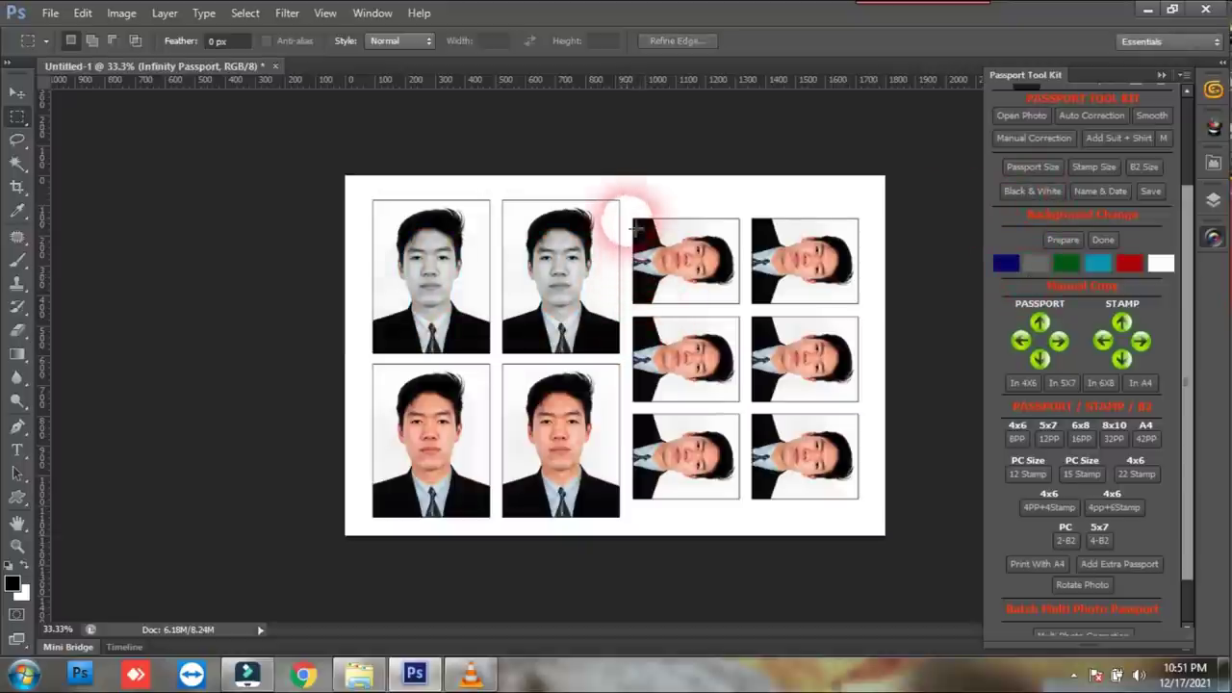
{"action": "left_click_drag", "start_coordinate": [634, 214], "coordinate": [872, 409]}
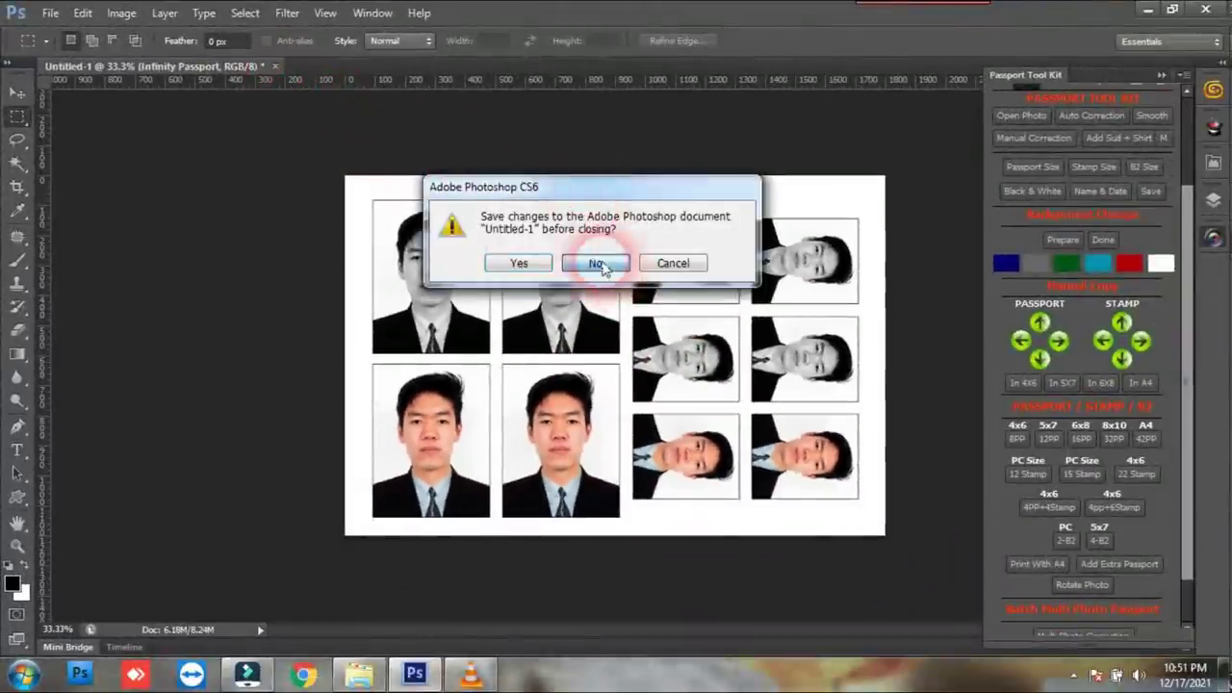
{"action": "left_click", "coordinate": [606, 262]}
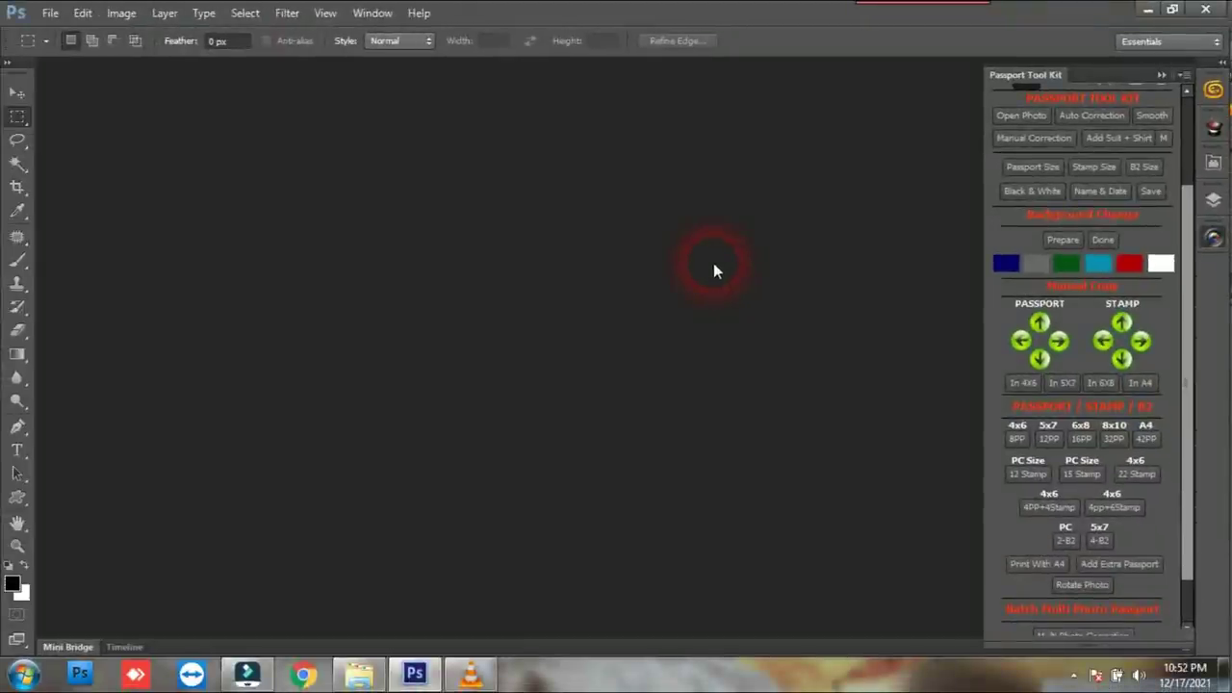
Step: Open Demo (2).jpg as a duplicate named 06
{"action": "left_click", "coordinate": [1008, 115]}
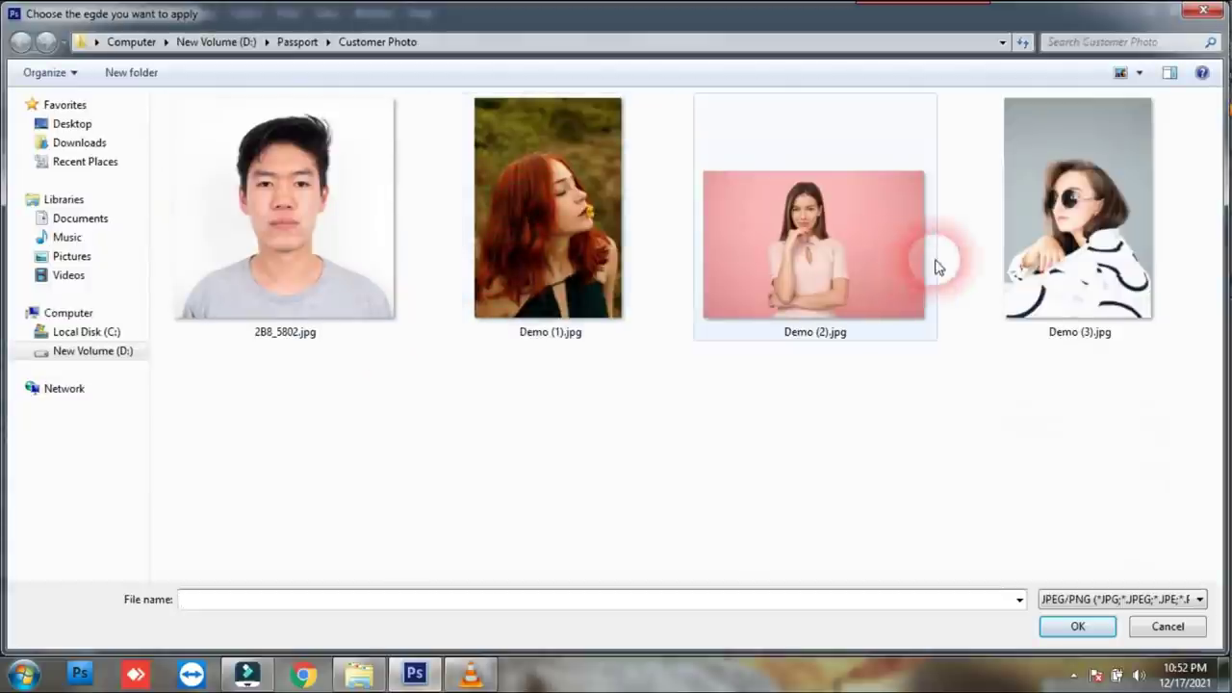
{"action": "double_click", "coordinate": [809, 276]}
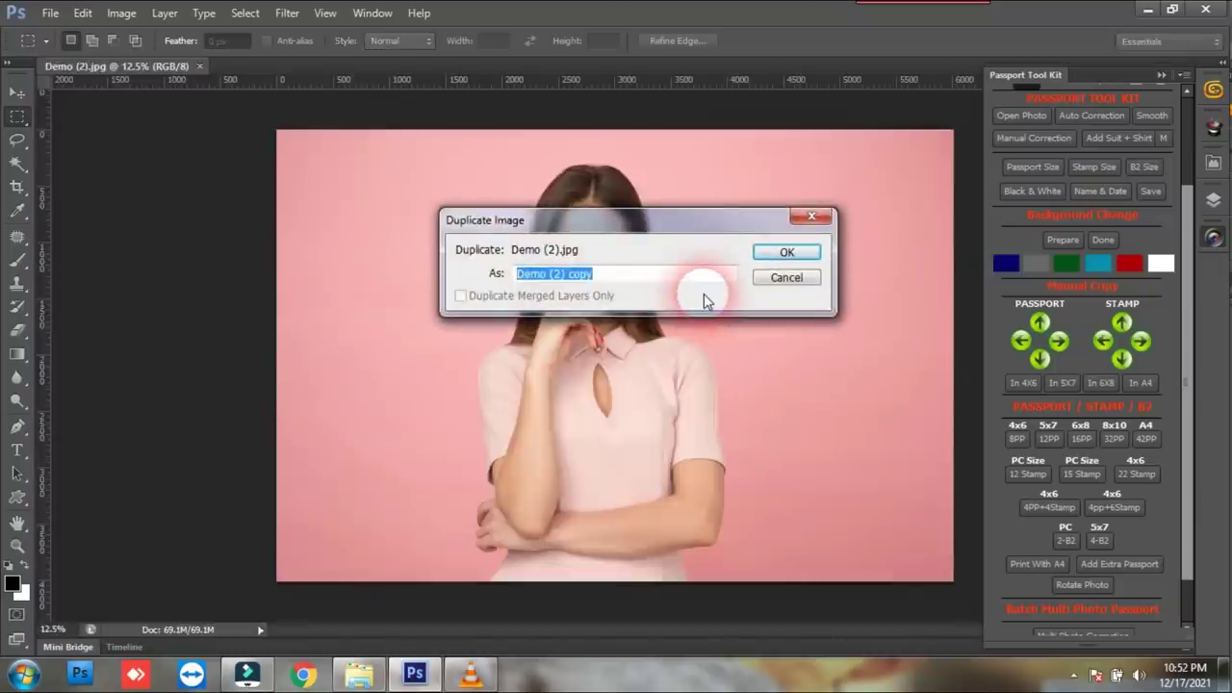
{"action": "type", "text": "06"}
{"action": "key", "text": "Return"}
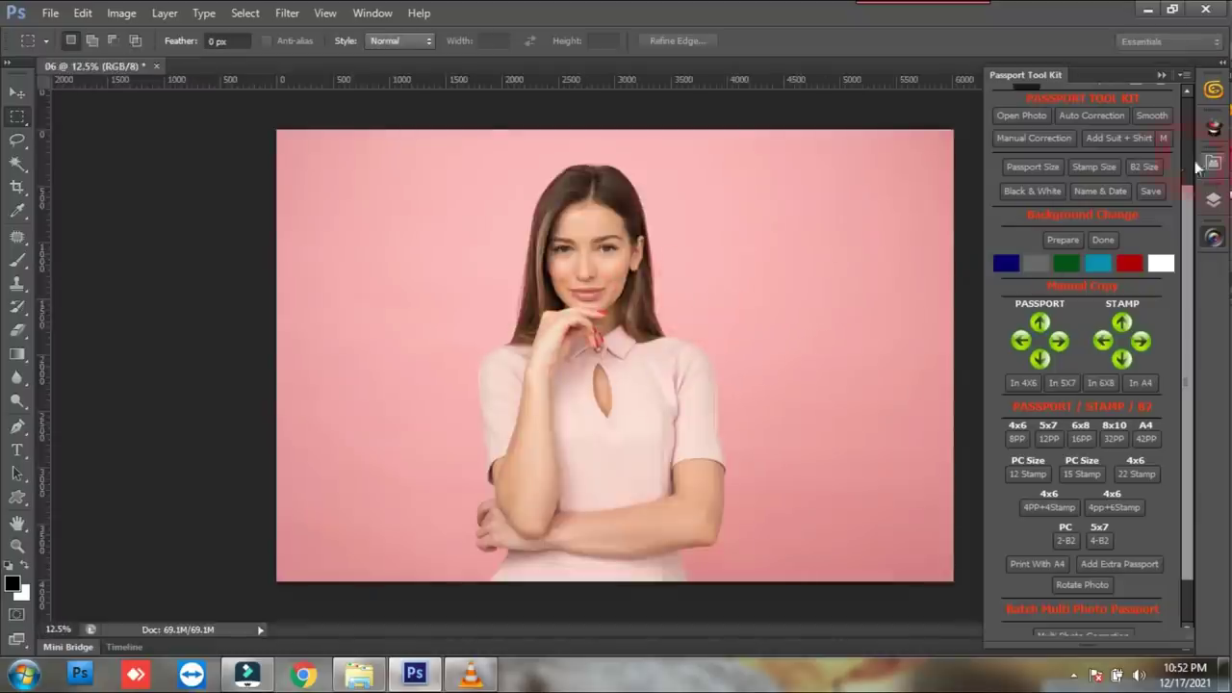
{"action": "scroll", "coordinate": [1188, 202], "scroll_direction": "up", "scroll_amount": 3}
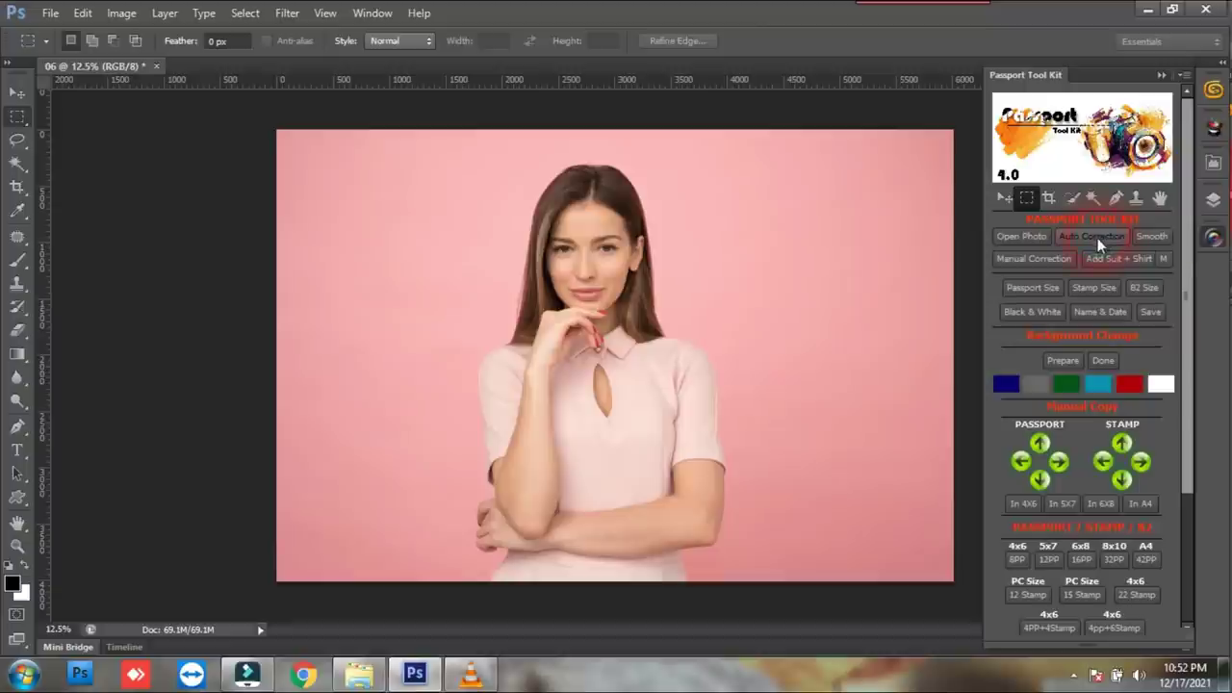
{"action": "key", "text": "alt+i"}
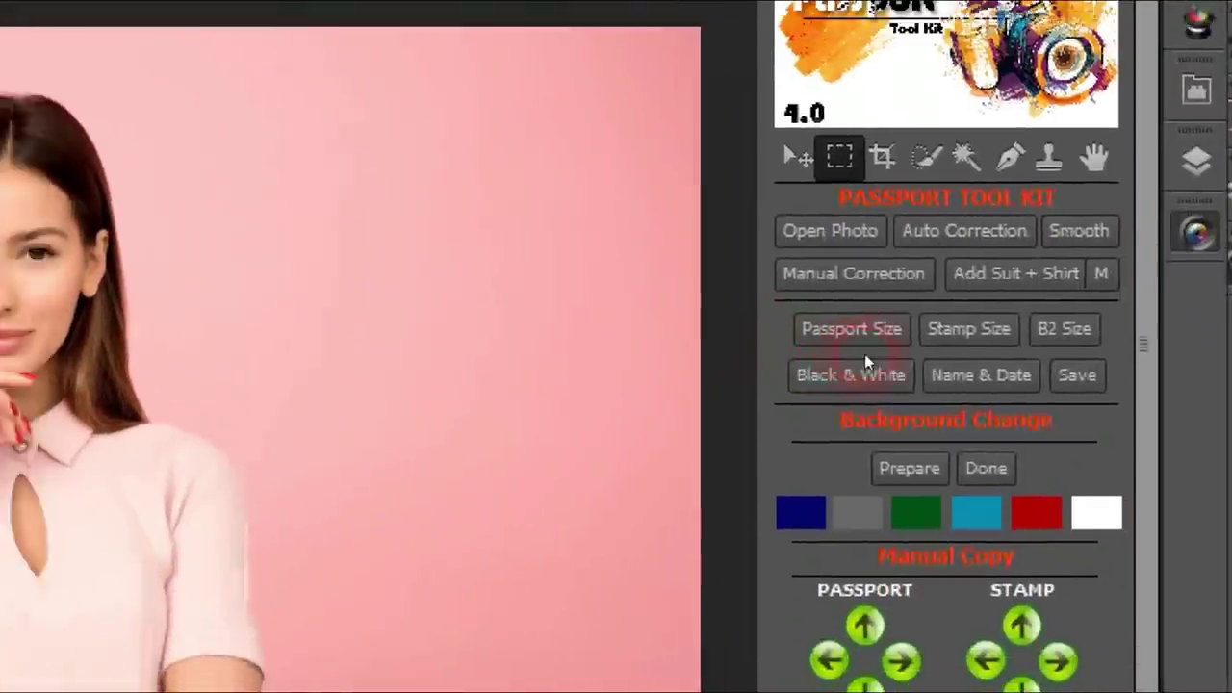
Step: Crop portrait 06 to passport size framing the woman's head and shoulders
{"action": "left_click", "coordinate": [853, 333]}
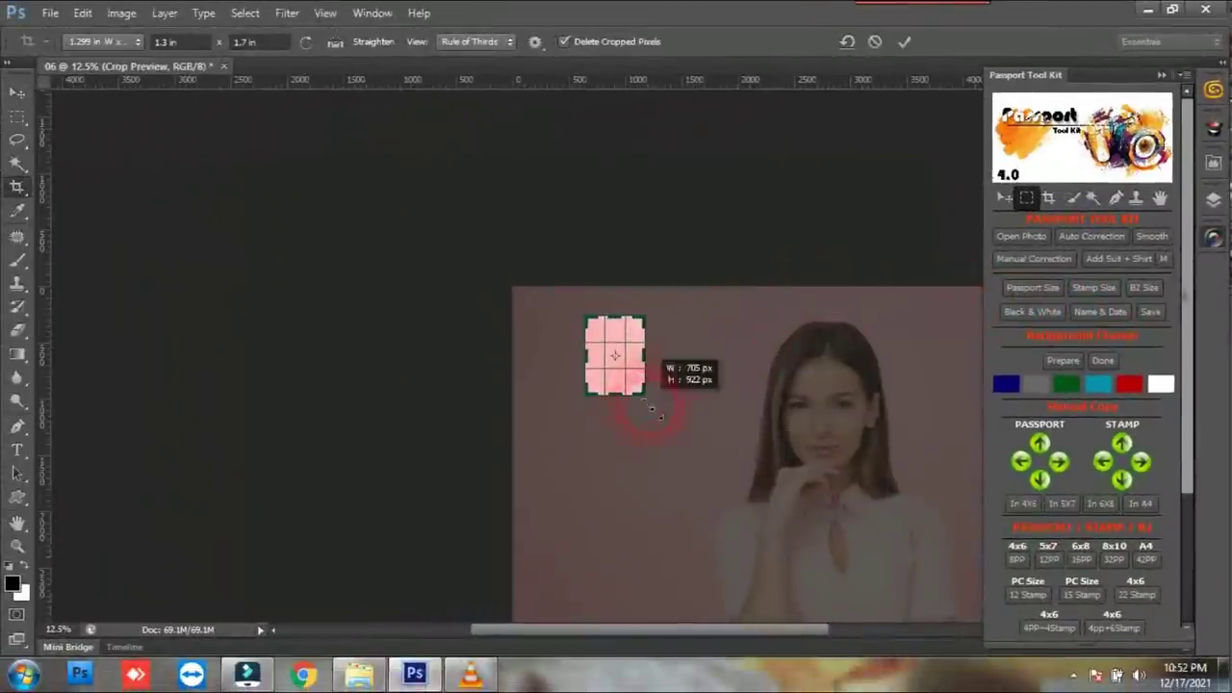
{"action": "left_click_drag", "start_coordinate": [652, 412], "coordinate": [729, 509]}
{"action": "mouse_move", "coordinate": [611, 459]}
{"action": "left_mouse_down"}
{"action": "mouse_move", "coordinate": [580, 467]}
{"action": "mouse_move", "coordinate": [566, 451]}
{"action": "left_mouse_up"}
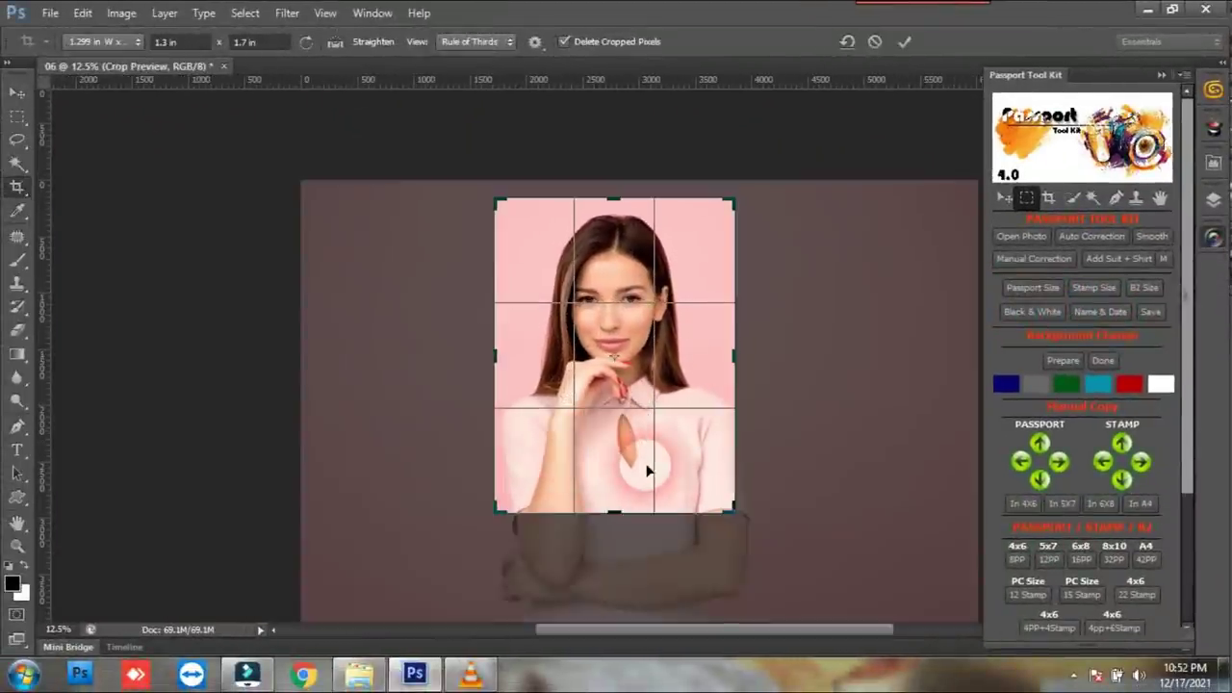
{"action": "double_click", "coordinate": [669, 461]}
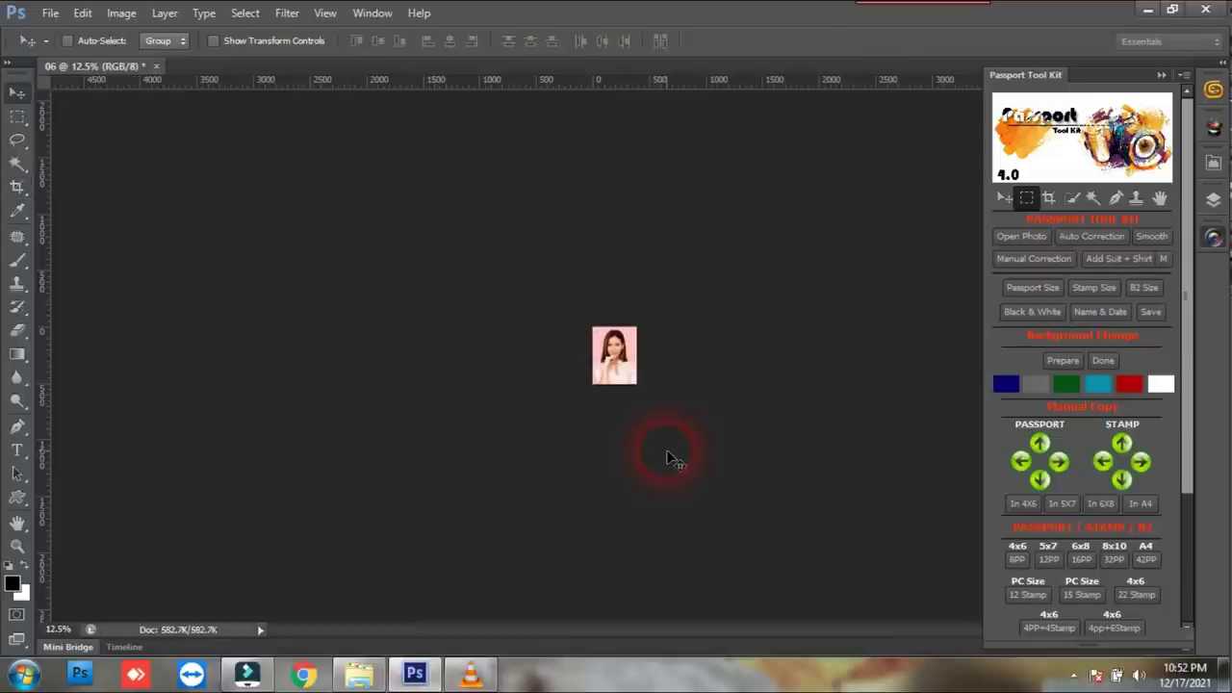
Step: Replace the Passport Tool Kit caption line with the customer's name
{"action": "key", "text": "ctrl+plus"}
{"action": "key", "text": "ctrl+plus"}
{"action": "key", "text": "ctrl+plus"}
{"action": "key", "text": "ctrl+plus"}
{"action": "key", "text": "ctrl+plus"}
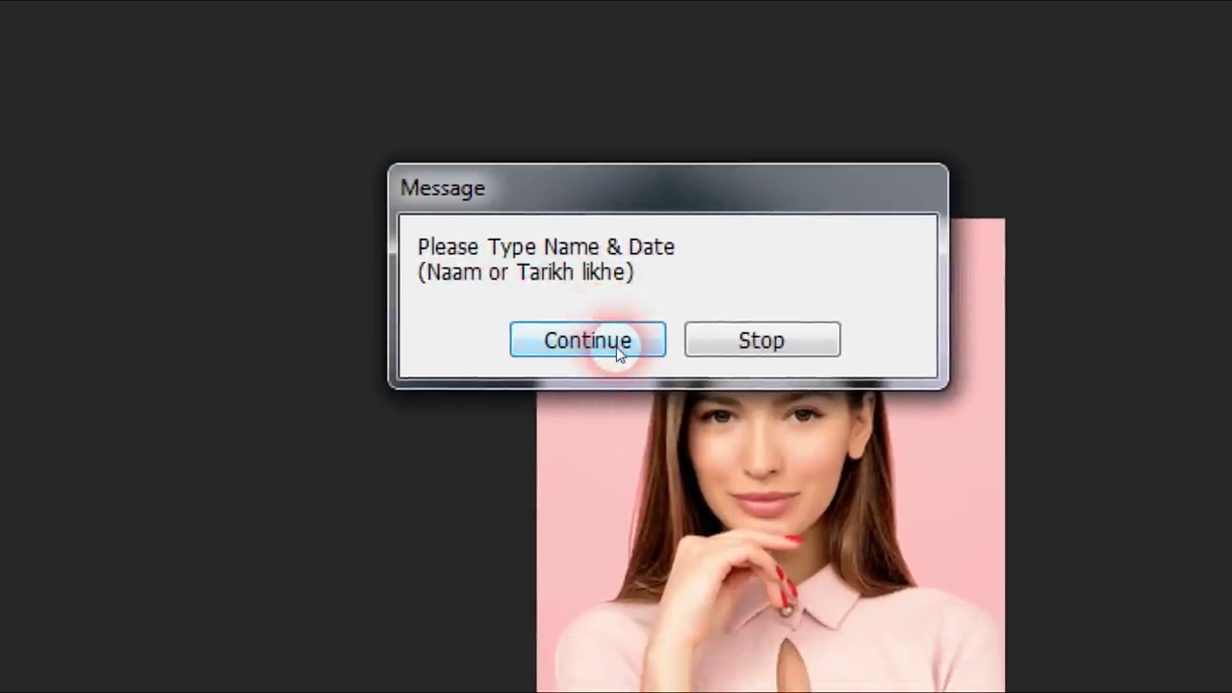
{"action": "left_click", "coordinate": [617, 353]}
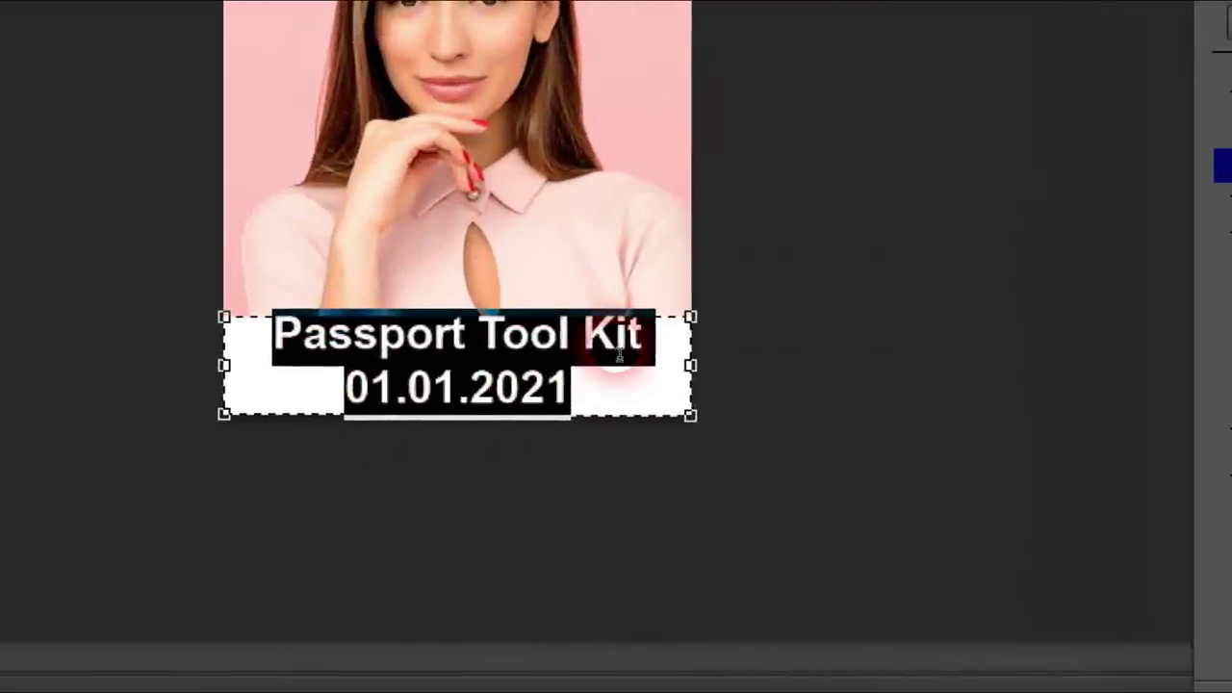
{"action": "left_click", "coordinate": [619, 357]}
{"action": "left_click_drag", "start_coordinate": [619, 356], "coordinate": [279, 343]}
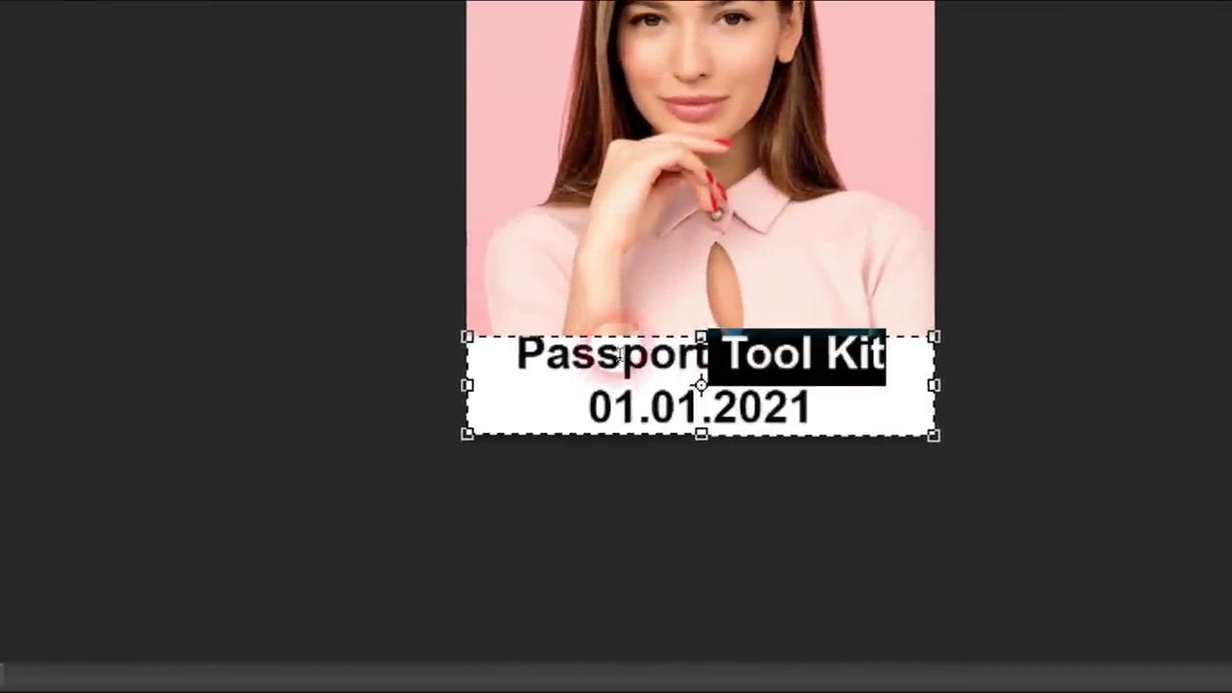
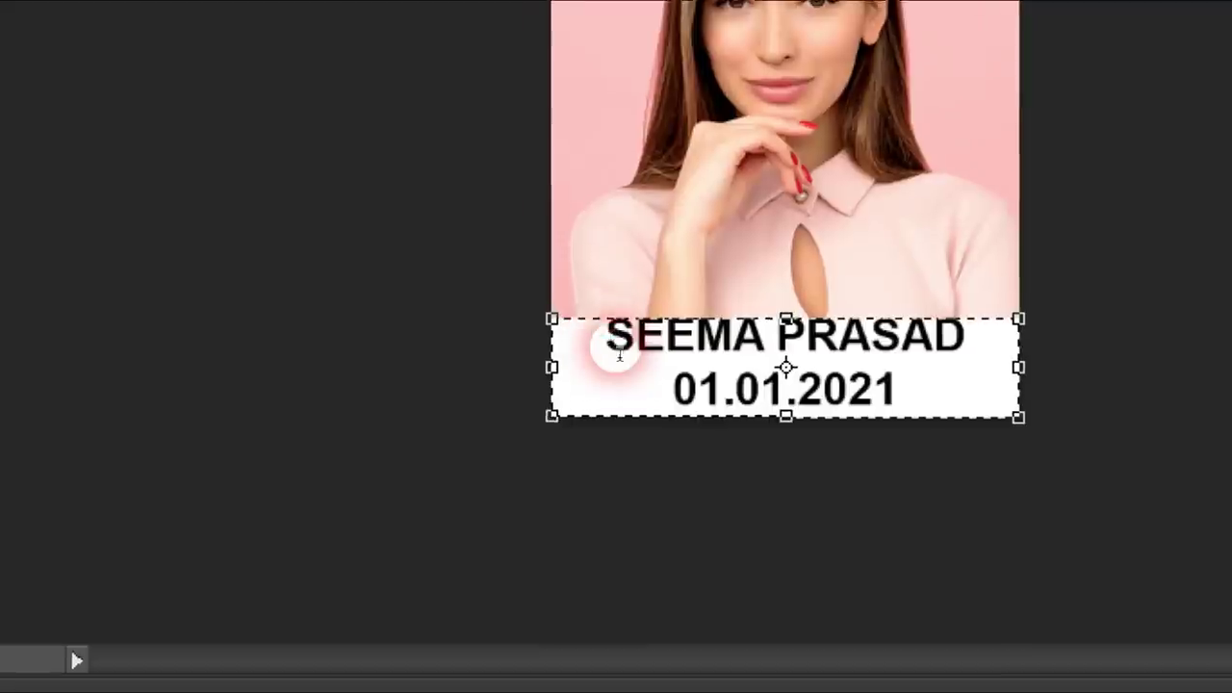
Step: Change the caption date to 17.12.2021
{"action": "left_click", "coordinate": [619, 355]}
{"action": "key", "text": "shift+Left"}
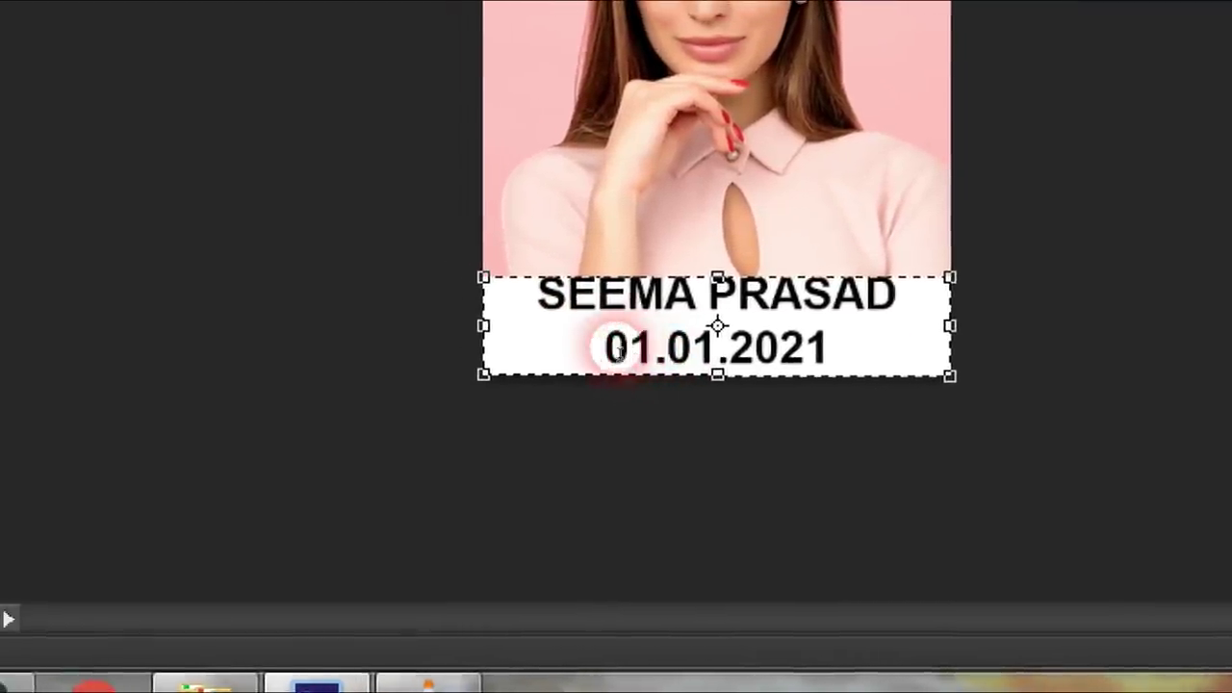
{"action": "left_click_drag", "start_coordinate": [580, 345], "coordinate": [621, 347]}
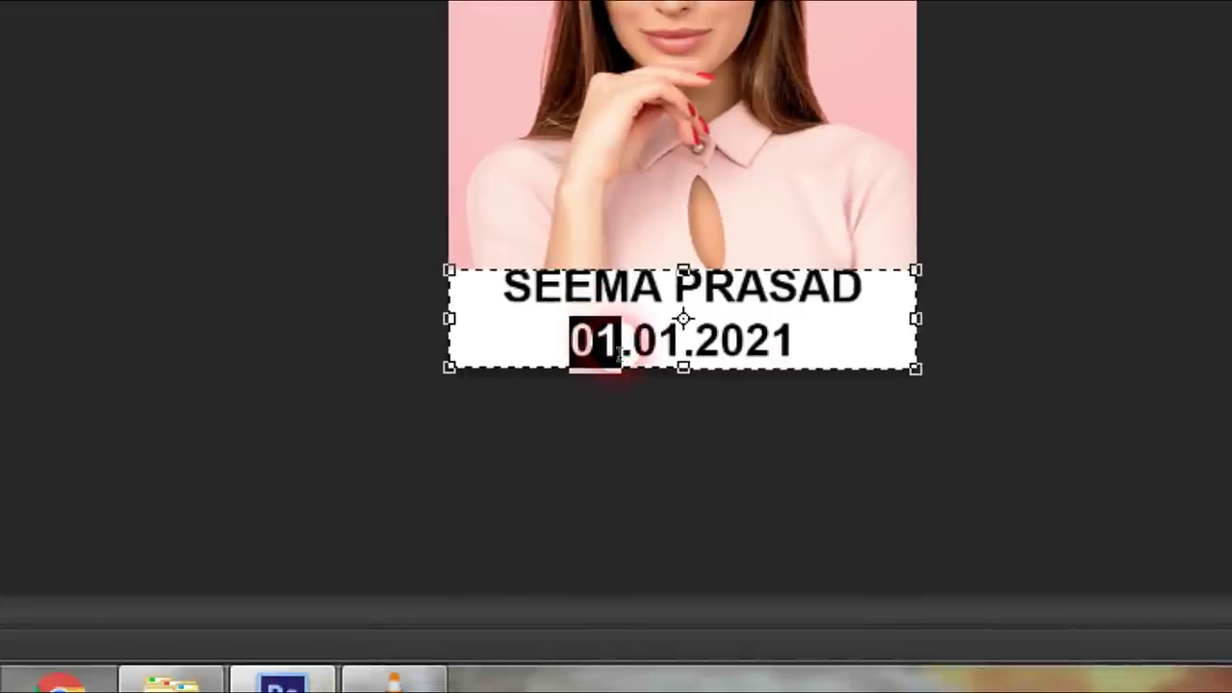
{"action": "type", "text": "17"}
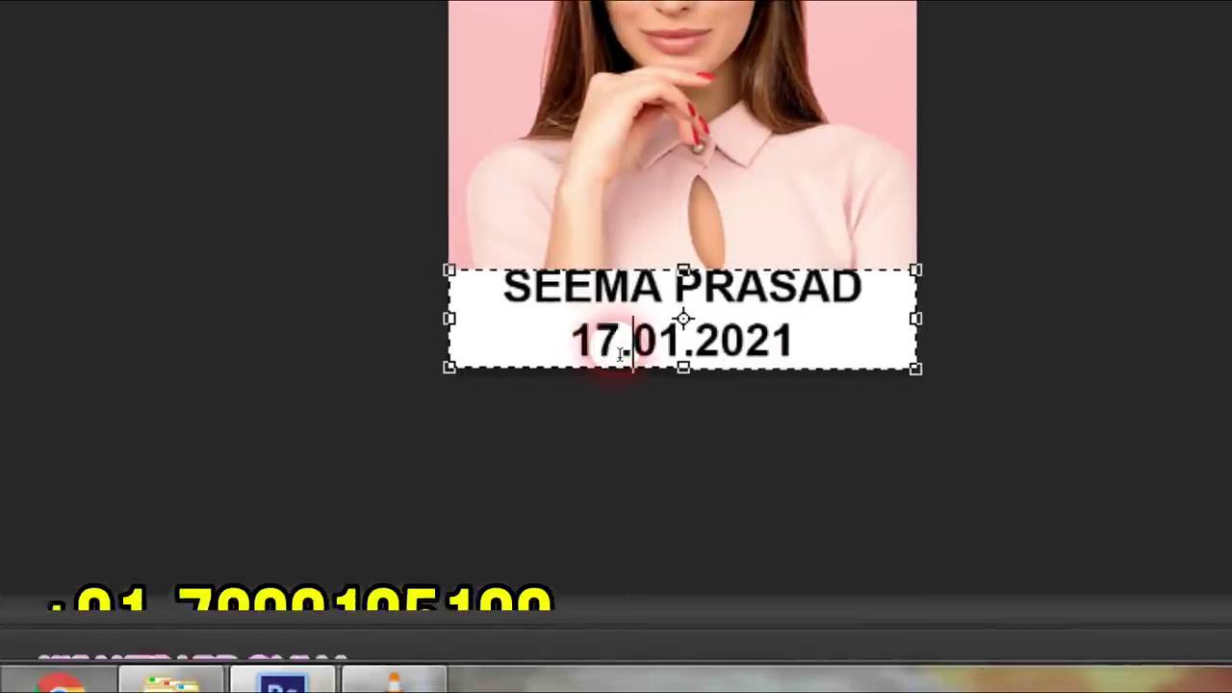
{"action": "key", "text": "Right"}
{"action": "key", "text": "Right"}
{"action": "key", "text": "Right"}
{"action": "key", "text": "BackSpace"}
{"action": "key", "text": "BackSpace"}
{"action": "type", "text": "12"}
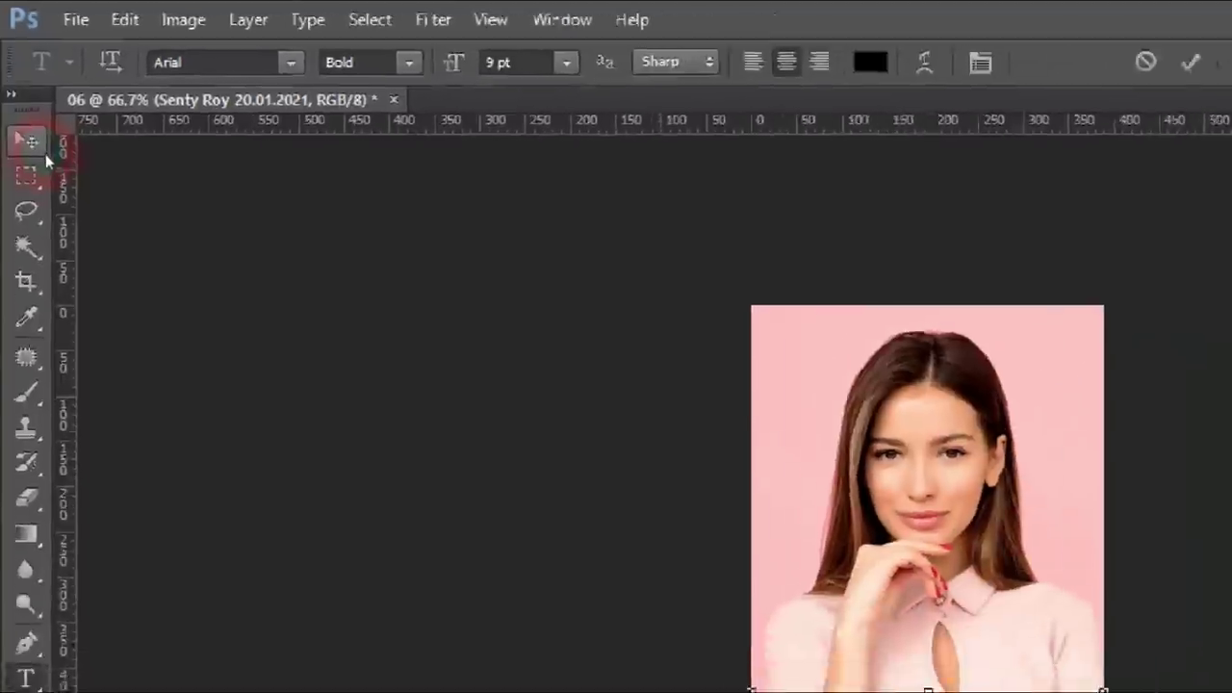
Step: Commit the caption and tile portrait 06 as eight 2 px-bordered passports on a 4x6 sheet
{"action": "left_click", "coordinate": [45, 152]}
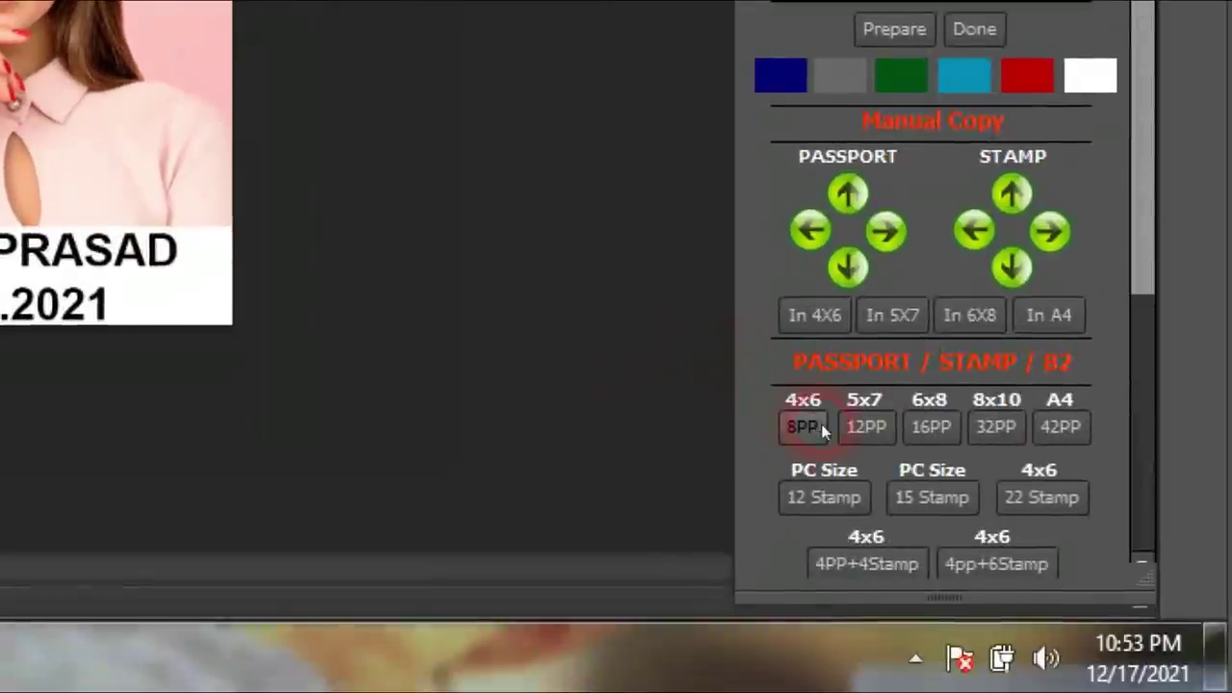
{"action": "left_click", "coordinate": [803, 427]}
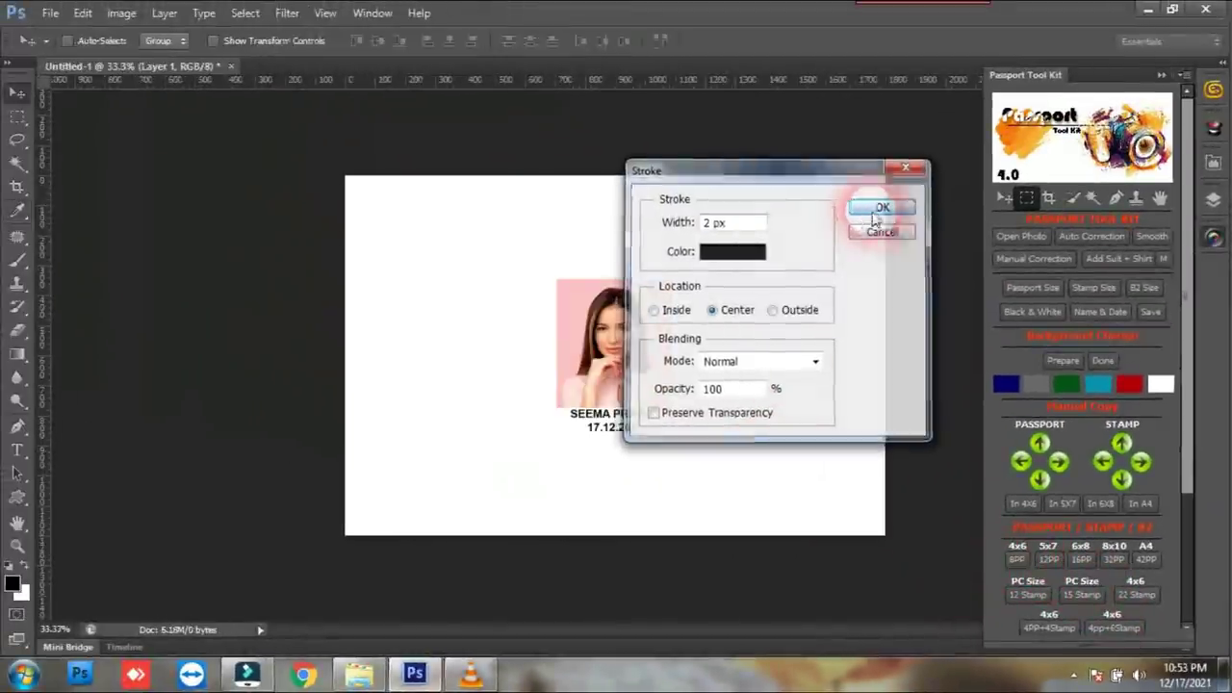
{"action": "left_click", "coordinate": [875, 203]}
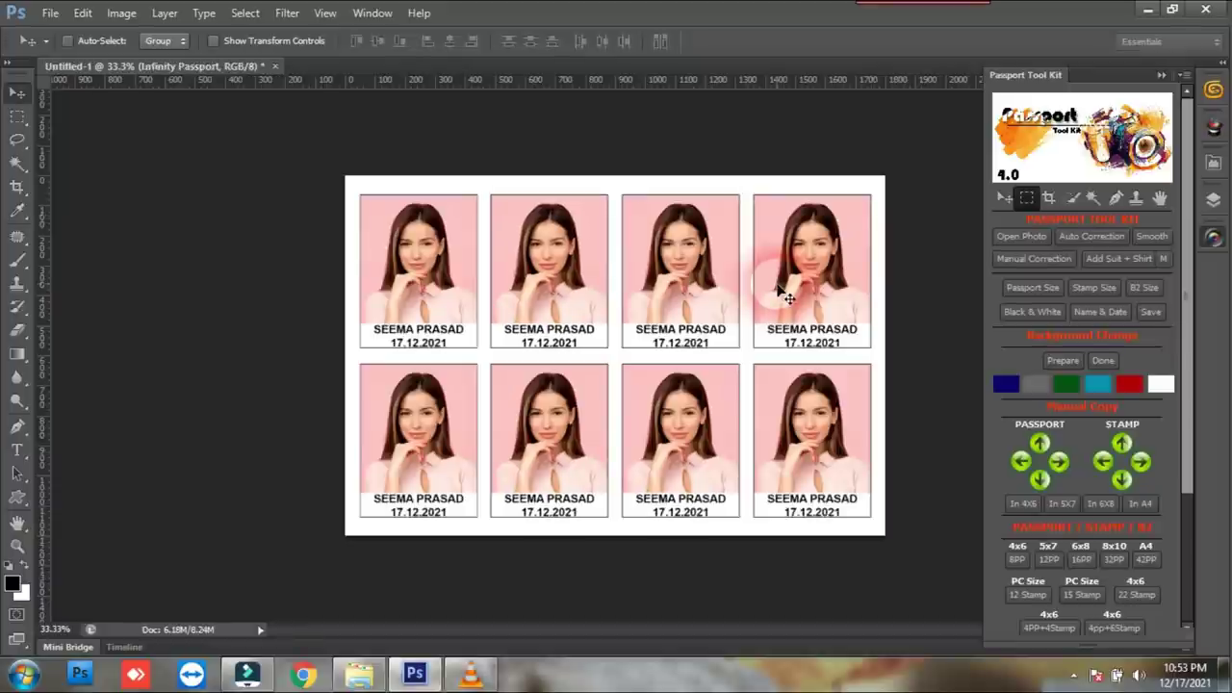
{"action": "left_click", "coordinate": [18, 120]}
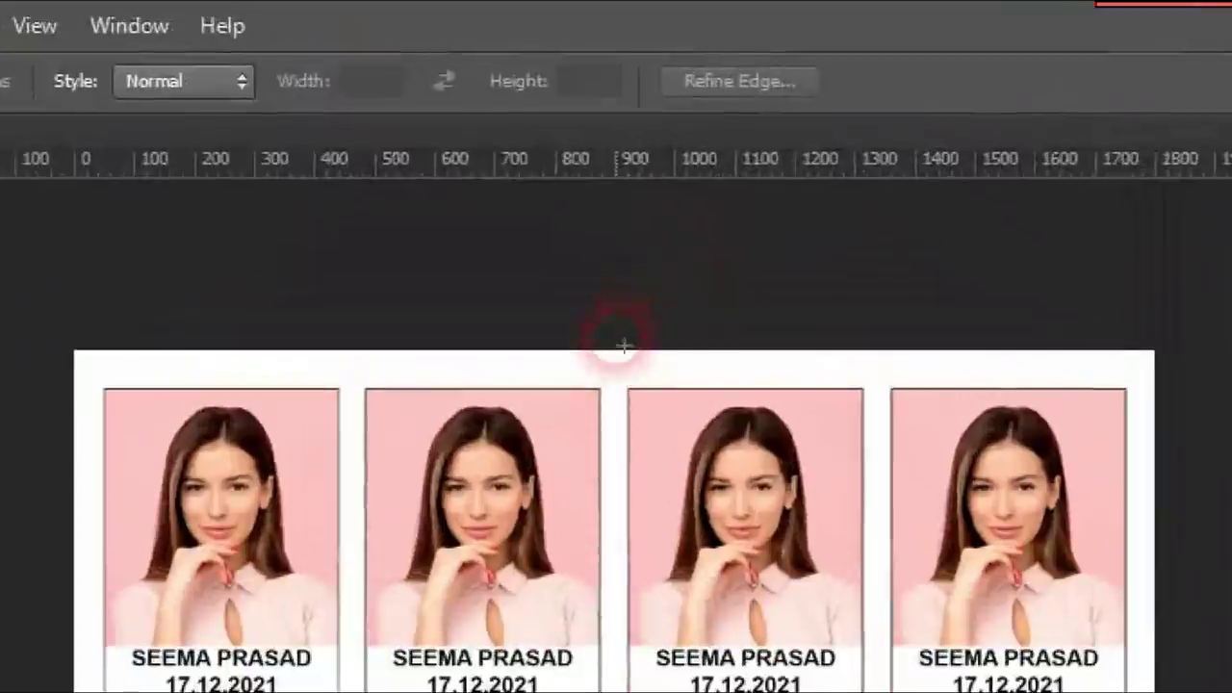
Step: Turn the third column of portrait 06 photos black and white, then deselect
{"action": "left_click_drag", "start_coordinate": [615, 162], "coordinate": [758, 507]}
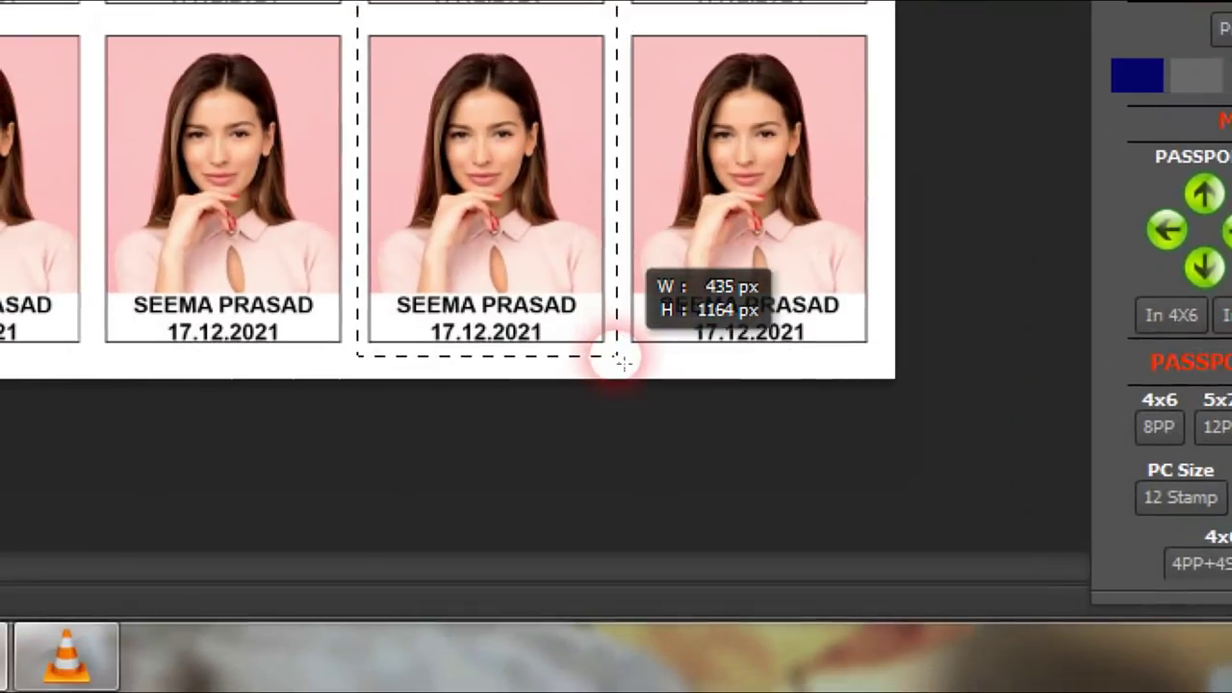
{"action": "left_click_drag", "start_coordinate": [624, 356], "coordinate": [617, 355]}
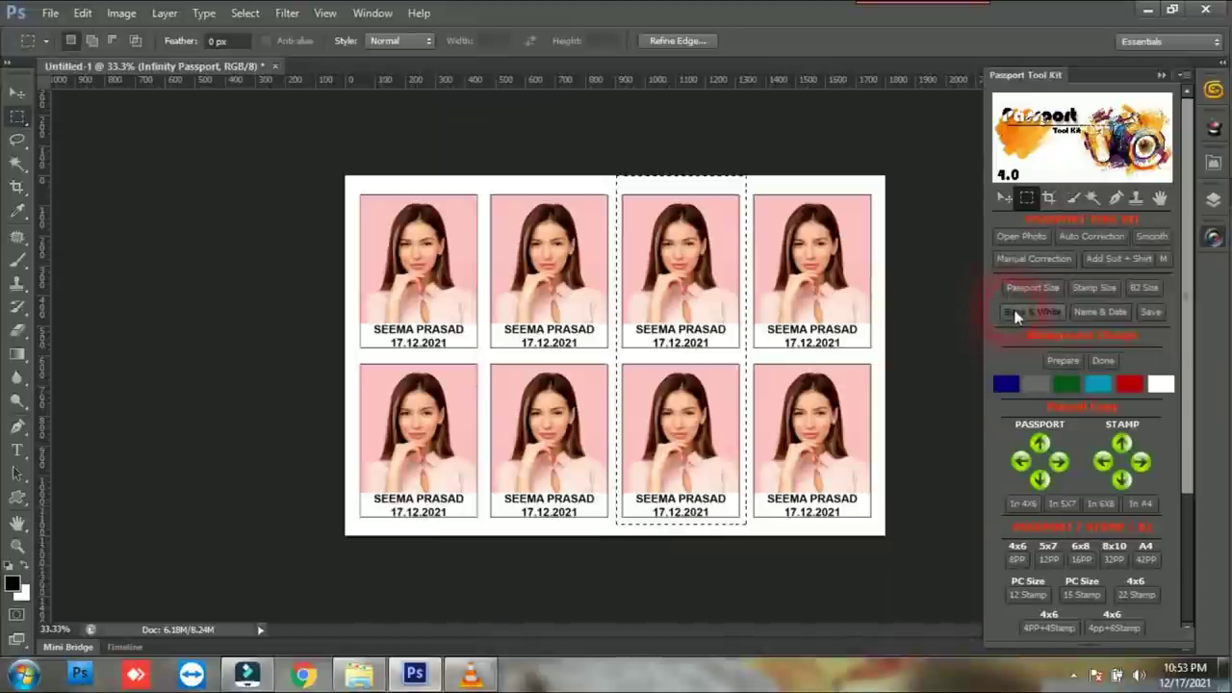
{"action": "left_click", "coordinate": [1020, 312]}
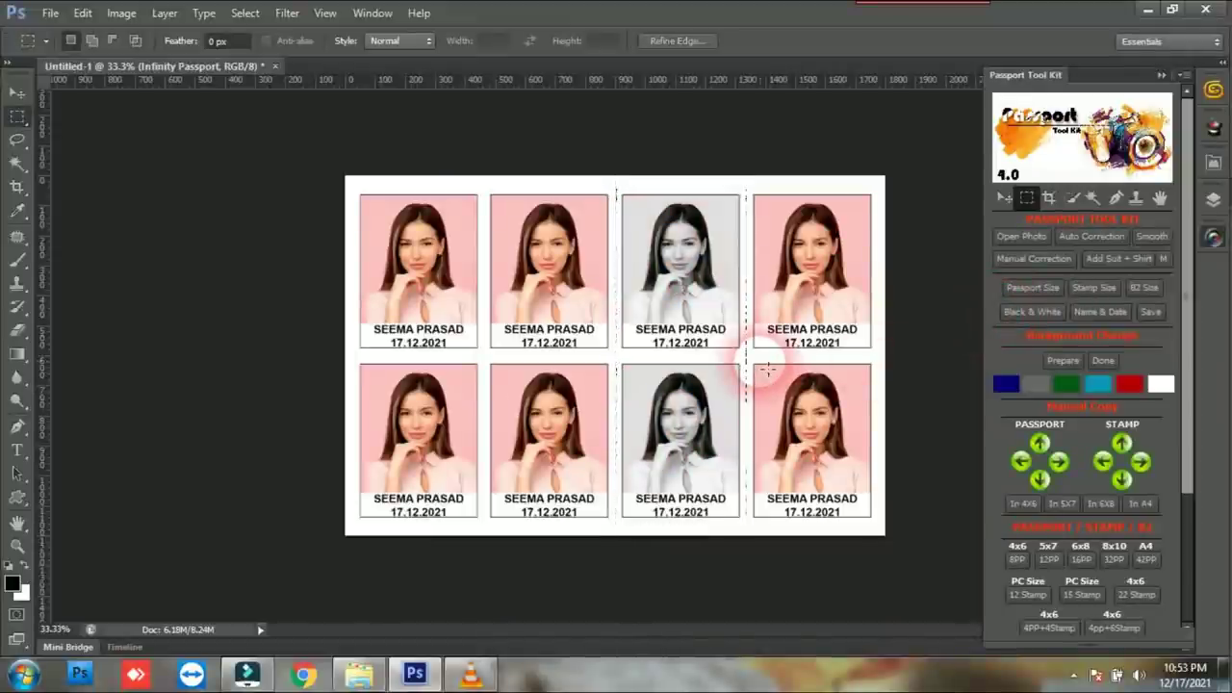
{"action": "left_click", "coordinate": [483, 156]}
Step: Close the eight-copy sheet without saving changes
{"action": "left_click", "coordinate": [275, 65]}
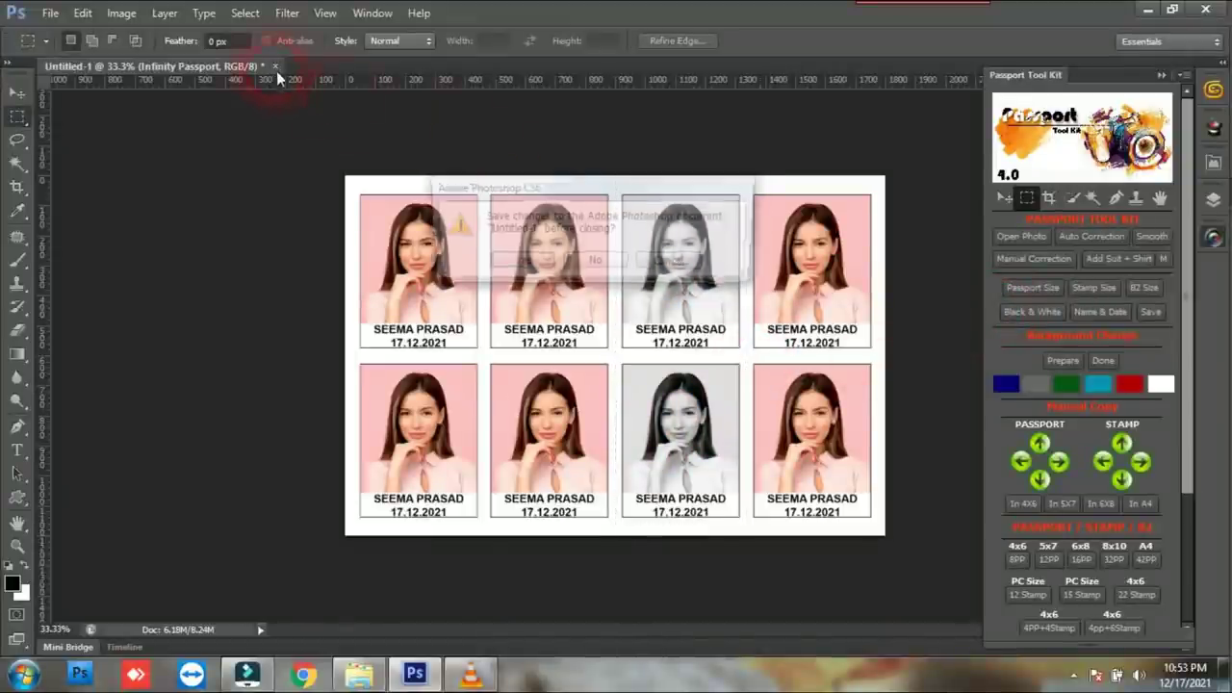
{"action": "left_click", "coordinate": [597, 260]}
{"action": "left_click_drag", "start_coordinate": [1184, 372], "coordinate": [1183, 513]}
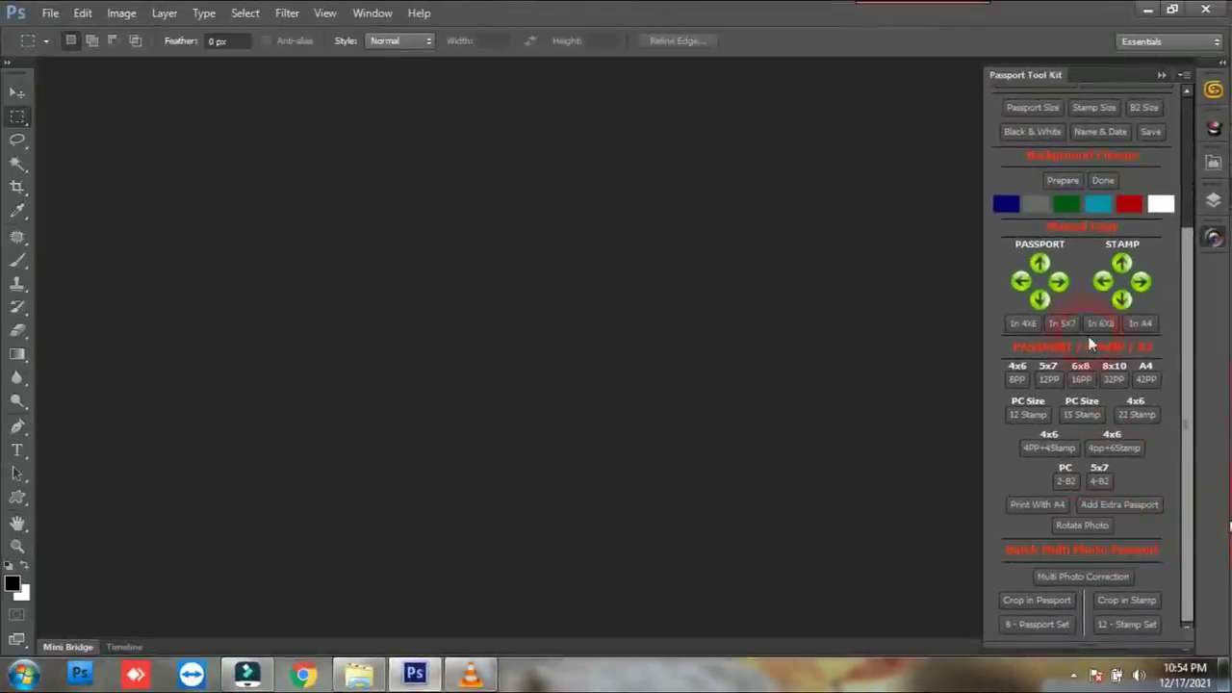
Step: Open 03.jpg and build an A4 sheet of eight bordered passport copies, two rows of four
{"action": "key", "text": "ctrl+o"}
{"action": "double_click", "coordinate": [333, 123]}
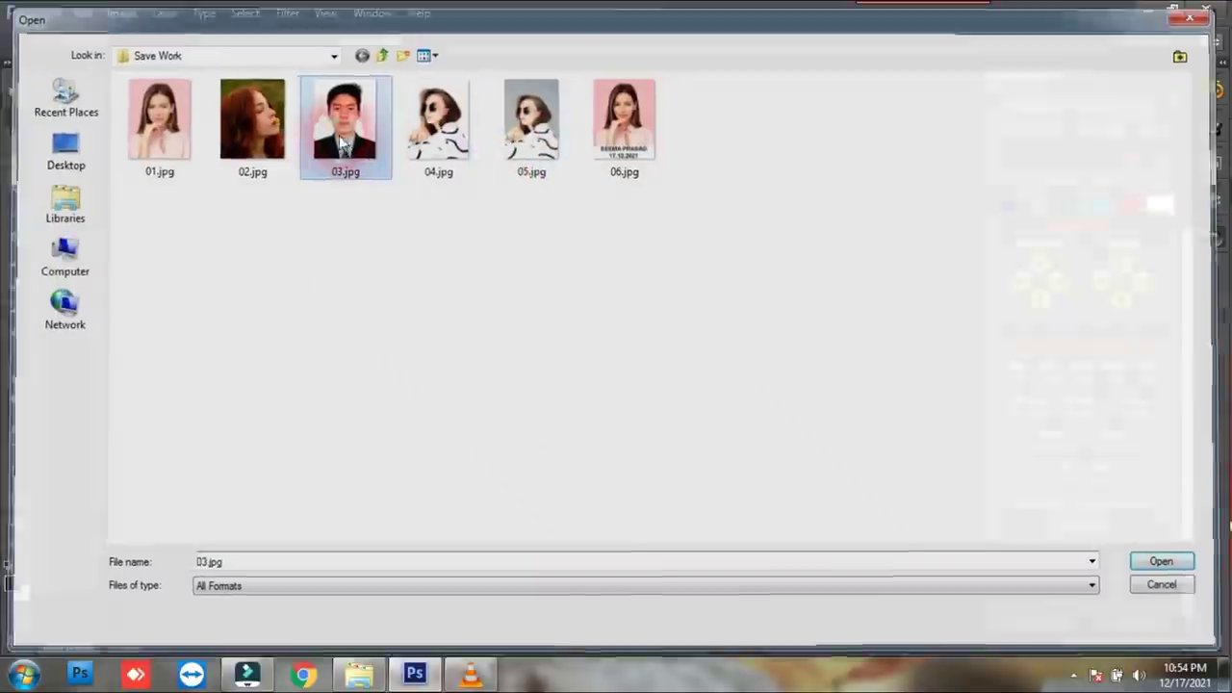
{"action": "left_click", "coordinate": [1030, 431]}
{"action": "left_click", "coordinate": [1021, 395]}
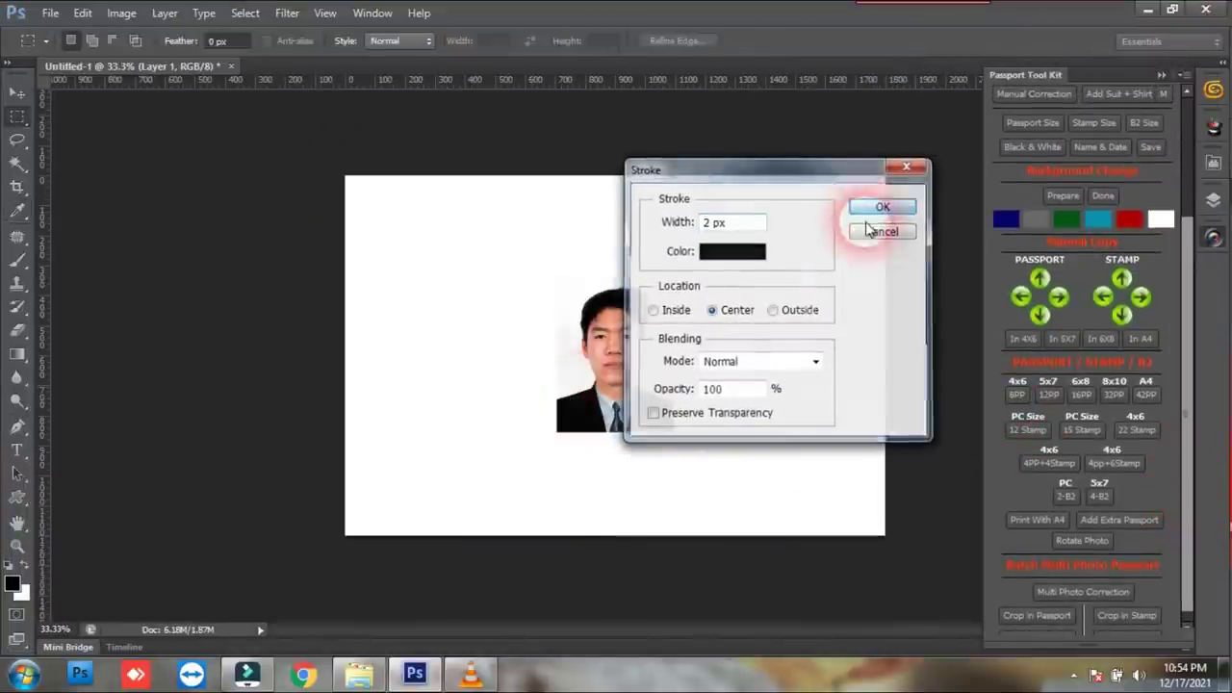
{"action": "left_click", "coordinate": [594, 390]}
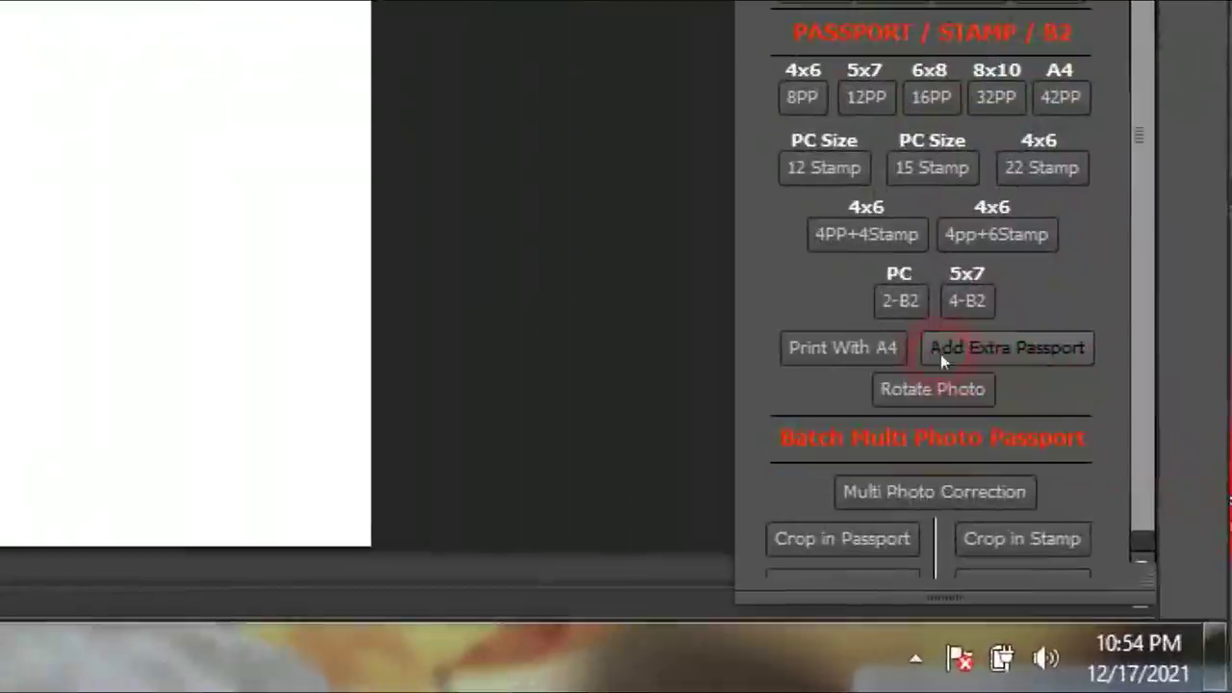
{"action": "left_click", "coordinate": [1102, 521]}
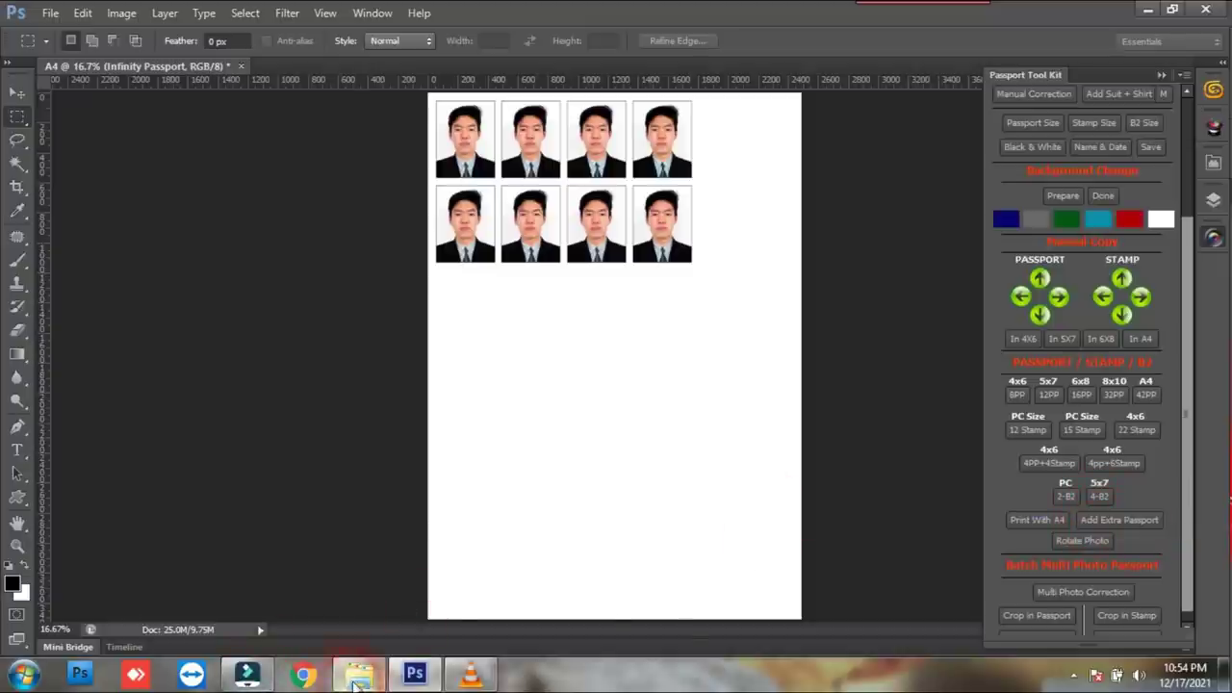
Step: Locate the woman's photo 01.jpg and open it as an extra passport photo
{"action": "left_click", "coordinate": [356, 680]}
{"action": "left_click", "coordinate": [638, 440]}
{"action": "left_click", "coordinate": [407, 234]}
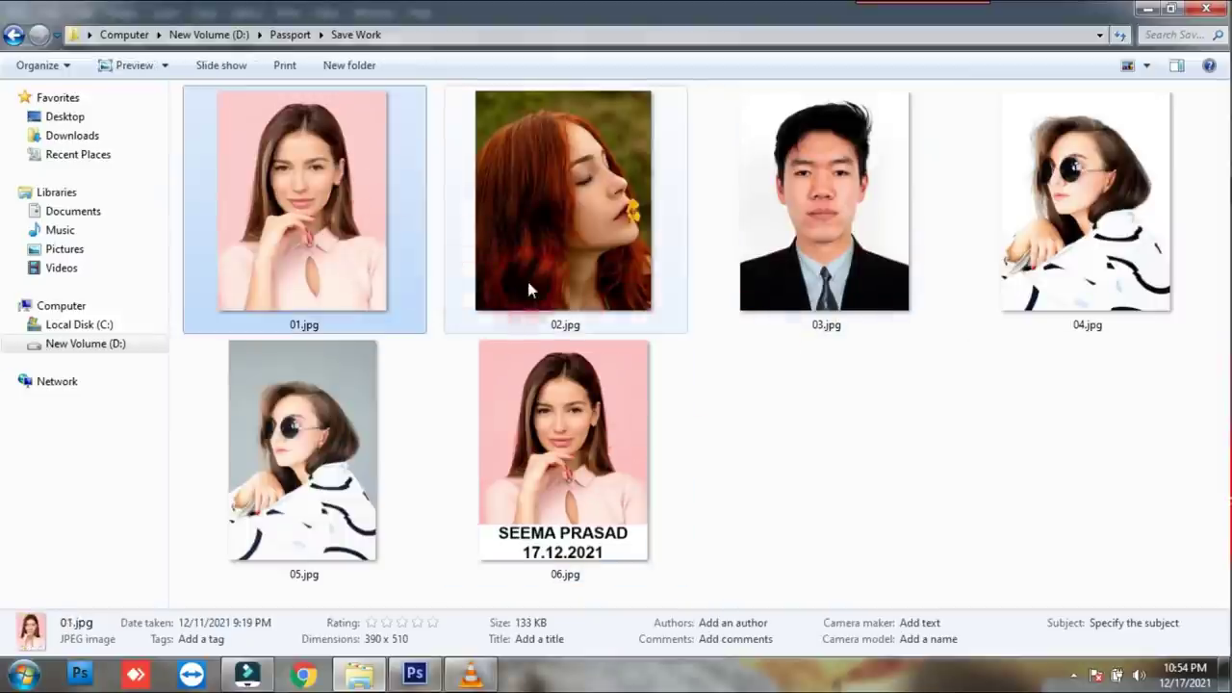
{"action": "left_click", "coordinate": [1148, 9]}
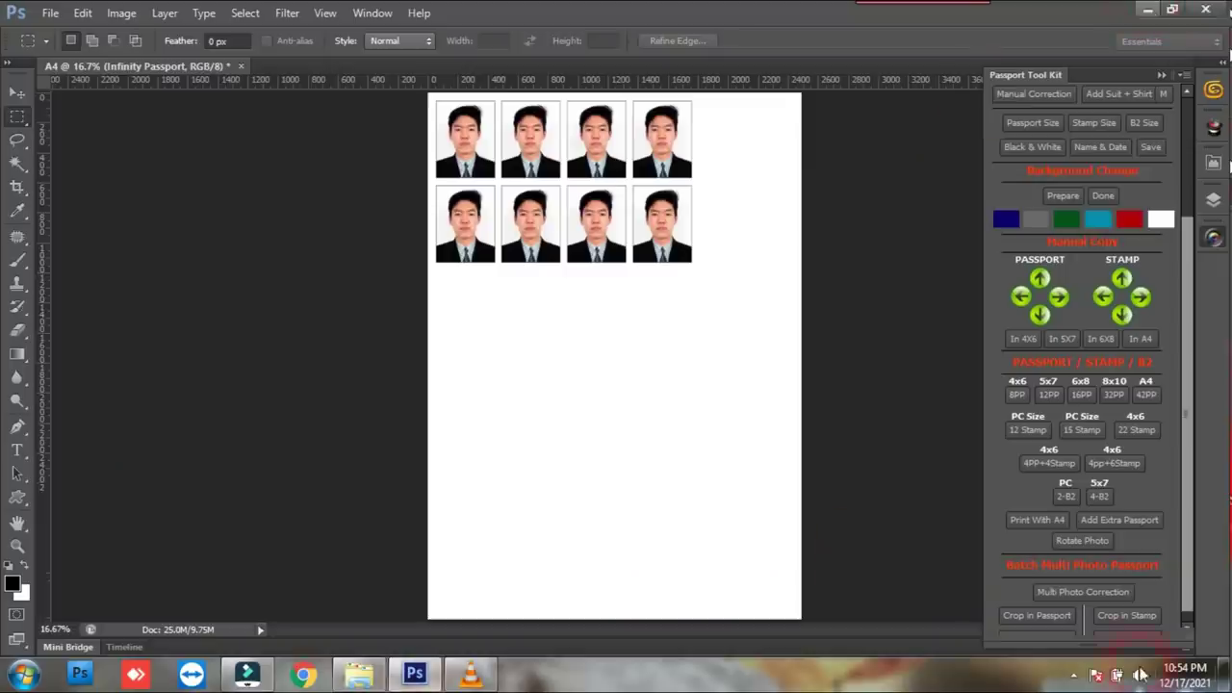
{"action": "left_click", "coordinate": [1121, 520]}
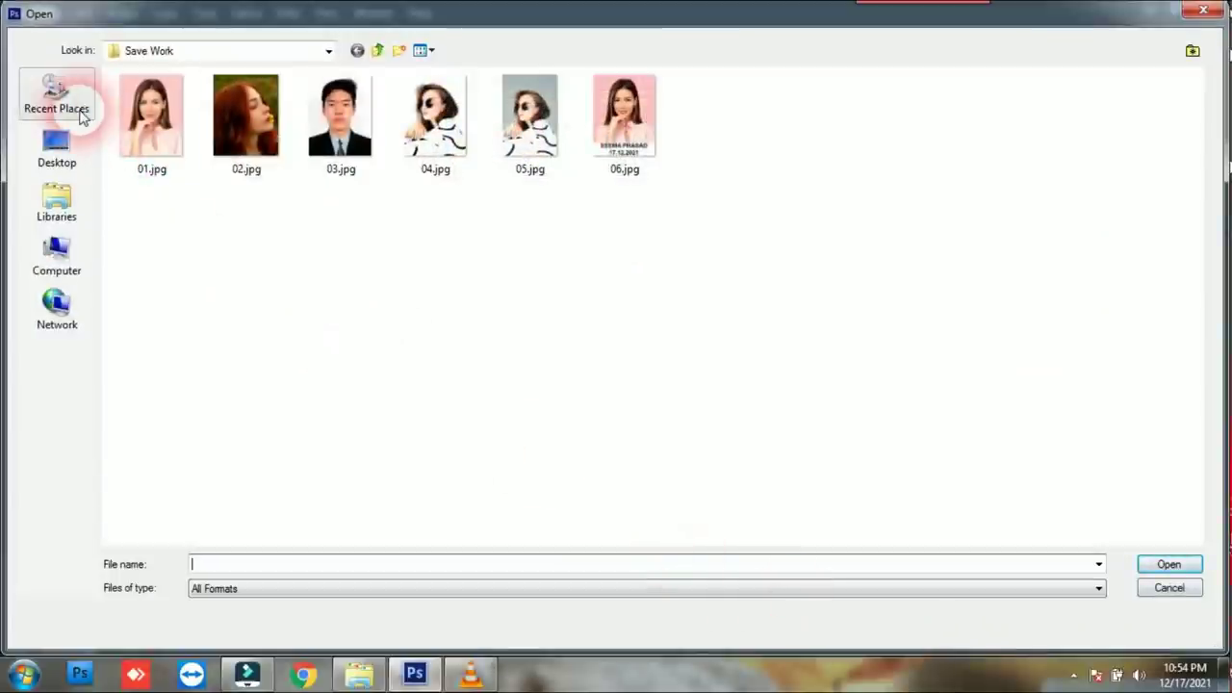
{"action": "double_click", "coordinate": [166, 142]}
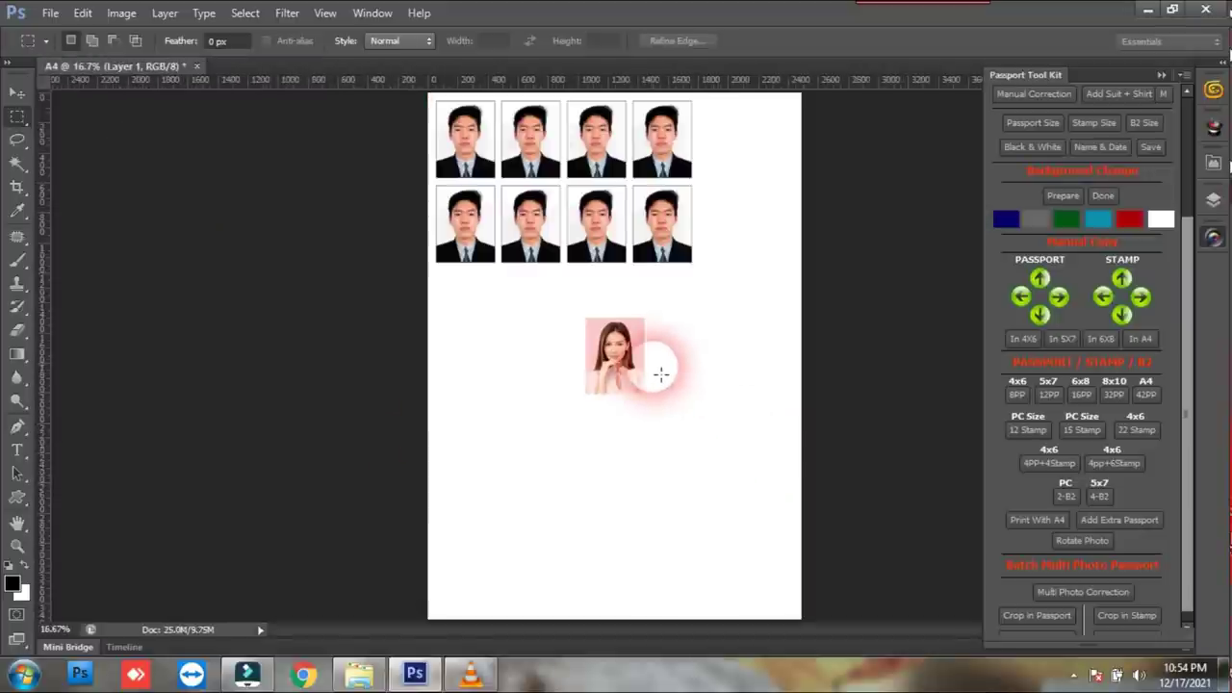
Step: Give the woman's photo a stroke border and place it beside the fourth top-row photo
{"action": "key", "text": "v"}
{"action": "left_click_drag", "start_coordinate": [612, 367], "coordinate": [690, 356]}
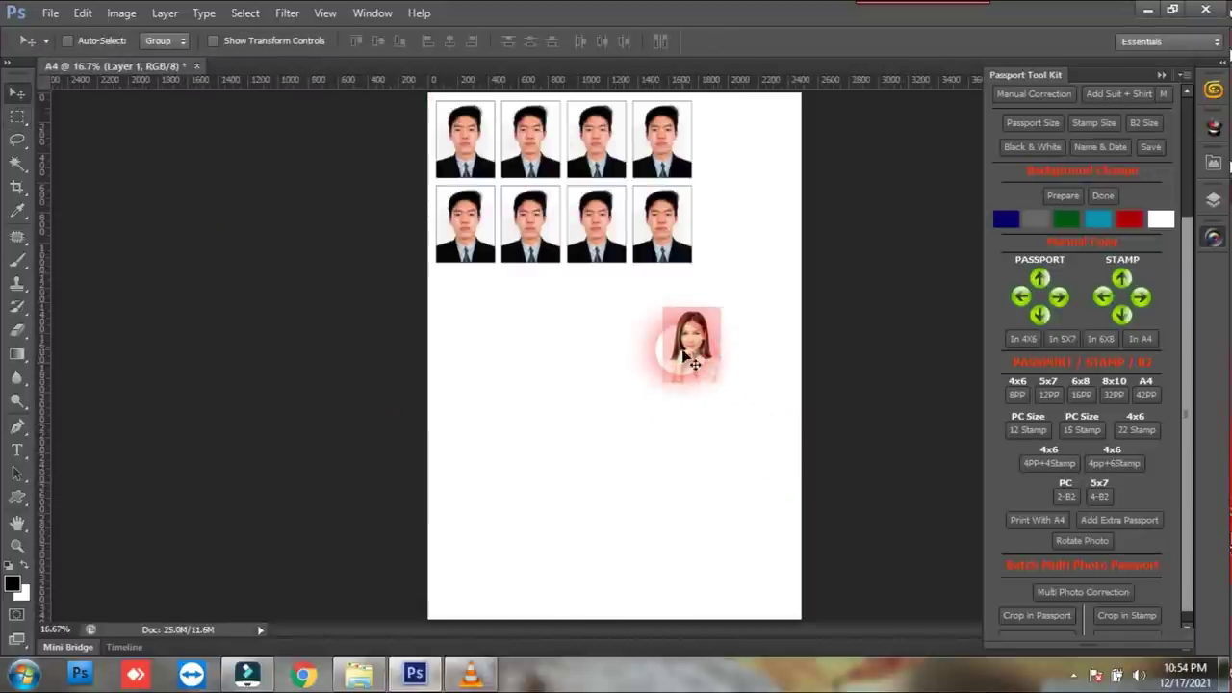
{"action": "key", "text": "alt+e"}
{"action": "type", "text": "s3"}
{"action": "left_click", "coordinate": [878, 257]}
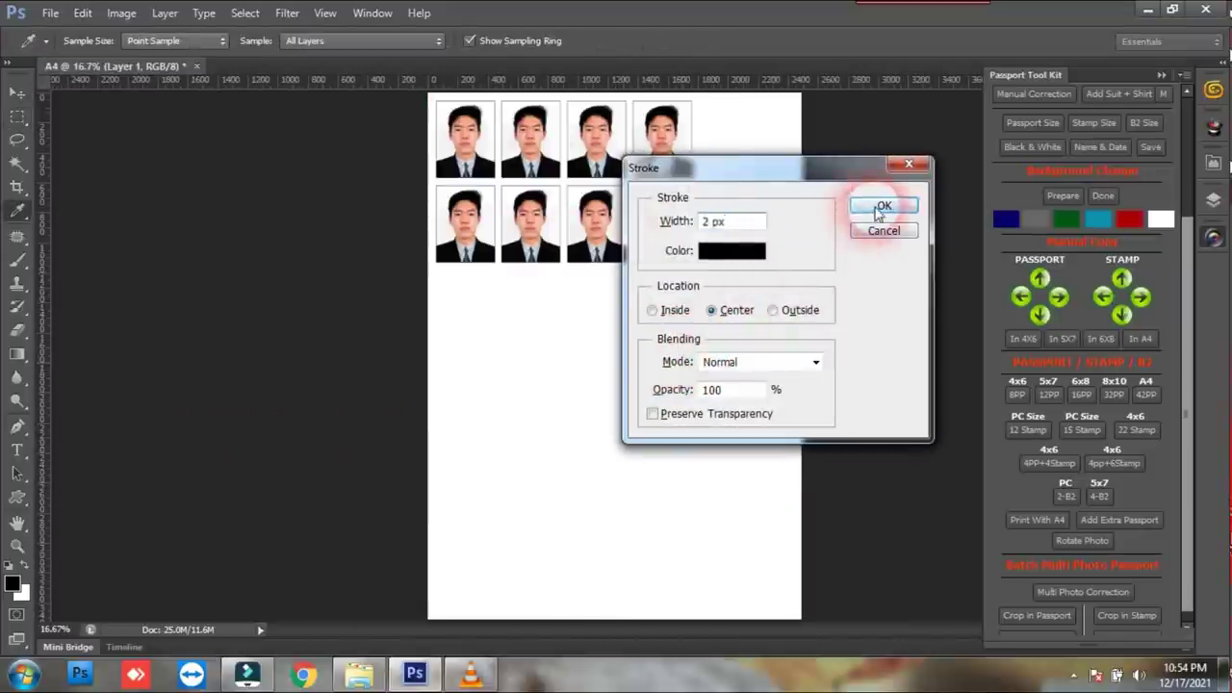
{"action": "left_click_drag", "start_coordinate": [729, 328], "coordinate": [747, 138]}
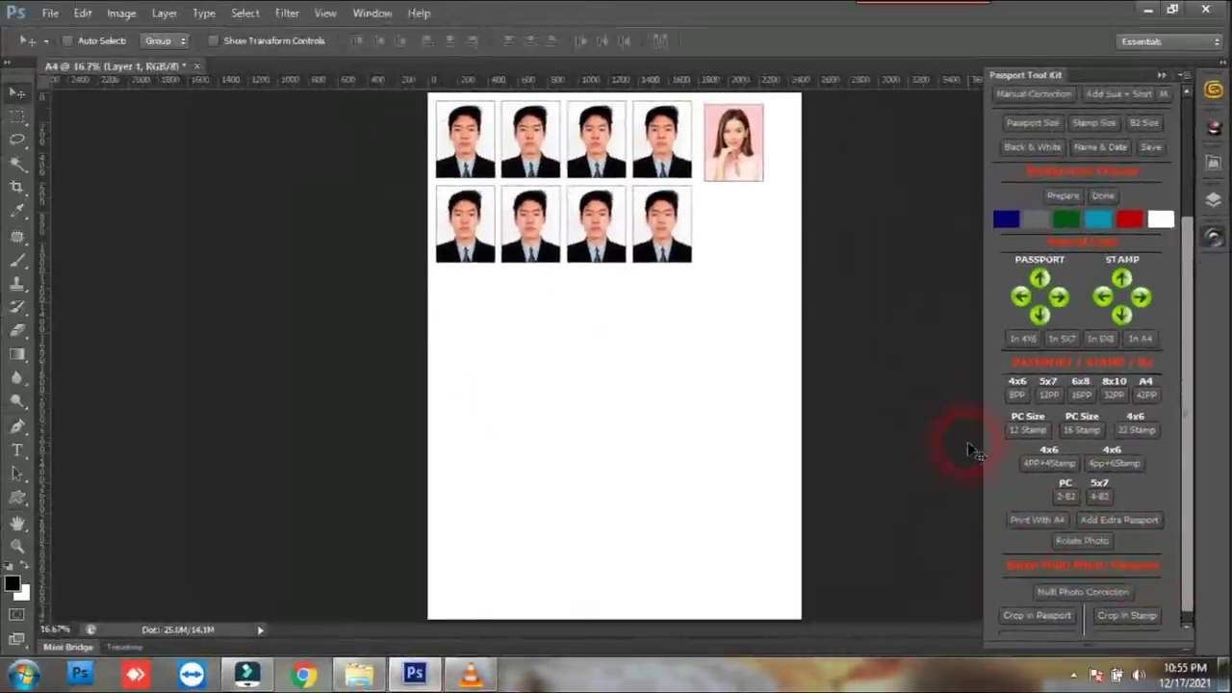
Step: Align the woman's photo with the top row and try rotating it to landscape
{"action": "scroll", "coordinate": [748, 319], "scroll_direction": "up", "scroll_amount": 1}
{"action": "scroll", "coordinate": [661, 517], "scroll_direction": "up", "scroll_amount": 1}
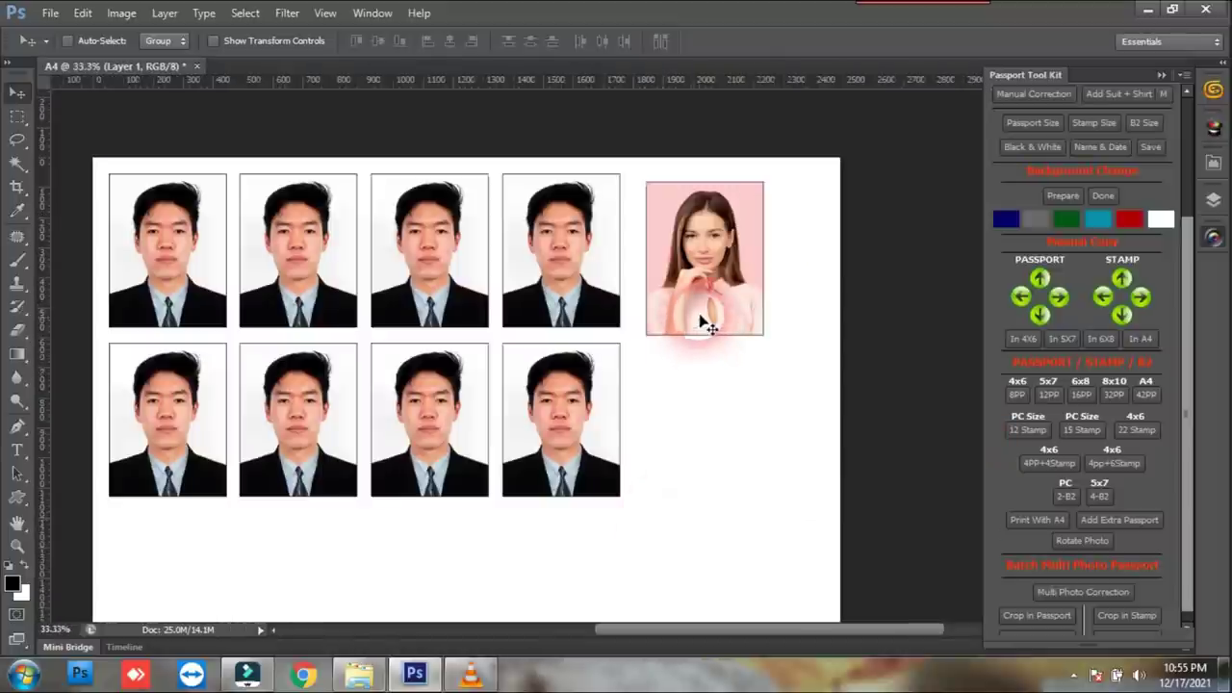
{"action": "mouse_move", "coordinate": [707, 327]}
{"action": "left_mouse_down"}
{"action": "mouse_move", "coordinate": [691, 291]}
{"action": "mouse_move", "coordinate": [717, 295]}
{"action": "left_mouse_up"}
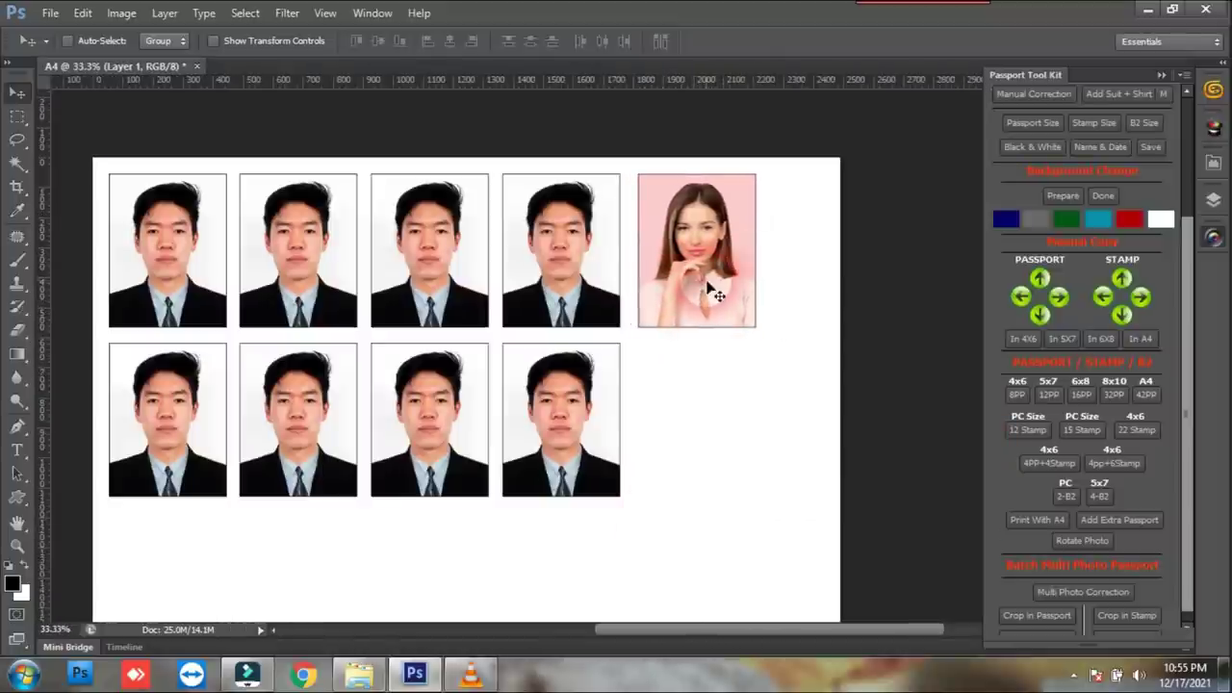
{"action": "left_click", "coordinate": [1083, 541]}
{"action": "left_click_drag", "start_coordinate": [723, 260], "coordinate": [739, 243]}
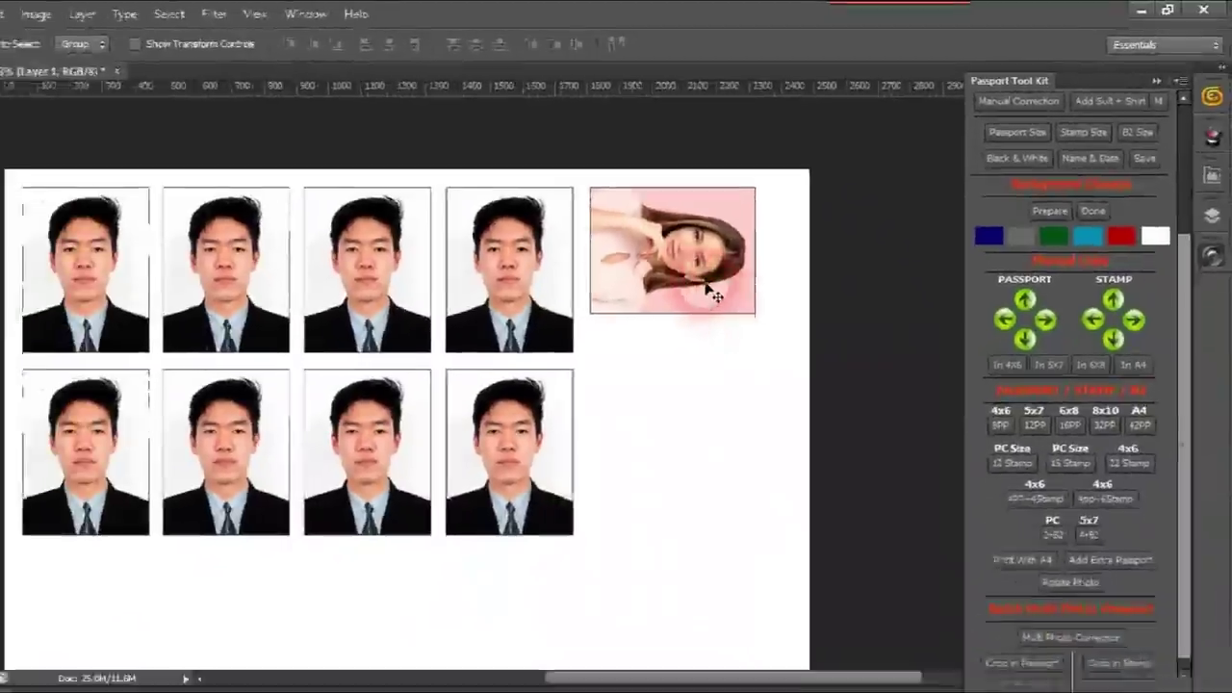
{"action": "mouse_move", "coordinate": [713, 293]}
{"action": "left_mouse_down"}
{"action": "mouse_move", "coordinate": [705, 249]}
{"action": "mouse_move", "coordinate": [714, 472]}
{"action": "left_mouse_up"}
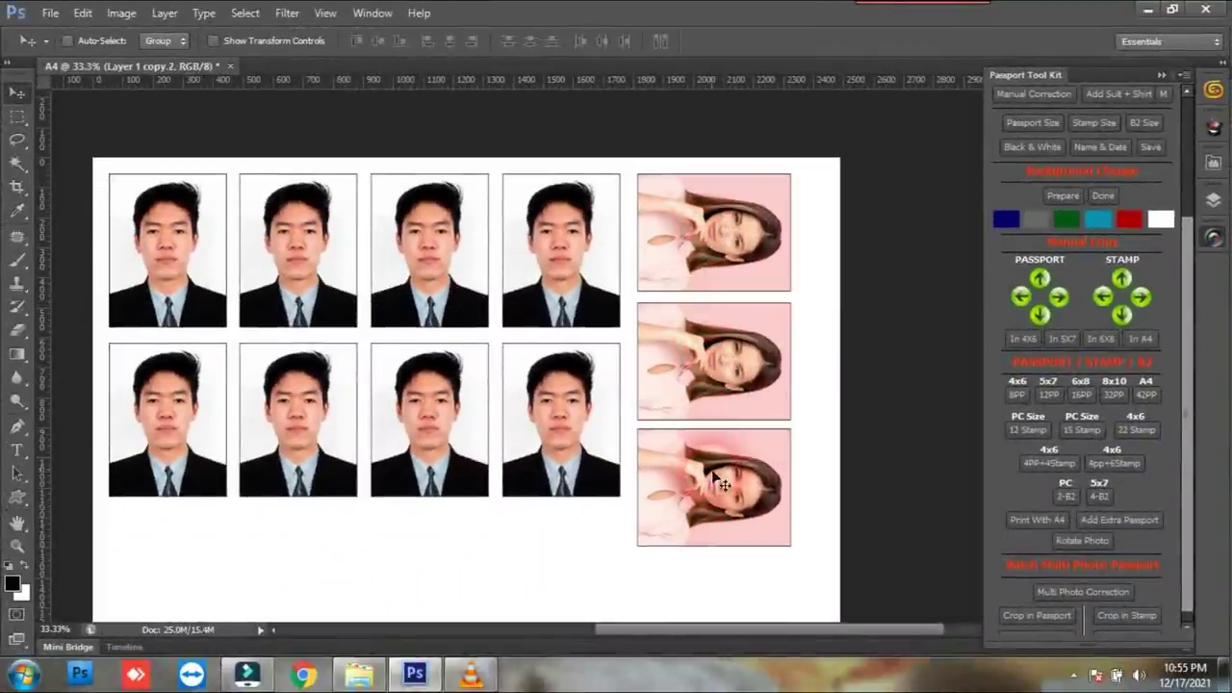
Step: Undo her two extra copies, rotate her photo upright, and place it below the man's grid
{"action": "key", "text": "ctrl+alt+z"}
{"action": "key", "text": "ctrl+alt+z"}
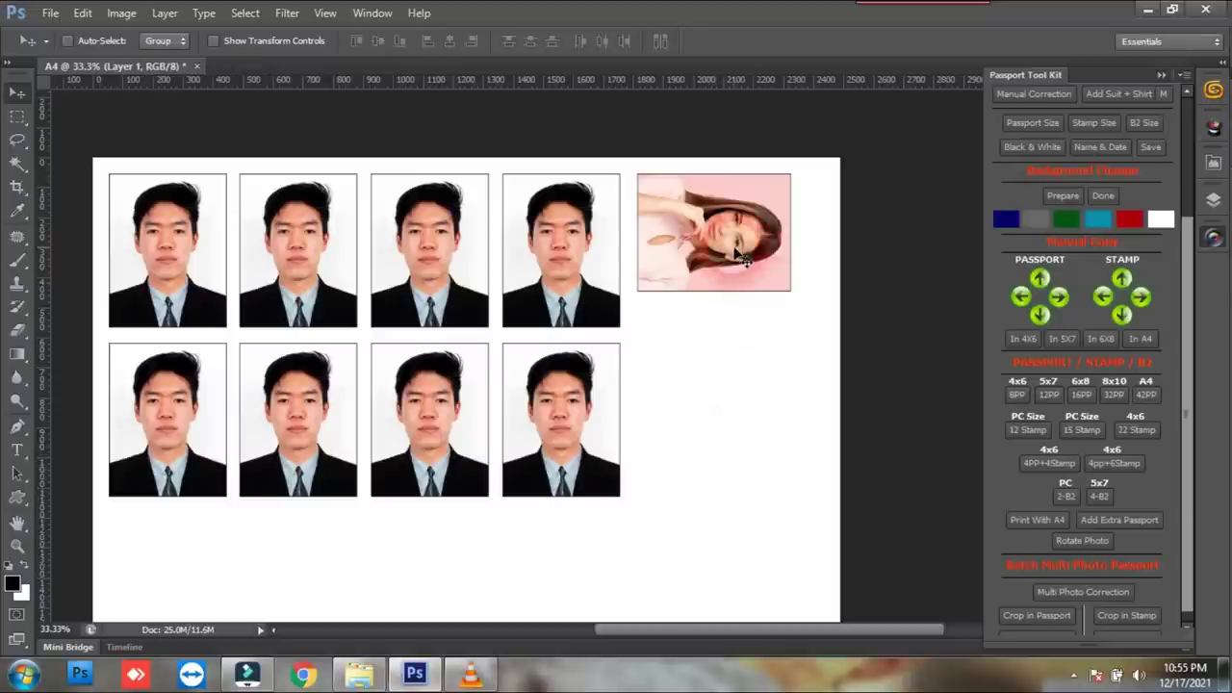
{"action": "left_click", "coordinate": [1085, 542]}
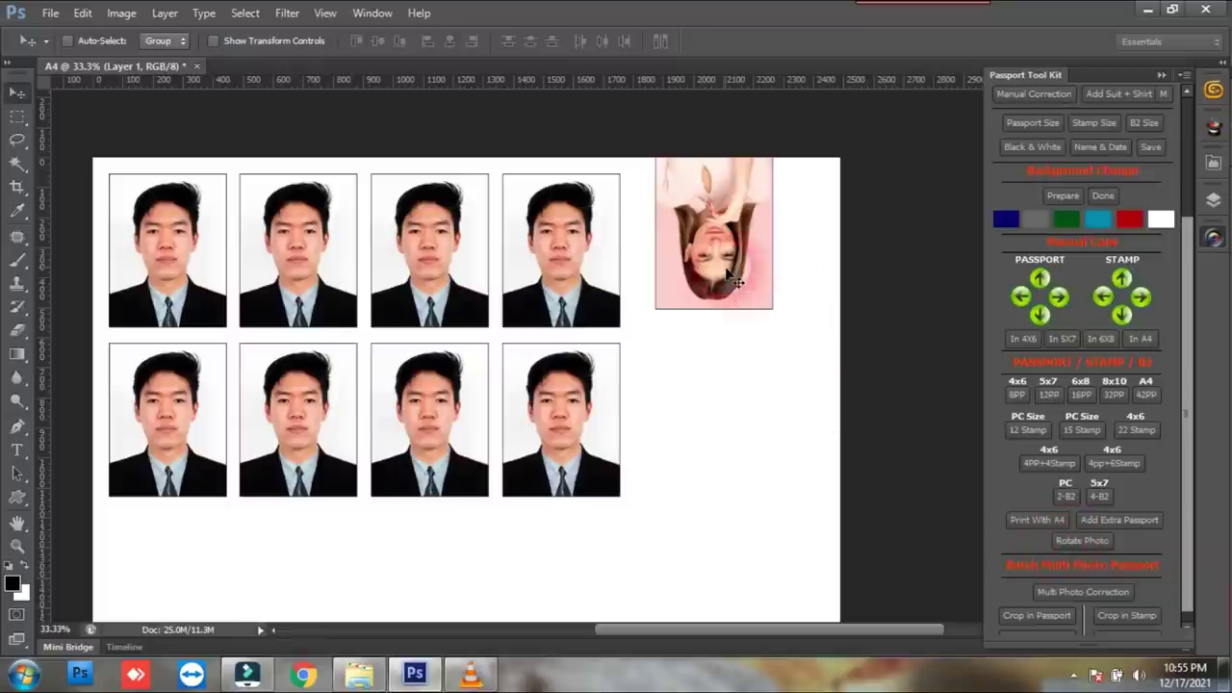
{"action": "left_click", "coordinate": [1071, 540]}
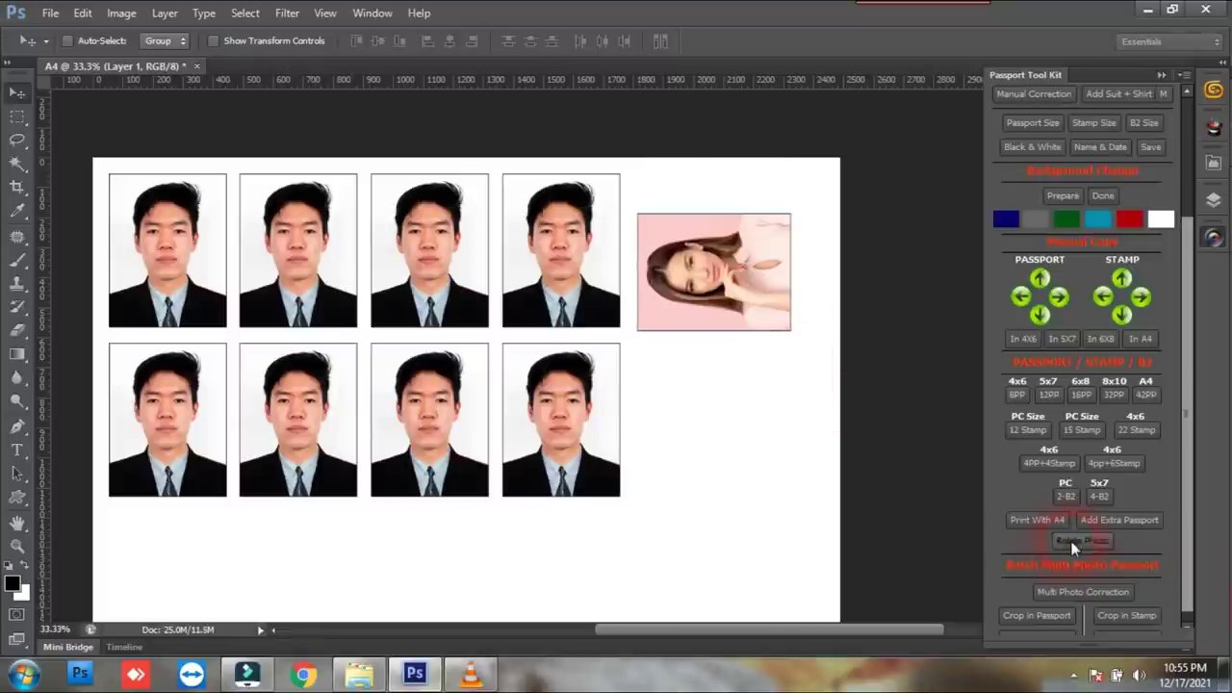
{"action": "left_click_drag", "start_coordinate": [732, 313], "coordinate": [710, 290]}
{"action": "left_click_drag", "start_coordinate": [597, 385], "coordinate": [702, 329]}
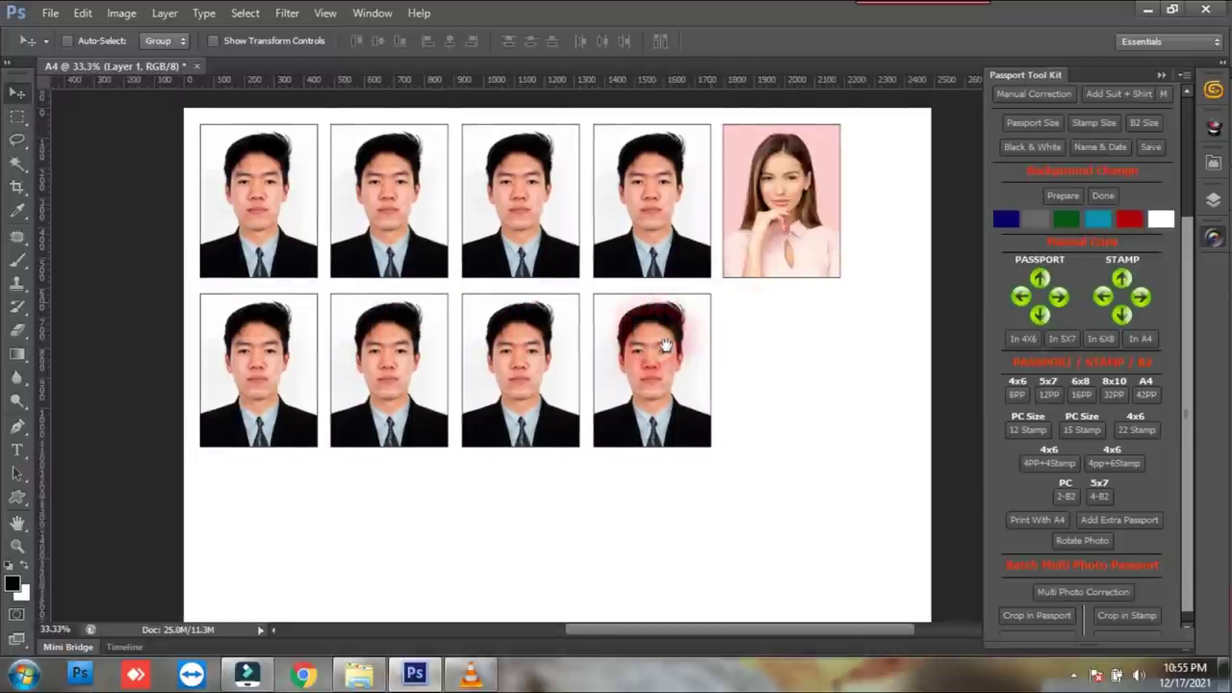
{"action": "mouse_move", "coordinate": [817, 280]}
{"action": "left_mouse_down"}
{"action": "mouse_move", "coordinate": [367, 574]}
{"action": "mouse_move", "coordinate": [274, 556]}
{"action": "left_mouse_up"}
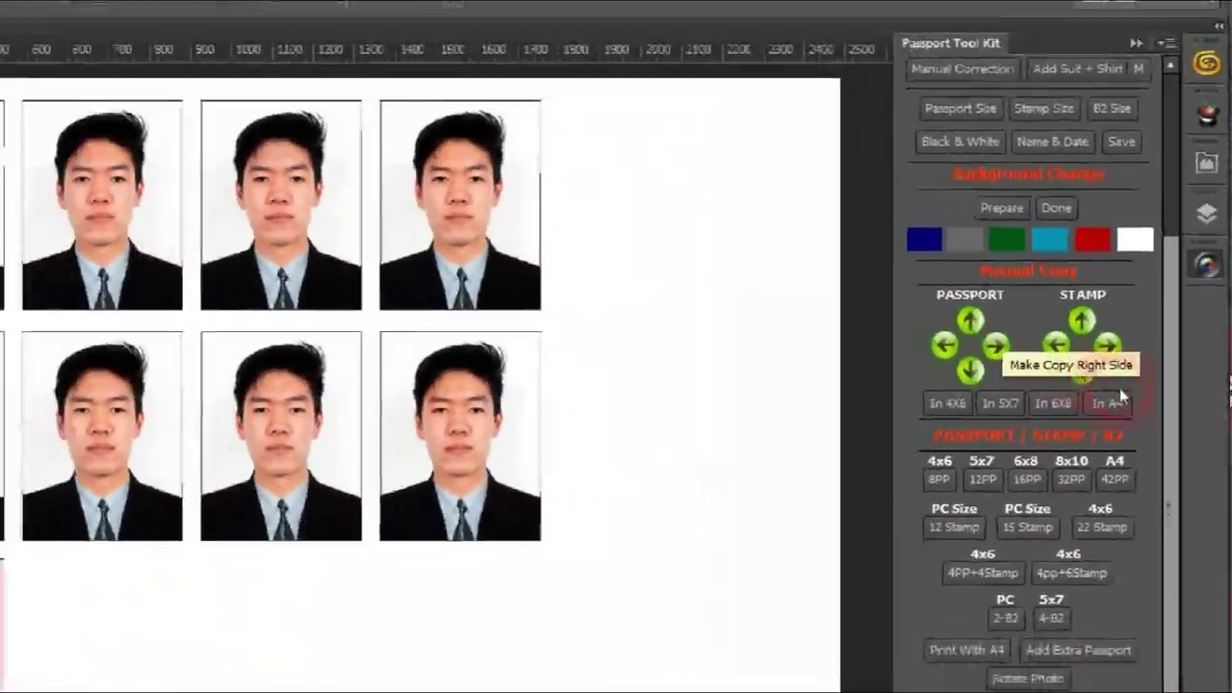
Step: Fill the third row with five copies of the woman's photo and stack two up the right column
{"action": "left_click", "coordinate": [756, 392]}
{"action": "scroll", "coordinate": [756, 393], "scroll_direction": "down", "scroll_amount": 2}
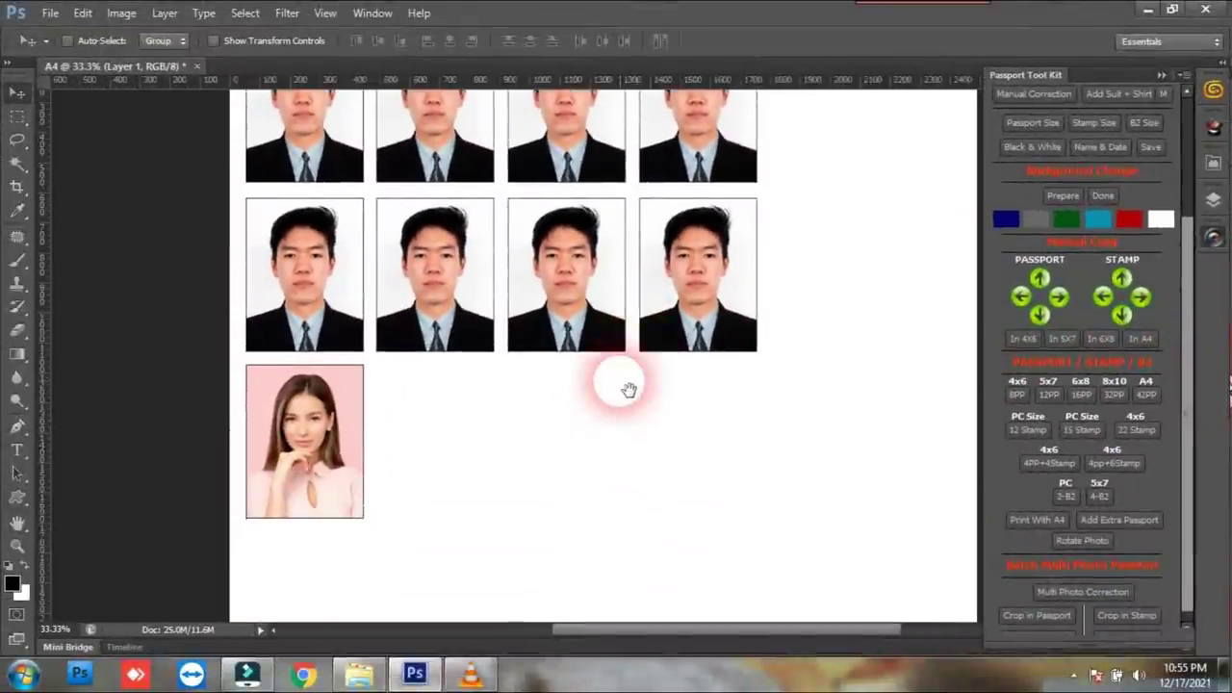
{"action": "left_click", "coordinate": [1059, 299]}
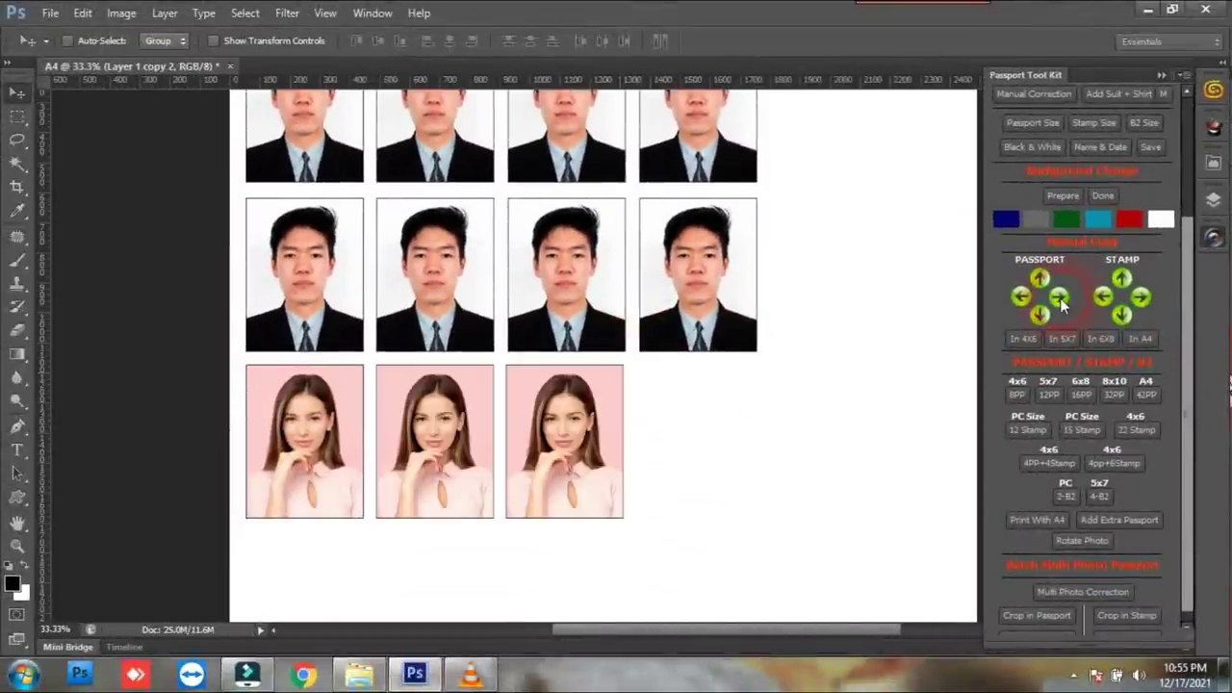
{"action": "left_click", "coordinate": [1059, 299]}
{"action": "left_click", "coordinate": [1059, 298]}
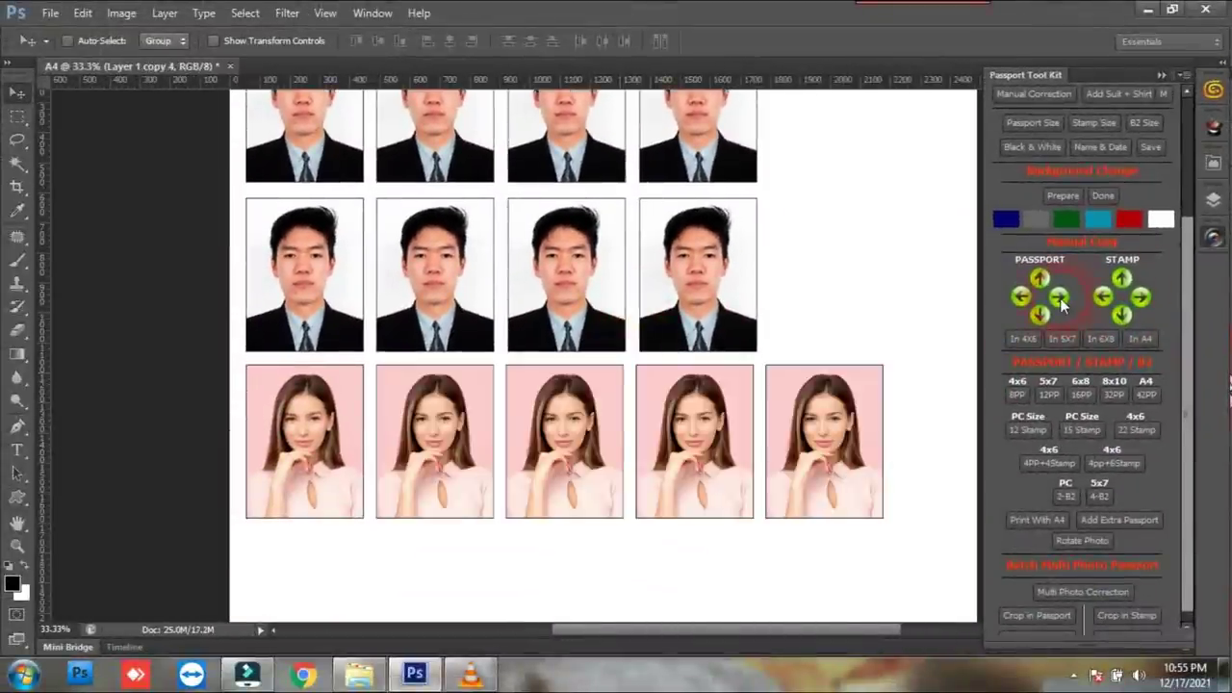
{"action": "left_click", "coordinate": [1040, 278]}
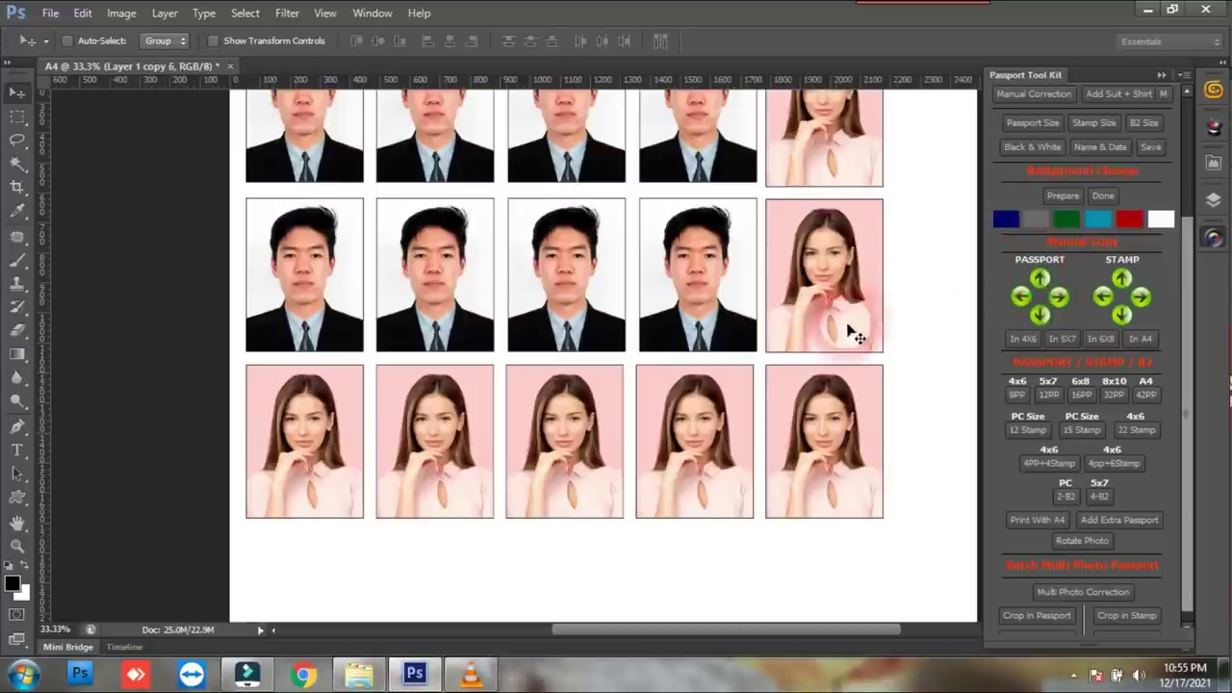
Step: Marquee-select the two lower woman photos in the right column
{"action": "scroll", "coordinate": [759, 345], "scroll_direction": "up", "scroll_amount": 1}
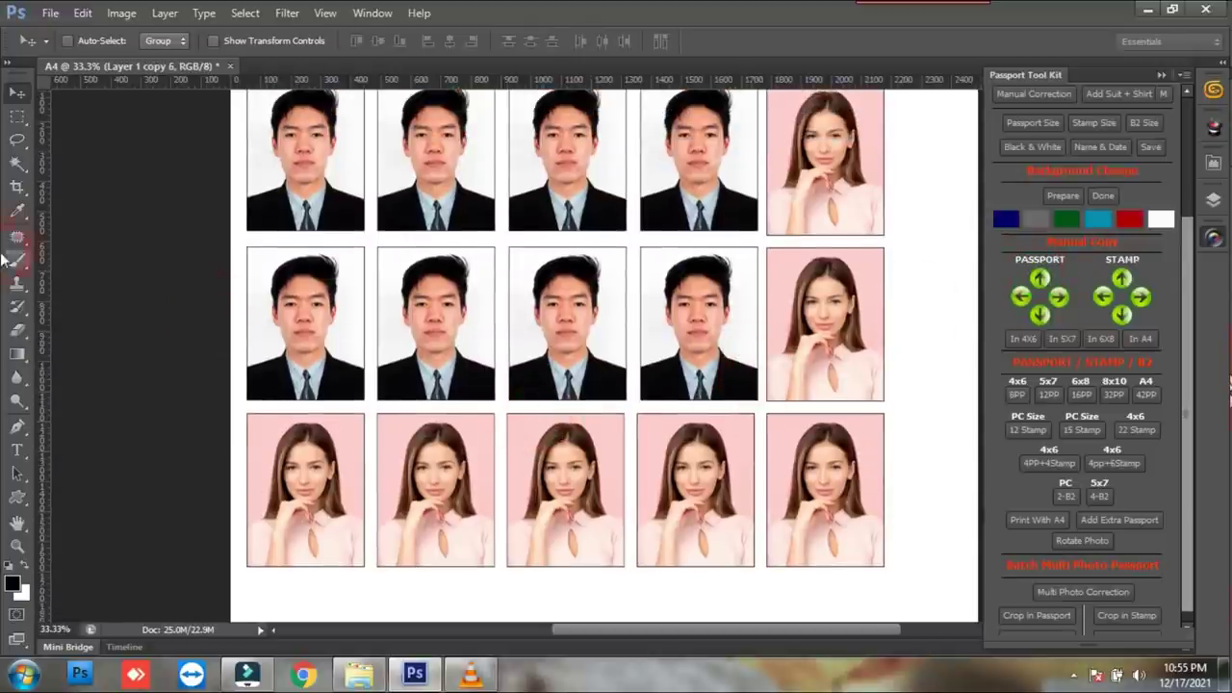
{"action": "left_click", "coordinate": [18, 116]}
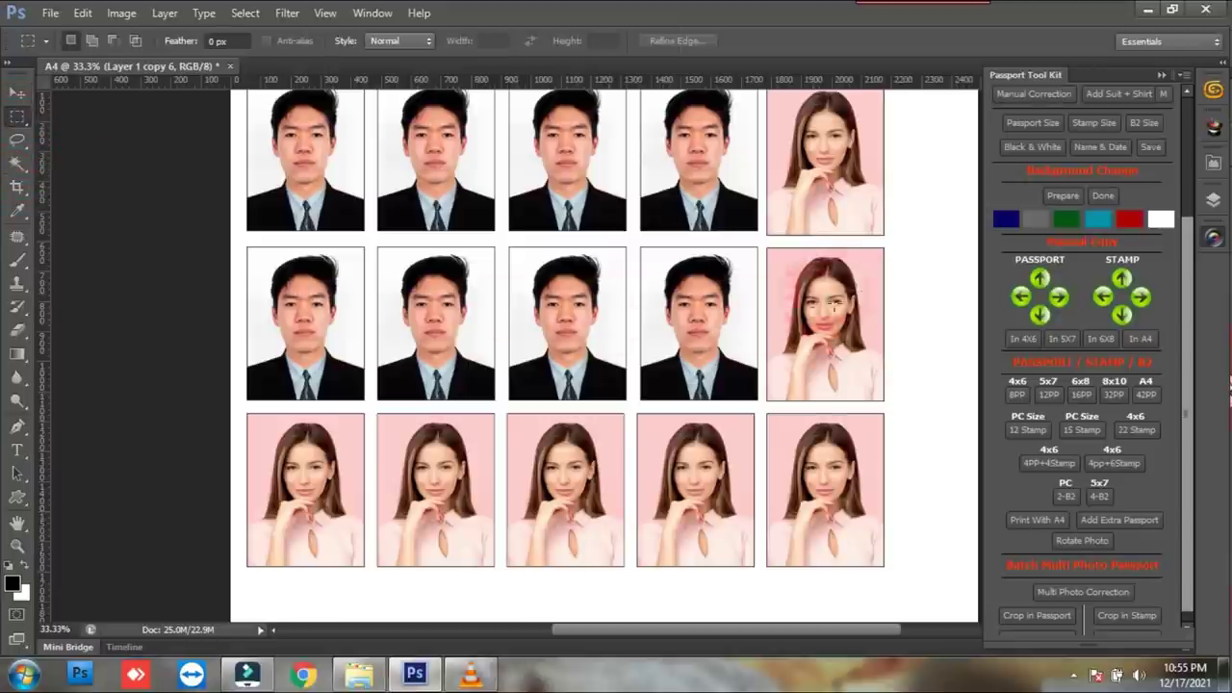
{"action": "left_click_drag", "start_coordinate": [895, 246], "coordinate": [769, 594]}
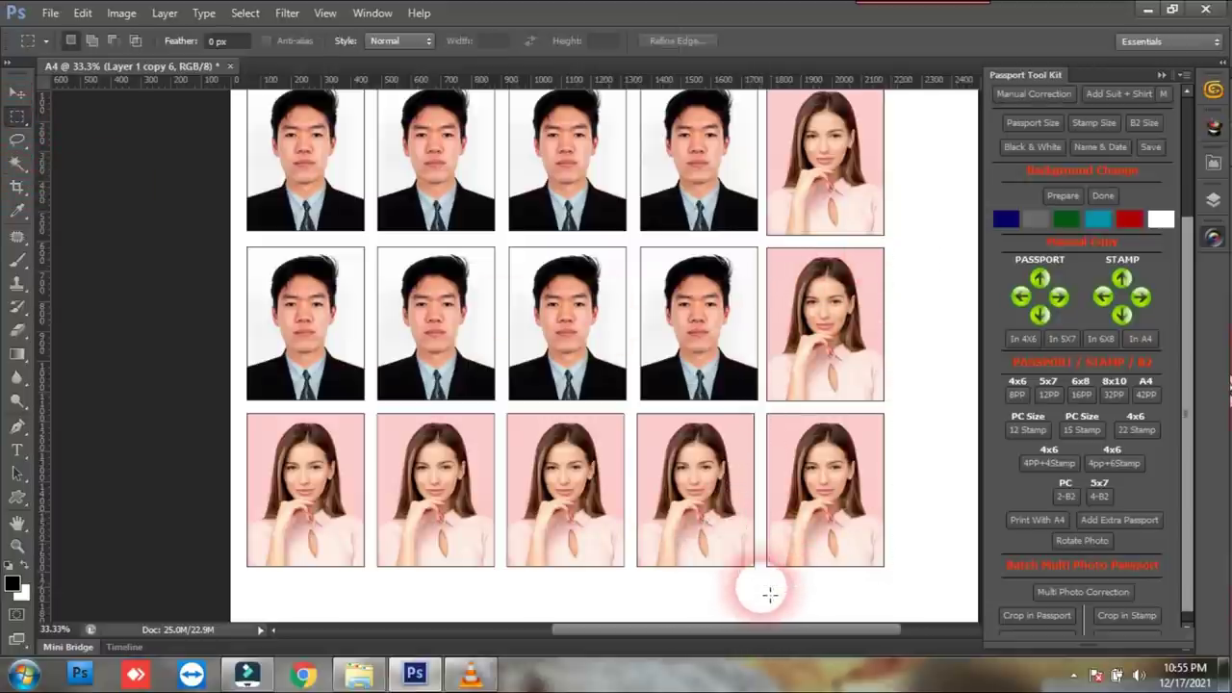
Step: Merge all photo layers into one and make the selected right-column woman photos black-and-white
{"action": "left_click", "coordinate": [1214, 202]}
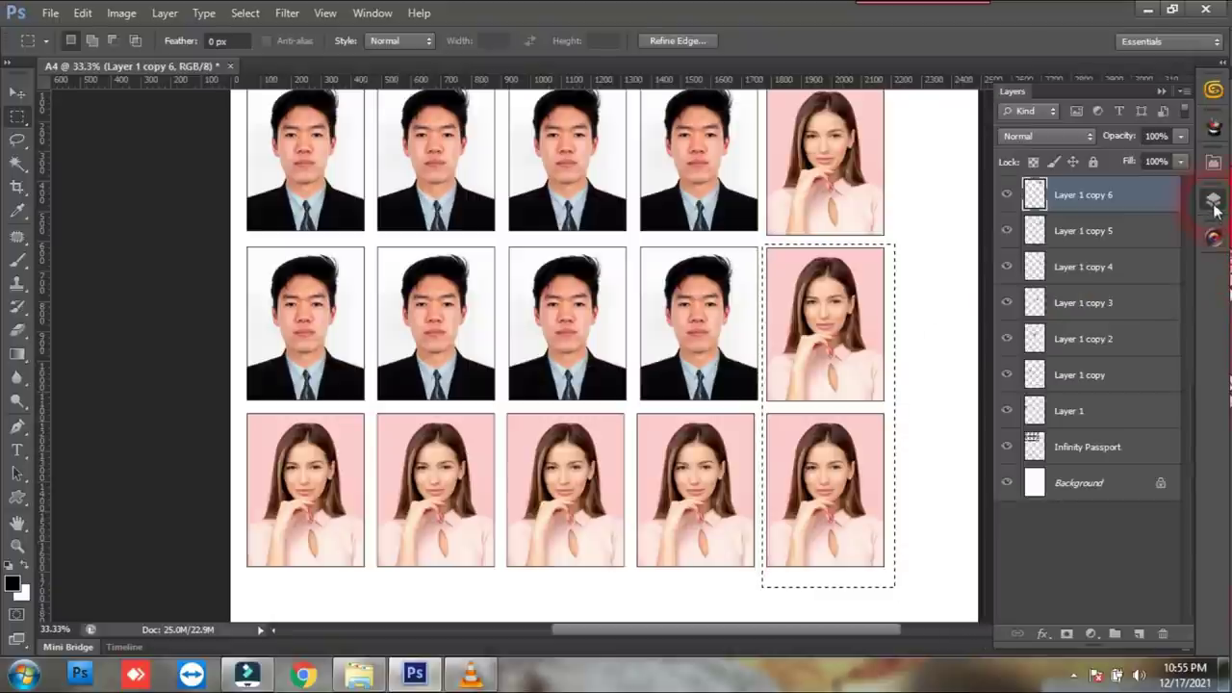
{"action": "left_click", "coordinate": [1120, 449], "text": "shift"}
{"action": "key", "text": "ctrl+e"}
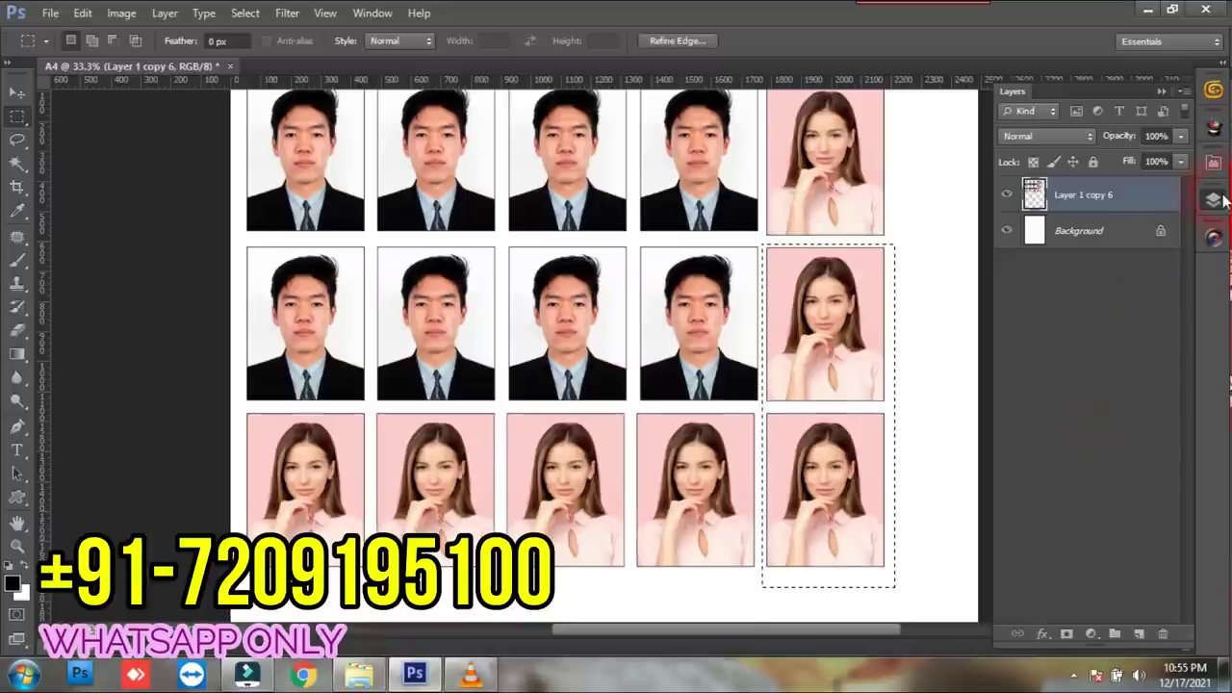
{"action": "left_click", "coordinate": [1214, 238]}
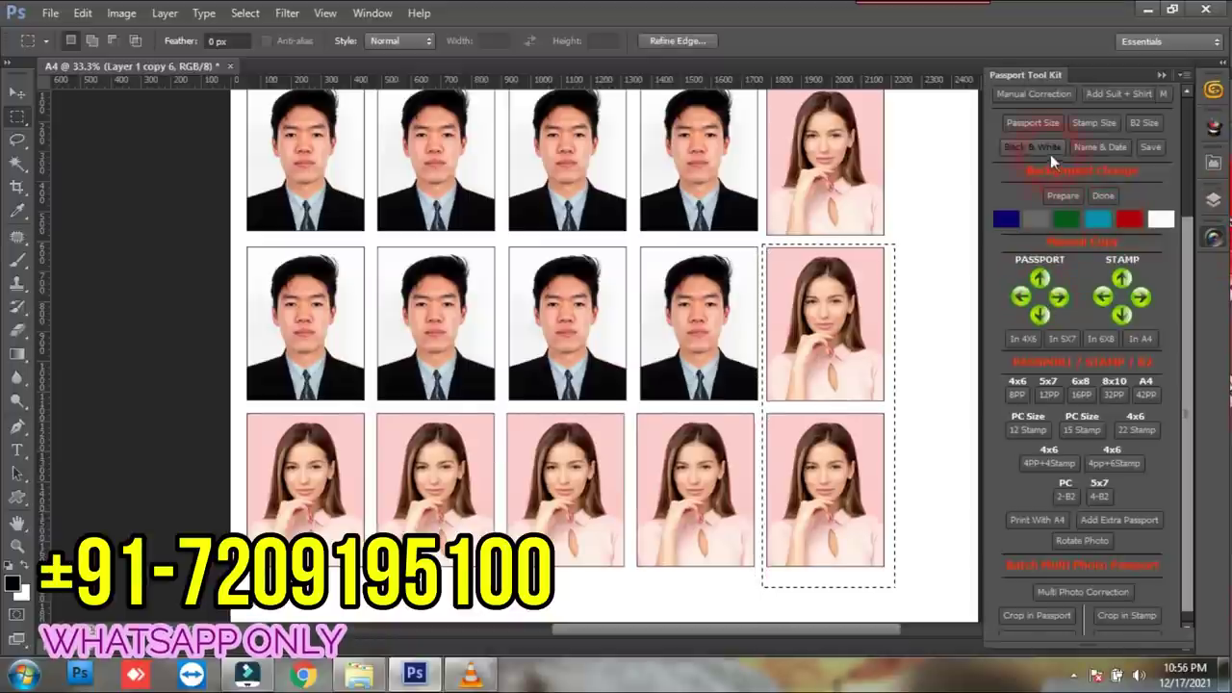
{"action": "left_click", "coordinate": [1050, 152]}
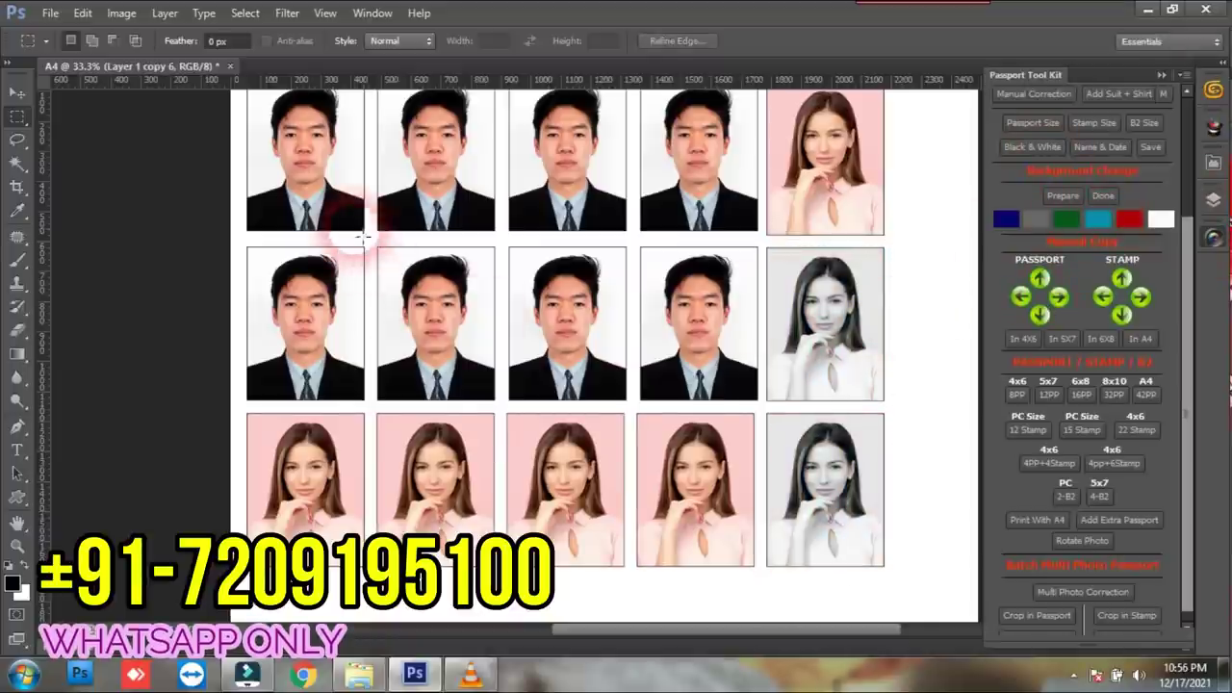
Step: Make the first two man photos in the middle row black-and-white and zoom out
{"action": "left_click_drag", "start_coordinate": [233, 243], "coordinate": [500, 409]}
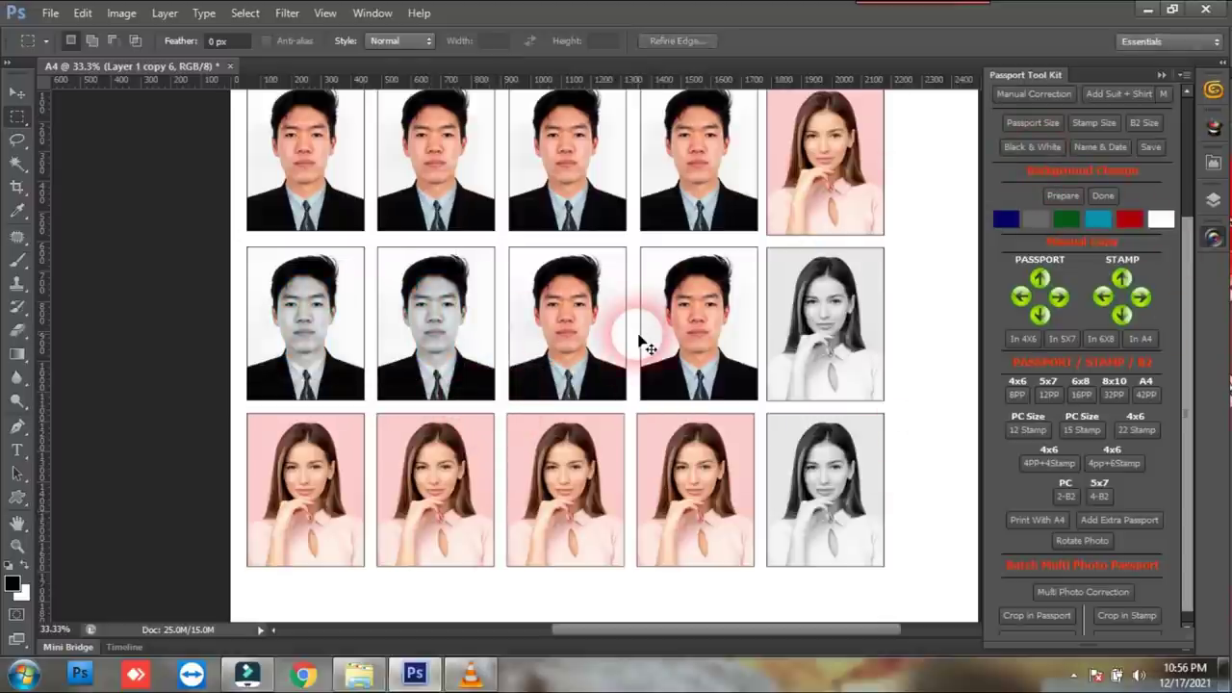
{"action": "scroll", "coordinate": [692, 380], "scroll_direction": "down", "scroll_amount": 2}
{"action": "scroll", "coordinate": [687, 376], "scroll_direction": "down", "scroll_amount": 1}
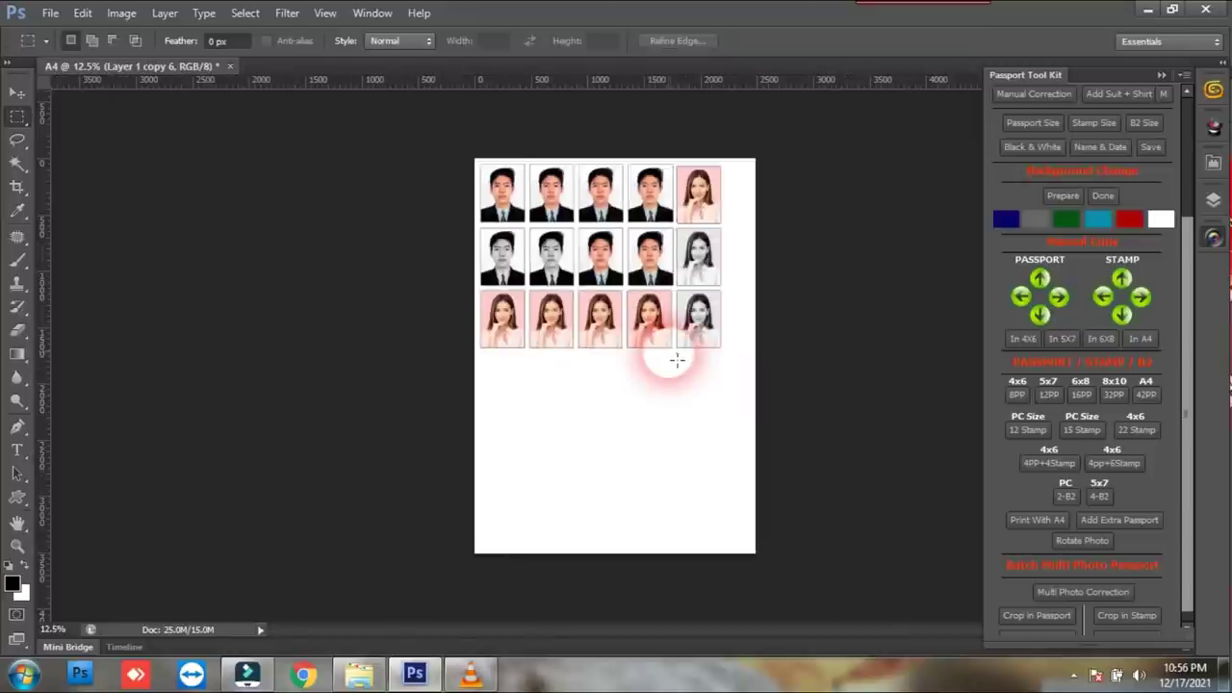
{"action": "left_click", "coordinate": [420, 151]}
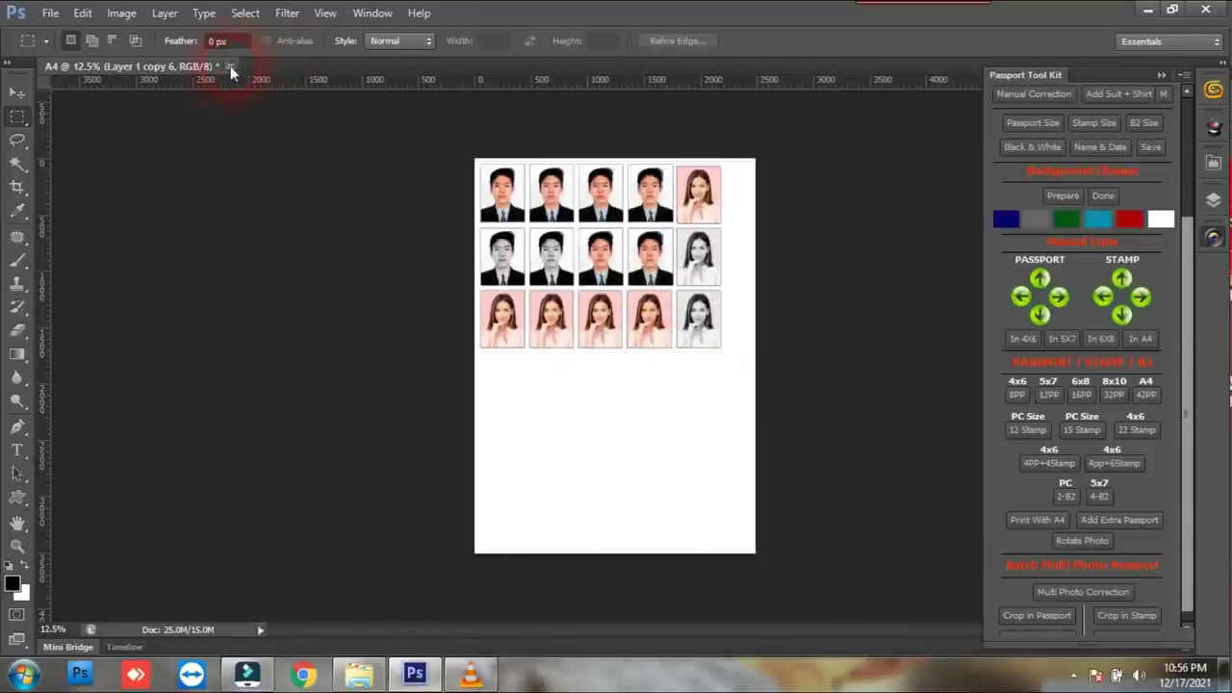
Step: Close the mixed A4 sheet, discarding its unsaved changes
{"action": "left_click", "coordinate": [229, 66]}
{"action": "left_click", "coordinate": [592, 264]}
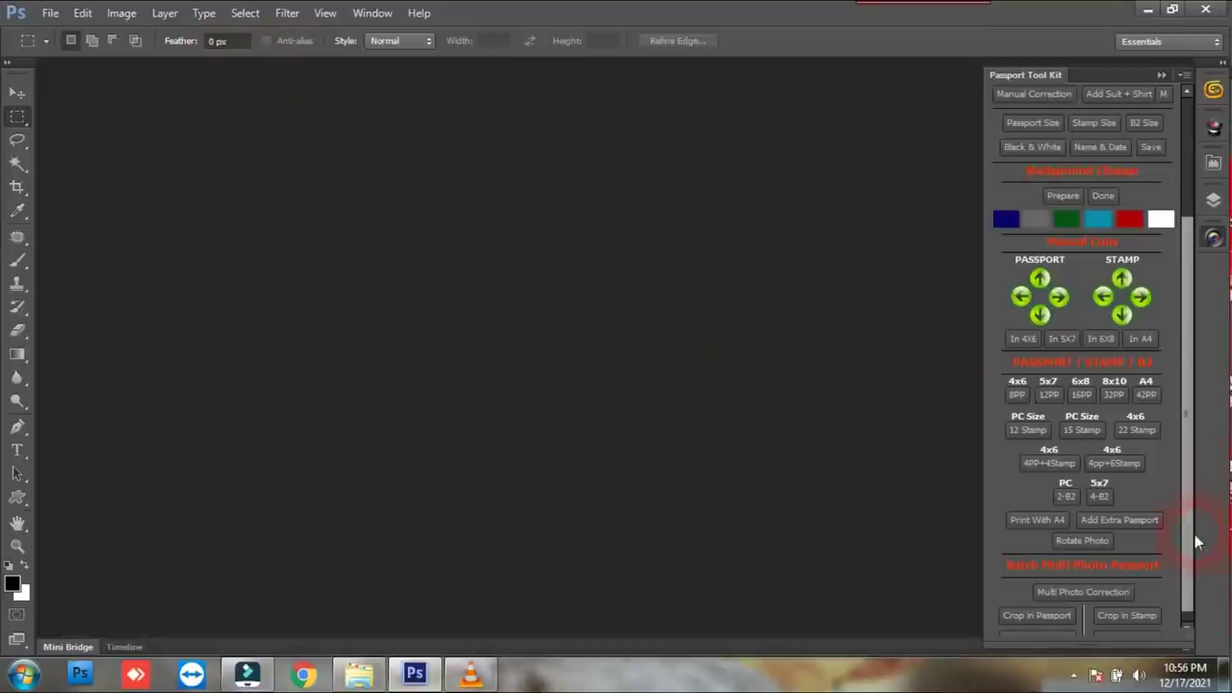
{"action": "scroll", "coordinate": [1197, 542], "scroll_direction": "down", "scroll_amount": 3}
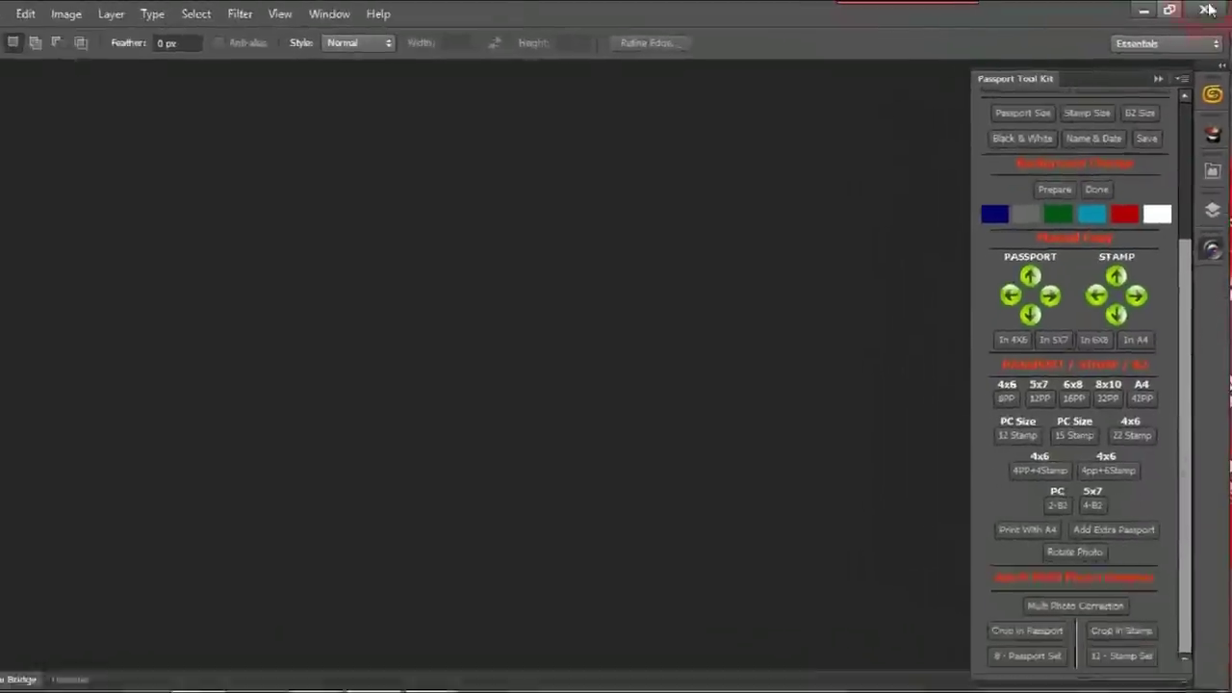
Step: Open the D:\Passport\Multi Photo Passport folder in Windows Explorer
{"action": "left_click", "coordinate": [1110, 40]}
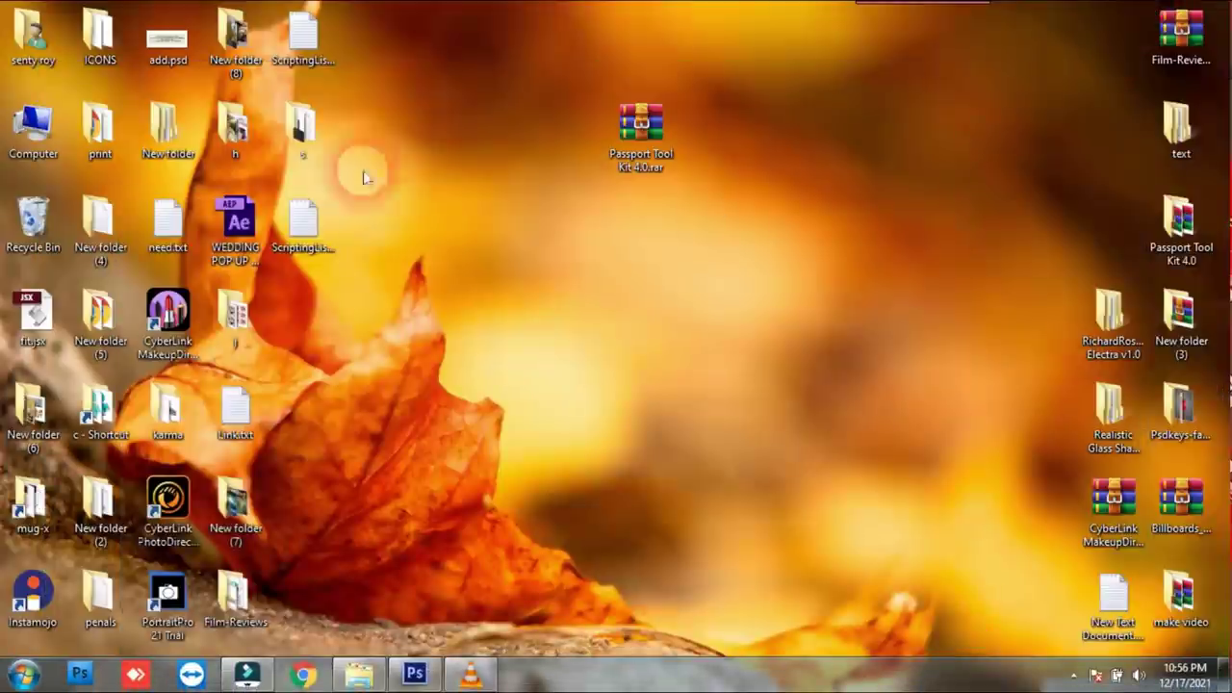
{"action": "double_click", "coordinate": [33, 124]}
{"action": "double_click", "coordinate": [482, 123]}
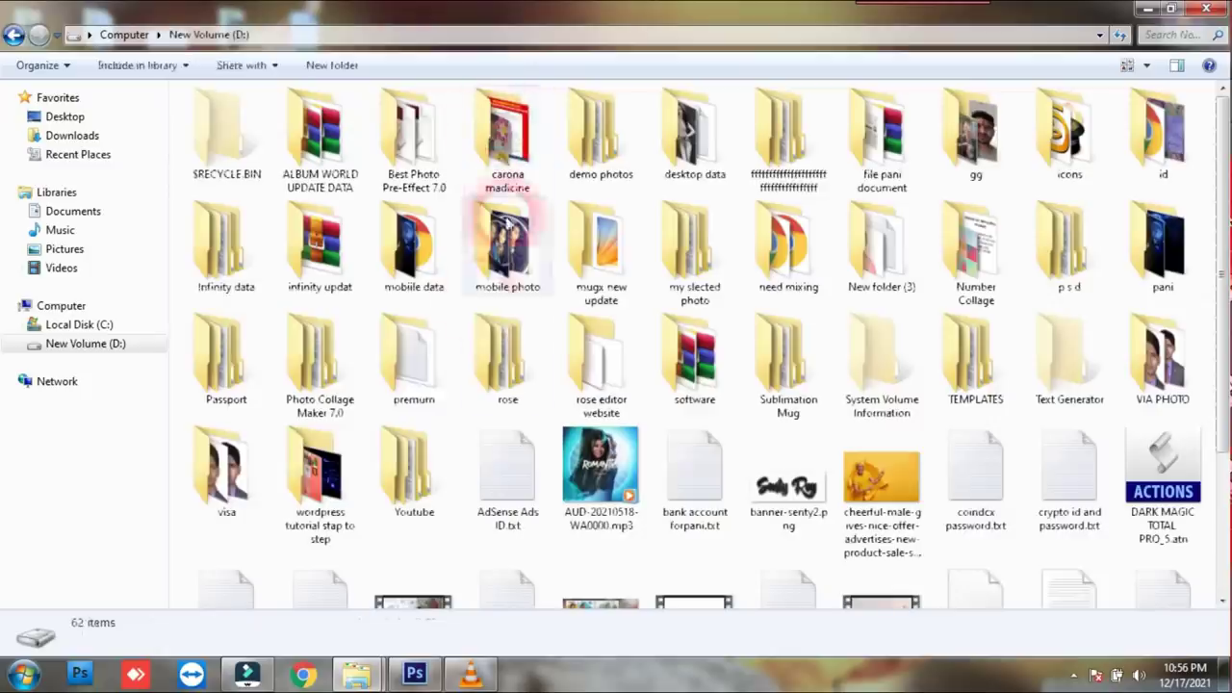
{"action": "double_click", "coordinate": [231, 348]}
{"action": "left_click", "coordinate": [847, 192]}
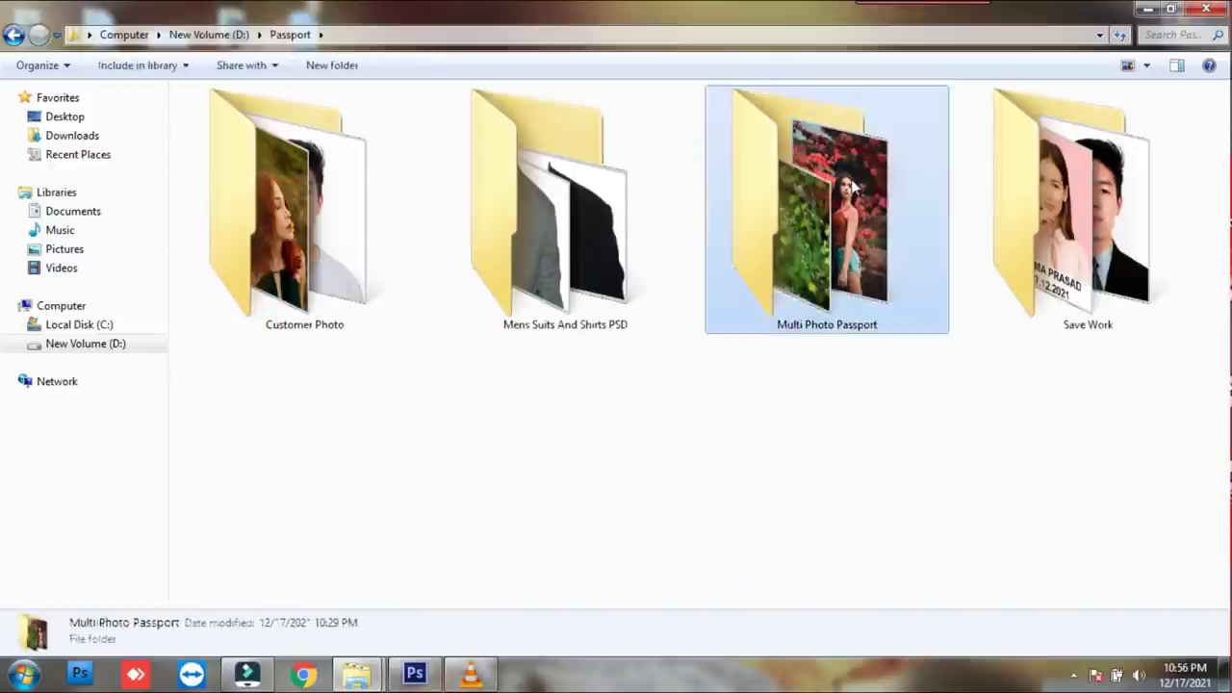
{"action": "double_click", "coordinate": [851, 189]}
Step: Select the eight Demo (1)-(8).jpg images, then return to Photoshop
{"action": "left_click_drag", "start_coordinate": [357, 345], "coordinate": [1112, 87]}
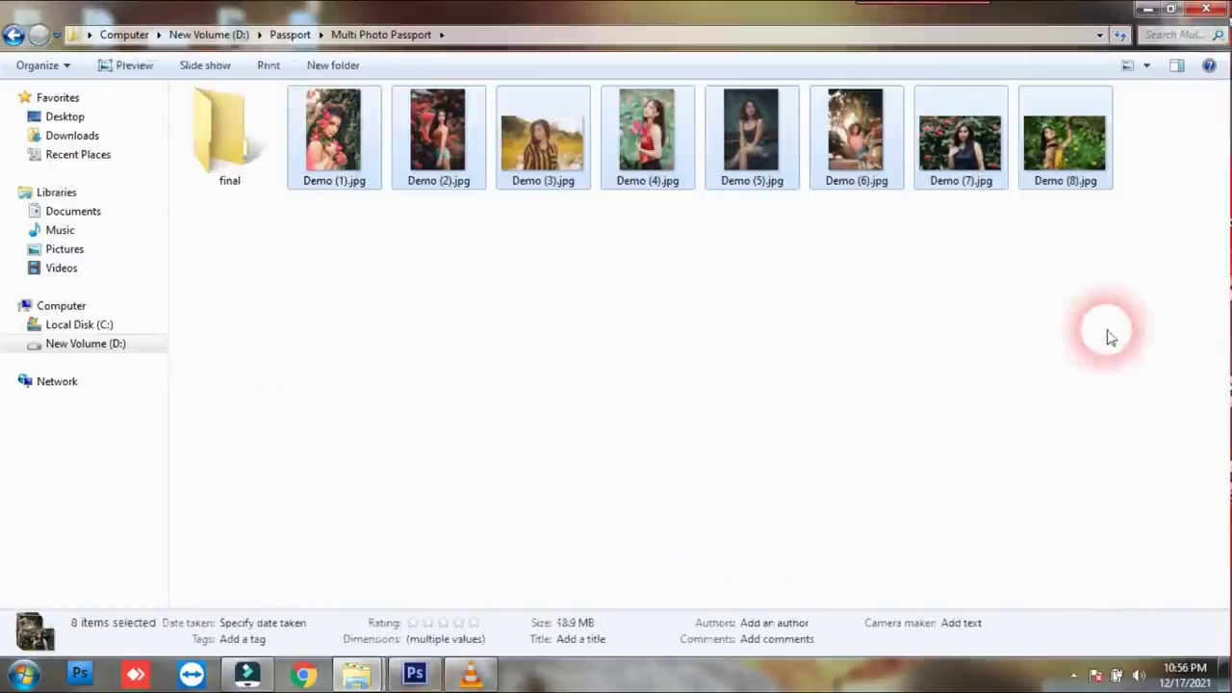
{"action": "left_click_drag", "start_coordinate": [1112, 328], "coordinate": [336, 85]}
{"action": "left_click_drag", "start_coordinate": [325, 289], "coordinate": [1158, 163]}
{"action": "left_click", "coordinate": [1002, 349]}
{"action": "mouse_move", "coordinate": [1175, 407]}
{"action": "left_mouse_down"}
{"action": "mouse_move", "coordinate": [1148, 359]}
{"action": "mouse_move", "coordinate": [329, 72]}
{"action": "left_mouse_up"}
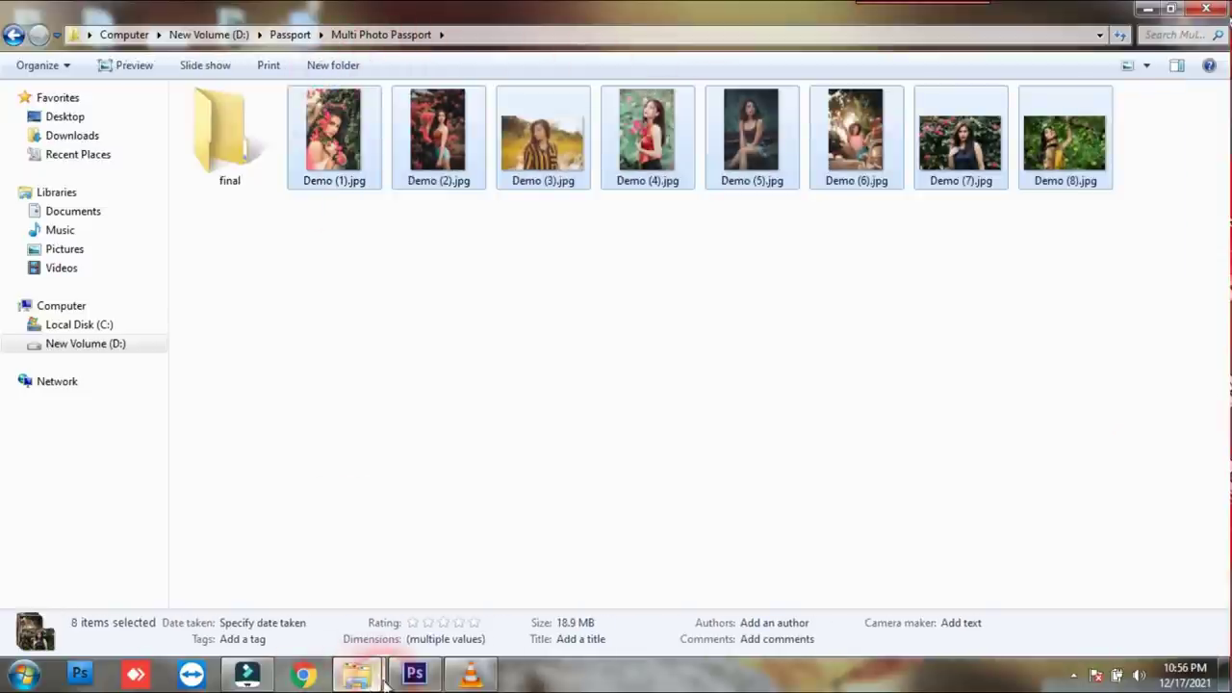
{"action": "left_click", "coordinate": [415, 673]}
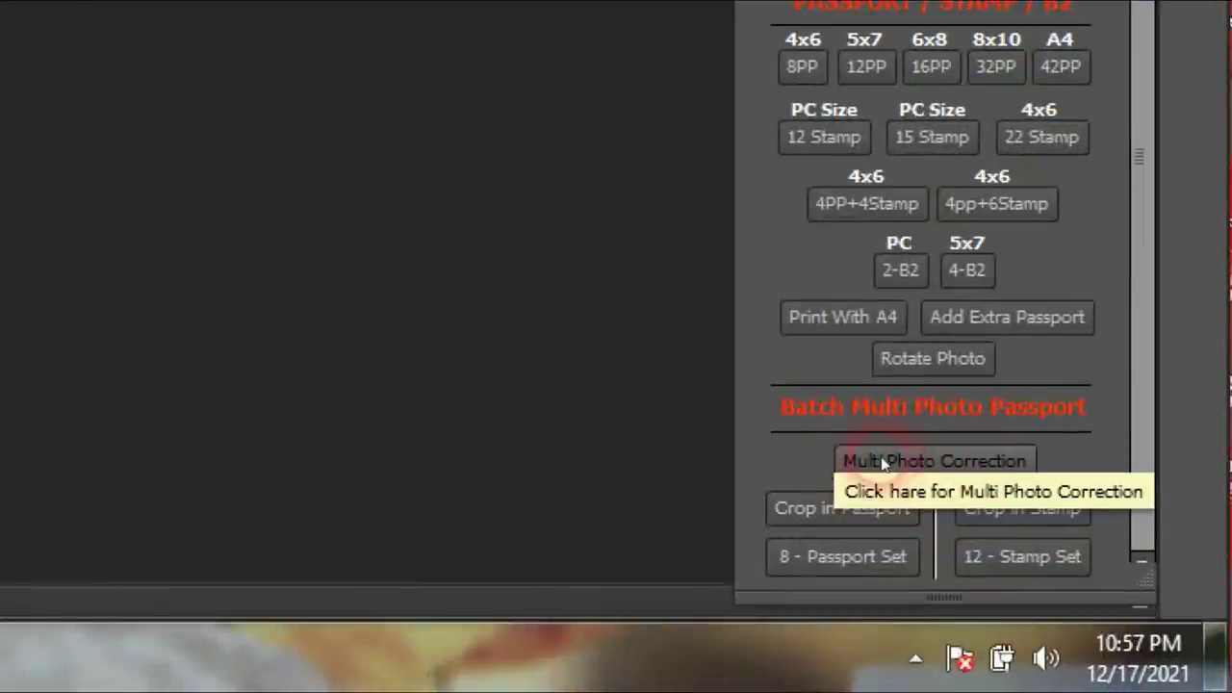
Step: Run Multi Photo Correction from the Batch Multi Photo Passport section
{"action": "left_click", "coordinate": [1022, 459]}
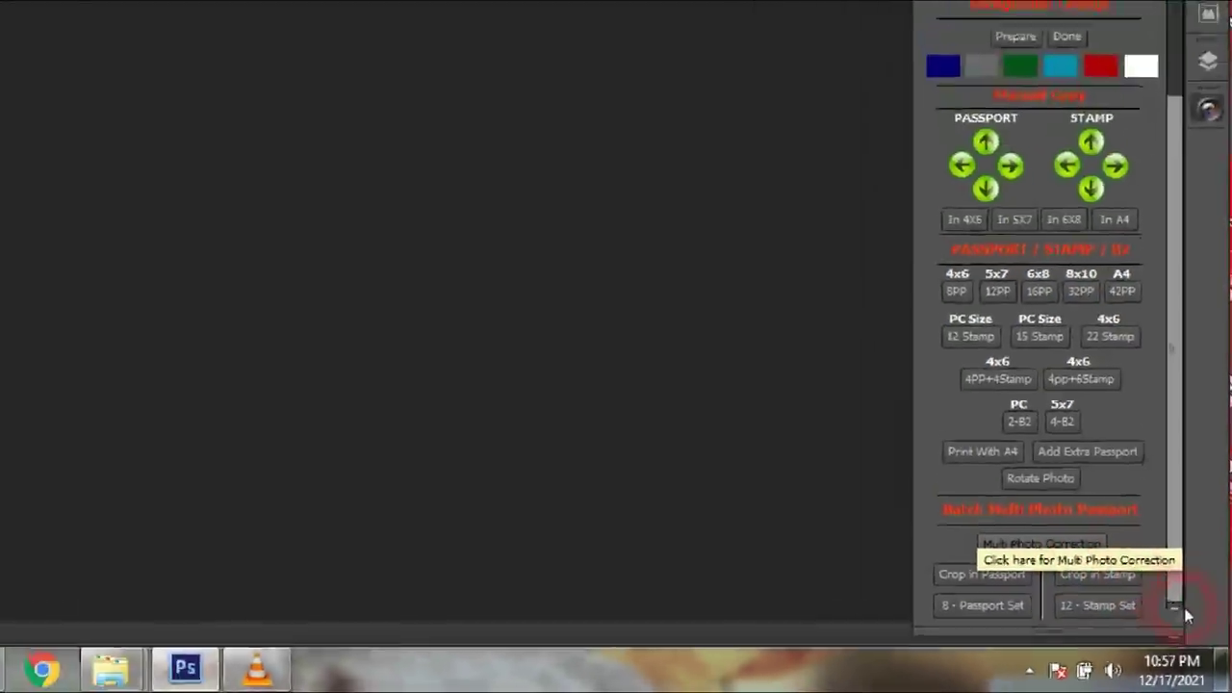
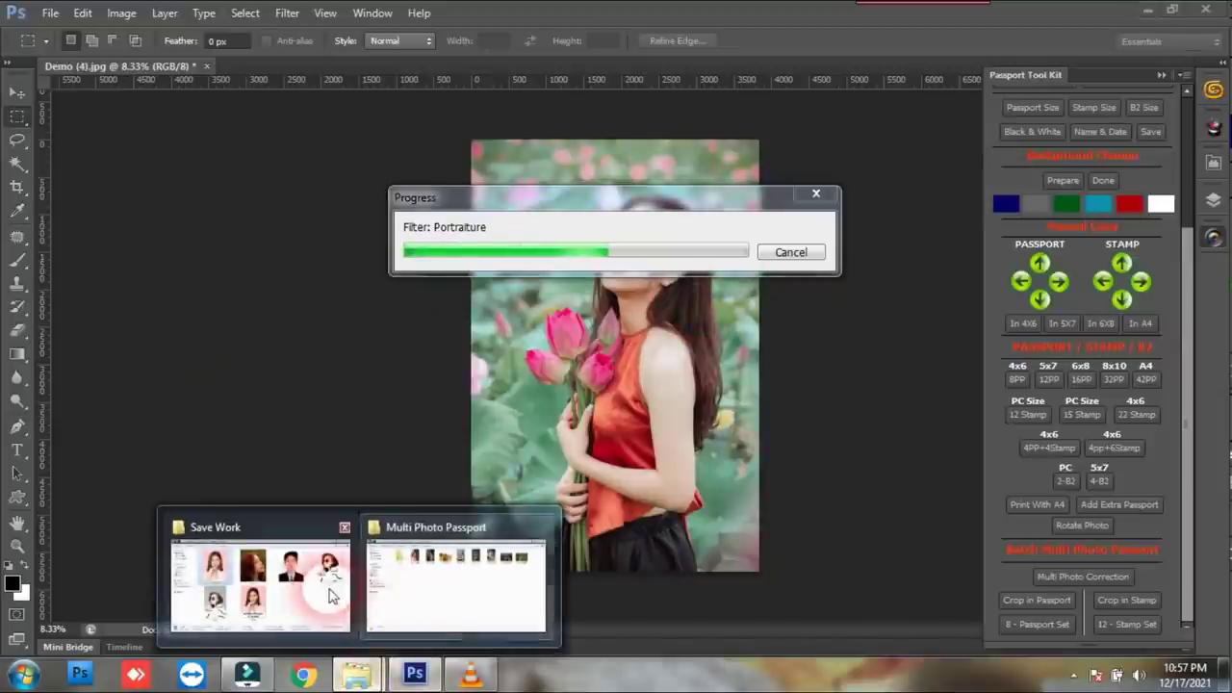
Step: Show the Multi Photo Passport folder's photos as extra large thumbnails
{"action": "left_click", "coordinate": [377, 586]}
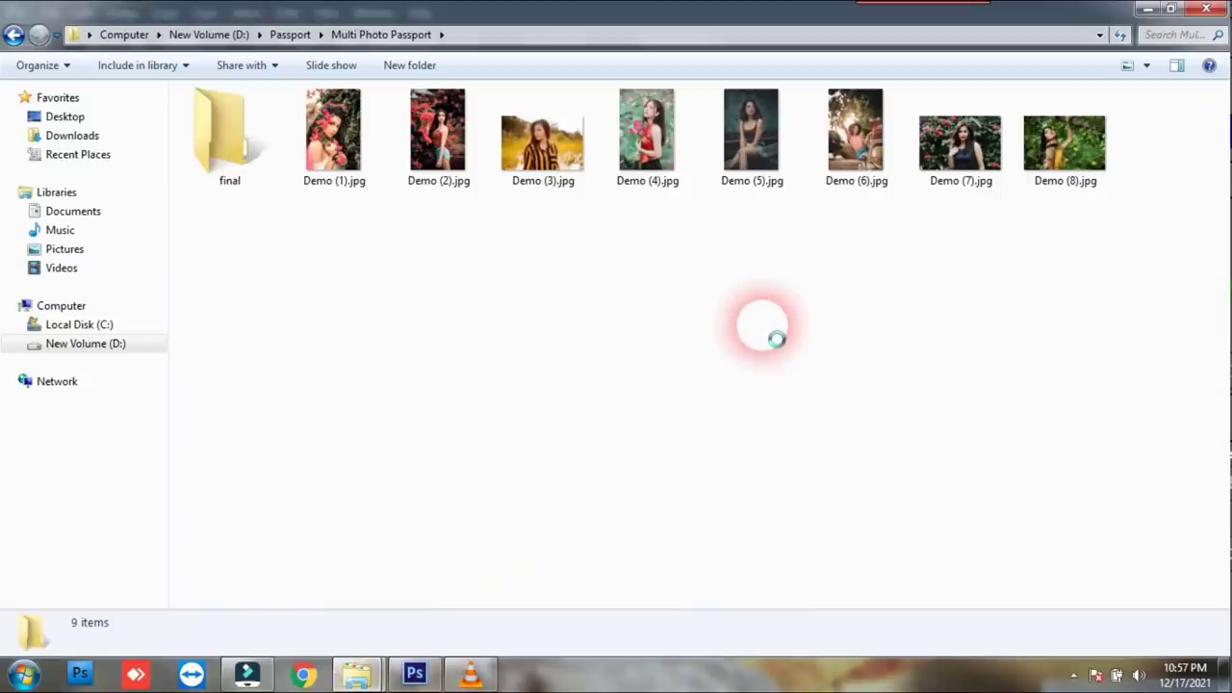
{"action": "right_click", "coordinate": [724, 313]}
{"action": "mouse_move", "coordinate": [770, 325]}
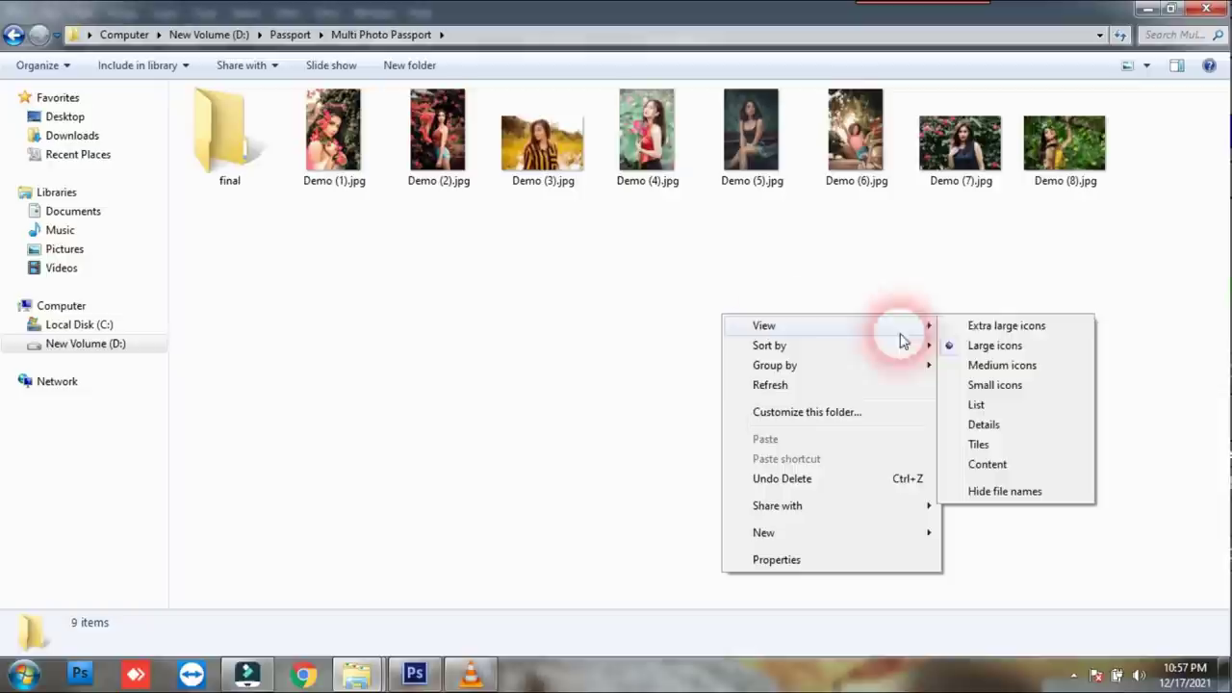
{"action": "left_click", "coordinate": [963, 325]}
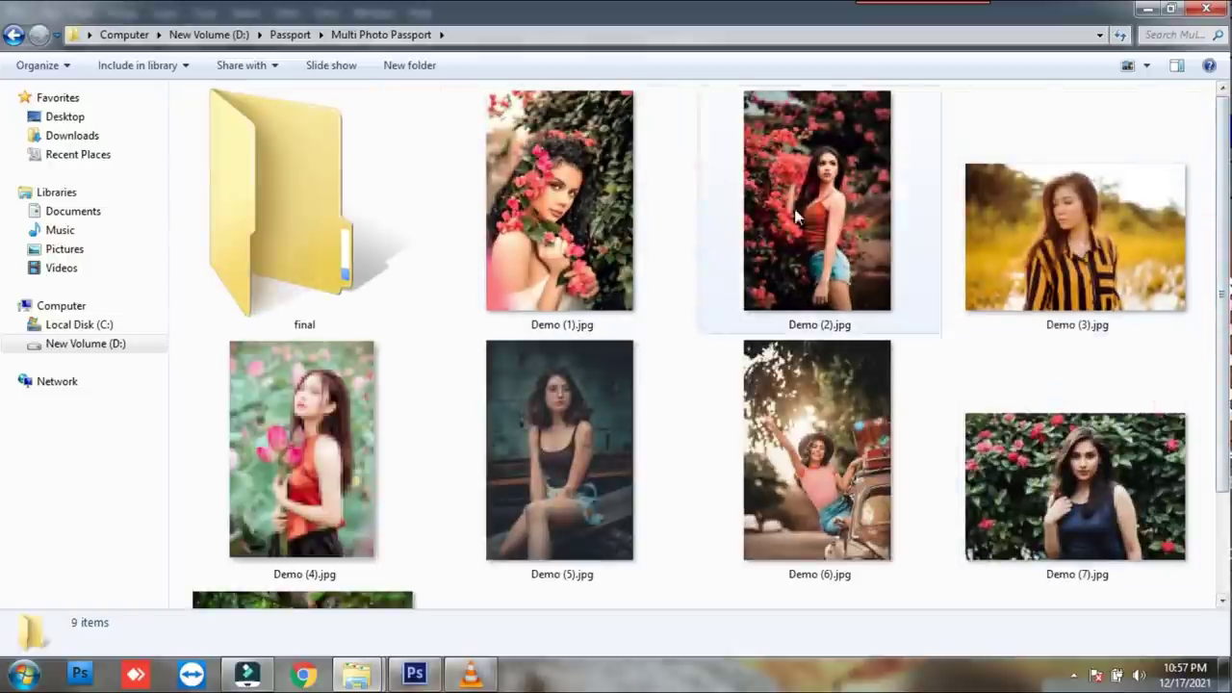
Step: Check Demo (5).jpg's details, scroll the thumbnails, then minimize the folder window
{"action": "left_click", "coordinate": [616, 465]}
{"action": "left_click", "coordinate": [559, 411]}
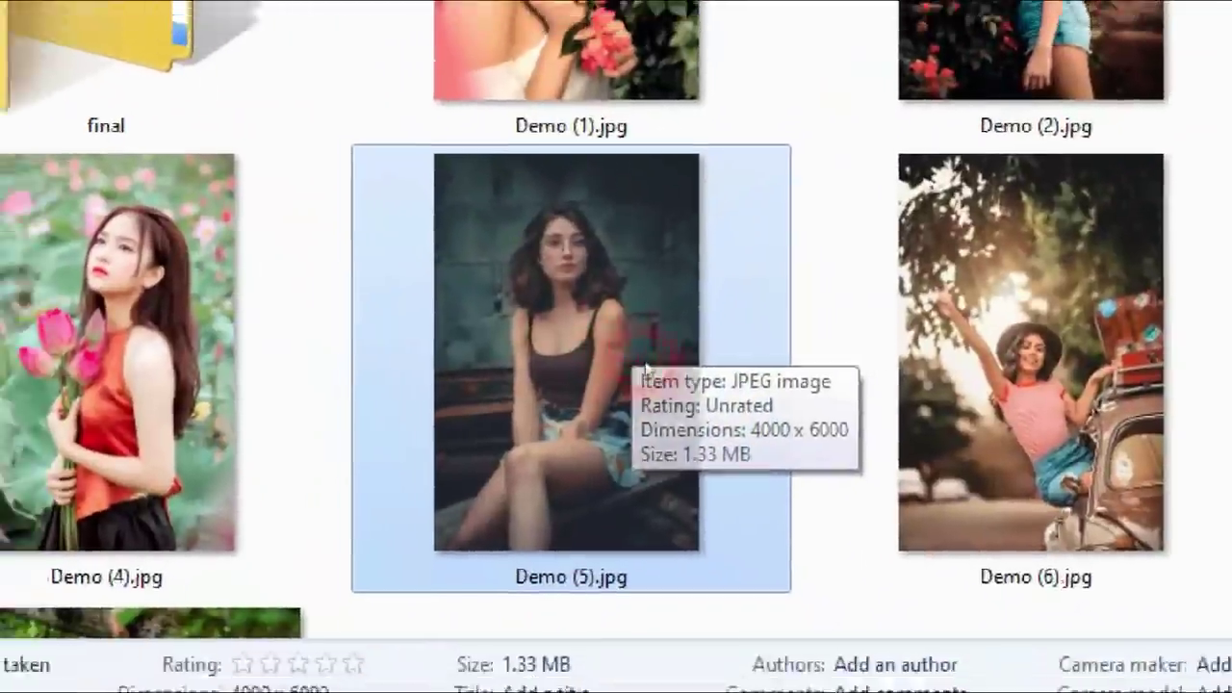
{"action": "left_click", "coordinate": [650, 488]}
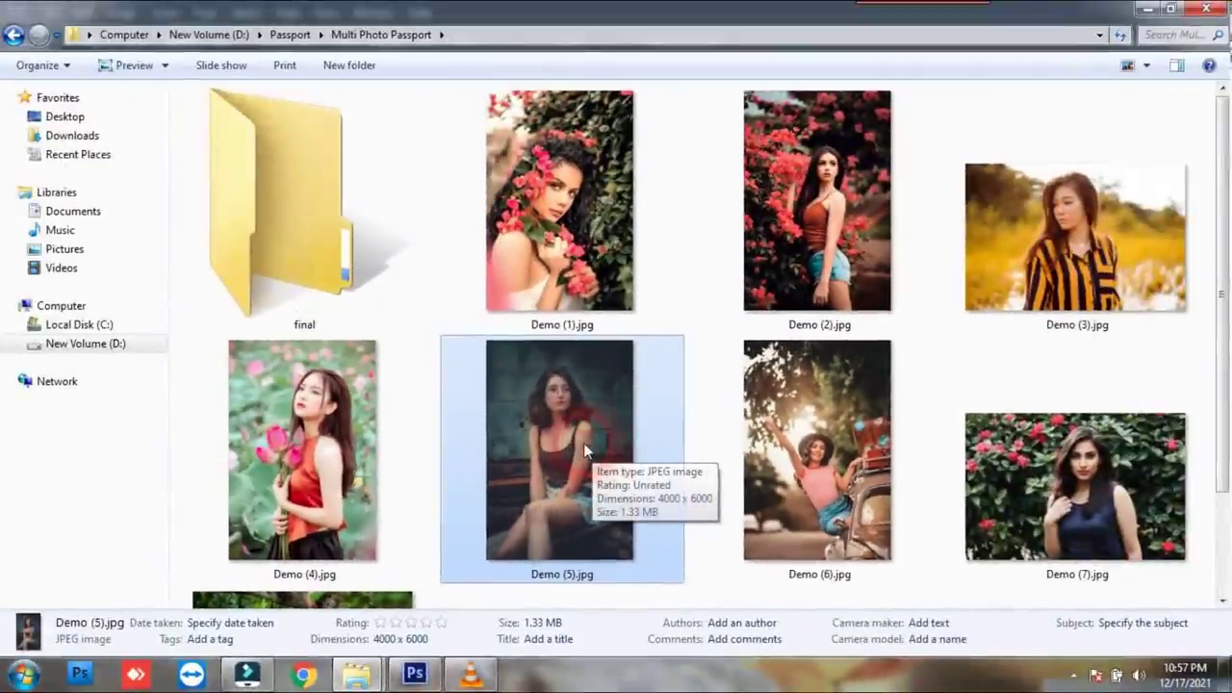
{"action": "left_click", "coordinate": [710, 413]}
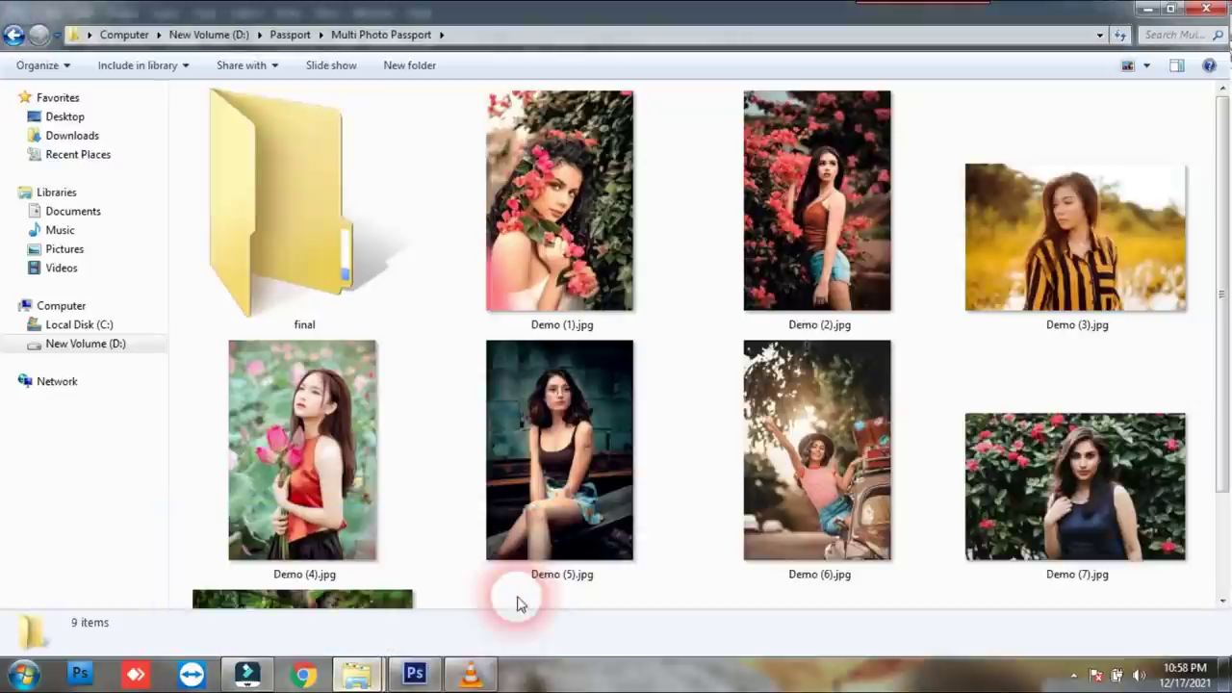
{"action": "left_click_drag", "start_coordinate": [1224, 351], "coordinate": [1224, 413]}
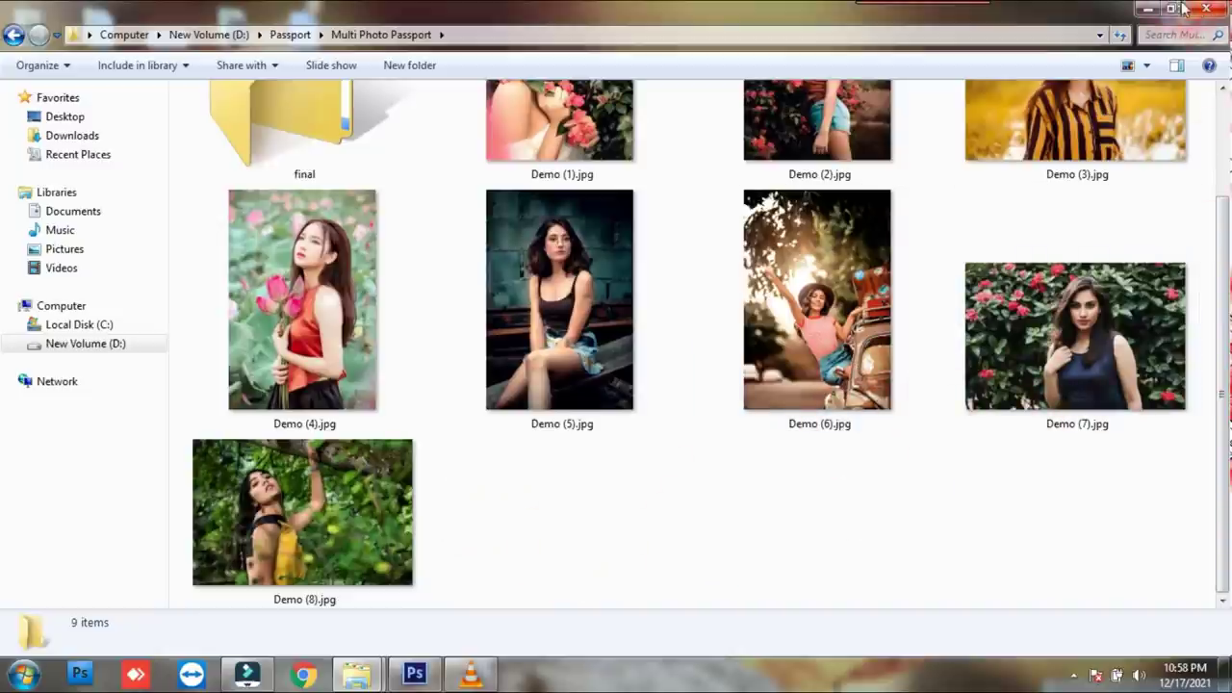
{"action": "left_click", "coordinate": [1149, 8]}
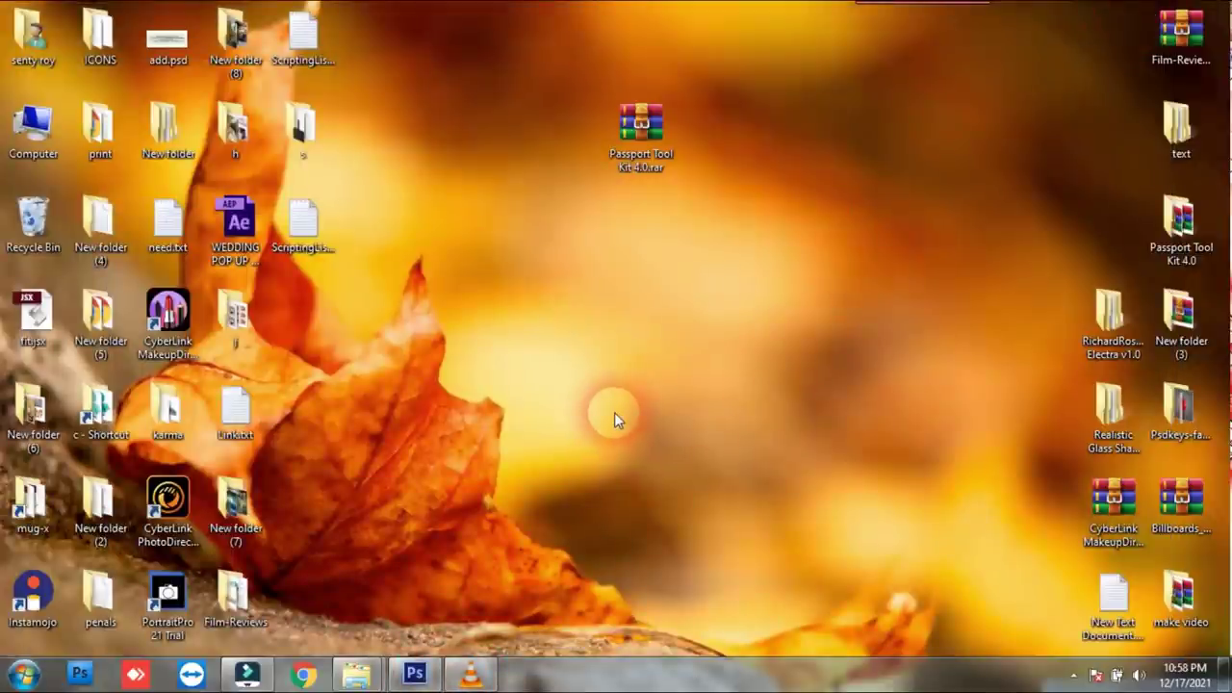
Step: Zoom into Demo (1).jpg in Photo Viewer, then close the viewer and the folder
{"action": "left_click", "coordinate": [415, 674]}
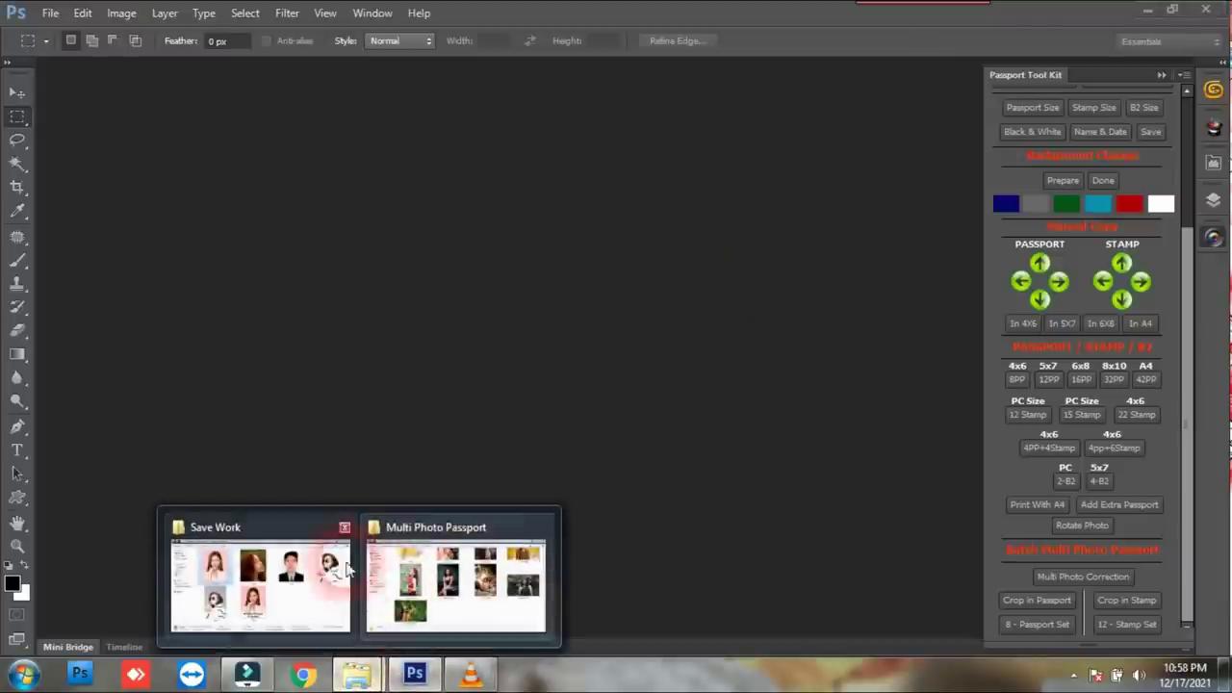
{"action": "left_click", "coordinate": [469, 560]}
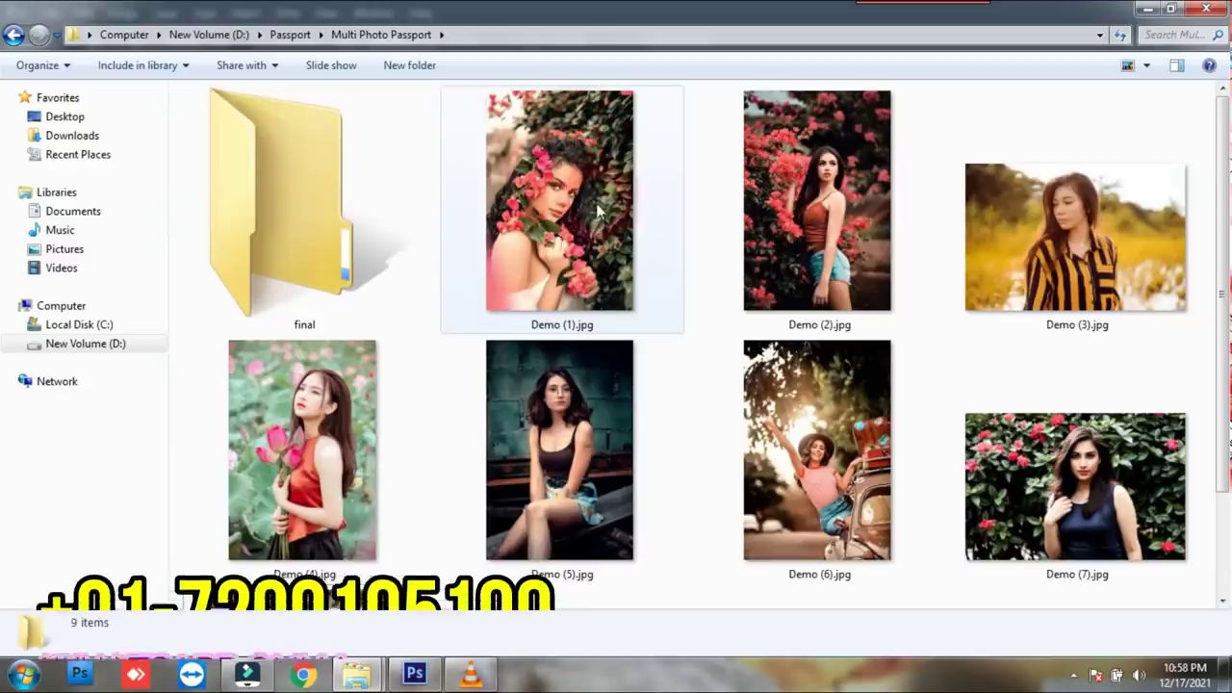
{"action": "double_click", "coordinate": [597, 212]}
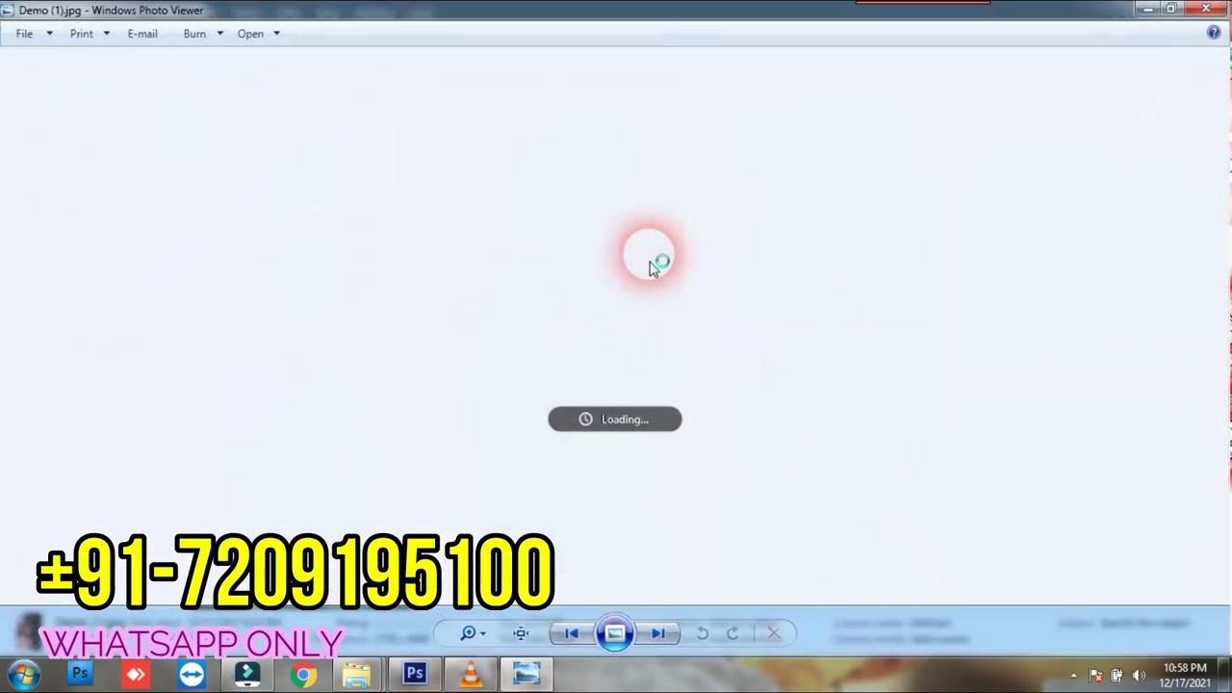
{"action": "scroll", "coordinate": [695, 330], "scroll_direction": "up", "scroll_amount": 3}
{"action": "scroll", "coordinate": [701, 335], "scroll_direction": "up", "scroll_amount": 2}
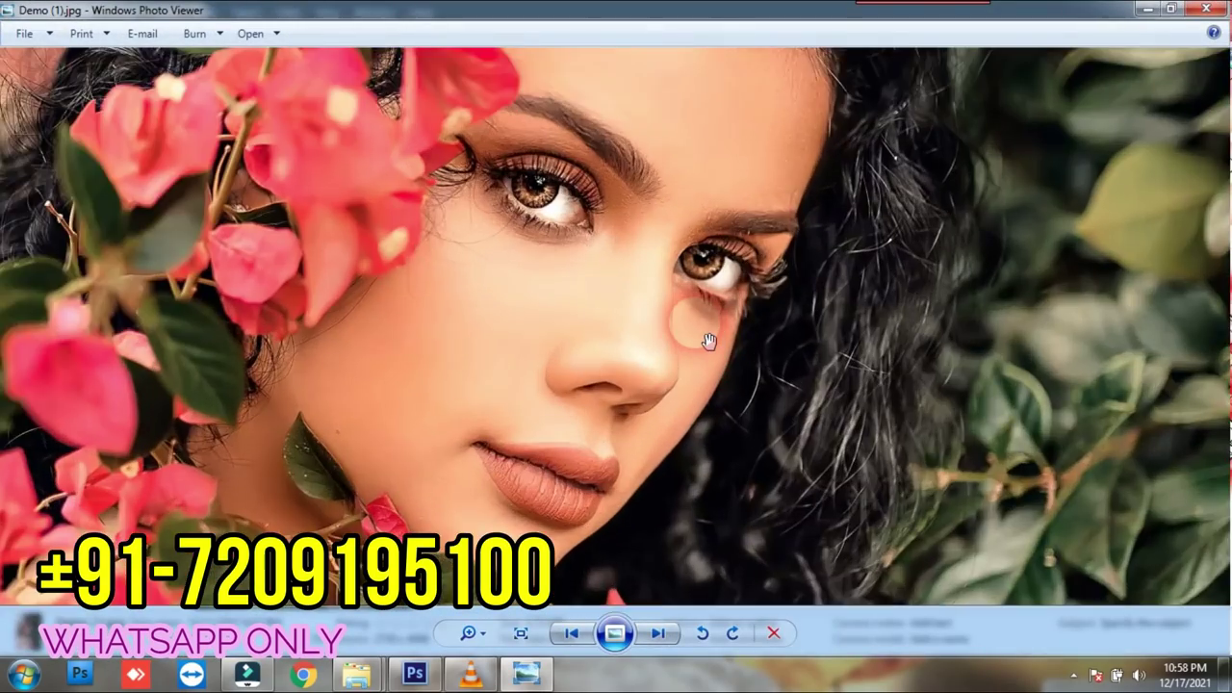
{"action": "scroll", "coordinate": [708, 342], "scroll_direction": "down", "scroll_amount": 5}
{"action": "left_click", "coordinate": [1207, 9]}
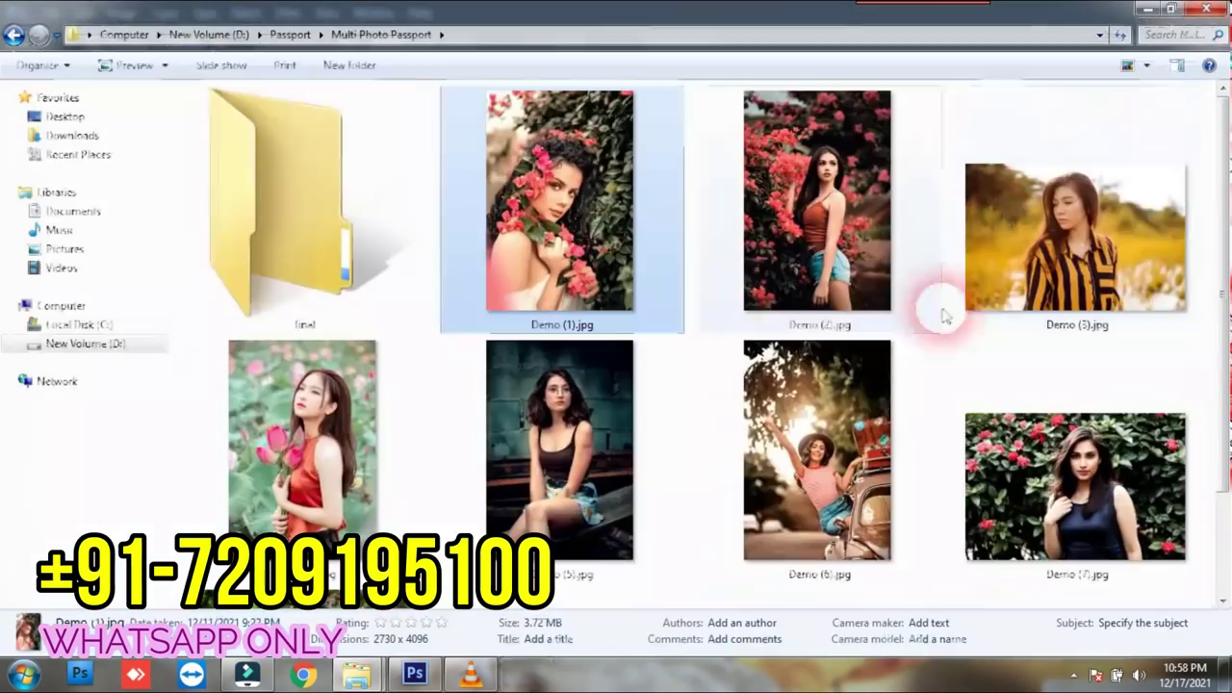
{"action": "left_click", "coordinate": [1215, 9]}
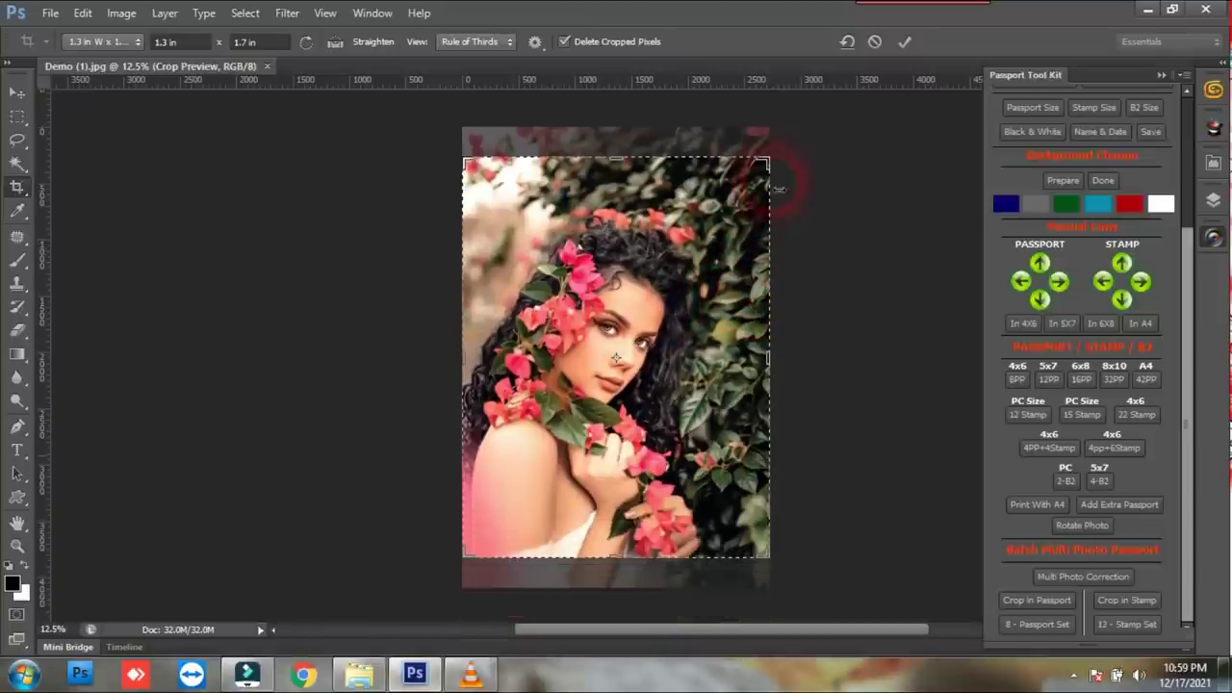
Step: Crop Demo (1) and the next portrait to tight passport frames around the face
{"action": "mouse_move", "coordinate": [773, 163]}
{"action": "left_mouse_down"}
{"action": "mouse_move", "coordinate": [720, 313]}
{"action": "mouse_move", "coordinate": [656, 389]}
{"action": "left_mouse_up"}
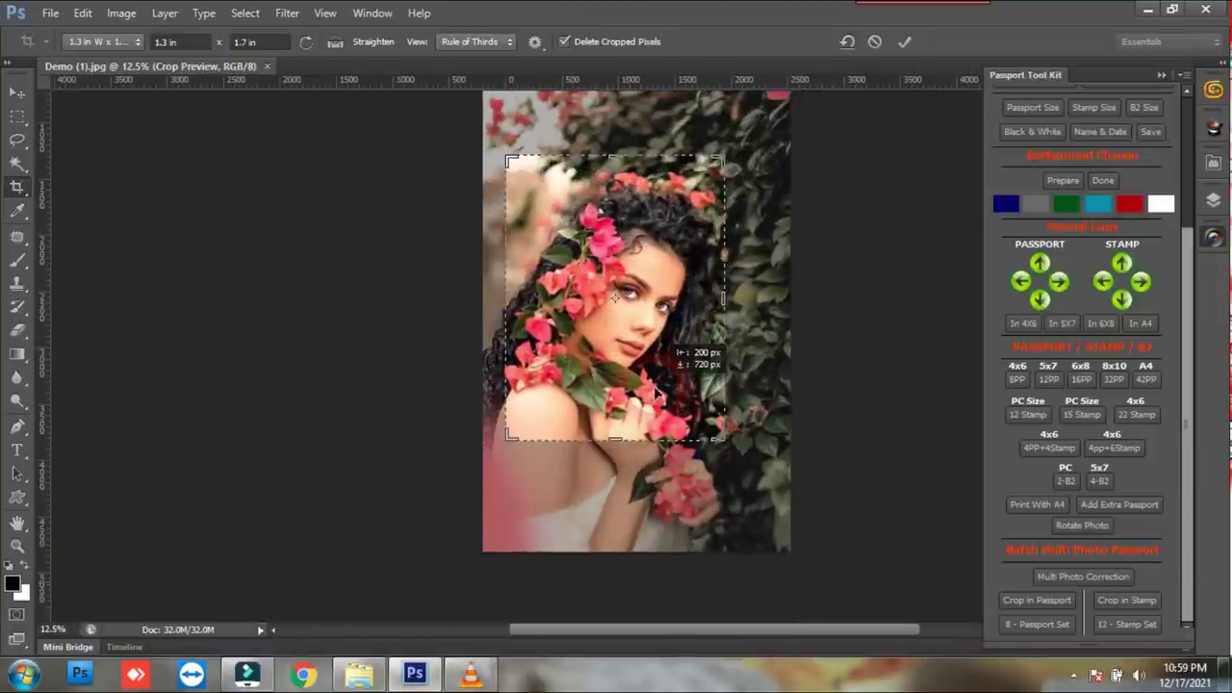
{"action": "double_click", "coordinate": [666, 396]}
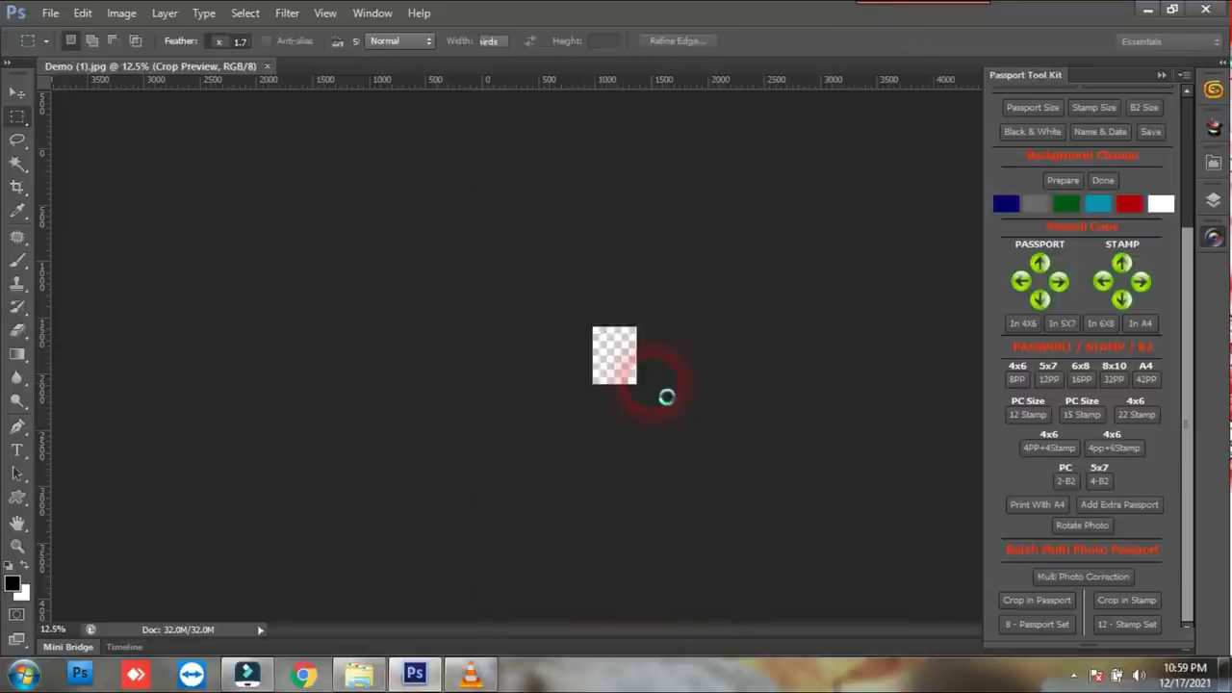
{"action": "mouse_move", "coordinate": [776, 291]}
{"action": "left_mouse_down"}
{"action": "mouse_move", "coordinate": [662, 324]}
{"action": "mouse_move", "coordinate": [626, 424]}
{"action": "left_mouse_up"}
{"action": "double_click", "coordinate": [630, 422]}
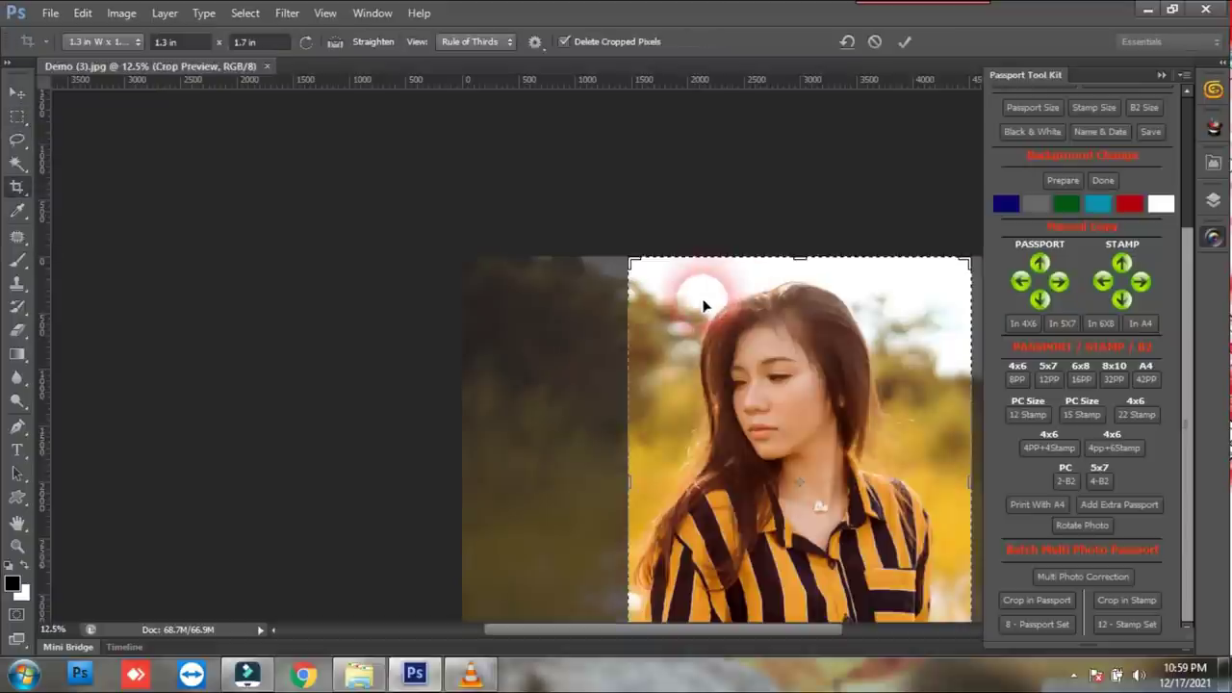
Step: Crop Demo (3), then Demo (4)/(8), repositioning each inside the passport frame
{"action": "left_click_drag", "start_coordinate": [636, 266], "coordinate": [720, 389]}
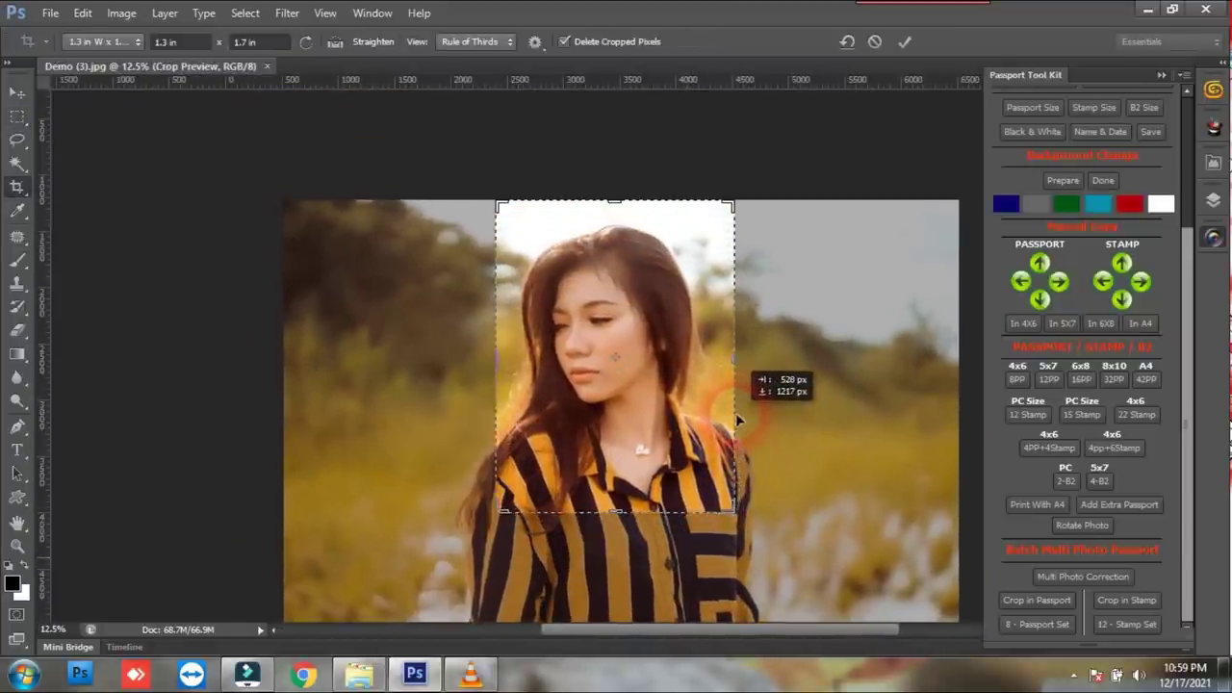
{"action": "left_click_drag", "start_coordinate": [720, 389], "coordinate": [706, 397]}
{"action": "double_click", "coordinate": [706, 399]}
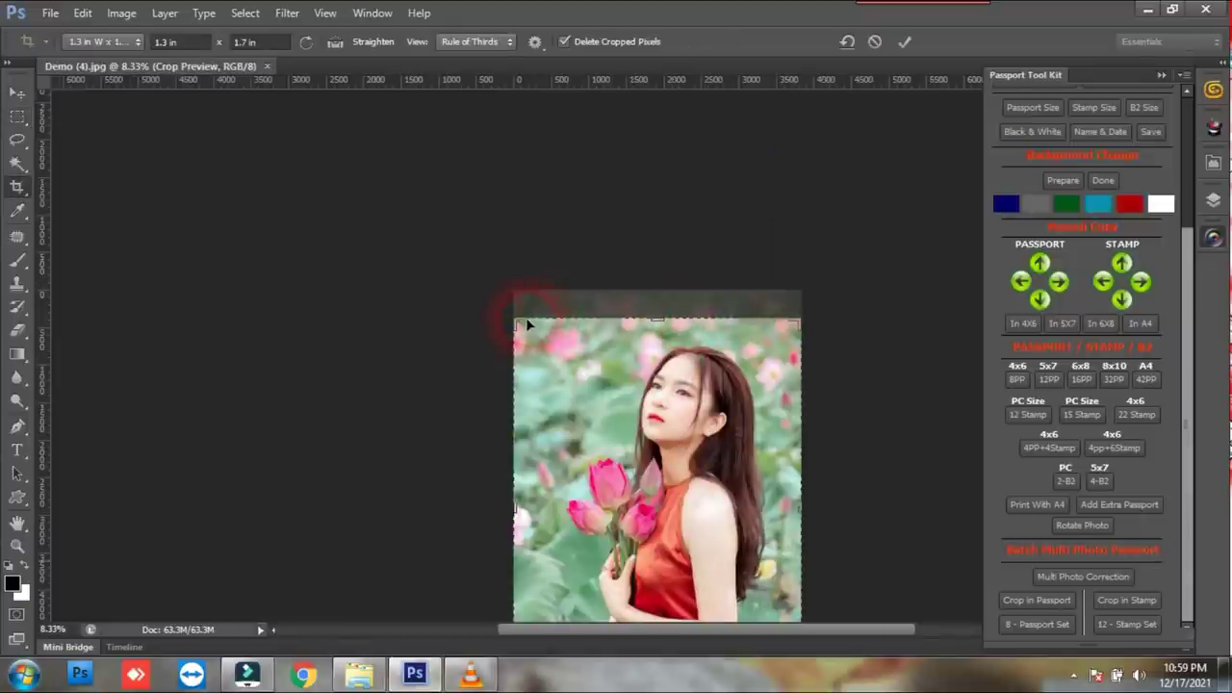
{"action": "left_click_drag", "start_coordinate": [527, 325], "coordinate": [680, 390]}
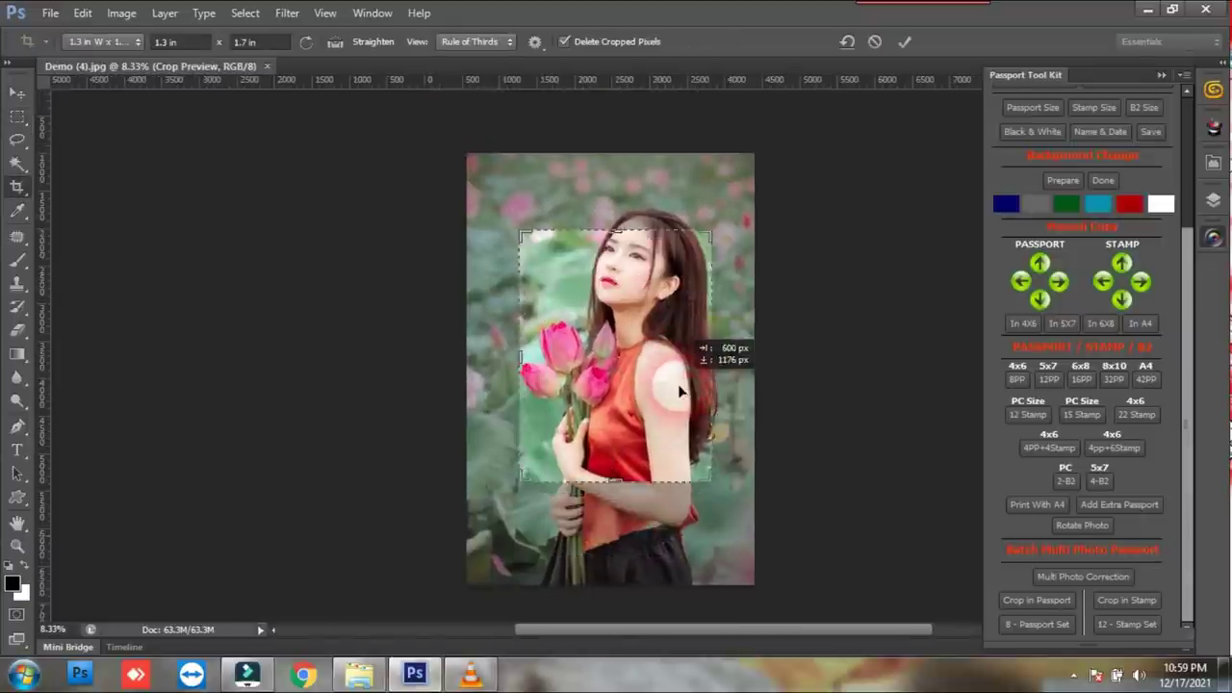
{"action": "mouse_move", "coordinate": [638, 242]}
{"action": "left_mouse_down"}
{"action": "mouse_move", "coordinate": [630, 299]}
{"action": "mouse_move", "coordinate": [680, 341]}
{"action": "left_mouse_up"}
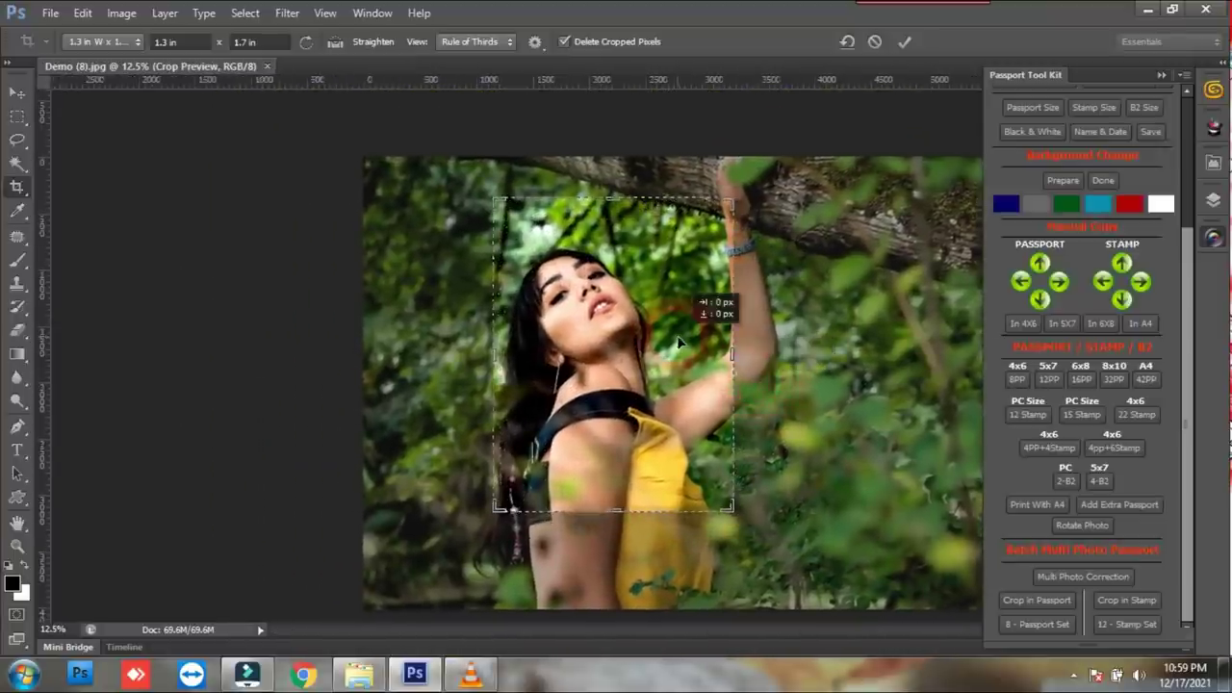
{"action": "double_click", "coordinate": [679, 342]}
Step: Open D:\Passport\Multi Photo Passport in Explorer, then minimize it
{"action": "left_click", "coordinate": [359, 674]}
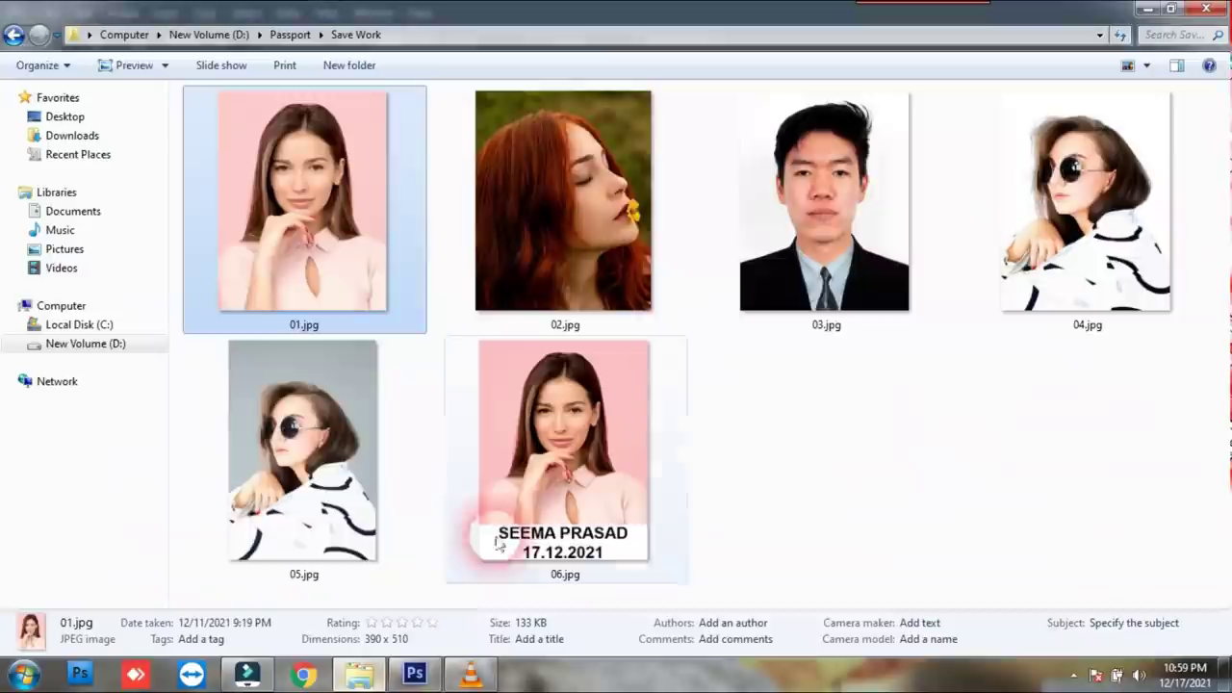
{"action": "left_click", "coordinate": [133, 344]}
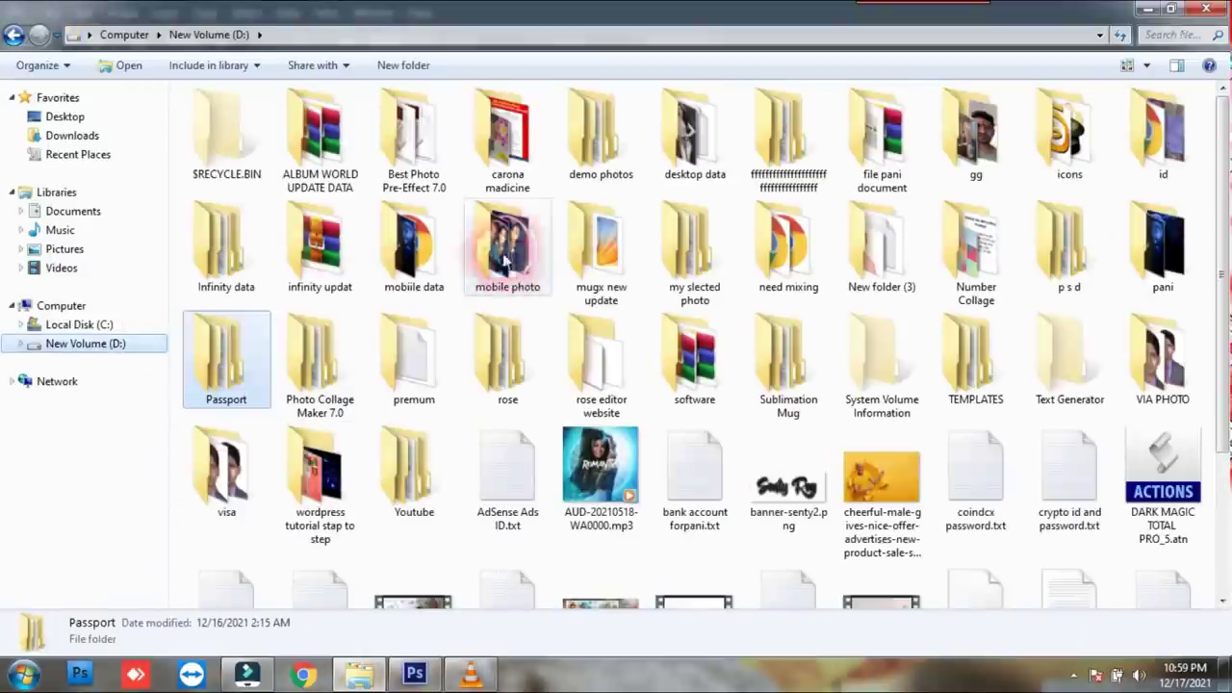
{"action": "double_click", "coordinate": [231, 357]}
{"action": "double_click", "coordinate": [785, 207]}
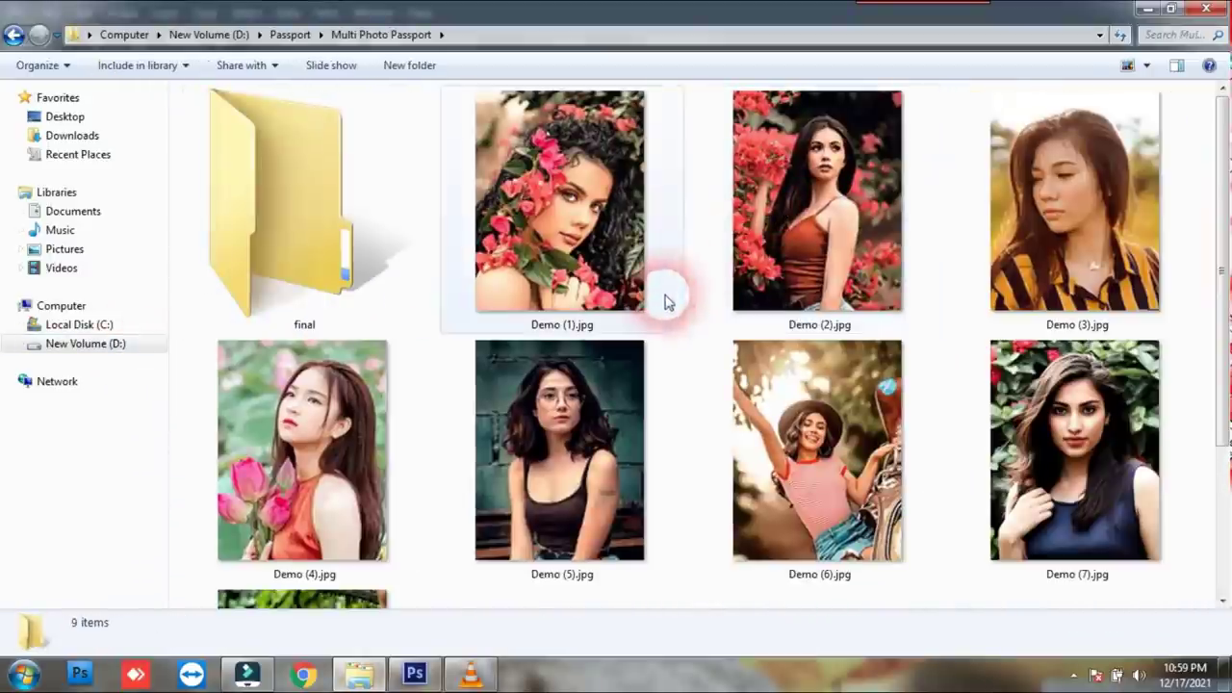
{"action": "mouse_move", "coordinate": [1217, 234]}
{"action": "left_mouse_down"}
{"action": "mouse_move", "coordinate": [1218, 414]}
{"action": "mouse_move", "coordinate": [1218, 241]}
{"action": "left_mouse_up"}
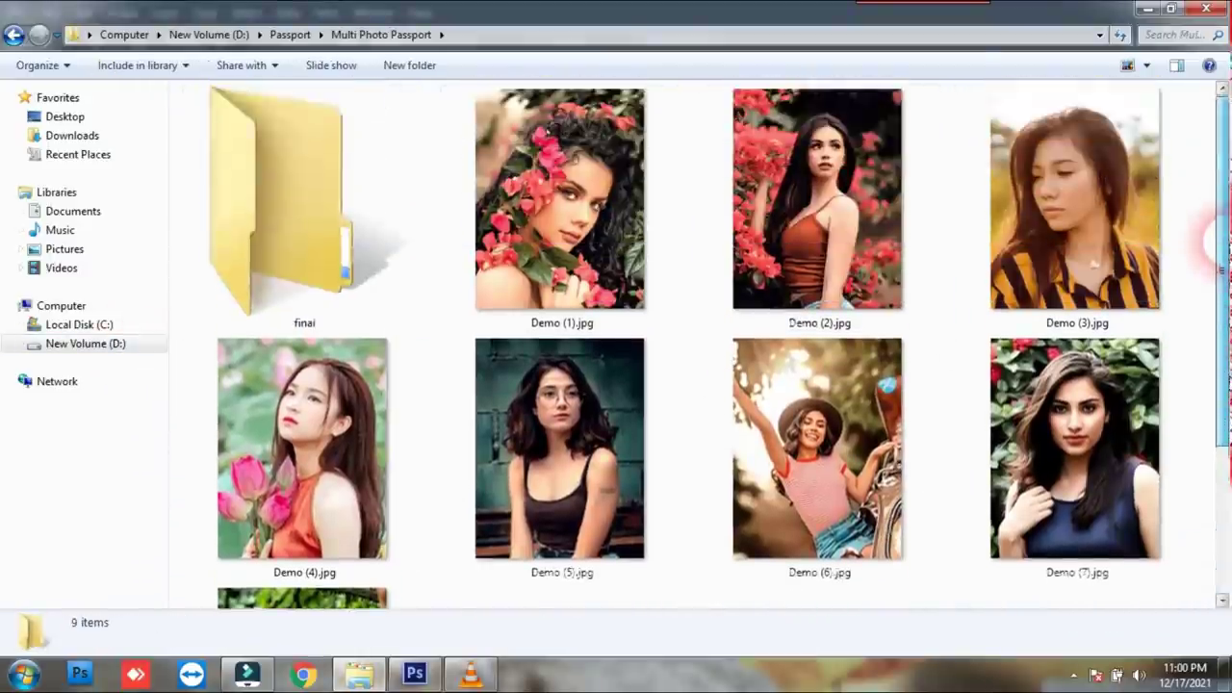
{"action": "left_click", "coordinate": [1146, 11]}
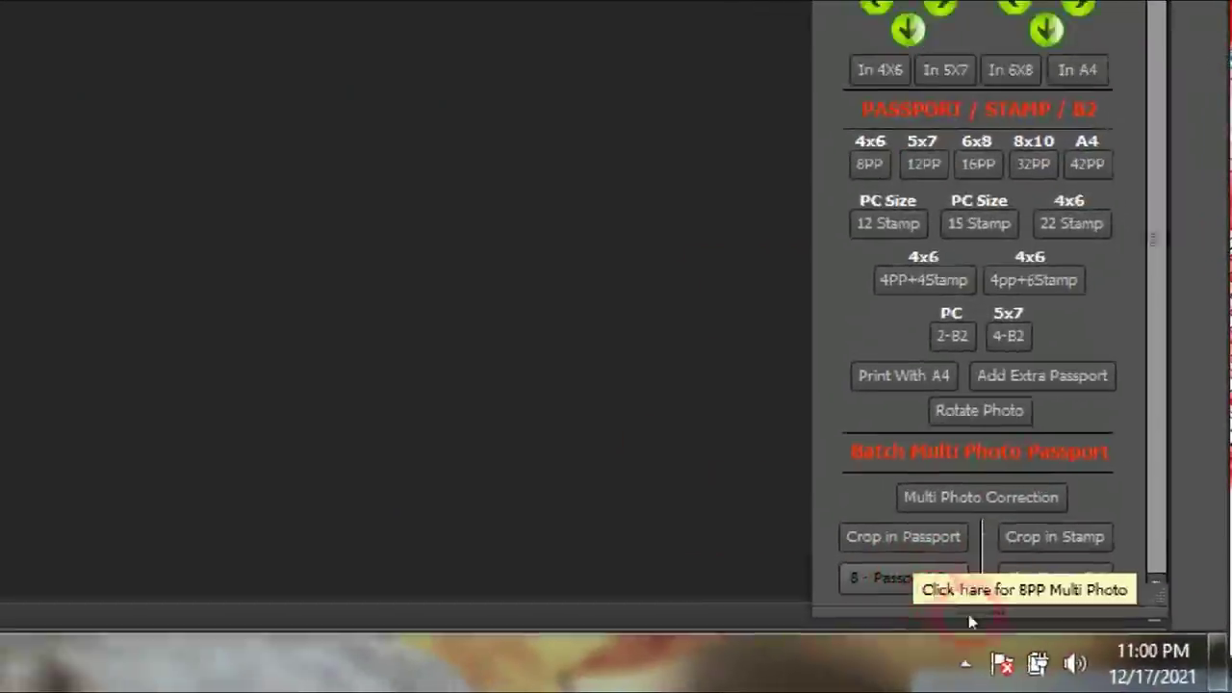
Step: Run '8 - Passport Set' for all photos and open the final output folder
{"action": "left_click", "coordinate": [1037, 624]}
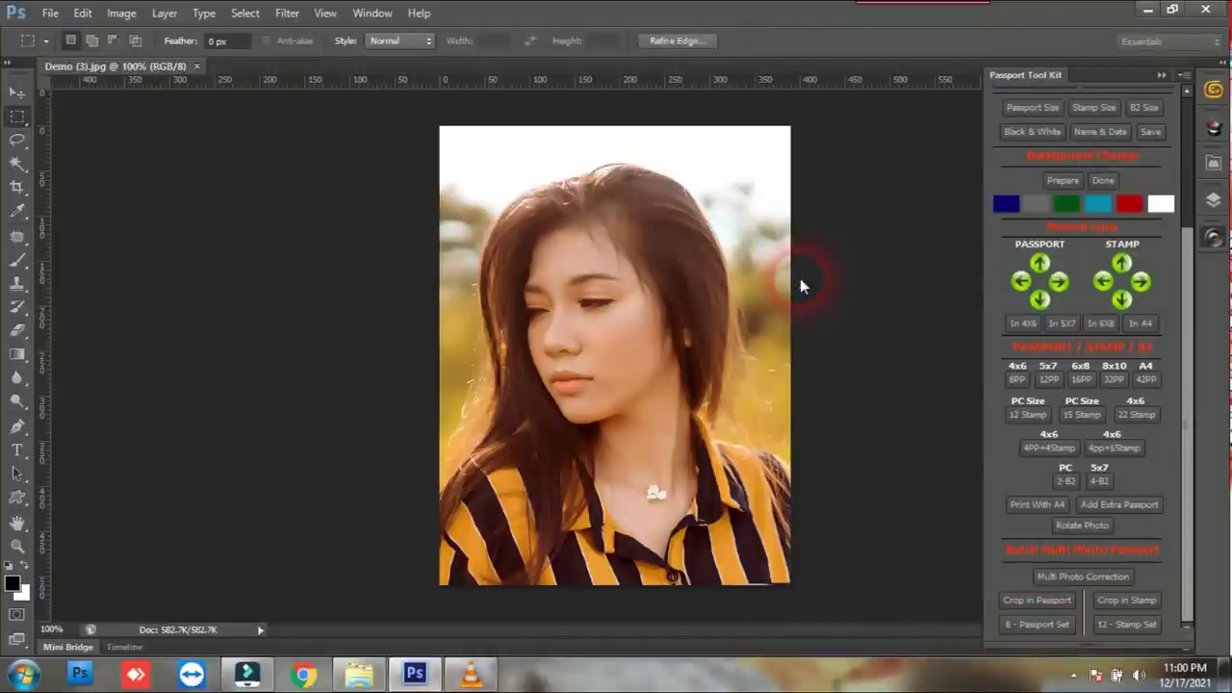
{"action": "left_click", "coordinate": [358, 678]}
{"action": "double_click", "coordinate": [365, 212]}
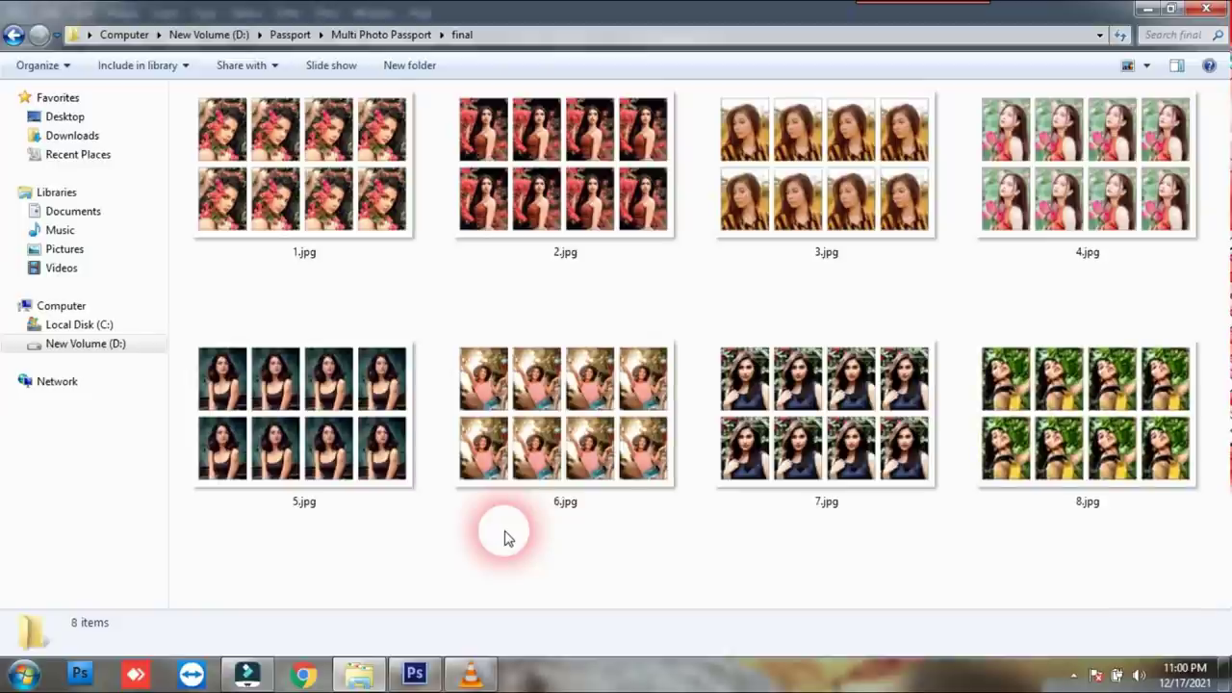
Step: Close the final folder window and minimize Photoshop to the desktop
{"action": "left_click", "coordinate": [1206, 10]}
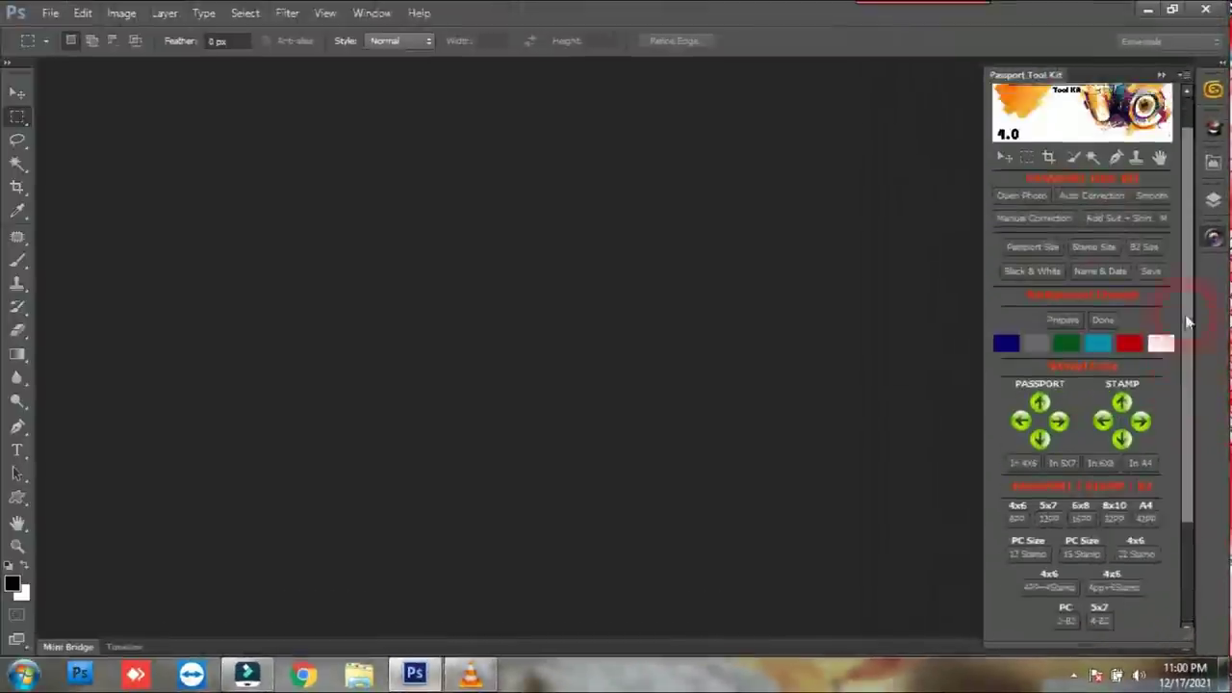
{"action": "left_click", "coordinate": [1151, 10]}
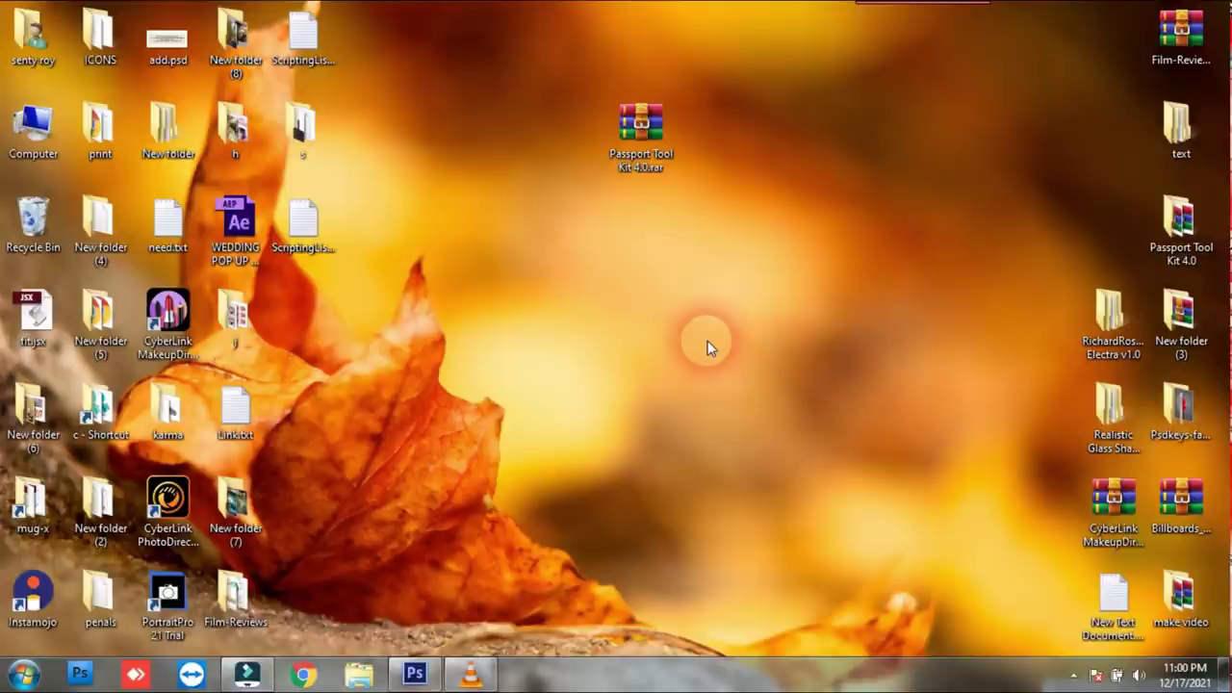
Step: Extract Passport Tool Kit 4.0.rar with WinRAR's Extract To and close the archive
{"action": "left_click", "coordinate": [658, 142]}
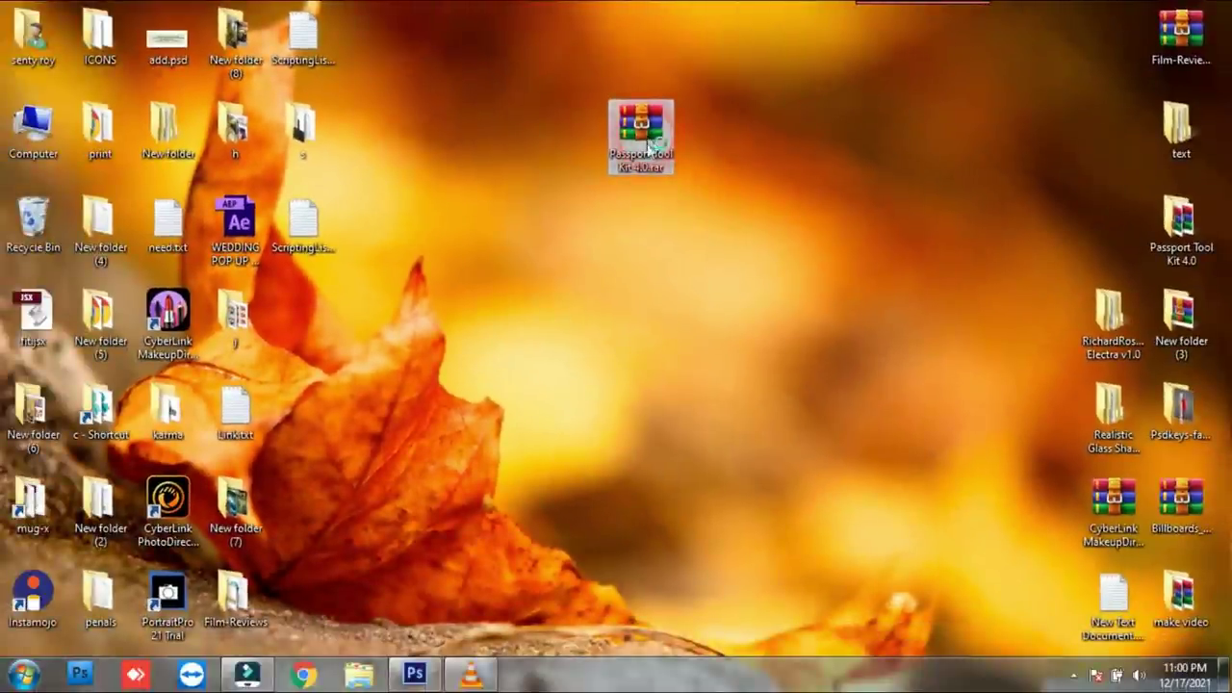
{"action": "double_click", "coordinate": [651, 146]}
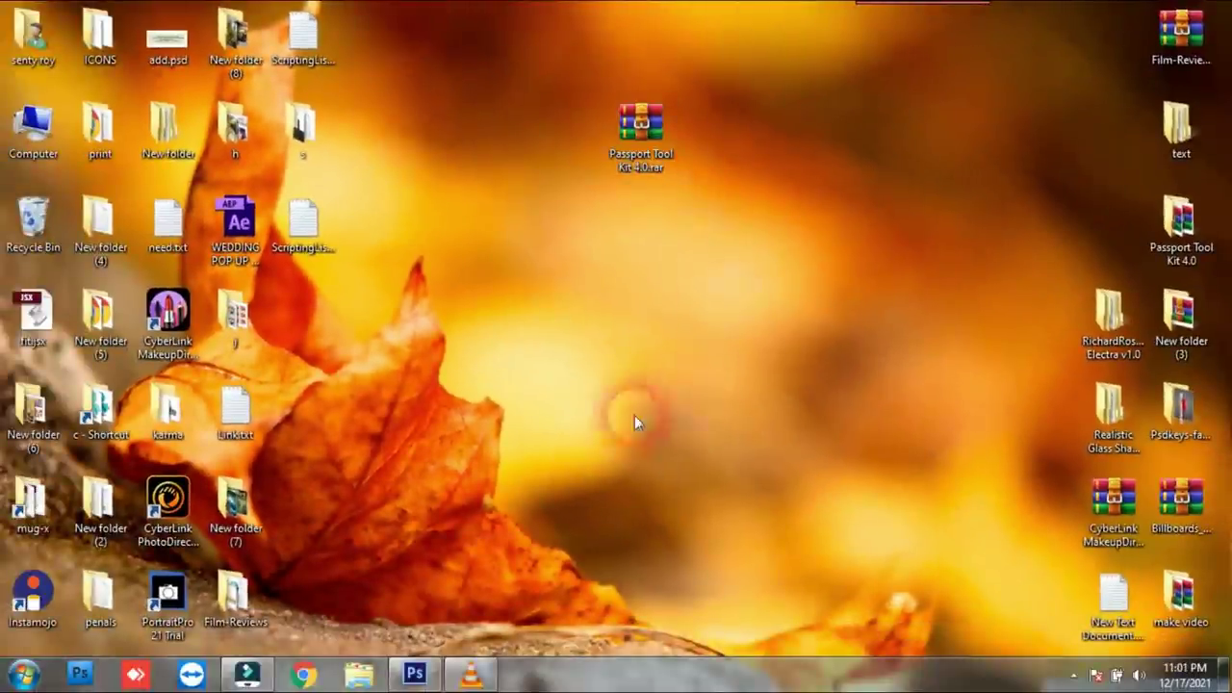
{"action": "left_click", "coordinate": [621, 312]}
{"action": "left_click", "coordinate": [901, 607]}
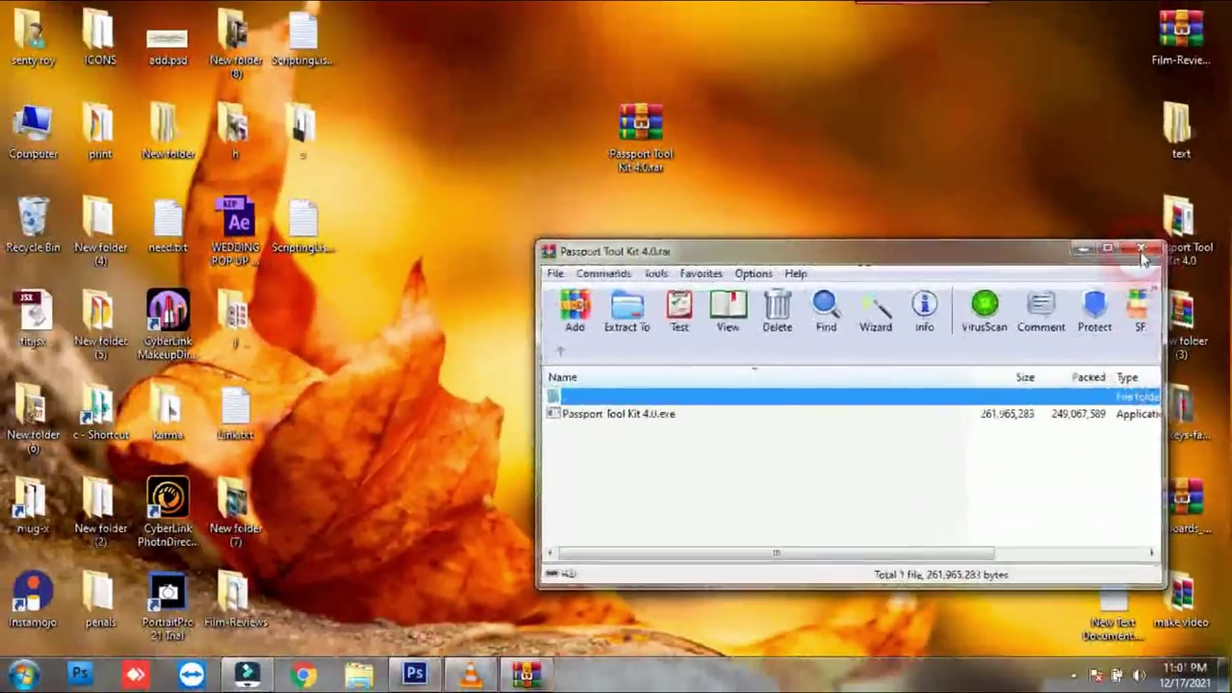
{"action": "key", "text": "Escape"}
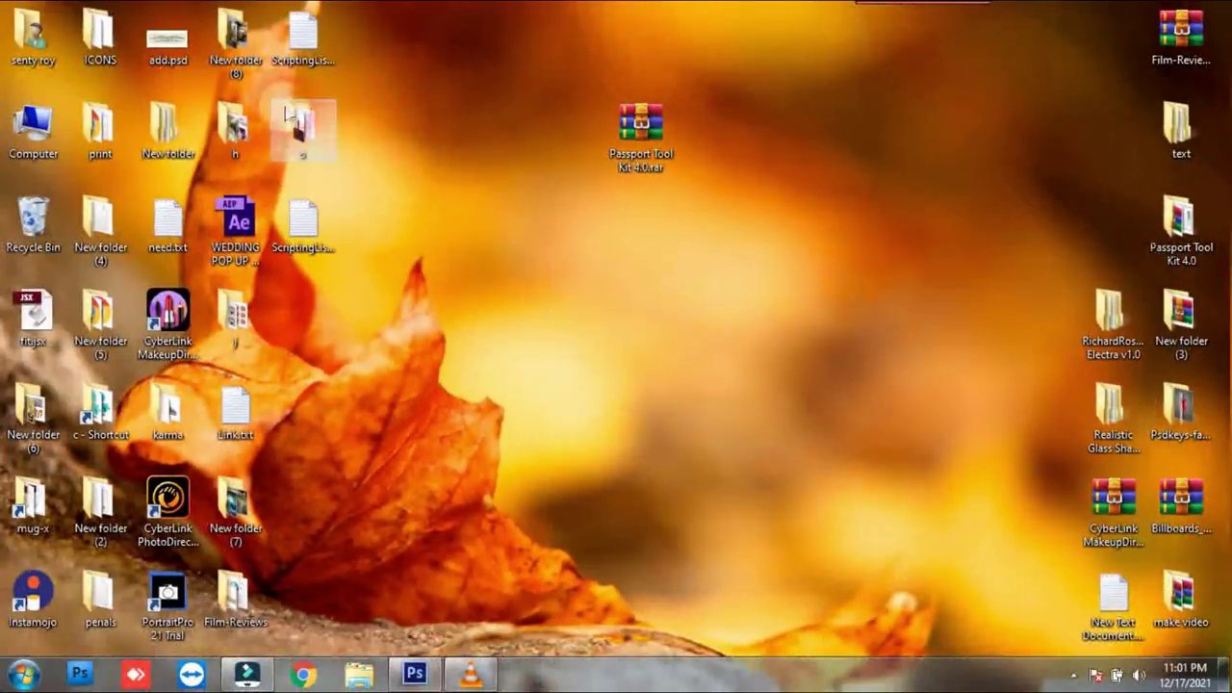
Step: Place Passport Tool Kit 4.0.exe beside the rar and dismiss the licence-key warning
{"action": "left_click_drag", "start_coordinate": [308, 154], "coordinate": [520, 159]}
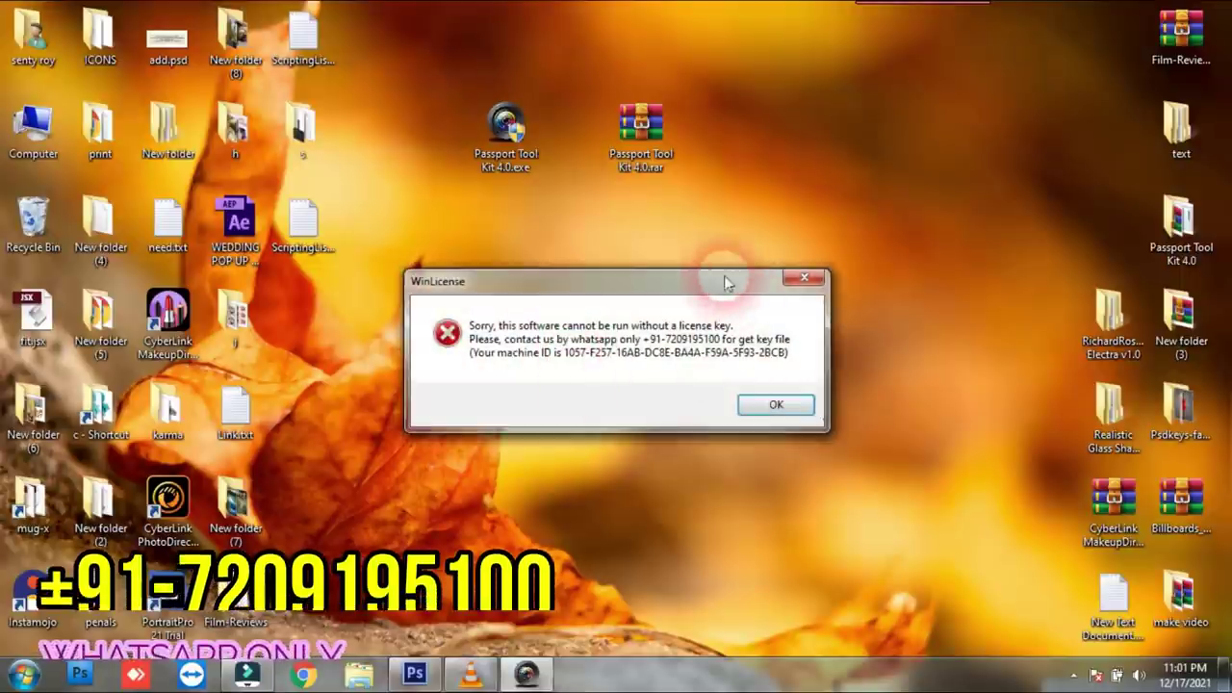
{"action": "left_click_drag", "start_coordinate": [729, 278], "coordinate": [734, 272]}
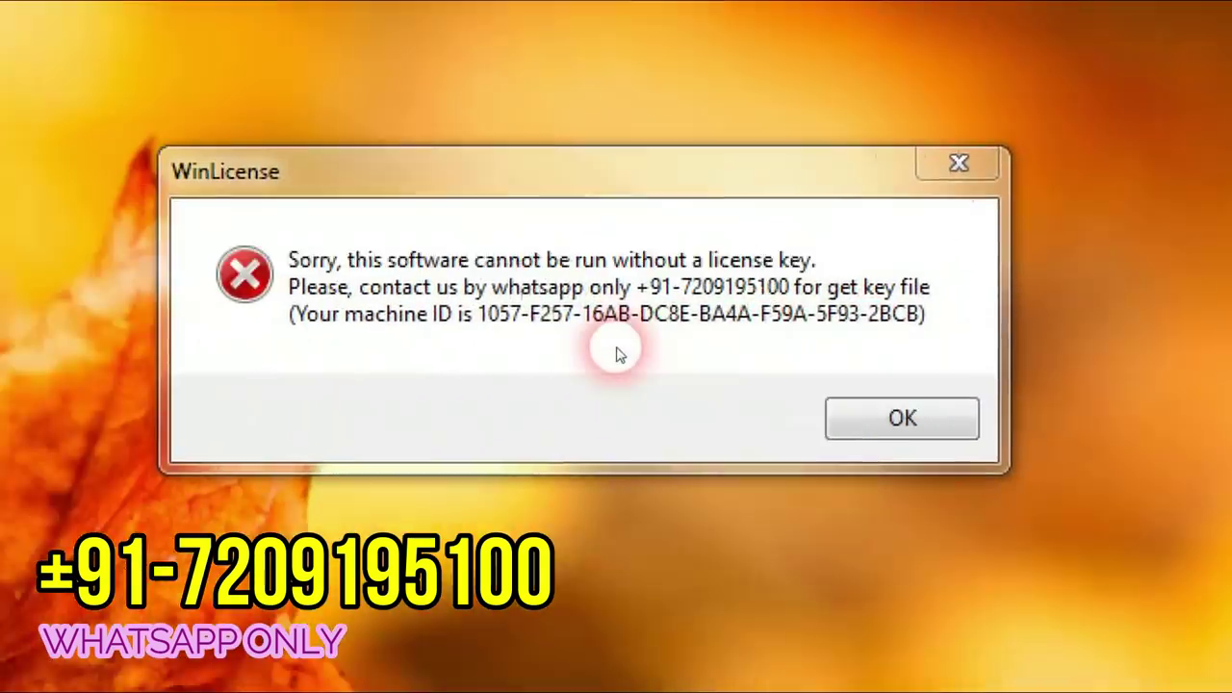
{"action": "left_click", "coordinate": [793, 397]}
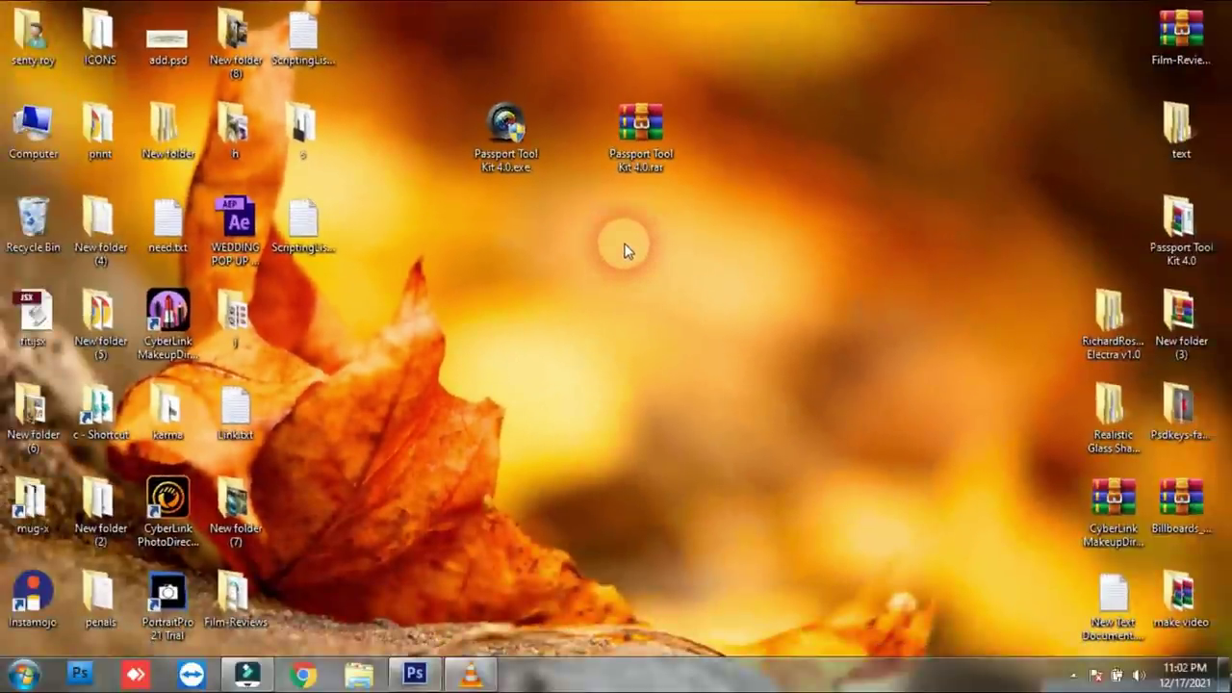
{"action": "left_click_drag", "start_coordinate": [704, 138], "coordinate": [484, 194]}
{"action": "left_click", "coordinate": [556, 286]}
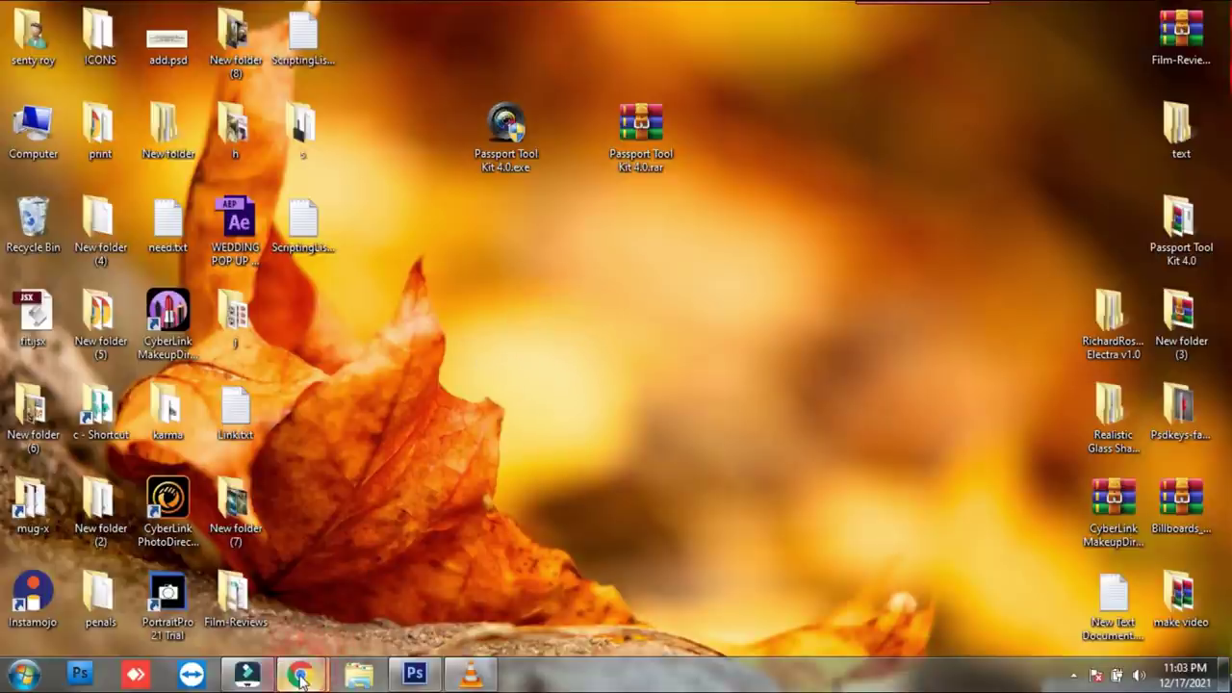
Step: Open and pause the 3D Text Generator 6.5 video, dismissing the YouTube Premium offer
{"action": "mouse_move", "coordinate": [302, 675]}
{"action": "left_click", "coordinate": [423, 578]}
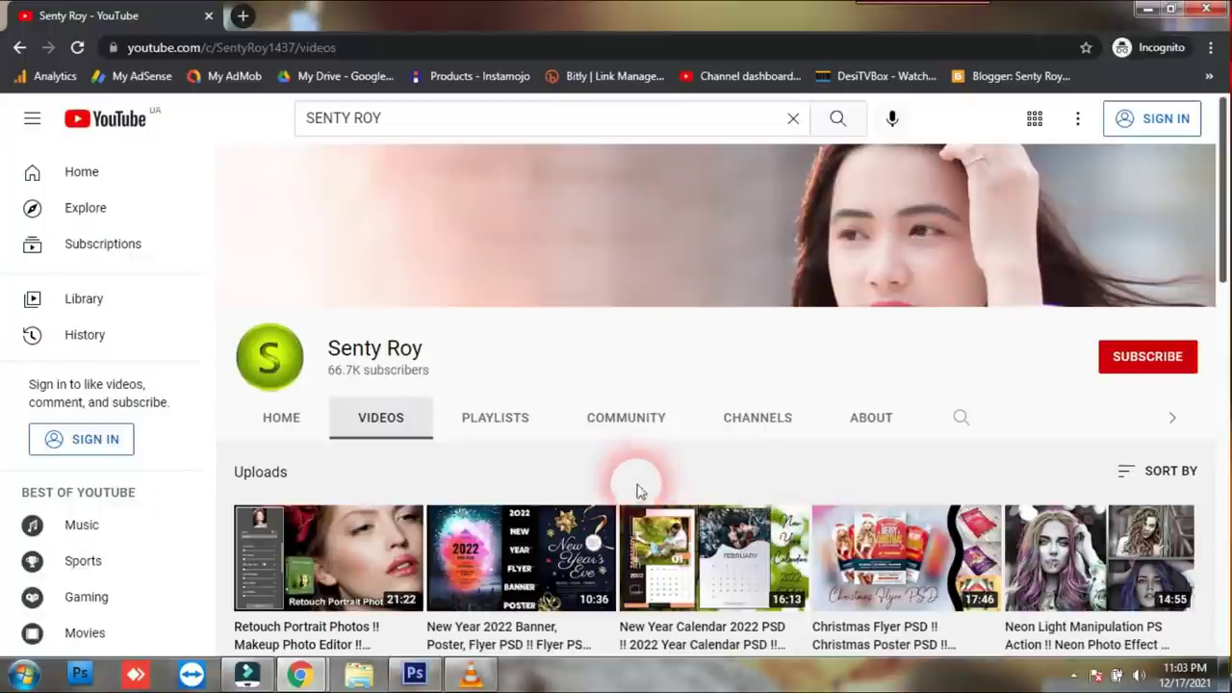
{"action": "scroll", "coordinate": [636, 492], "scroll_direction": "down", "scroll_amount": 3}
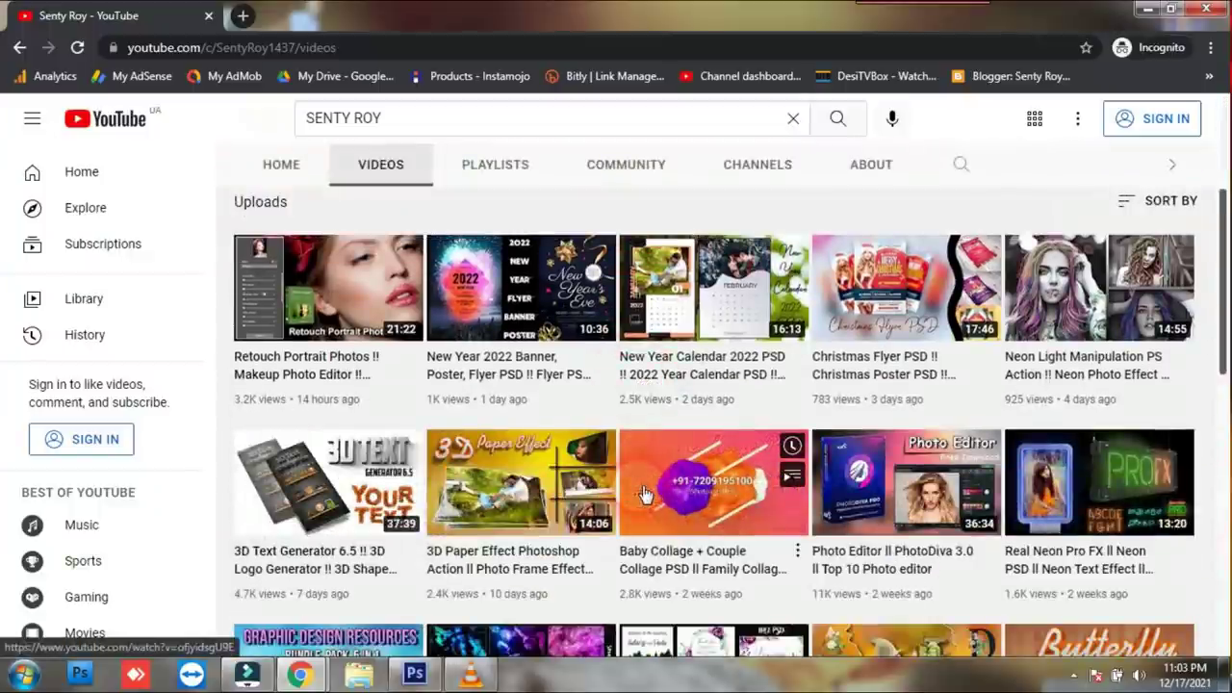
{"action": "scroll", "coordinate": [643, 493], "scroll_direction": "down", "scroll_amount": 2}
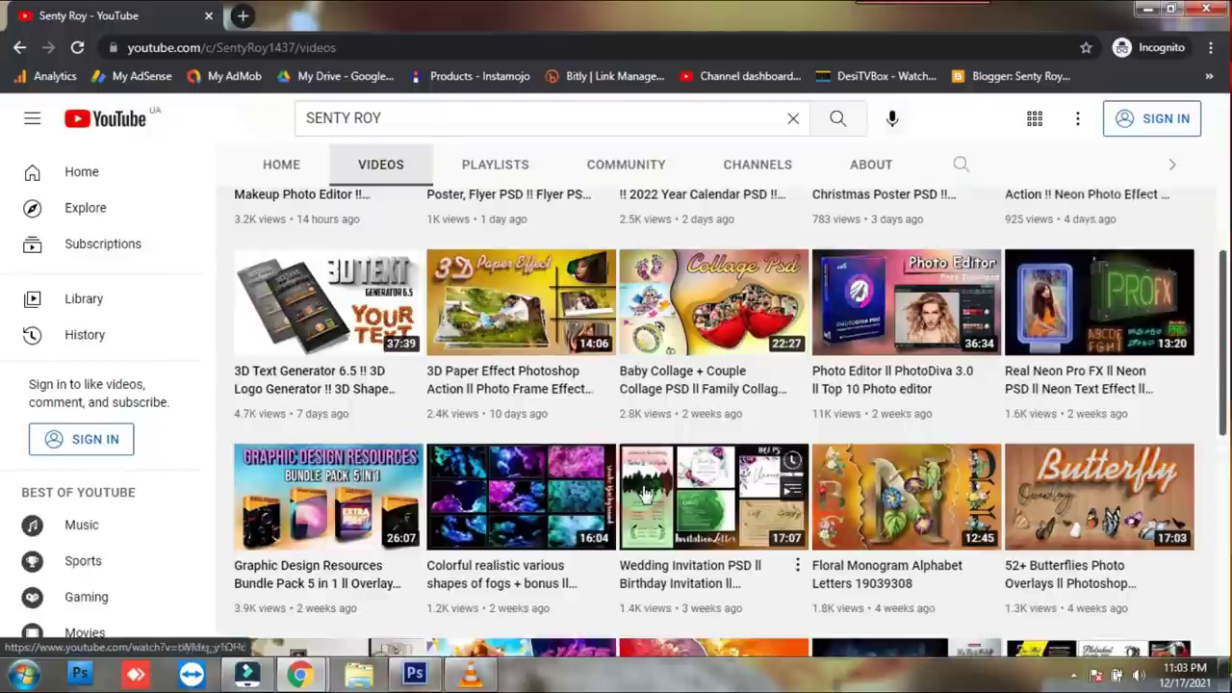
{"action": "left_click", "coordinate": [333, 333]}
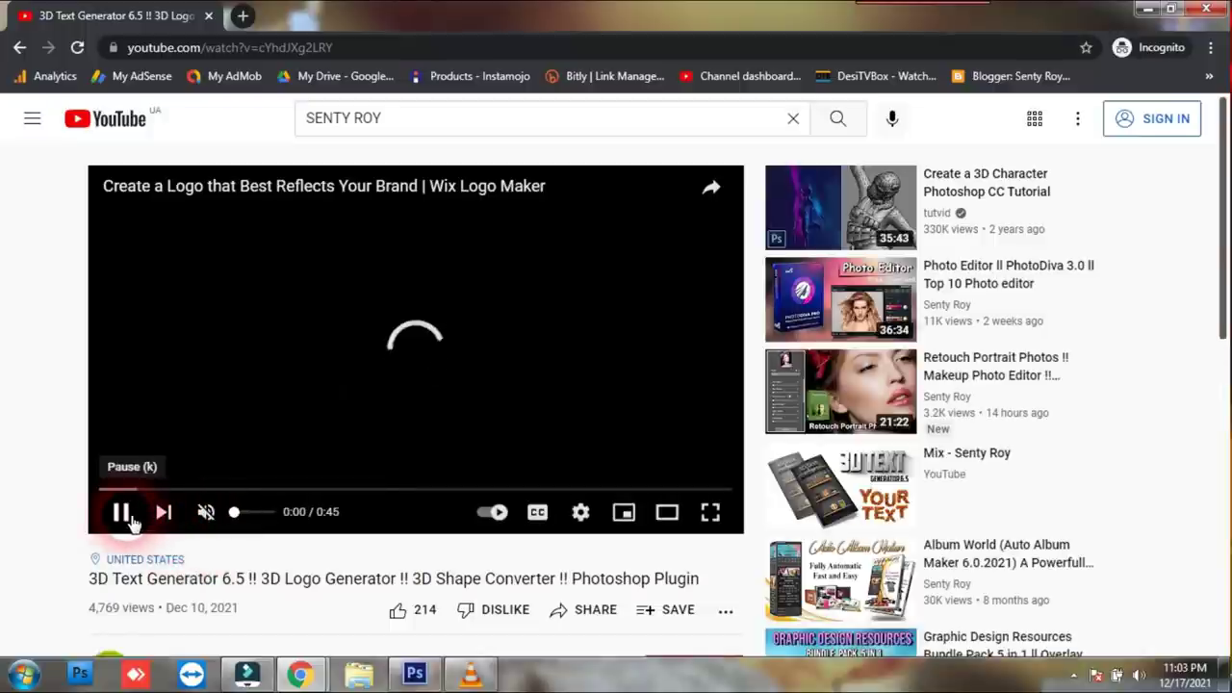
{"action": "left_click", "coordinate": [252, 566]}
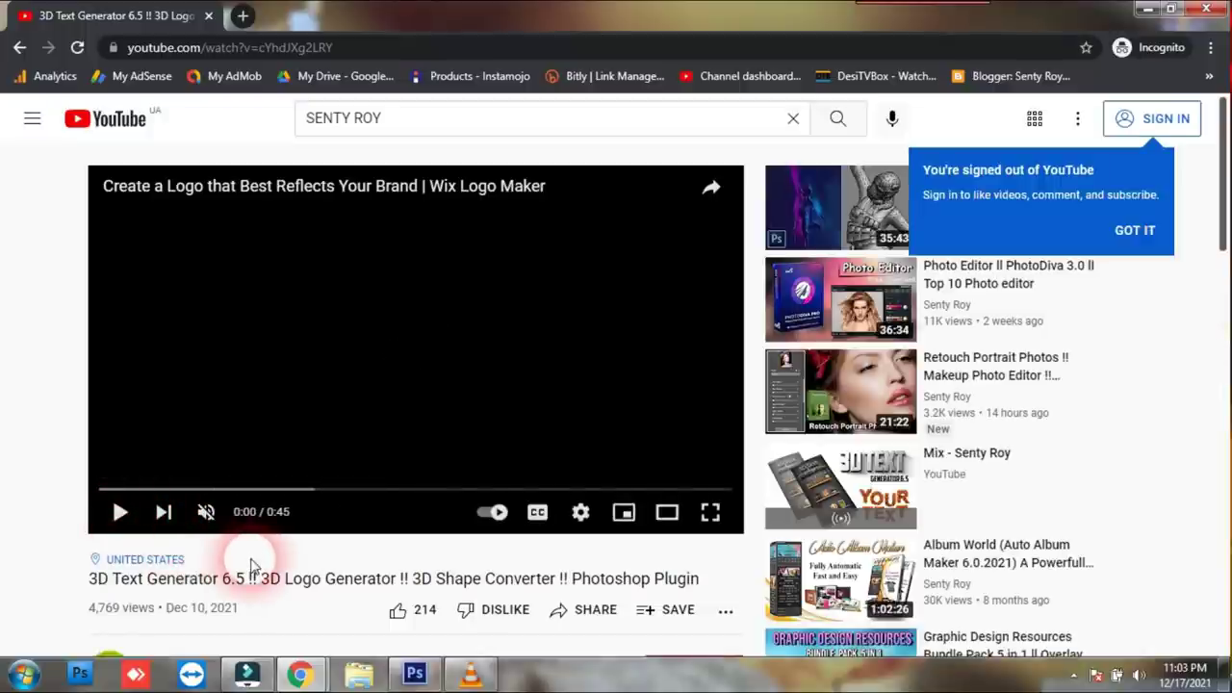
{"action": "scroll", "coordinate": [363, 525], "scroll_direction": "down", "scroll_amount": 3}
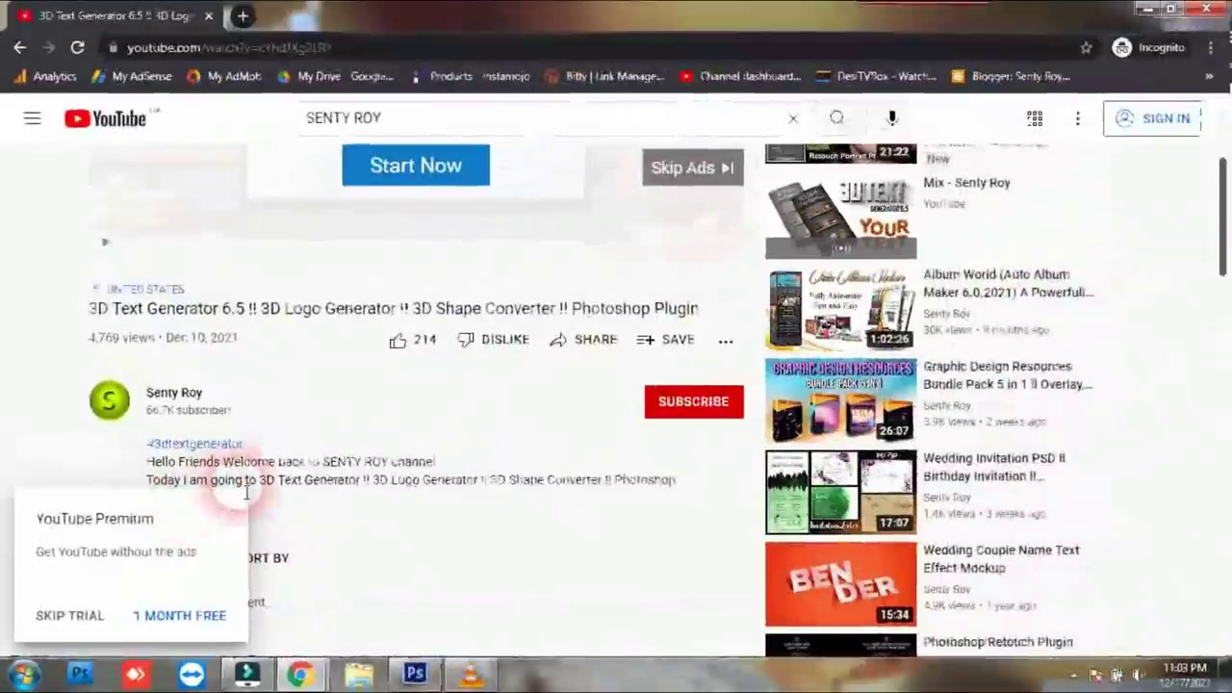
{"action": "left_click", "coordinate": [116, 612]}
Step: Expand the video description and scroll to its Download Link section
{"action": "left_click", "coordinate": [172, 499]}
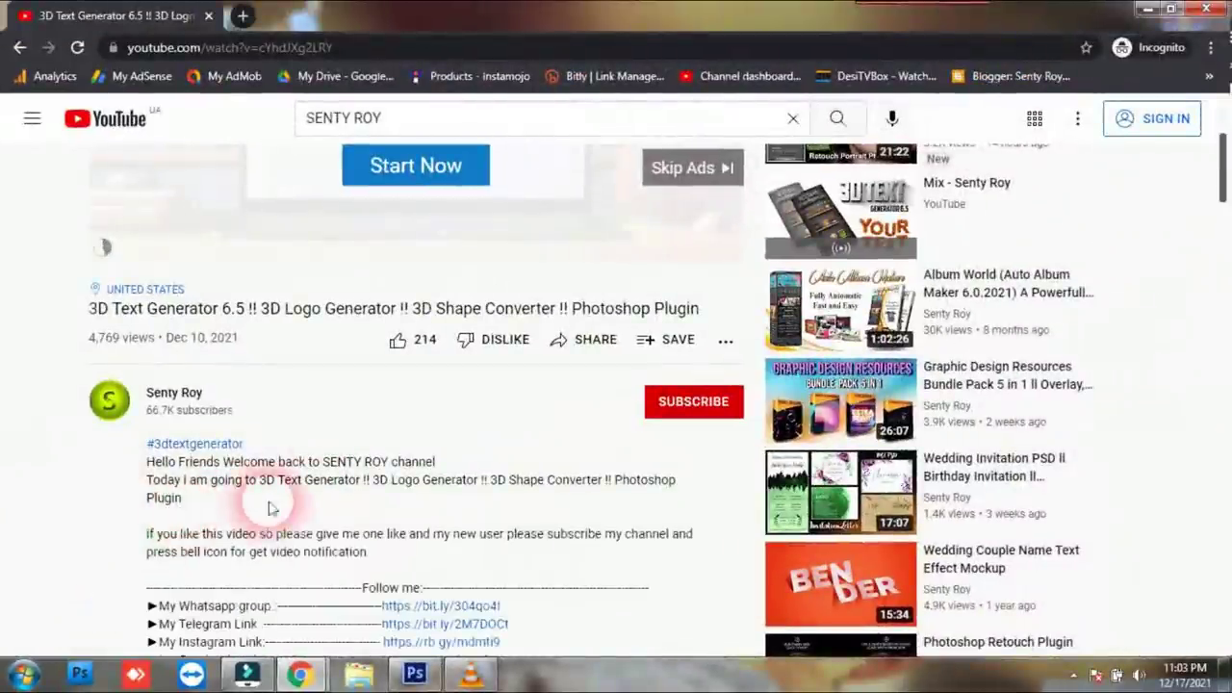
{"action": "scroll", "coordinate": [318, 510], "scroll_direction": "down", "scroll_amount": 2}
{"action": "scroll", "coordinate": [318, 510], "scroll_direction": "down", "scroll_amount": 1}
{"action": "scroll", "coordinate": [317, 505], "scroll_direction": "down", "scroll_amount": 1}
{"action": "scroll", "coordinate": [318, 506], "scroll_direction": "down", "scroll_amount": 1}
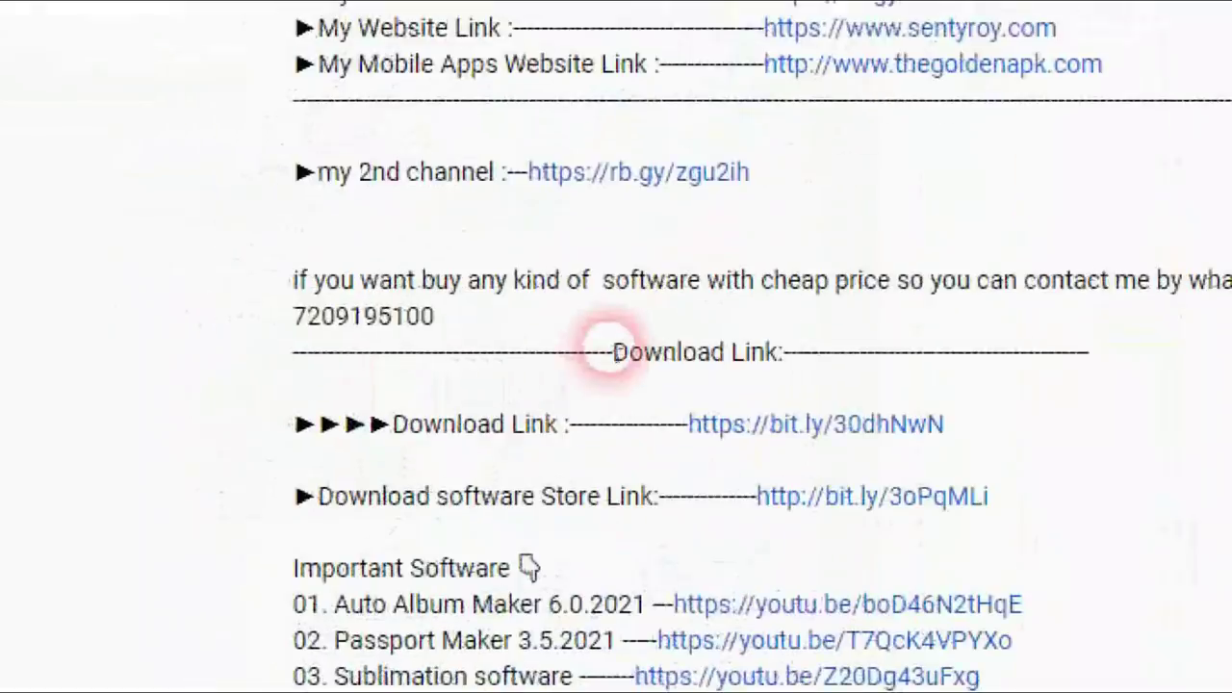
Step: Highlight the Download Link bit.ly URL and open it in a new tab
{"action": "left_click_drag", "start_coordinate": [359, 337], "coordinate": [362, 337]}
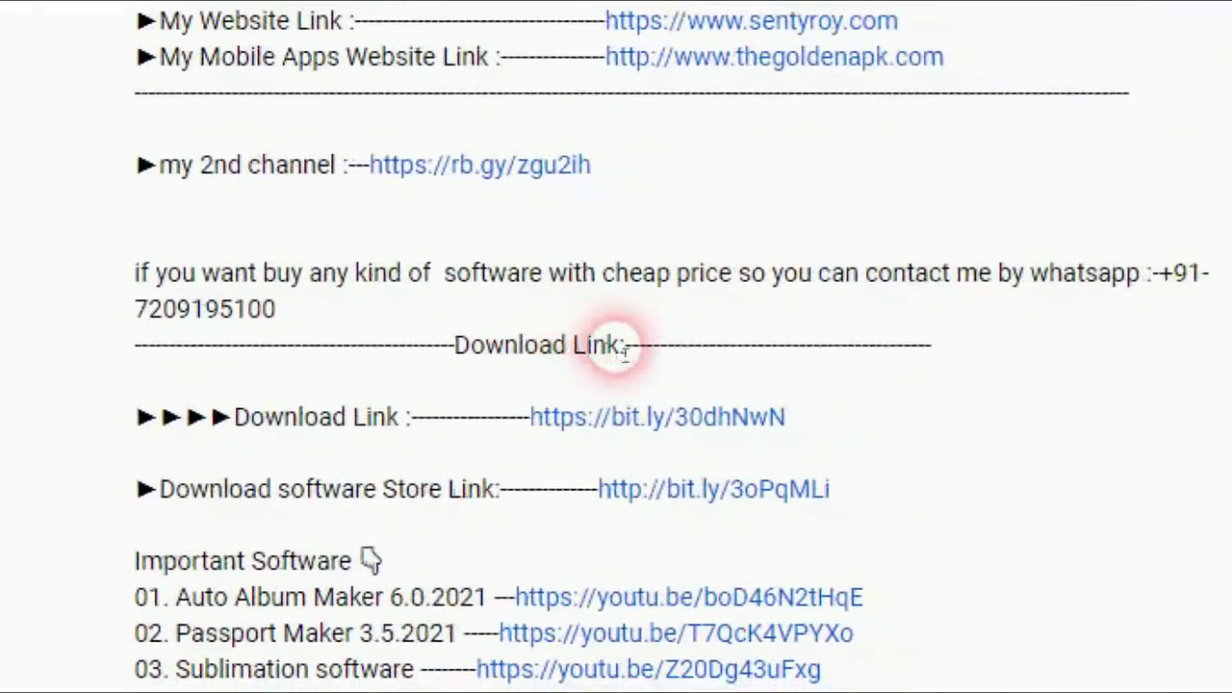
{"action": "left_click_drag", "start_coordinate": [625, 359], "coordinate": [724, 343]}
{"action": "mouse_move", "coordinate": [578, 346]}
{"action": "left_mouse_down"}
{"action": "mouse_move", "coordinate": [384, 356]}
{"action": "mouse_move", "coordinate": [492, 354]}
{"action": "left_mouse_up"}
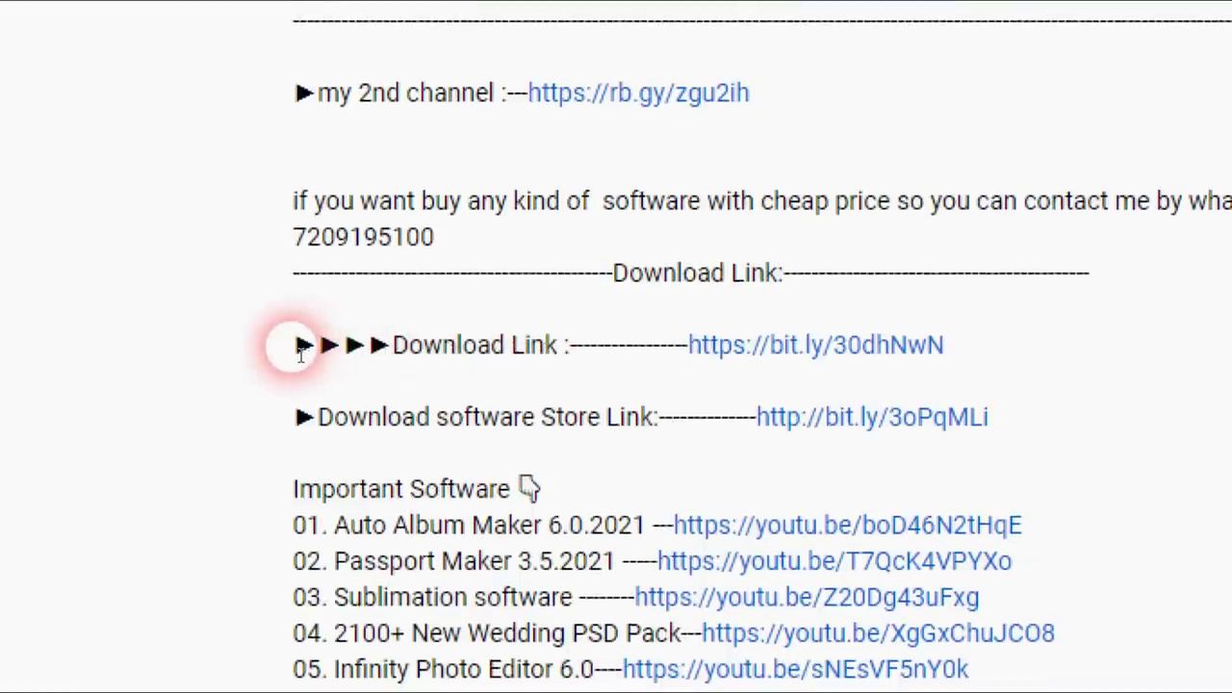
{"action": "left_click_drag", "start_coordinate": [294, 349], "coordinate": [354, 353]}
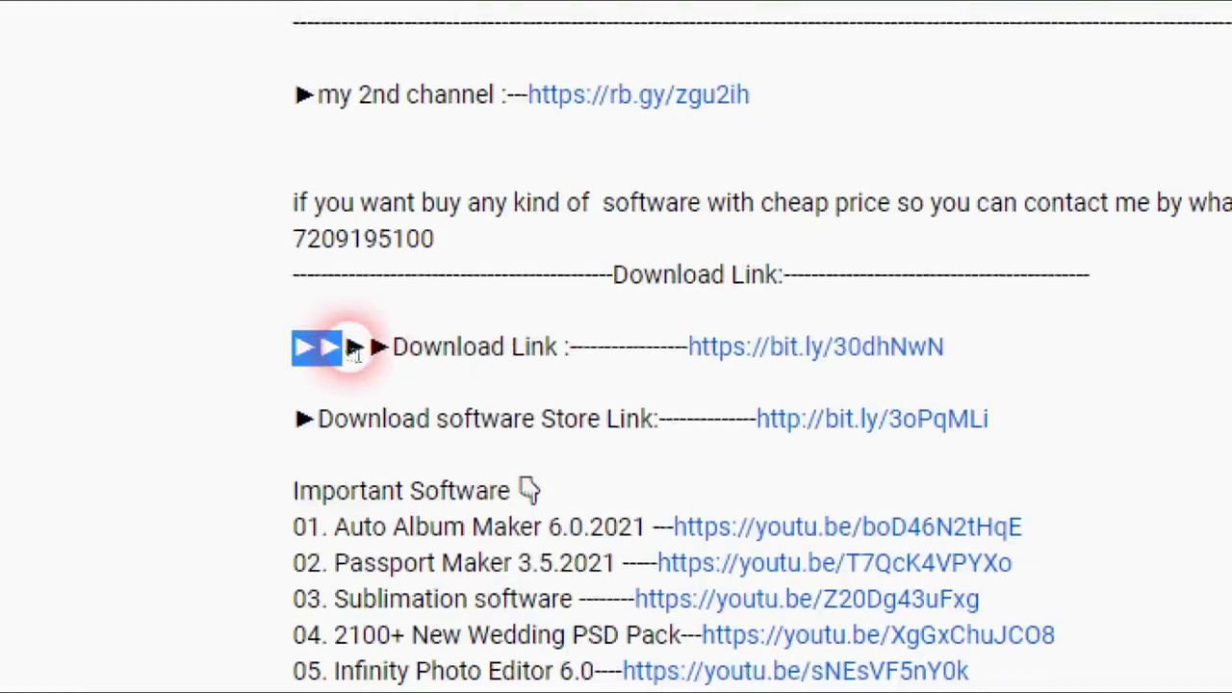
{"action": "left_click_drag", "start_coordinate": [540, 352], "coordinate": [939, 354]}
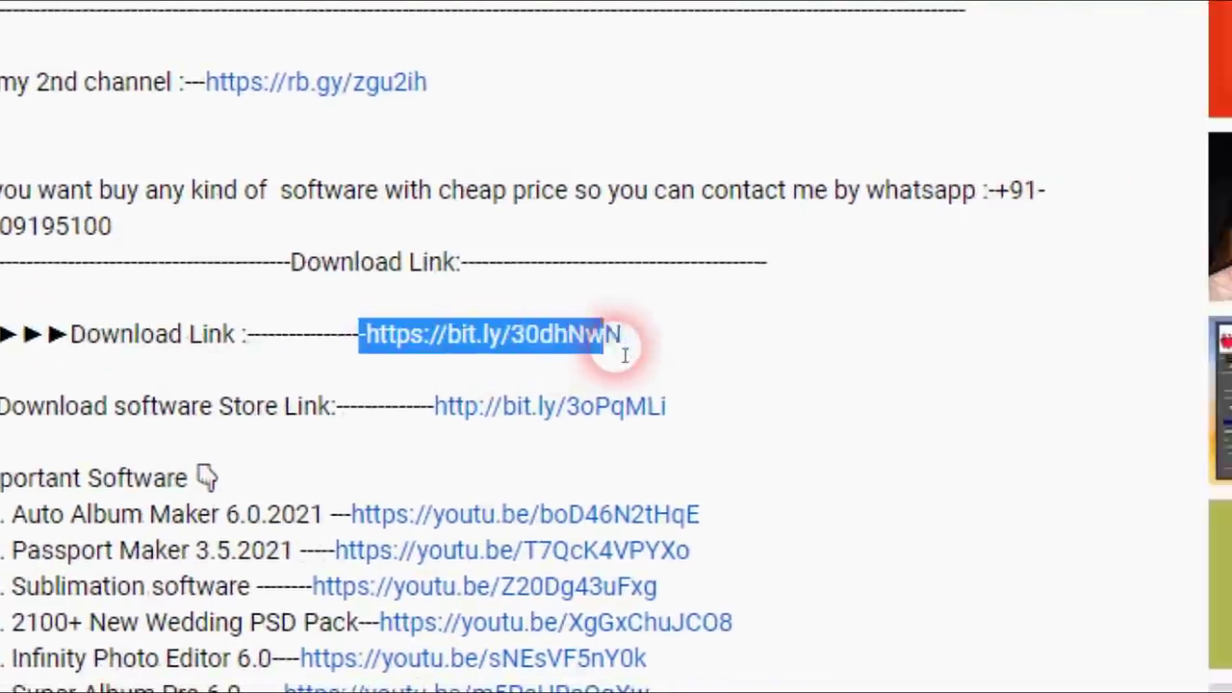
{"action": "left_click", "coordinate": [622, 352]}
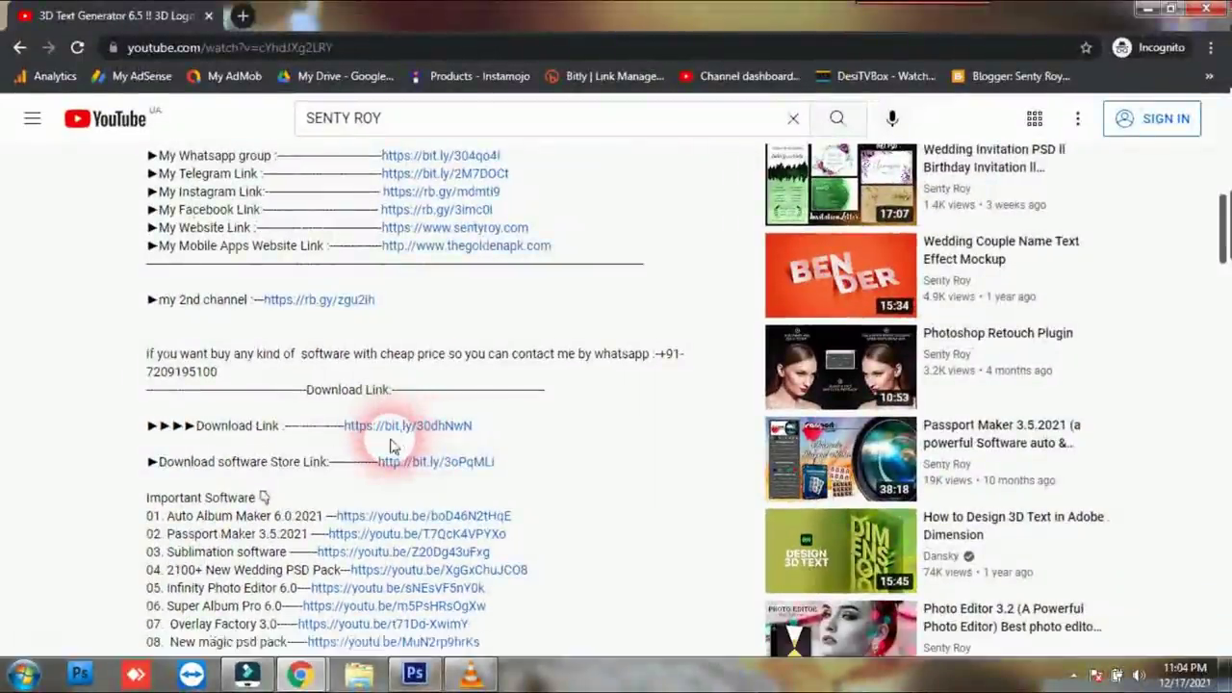
{"action": "left_click", "coordinate": [395, 443]}
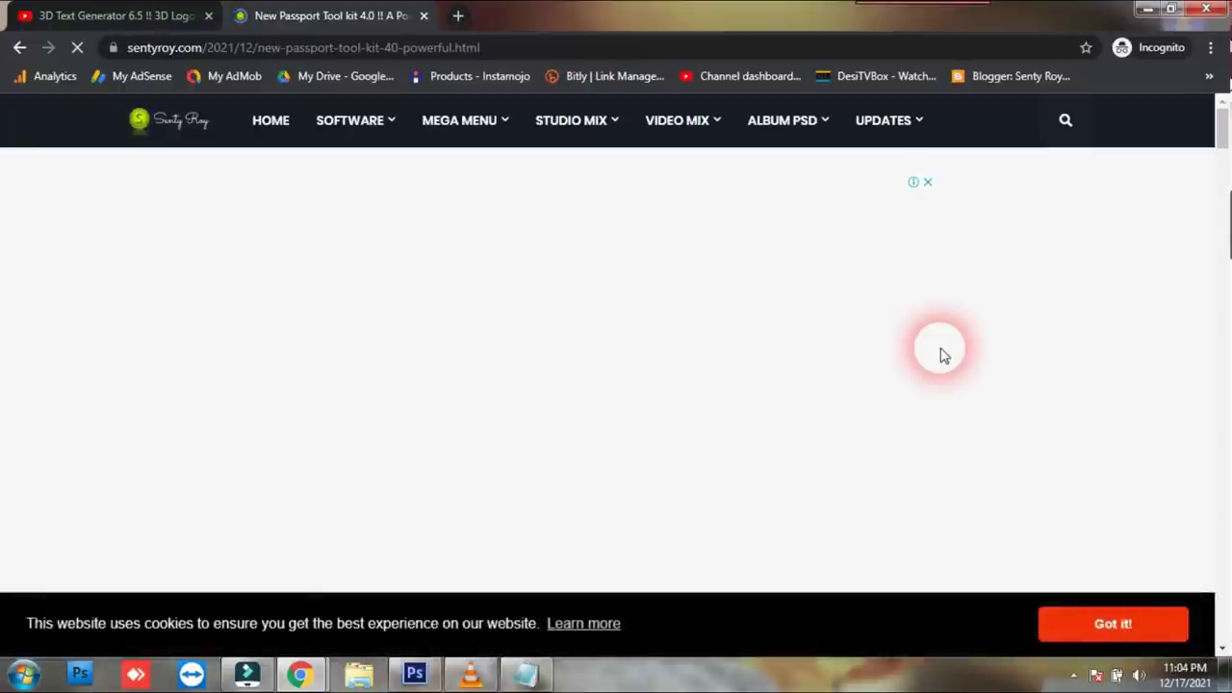
Step: Dismiss the cookie notice and scroll through the Passport Tool Kit 4.0 features list
{"action": "left_click", "coordinate": [1076, 599]}
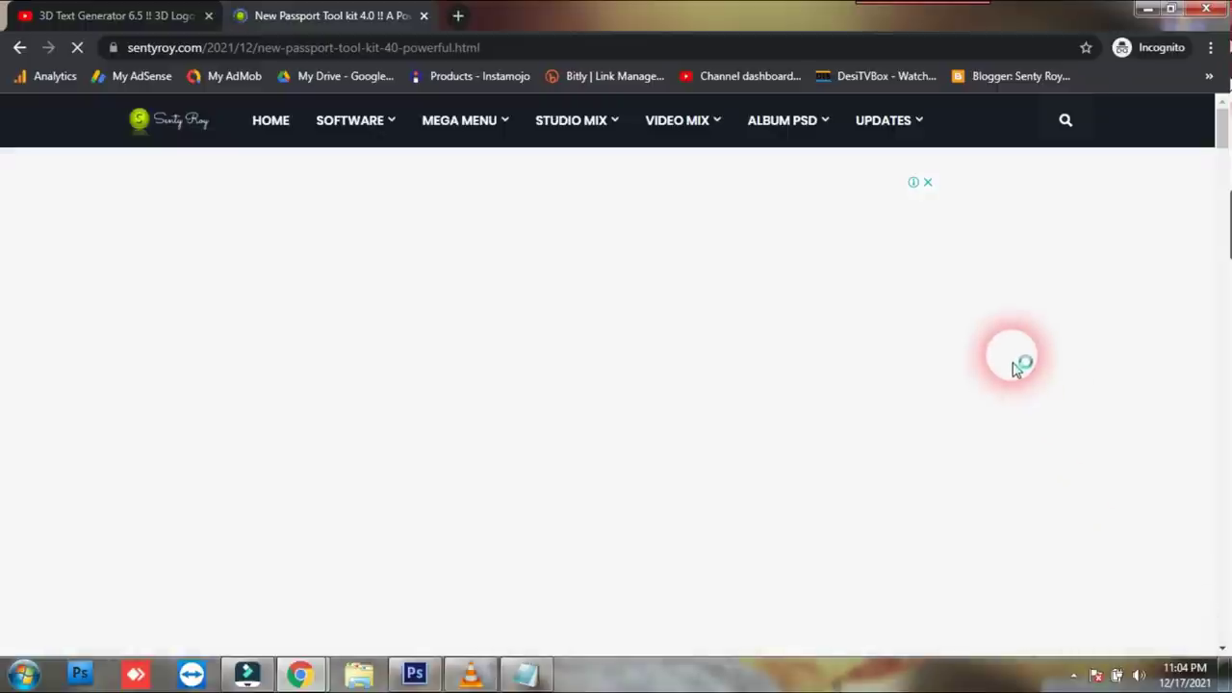
{"action": "scroll", "coordinate": [1018, 366], "scroll_direction": "down", "scroll_amount": 1}
{"action": "scroll", "coordinate": [1017, 364], "scroll_direction": "down", "scroll_amount": 1}
{"action": "scroll", "coordinate": [963, 371], "scroll_direction": "down", "scroll_amount": 2}
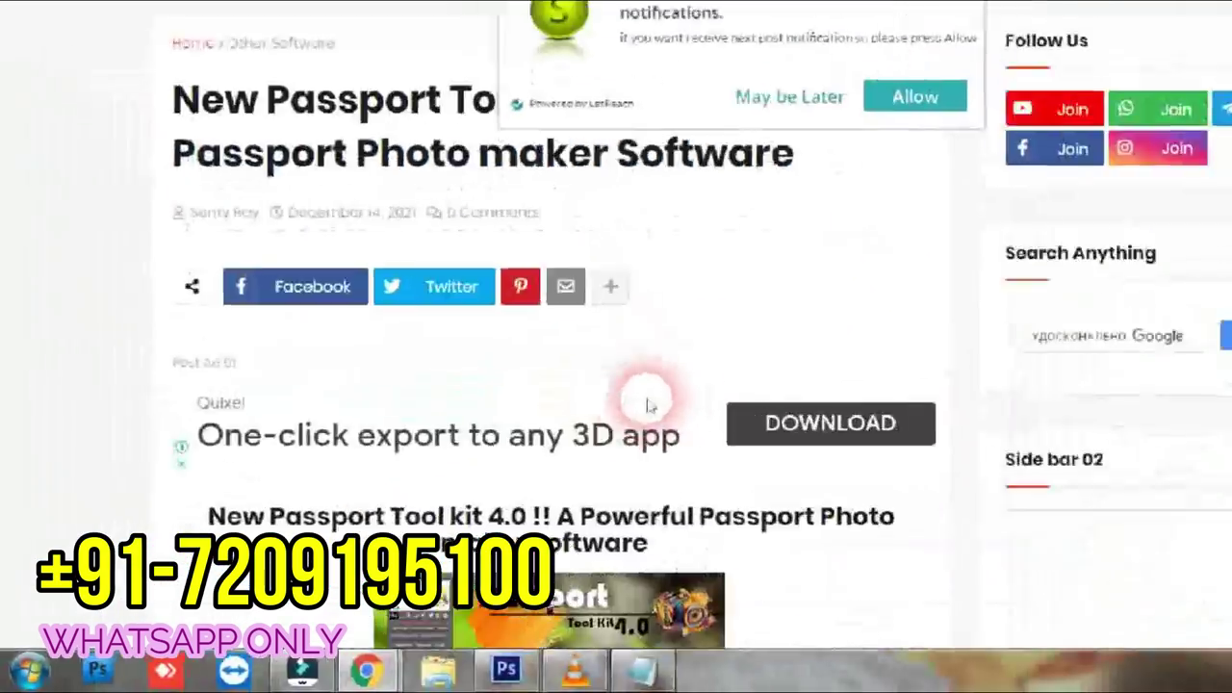
{"action": "scroll", "coordinate": [484, 423], "scroll_direction": "down", "scroll_amount": 2}
{"action": "scroll", "coordinate": [481, 430], "scroll_direction": "down", "scroll_amount": 1}
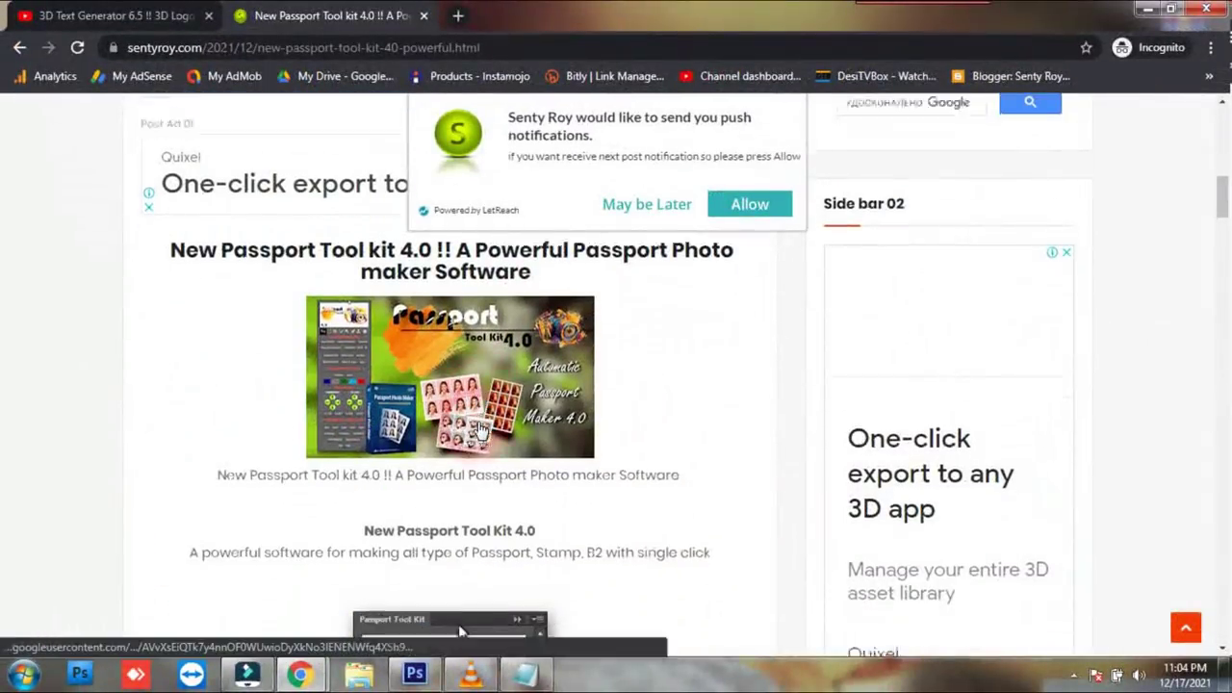
{"action": "scroll", "coordinate": [578, 404], "scroll_direction": "down", "scroll_amount": 2}
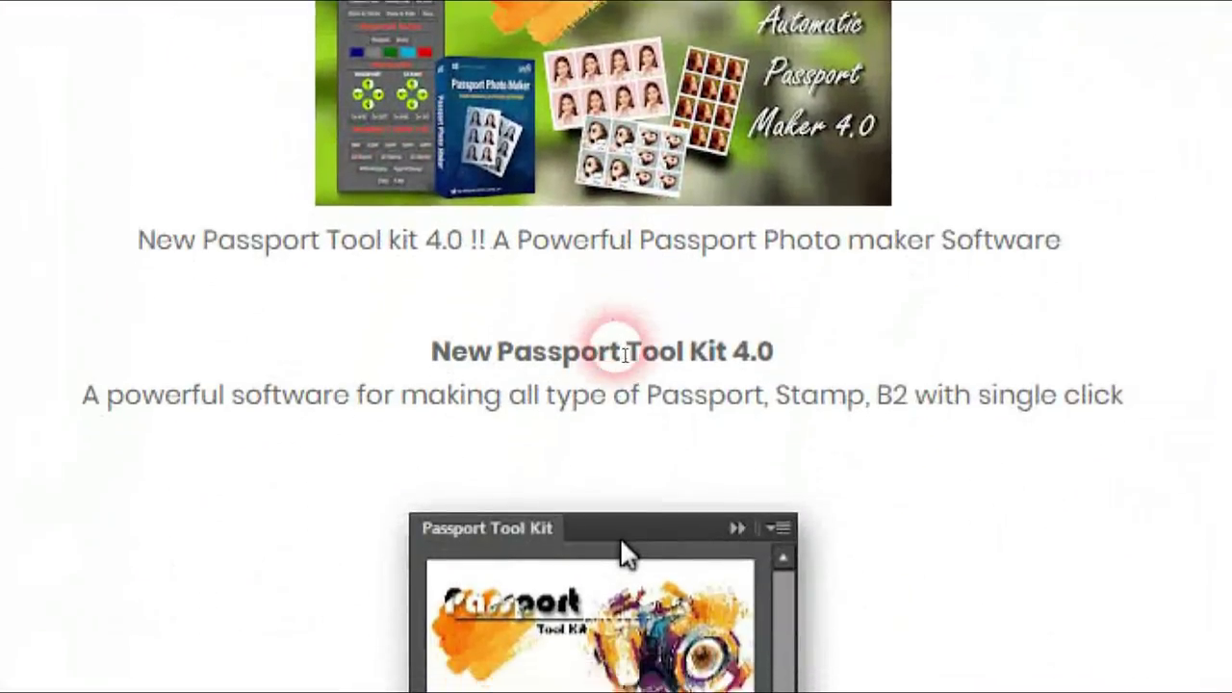
{"action": "scroll", "coordinate": [620, 558], "scroll_direction": "down", "scroll_amount": 3}
{"action": "scroll", "coordinate": [462, 471], "scroll_direction": "down", "scroll_amount": 2}
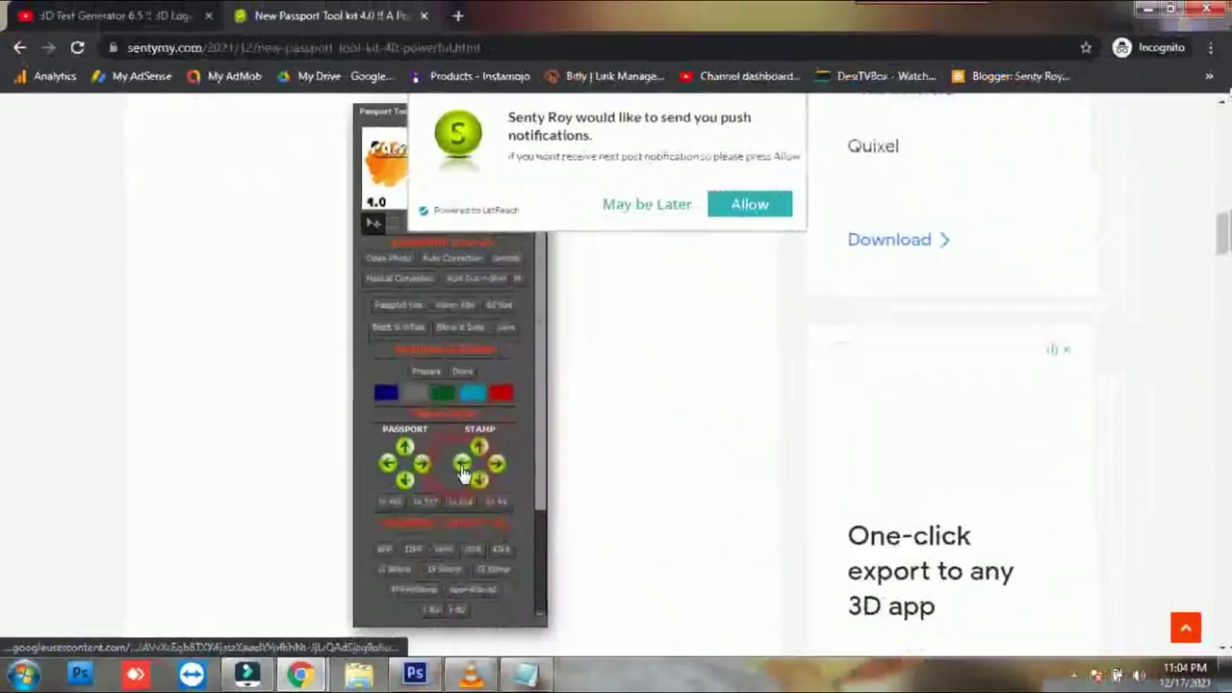
{"action": "scroll", "coordinate": [462, 471], "scroll_direction": "down", "scroll_amount": 1}
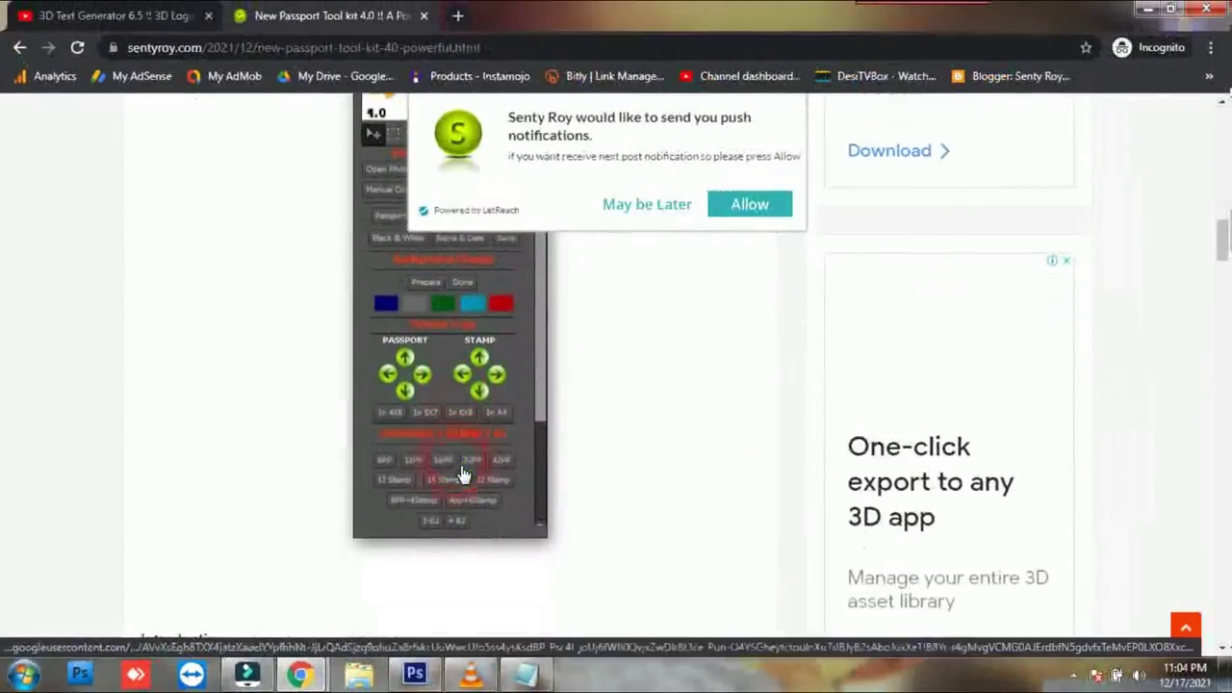
{"action": "scroll", "coordinate": [459, 472], "scroll_direction": "down", "scroll_amount": 2}
Step: Scroll down to the Software Price section and open its DOWNLOAD link
{"action": "scroll", "coordinate": [459, 473], "scroll_direction": "up", "scroll_amount": 2}
{"action": "scroll", "coordinate": [459, 473], "scroll_direction": "down", "scroll_amount": 1}
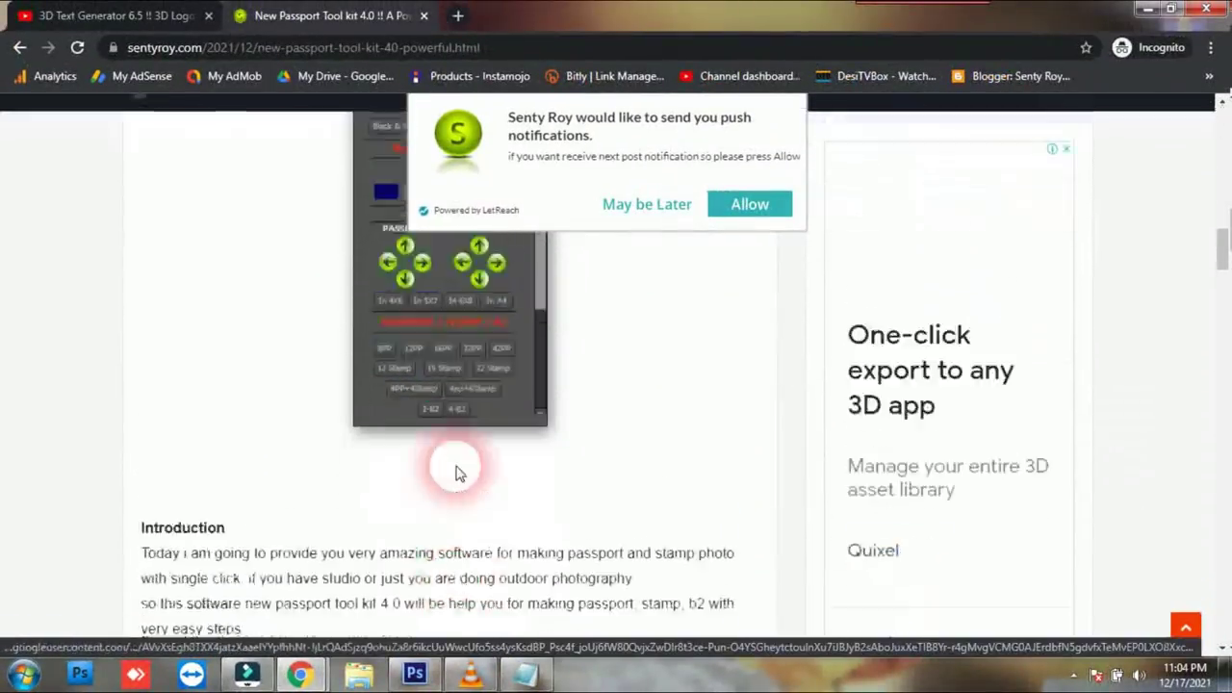
{"action": "scroll", "coordinate": [424, 433], "scroll_direction": "down", "scroll_amount": 3}
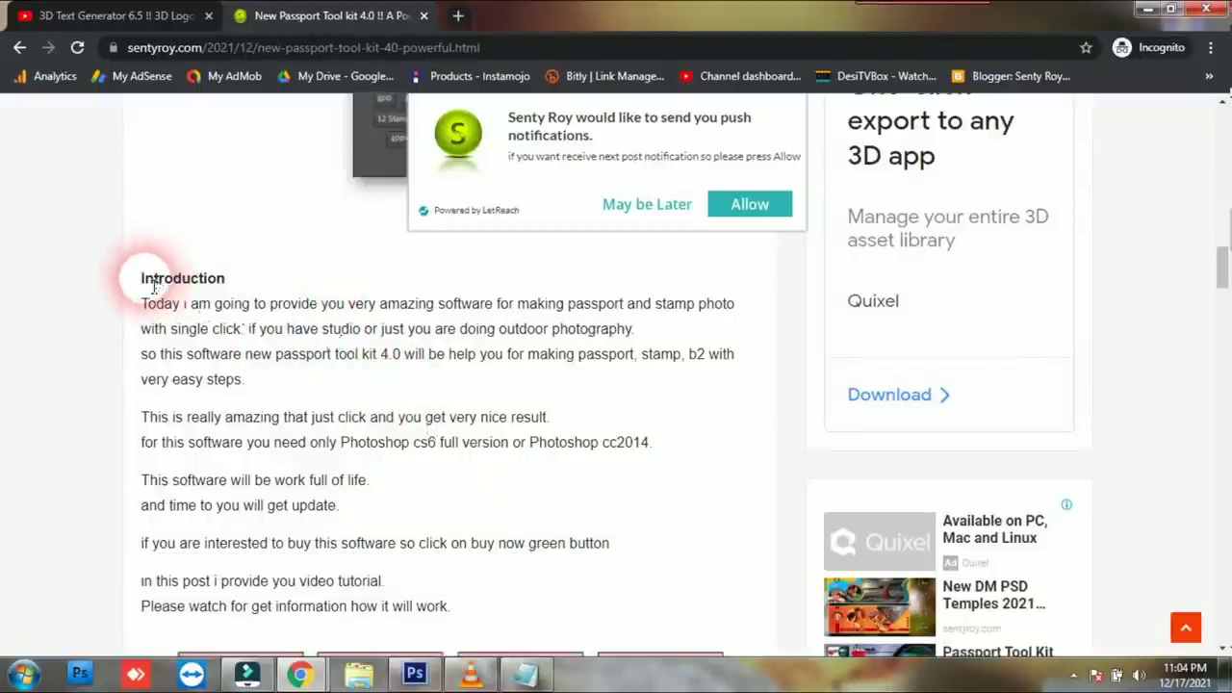
{"action": "scroll", "coordinate": [277, 423], "scroll_direction": "down", "scroll_amount": 2}
{"action": "scroll", "coordinate": [276, 438], "scroll_direction": "down", "scroll_amount": 2}
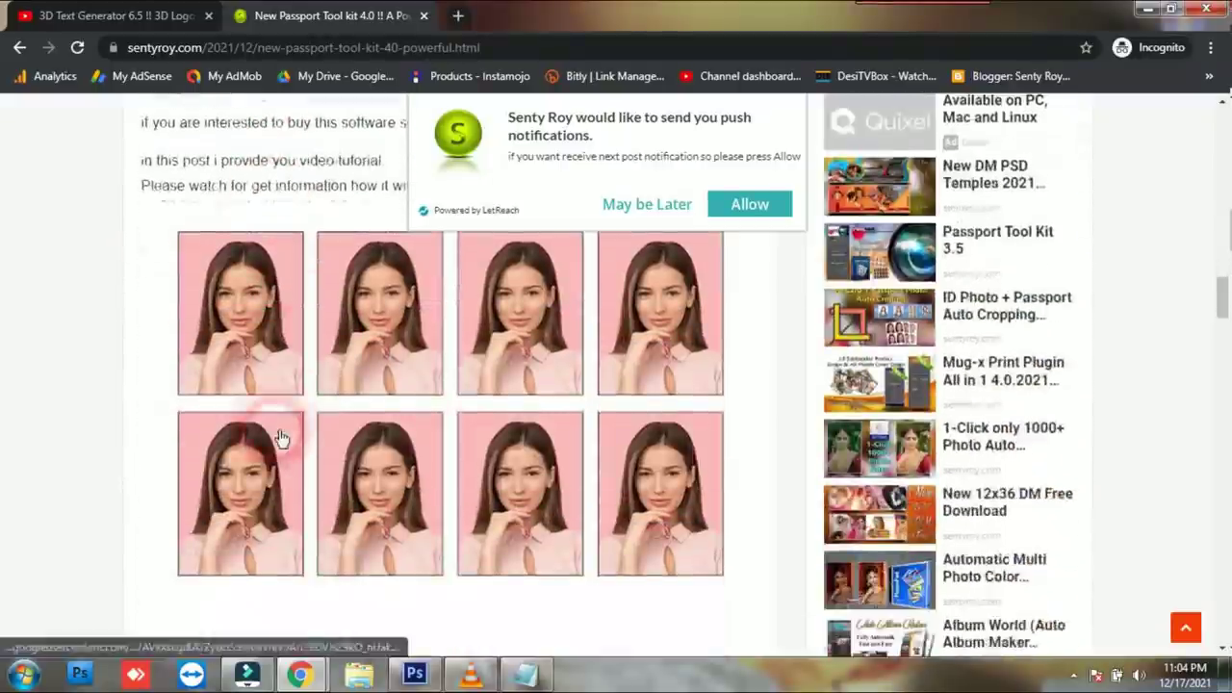
{"action": "scroll", "coordinate": [414, 430], "scroll_direction": "down", "scroll_amount": 3}
{"action": "scroll", "coordinate": [395, 429], "scroll_direction": "down", "scroll_amount": 4}
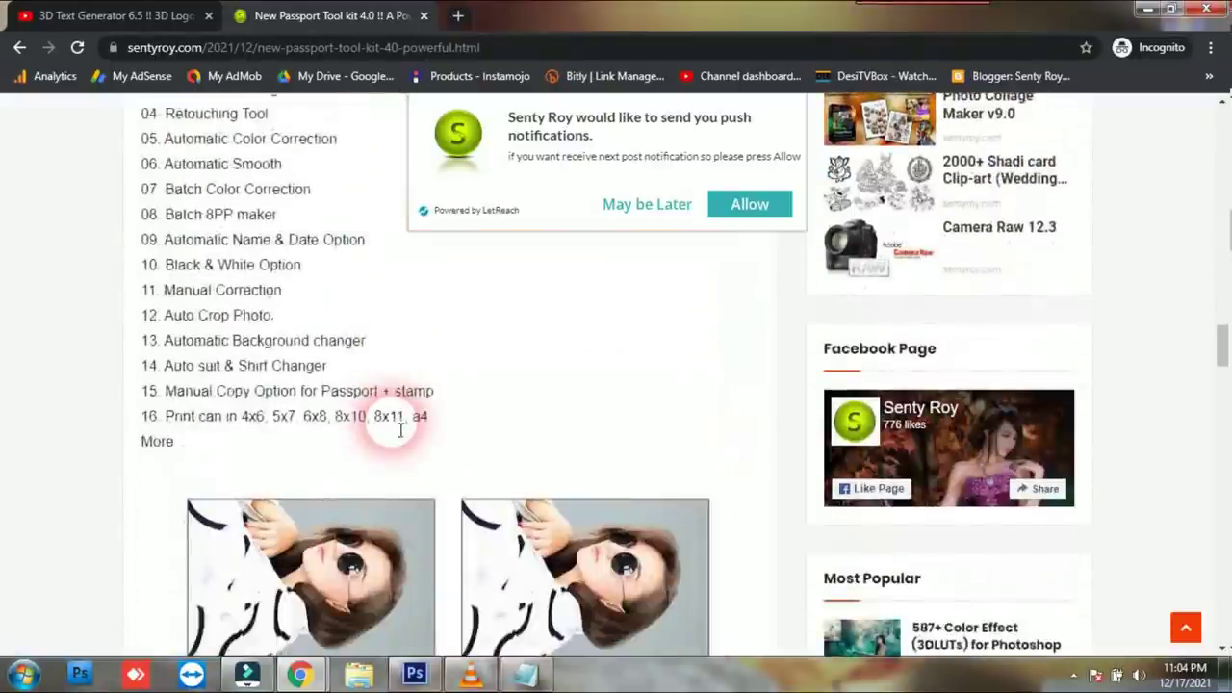
{"action": "scroll", "coordinate": [343, 399], "scroll_direction": "up", "scroll_amount": 2}
{"action": "scroll", "coordinate": [275, 243], "scroll_direction": "down", "scroll_amount": 2}
{"action": "scroll", "coordinate": [275, 243], "scroll_direction": "down", "scroll_amount": 1}
{"action": "scroll", "coordinate": [275, 243], "scroll_direction": "down", "scroll_amount": 1}
{"action": "scroll", "coordinate": [525, 344], "scroll_direction": "down", "scroll_amount": 3}
{"action": "scroll", "coordinate": [525, 386], "scroll_direction": "down", "scroll_amount": 3}
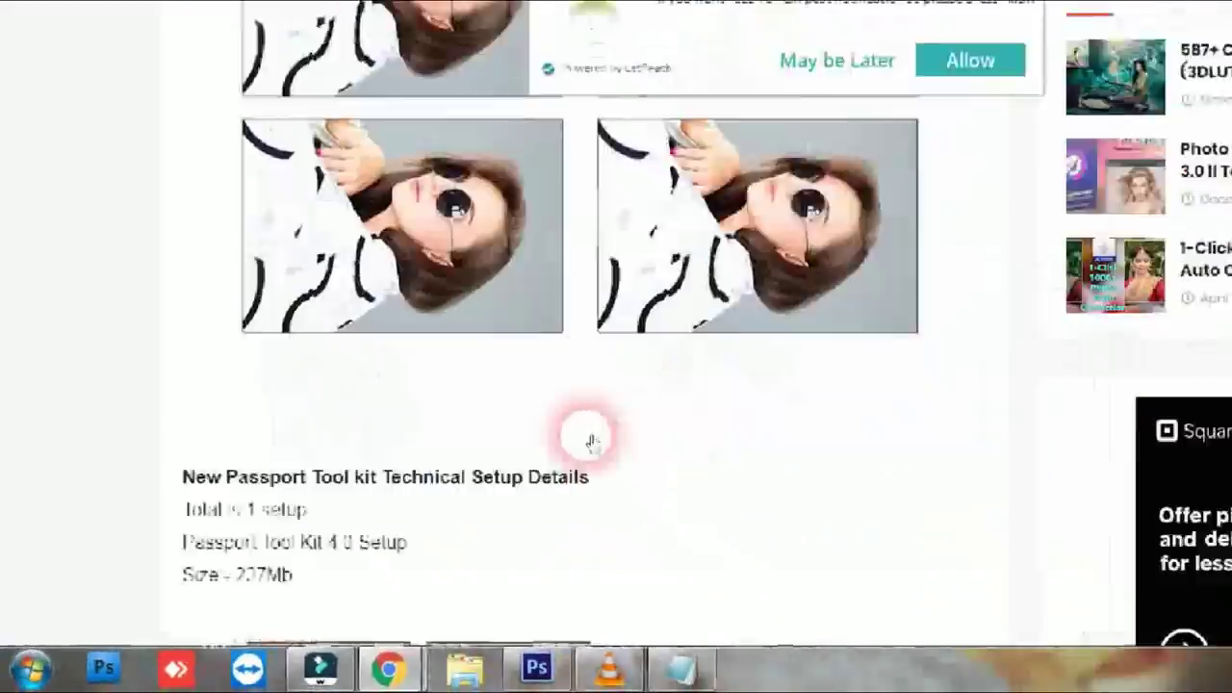
{"action": "scroll", "coordinate": [585, 434], "scroll_direction": "down", "scroll_amount": 3}
{"action": "scroll", "coordinate": [410, 468], "scroll_direction": "down", "scroll_amount": 2}
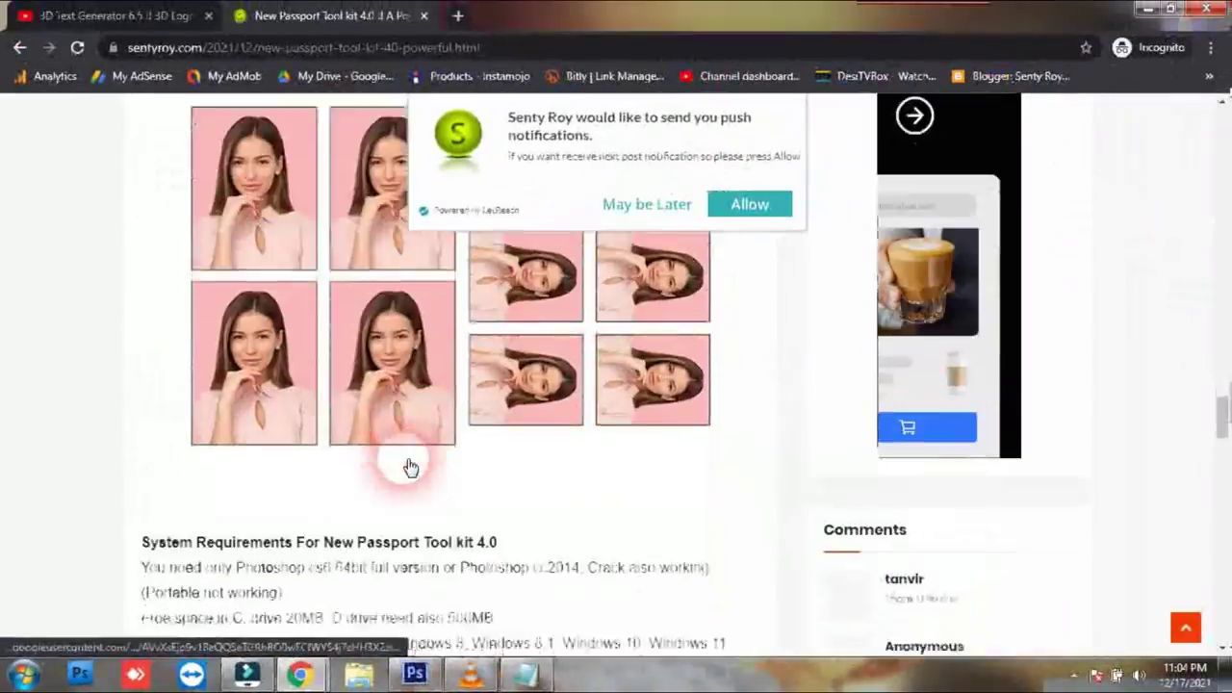
{"action": "scroll", "coordinate": [410, 468], "scroll_direction": "down", "scroll_amount": 2}
{"action": "scroll", "coordinate": [410, 468], "scroll_direction": "down", "scroll_amount": 3}
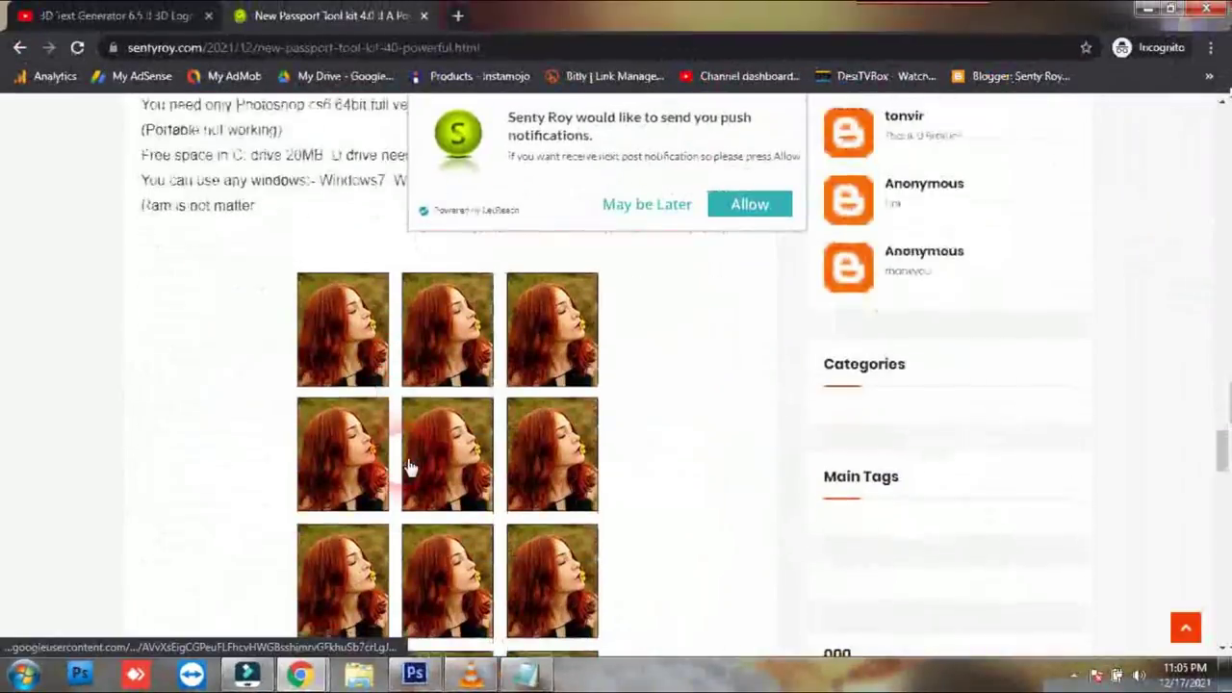
{"action": "scroll", "coordinate": [410, 468], "scroll_direction": "down", "scroll_amount": 3}
{"action": "scroll", "coordinate": [411, 468], "scroll_direction": "down", "scroll_amount": 3}
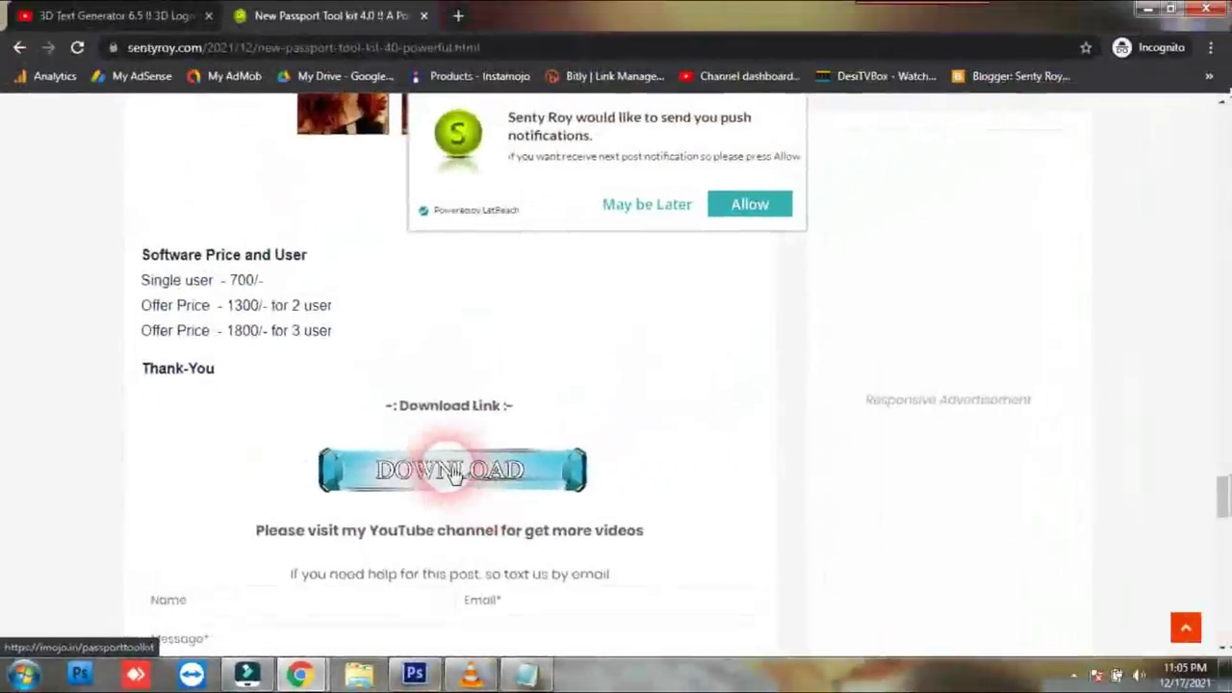
{"action": "left_click", "coordinate": [696, 428]}
Step: On the Instamojo page, highlight the Passport Tool Kit 4.0 title, 237 MB size and ₹700 price
{"action": "left_click", "coordinate": [313, 14]}
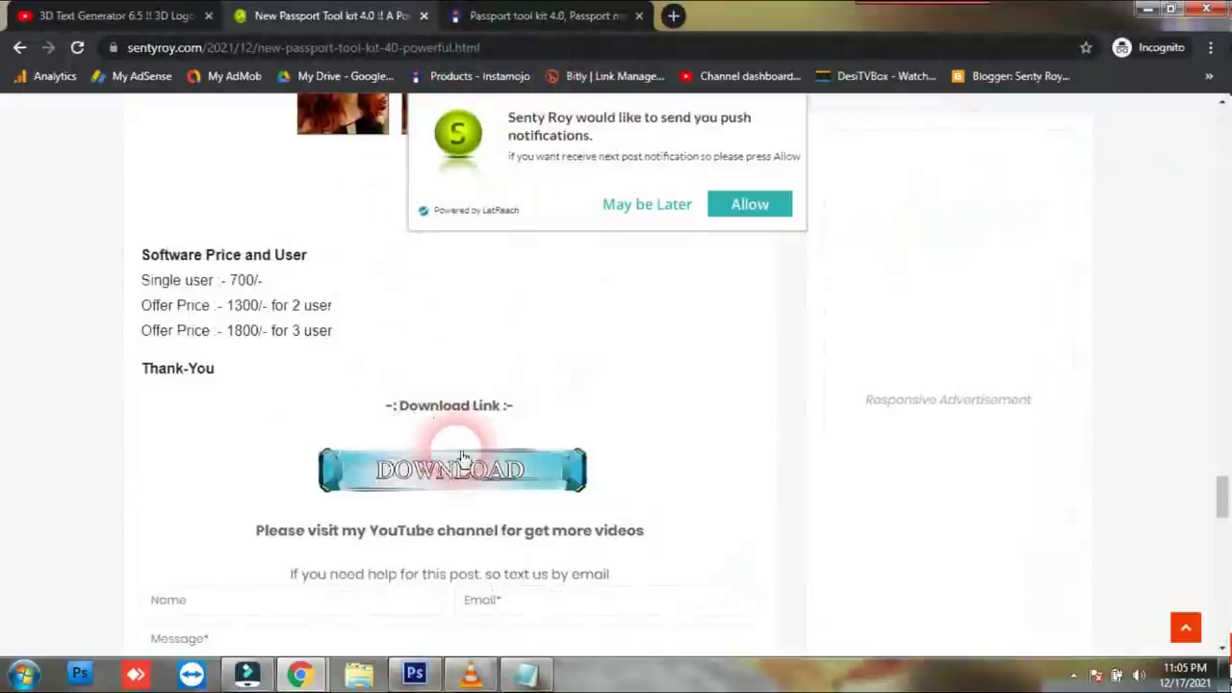
{"action": "left_click", "coordinate": [545, 19]}
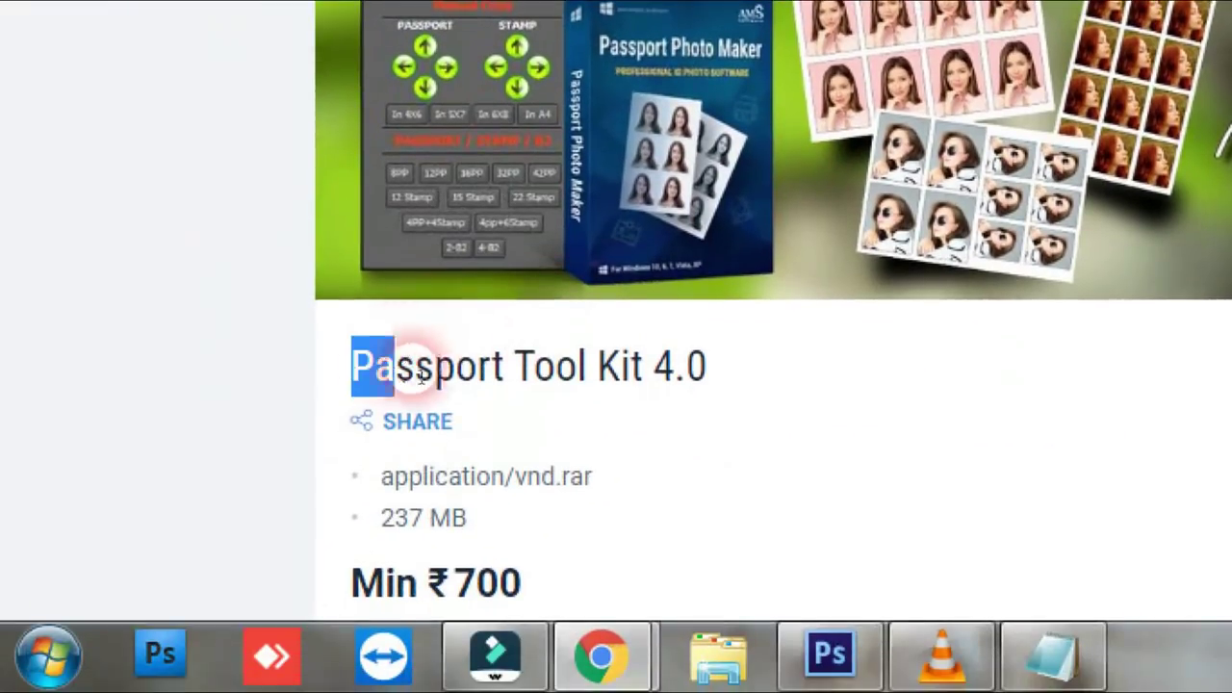
{"action": "left_click_drag", "start_coordinate": [421, 375], "coordinate": [711, 373]}
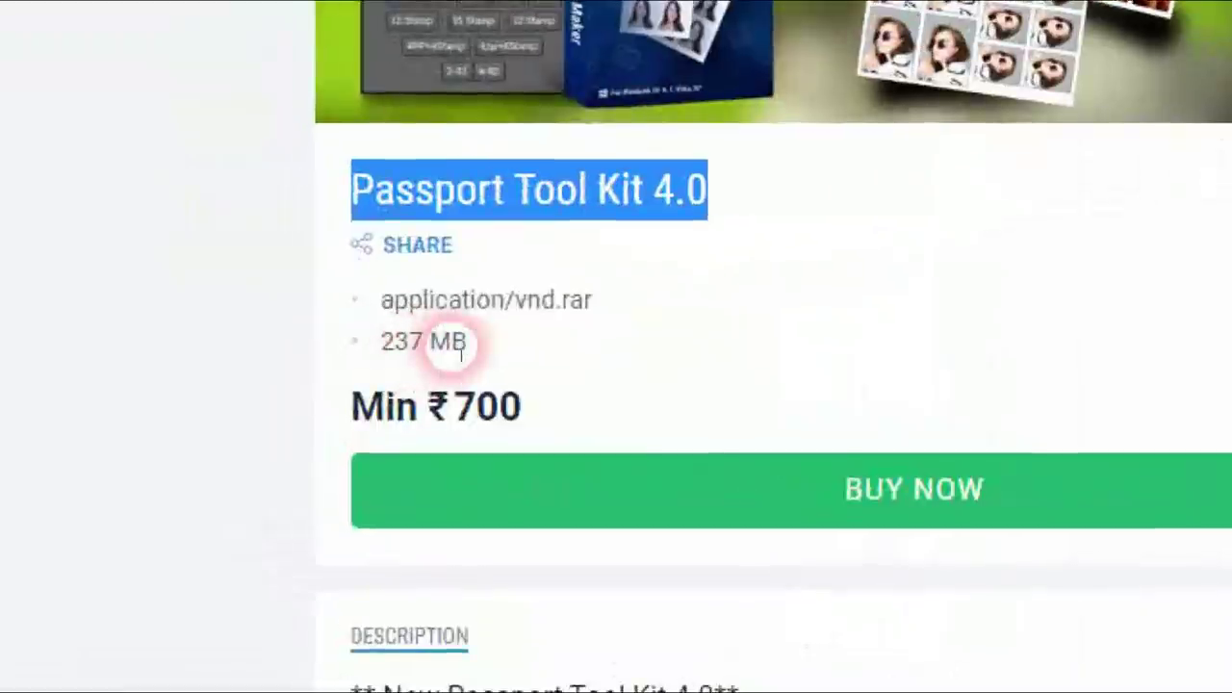
{"action": "left_click", "coordinate": [232, 431]}
{"action": "left_click_drag", "start_coordinate": [390, 345], "coordinate": [370, 345]}
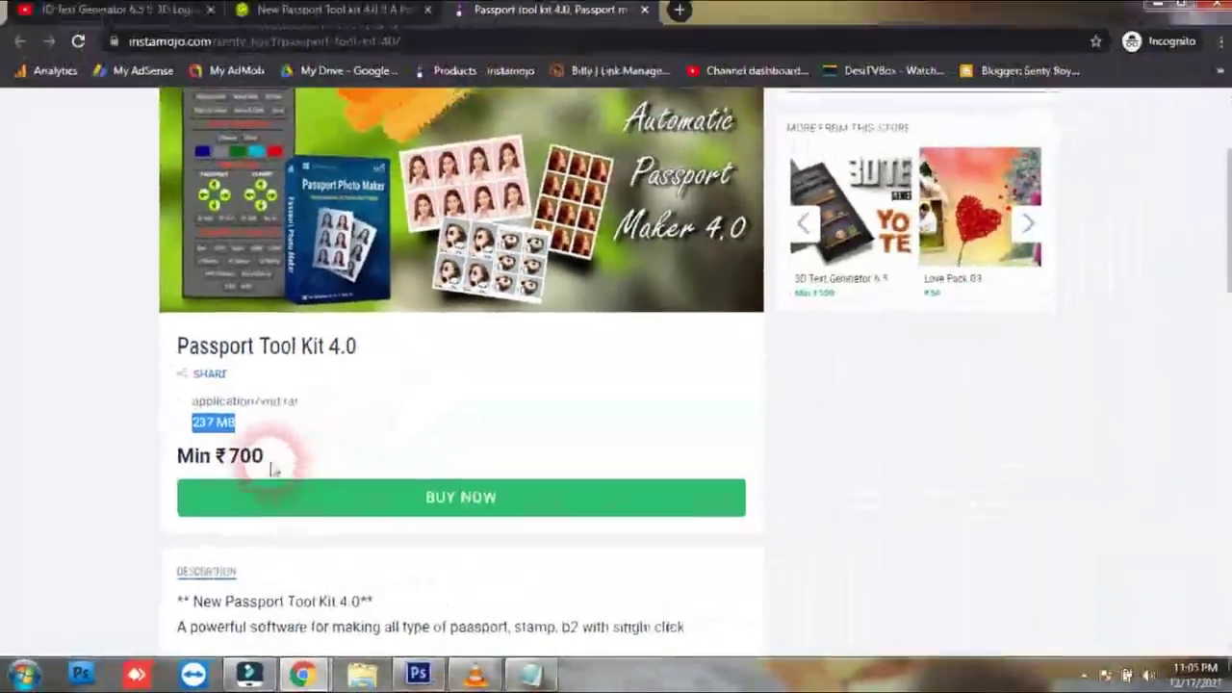
{"action": "left_click_drag", "start_coordinate": [274, 469], "coordinate": [248, 467]}
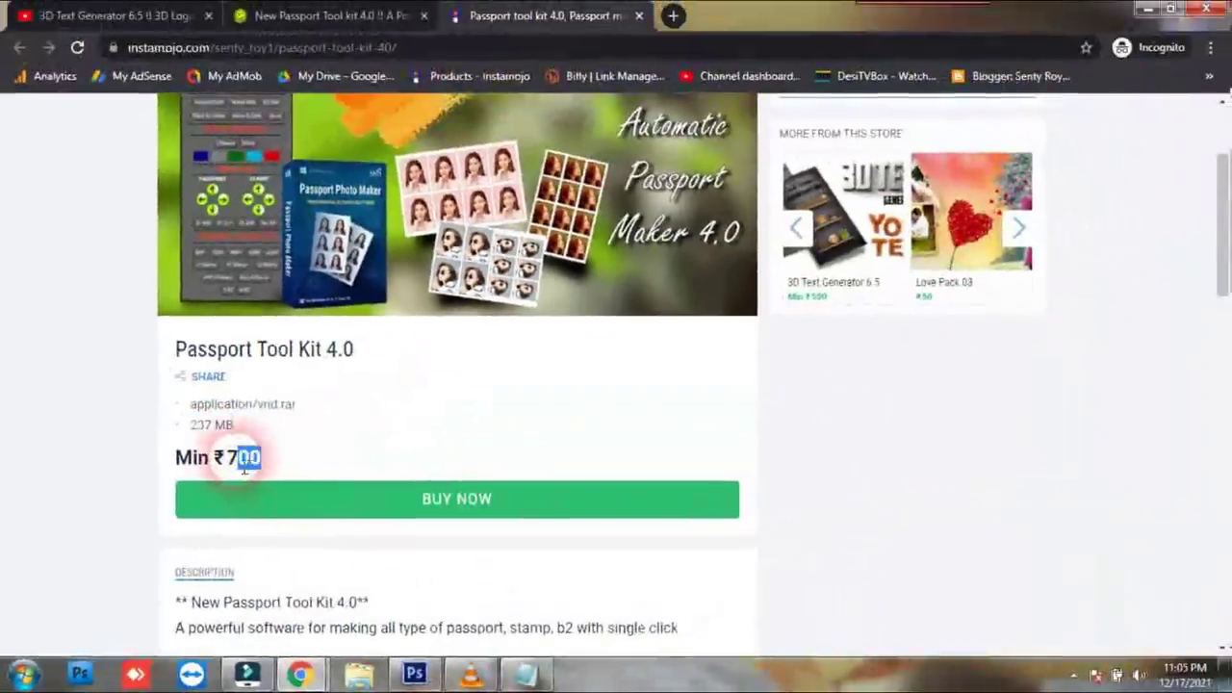
Step: Scroll through the product description and open the BUY NOW purchase form
{"action": "scroll", "coordinate": [323, 447], "scroll_direction": "down", "scroll_amount": 2}
{"action": "scroll", "coordinate": [323, 448], "scroll_direction": "down", "scroll_amount": 1}
{"action": "scroll", "coordinate": [323, 448], "scroll_direction": "down", "scroll_amount": 1}
{"action": "scroll", "coordinate": [323, 447], "scroll_direction": "down", "scroll_amount": 3}
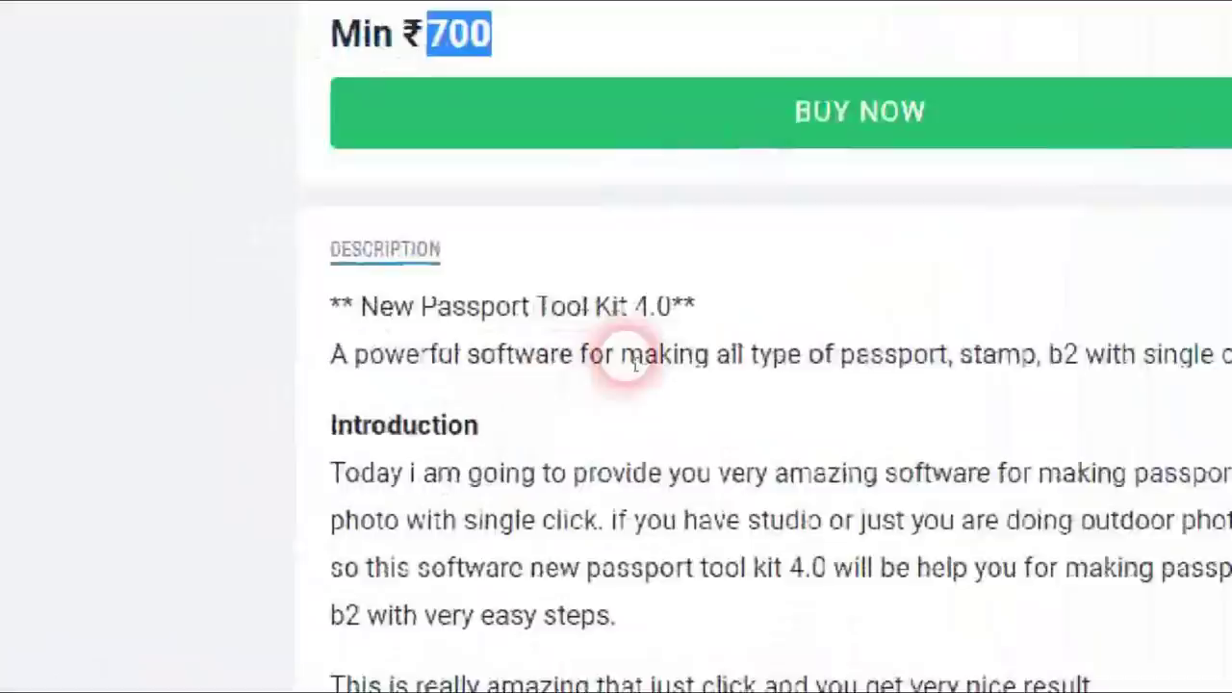
{"action": "scroll", "coordinate": [625, 357], "scroll_direction": "down", "scroll_amount": 3}
{"action": "scroll", "coordinate": [617, 350], "scroll_direction": "down", "scroll_amount": 3}
{"action": "scroll", "coordinate": [617, 349], "scroll_direction": "down", "scroll_amount": 2}
{"action": "scroll", "coordinate": [622, 354], "scroll_direction": "down", "scroll_amount": 2}
{"action": "scroll", "coordinate": [622, 354], "scroll_direction": "down", "scroll_amount": 1}
{"action": "scroll", "coordinate": [622, 354], "scroll_direction": "down", "scroll_amount": 3}
{"action": "scroll", "coordinate": [619, 355], "scroll_direction": "down", "scroll_amount": 1}
{"action": "scroll", "coordinate": [617, 354], "scroll_direction": "down", "scroll_amount": 2}
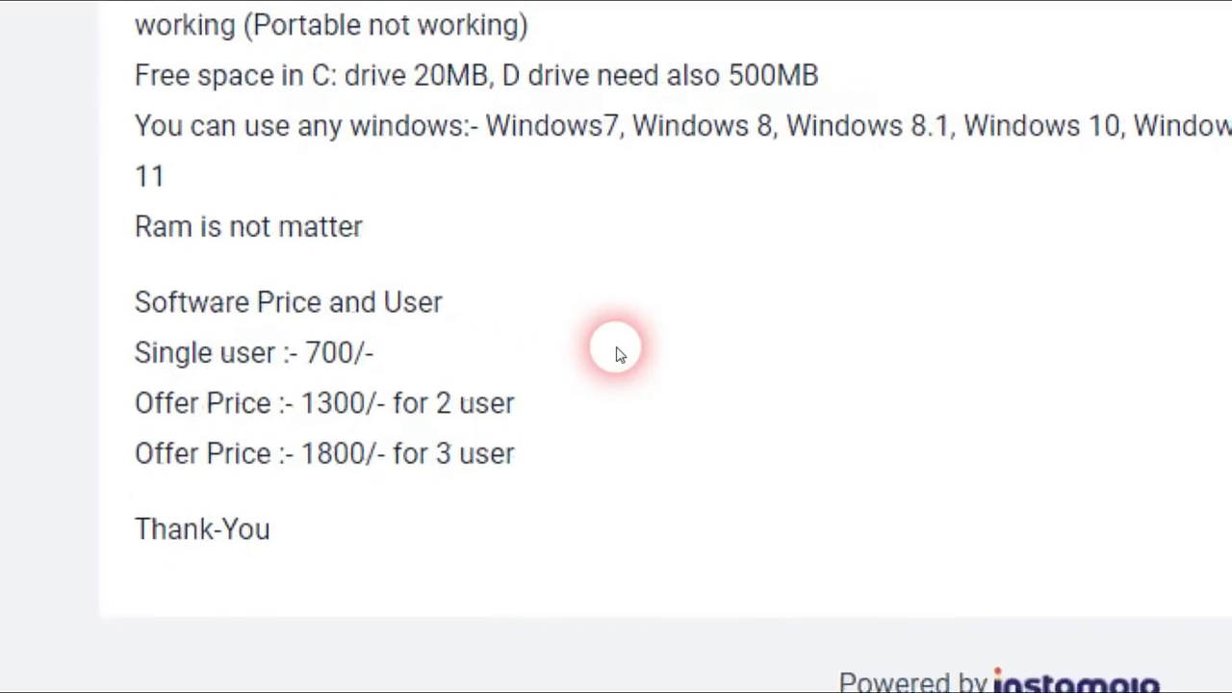
{"action": "scroll", "coordinate": [619, 354], "scroll_direction": "up", "scroll_amount": 2}
{"action": "scroll", "coordinate": [620, 353], "scroll_direction": "up", "scroll_amount": 5}
{"action": "scroll", "coordinate": [619, 354], "scroll_direction": "up", "scroll_amount": 3}
{"action": "scroll", "coordinate": [620, 354], "scroll_direction": "up", "scroll_amount": 3}
{"action": "scroll", "coordinate": [619, 352], "scroll_direction": "up", "scroll_amount": 3}
{"action": "scroll", "coordinate": [619, 350], "scroll_direction": "up", "scroll_amount": 3}
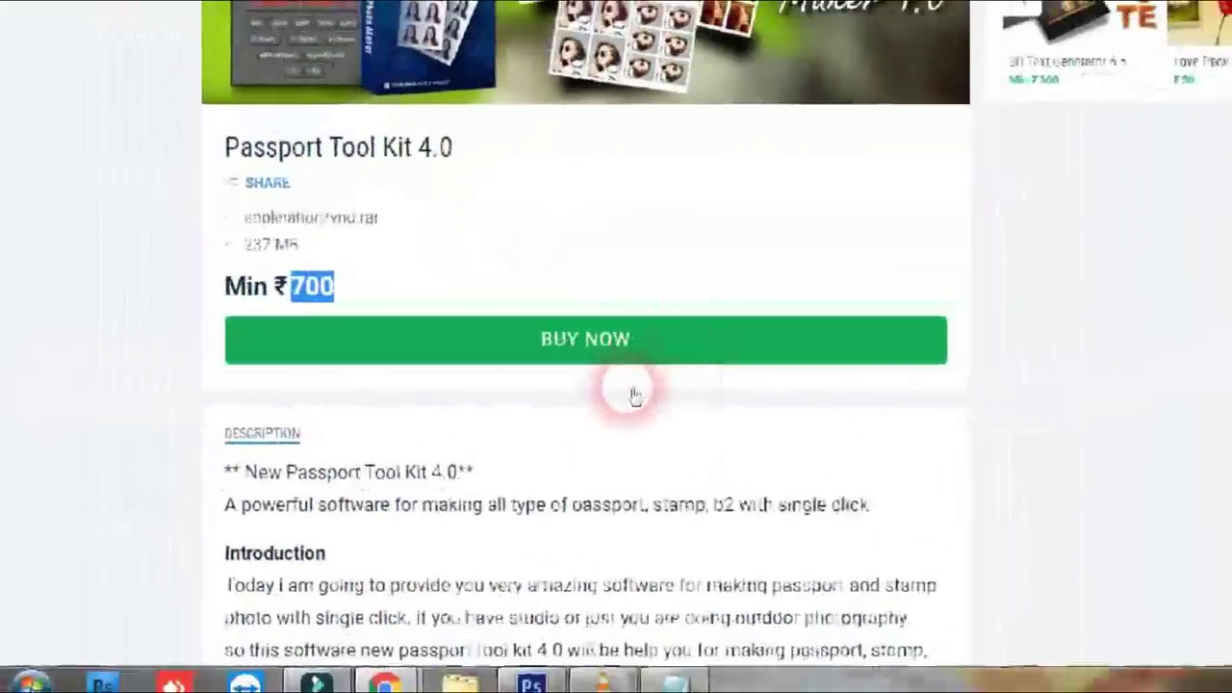
{"action": "left_click", "coordinate": [597, 351]}
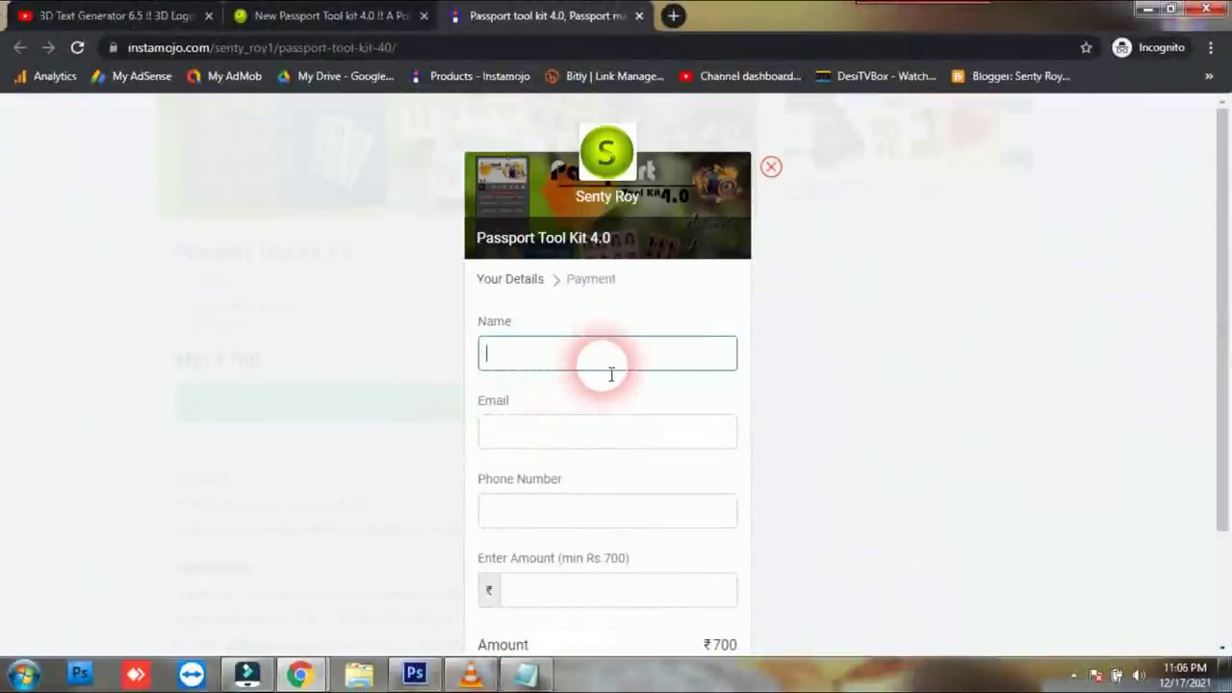
Step: Enter the buyer's e-mail address and phone number in the checkout form
{"action": "scroll", "coordinate": [611, 374], "scroll_direction": "down", "scroll_amount": 1}
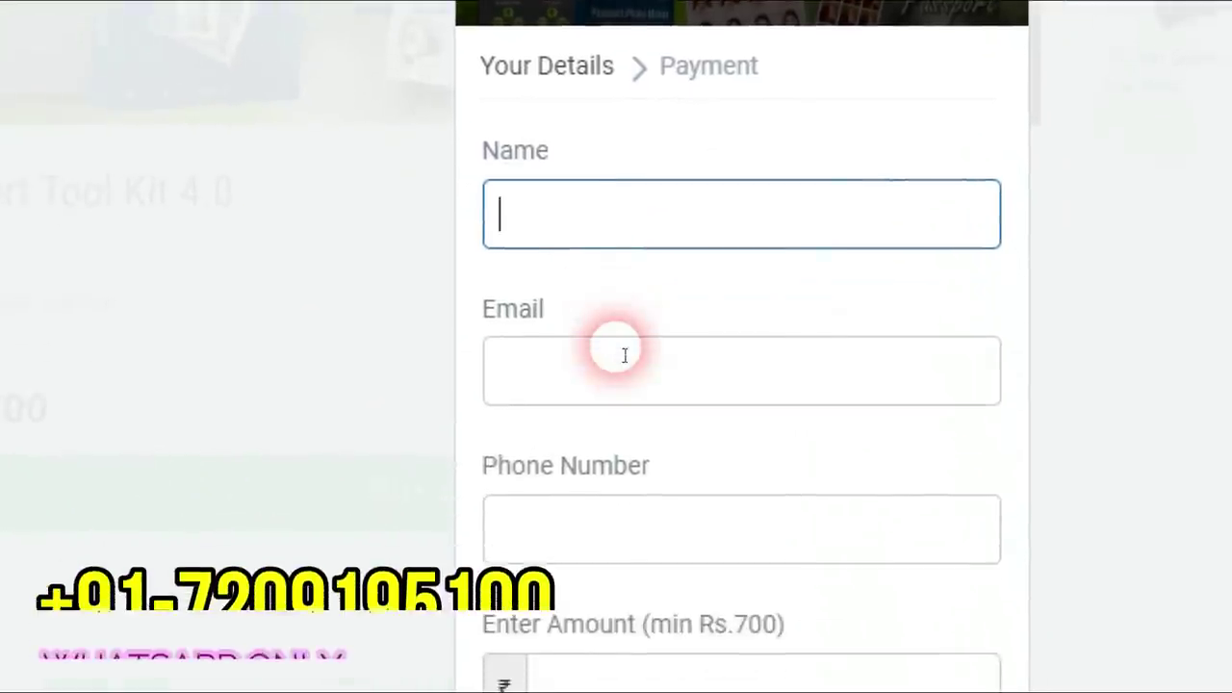
{"action": "scroll", "coordinate": [625, 356], "scroll_direction": "down", "scroll_amount": 2}
{"action": "scroll", "coordinate": [625, 355], "scroll_direction": "up", "scroll_amount": 3}
{"action": "scroll", "coordinate": [625, 355], "scroll_direction": "down", "scroll_amount": 3}
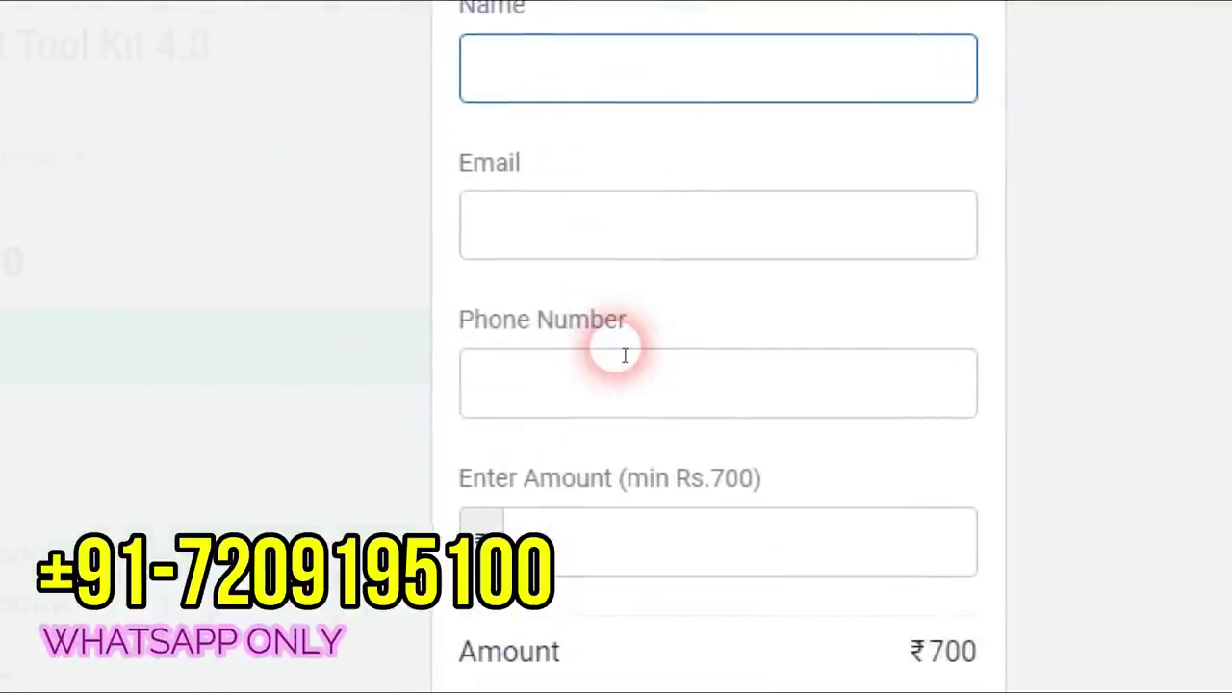
{"action": "scroll", "coordinate": [625, 355], "scroll_direction": "up", "scroll_amount": 3}
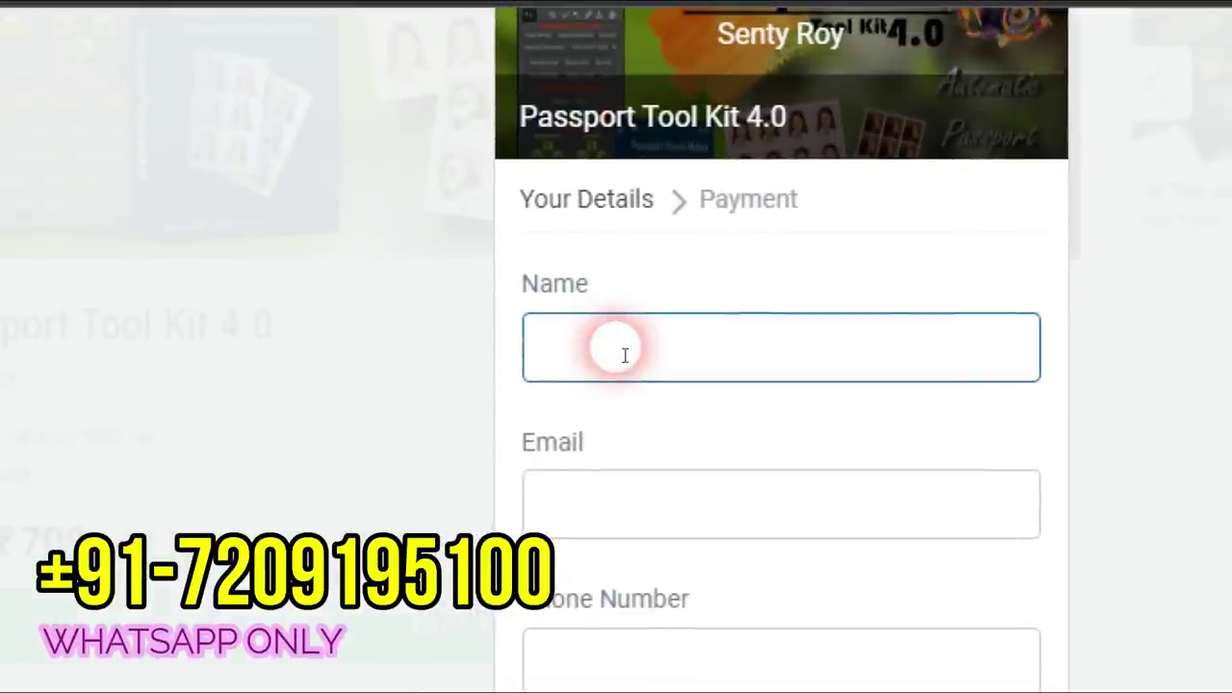
{"action": "type", "text": "RAHUL"}
{"action": "key", "text": "Tab"}
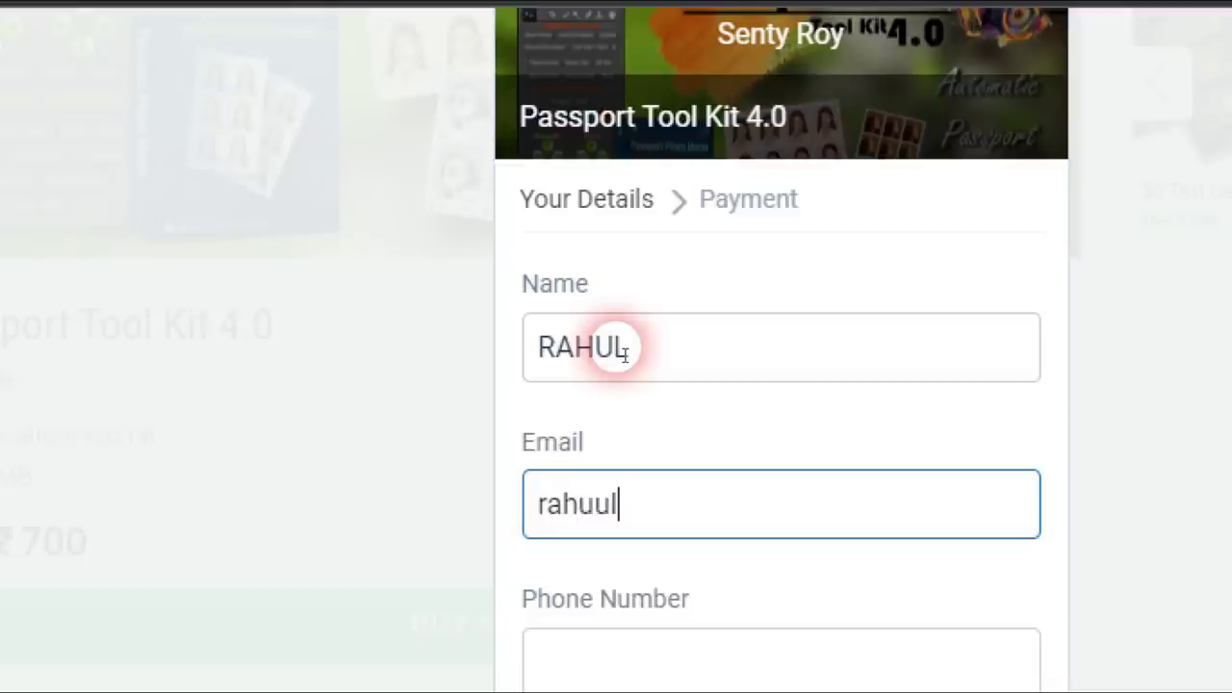
{"action": "key", "text": "Tab"}
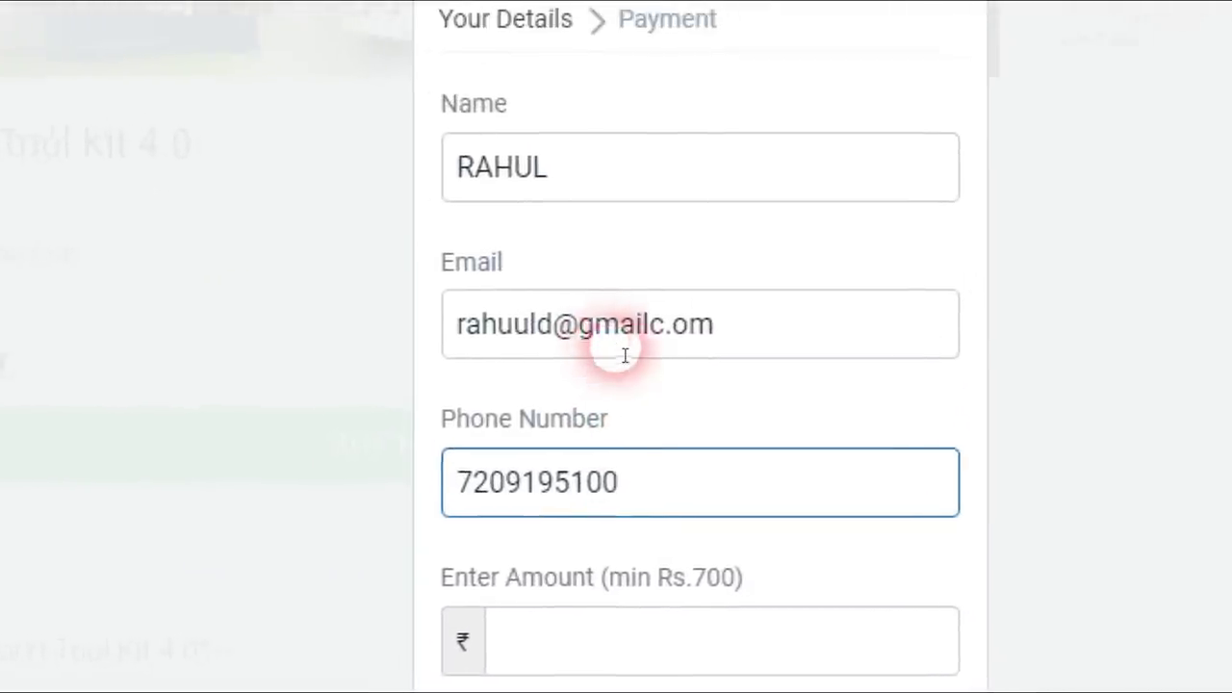
Step: Correct the misplaced dot in the e-mail address's domain
{"action": "left_click_drag", "start_coordinate": [726, 329], "coordinate": [508, 329]}
{"action": "mouse_move", "coordinate": [616, 351]}
{"action": "left_mouse_down"}
{"action": "mouse_move", "coordinate": [580, 351]}
{"action": "mouse_move", "coordinate": [632, 343]}
{"action": "left_mouse_up"}
{"action": "key", "text": "BackSpace"}
{"action": "type", "text": ".c"}
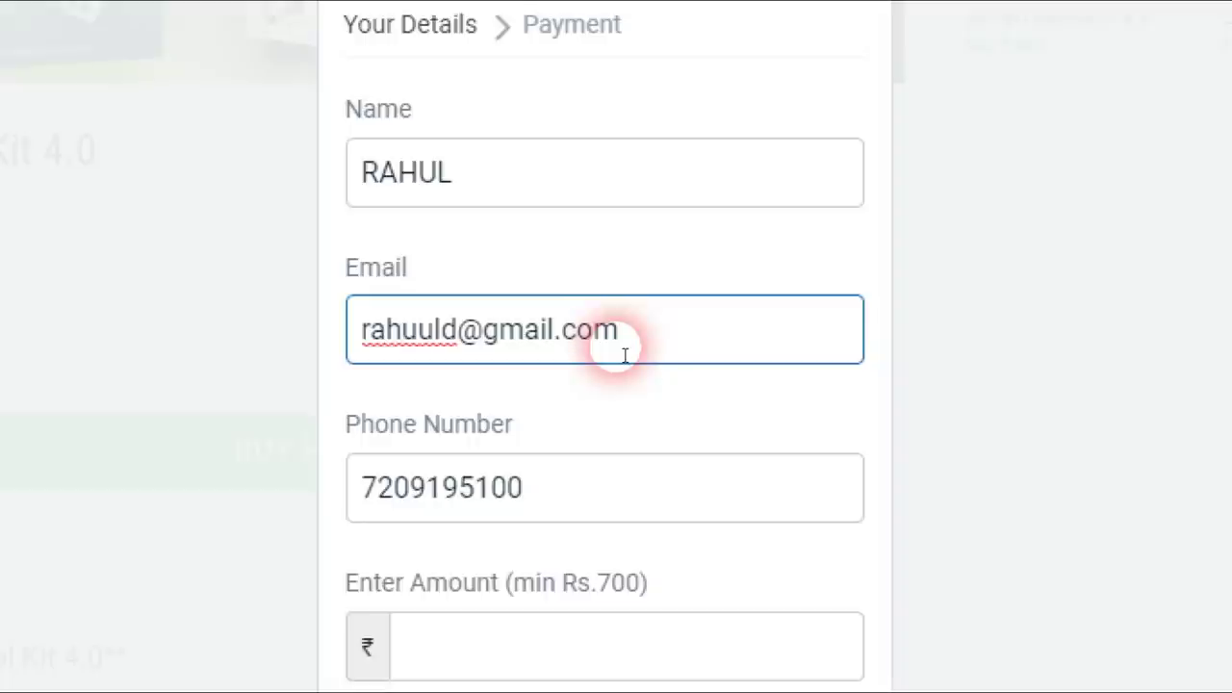
{"action": "left_click_drag", "start_coordinate": [625, 355], "coordinate": [358, 351]}
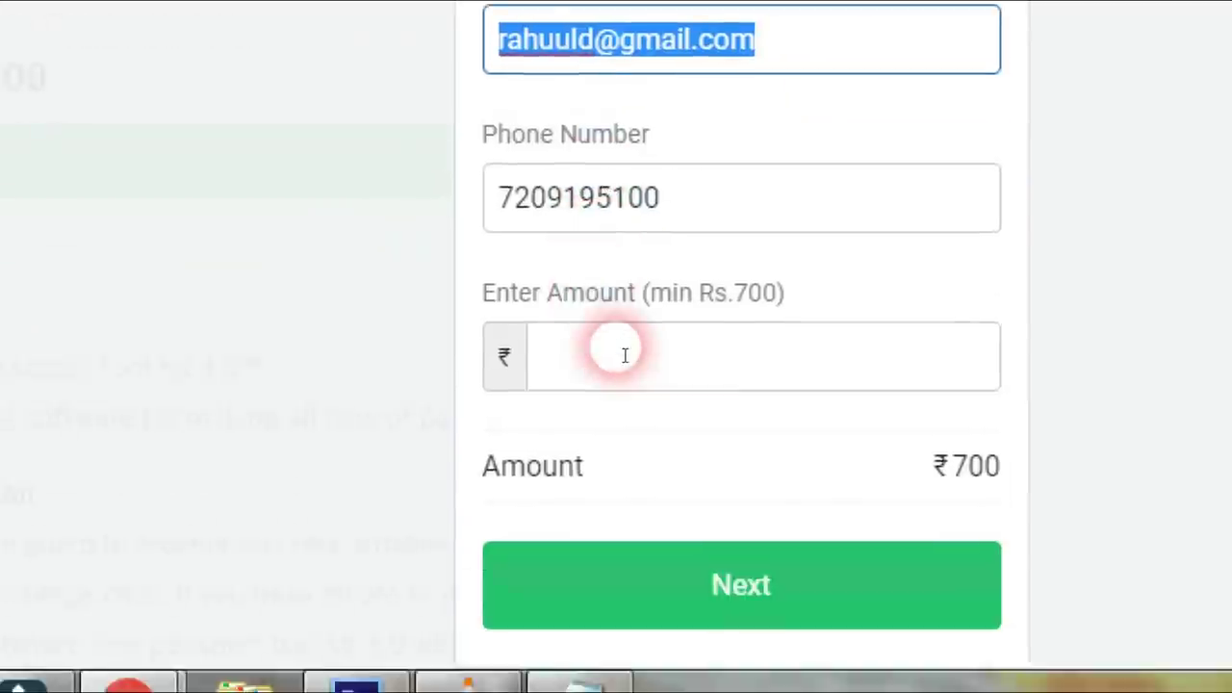
Step: Enter an amount of 700 and submit the buyer details
{"action": "left_click", "coordinate": [625, 355]}
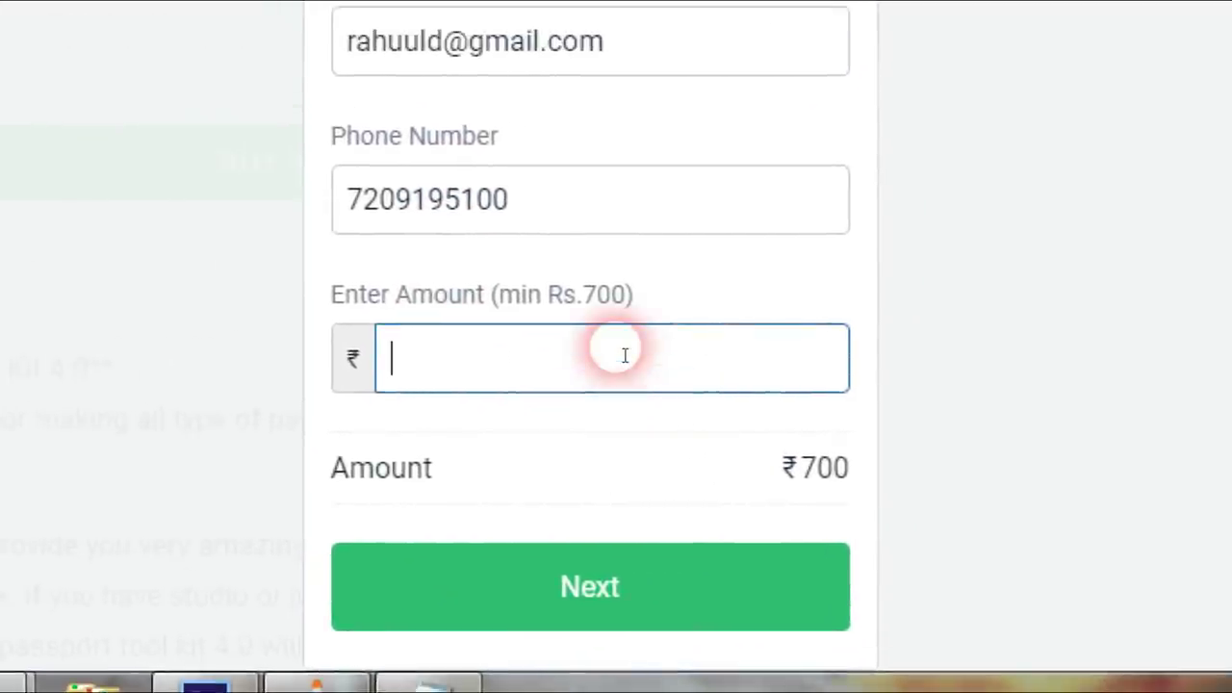
{"action": "type", "text": "700"}
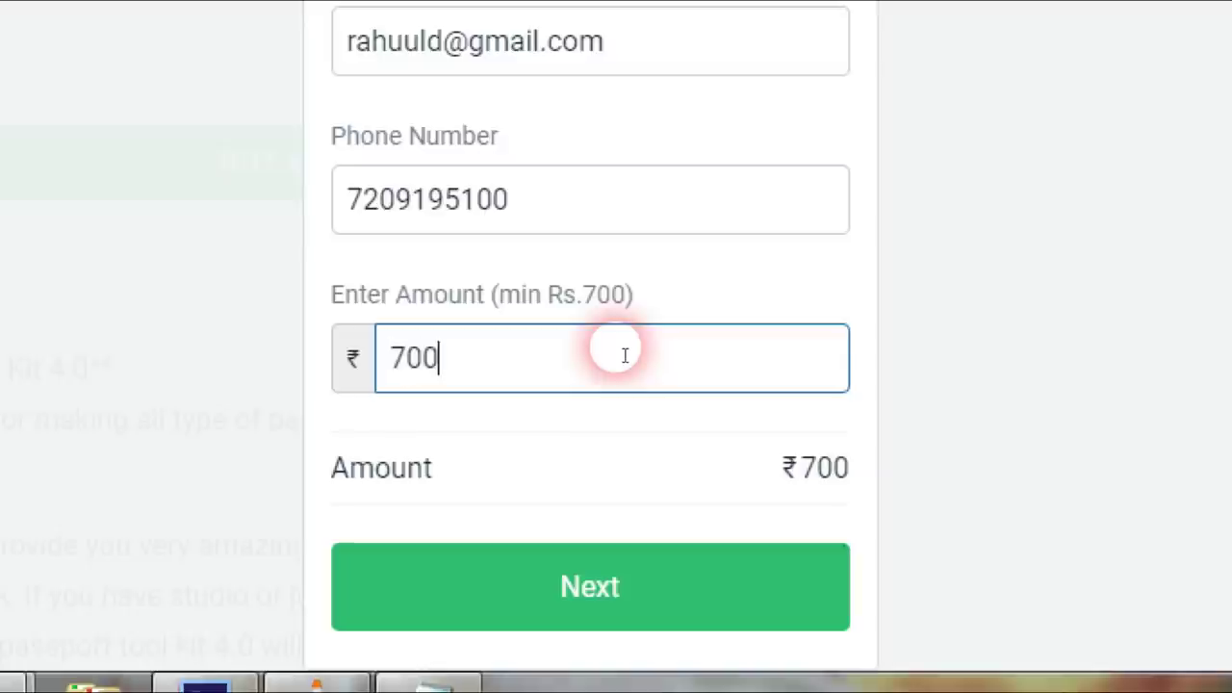
{"action": "left_click", "coordinate": [659, 575]}
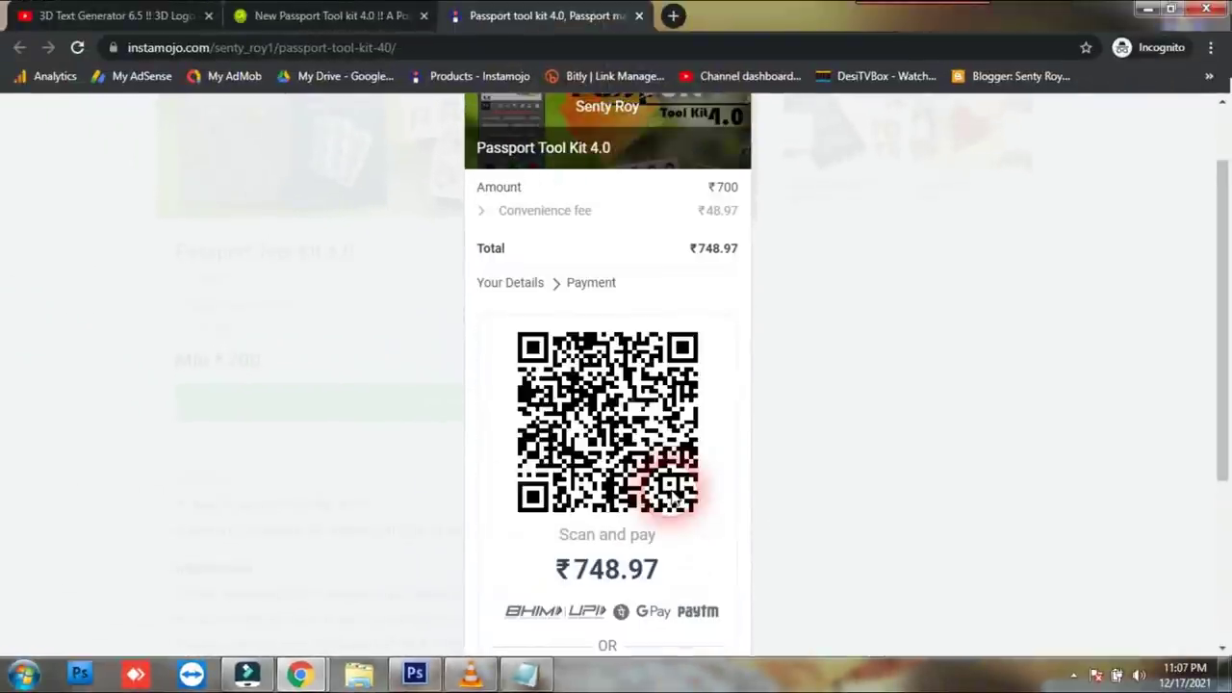
Step: Expand Instamojo's additional payment methods below the UPI QR panel for the ₹748.97 order
{"action": "scroll", "coordinate": [674, 498], "scroll_direction": "down", "scroll_amount": 2}
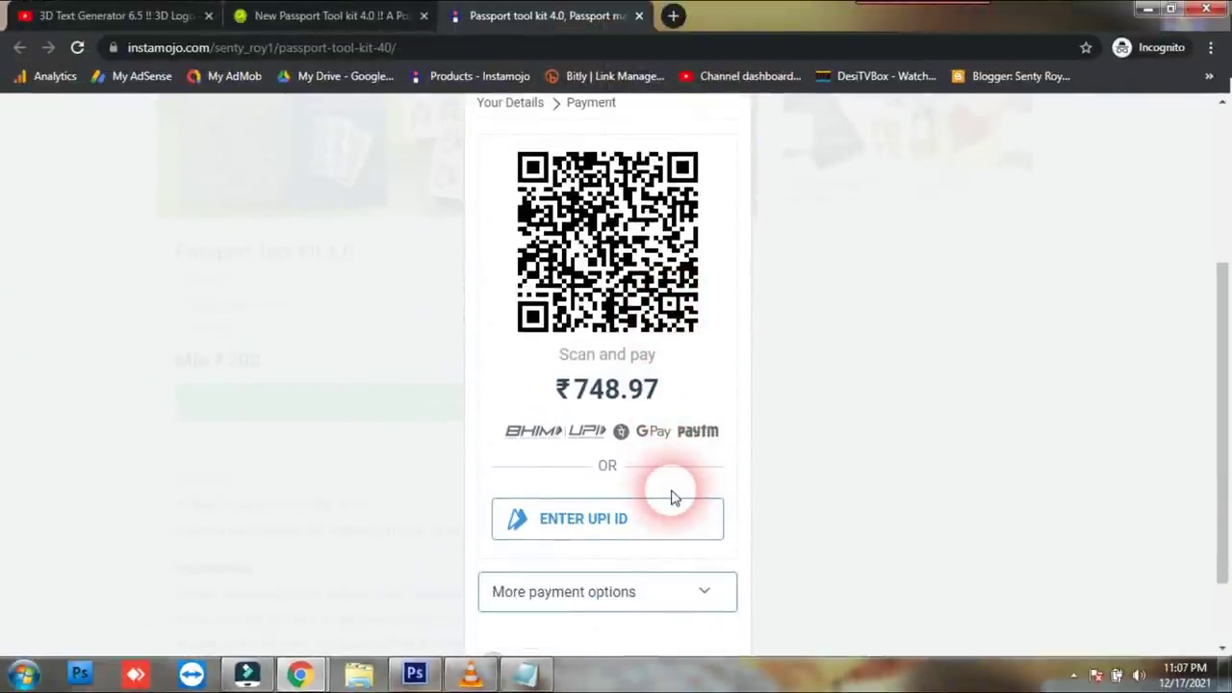
{"action": "scroll", "coordinate": [660, 432], "scroll_direction": "up", "scroll_amount": 1}
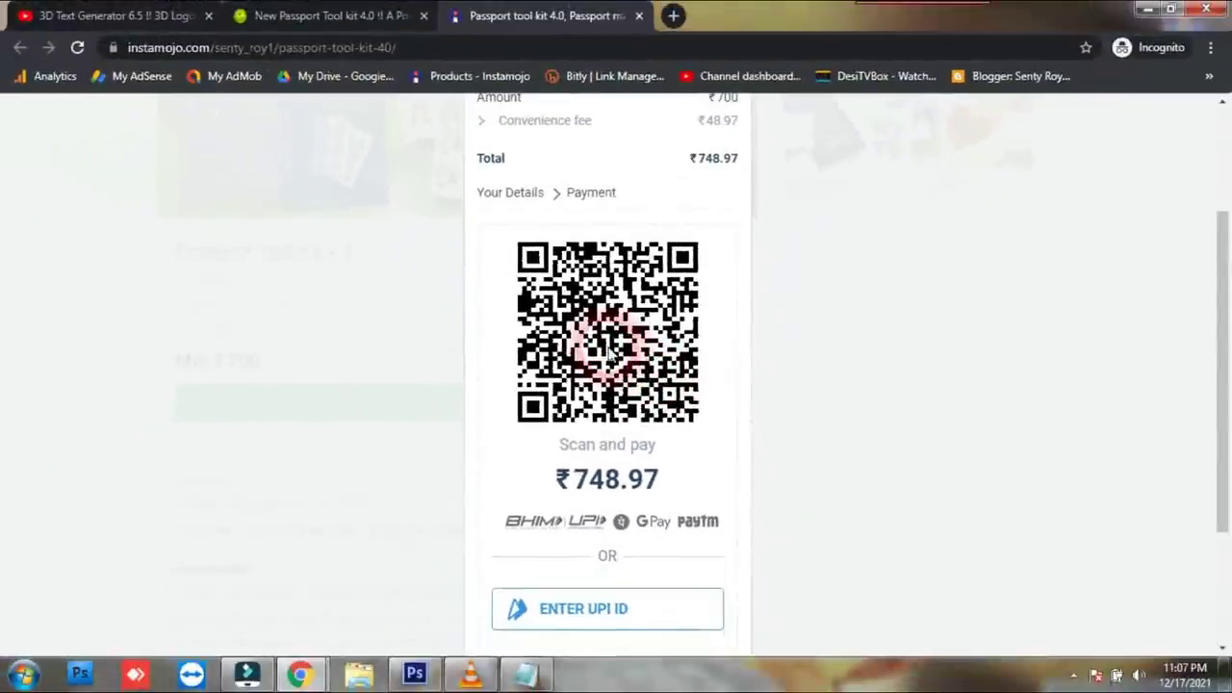
{"action": "scroll", "coordinate": [608, 355], "scroll_direction": "down", "scroll_amount": 2}
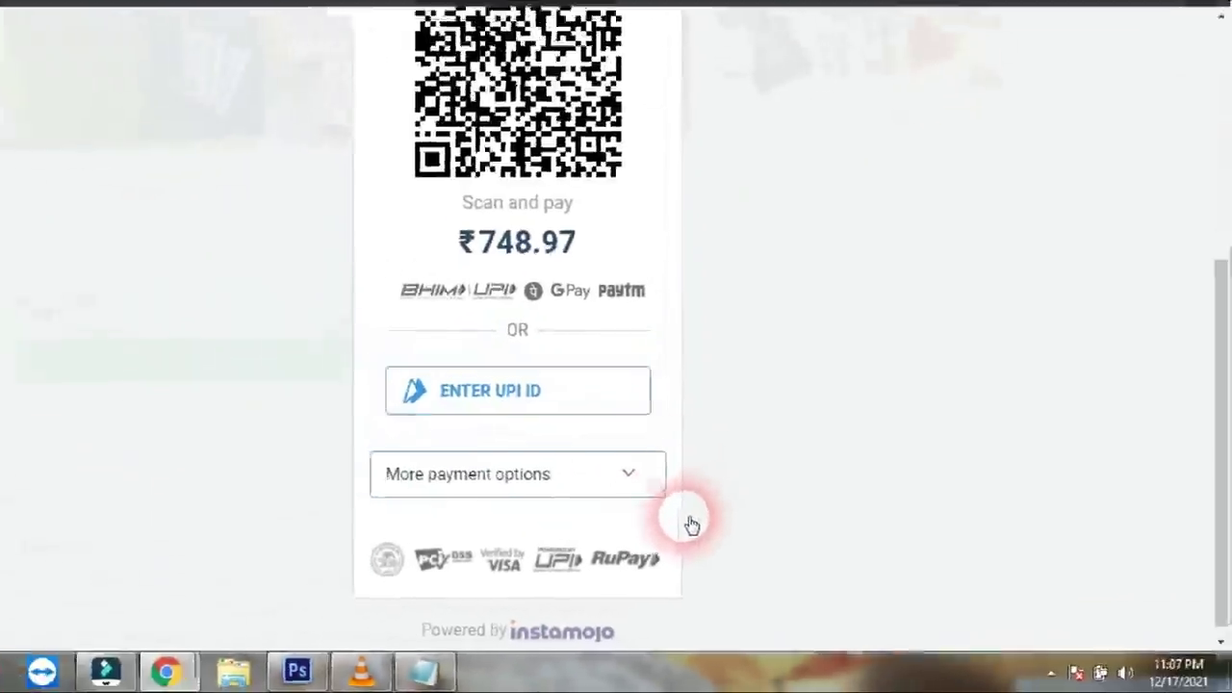
{"action": "left_click", "coordinate": [662, 412]}
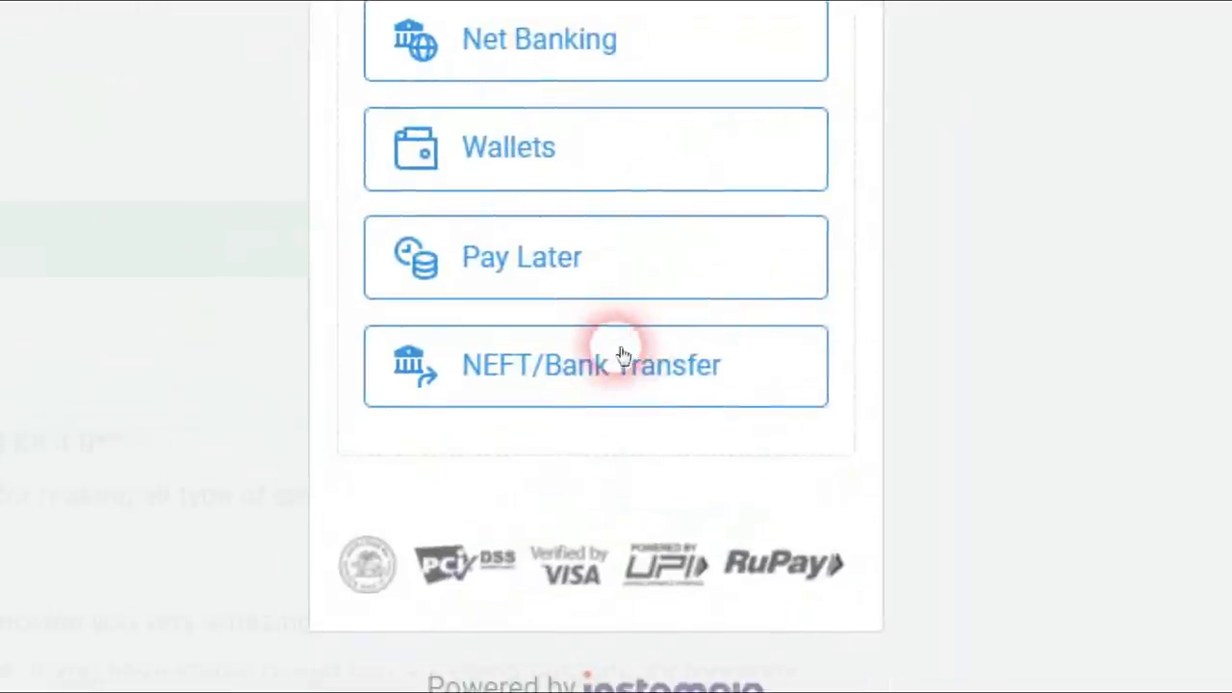
Step: Review the Net Banking, Wallets, Pay Later and NEFT options, then minimise Chrome to show the desktop
{"action": "scroll", "coordinate": [672, 482], "scroll_direction": "up", "scroll_amount": 2}
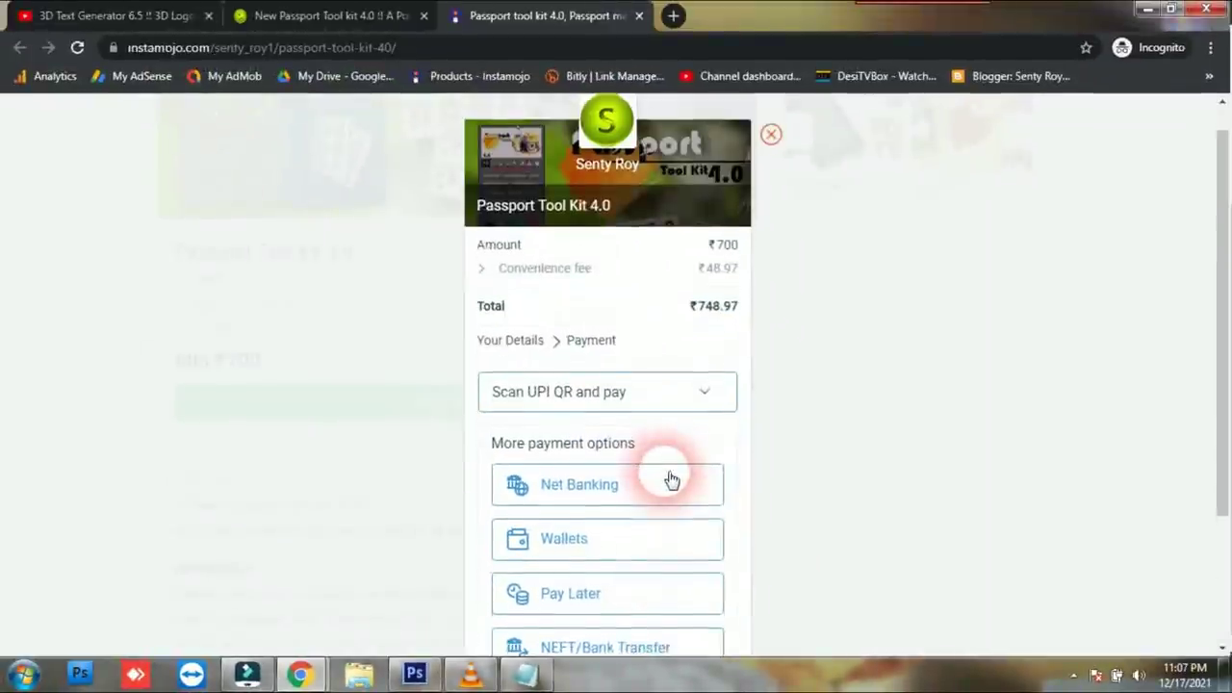
{"action": "scroll", "coordinate": [671, 478], "scroll_direction": "up", "scroll_amount": 1}
{"action": "scroll", "coordinate": [669, 479], "scroll_direction": "down", "scroll_amount": 3}
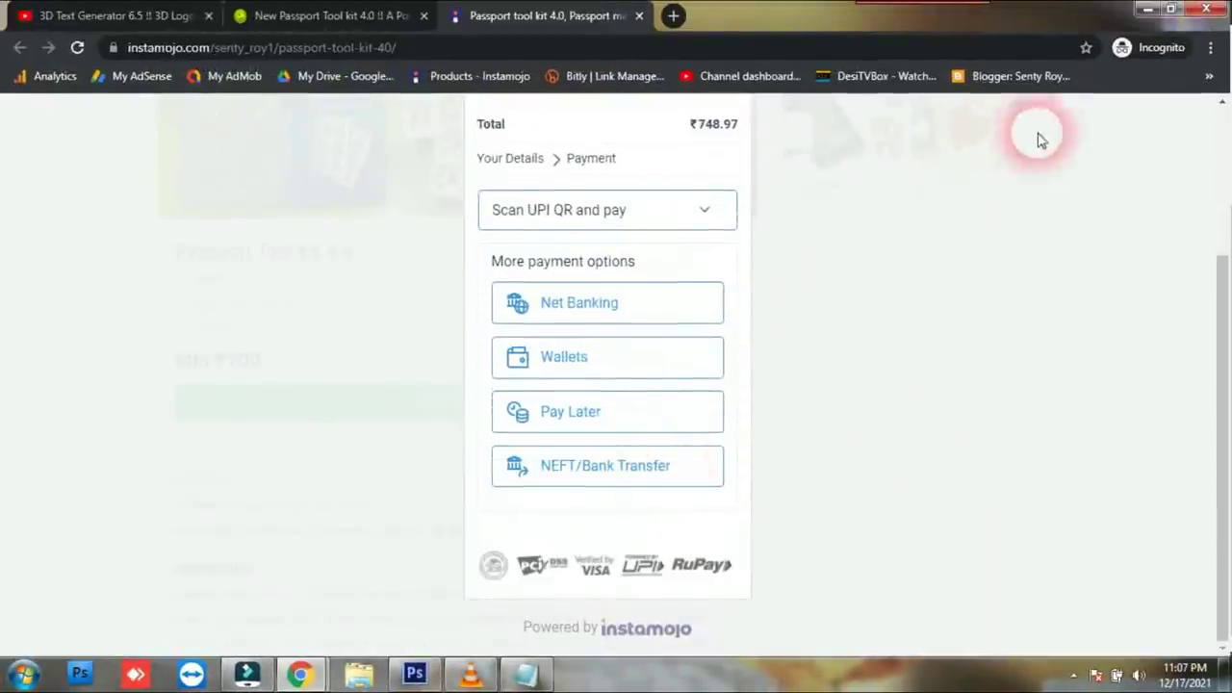
{"action": "left_click", "coordinate": [1147, 10]}
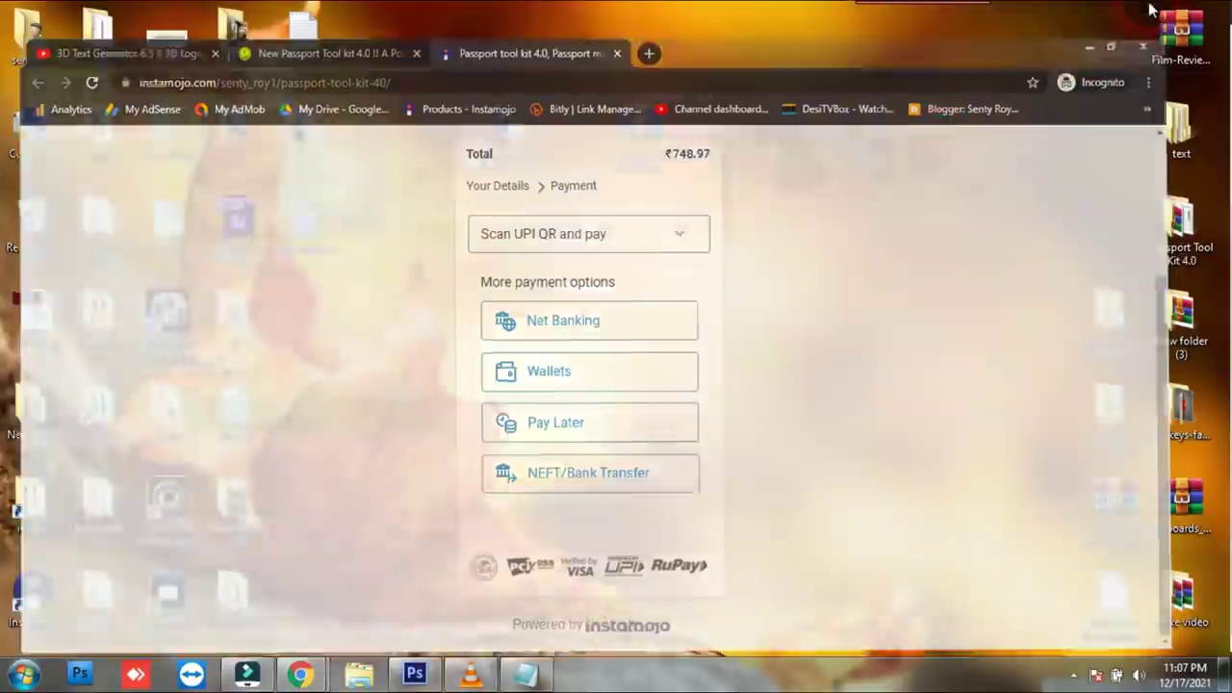